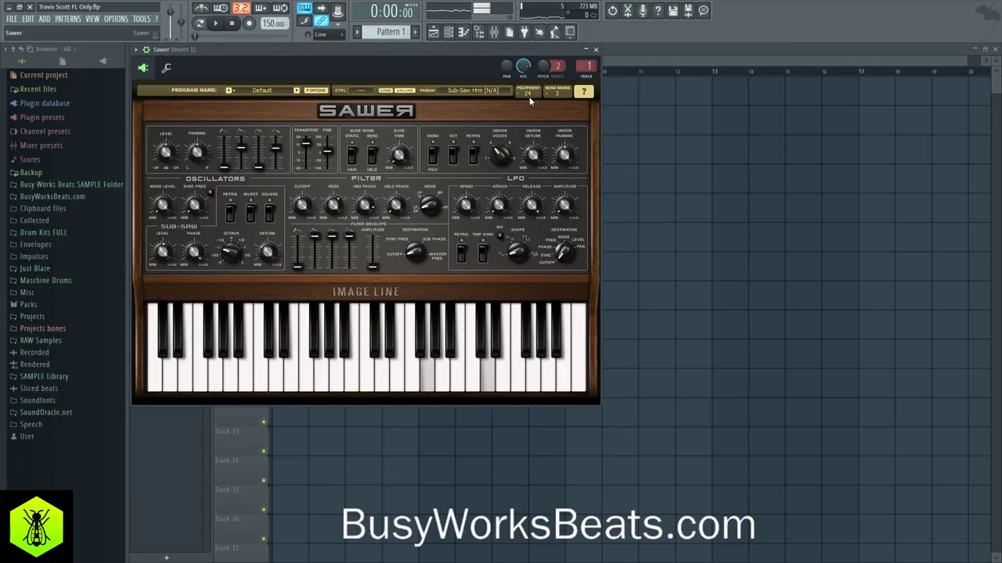
# Close the first Sawer synth and route the Sawer #2 channel to mixer track 2 while the song plays.
pyautogui.click(524, 93)
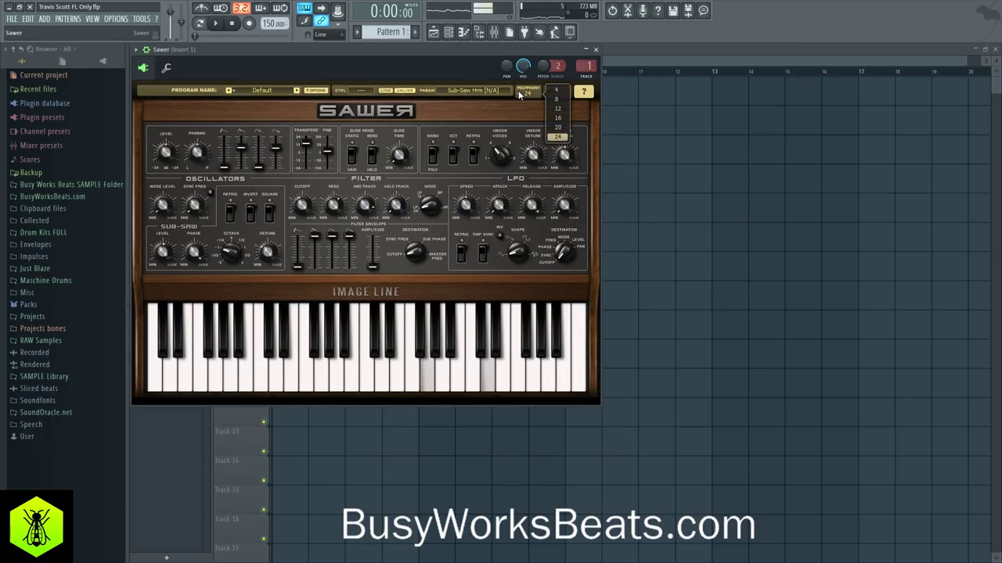
pyautogui.click(481, 111)
pyautogui.click(596, 50)
pyautogui.press('space')
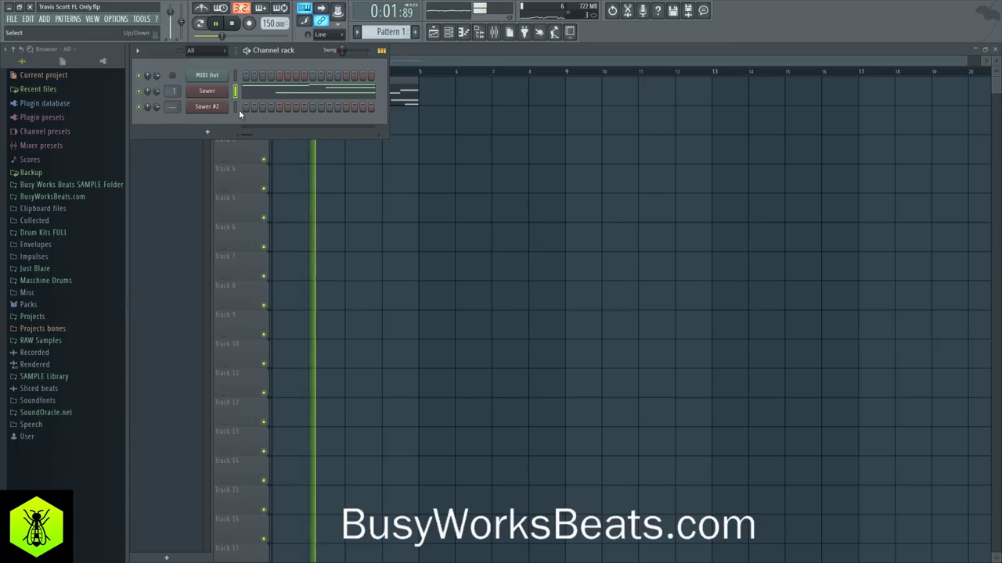
pyautogui.moveTo(169, 106); pyautogui.dragTo(170, 97)
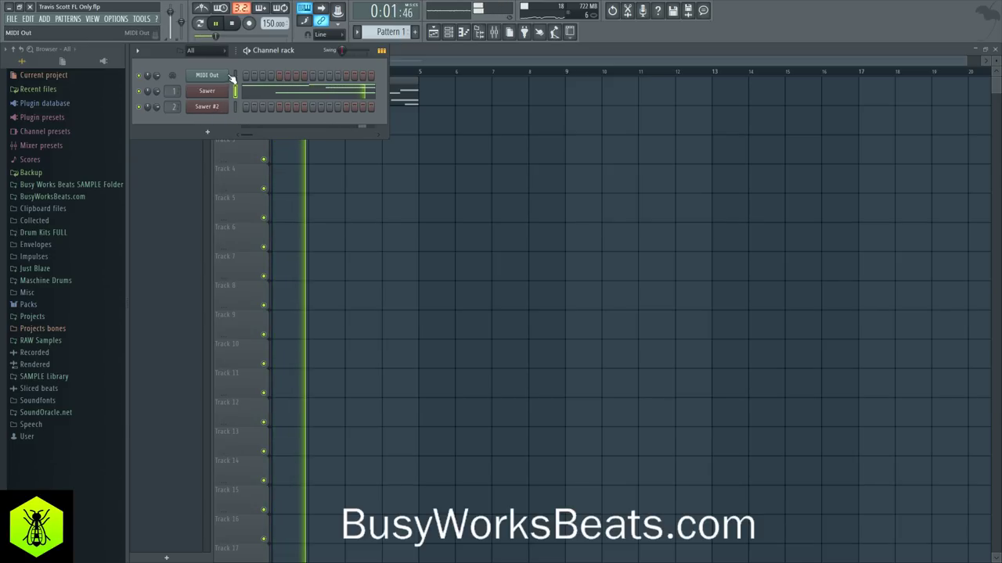
pyautogui.click(294, 168)
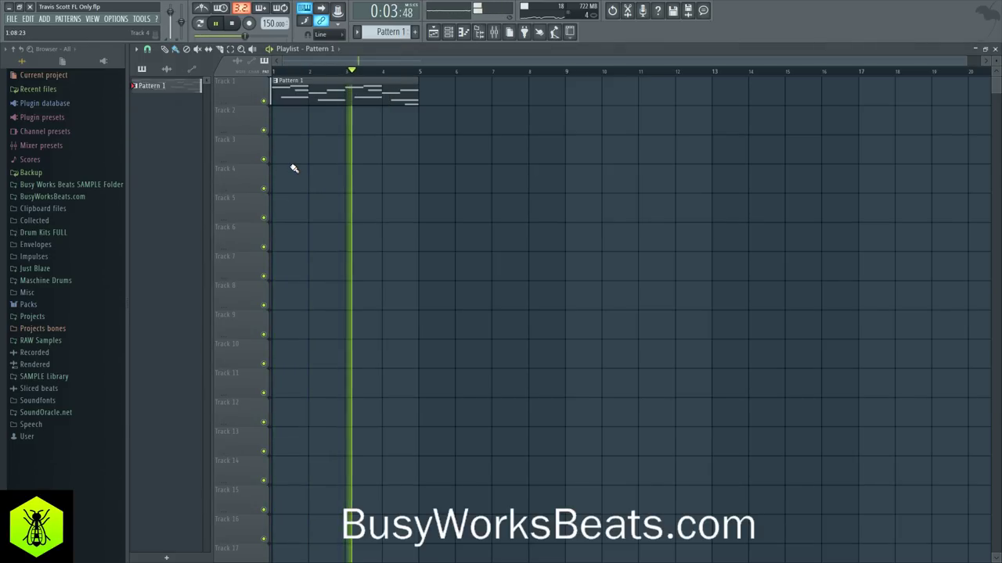
pyautogui.click(453, 34)
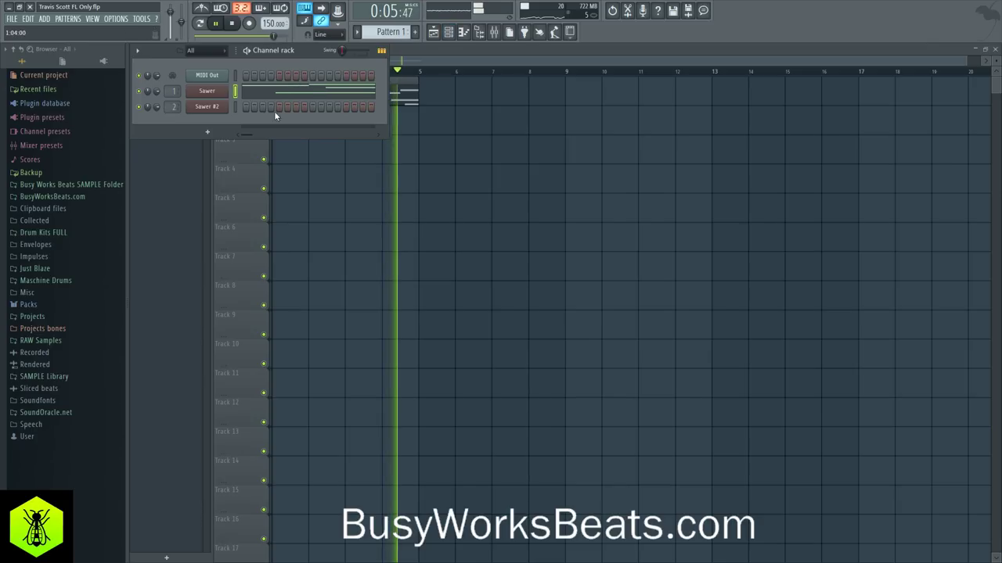
pyautogui.rightClick(320, 185)
pyautogui.press('space')
pyautogui.rightClick(161, 86)
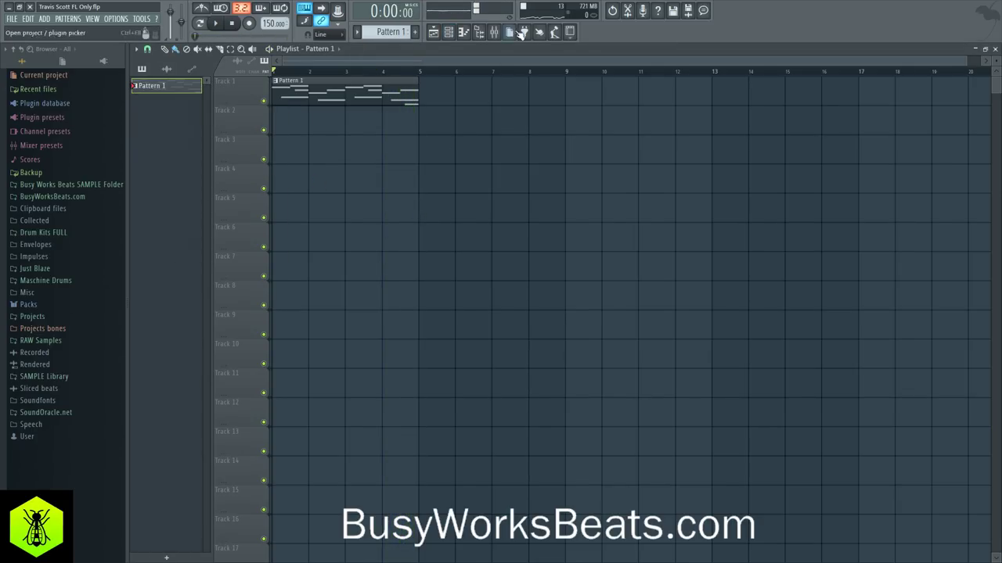
# Load the Default preset from the Default bank in Sawer #2 with the song playing.
pyautogui.click(457, 34)
pyautogui.press('space')
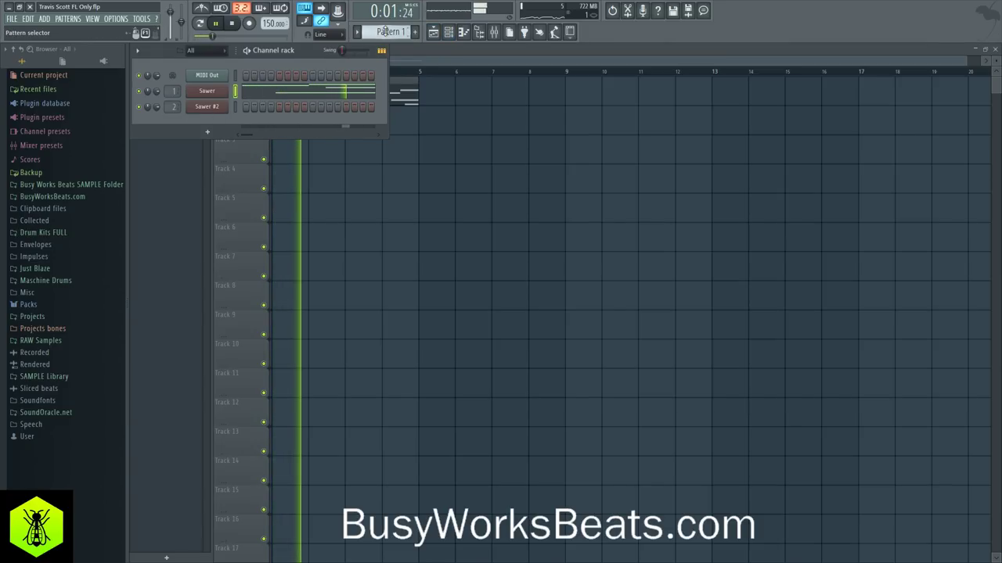
pyautogui.click(222, 112)
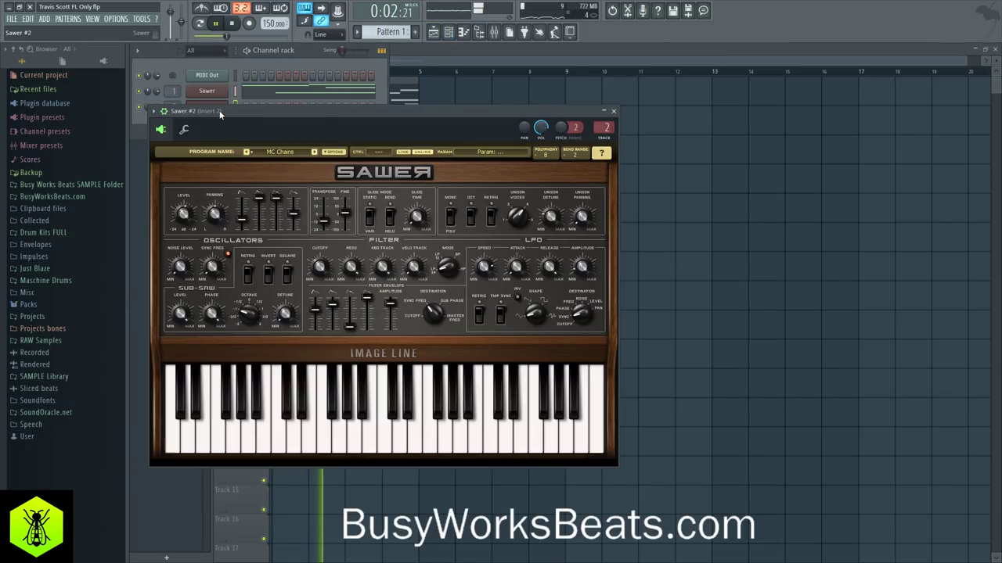
pyautogui.click(288, 143)
pyautogui.click(317, 284)
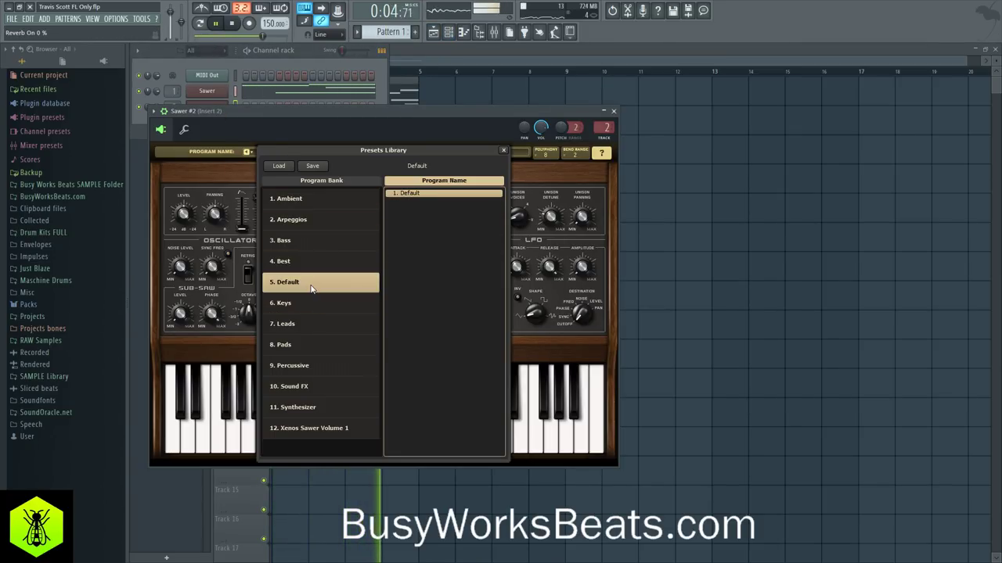
pyautogui.click(408, 194)
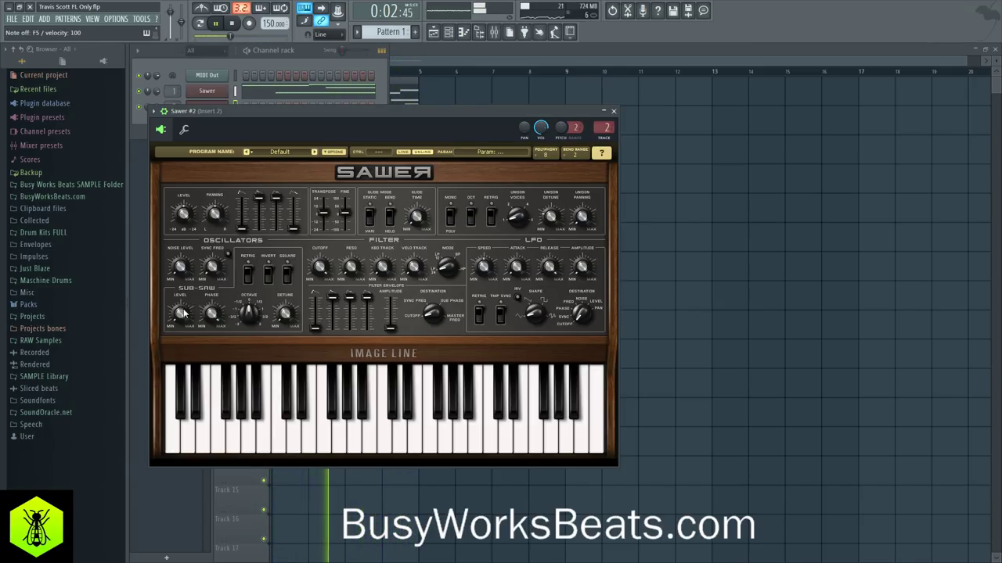
# Lower Sawer #2's transpose to its minimum and switch the synth to Mono mode.
pyautogui.moveTo(321, 211); pyautogui.dragTo(324, 230)
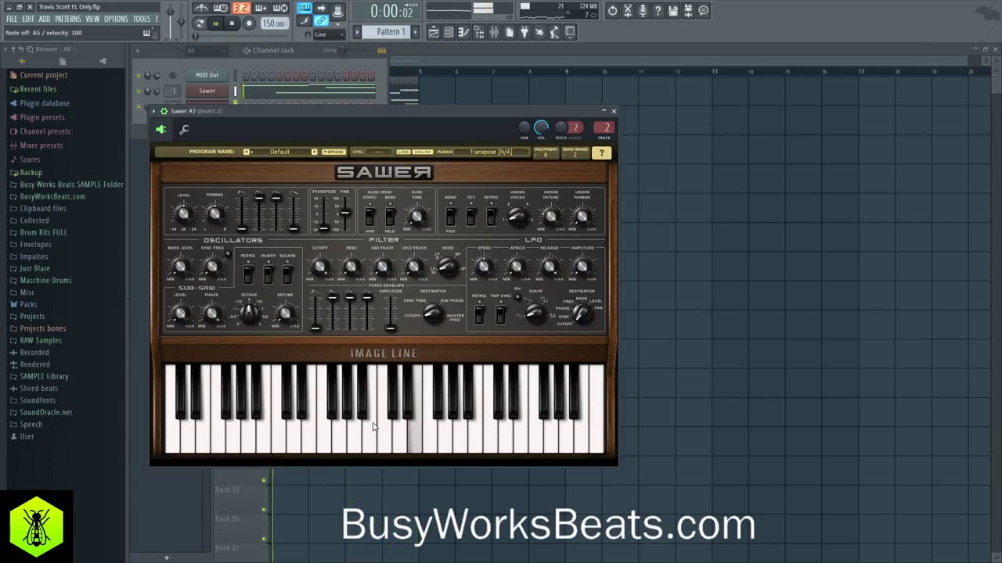
pyautogui.click(452, 210)
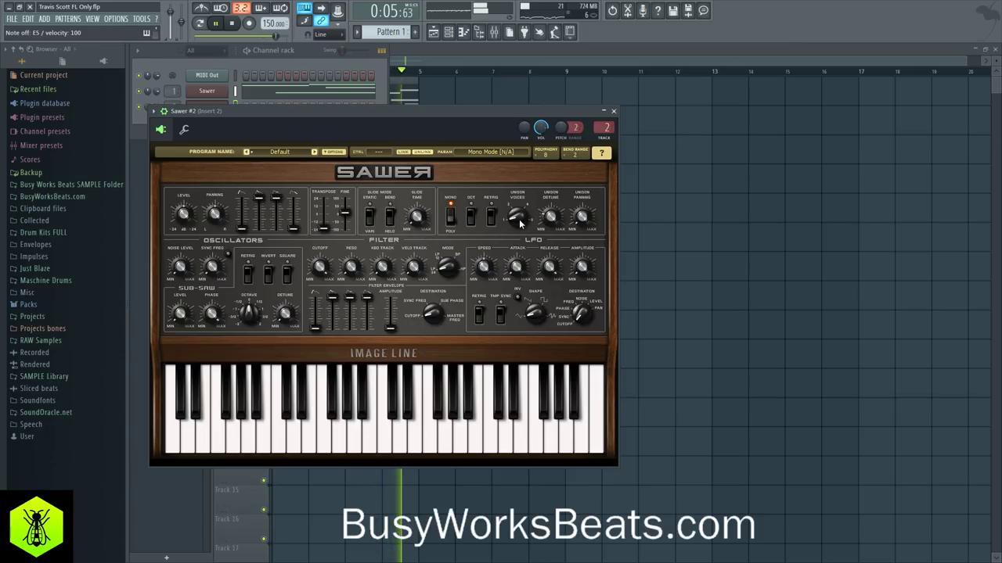
# Raise Sawer #2's unison voices and adjust the unison detune and unison panning.
pyautogui.moveTo(522, 220); pyautogui.dragTo(522, 216)
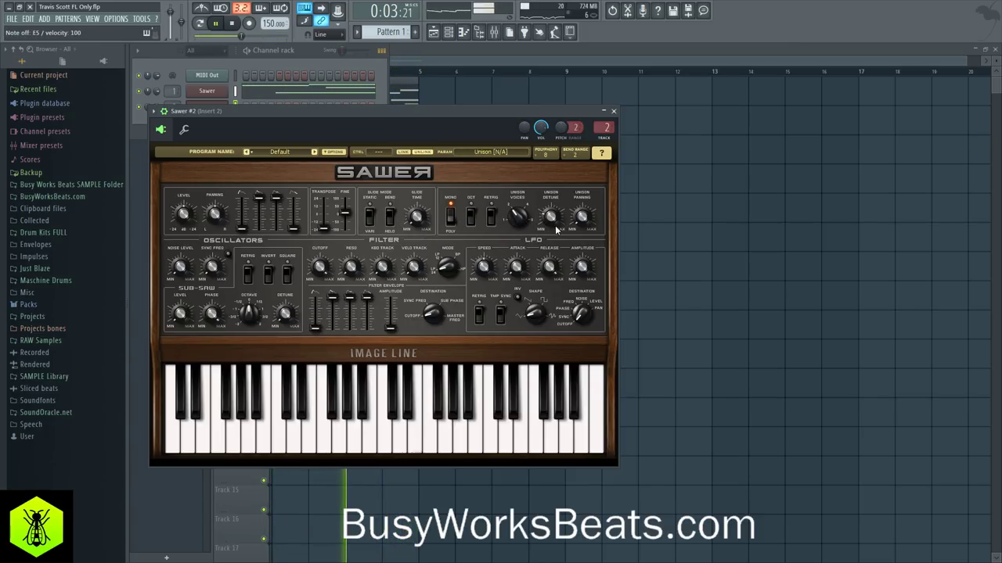
pyautogui.moveTo(555, 223); pyautogui.dragTo(555, 224)
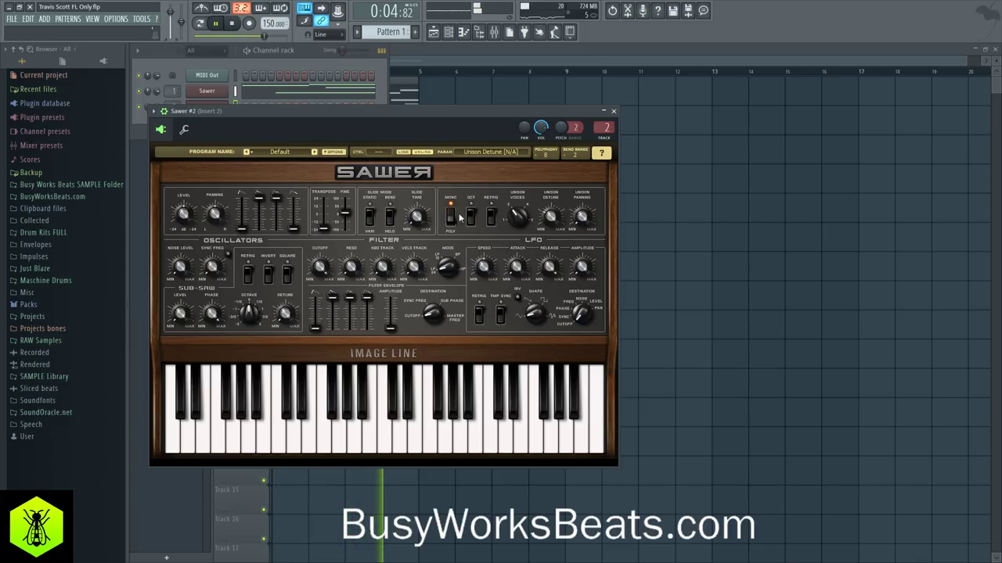
pyautogui.moveTo(580, 226); pyautogui.dragTo(582, 227)
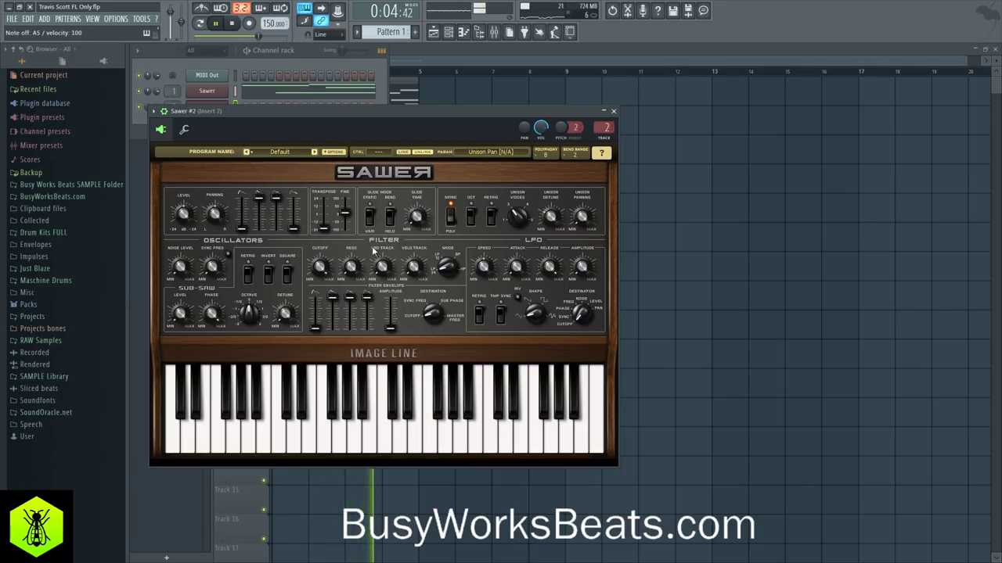
# Adjust the filter cutoff and resonance of Sawer #2.
pyautogui.click(320, 268)
pyautogui.moveTo(320, 267); pyautogui.dragTo(320, 267)
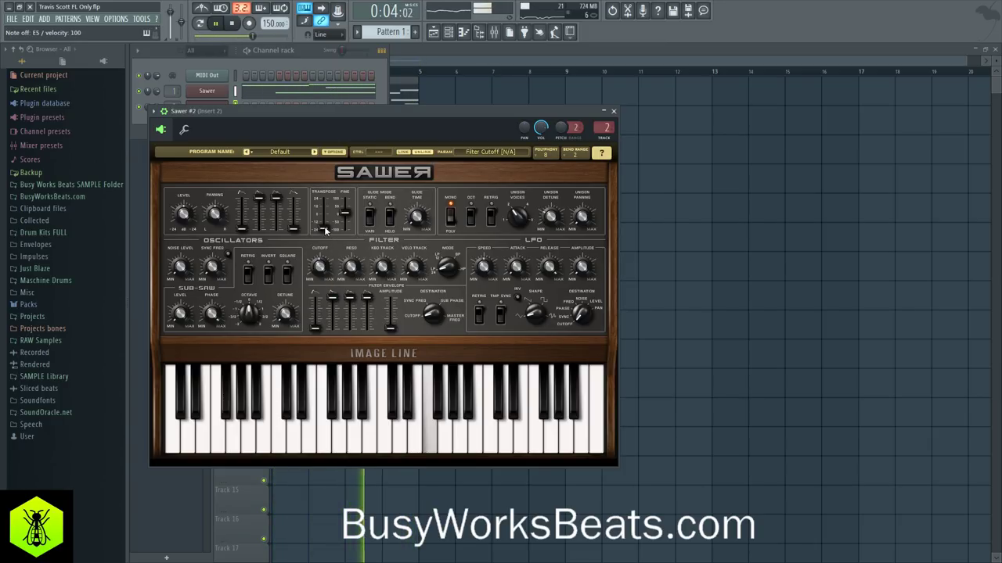
pyautogui.moveTo(352, 267); pyautogui.dragTo(355, 272)
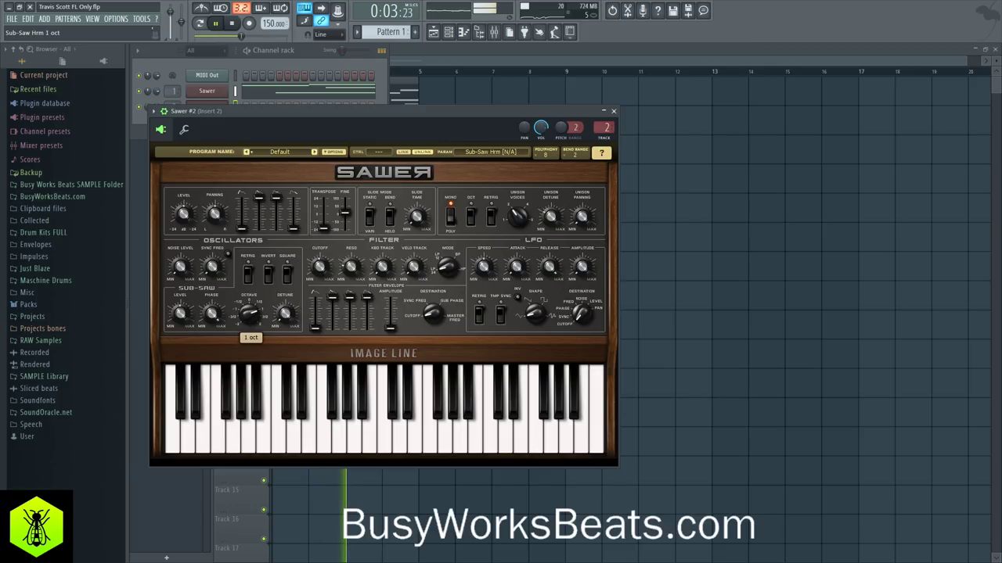
# Adjust Sawer #2's sub-saw level, set the sub-saw octave to 2 oct, and close the synth.
pyautogui.moveTo(181, 313); pyautogui.dragTo(181, 285)
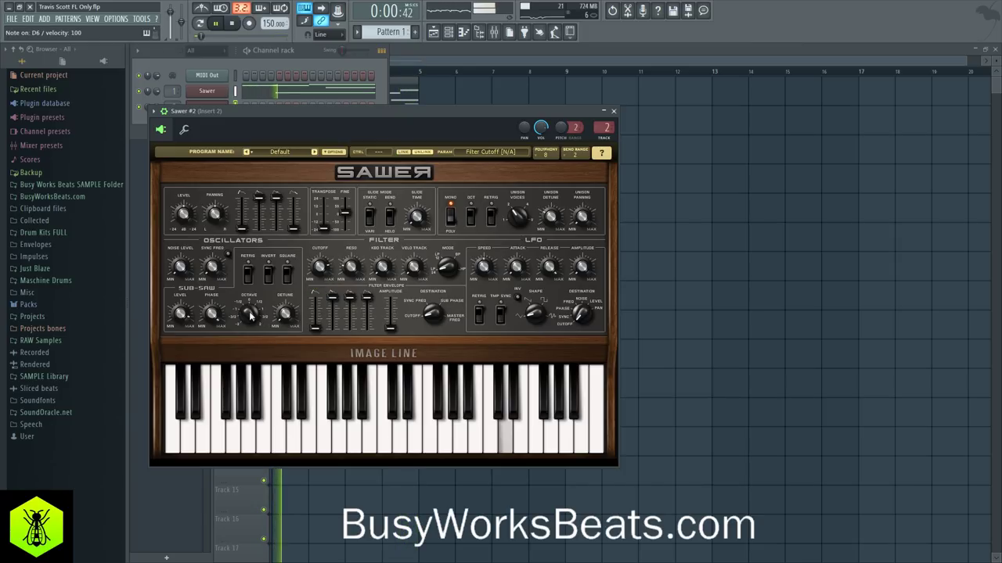
pyautogui.moveTo(251, 315); pyautogui.dragTo(252, 303)
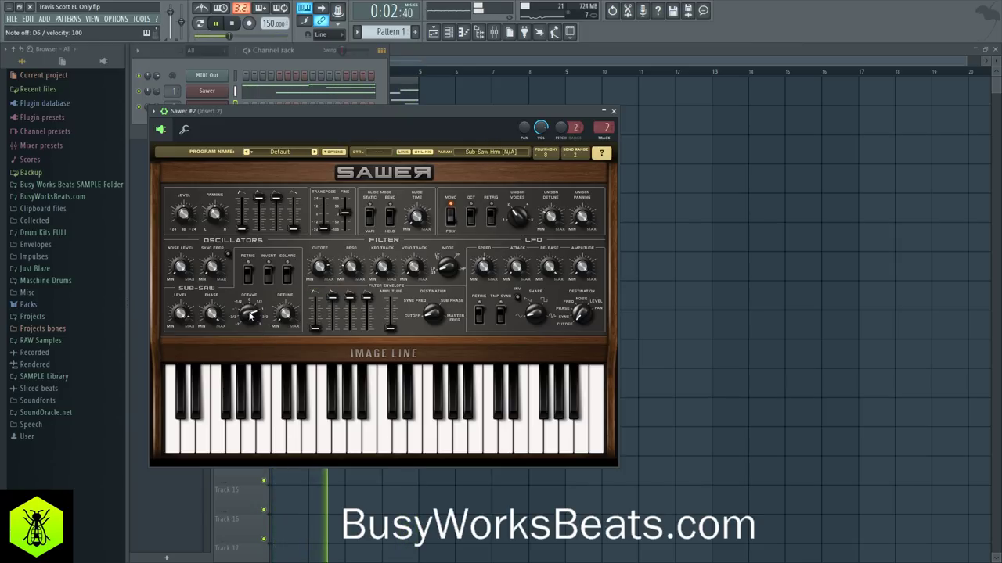
pyautogui.moveTo(251, 315); pyautogui.dragTo(251, 304)
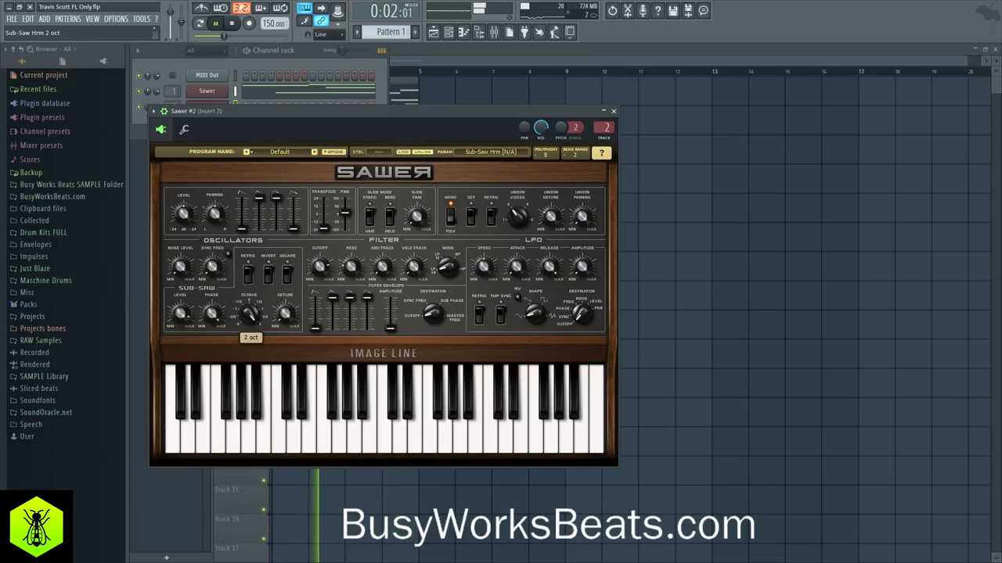
pyautogui.moveTo(315, 303); pyautogui.dragTo(319, 334)
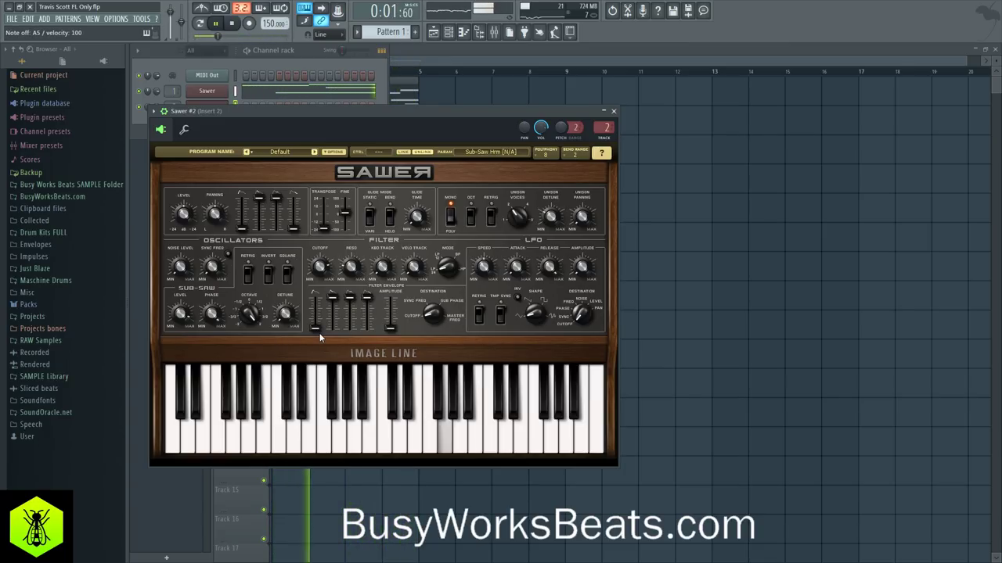
pyautogui.click(614, 112)
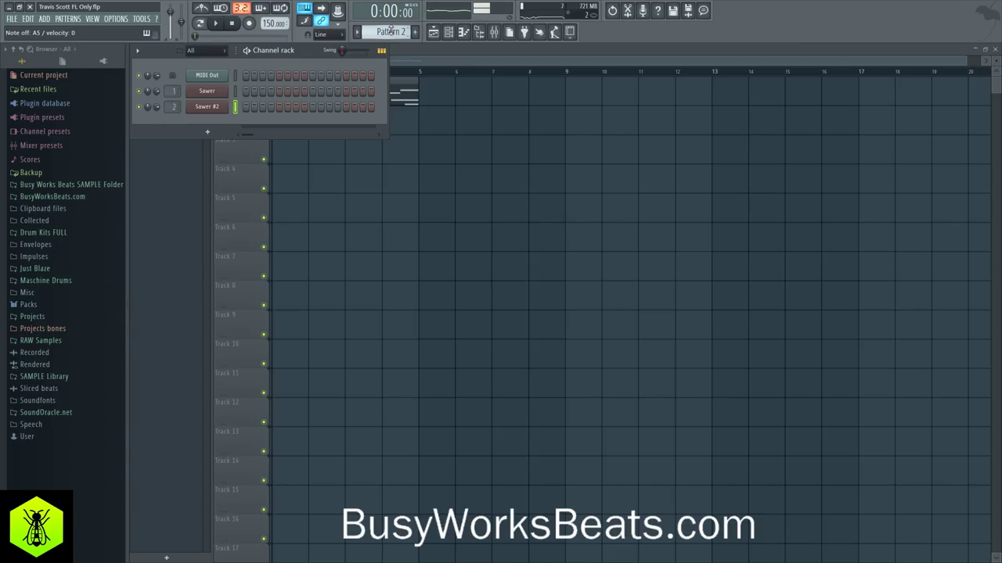
# Try recording a Sawer #2 melody into Pattern 2, and undo the recorded take.
pyautogui.click(249, 24)
pyautogui.click(494, 344)
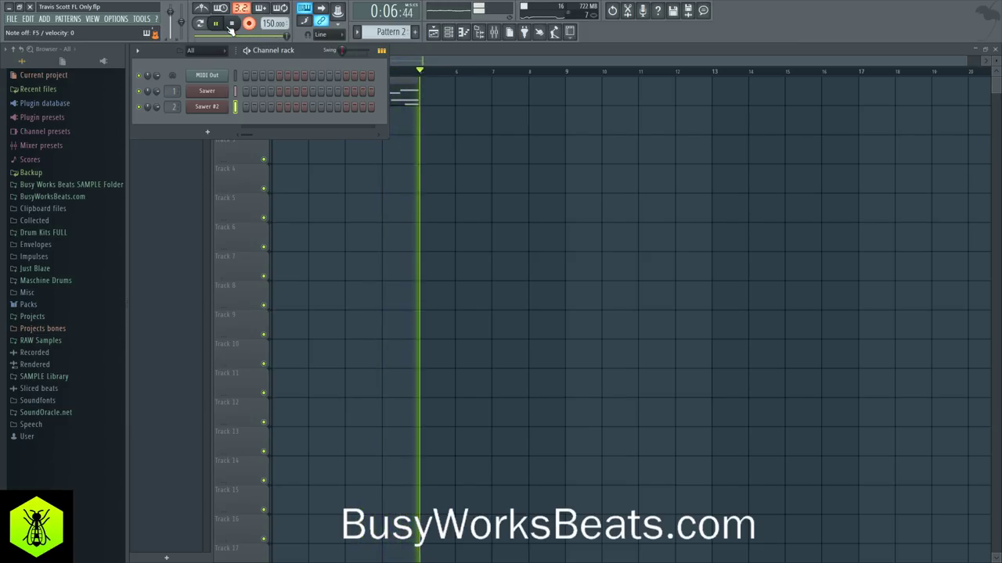
pyautogui.click(232, 24)
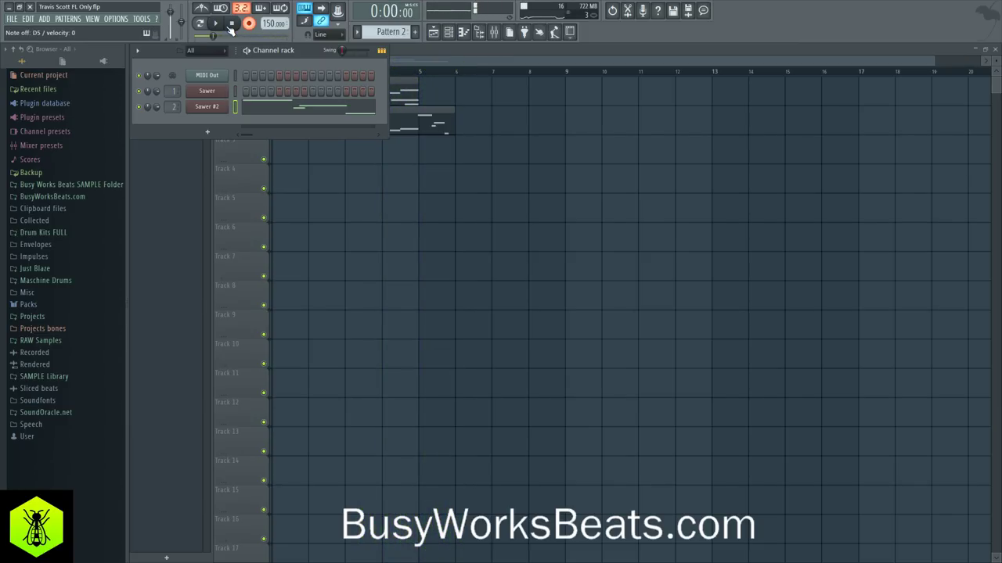
pyautogui.rightClick(420, 188)
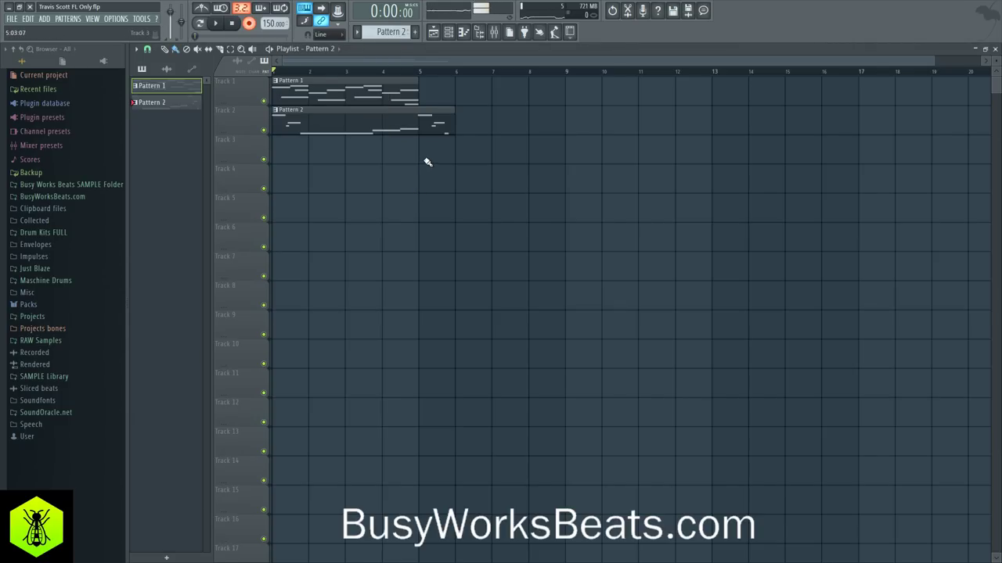
pyautogui.hotkey('ctrl', 'z')
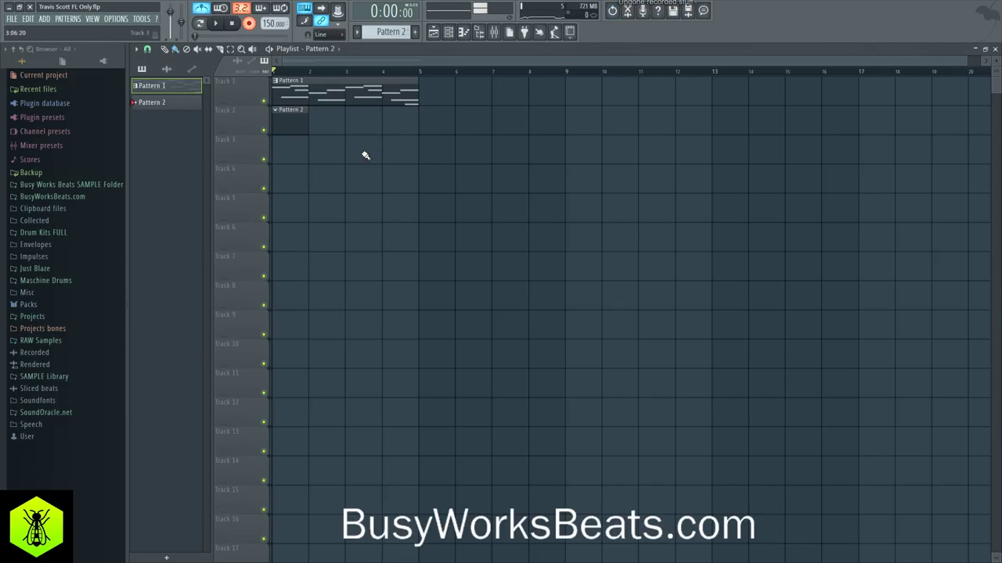
# Repeat the Pattern 1 clip along Track 1 at bars 5, 9 and 13.
pyautogui.moveTo(400, 94); pyautogui.dragTo(589, 100)
pyautogui.hotkey('ctrl', 'd')
# Record a Sawer #2 melody into Pattern 2 over the four Pattern 1 repeats, stopping near bar 17.
pyautogui.click(436, 34)
pyautogui.click(435, 33)
pyautogui.click(450, 33)
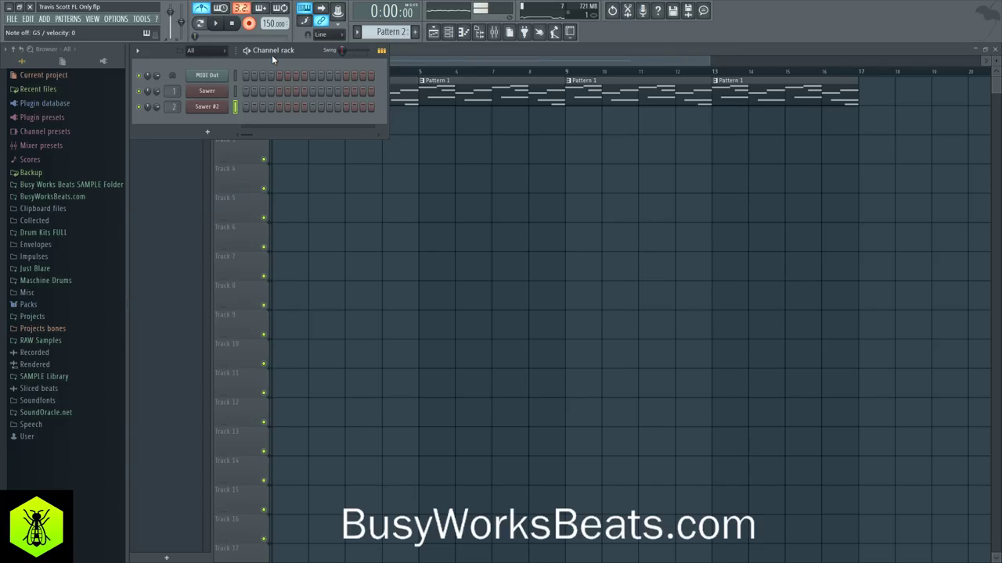
pyautogui.press('space')
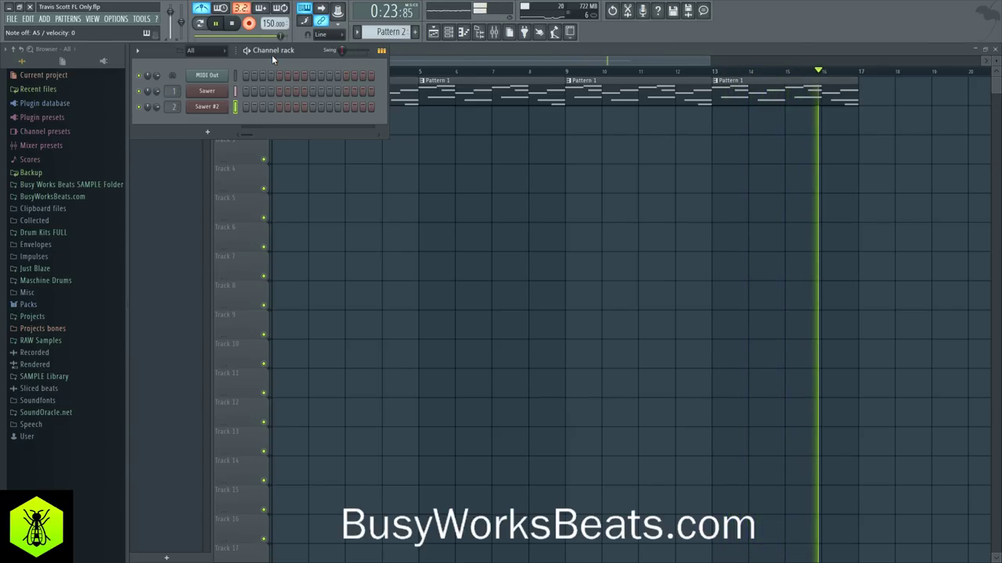
pyautogui.press('space')
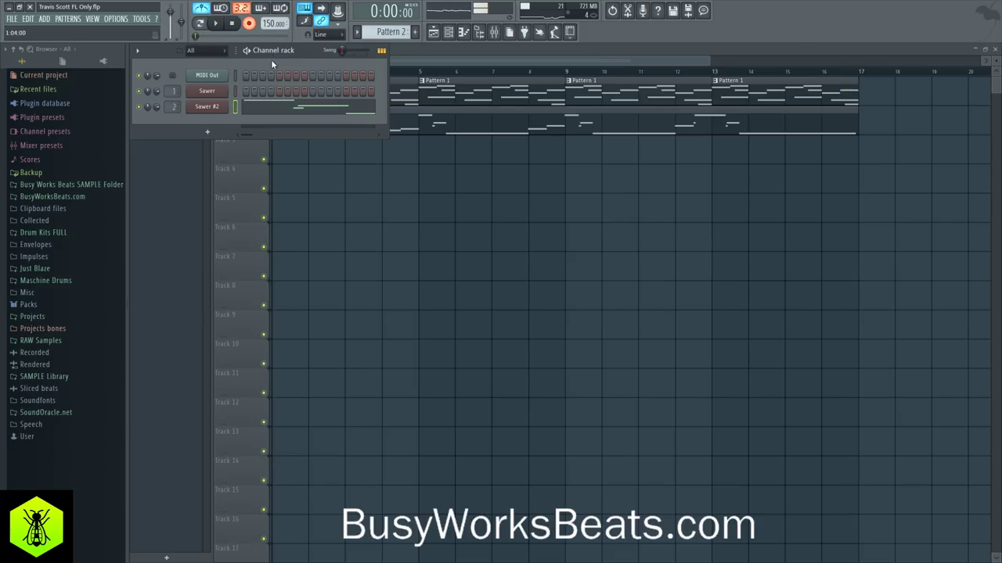
# Examine the recorded Sawer #2 melody in the piano roll along its full length during playback.
pyautogui.click(292, 106)
pyautogui.press('space')
pyautogui.scroll(-1, 311, 78)
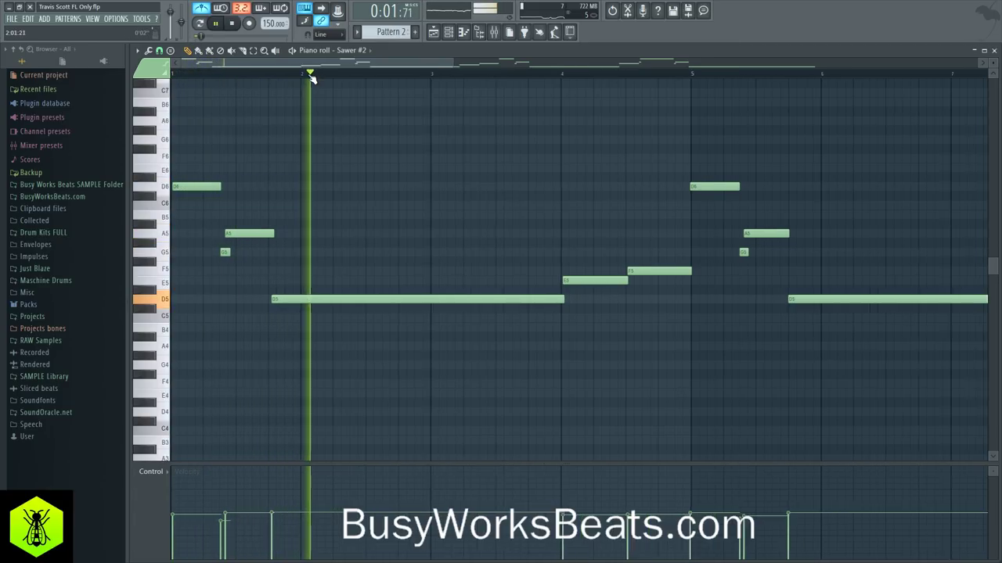
pyautogui.scroll(-1, 311, 78)
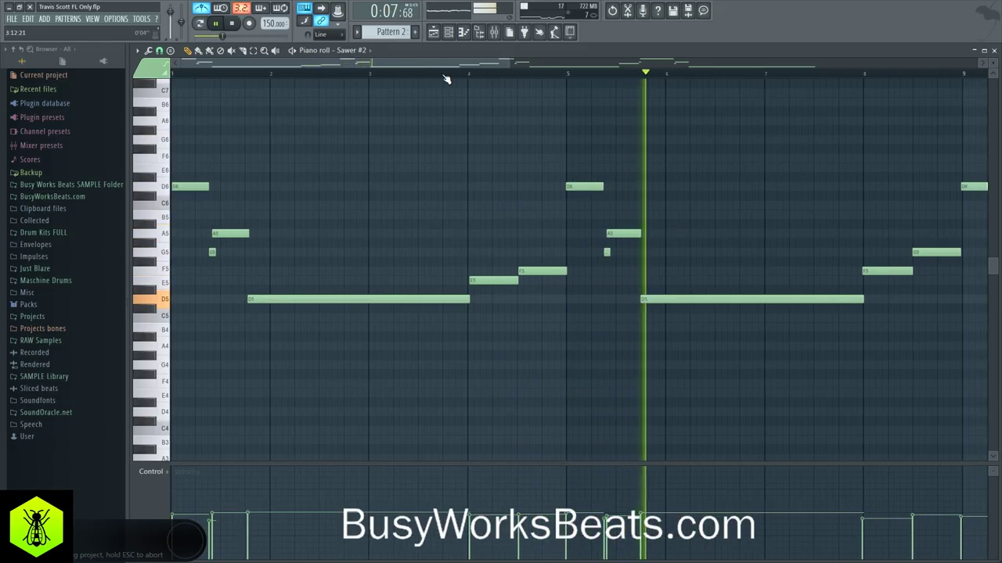
pyautogui.scroll(-1, 447, 77)
pyautogui.scroll(-1, 311, 76)
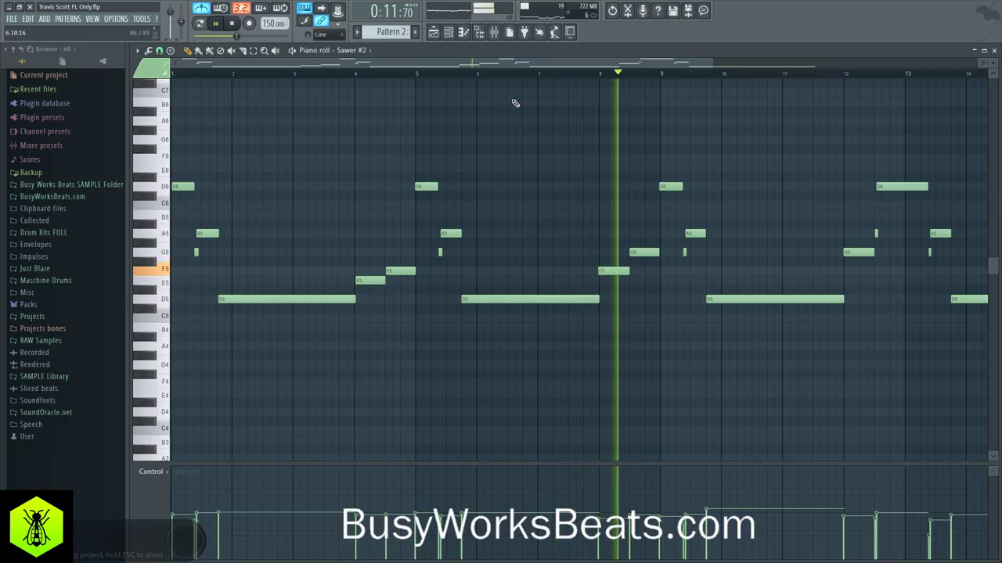
pyautogui.scroll(-1, 597, 74)
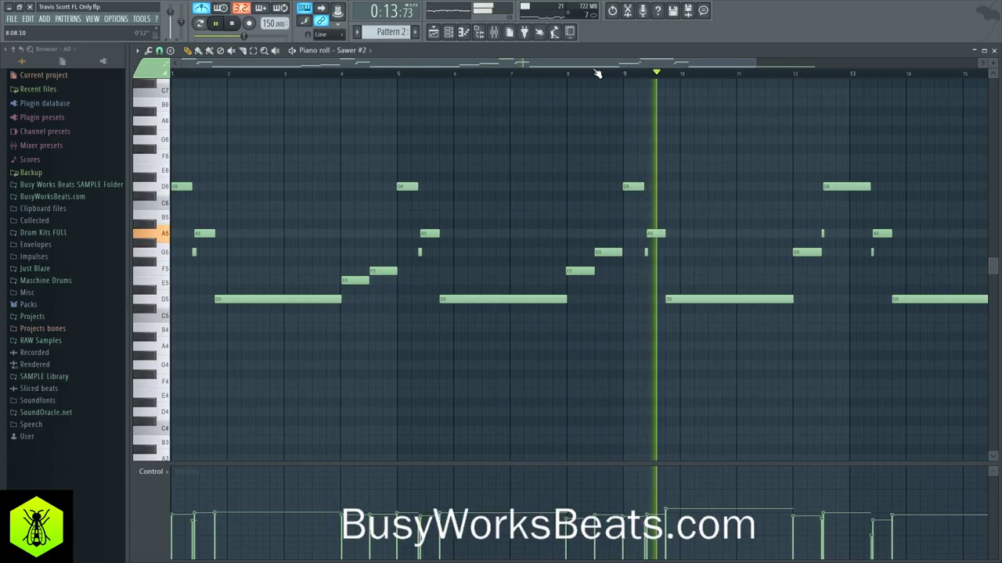
pyautogui.scroll(-1, 597, 74)
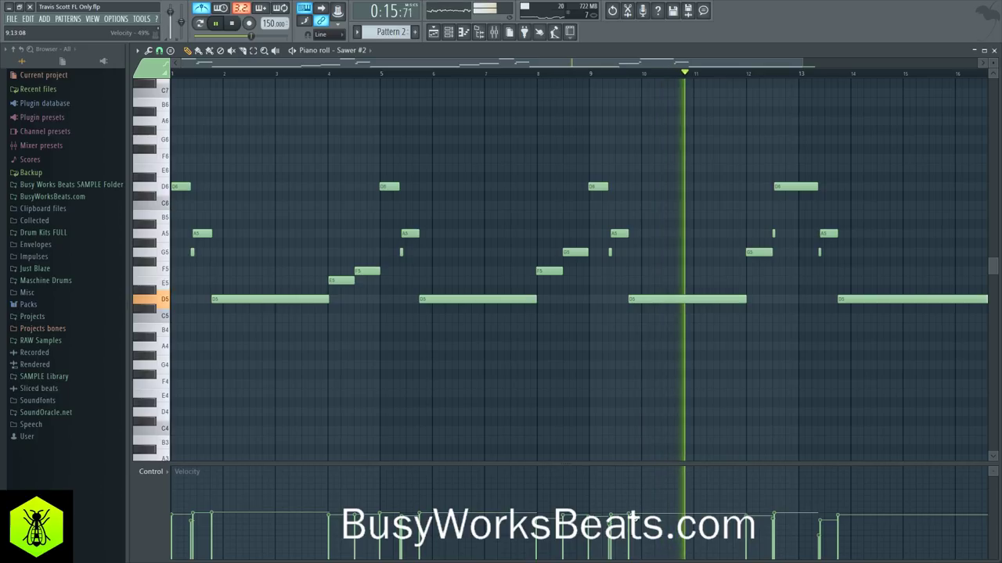
pyautogui.scroll(-1, 521, 76)
pyautogui.scroll(-1, 520, 76)
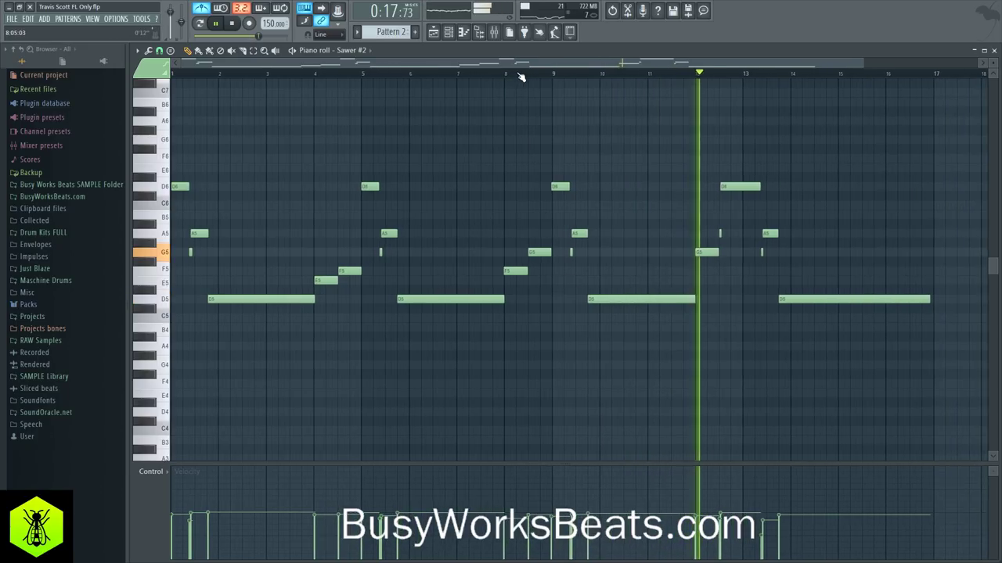
# Lower the long D6 note in bar 12 of the Sawer #2 melody to A5, and move the short note before it to G5.
pyautogui.press('space')
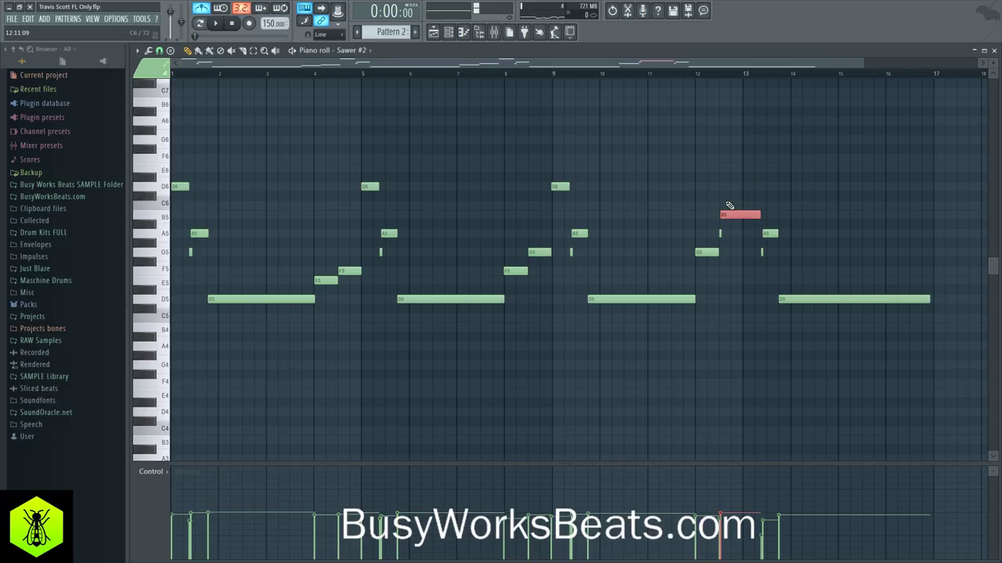
pyautogui.press('space')
pyautogui.press('space')
pyautogui.scroll(3, 708, 75)
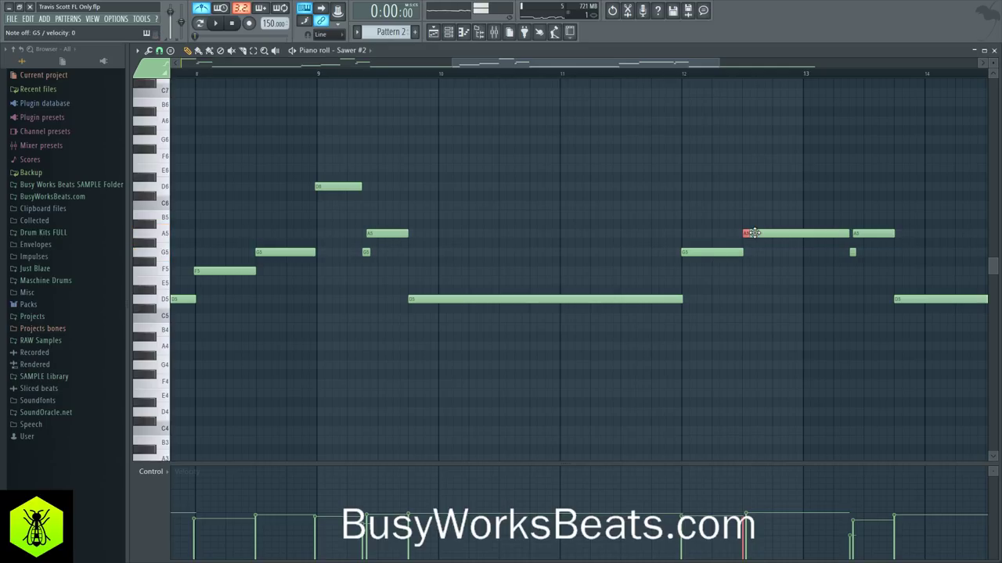
pyautogui.click(678, 71)
pyautogui.press('space')
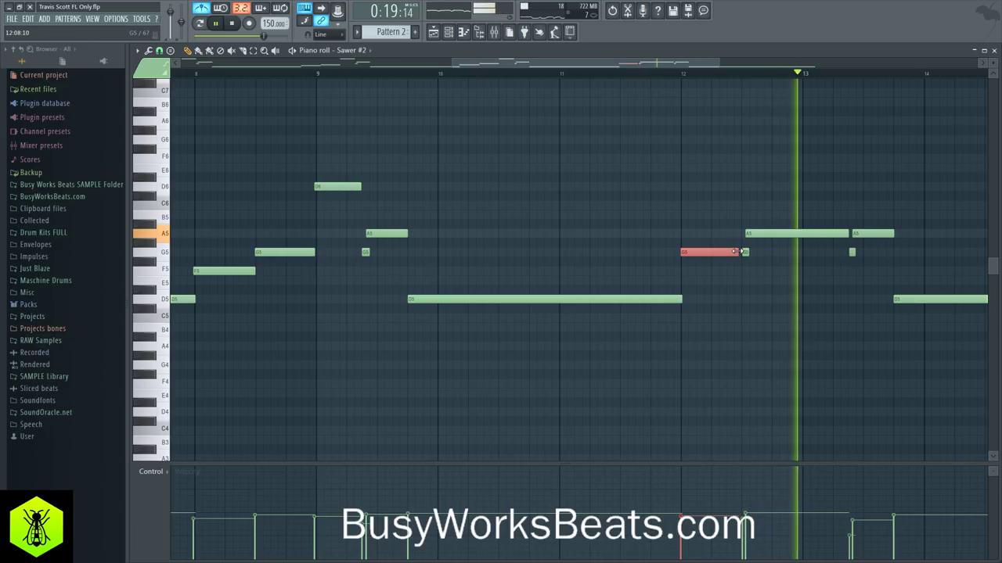
# Extend the first G5 note of bar 12 to meet the short G5 note, audition the edit, and close the piano roll.
pyautogui.click(676, 74)
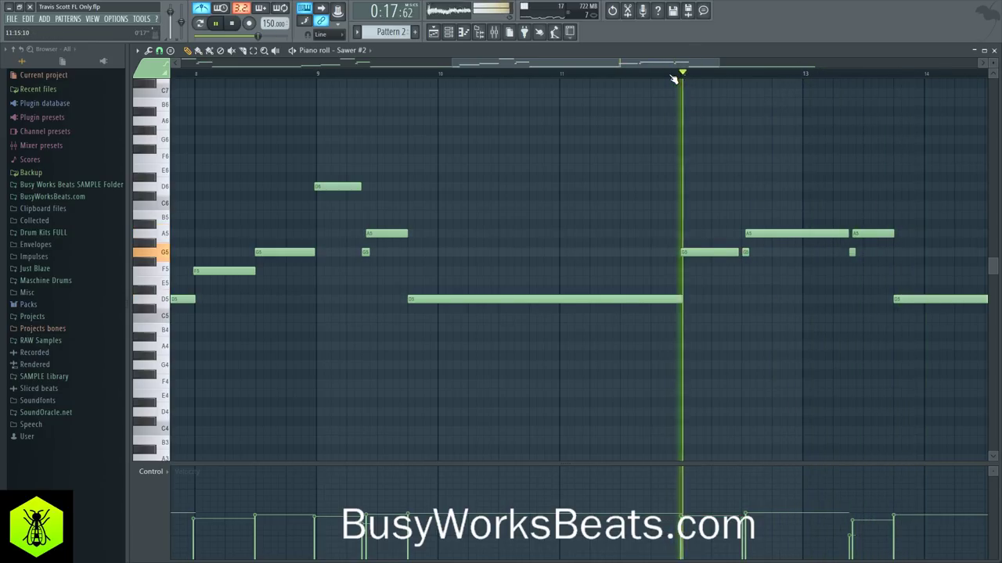
pyautogui.press('space')
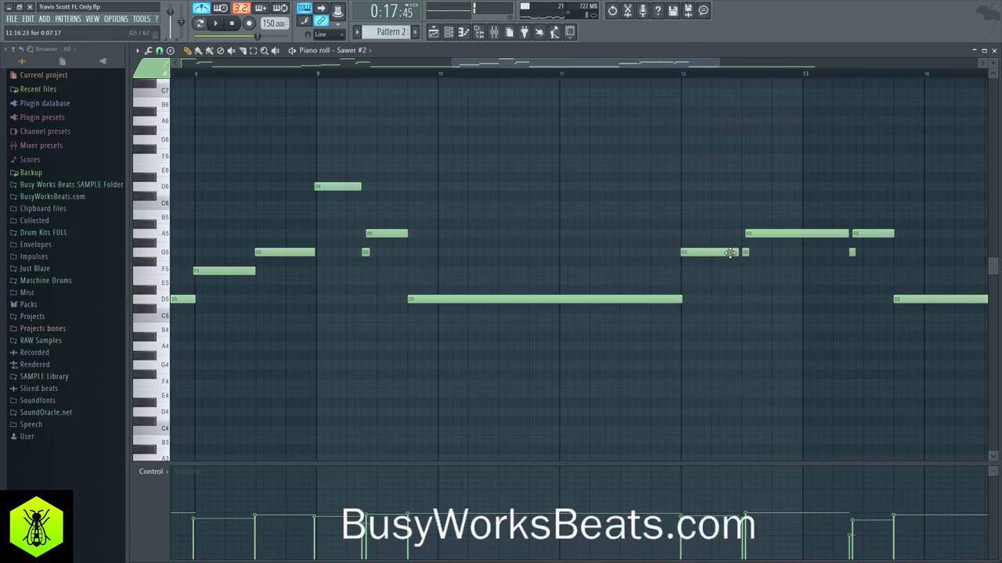
pyautogui.press('space')
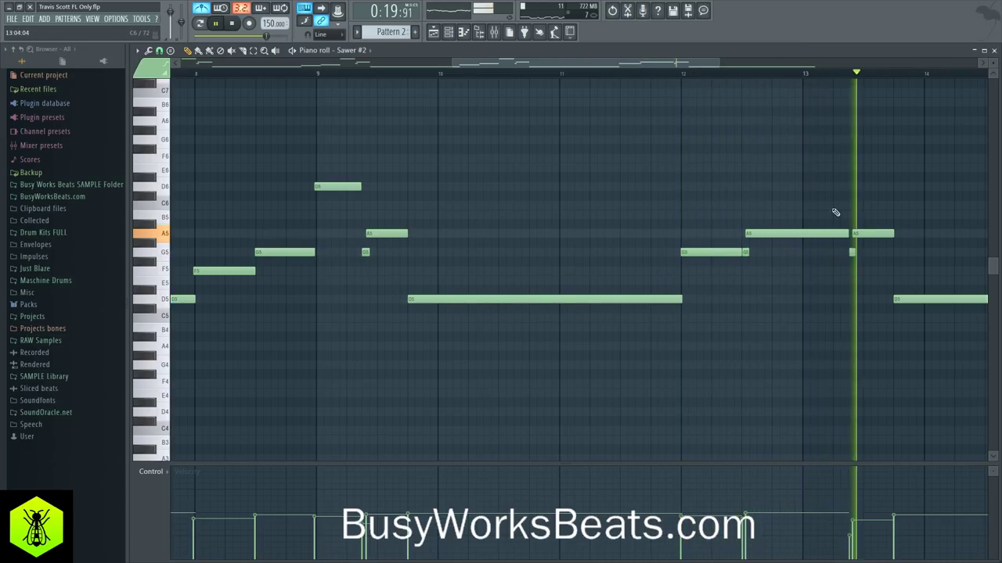
pyautogui.scroll(-3, 653, 78)
pyautogui.click(994, 50)
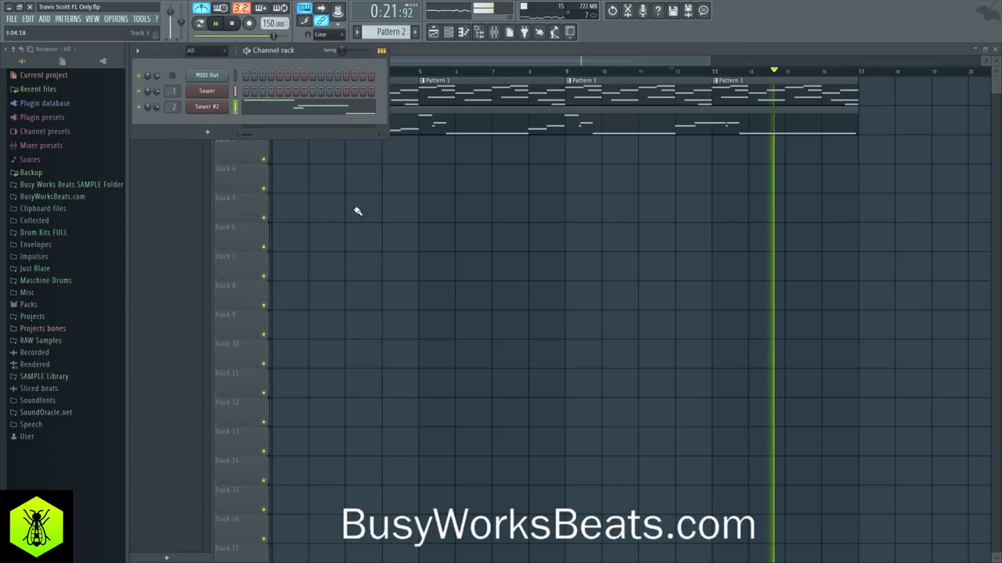
# Set Sawer #2's unison panning to 0% and adjust its master level while the song plays.
pyautogui.click(207, 91)
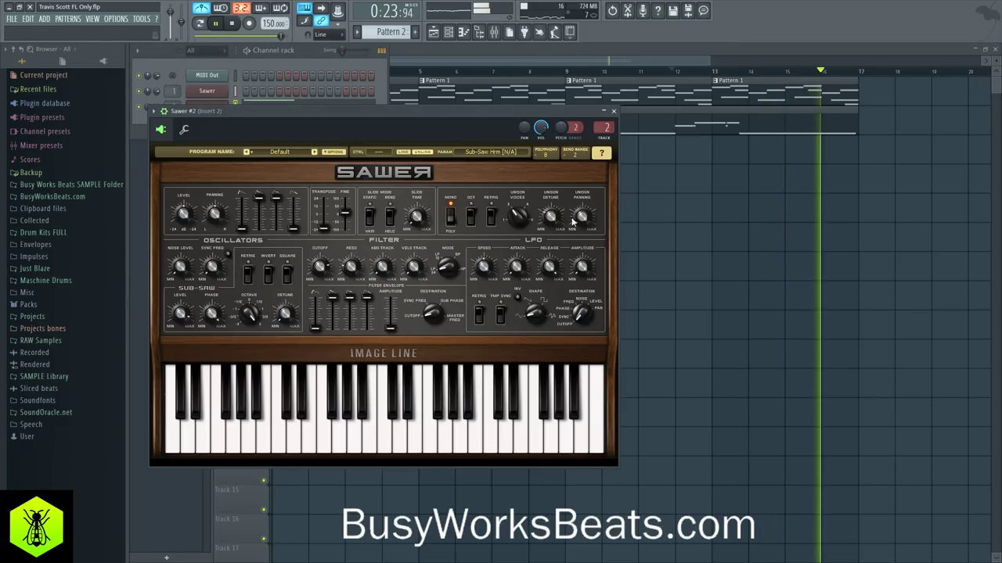
pyautogui.scroll(3, 581, 223)
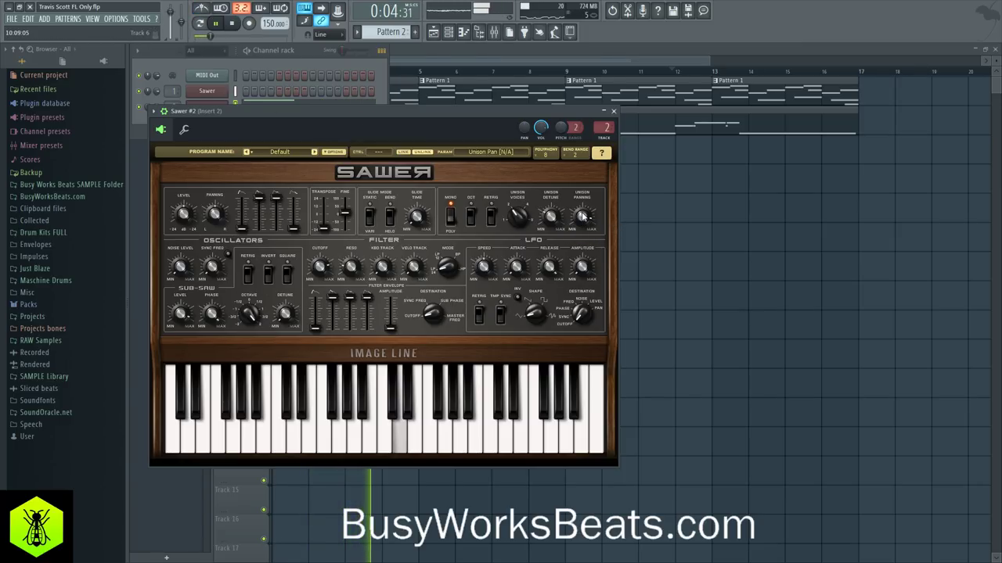
pyautogui.moveTo(581, 217); pyautogui.dragTo(581, 227)
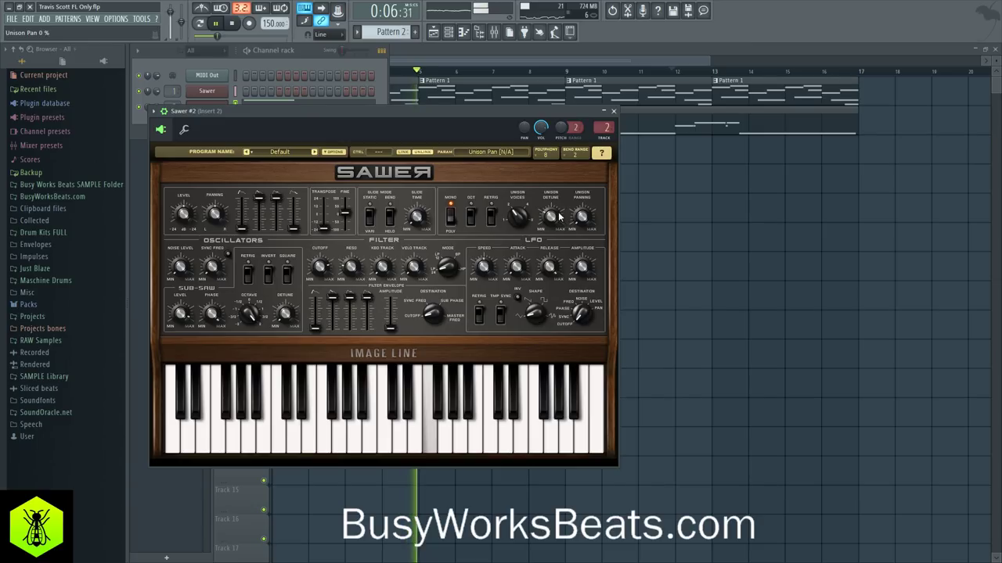
pyautogui.moveTo(184, 215); pyautogui.dragTo(185, 213)
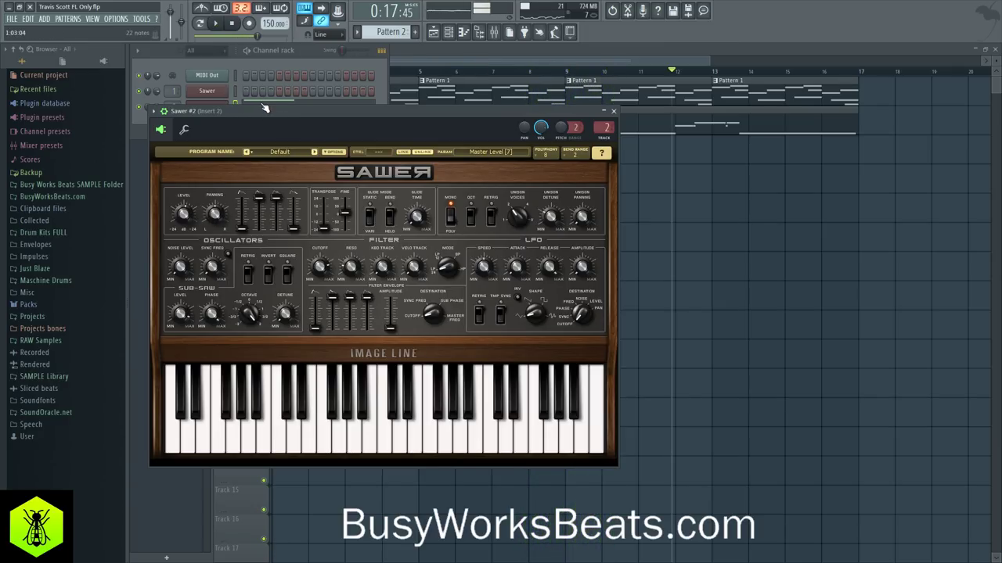
# Review the full Sawer #2 melody in the piano roll.
pyautogui.click(264, 108)
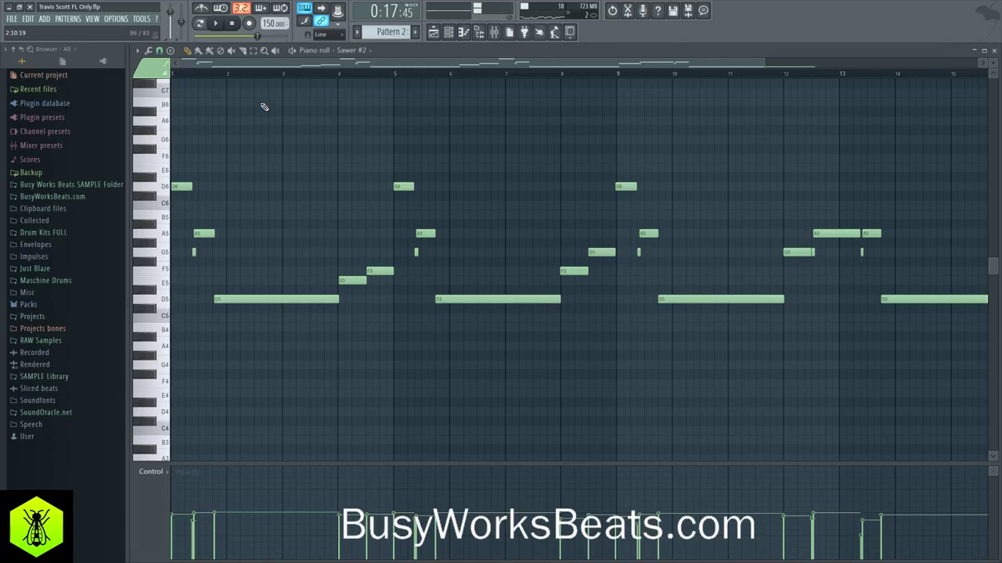
pyautogui.scroll(-2, 273, 77)
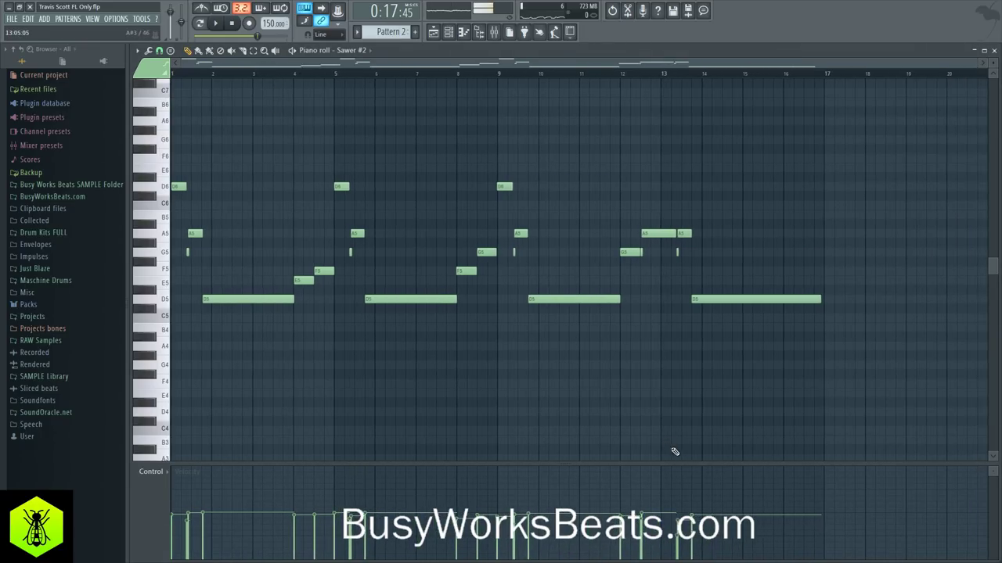
pyautogui.moveTo(721, 504)
pyautogui.mouseDown()
pyautogui.moveTo(618, 389)
pyautogui.moveTo(195, 322)
pyautogui.mouseUp()
pyautogui.click(994, 50)
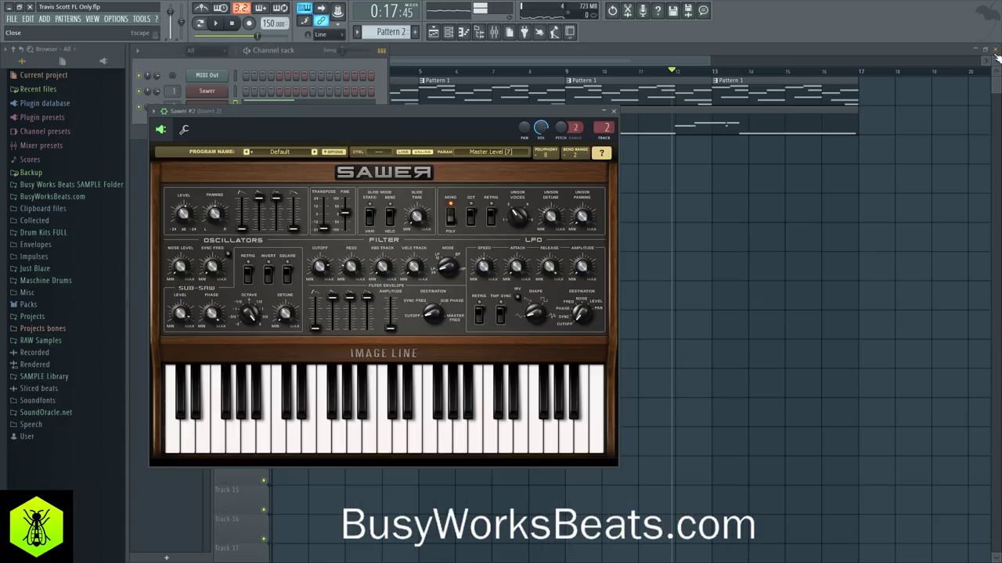
# Reposition the Sawer #2 window clear of the channel list and adjust the channel volume against playback.
pyautogui.moveTo(199, 111); pyautogui.dragTo(216, 146)
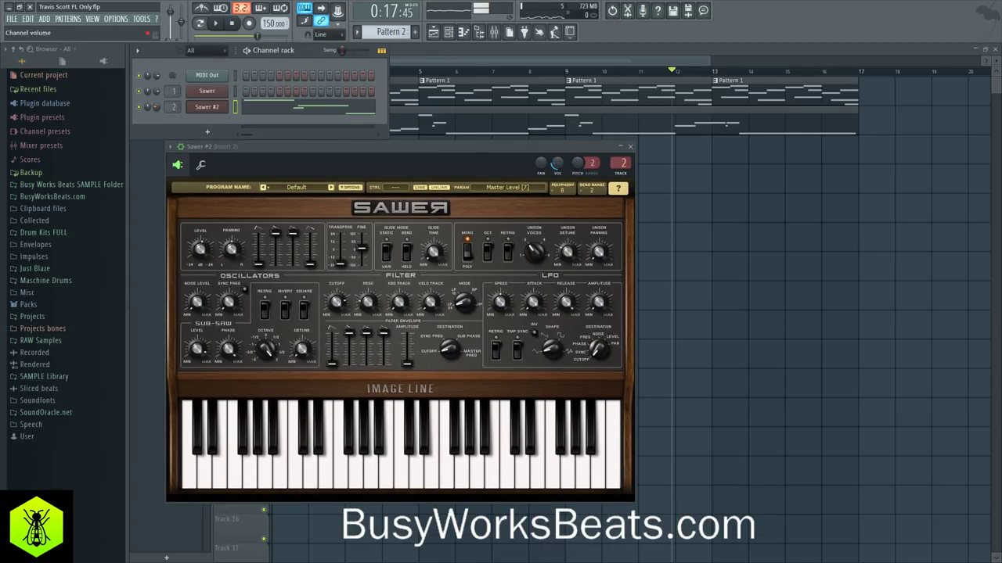
pyautogui.press('space')
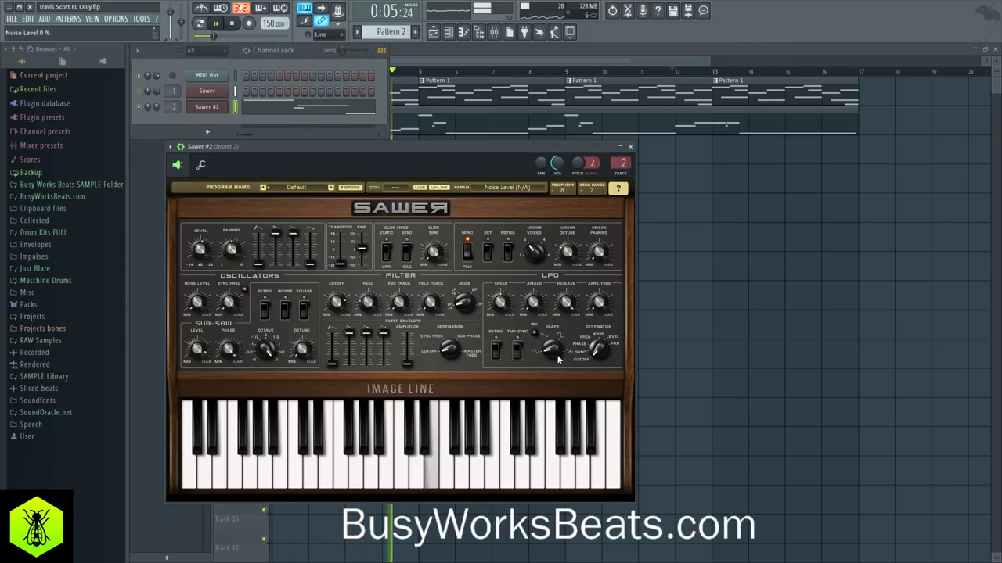
pyautogui.rightClick(706, 277)
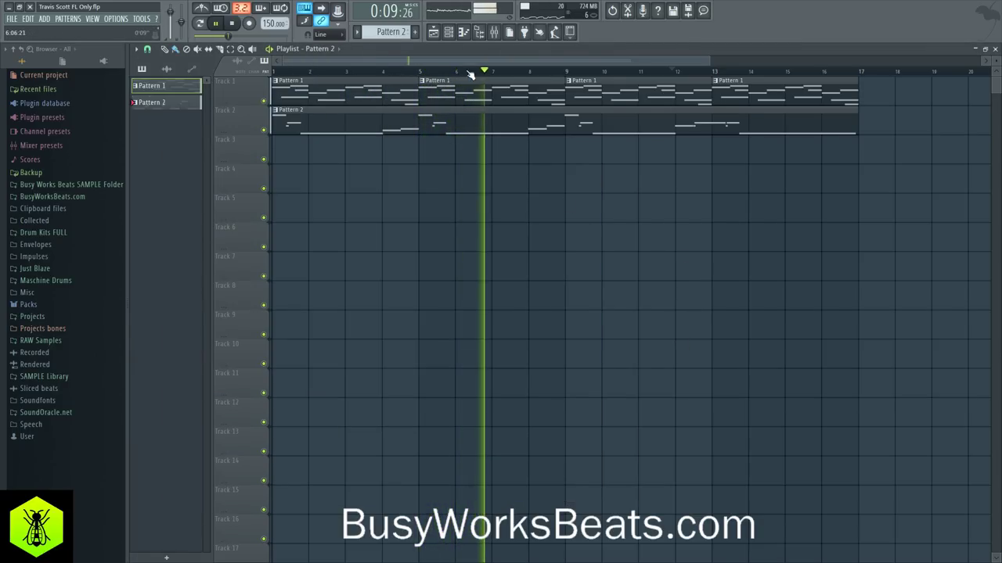
# Raise Sawer #2's filter cutoff to 70%, checking the sound against playback.
pyautogui.click(448, 31)
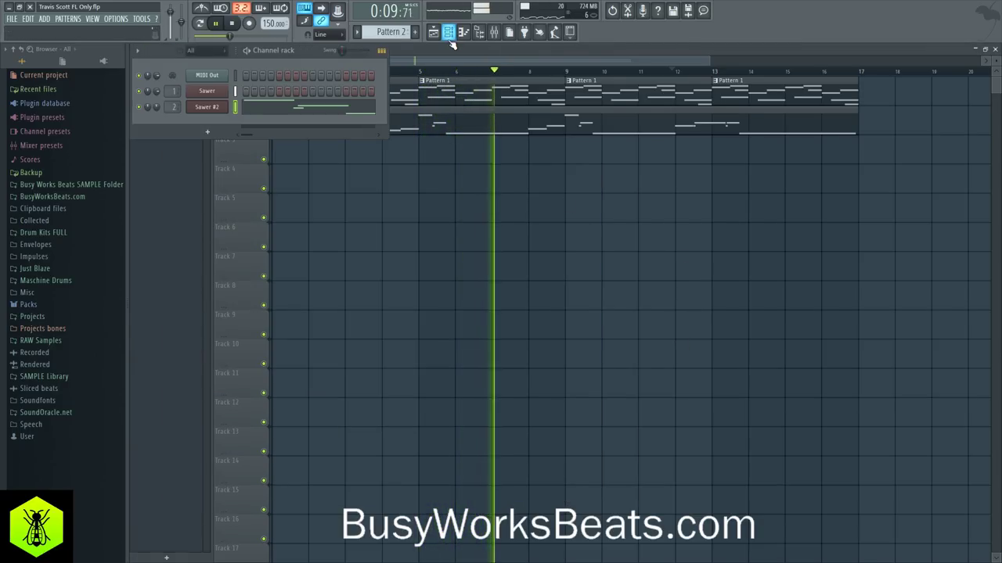
pyautogui.click(207, 107)
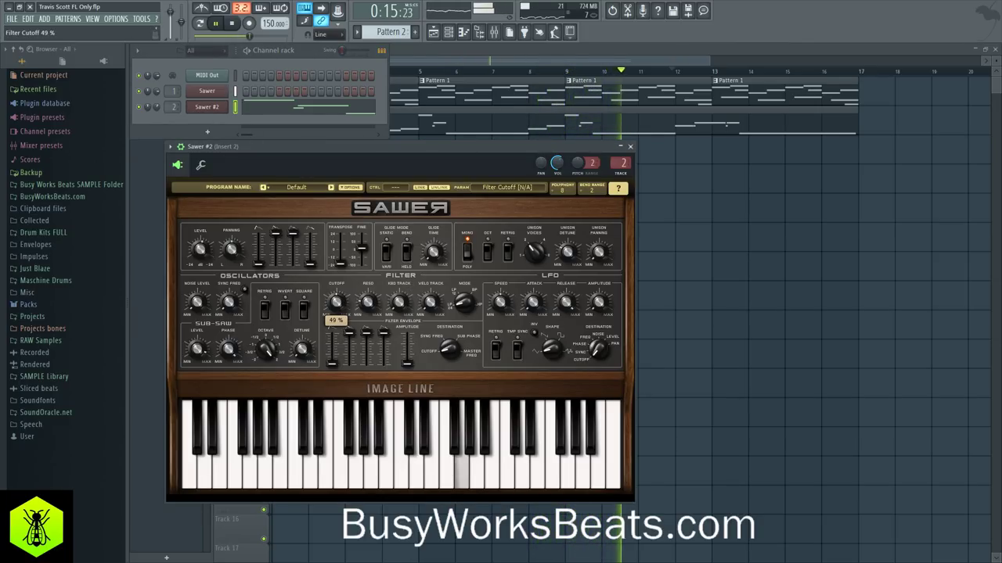
pyautogui.moveTo(336, 302); pyautogui.dragTo(336, 293)
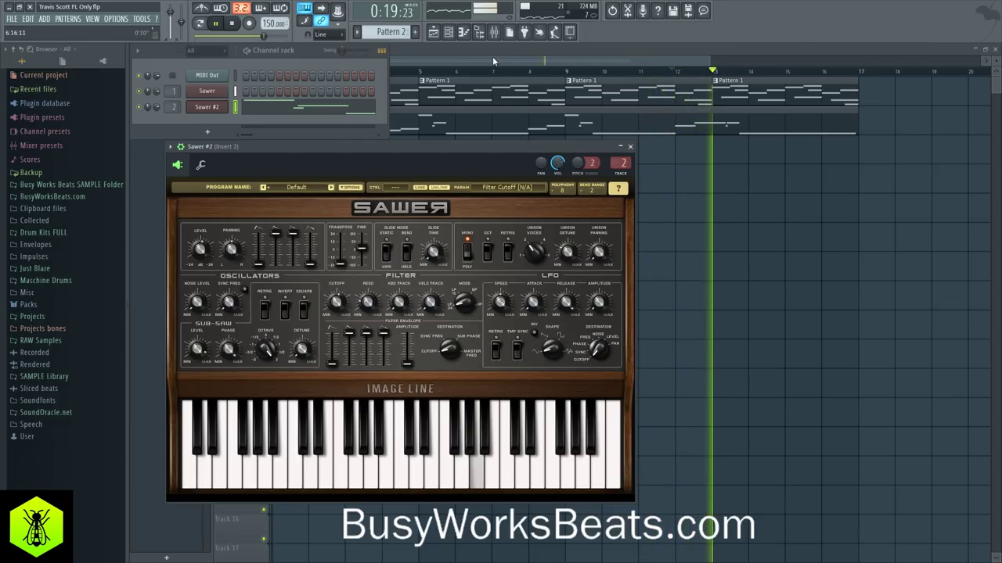
pyautogui.rightClick(684, 245)
pyautogui.press('space')
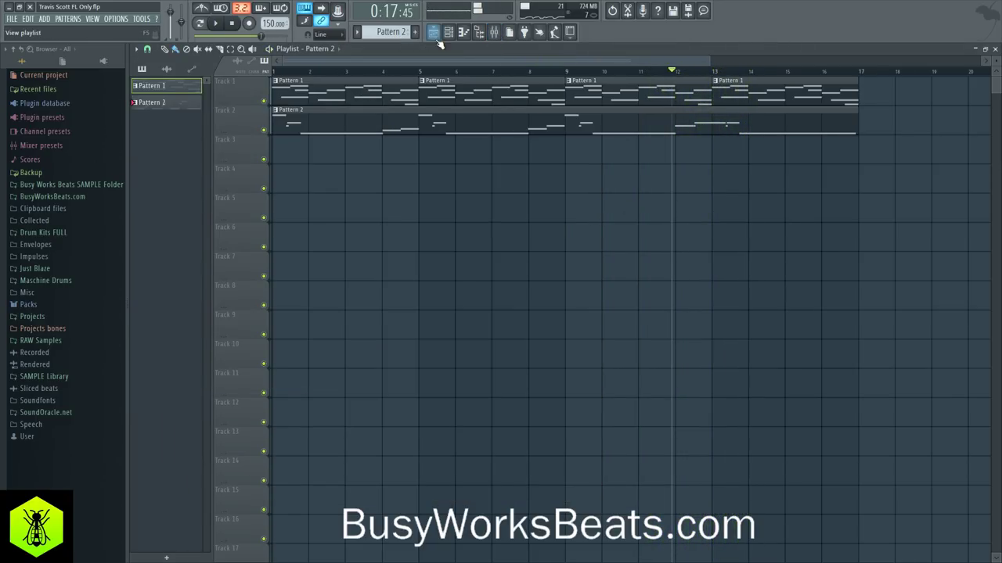
pyautogui.click(451, 36)
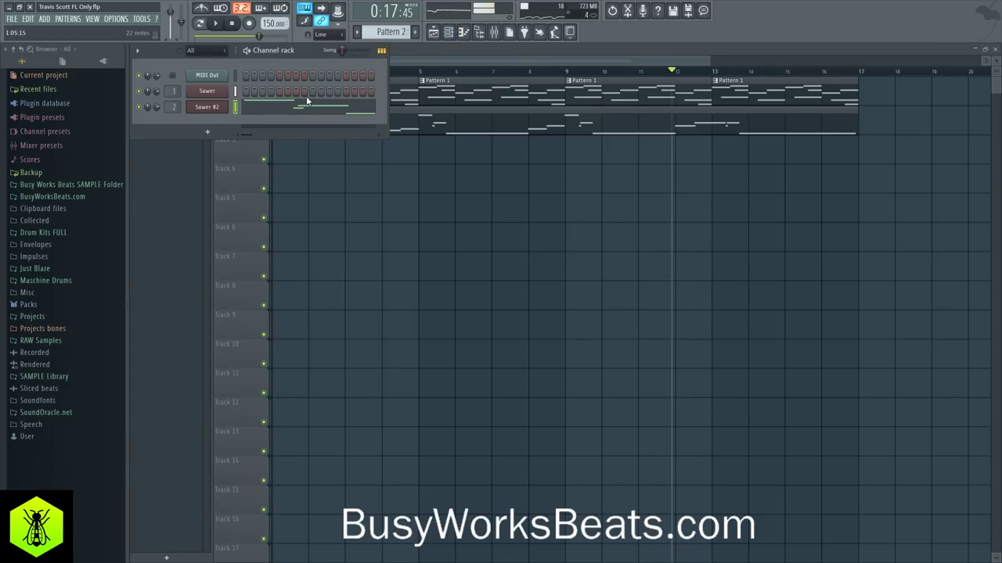
pyautogui.click(206, 108)
pyautogui.press('space')
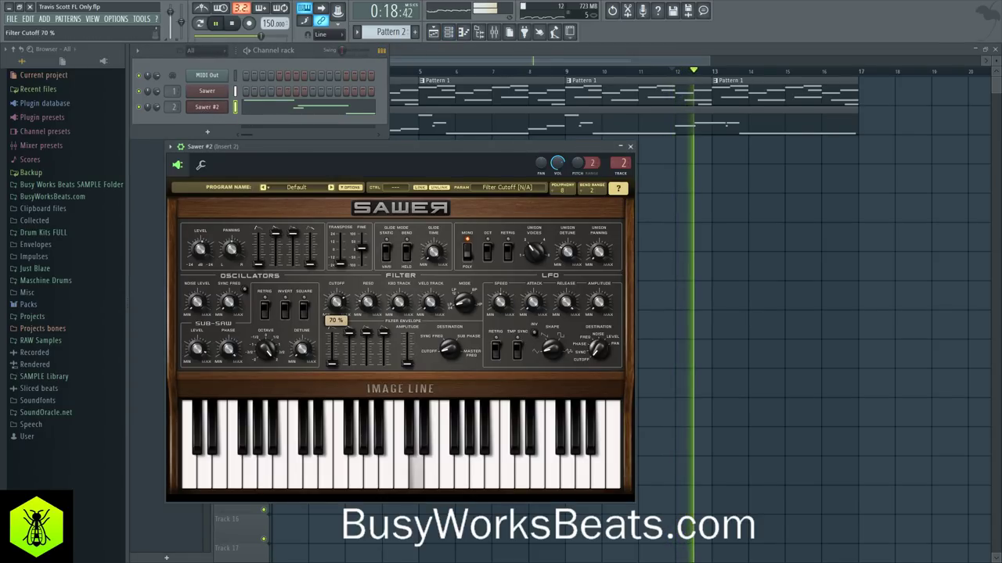
pyautogui.rightClick(668, 284)
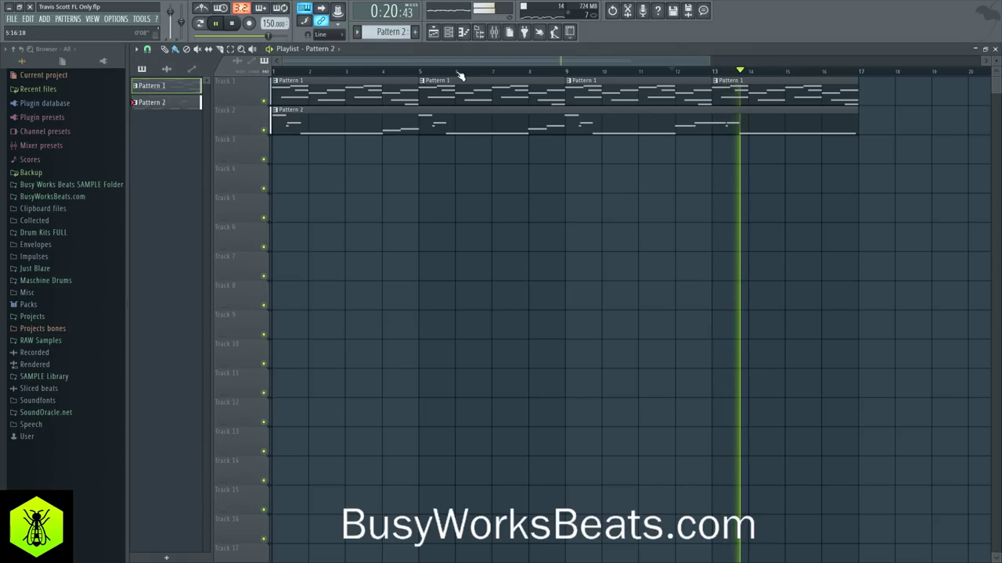
pyautogui.press('space')
# Save the project.
pyautogui.click(451, 33)
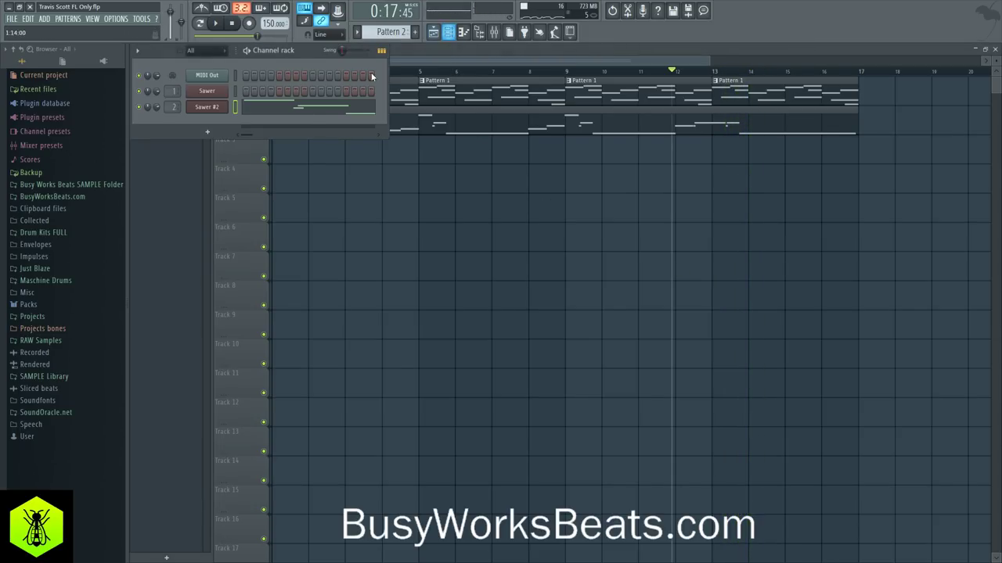
pyautogui.rightClick(322, 187)
pyautogui.hotkey('ctrl', 's')
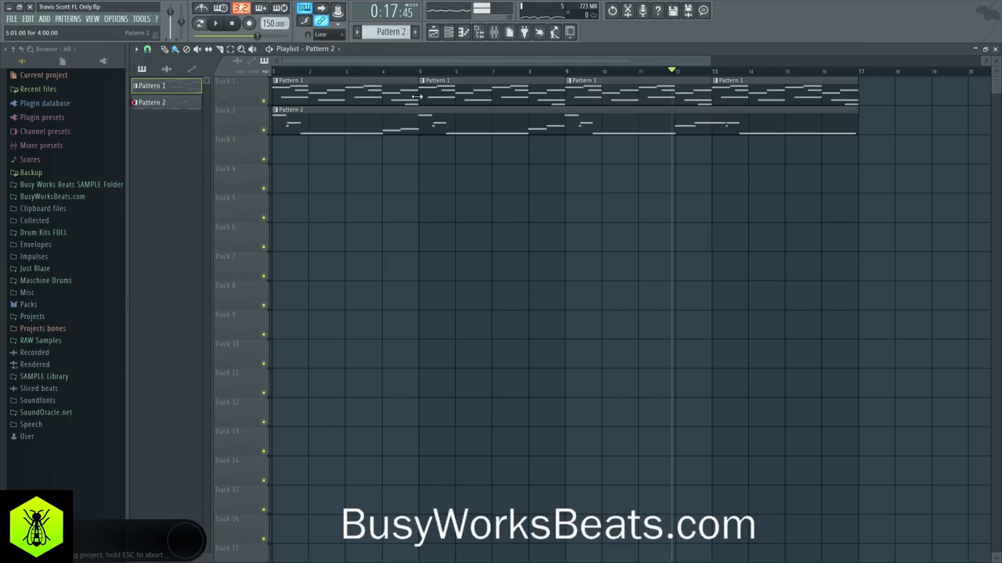
# Load Fruity Delay 3 into the first effect slot of mixer Insert 1 and lower its wet output during playback.
pyautogui.click(451, 33)
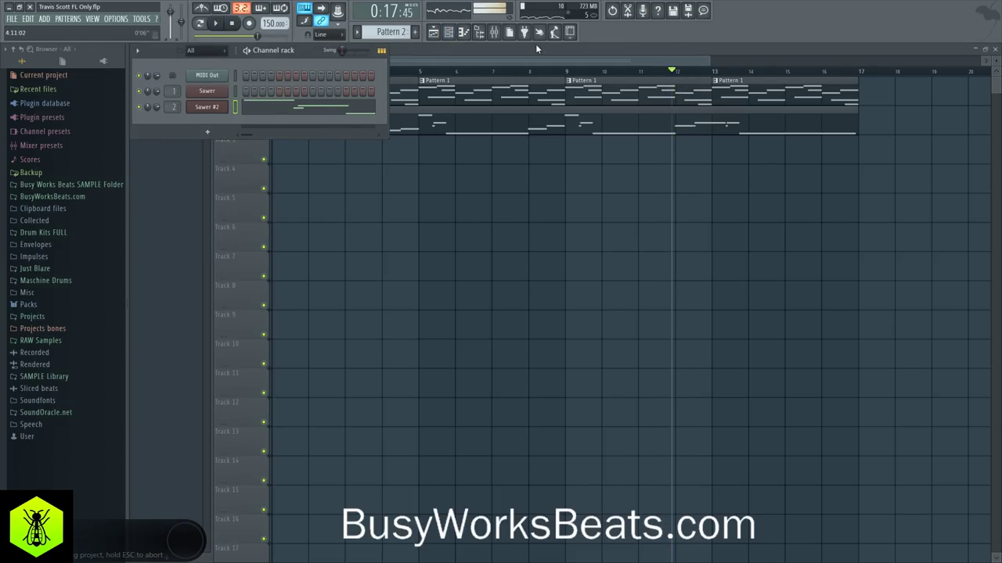
pyautogui.click(493, 33)
pyautogui.click(211, 147)
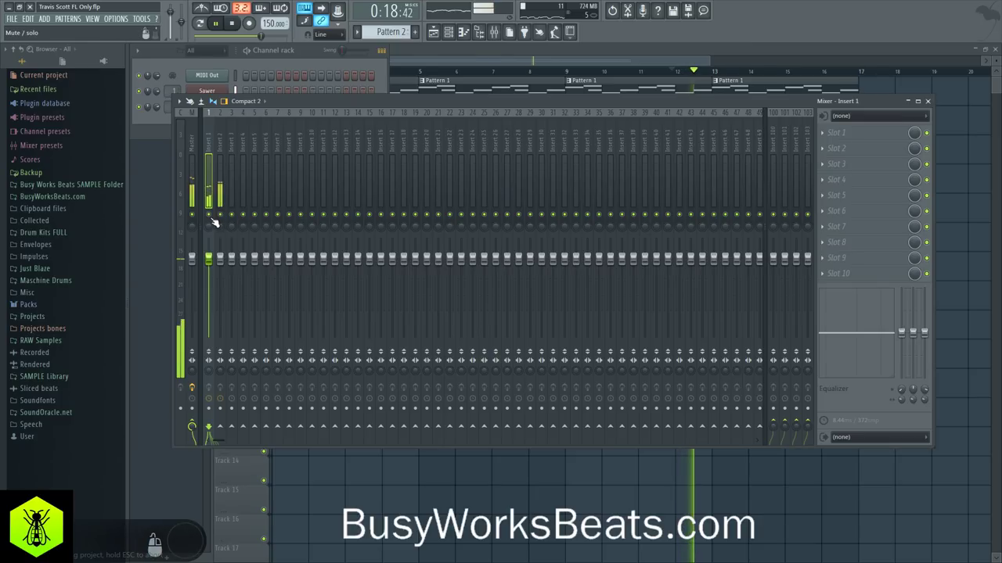
pyautogui.click(836, 132)
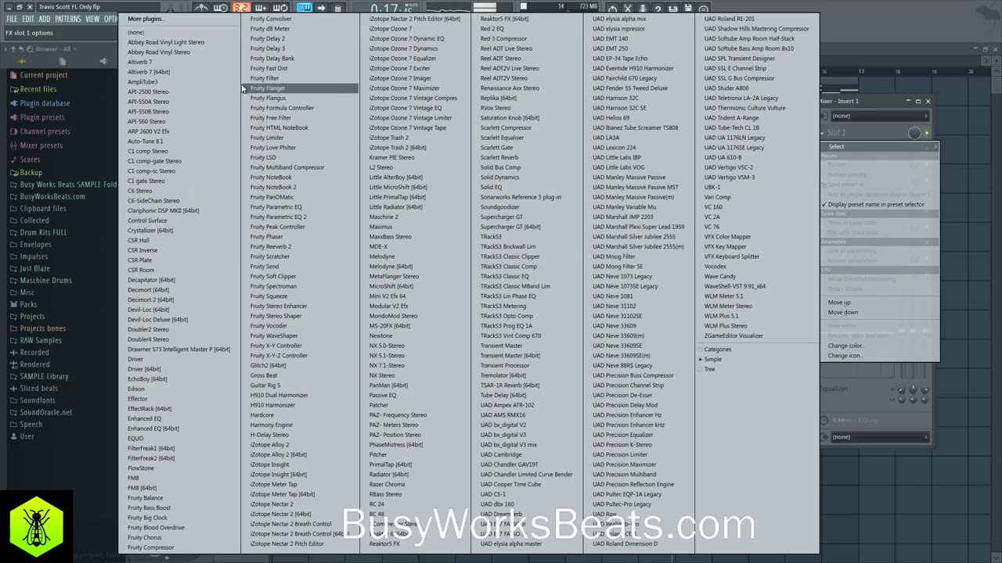
pyautogui.click(262, 48)
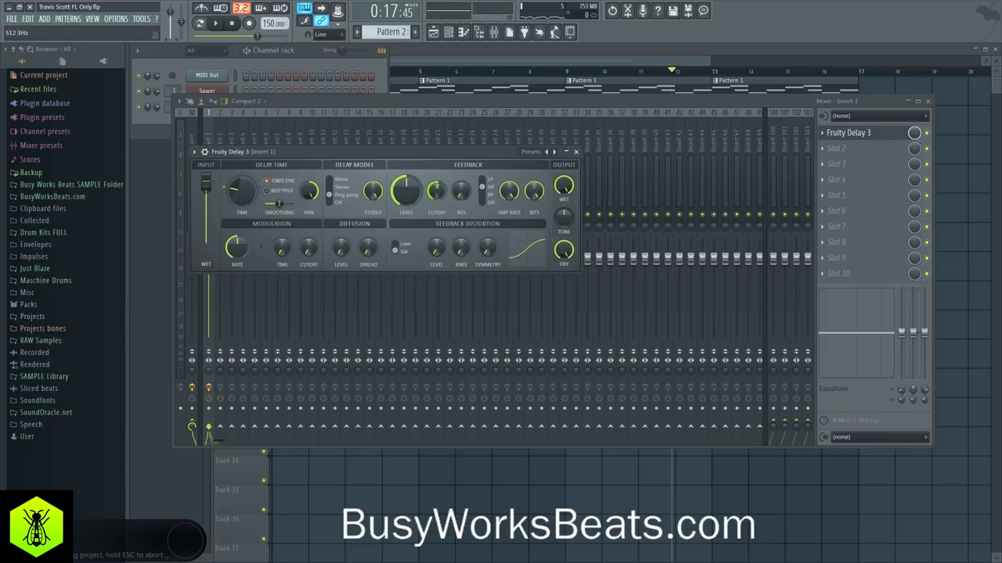
pyautogui.press('space')
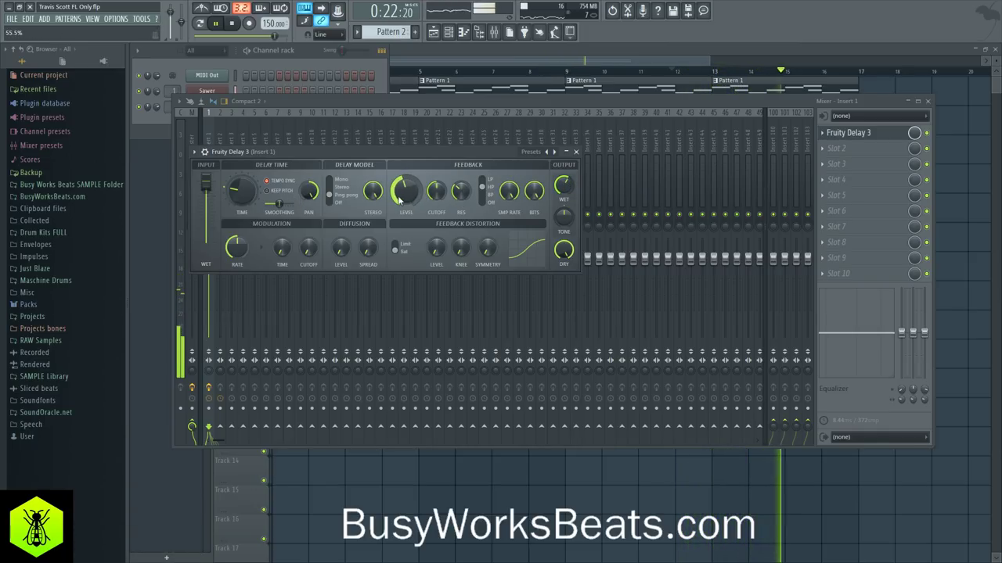
pyautogui.click(576, 152)
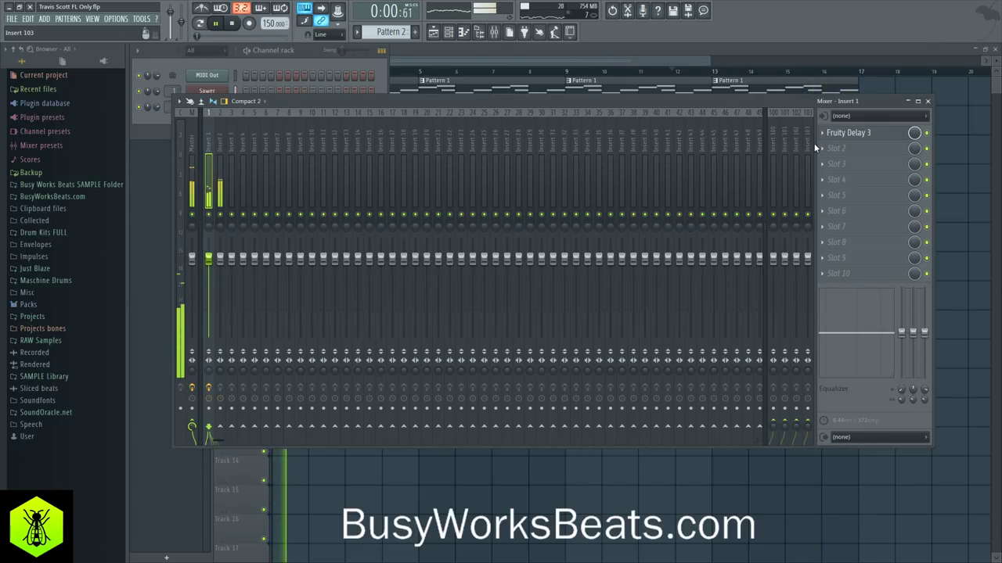
# Load Fruity Reeverb 2 into the first effect slot of mixer Insert 100 and lower its dry level to the minimum.
pyautogui.click(771, 148)
pyautogui.click(832, 134)
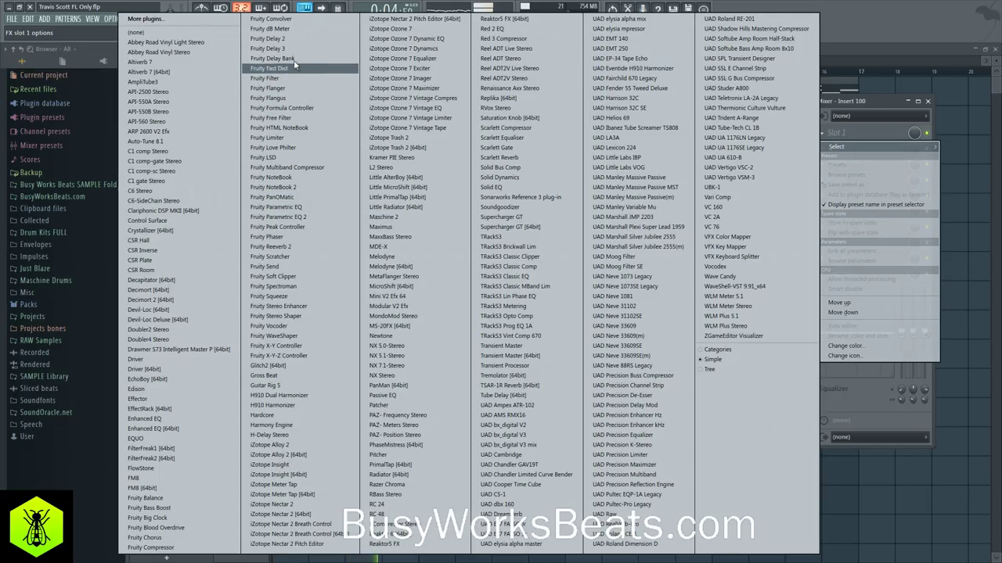
pyautogui.click(274, 247)
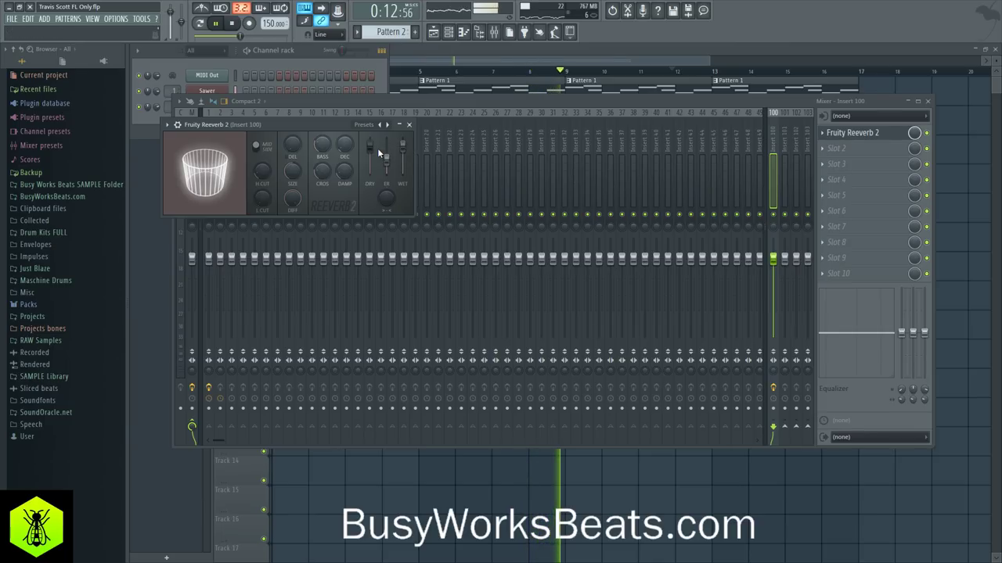
pyautogui.moveTo(371, 148); pyautogui.dragTo(371, 173)
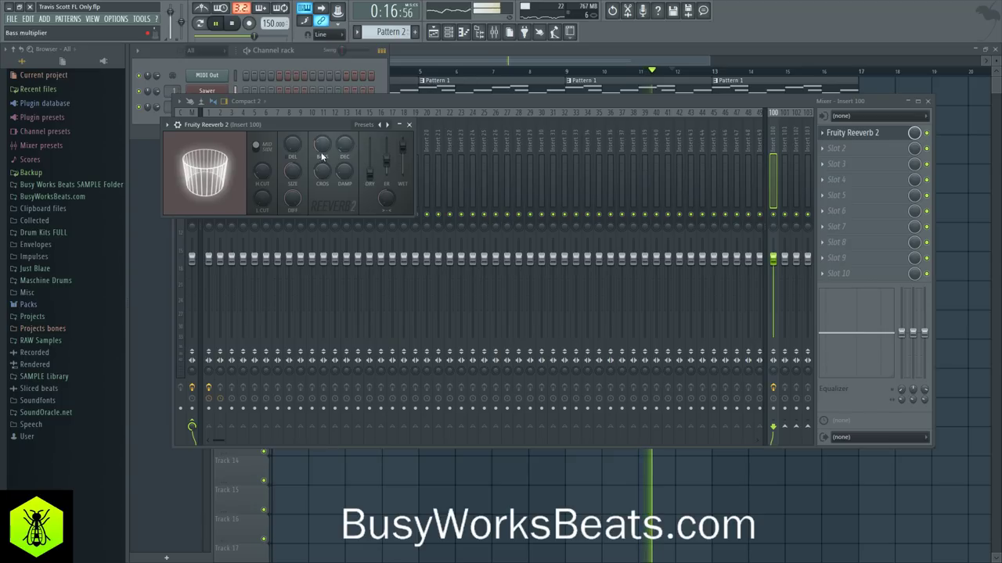
# Lower the decay and raise the low cut of Fruity Reeverb 2 on mixer Insert 100 during playback.
pyautogui.moveTo(344, 145); pyautogui.dragTo(344, 155)
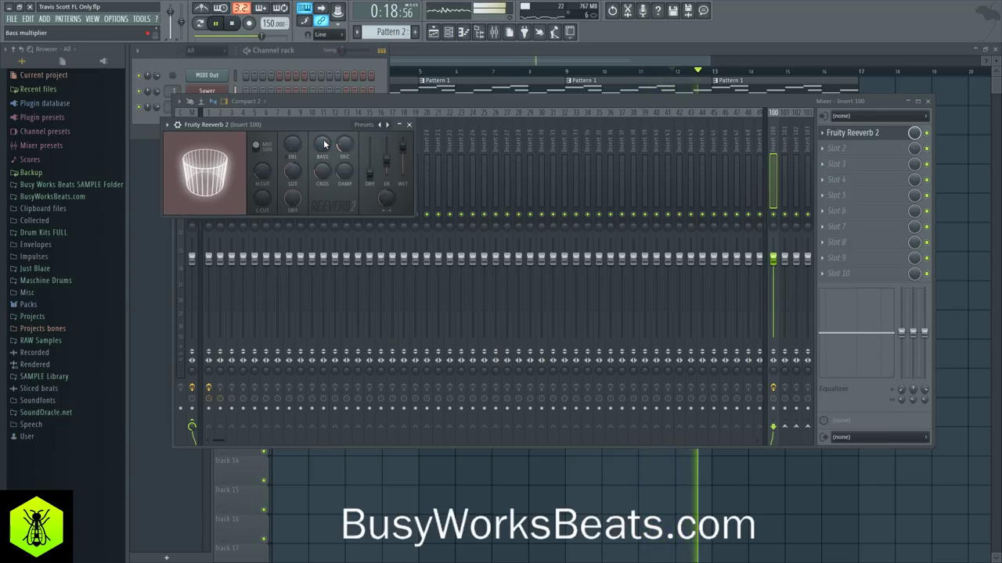
pyautogui.moveTo(263, 199)
pyautogui.mouseDown()
pyautogui.moveTo(263, 176)
pyautogui.moveTo(263, 185)
pyautogui.mouseUp()
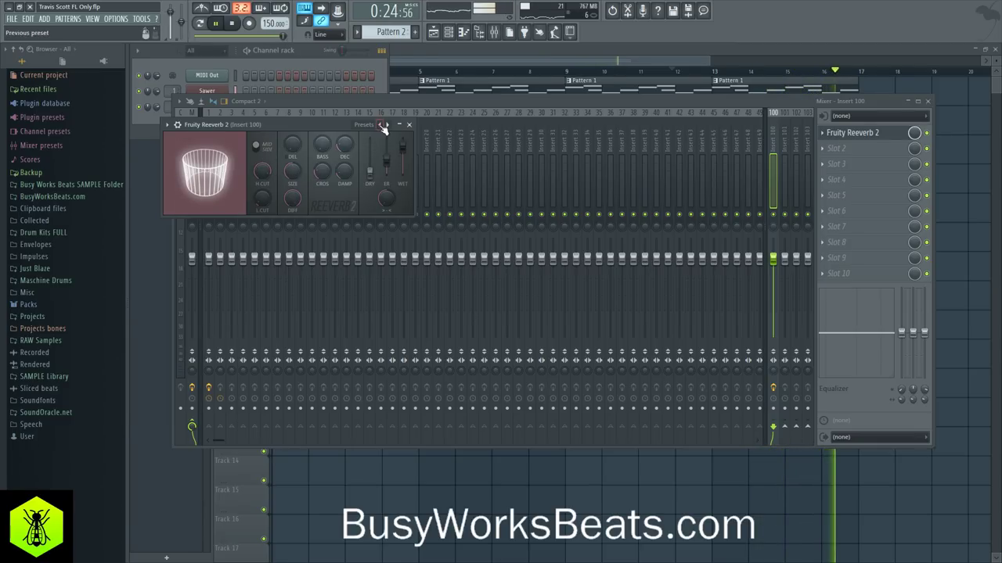
pyautogui.click(409, 124)
# Lower mixer Insert 2's volume slightly to balance it against Insert 1.
pyautogui.click(209, 137)
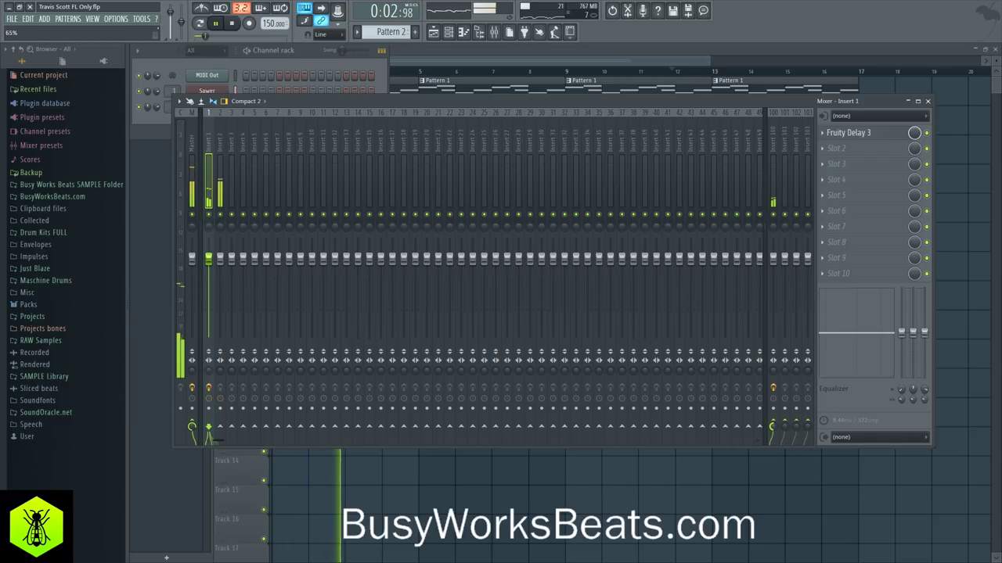
pyautogui.moveTo(219, 259); pyautogui.dragTo(219, 270)
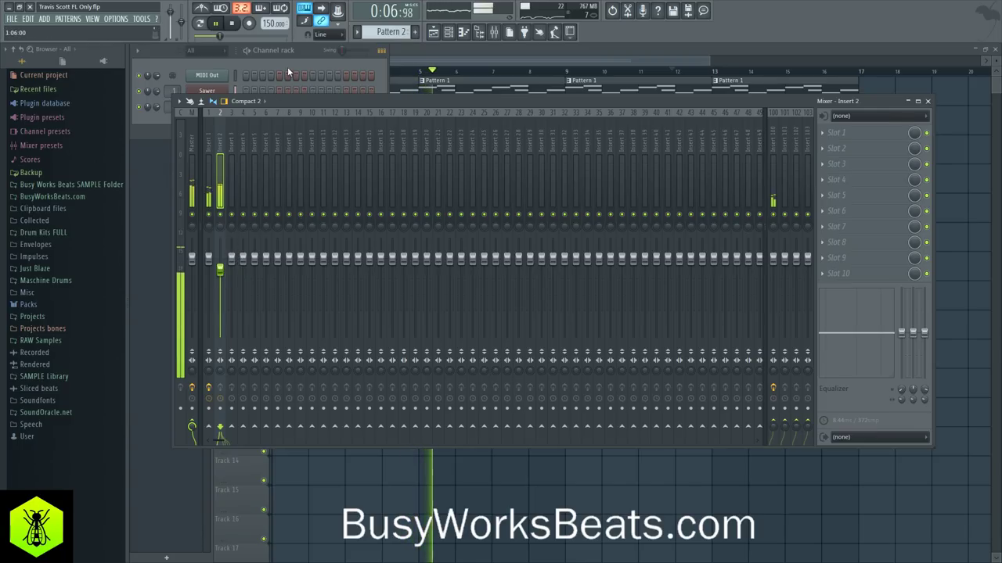
# Set Sawer #2's filter cutoff to 76% and change its sub-saw octave during playback.
pyautogui.click(287, 67)
pyautogui.click(207, 107)
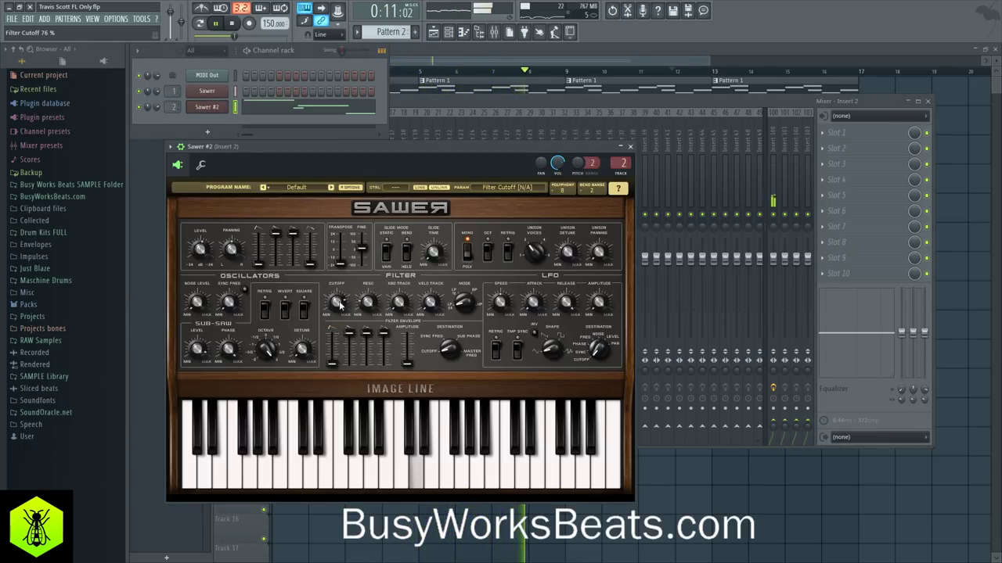
pyautogui.moveTo(267, 350); pyautogui.dragTo(266, 337)
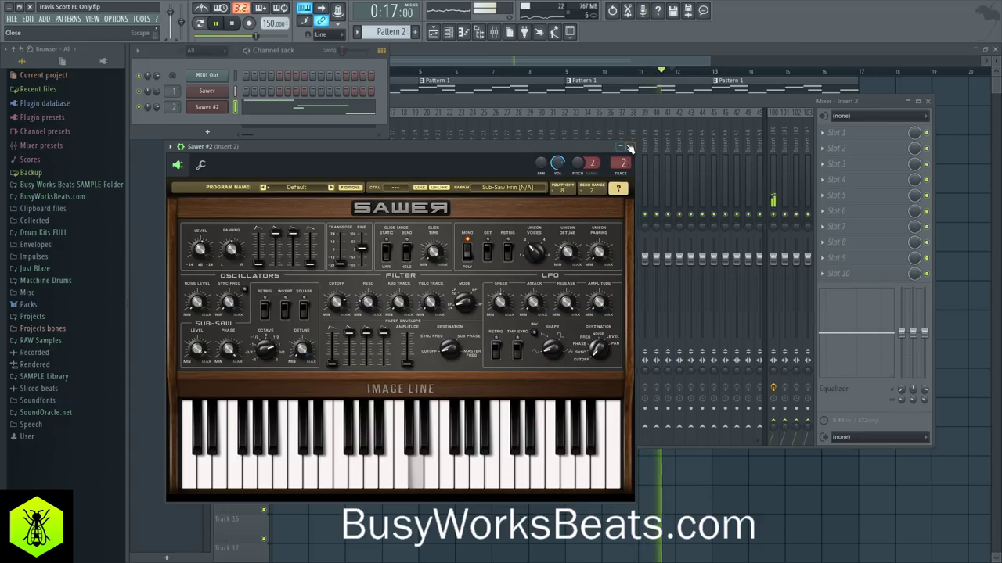
pyautogui.click(630, 147)
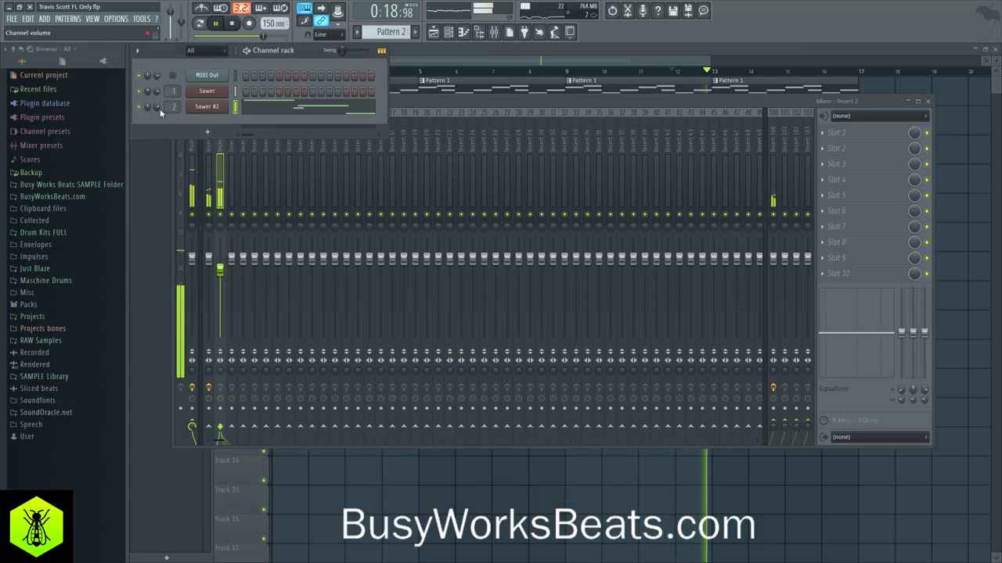
# Adjust Sawer #2's unison settings and sub-saw detune while listening to playback.
pyautogui.click(207, 110)
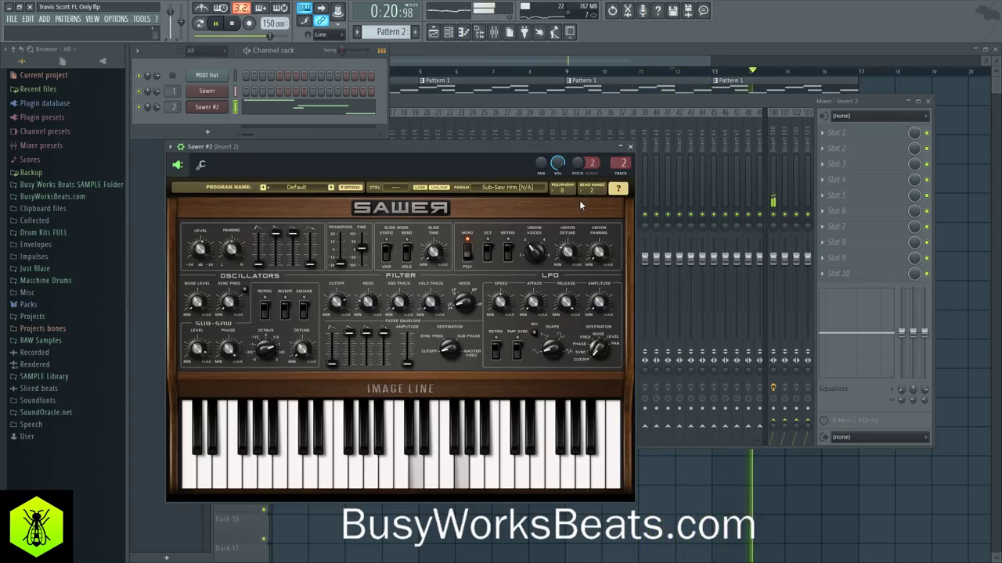
pyautogui.moveTo(536, 252); pyautogui.dragTo(567, 241)
pyautogui.moveTo(302, 349); pyautogui.dragTo(308, 354)
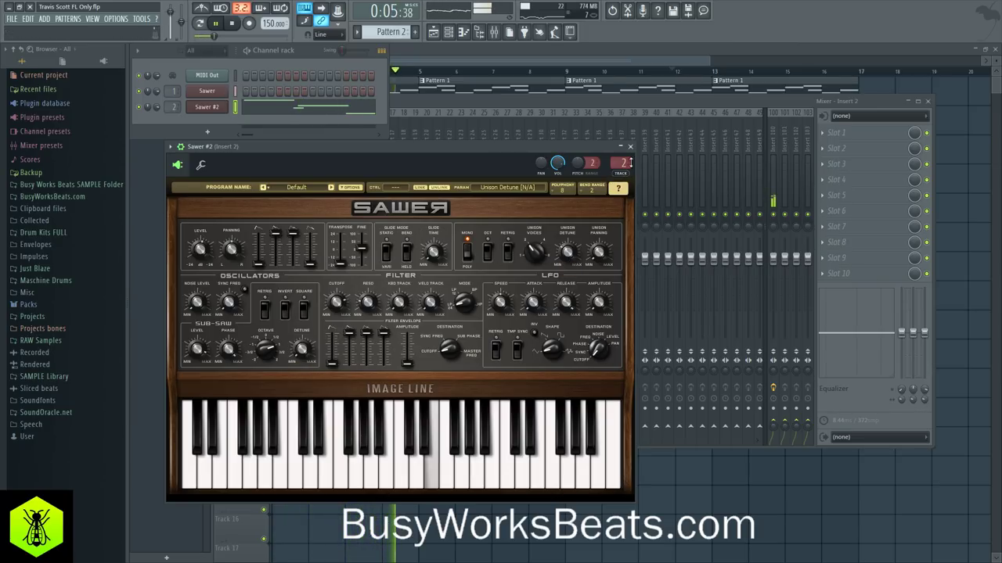
pyautogui.click(630, 147)
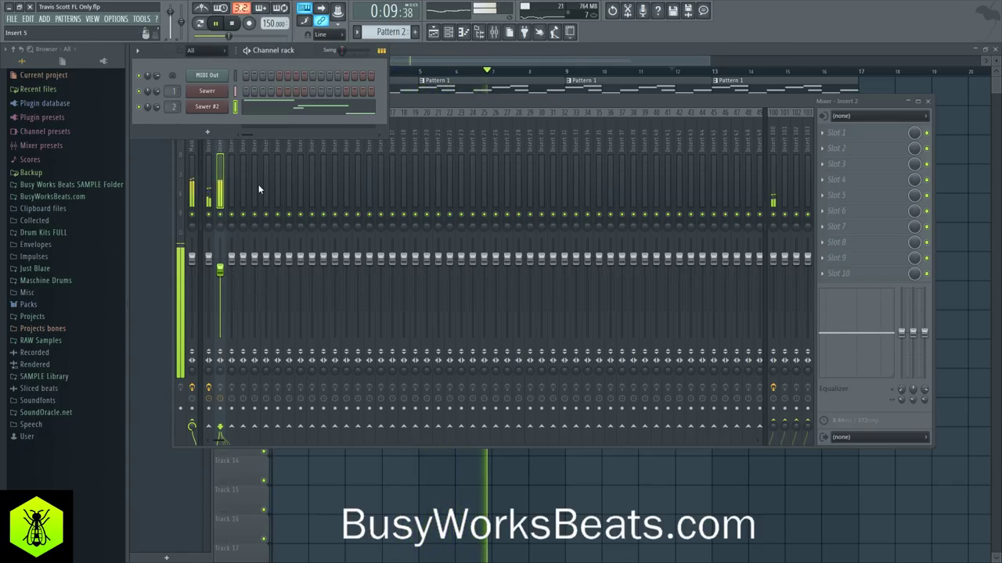
# Load Gross Beat into the second effect slot of mixer Insert 1.
pyautogui.click(301, 473)
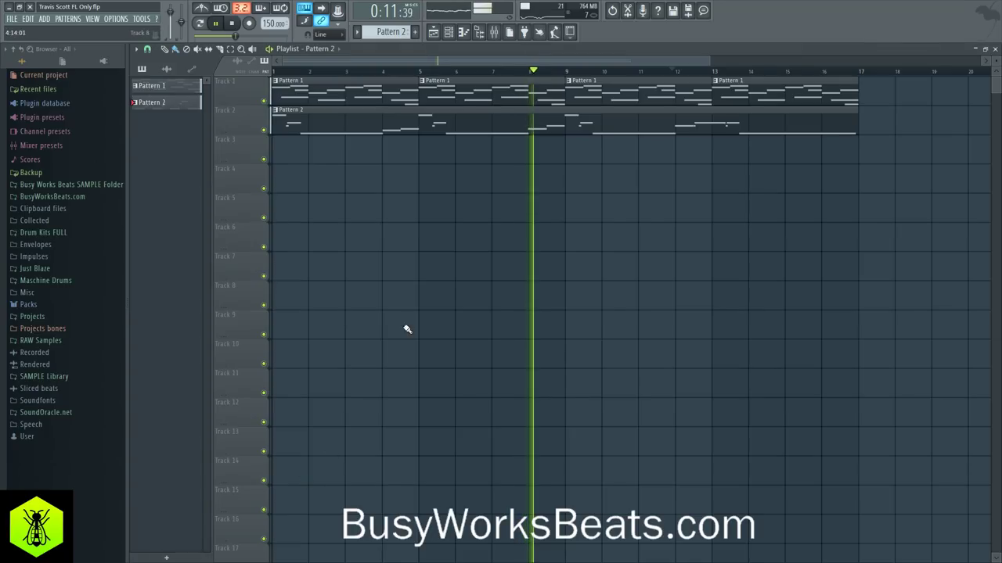
pyautogui.click(449, 32)
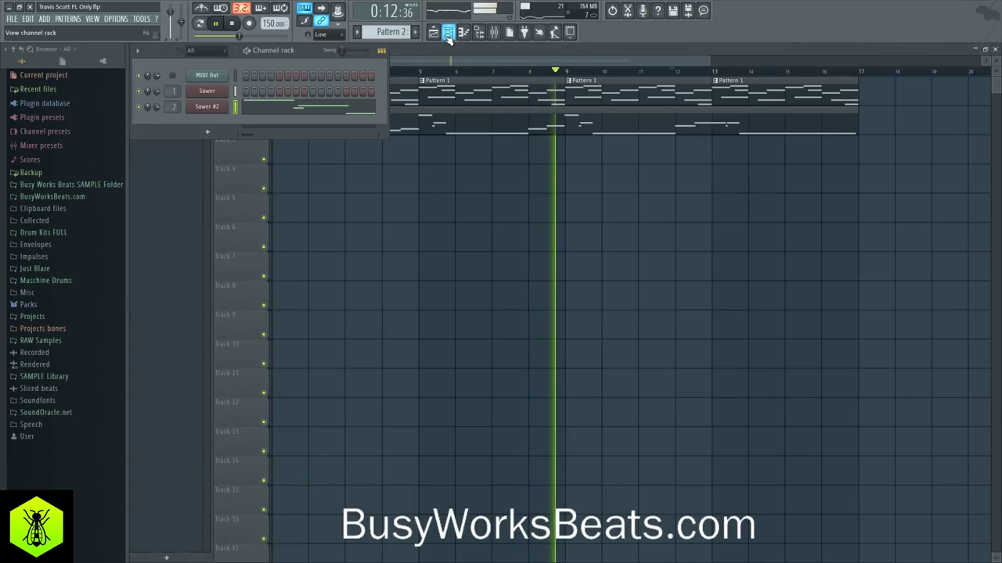
pyautogui.click(493, 31)
pyautogui.click(209, 133)
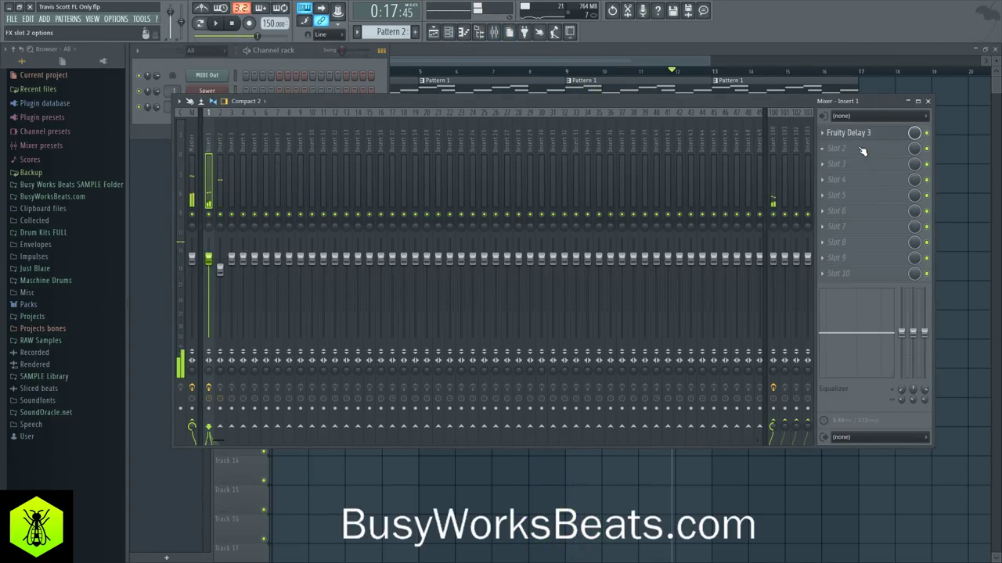
pyautogui.click(862, 151)
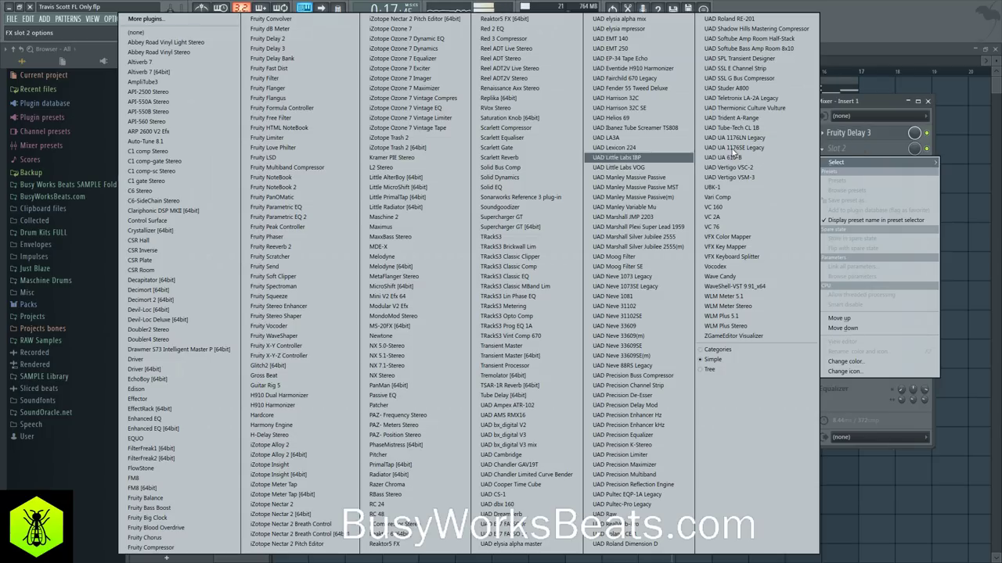
pyautogui.click(266, 376)
# Apply Gross Beat's Momentary preset with the 1/2 Speed time effect and audition it with playback.
pyautogui.click(581, 168)
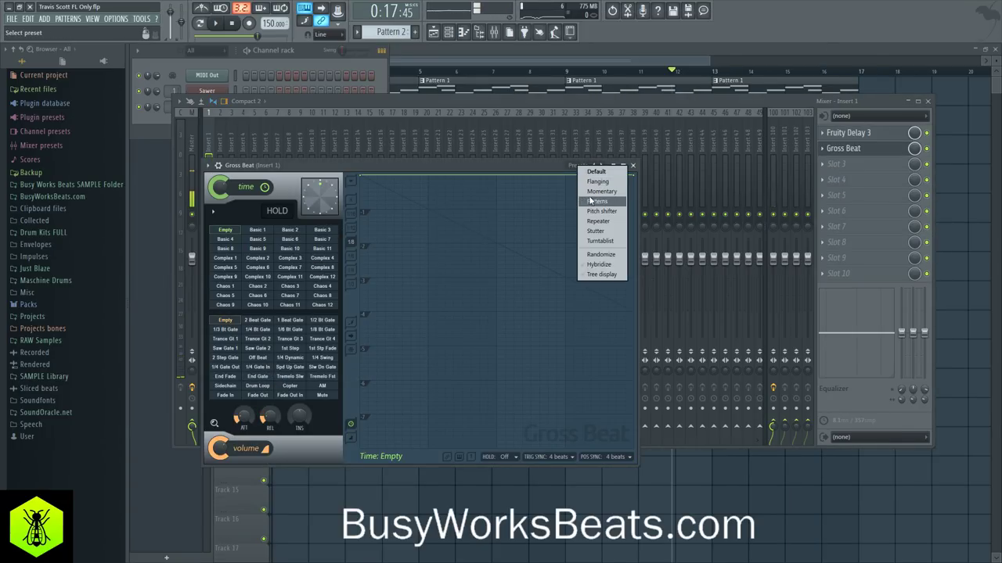
pyautogui.click(599, 192)
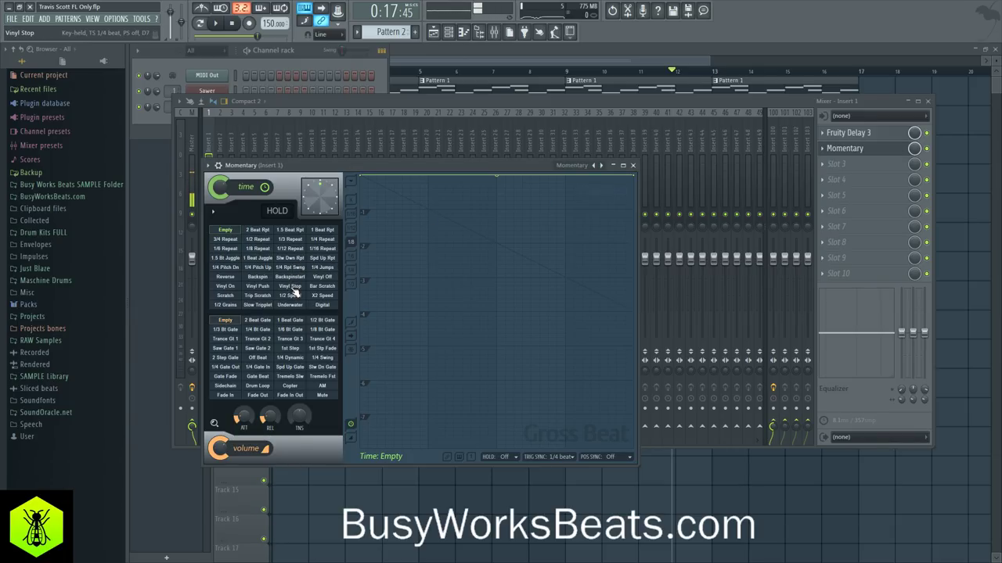
pyautogui.click(292, 297)
pyautogui.press('space')
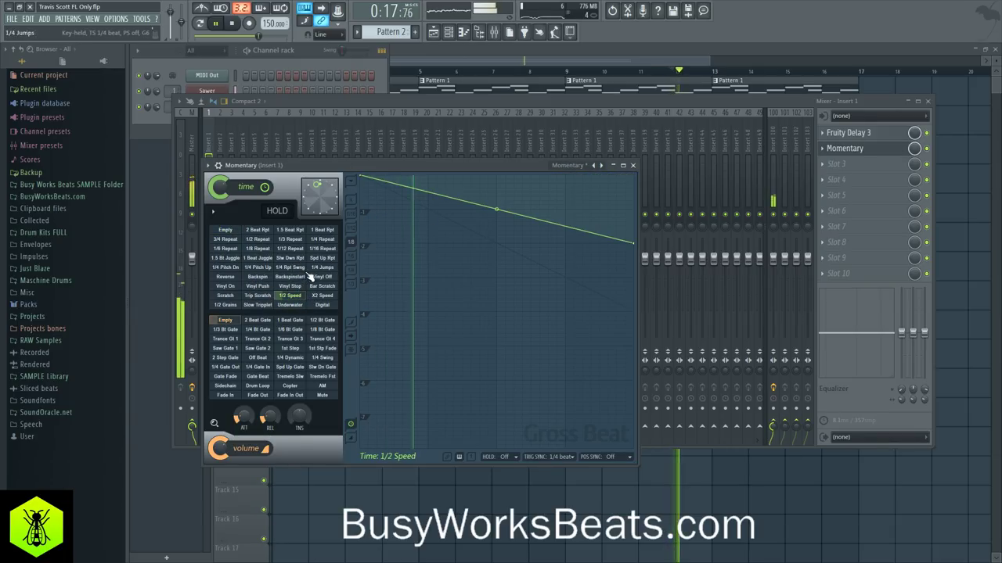
pyautogui.click(633, 165)
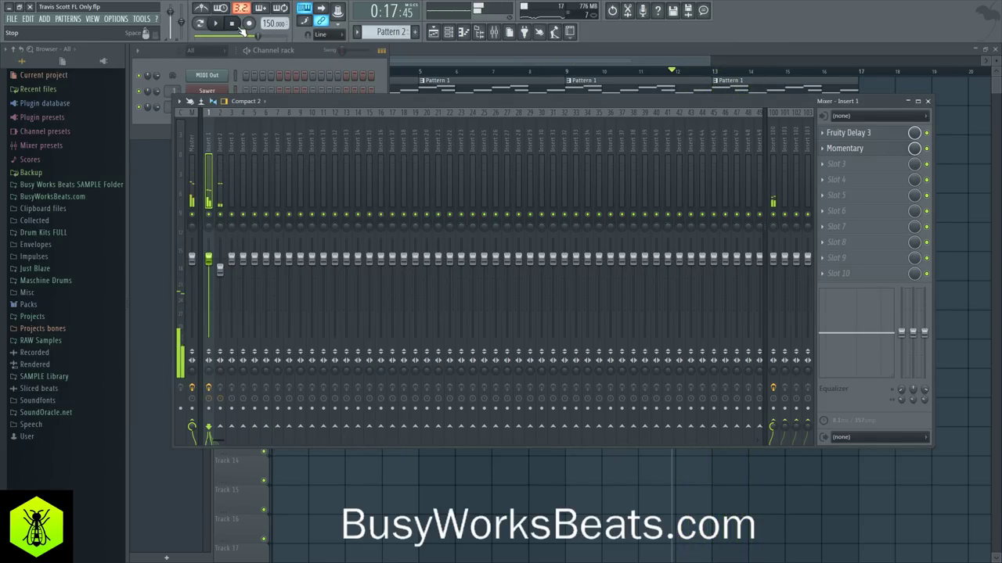
# Lower mixer Insert 2's volume to 70% and reduce Gross Beat's mix level on Insert 1 to 62%.
pyautogui.moveTo(220, 268); pyautogui.dragTo(223, 287)
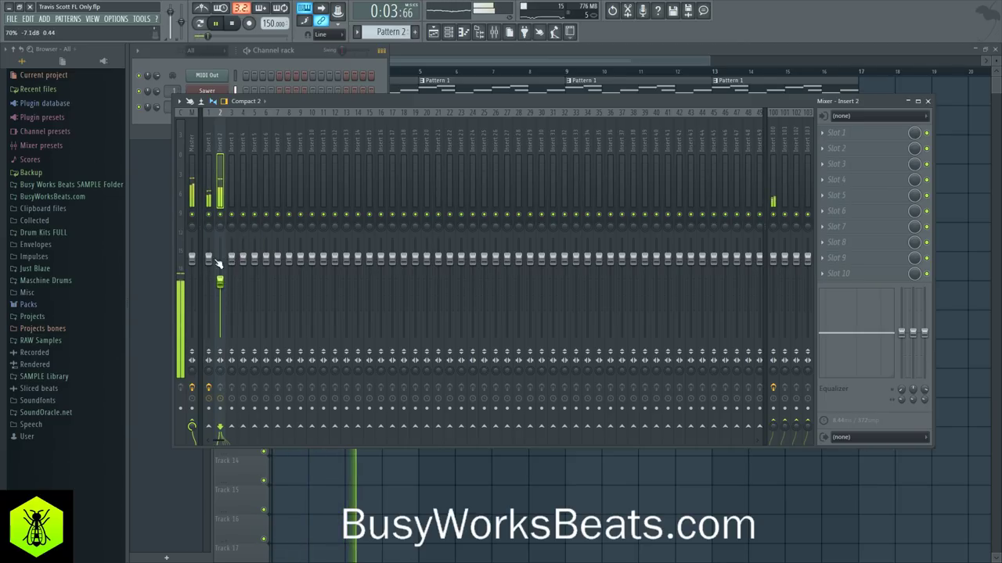
pyautogui.click(213, 145)
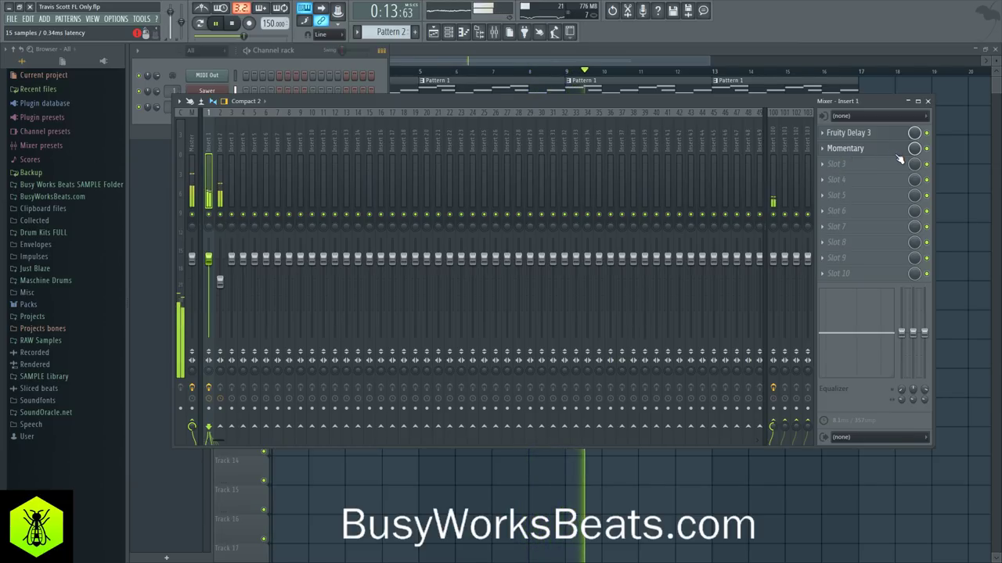
pyautogui.click(304, 53)
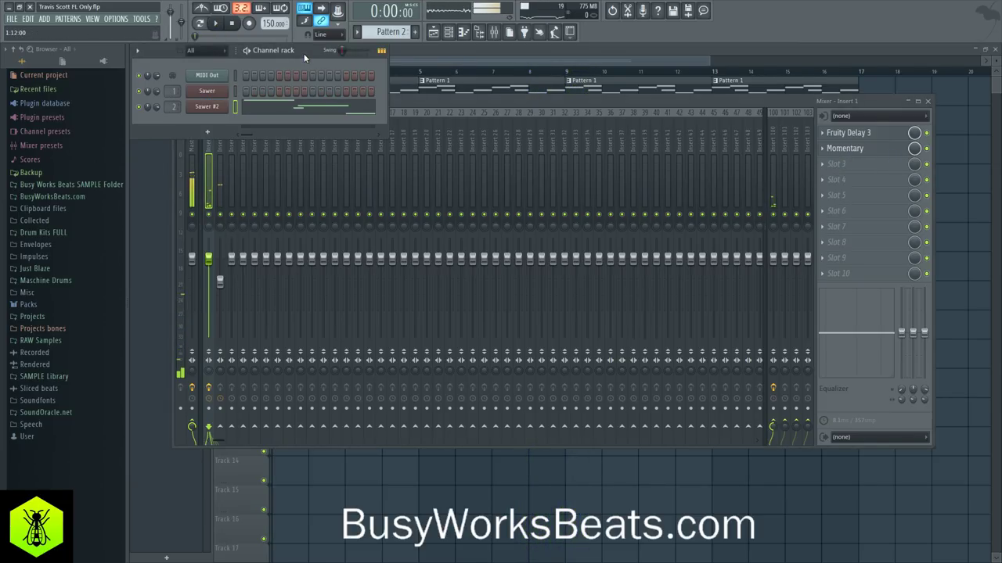
pyautogui.click(465, 101)
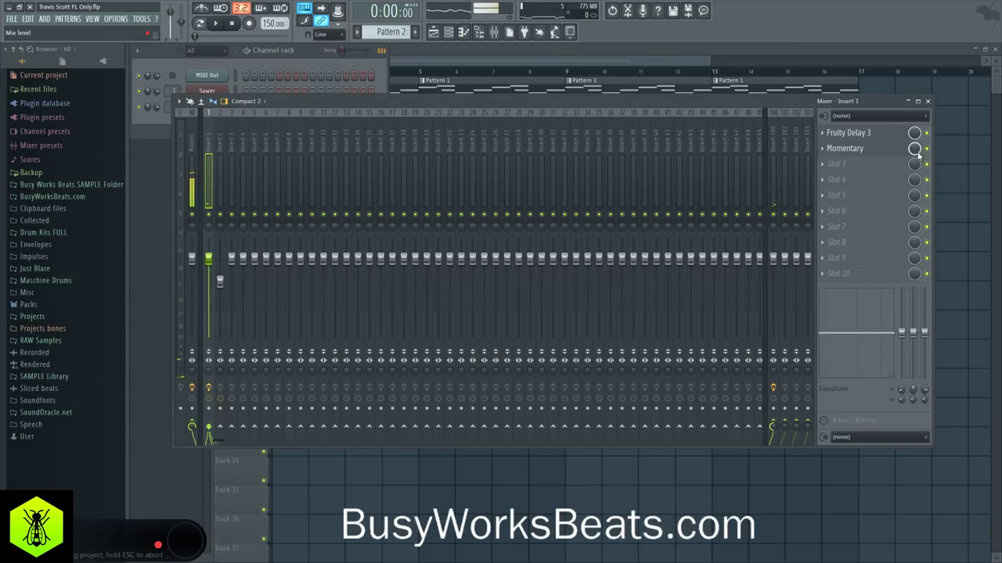
pyautogui.click(884, 152)
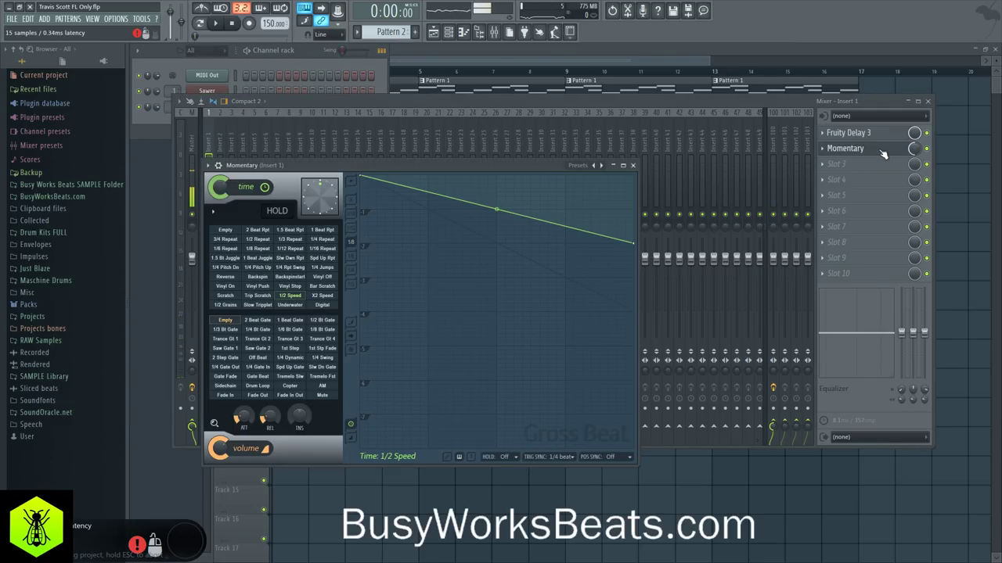
pyautogui.click(913, 149)
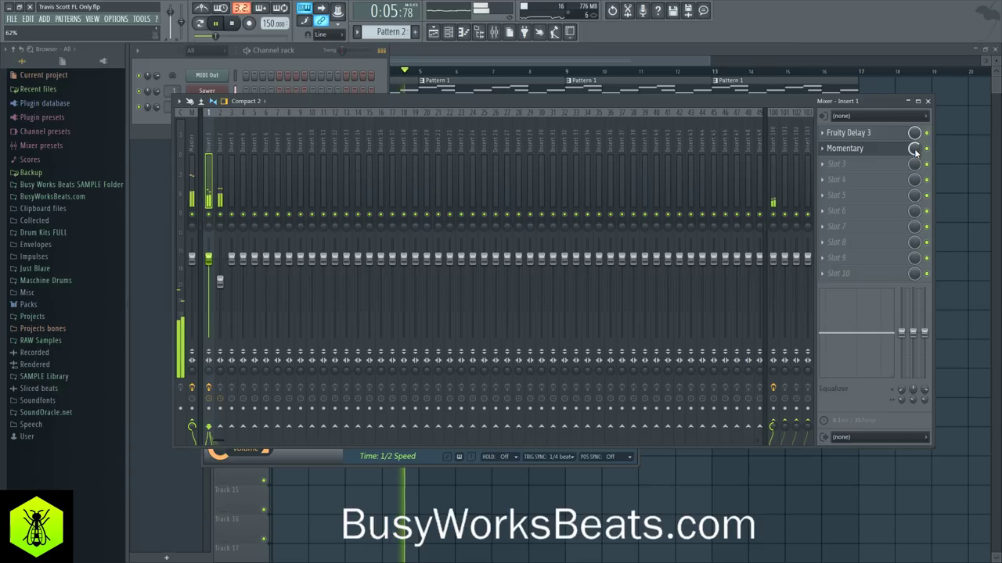
# Set the first Sawer channel's volume to 88% in the channel rack during playback.
pyautogui.press('F9')
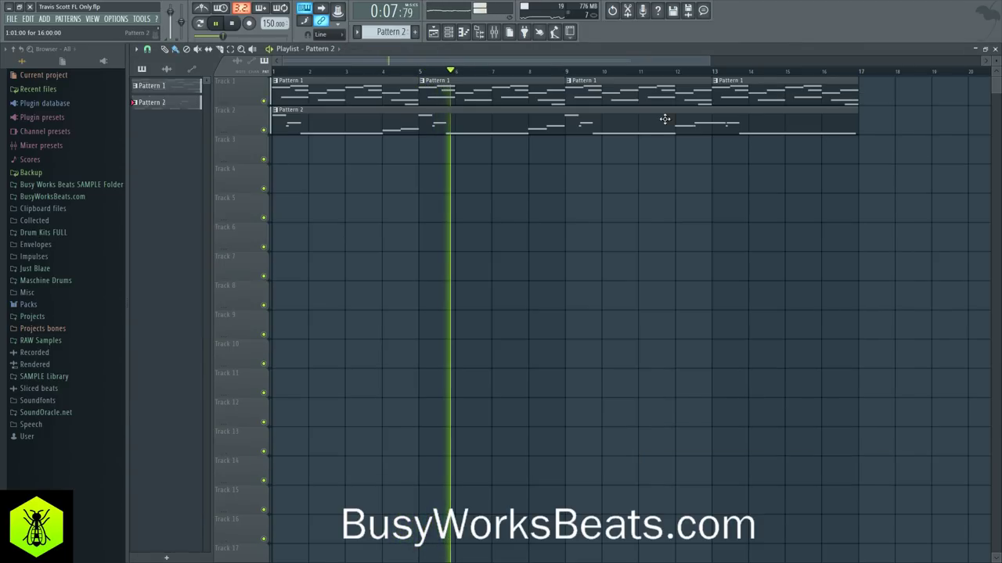
pyautogui.press('F9')
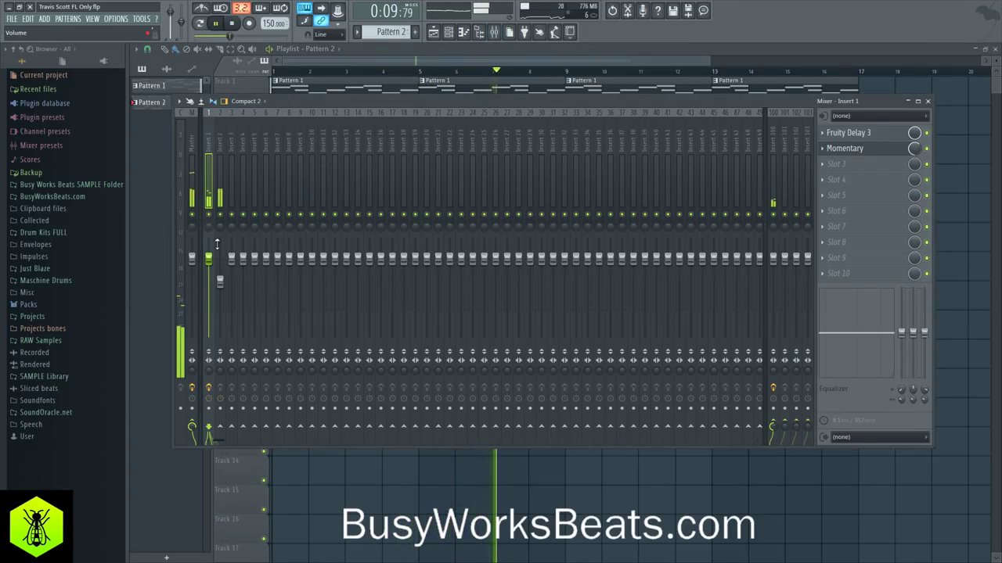
pyautogui.click(451, 35)
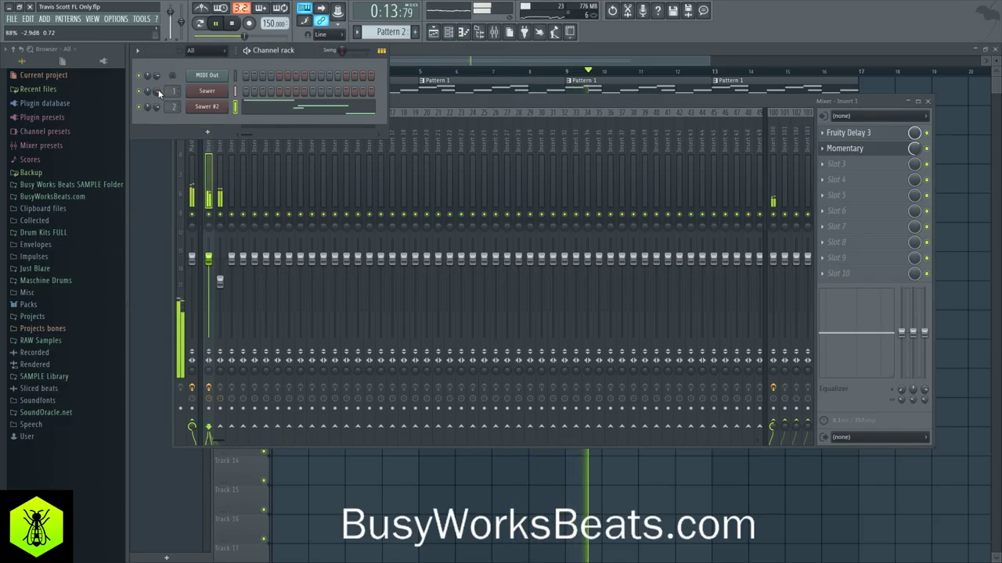
pyautogui.click(366, 469)
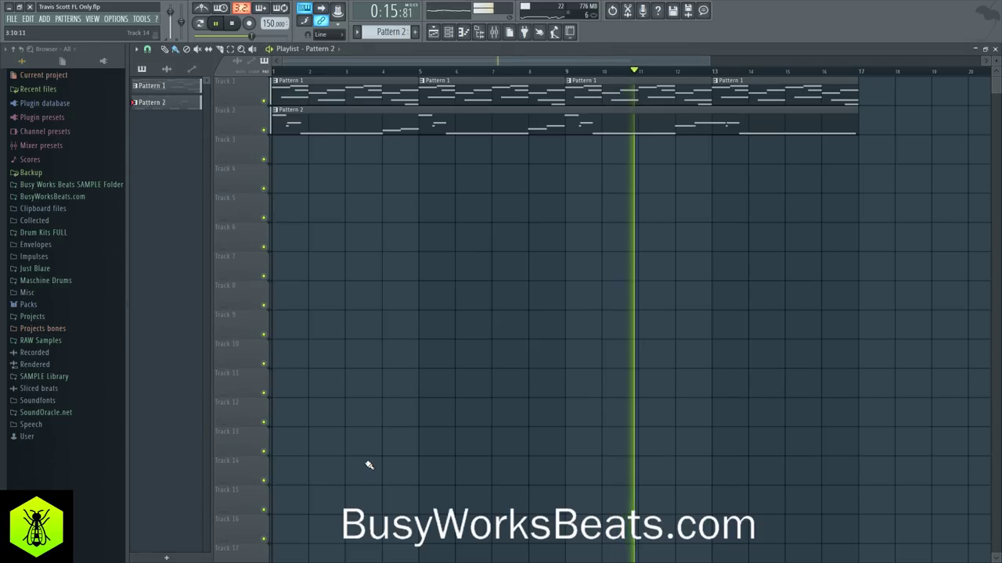
# Load Fruity Parametric EQ 2 into the first effect slot of Insert 2 and boost band 2 at about 47 Hz, adjusting its bandwidth.
pyautogui.click(494, 32)
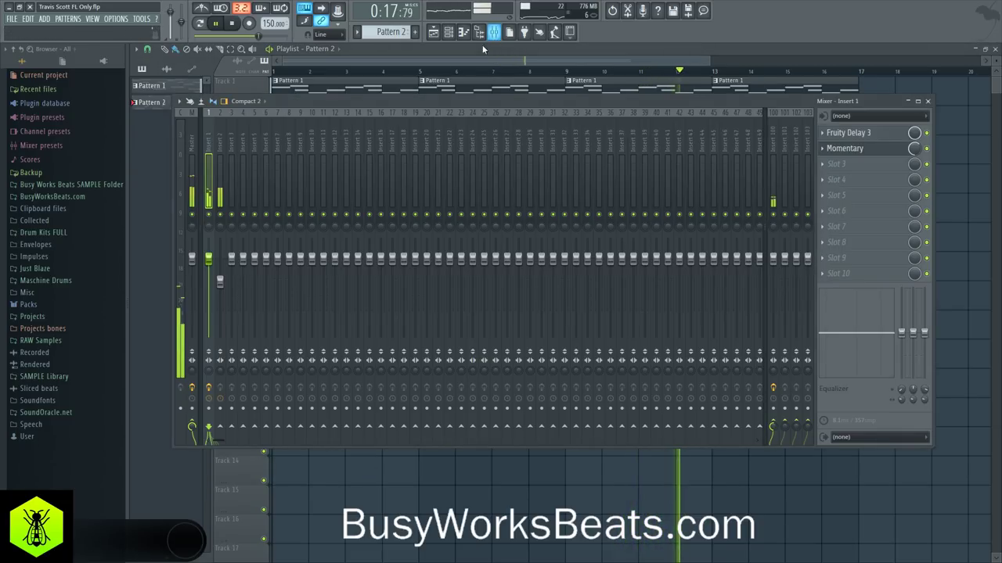
pyautogui.click(221, 145)
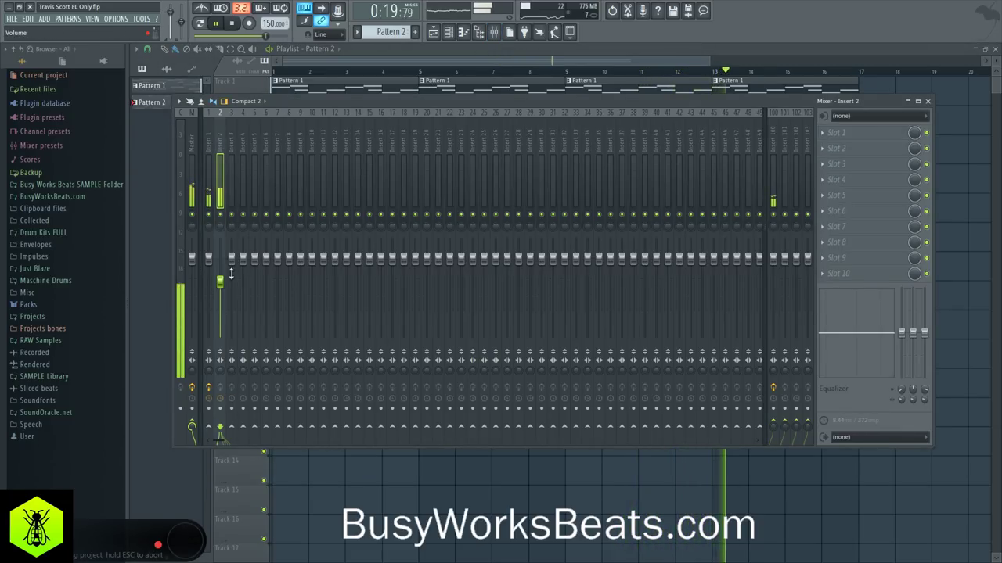
pyautogui.click(831, 134)
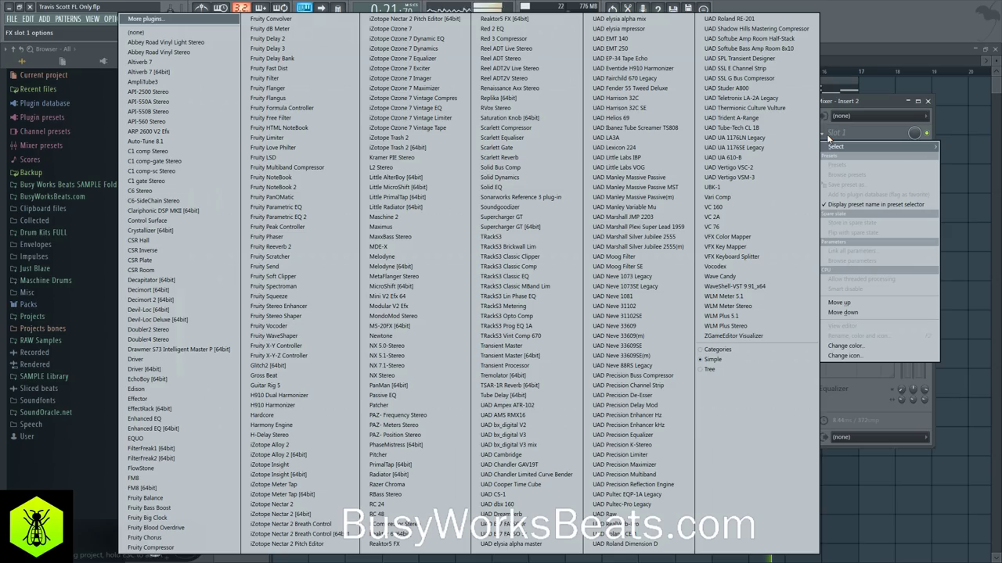
pyautogui.click(278, 216)
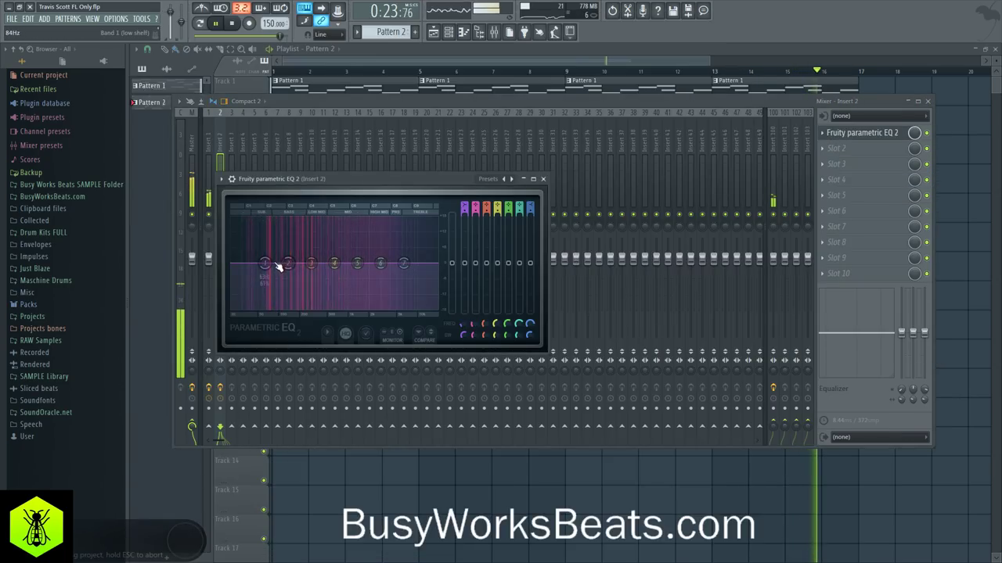
pyautogui.moveTo(288, 263); pyautogui.dragTo(261, 234)
pyautogui.scroll(-5, 262, 240)
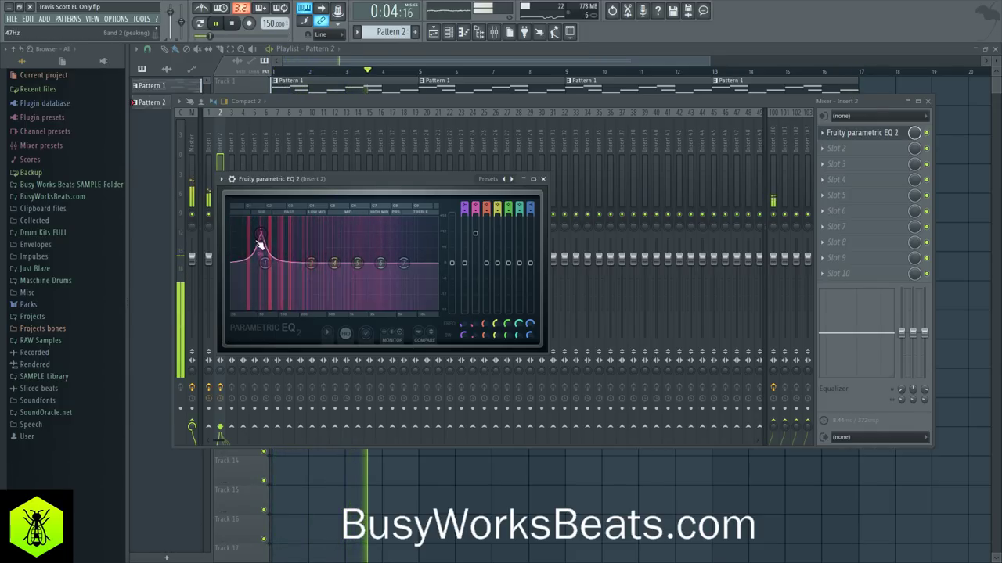
pyautogui.click(544, 180)
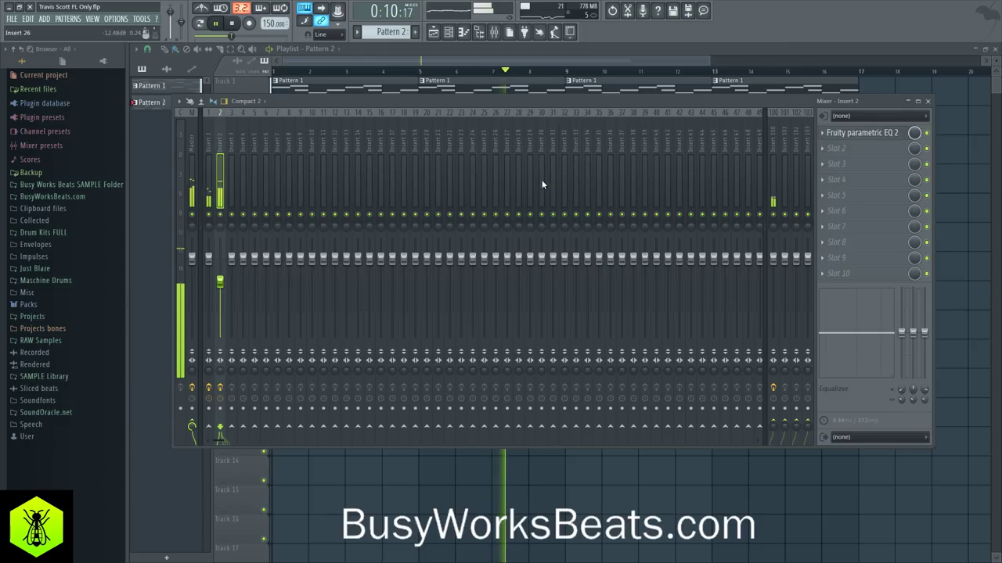
# Set the output level of the master's Sonarworks Reference 3 plug-in to -2.9 dB with clipping avoidance off, and close it.
pyautogui.click(183, 155)
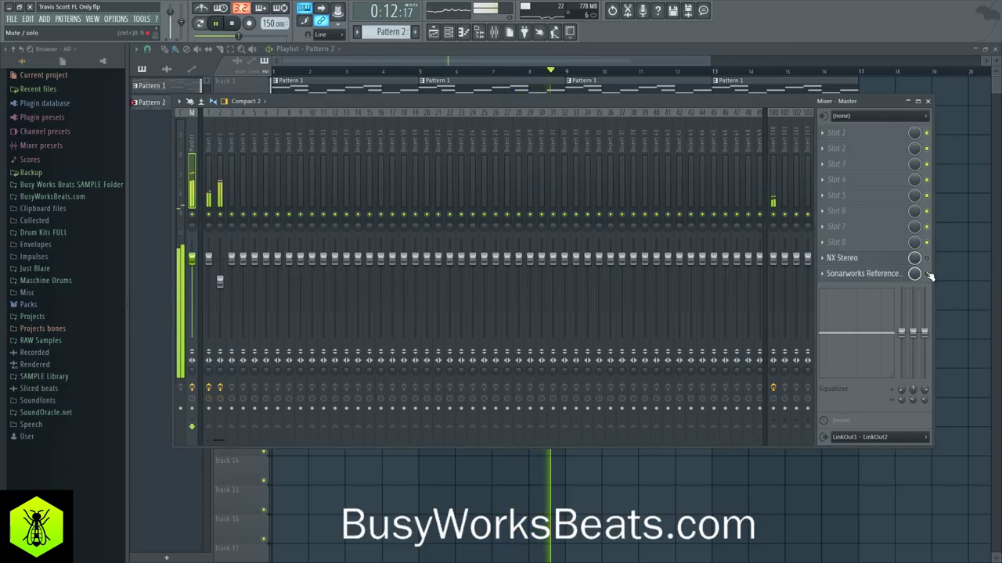
pyautogui.click(887, 280)
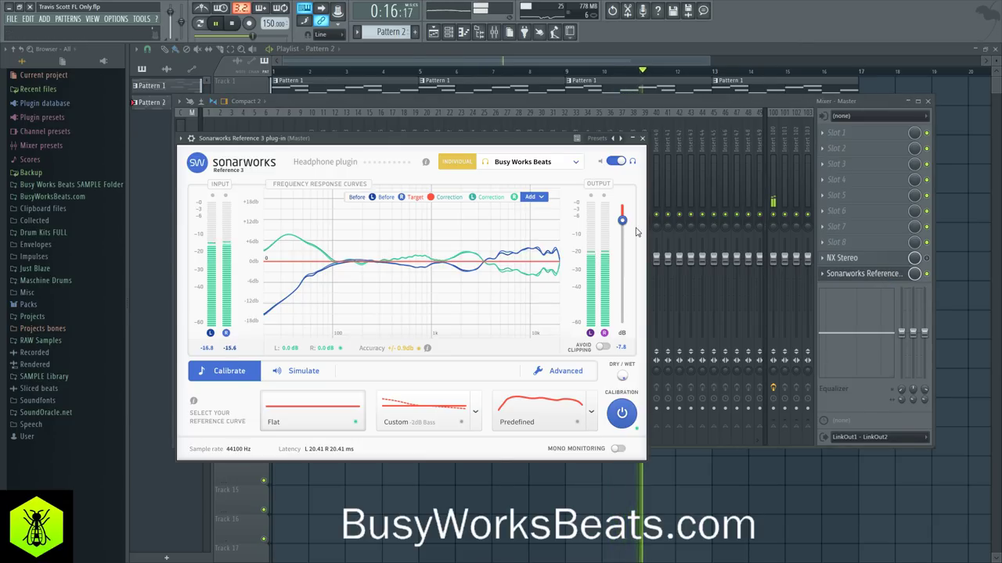
pyautogui.click(603, 347)
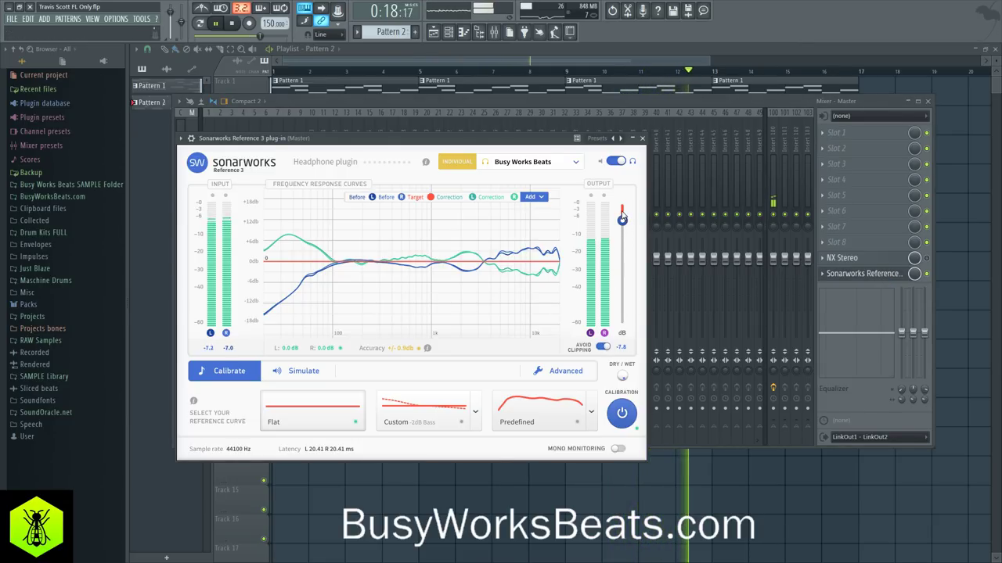
pyautogui.moveTo(623, 220); pyautogui.dragTo(623, 219)
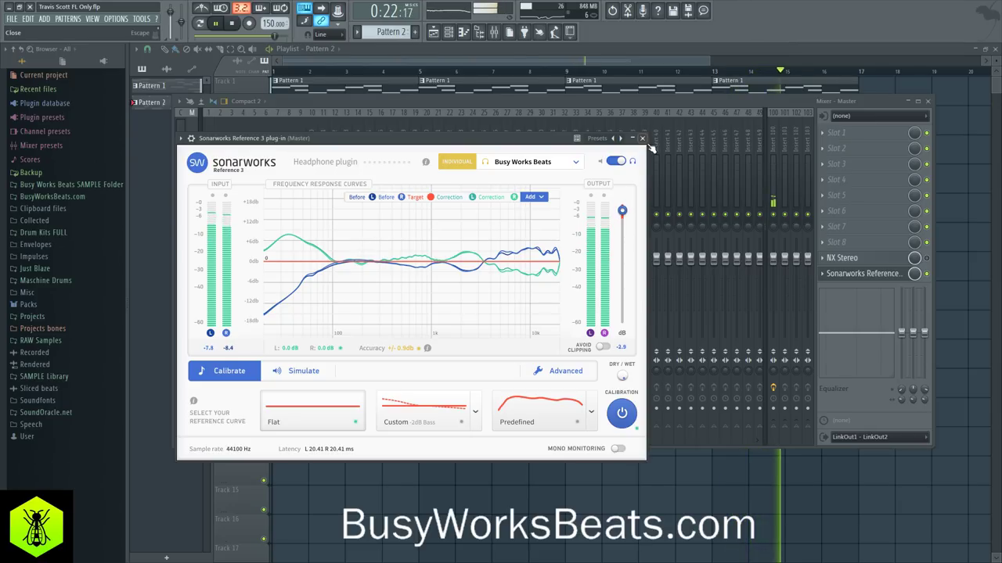
pyautogui.click(642, 138)
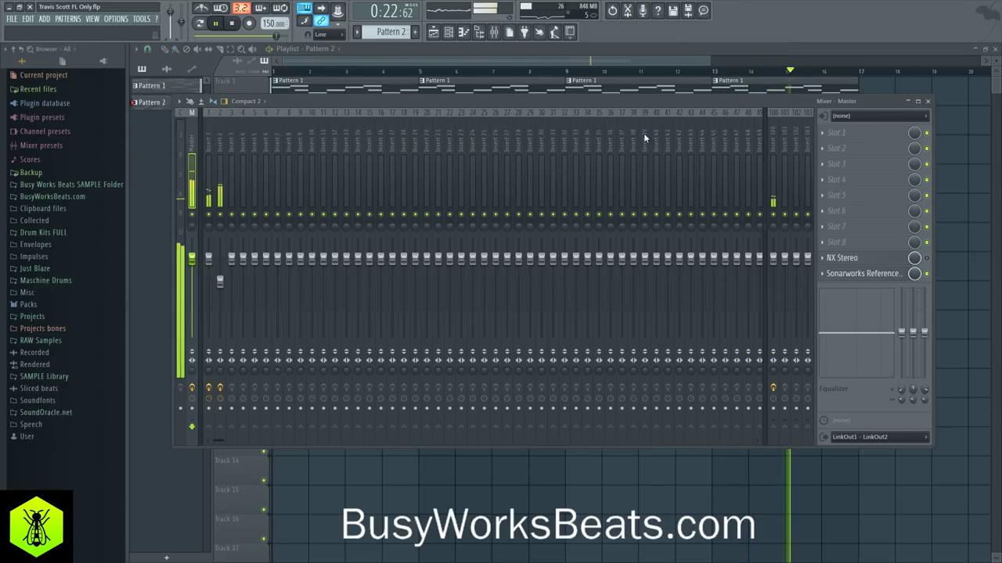
# Set mixer Insert 2's volume to 74% after comparing it with the master, and close the mixer.
pyautogui.click(219, 147)
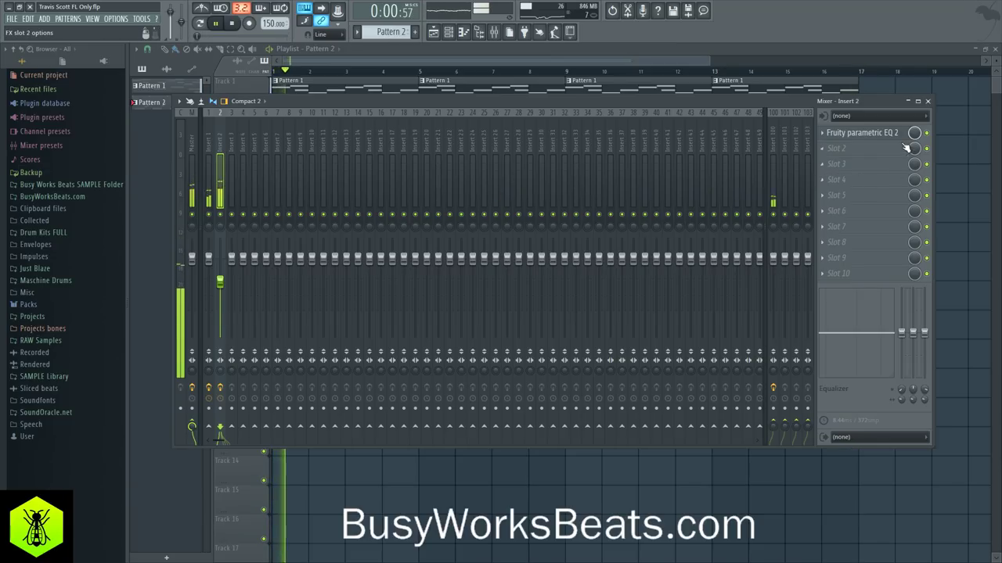
pyautogui.click(189, 146)
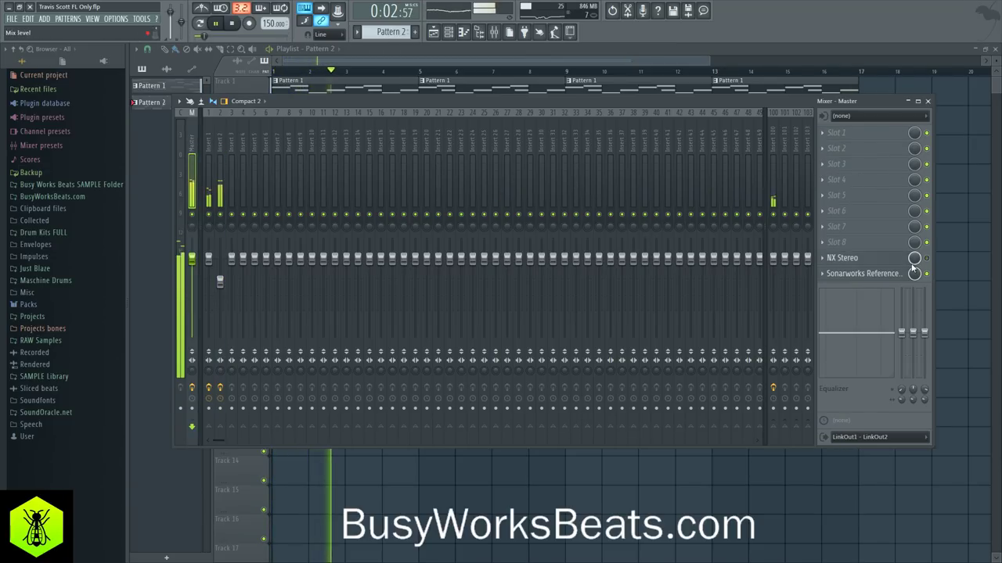
pyautogui.click(218, 145)
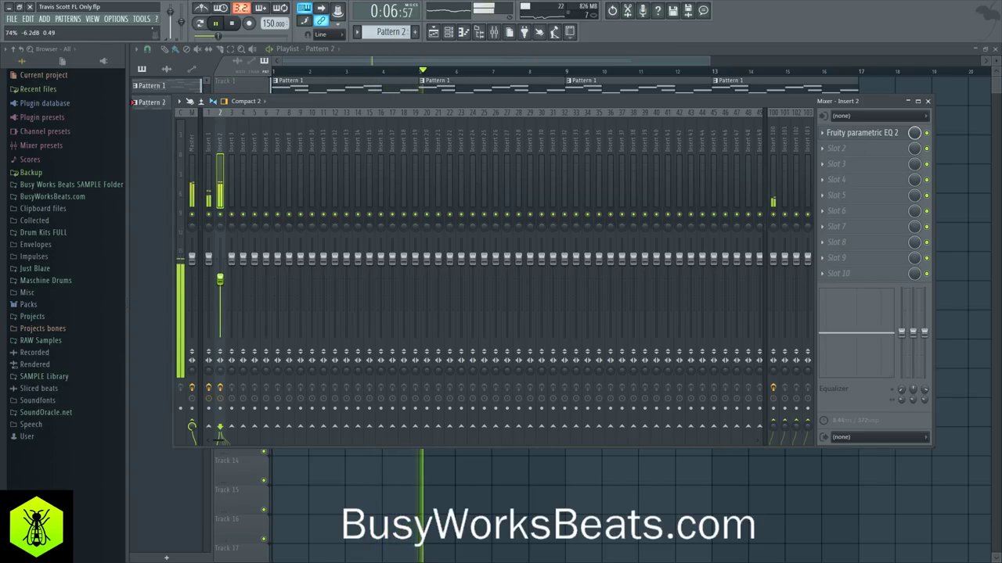
pyautogui.press('F9')
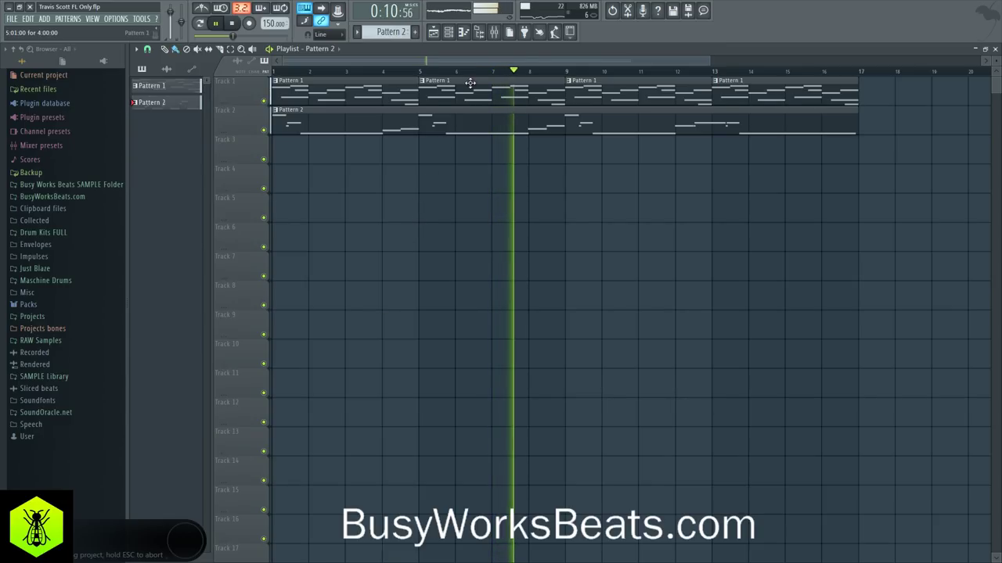
# Stop playback, add a Harmor channel to the channel rack and look through its preset list.
pyautogui.click(448, 33)
pyautogui.moveTo(388, 32); pyautogui.dragTo(387, 38)
pyautogui.press('space')
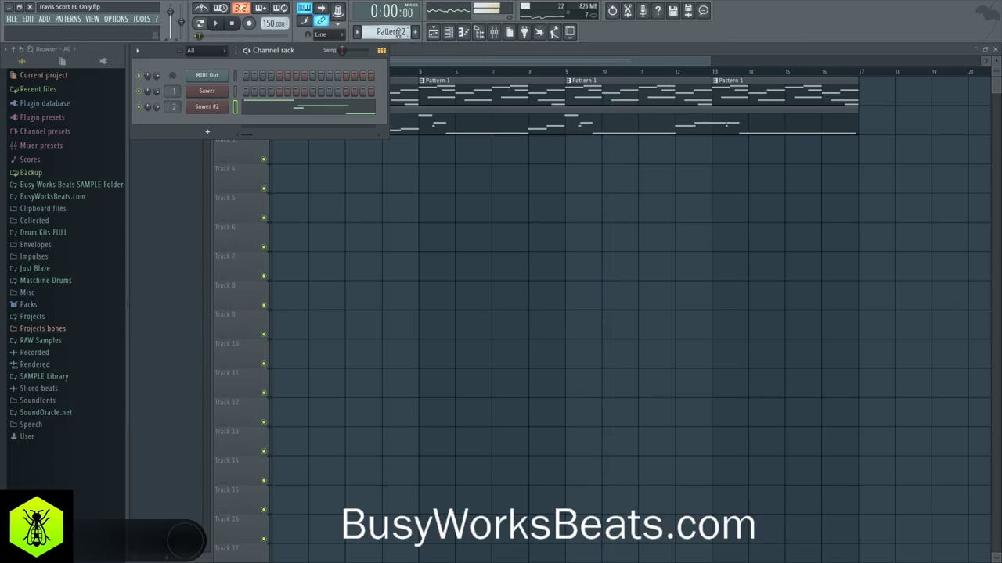
pyautogui.click(207, 131)
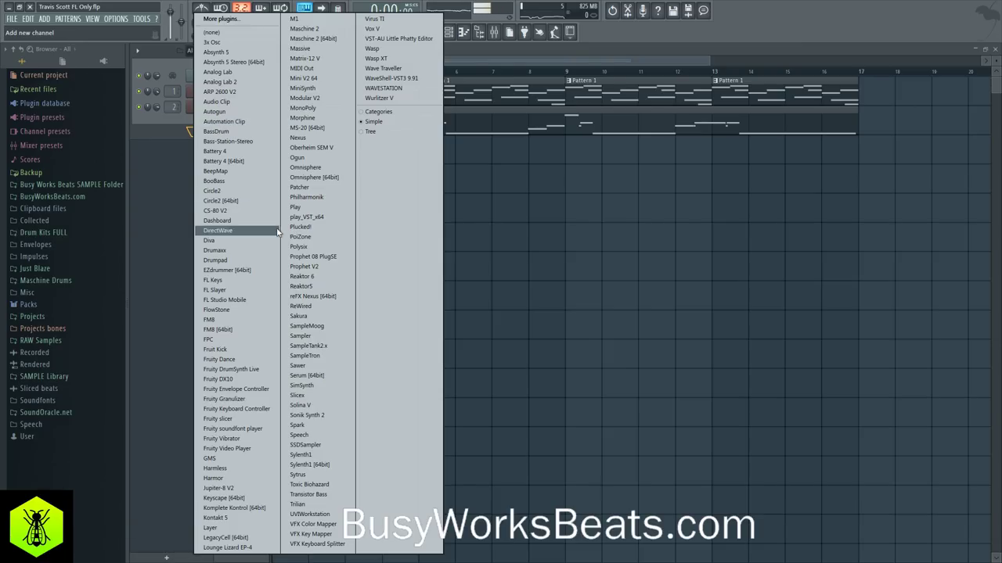
pyautogui.click(224, 478)
pyautogui.click(655, 125)
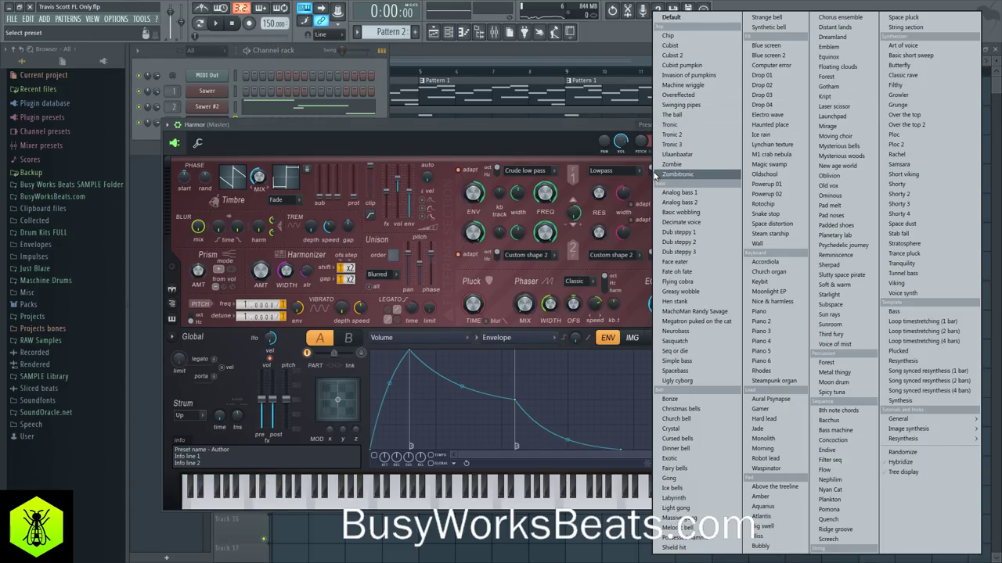
pyautogui.click(331, 56)
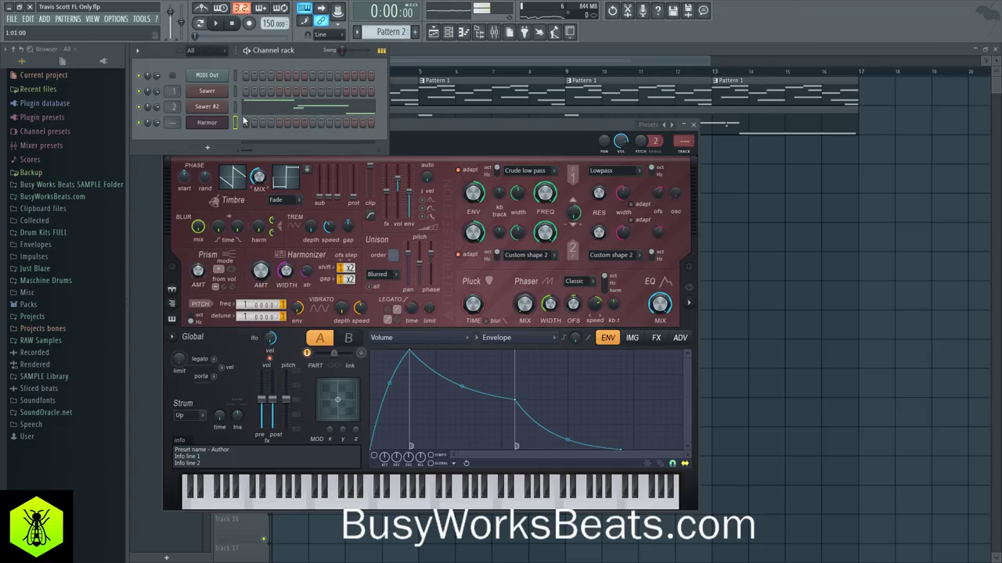
# Replace the Harmor channel with Fruity DX10 and route it to mixer track 3.
pyautogui.rightClick(215, 123)
pyautogui.moveTo(263, 195)
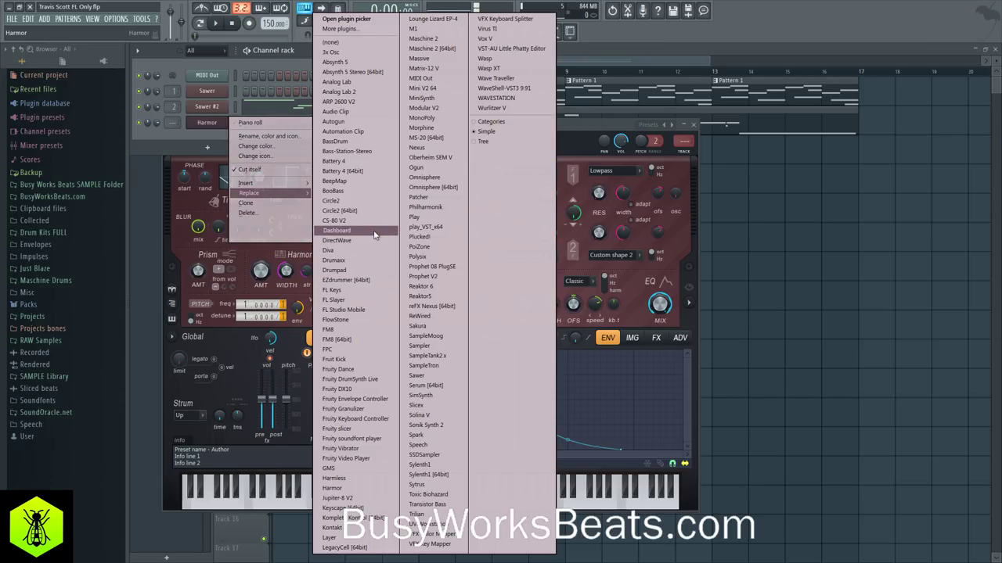
pyautogui.click(363, 393)
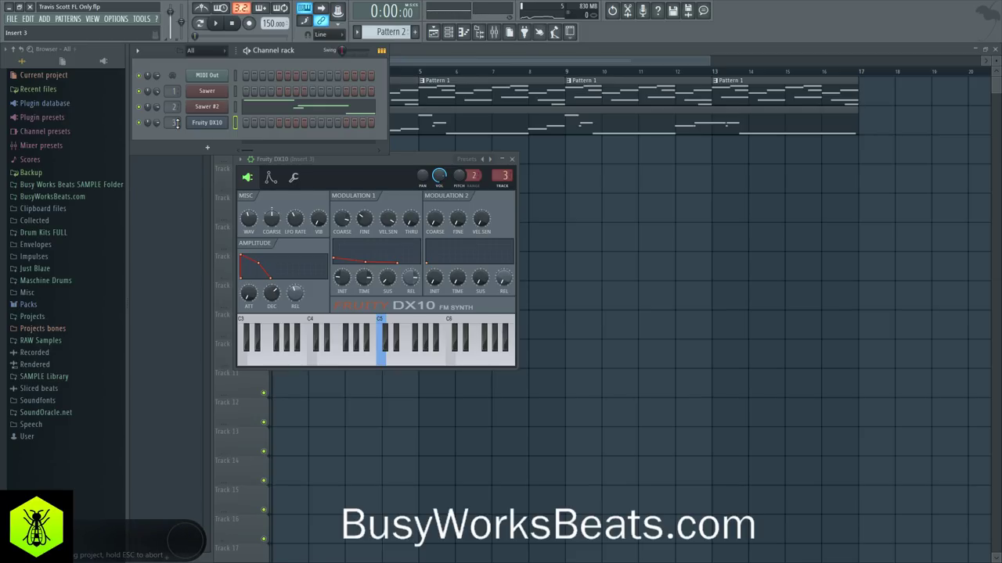
# Try Fruity DX10's Bright E.Piano preset and settle on Chunky Bass.
pyautogui.click(472, 160)
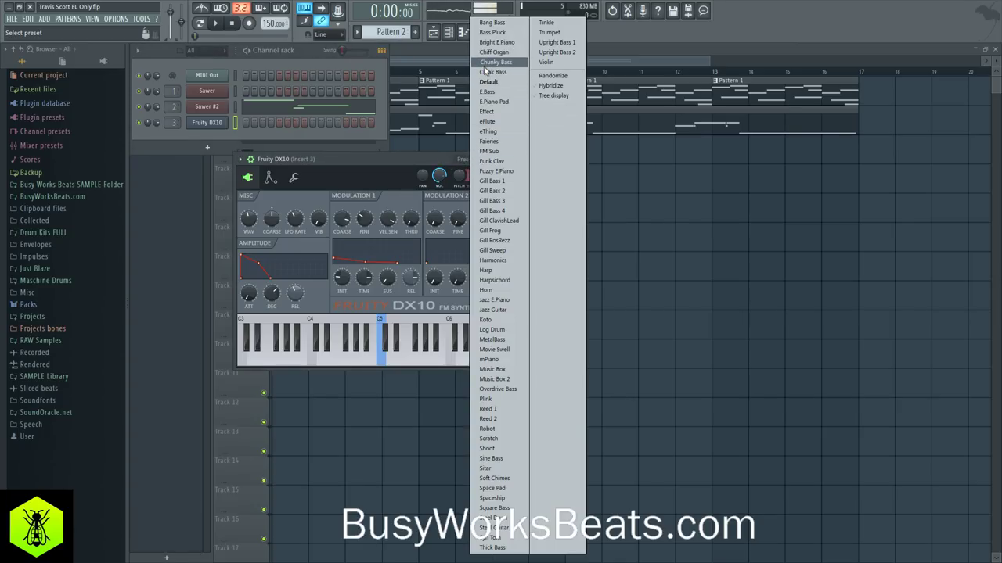
pyautogui.click(507, 43)
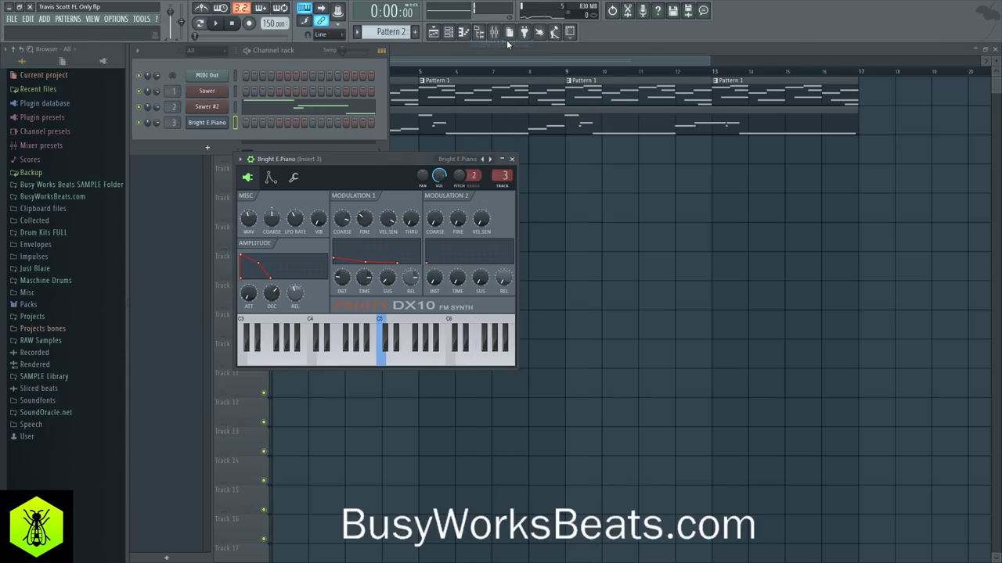
pyautogui.click(492, 164)
pyautogui.click(490, 161)
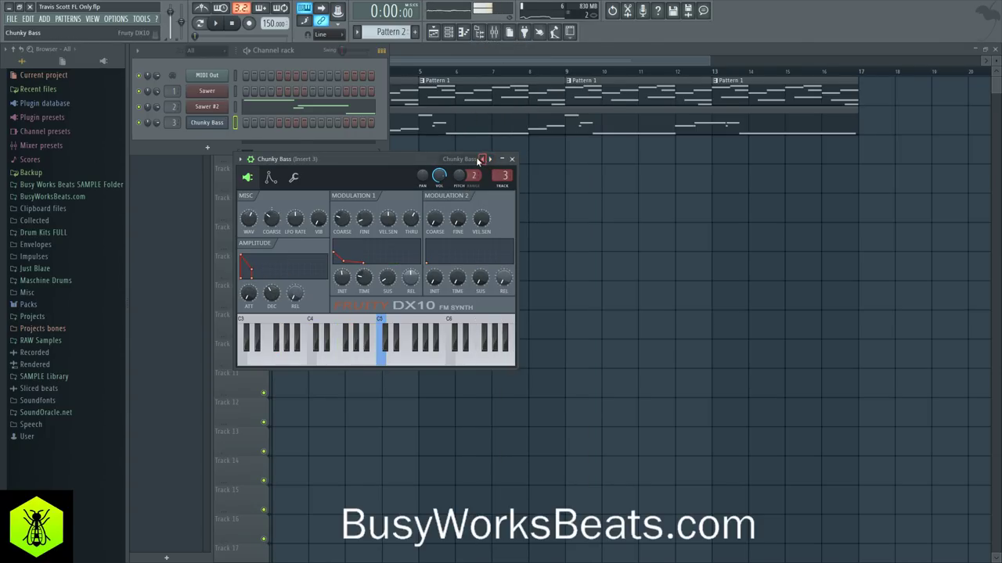
pyautogui.click(470, 158)
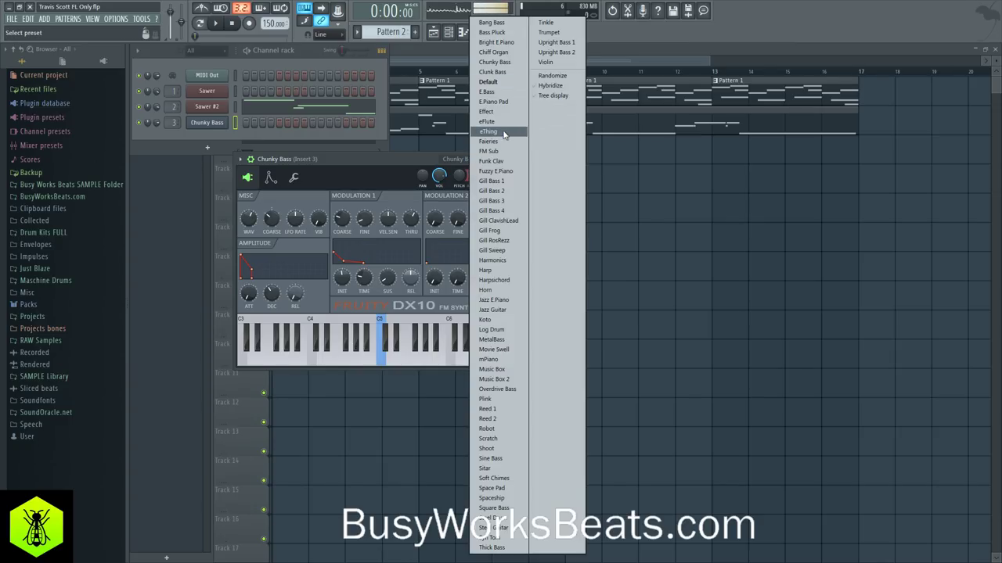
pyautogui.click(394, 148)
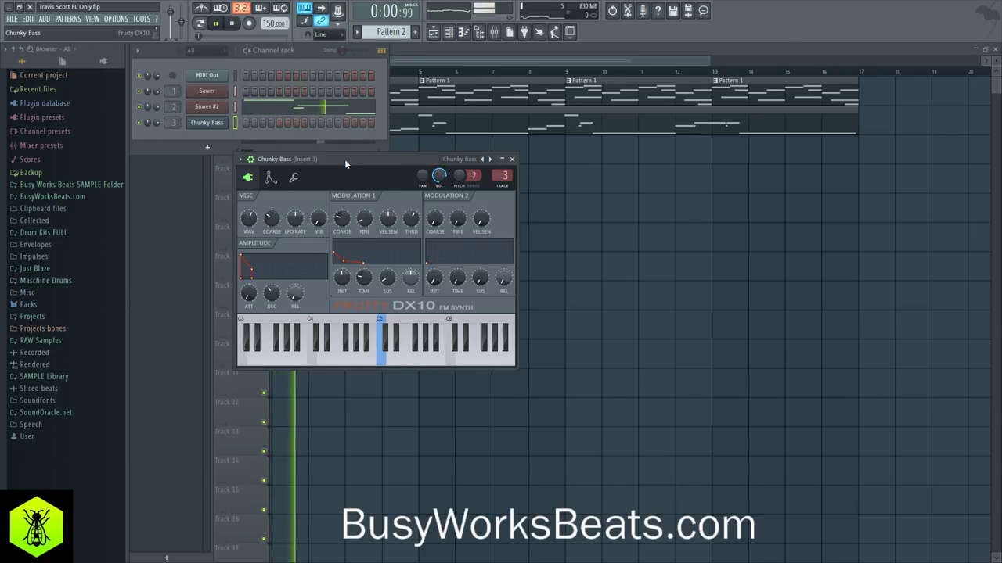
pyautogui.click(207, 148)
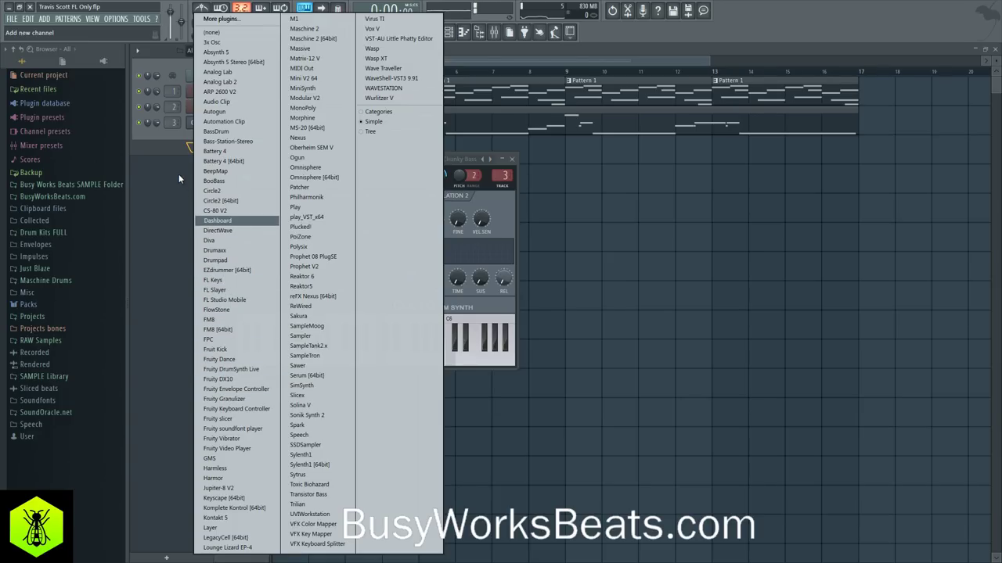
pyautogui.click(164, 145)
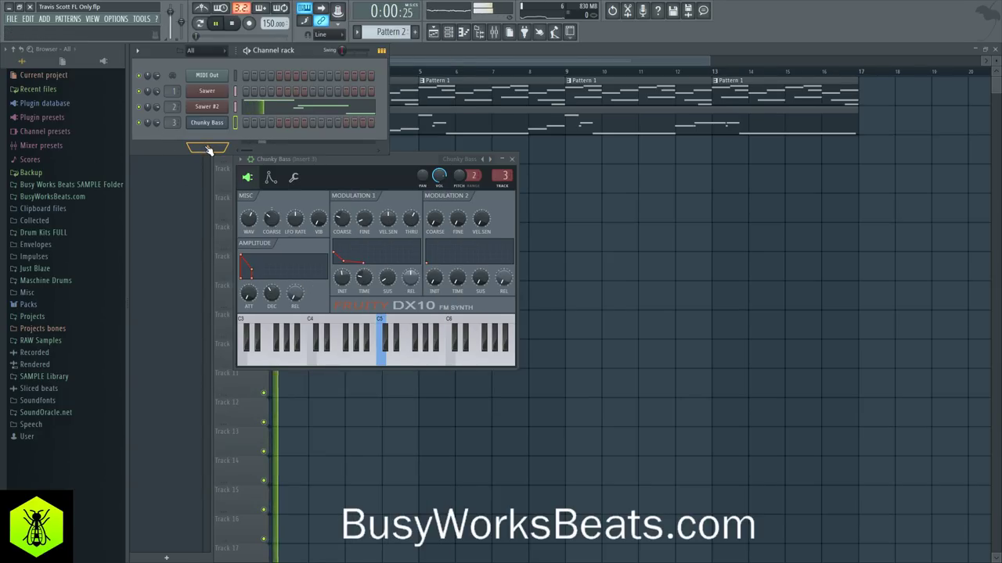
pyautogui.click(208, 149)
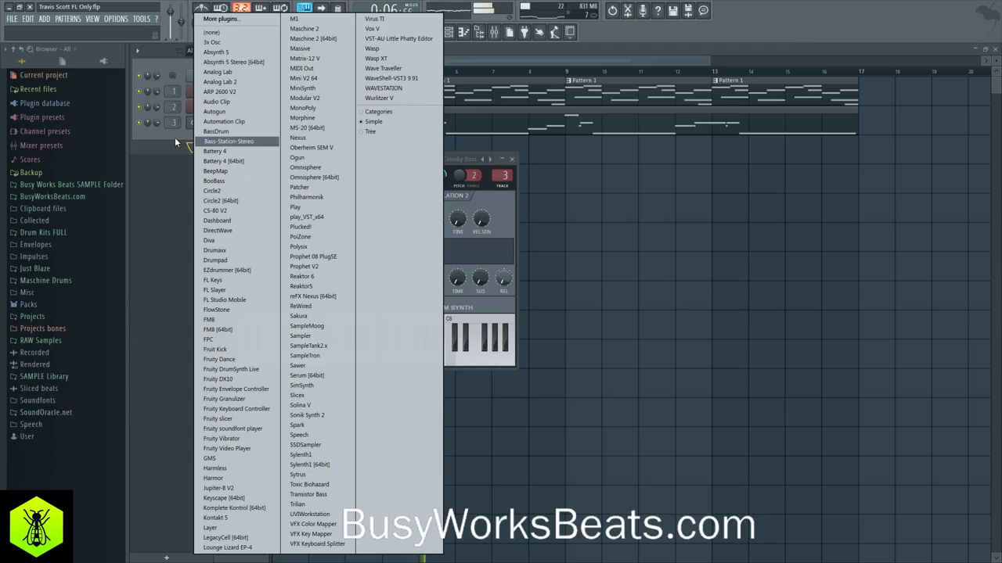
pyautogui.click(176, 141)
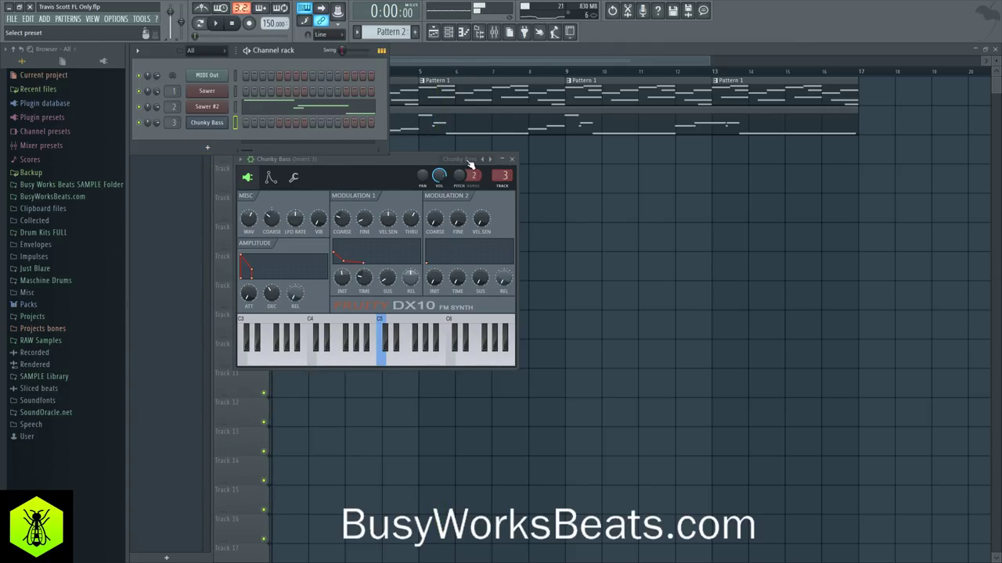
pyautogui.click(472, 160)
pyautogui.click(222, 149)
pyautogui.click(208, 148)
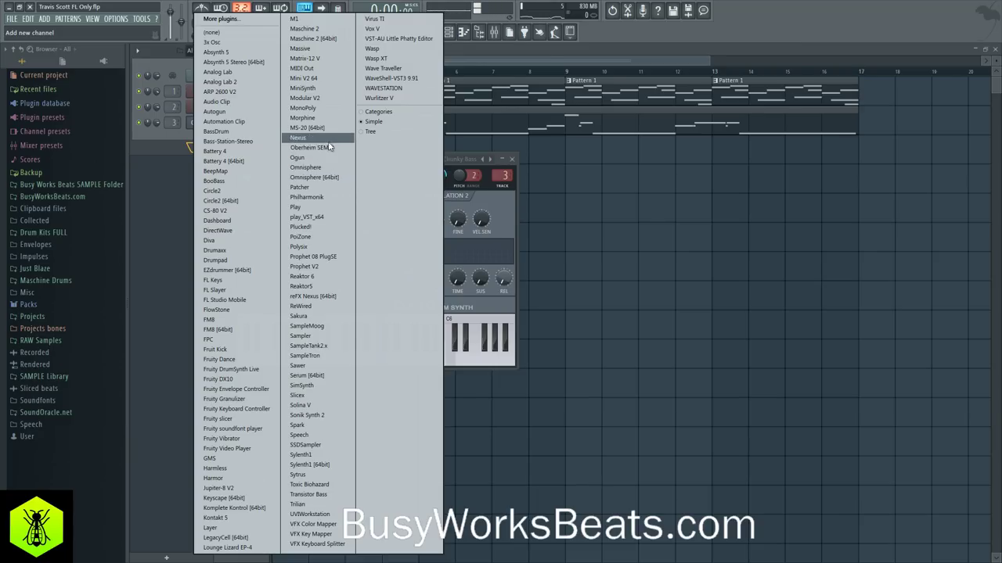
pyautogui.click(152, 143)
# Add a SimSynth channel, close the Chunky Bass window and reposition the SimSynth window.
pyautogui.press('space')
pyautogui.click(196, 147)
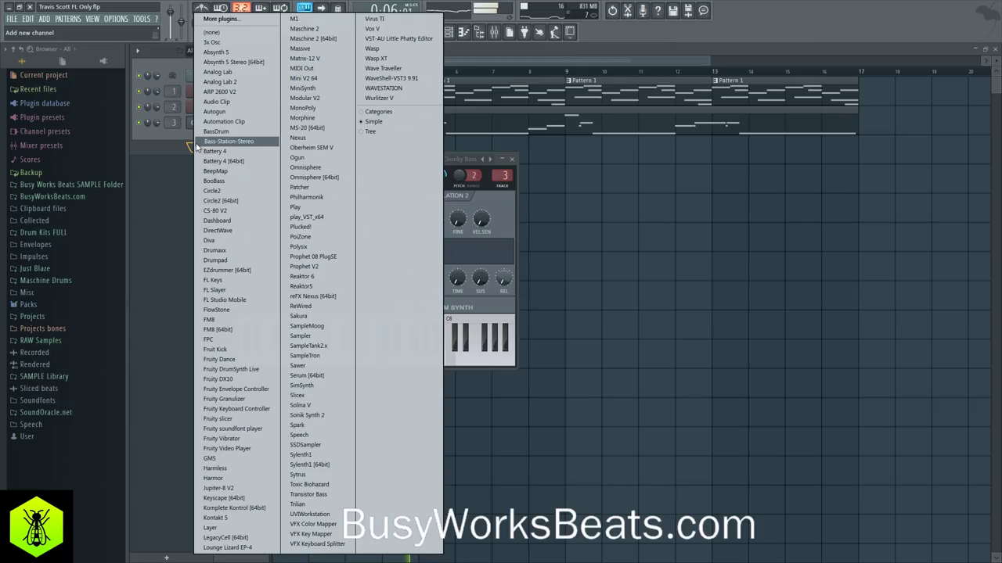
pyautogui.click(321, 386)
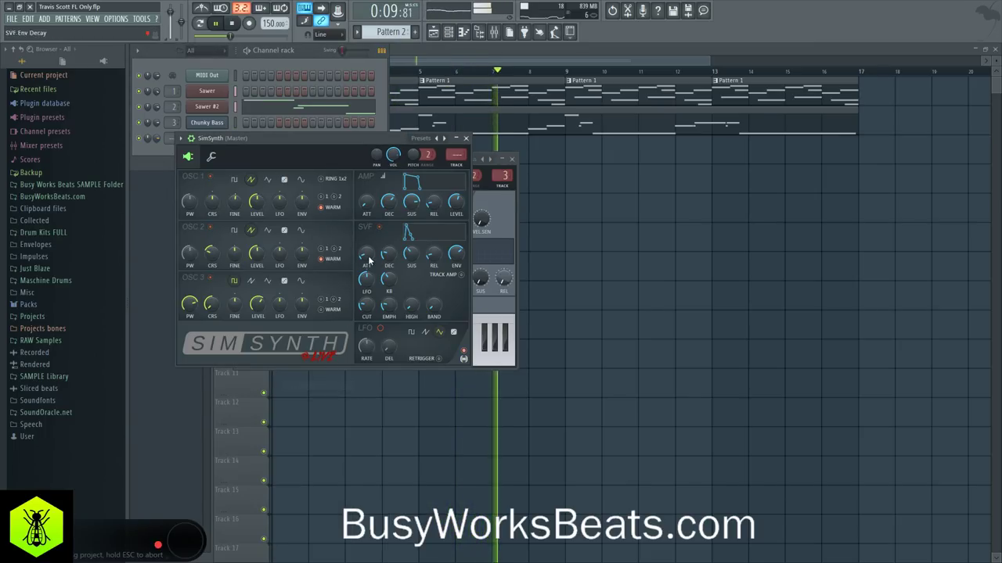
pyautogui.click(511, 162)
pyautogui.moveTo(287, 144); pyautogui.dragTo(350, 159)
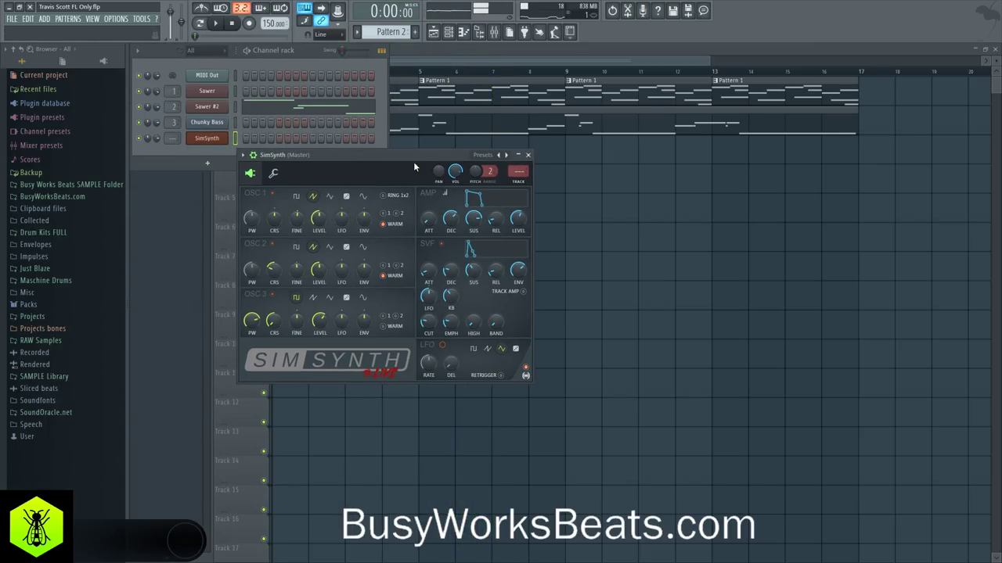
# Load SimSynth's Brass80 preset and route its channel to mixer track 4.
pyautogui.click(486, 156)
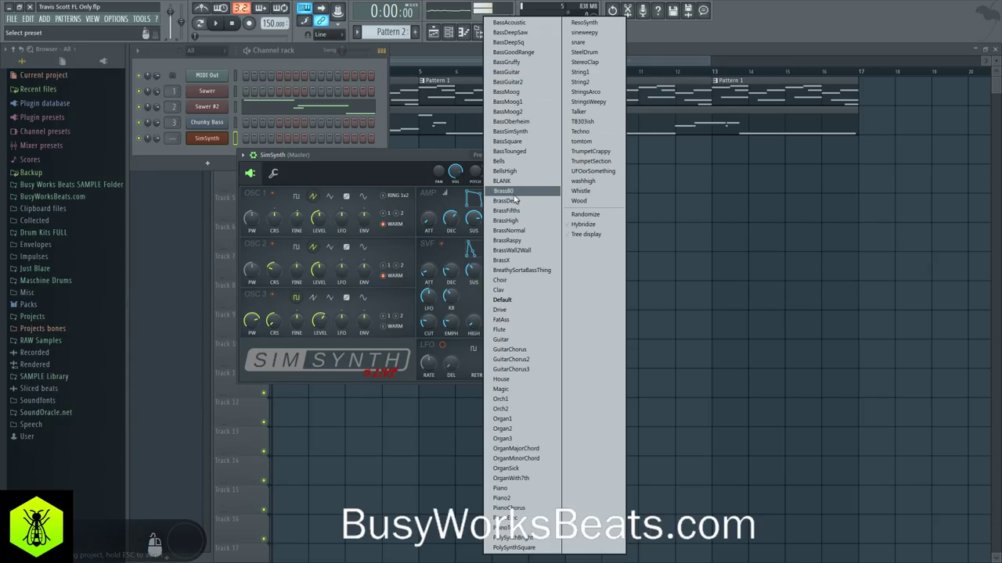
pyautogui.click(515, 192)
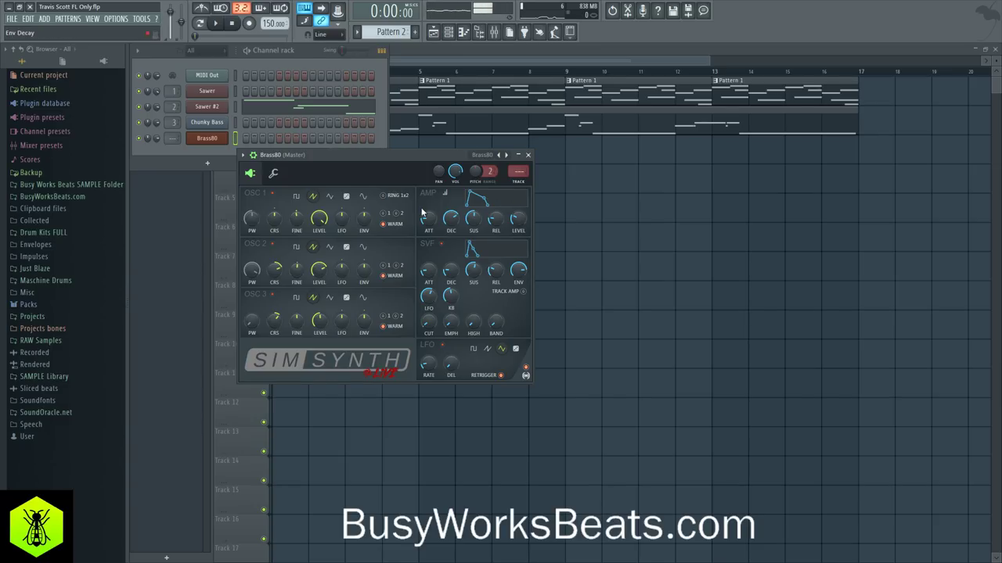
pyautogui.moveTo(173, 139); pyautogui.dragTo(174, 125)
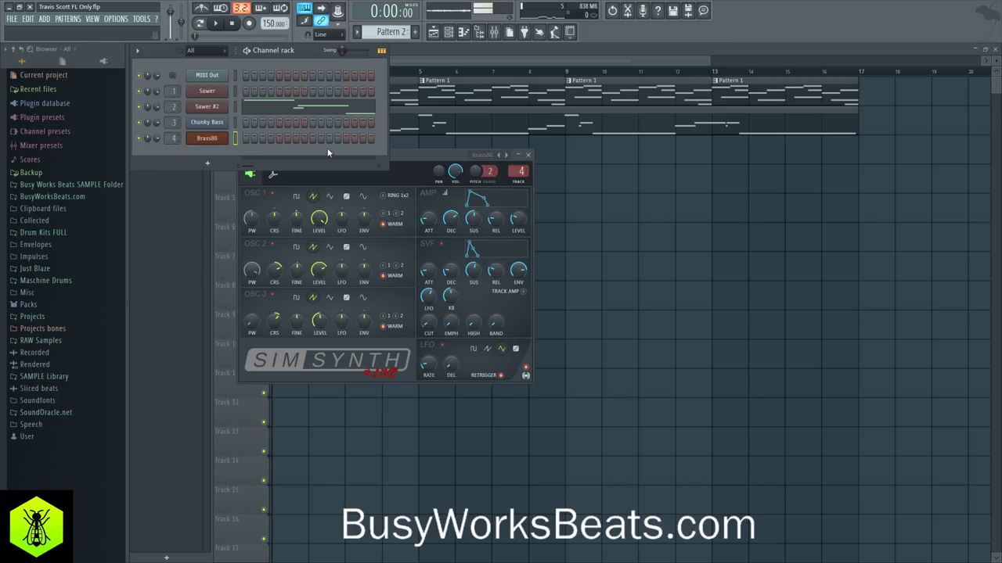
# Audition Brass80 with playback, switch SimSynth to the Bells preset, close its window and stop playback.
pyautogui.click(407, 164)
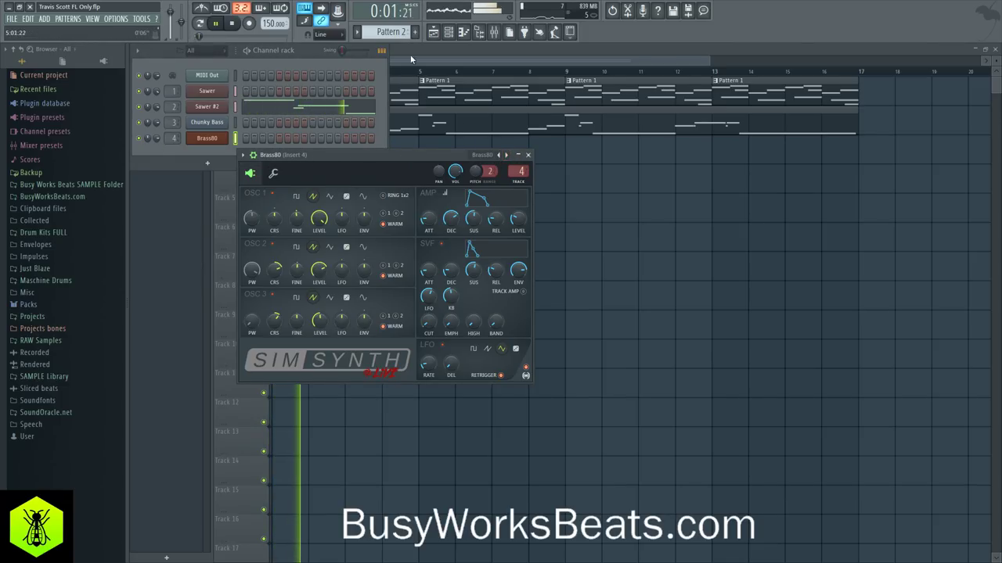
pyautogui.click(490, 158)
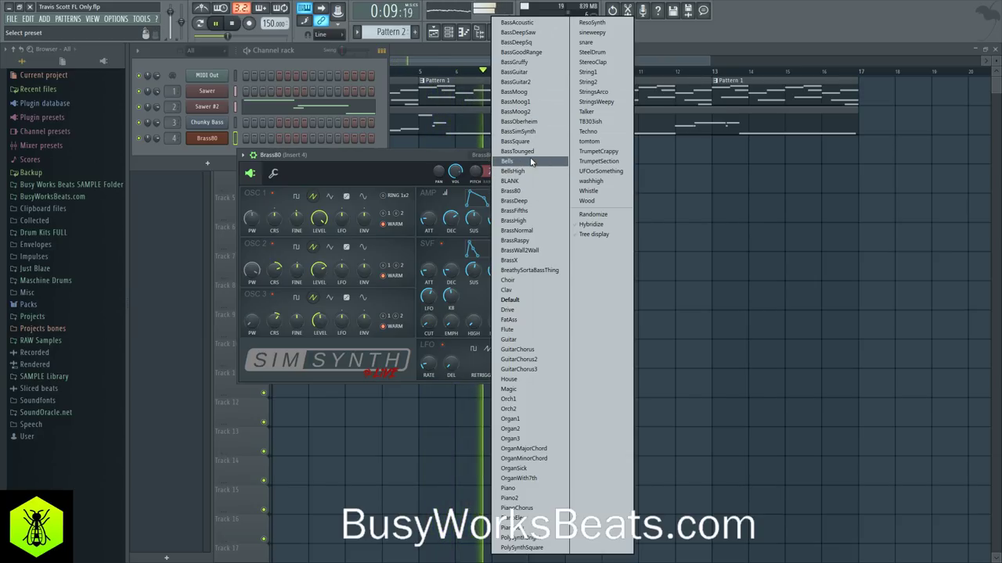
pyautogui.click(536, 161)
pyautogui.click(527, 154)
pyautogui.press('space')
# Switch to Pattern 3, open the Bells channel in the piano roll and sound the A5 key.
pyautogui.moveTo(383, 31); pyautogui.dragTo(383, 25)
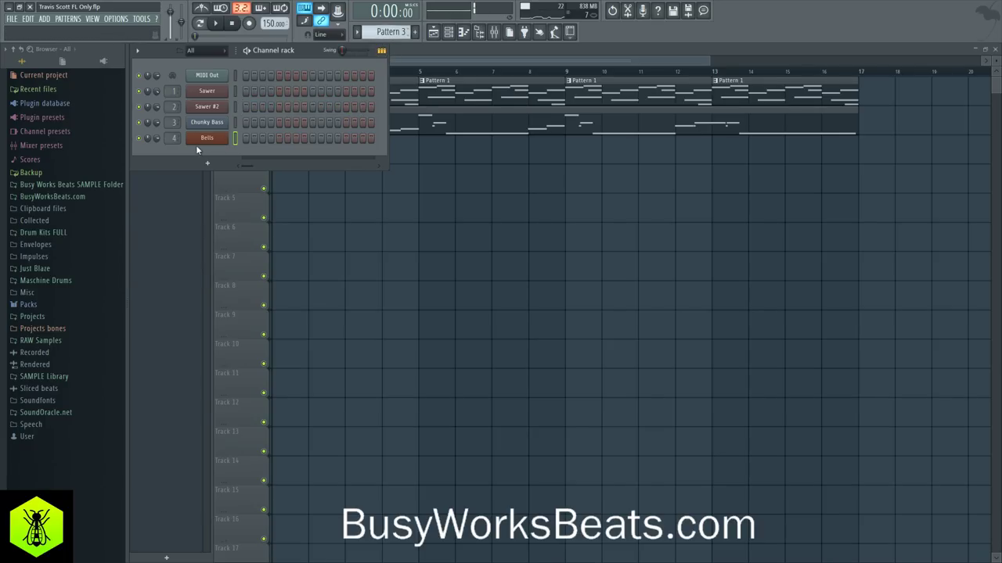
pyautogui.rightClick(221, 140)
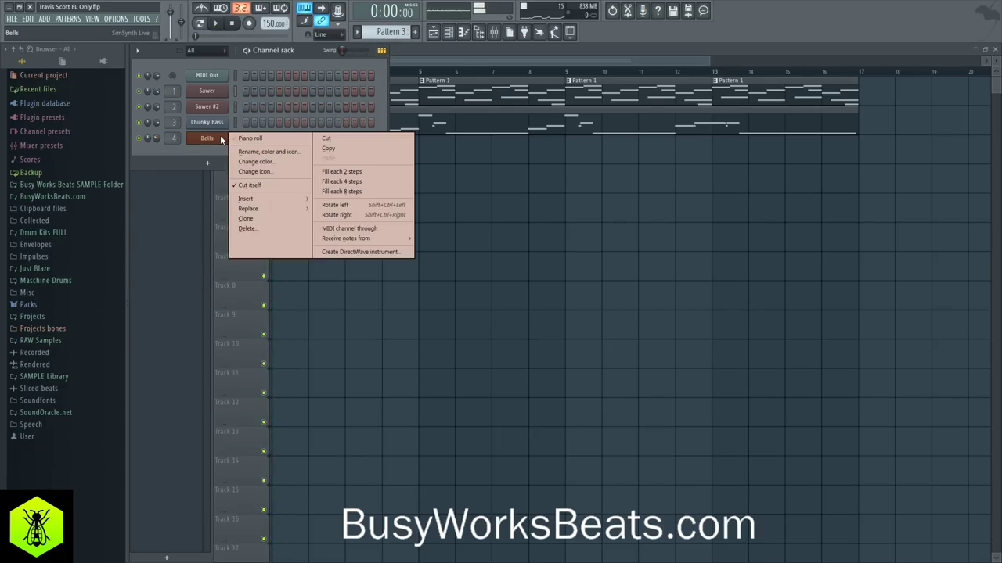
pyautogui.click(242, 139)
pyautogui.scroll(4, 205, 82)
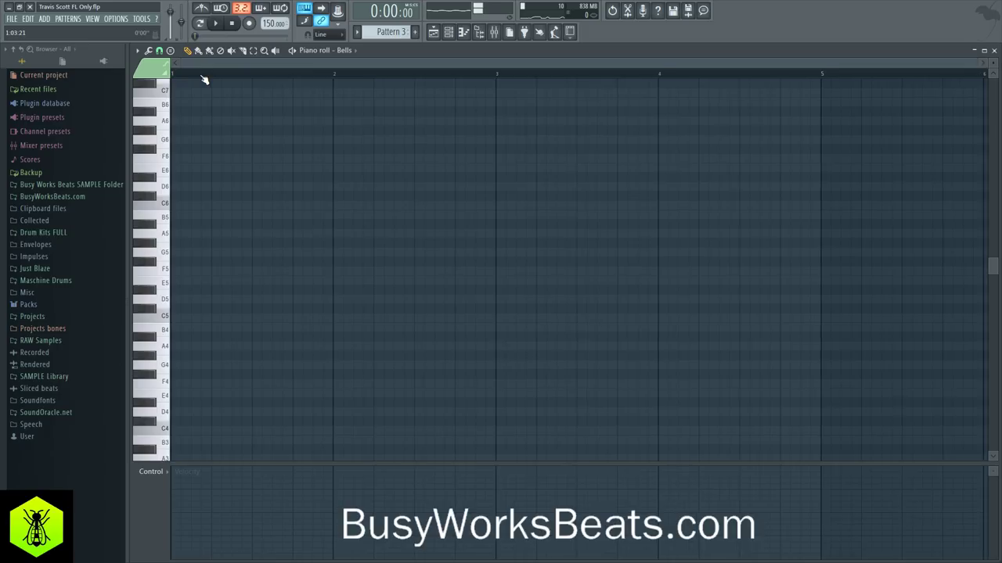
pyautogui.scroll(-3, 165, 144)
pyautogui.click(156, 154)
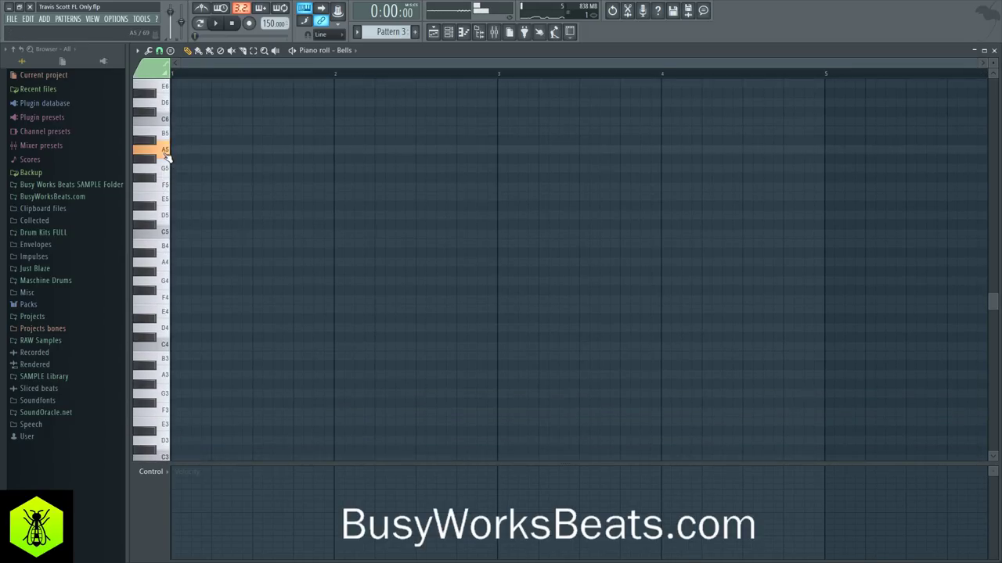
# Place a Pattern 3 clip at bar 1 of Track 3 in the playlist and reopen the Bells piano roll.
pyautogui.click(994, 50)
pyautogui.click(280, 142)
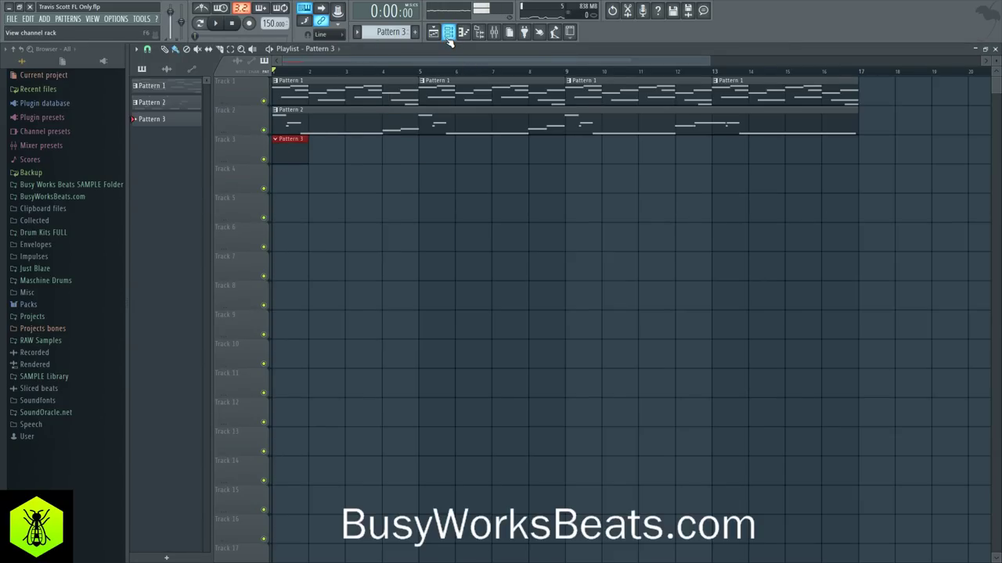
pyautogui.click(448, 32)
pyautogui.rightClick(227, 136)
pyautogui.click(254, 139)
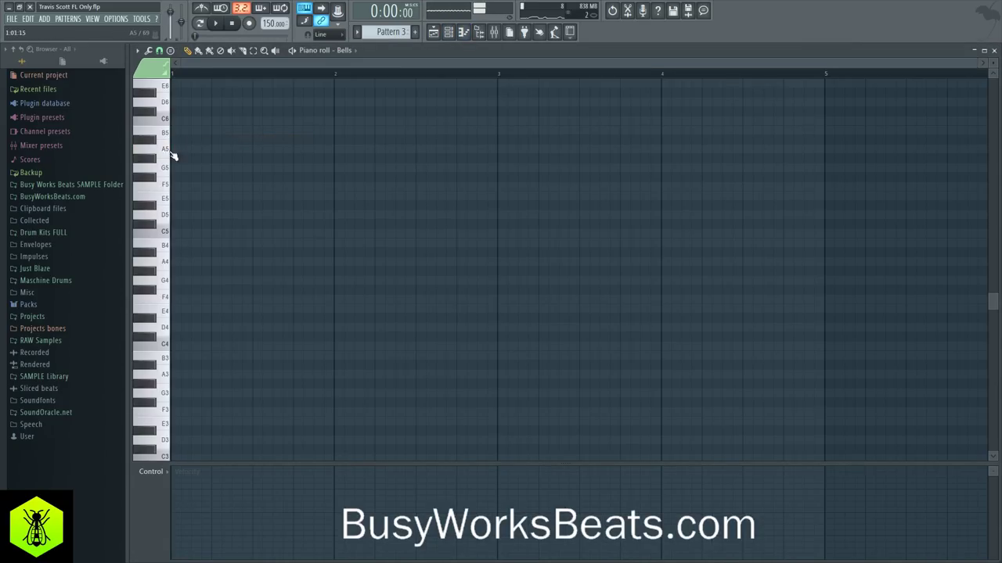
# Draw A5, E5 and F5 Bells notes on beats 2, 3 and 4 of bar 1, and audition them with playback.
pyautogui.click(213, 149)
pyautogui.click(254, 196)
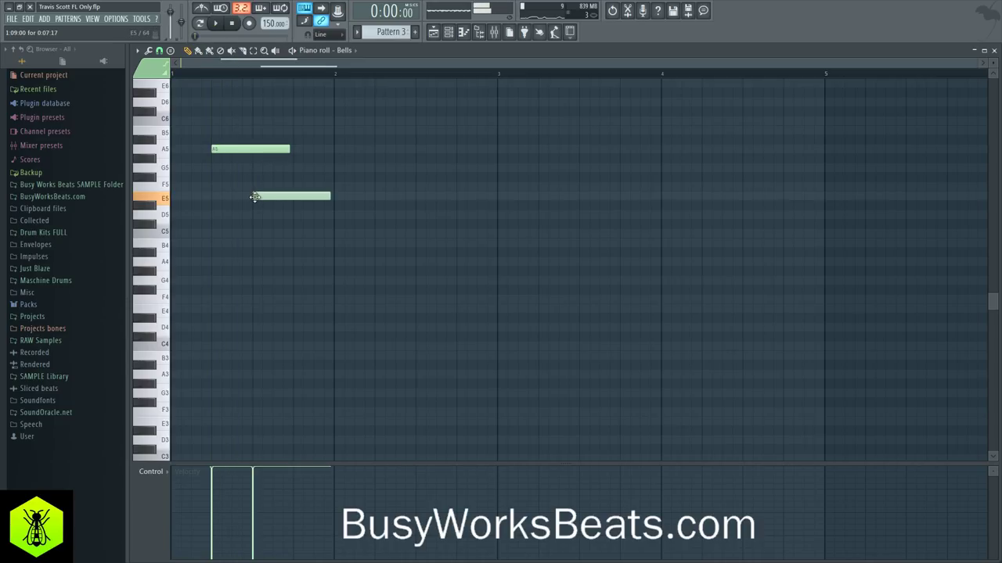
pyautogui.click(295, 187)
pyautogui.press('space')
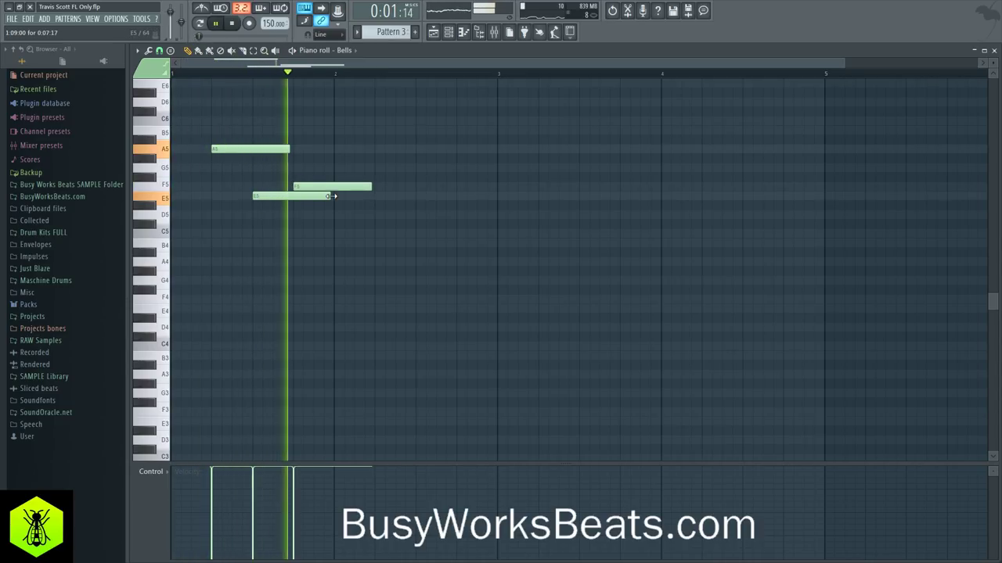
pyautogui.scroll(-2, 411, 78)
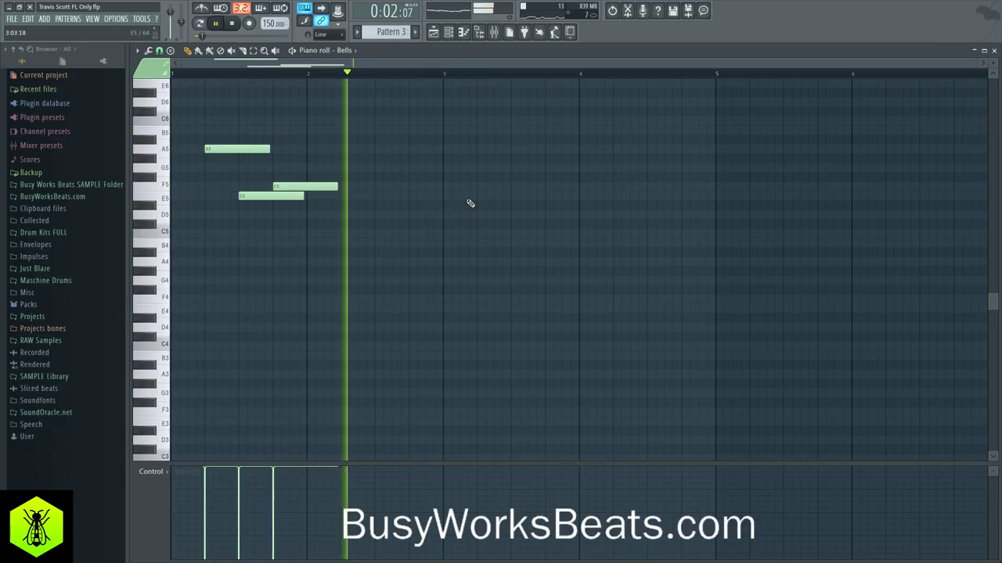
pyautogui.press('space')
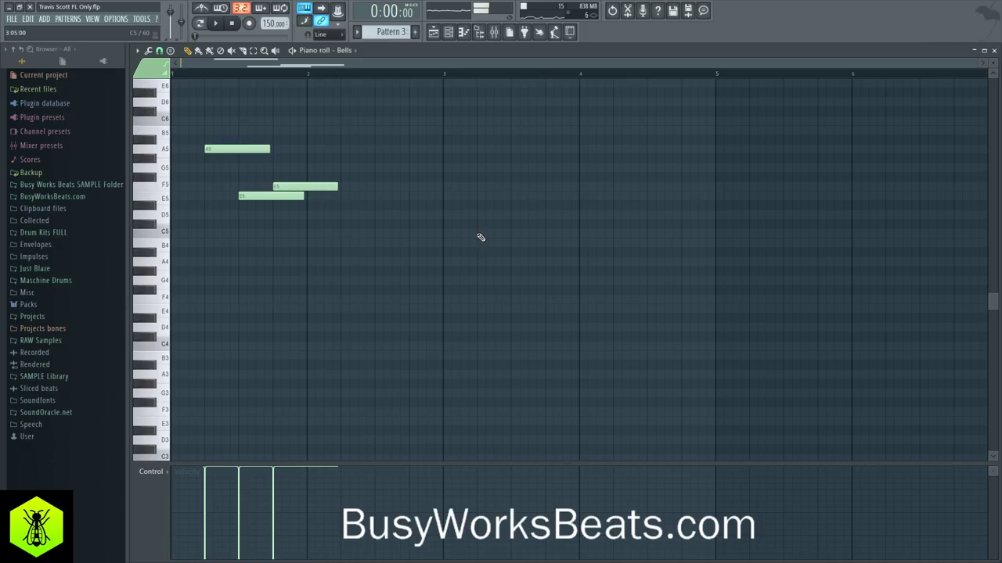
# Add D5, G5 and E5 Bells notes on beats 2, 3 and 4 of bar 3, and start playback.
pyautogui.click(480, 235)
pyautogui.click(481, 216)
pyautogui.moveTo(511, 197); pyautogui.dragTo(509, 165)
pyautogui.rightClick(530, 234)
pyautogui.click(547, 197)
pyautogui.press('space')
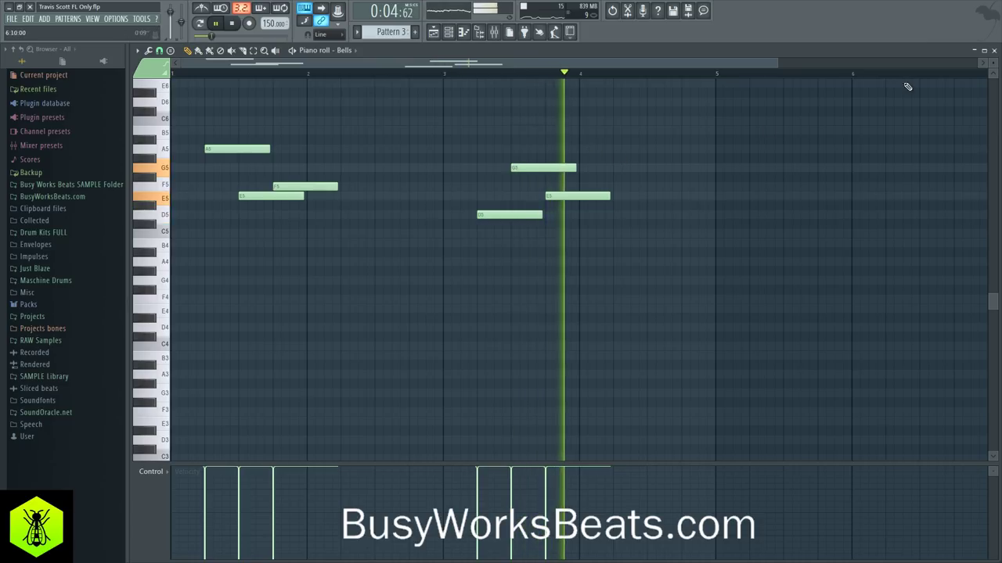
# Close the piano roll and repeat Pattern 3 on Track 3 at bars 5, 9 and 13 of the playlist.
pyautogui.click(993, 51)
pyautogui.rightClick(468, 168)
pyautogui.click(428, 155)
pyautogui.click(577, 148)
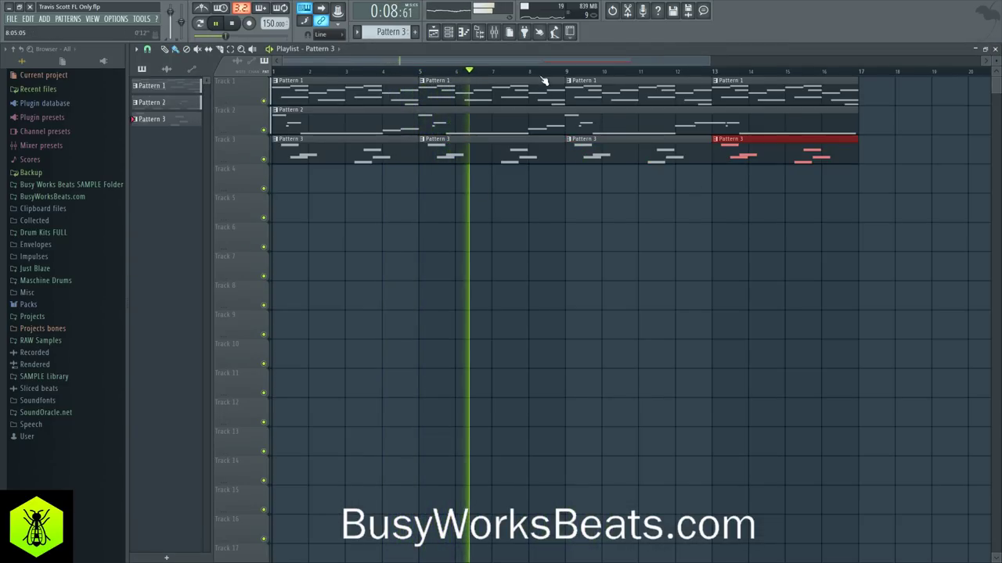
# Lower mixer Insert 4 to about -6.7 dB and restart playback to check the bells level.
pyautogui.click(493, 32)
pyautogui.moveTo(242, 258); pyautogui.dragTo(244, 280)
pyautogui.press('space')
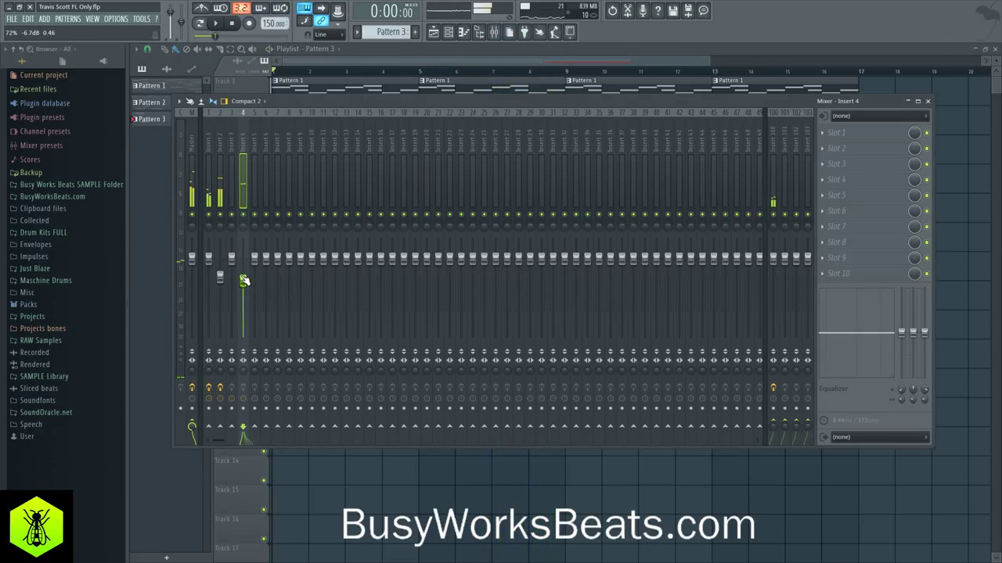
pyautogui.press('space')
# Create an automation clip for the mix level of the Momentary effect on mixer Insert 1.
pyautogui.click(210, 143)
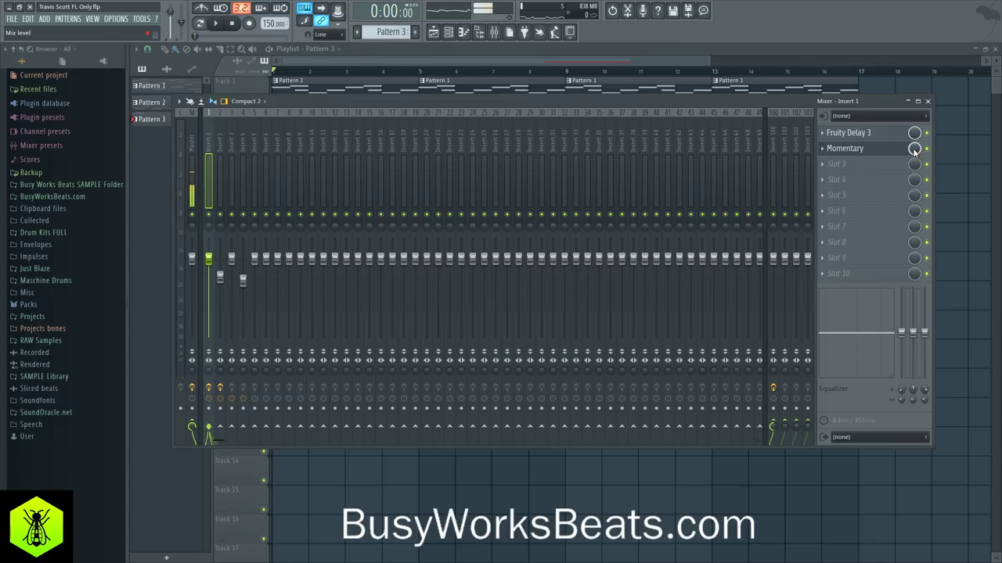
pyautogui.rightClick(914, 150)
pyautogui.click(945, 218)
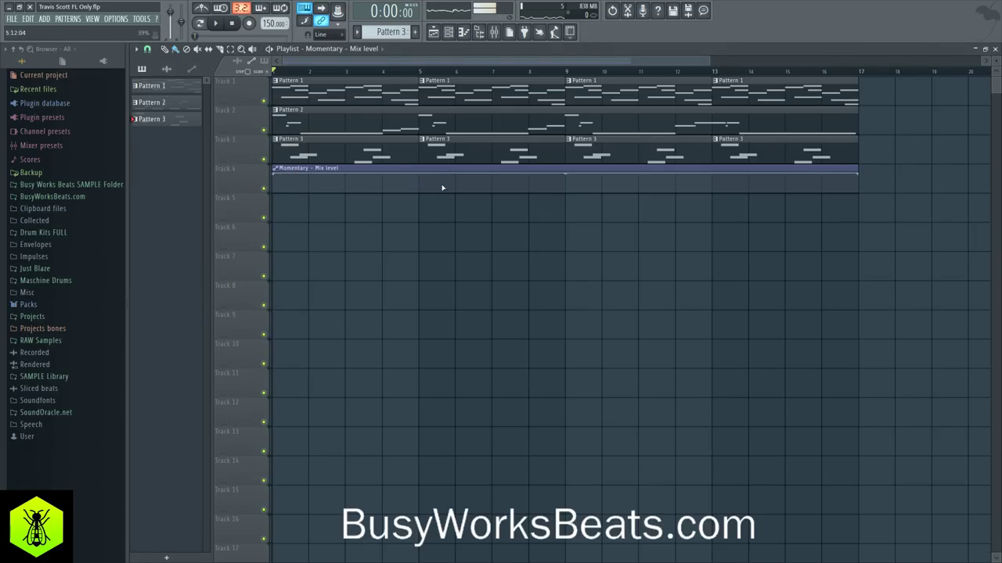
# Duplicate the 16-bar arrangement from bar 17, extend the Momentary mix-level automation to bar 33 and drop it to 0% from bar 17.
pyautogui.scroll(-3, 485, 94)
pyautogui.moveTo(647, 157); pyautogui.dragTo(307, 97)
pyautogui.moveTo(303, 96); pyautogui.dragTo(661, 94)
pyautogui.moveTo(630, 170); pyautogui.dragTo(956, 165)
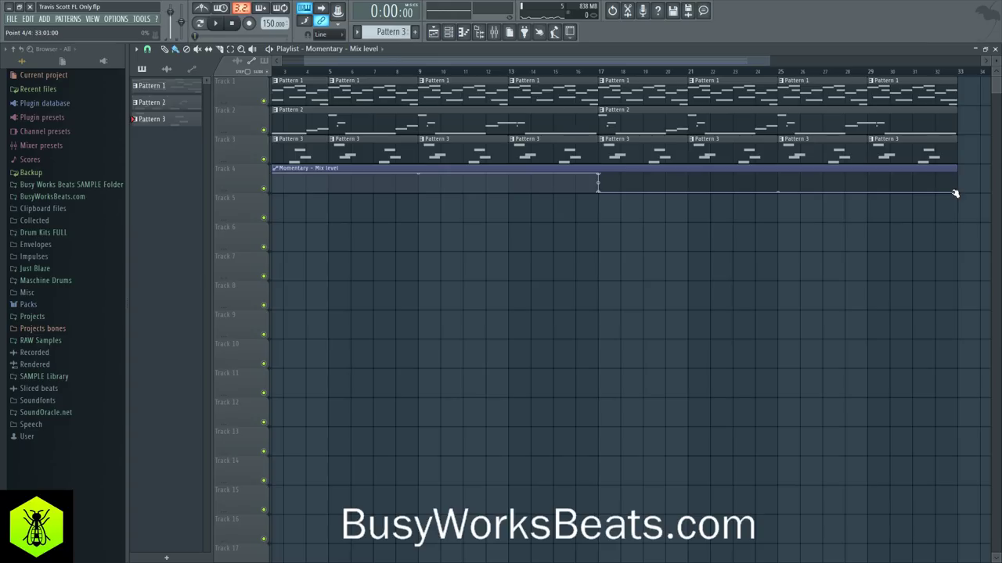
pyautogui.scroll(-3, 423, 79)
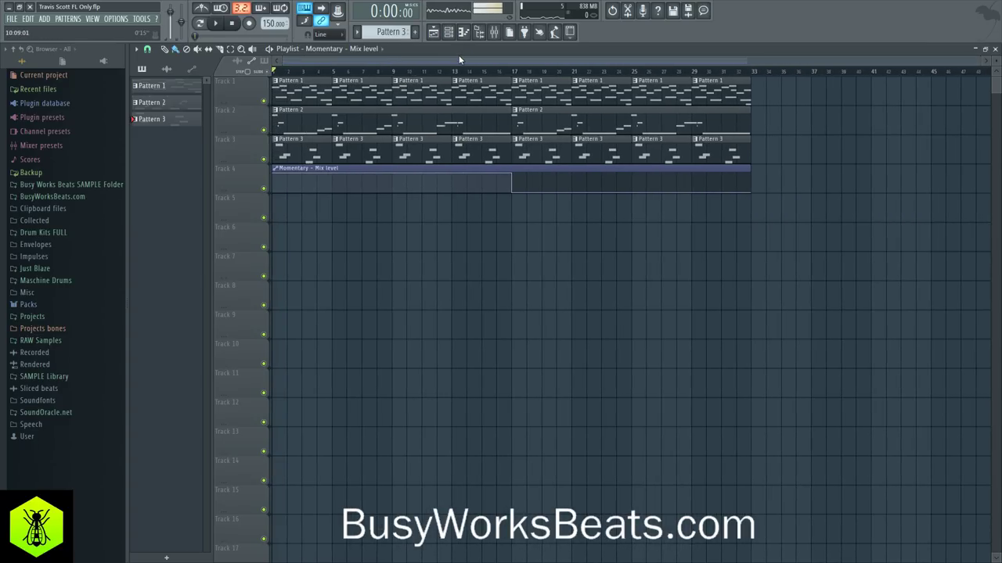
# Delete the four Pattern 3 clips from bars 1 to 16 of Track 3 and check the arrangement with playback.
pyautogui.press('space')
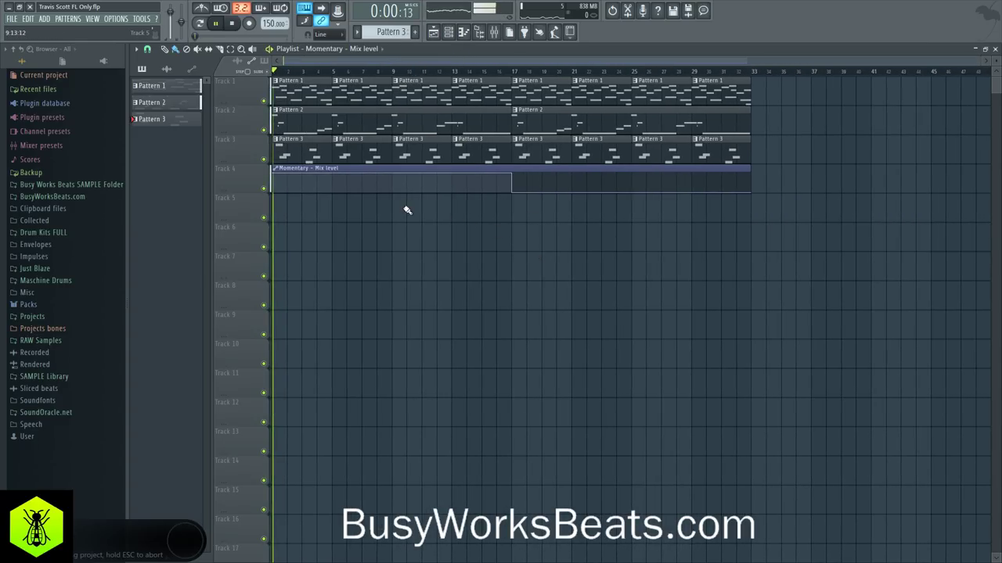
pyautogui.rightClick(483, 150)
pyautogui.rightClick(423, 152)
pyautogui.rightClick(380, 154)
pyautogui.rightClick(314, 152)
pyautogui.press('space')
pyautogui.press('space')
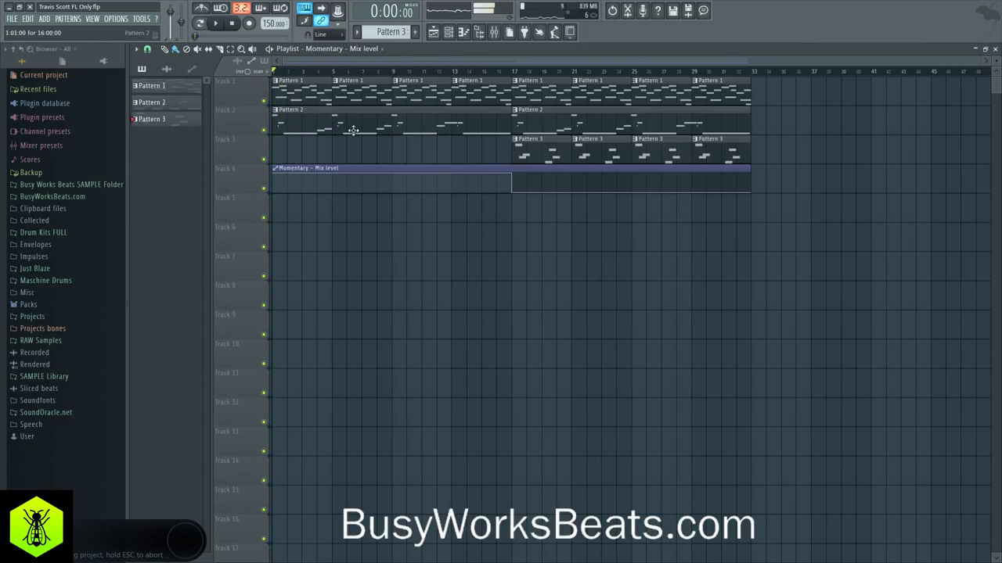
# Play the song with the channel rack open, hide the browser and switch to Pattern 4.
pyautogui.click(450, 36)
pyautogui.press('space')
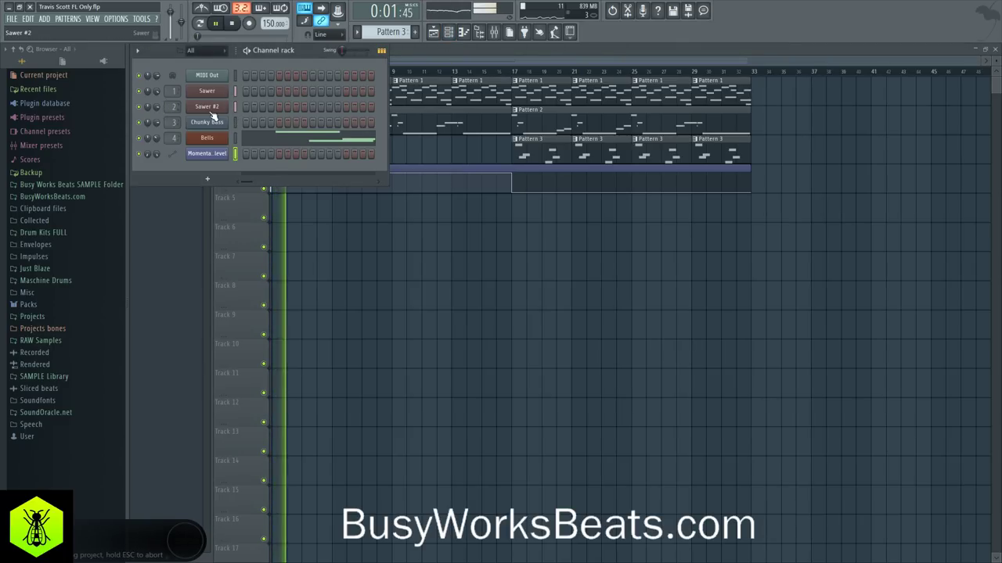
pyautogui.click(481, 32)
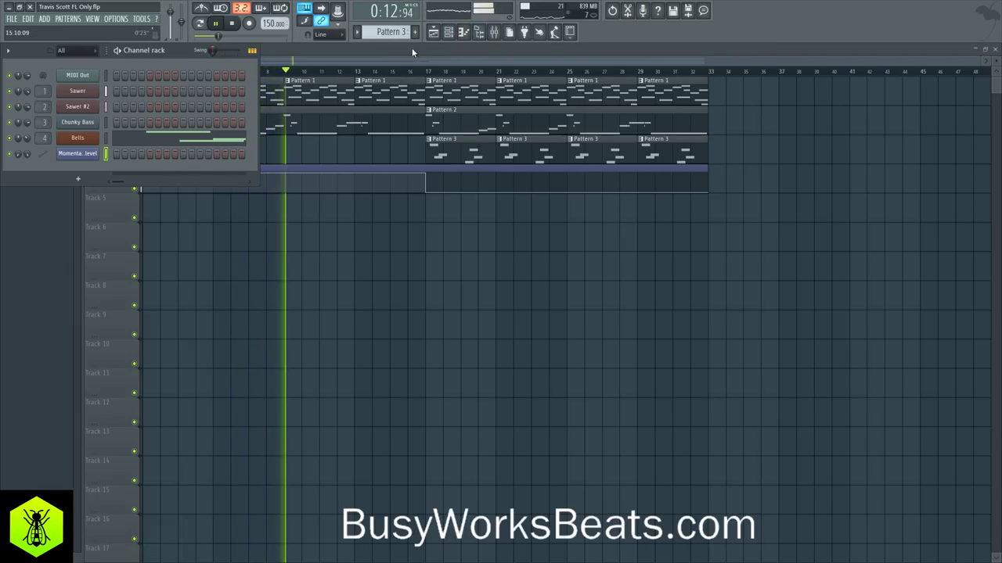
pyautogui.scroll(-1, 400, 32)
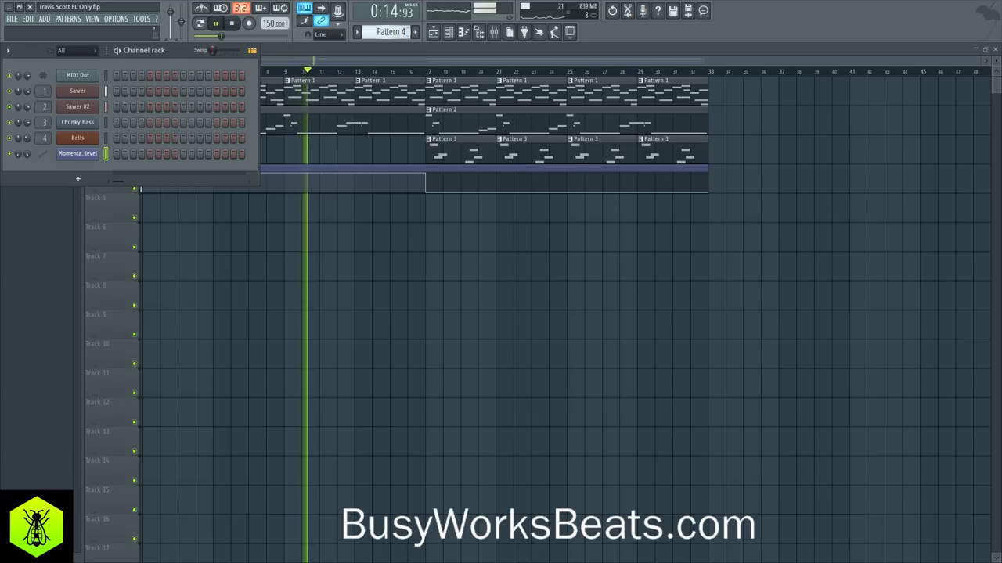
pyautogui.rightClick(362, 308)
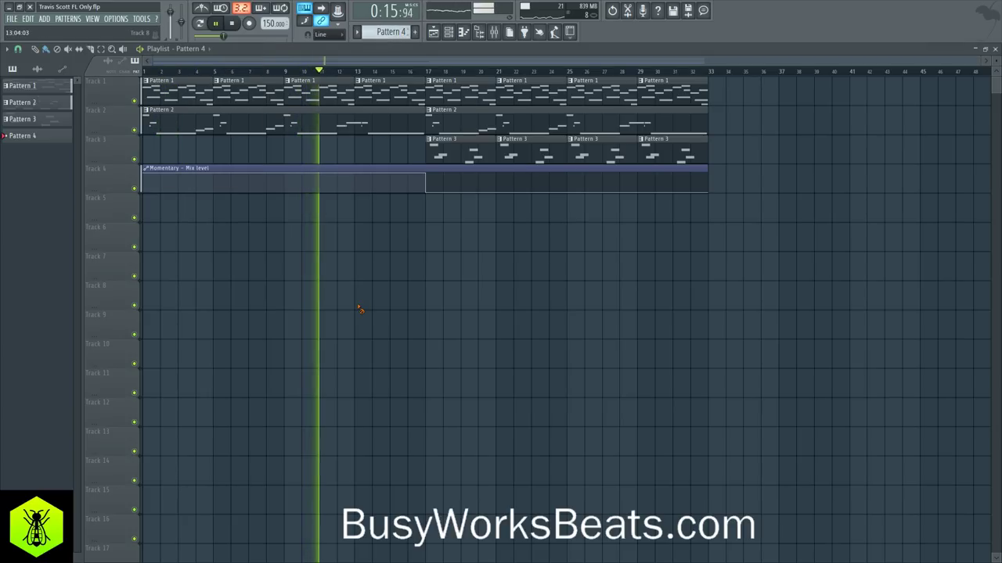
pyautogui.click(453, 35)
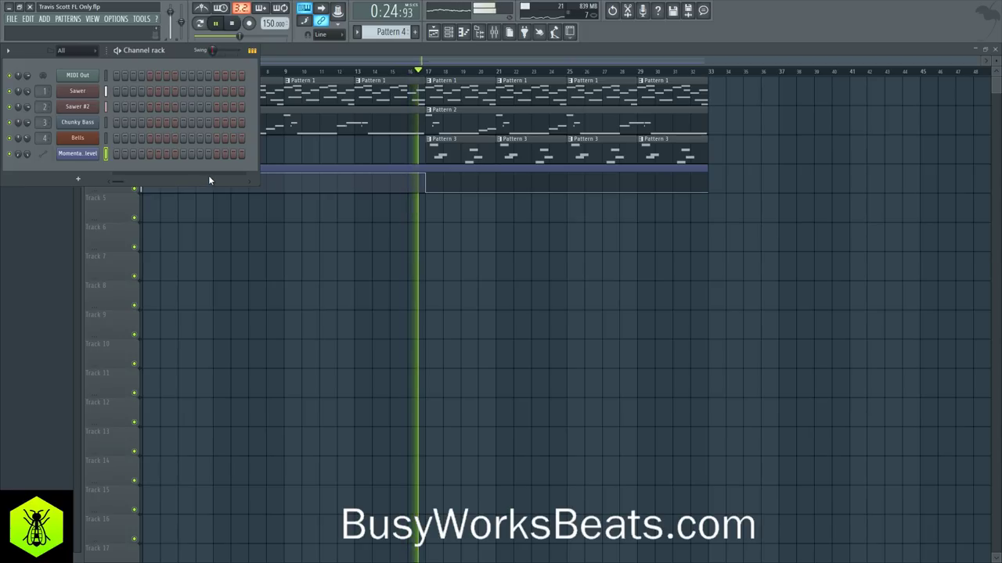
# Lower mixer Insert 4 to about -8.6 dB and send it to Insert 100 at about 82%.
pyautogui.click(494, 32)
pyautogui.click(113, 280)
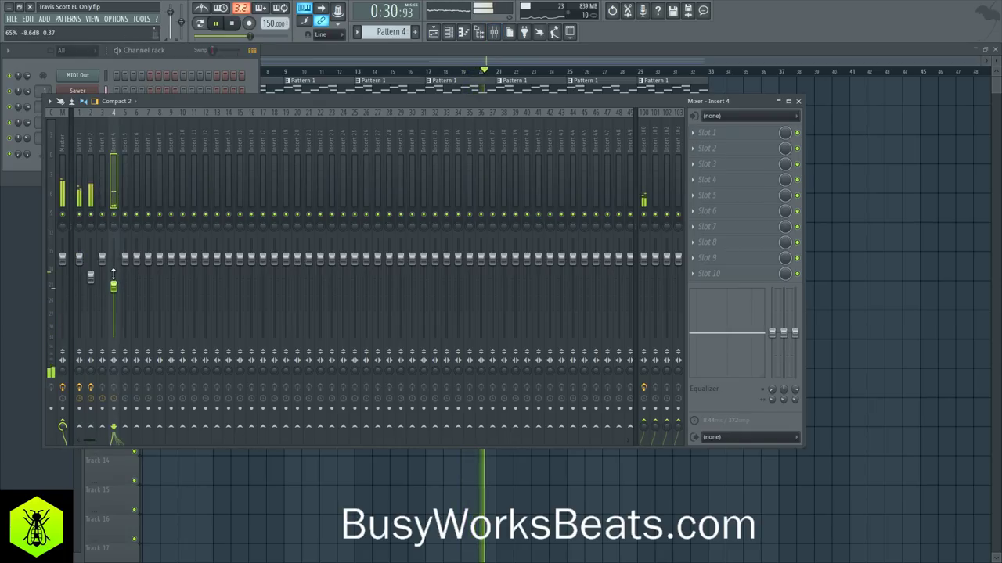
pyautogui.click(643, 427)
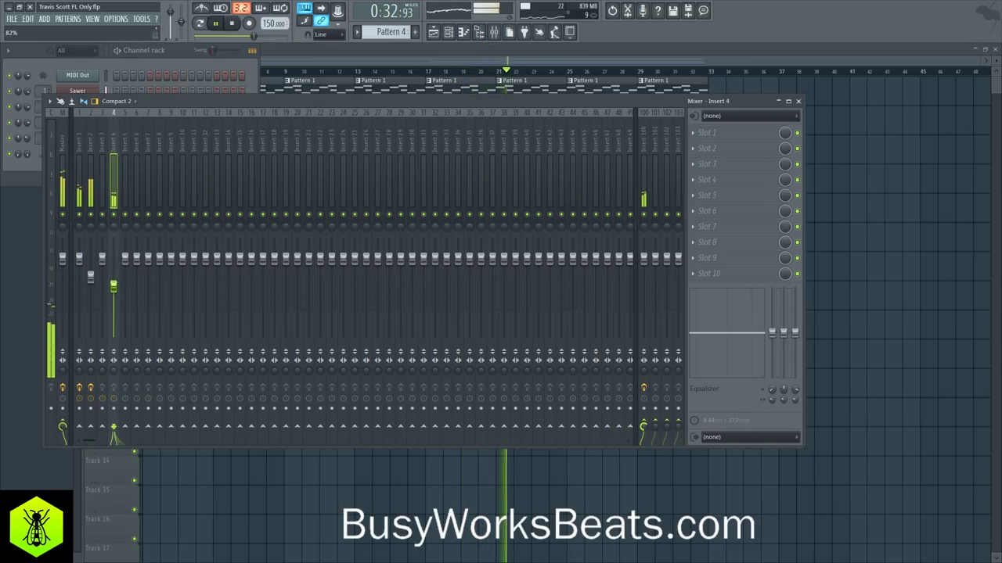
# Set the decay of Fruity Reeverb 2 on Insert 100 to 9.9 sec, reselect Insert 4 and close the mixer.
pyautogui.click(644, 141)
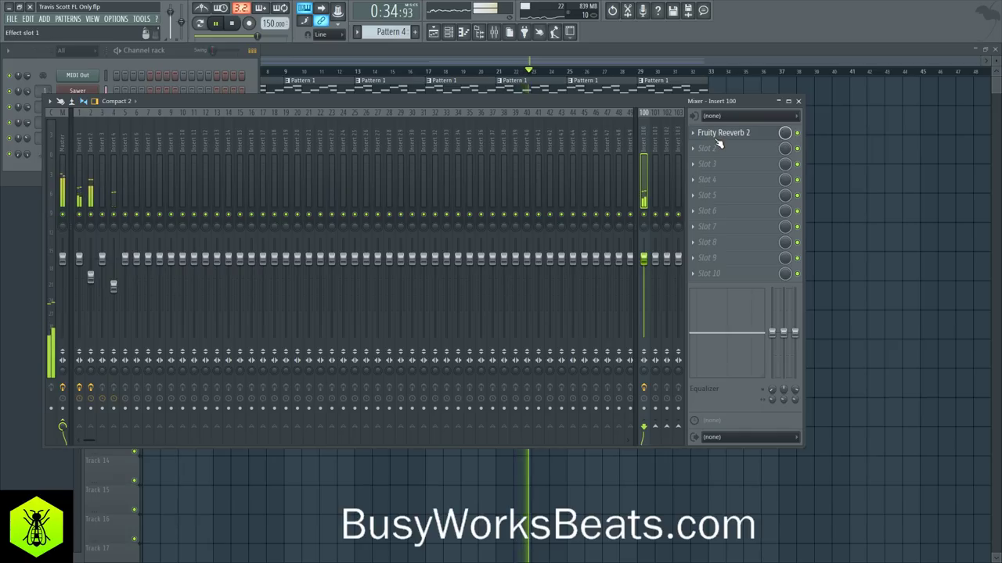
pyautogui.click(718, 136)
pyautogui.moveTo(215, 145); pyautogui.dragTo(215, 133)
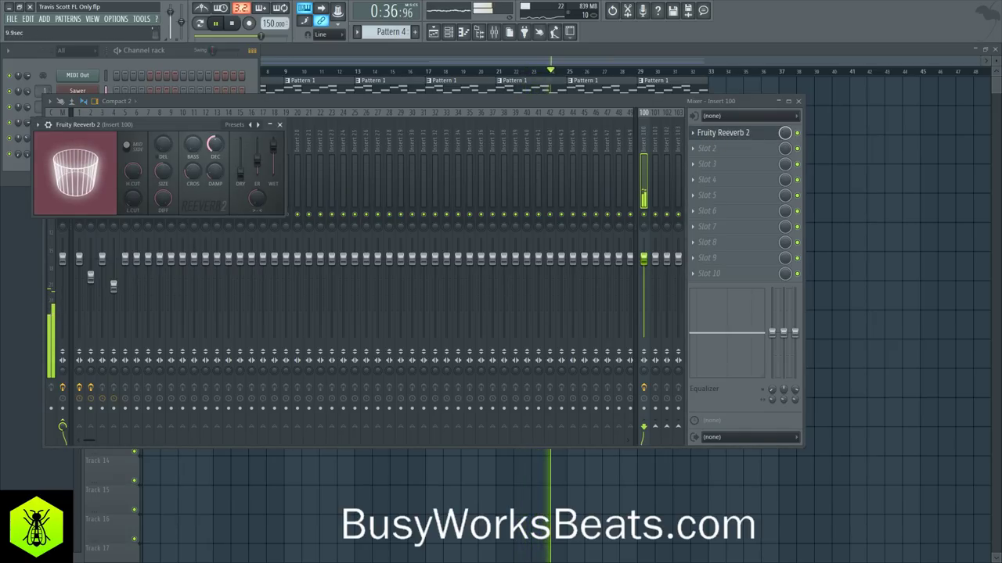
pyautogui.click(280, 126)
pyautogui.click(114, 286)
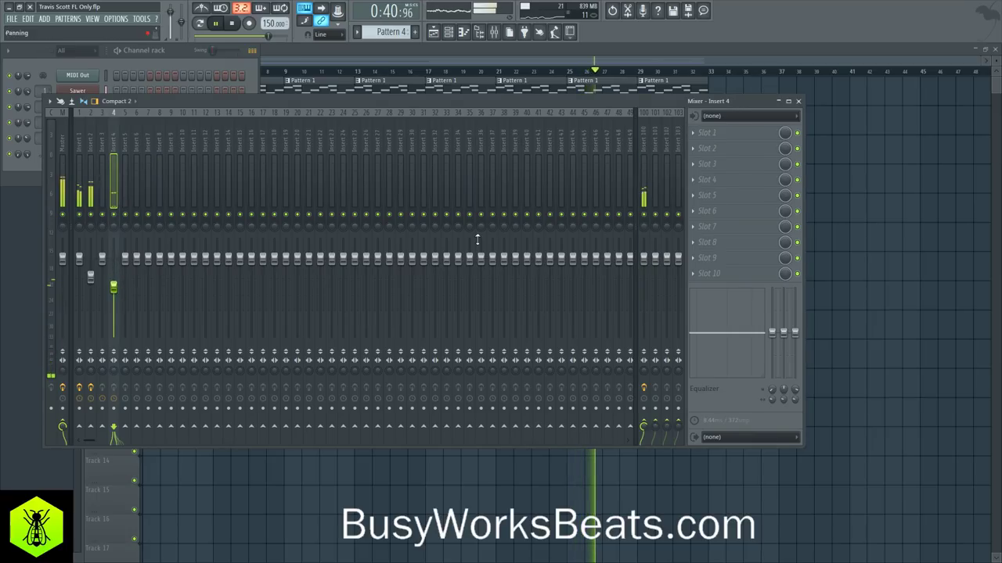
pyautogui.click(798, 101)
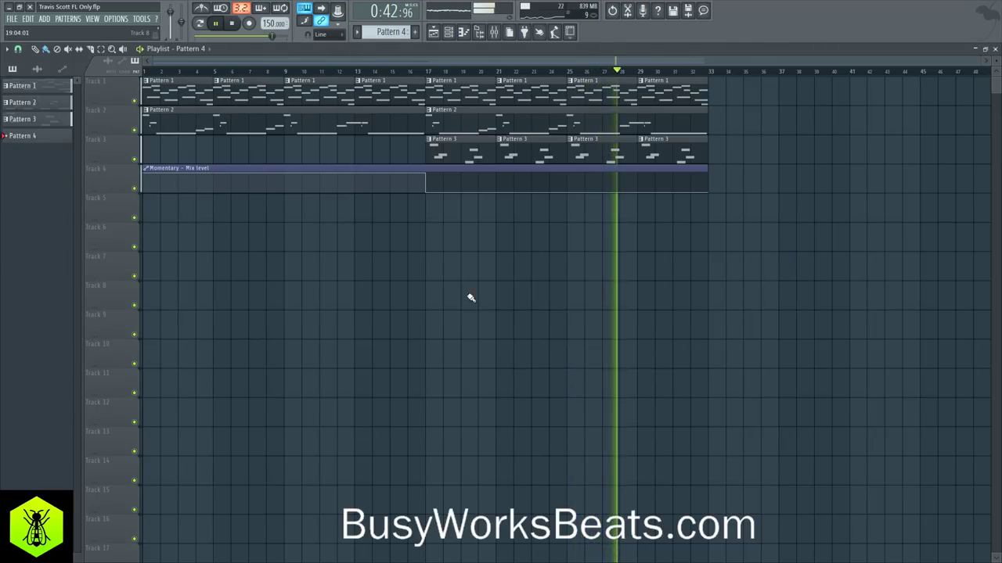
# Load Fruity Fast Dist into slot 2 of mixer Insert 2 and bring the mixer back up during playback.
pyautogui.press('F9')
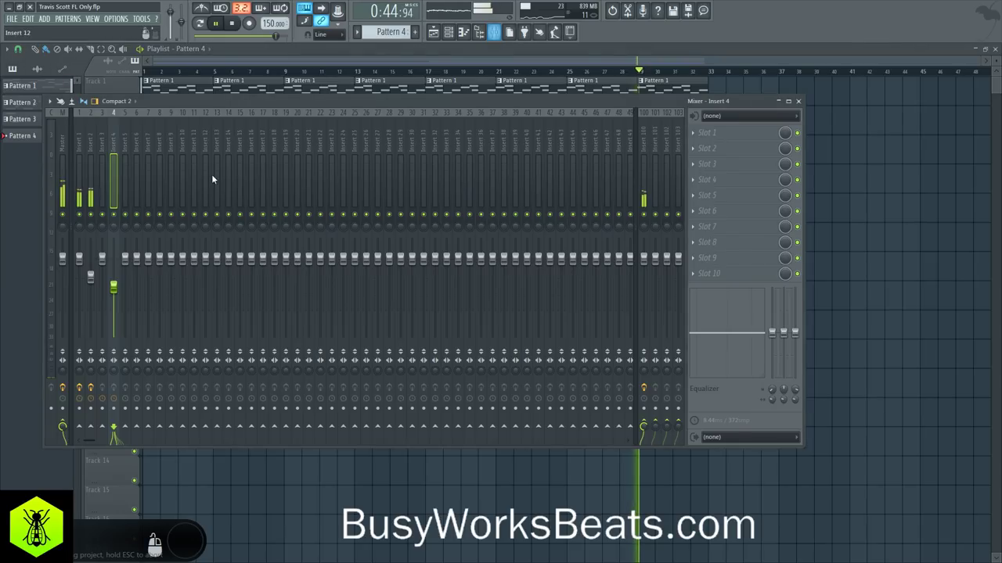
pyautogui.click(89, 153)
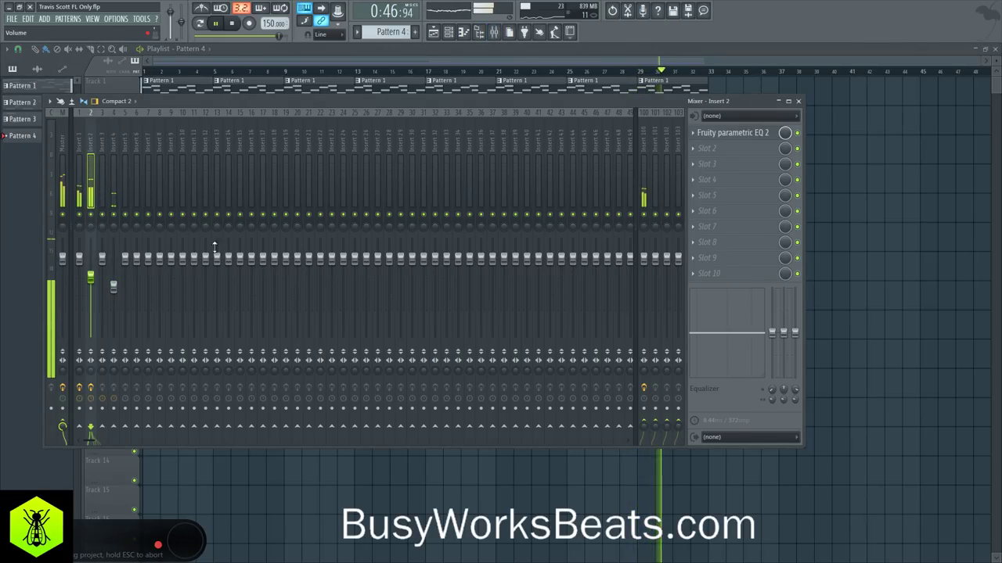
pyautogui.click(706, 166)
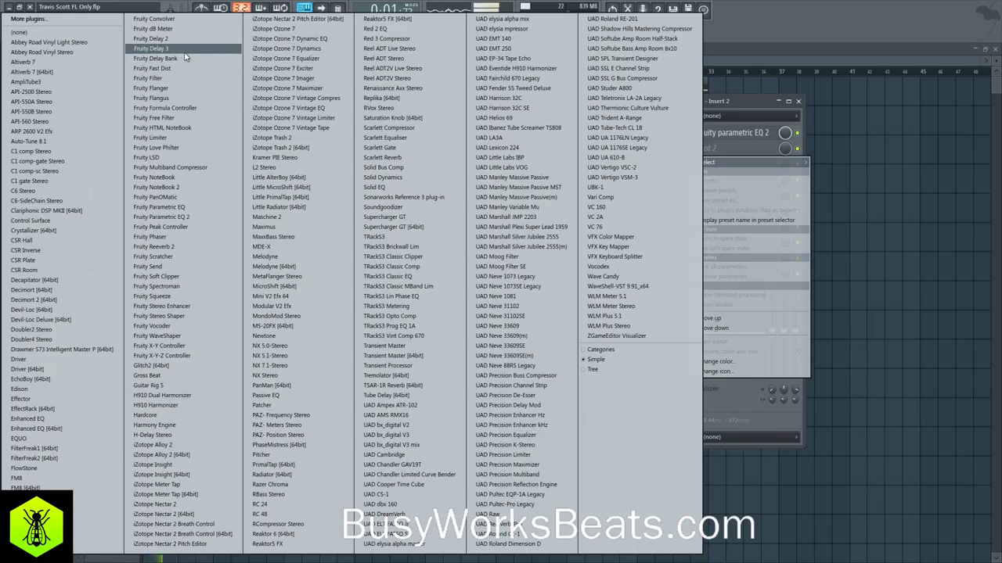
pyautogui.click(160, 68)
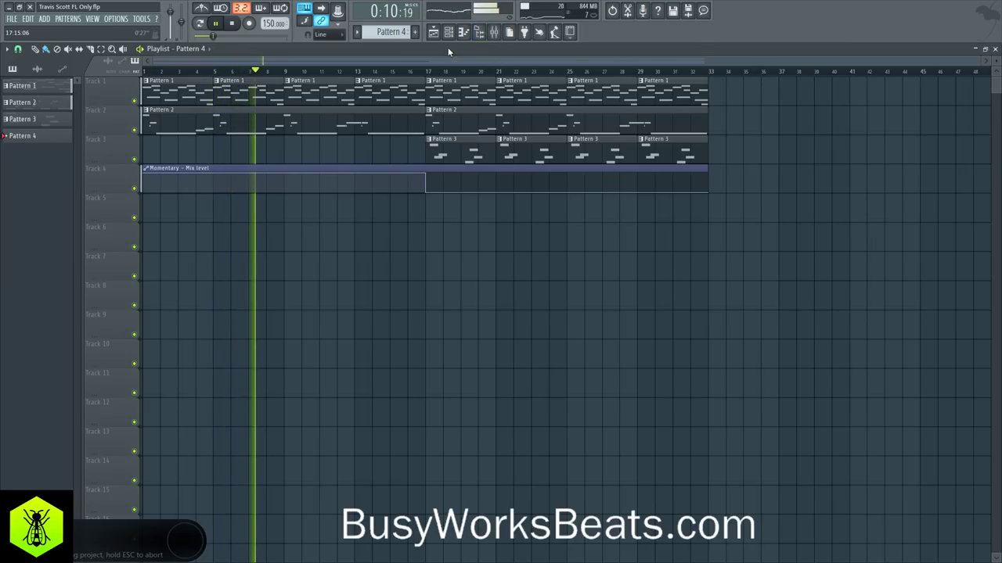
pyautogui.click(494, 31)
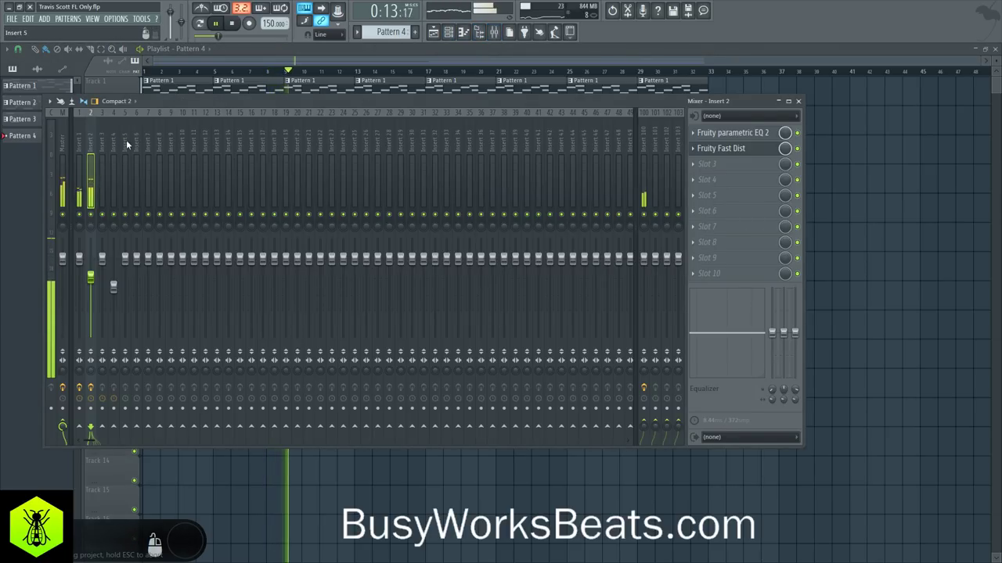
# Close the mixer, bring up the browser and stop the song playback.
pyautogui.click(800, 101)
pyautogui.click(449, 32)
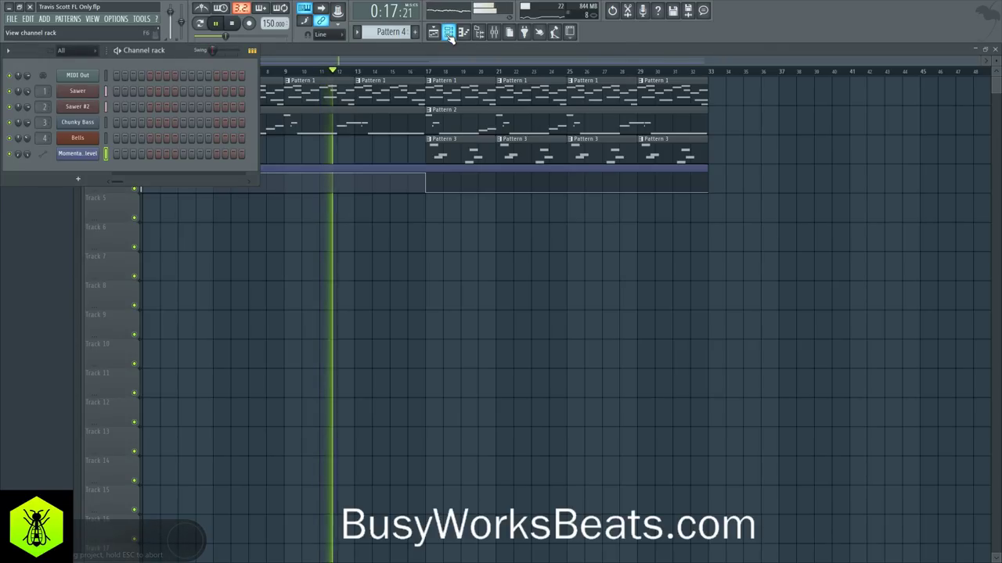
pyautogui.click(449, 33)
pyautogui.click(479, 33)
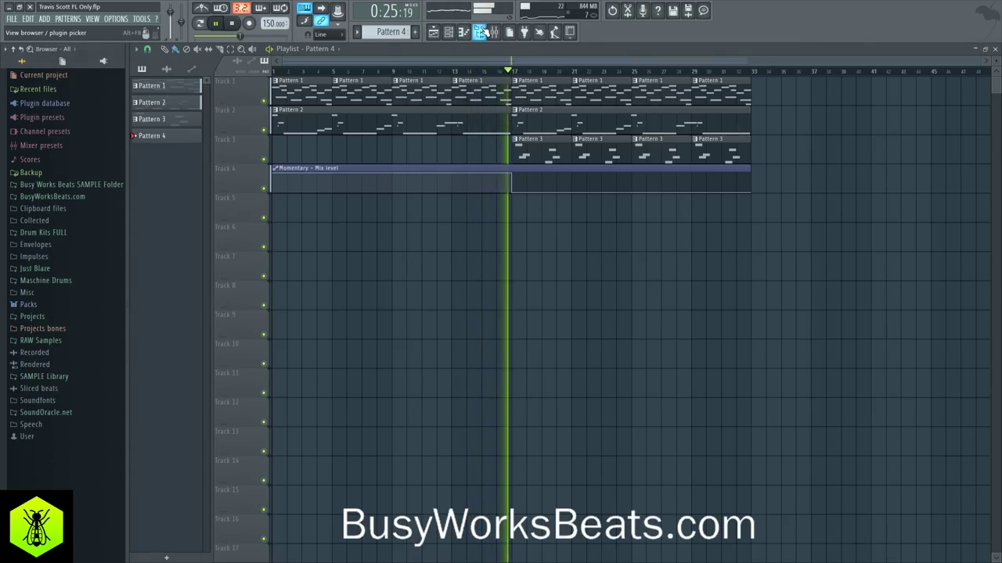
pyautogui.click(481, 32)
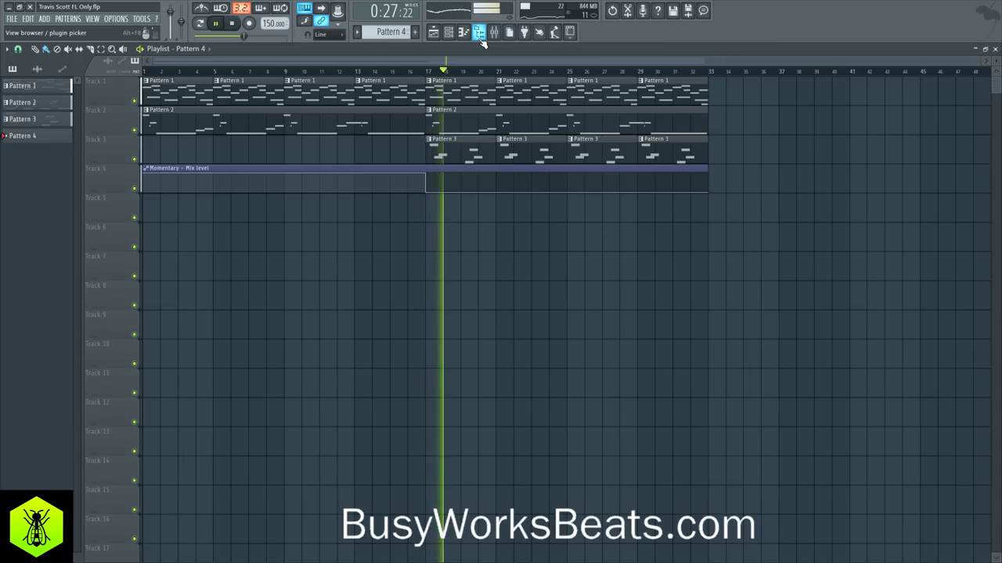
pyautogui.click(479, 32)
pyautogui.press('space')
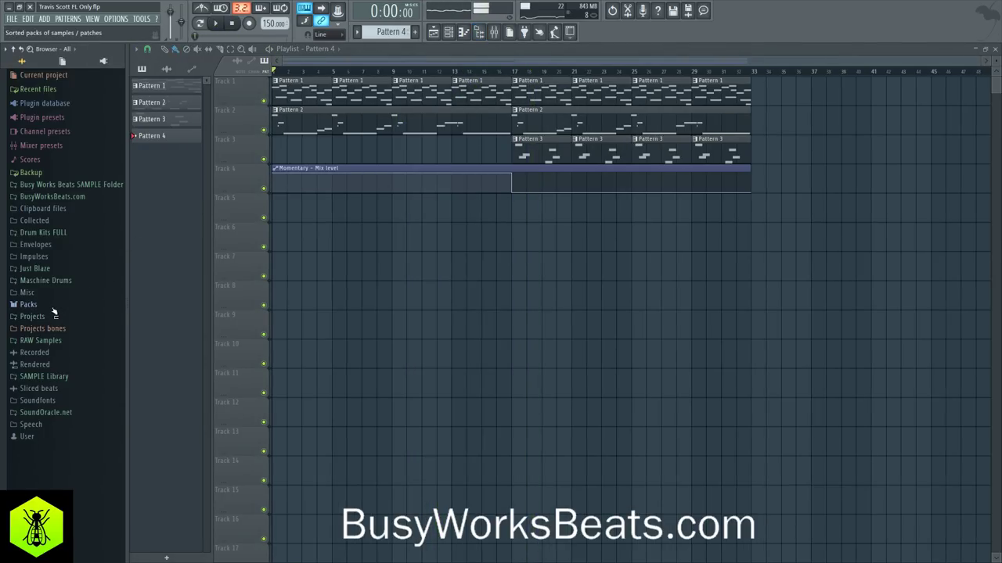
# Load the Strings Section preset from the Orchestral instruments in Packs into a new channel.
pyautogui.click(53, 309)
pyautogui.click(47, 340)
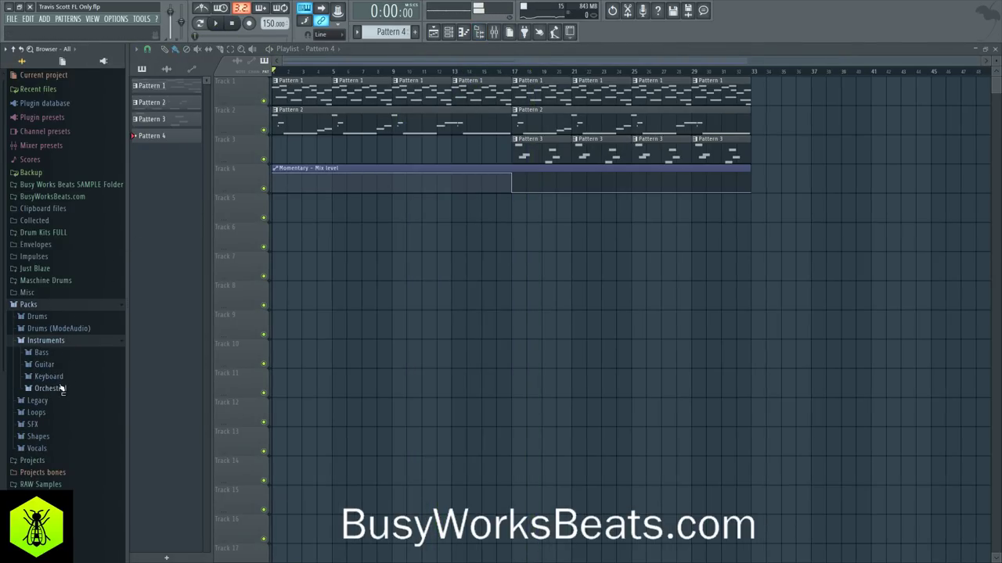
pyautogui.click(52, 389)
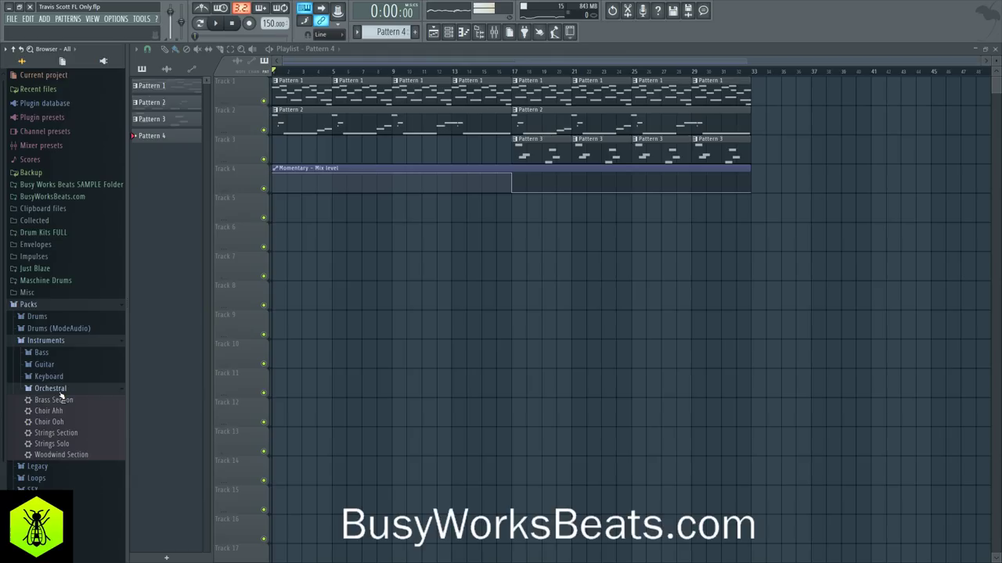
pyautogui.rightClick(73, 439)
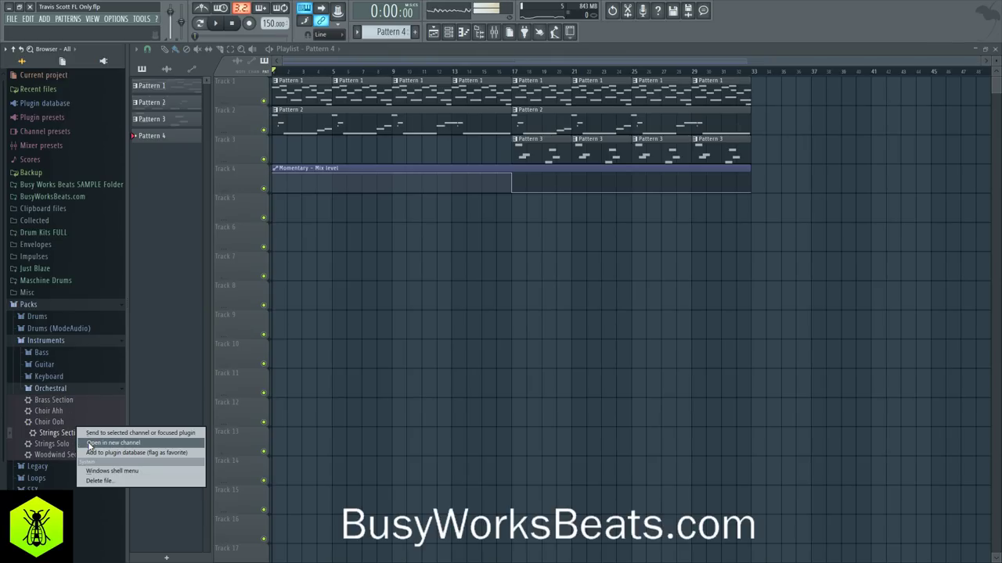
pyautogui.click(113, 443)
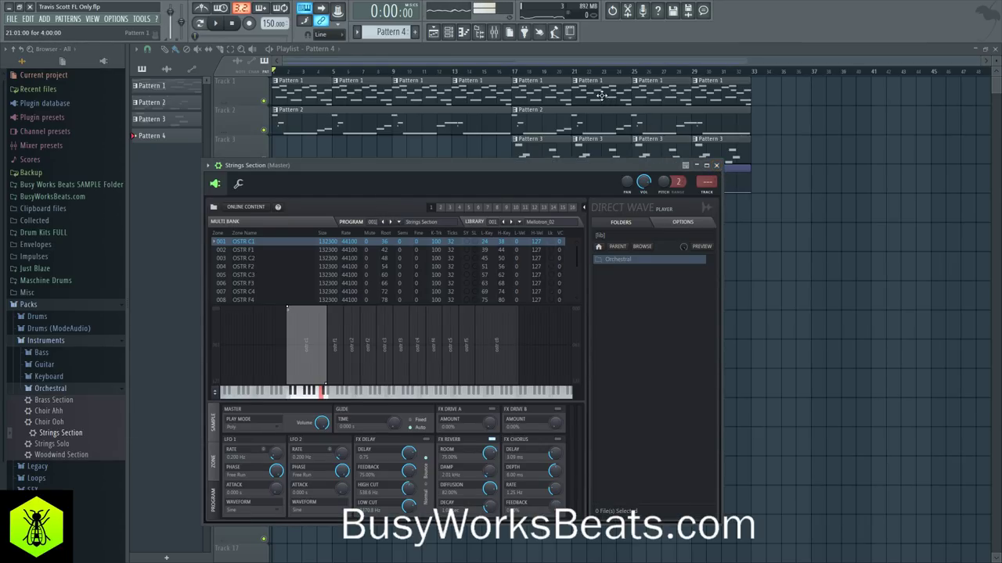
# Hide the browser, close the Strings Section plugin window and route its channel to mixer Insert 5.
pyautogui.click(449, 32)
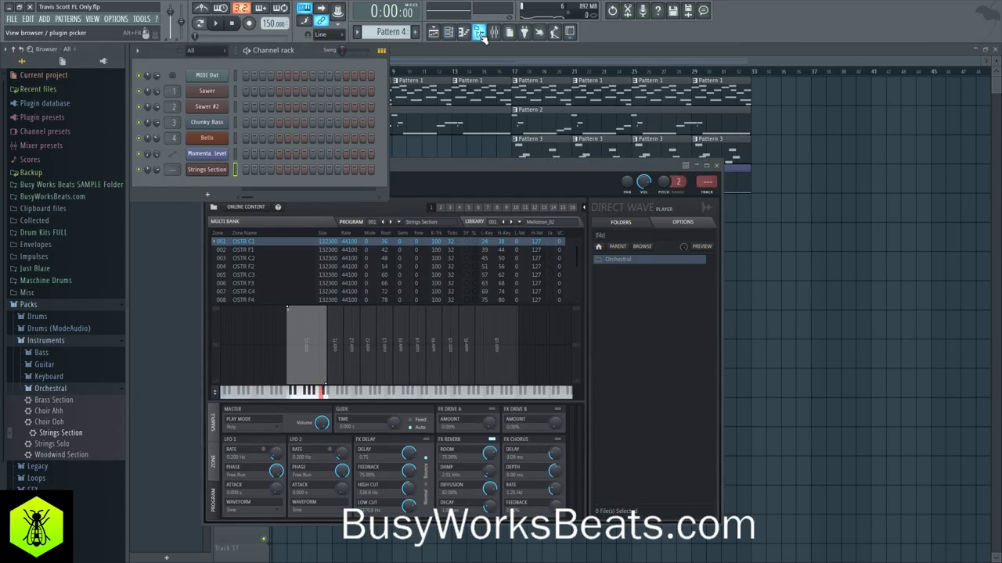
pyautogui.click(479, 32)
pyautogui.moveTo(396, 167); pyautogui.dragTo(496, 130)
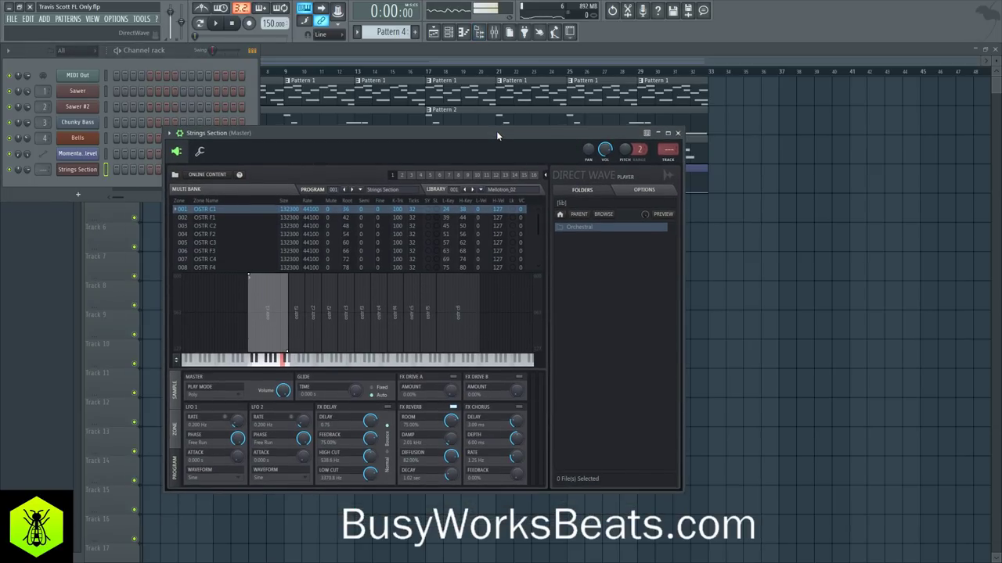
pyautogui.click(677, 133)
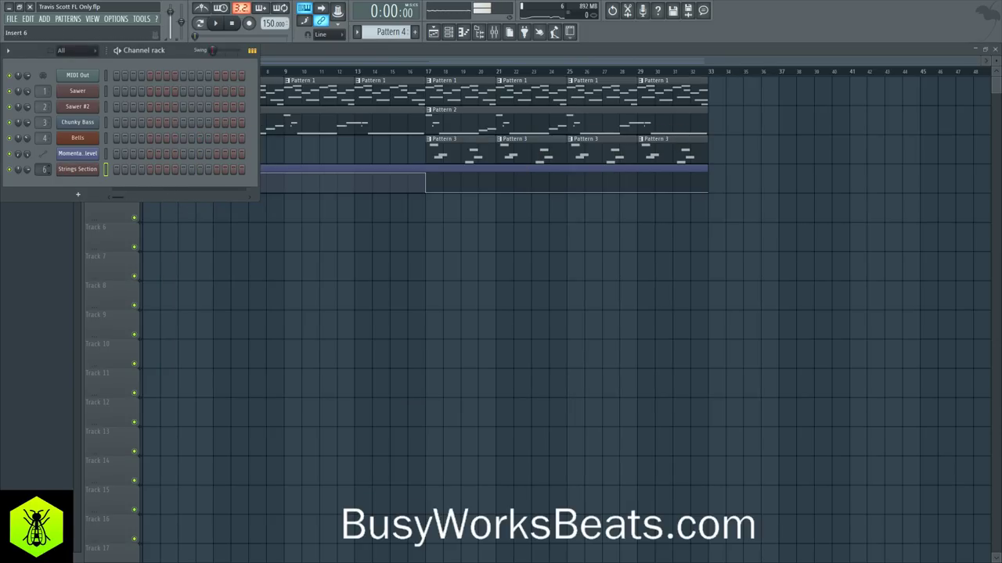
pyautogui.rightClick(217, 272)
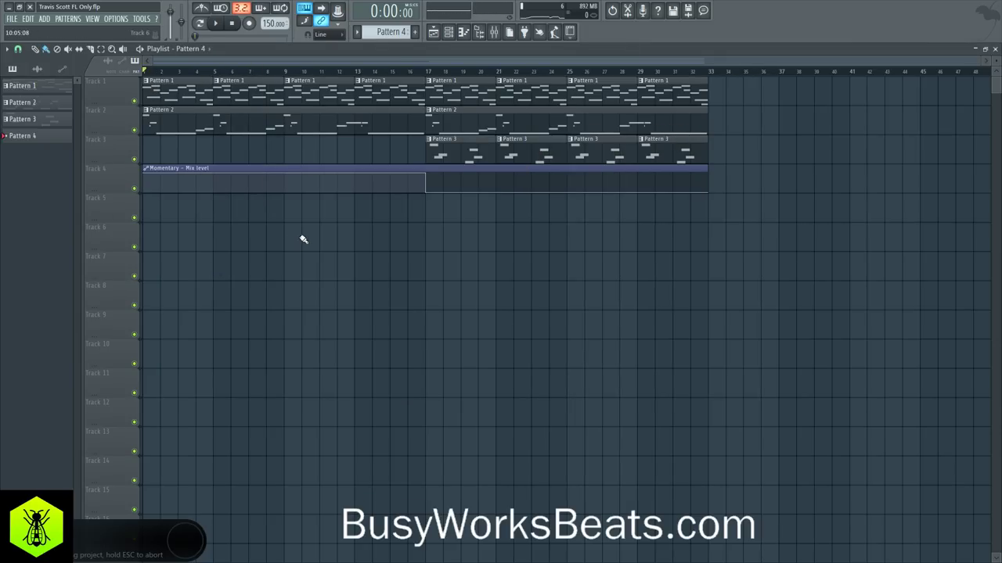
# Place a 16-bar Pattern 4 clip on Track 5 at bar 17 and set the playback loop over bars 17 to 24.
pyautogui.click(439, 208)
pyautogui.moveTo(447, 201); pyautogui.dragTo(649, 216)
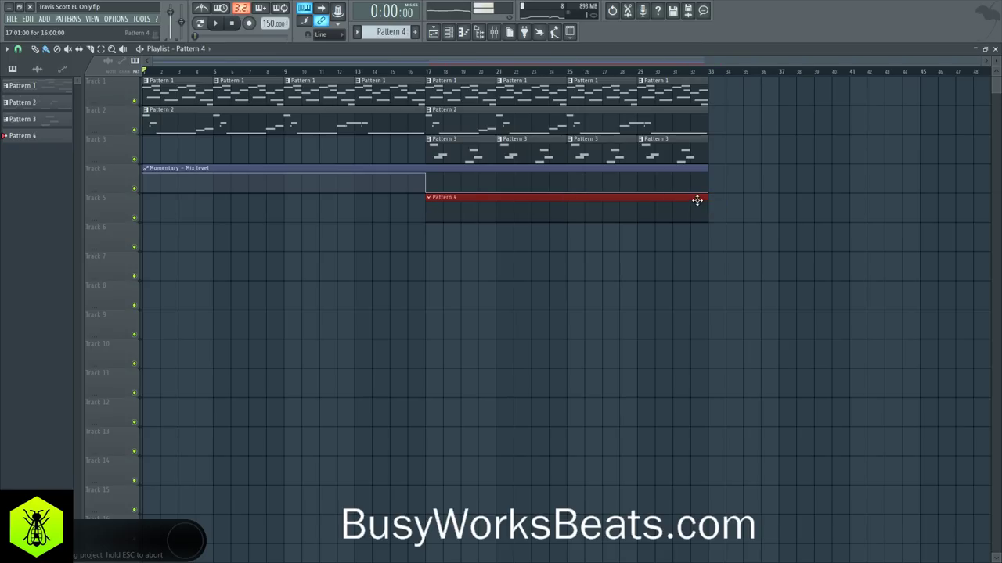
pyautogui.click(425, 70)
pyautogui.press('space')
pyautogui.press('space')
pyautogui.moveTo(429, 72); pyautogui.dragTo(567, 69)
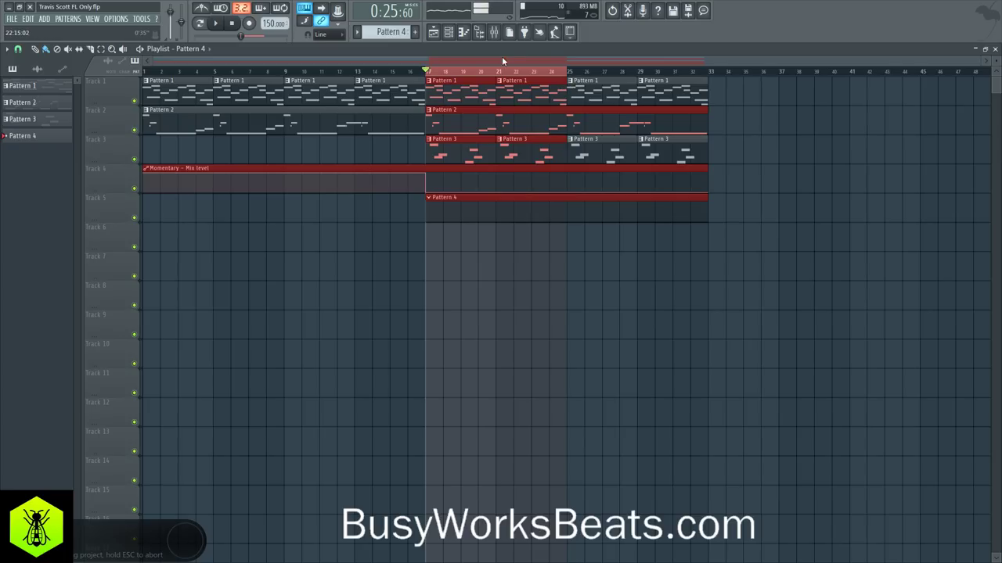
# Open the piano roll of the Strings Section channel and add an E5 note at the start of bar 1.
pyautogui.click(452, 35)
pyautogui.rightClick(93, 176)
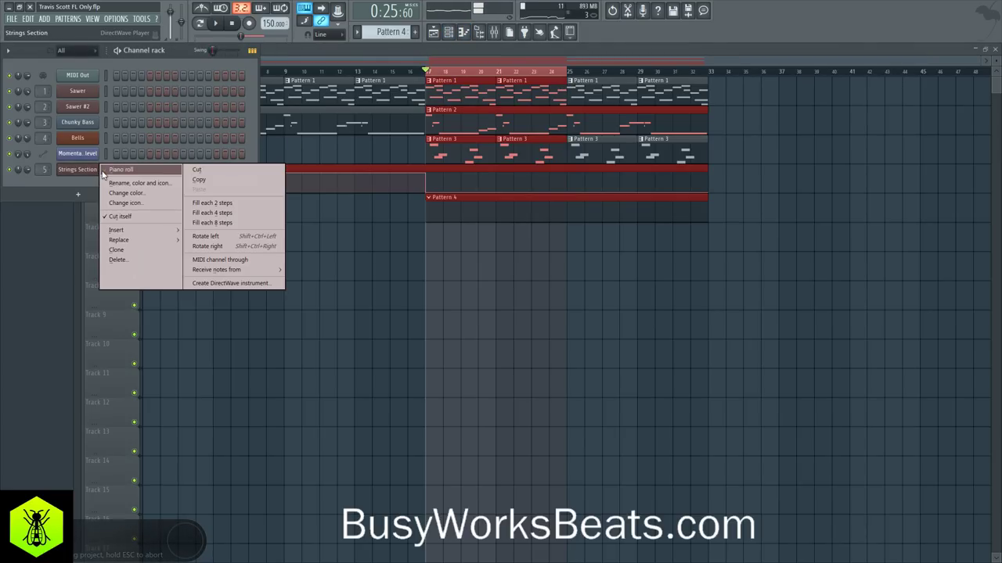
pyautogui.click(125, 170)
pyautogui.scroll(3, 31, 120)
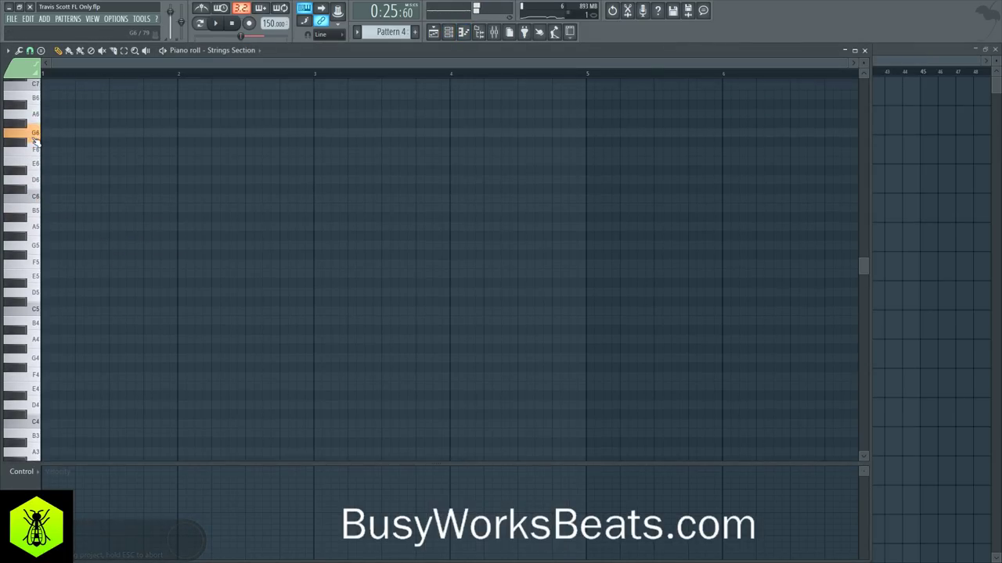
pyautogui.scroll(-3, 53, 196)
pyautogui.click(38, 228)
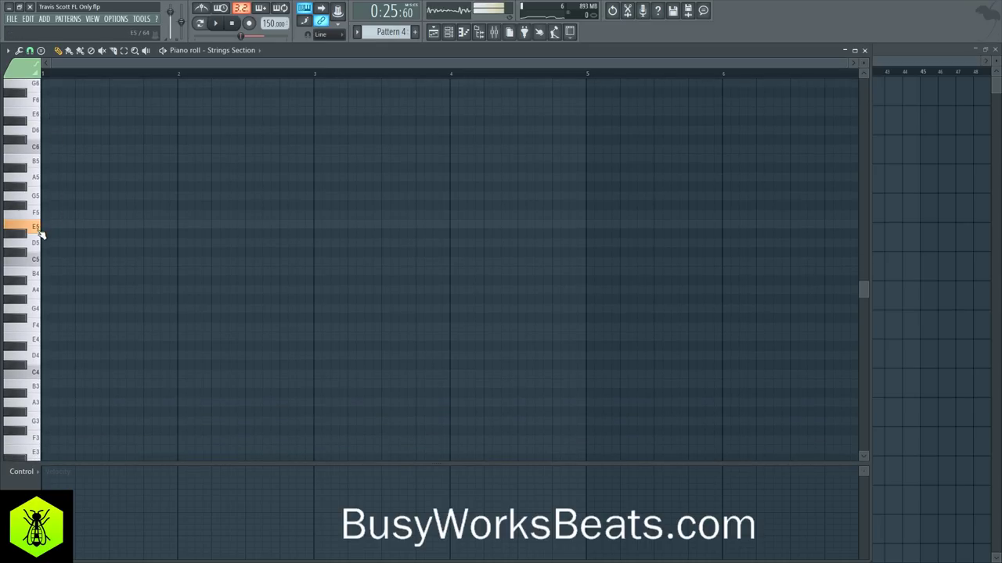
pyautogui.click(45, 227)
pyautogui.press('space')
pyautogui.press('space')
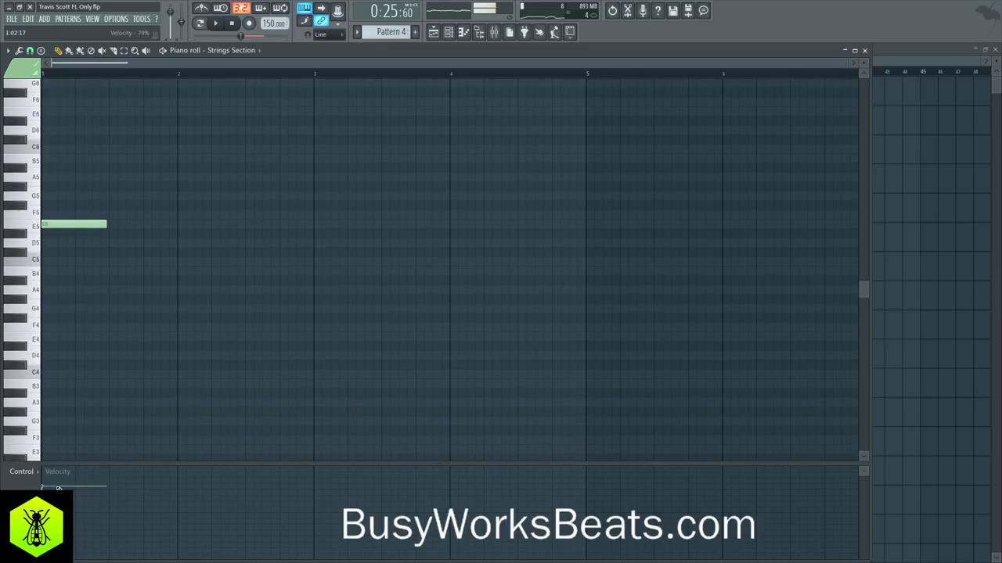
# Lengthen the E5 note to one full bar and audition it with the looped song.
pyautogui.press('space')
pyautogui.press('space')
pyautogui.click(58, 495)
pyautogui.press('space')
pyautogui.moveTo(104, 229); pyautogui.dragTo(178, 223)
pyautogui.press('space')
# Add half-bar notes G5 and F5 one after the other in bar 2 of the strings melody.
pyautogui.click(182, 176)
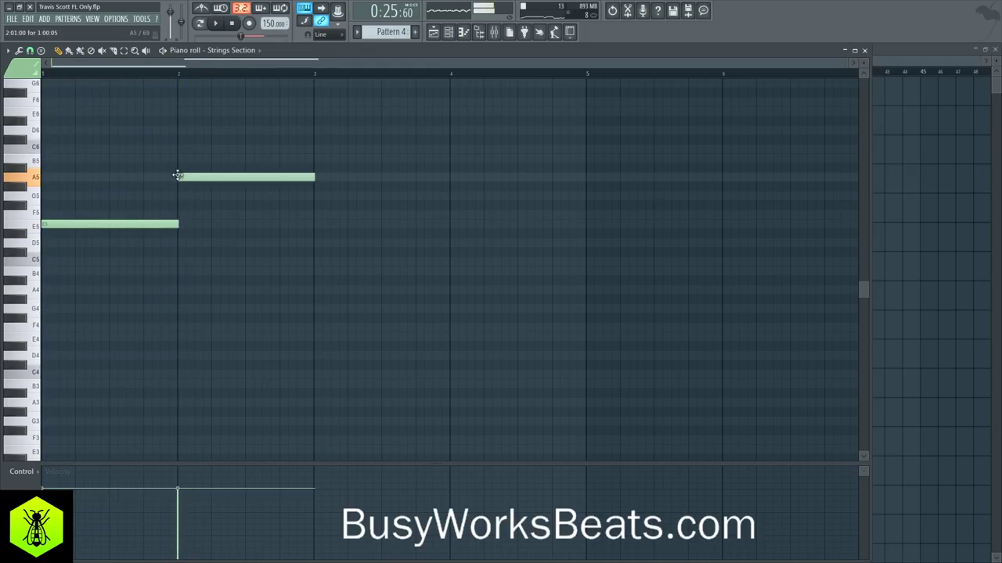
pyautogui.moveTo(178, 175); pyautogui.dragTo(177, 199)
pyautogui.moveTo(247, 213); pyautogui.dragTo(243, 213)
pyautogui.press('space')
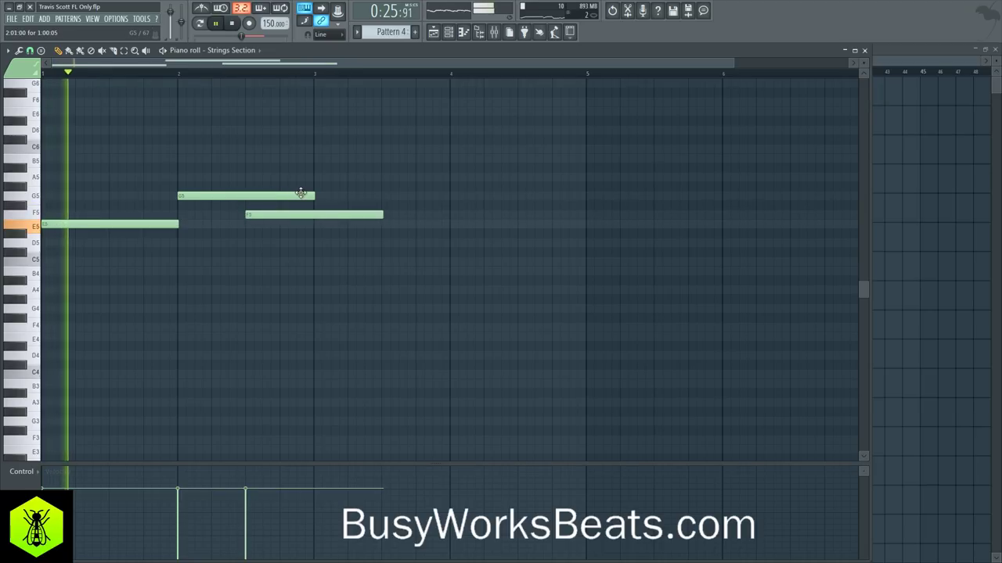
pyautogui.moveTo(311, 196); pyautogui.dragTo(247, 196)
pyautogui.moveTo(383, 214); pyautogui.dragTo(314, 211)
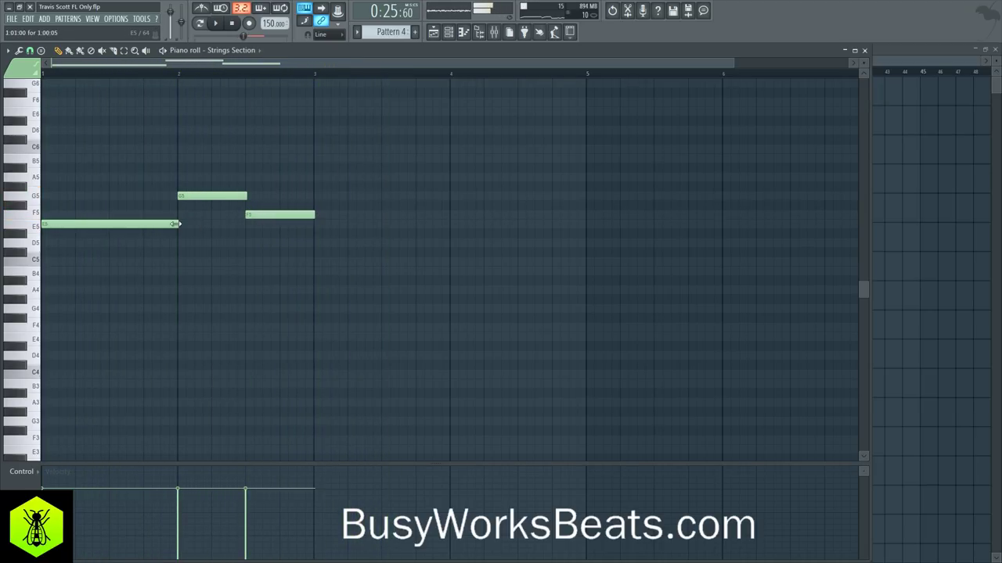
# Add an E5 note at bar 3 and stretch it to two bars, auditioning it with the beat.
pyautogui.click(314, 225)
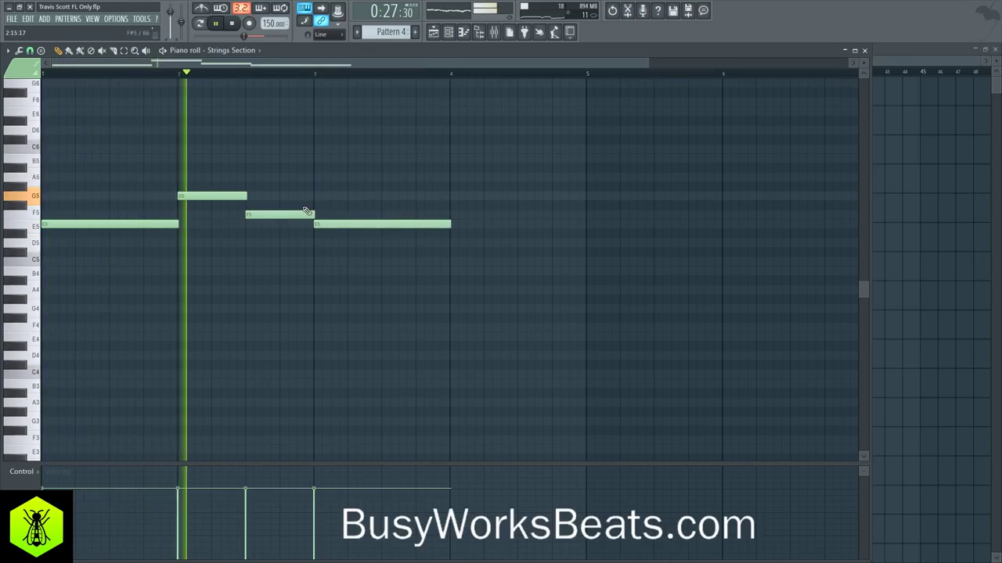
pyautogui.press('F9')
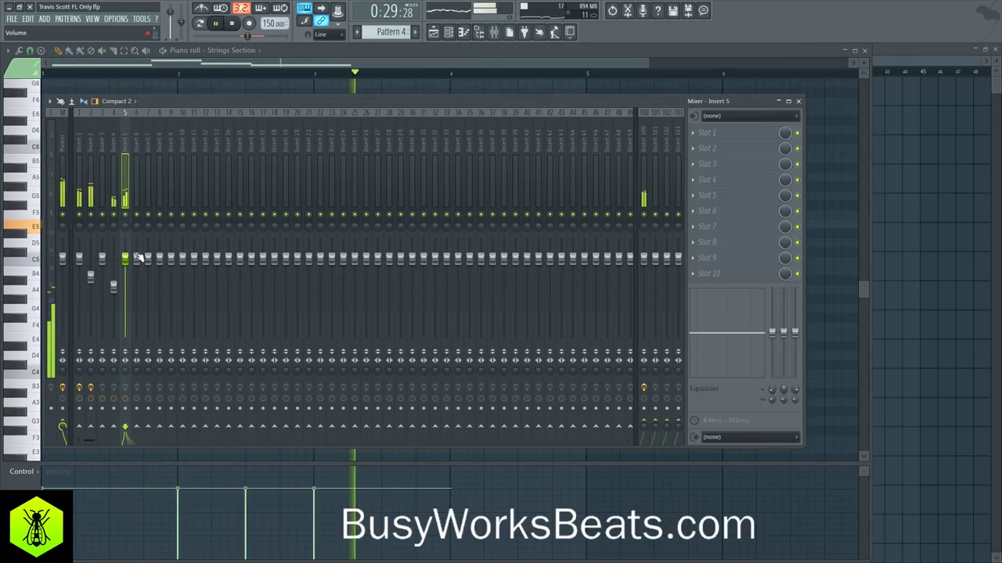
pyautogui.press('F9')
pyautogui.moveTo(452, 225); pyautogui.dragTo(584, 239)
pyautogui.press('space')
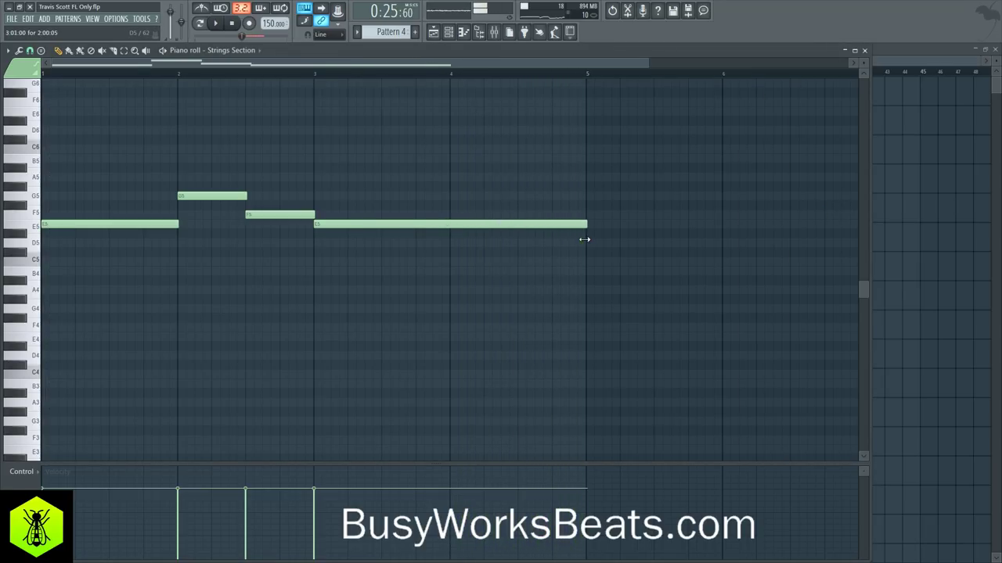
# Add C5 and A4 notes under the melody at bar 1 and stretch both to four bars.
pyautogui.click(54, 263)
pyautogui.click(49, 289)
pyautogui.press('space')
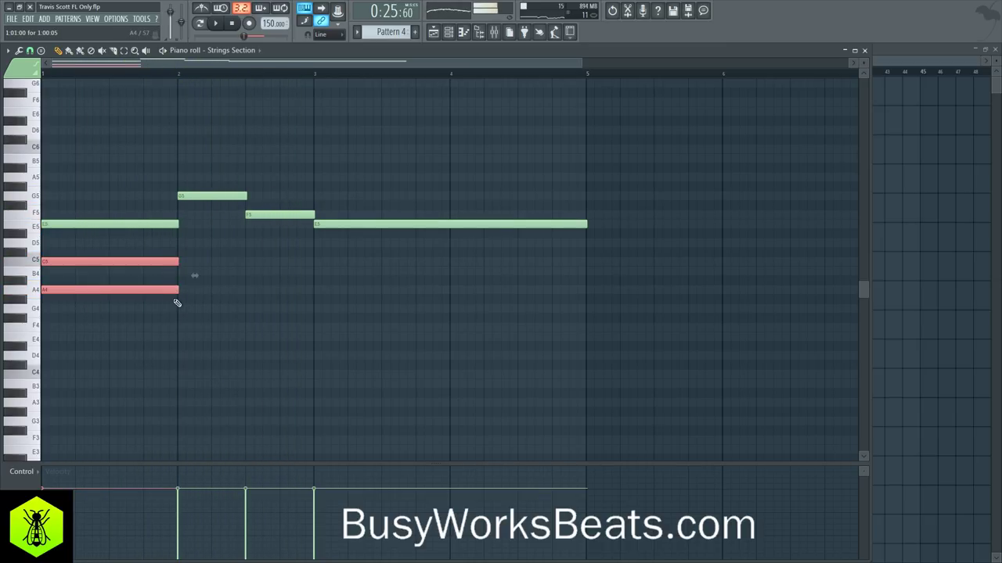
pyautogui.moveTo(176, 303); pyautogui.dragTo(584, 290)
pyautogui.press('space')
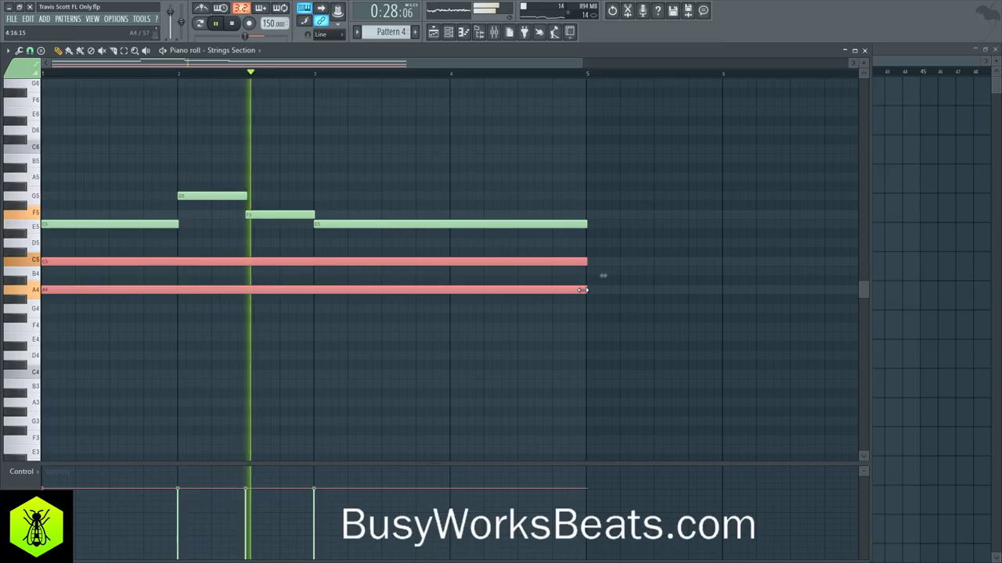
# Lower the velocity of the sustained C5 and A4 notes, deselect them and audition the strings.
pyautogui.press('space')
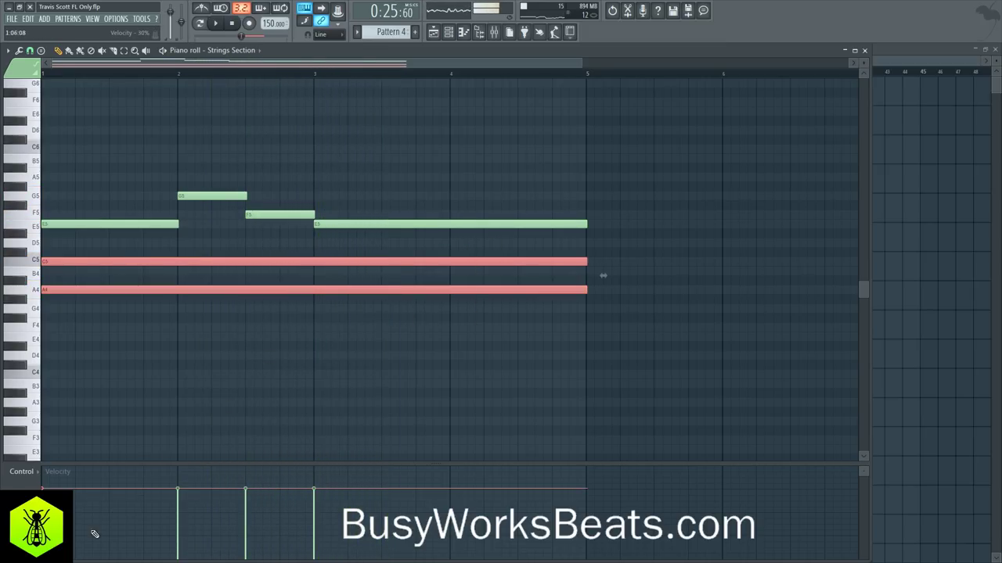
pyautogui.press('space')
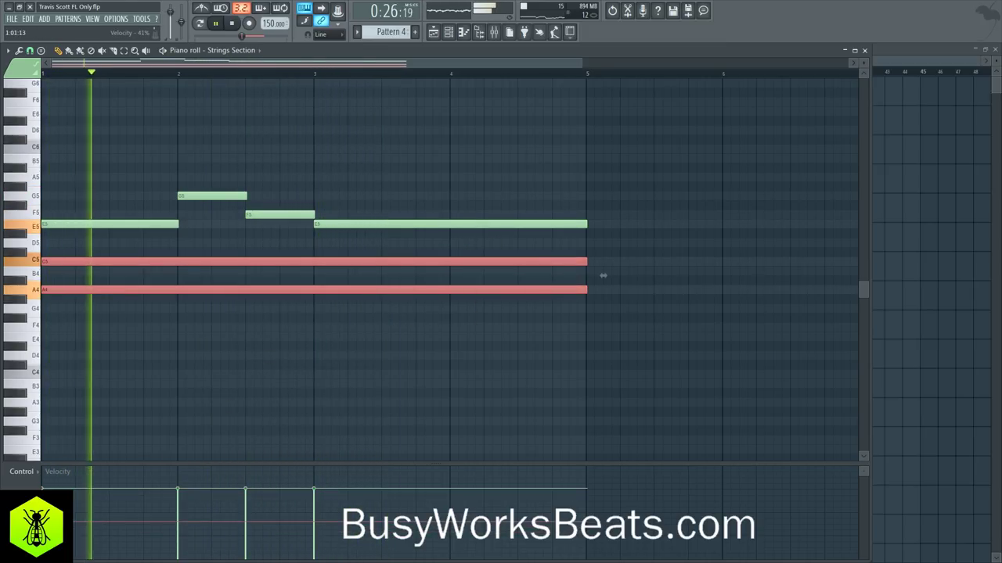
pyautogui.keyDown('ctrl'); pyautogui.click(149, 376); pyautogui.keyUp('ctrl')
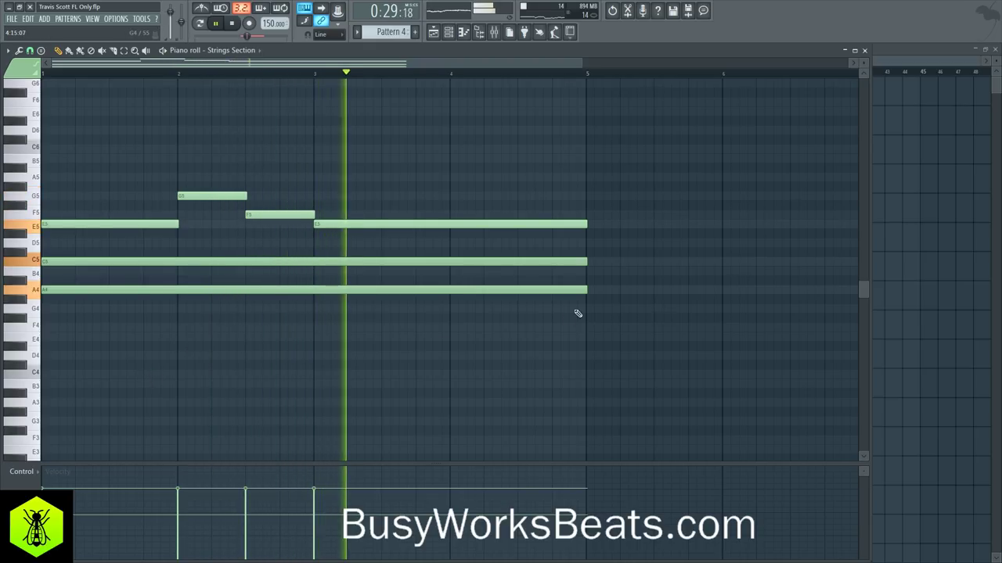
pyautogui.press('space')
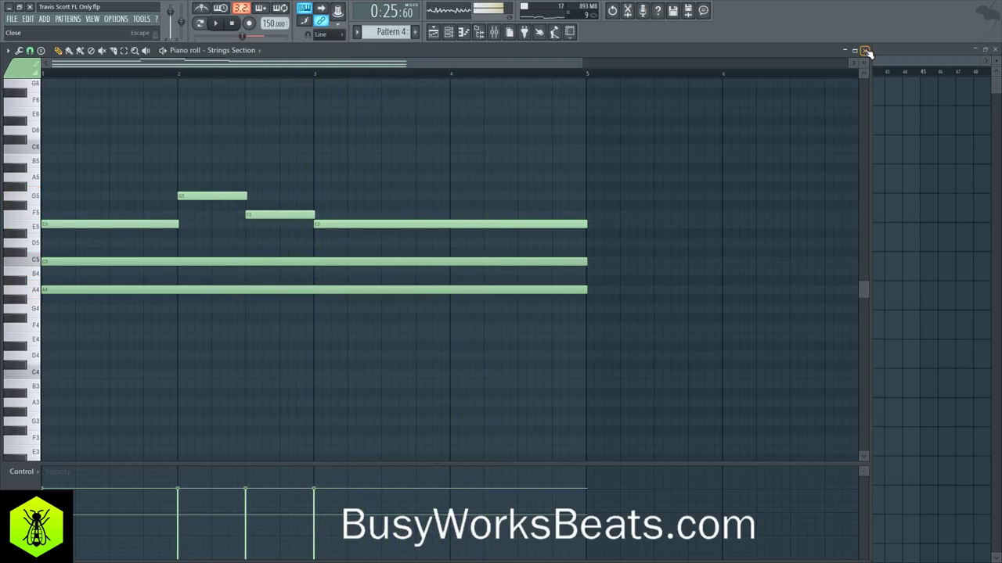
# Lower the volume of mixer Insert 5 for the strings and return to the Strings Section piano roll.
pyautogui.click(864, 50)
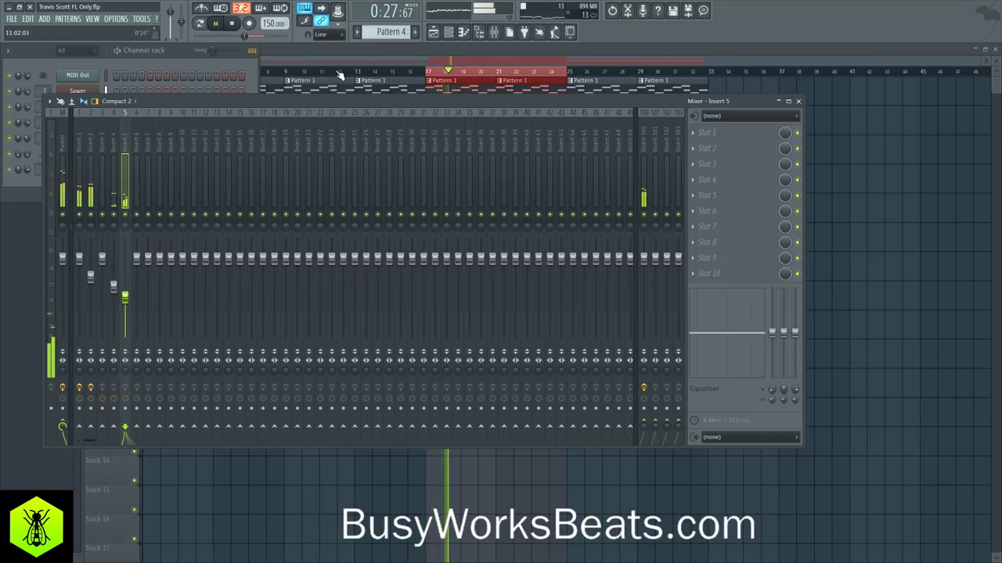
pyautogui.click(226, 58)
pyautogui.click(193, 175)
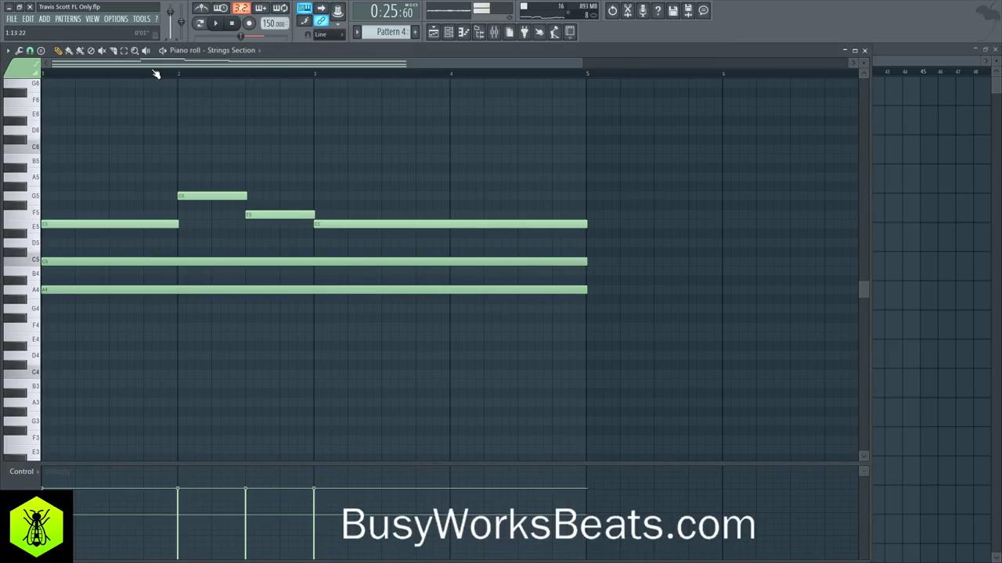
# Delete the G5, F5 and bar 3 E5 notes, and extend the first E5 to four bars.
pyautogui.scroll(-2, 156, 74)
pyautogui.moveTo(337, 163); pyautogui.dragTo(35, 351)
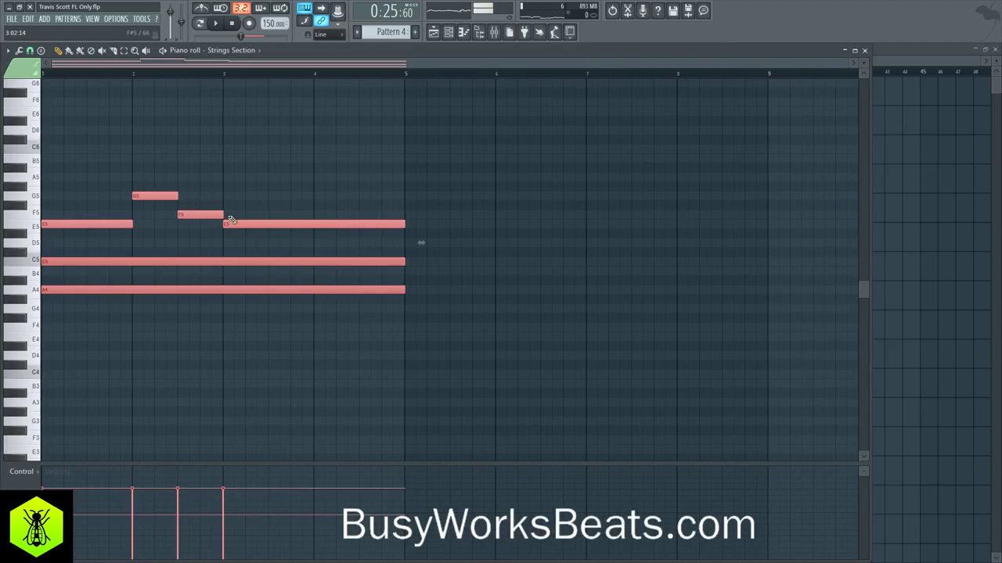
pyautogui.rightClick(144, 180)
pyautogui.rightClick(155, 196)
pyautogui.rightClick(201, 214)
pyautogui.rightClick(270, 225)
pyautogui.moveTo(133, 223); pyautogui.dragTo(403, 228)
pyautogui.press('space')
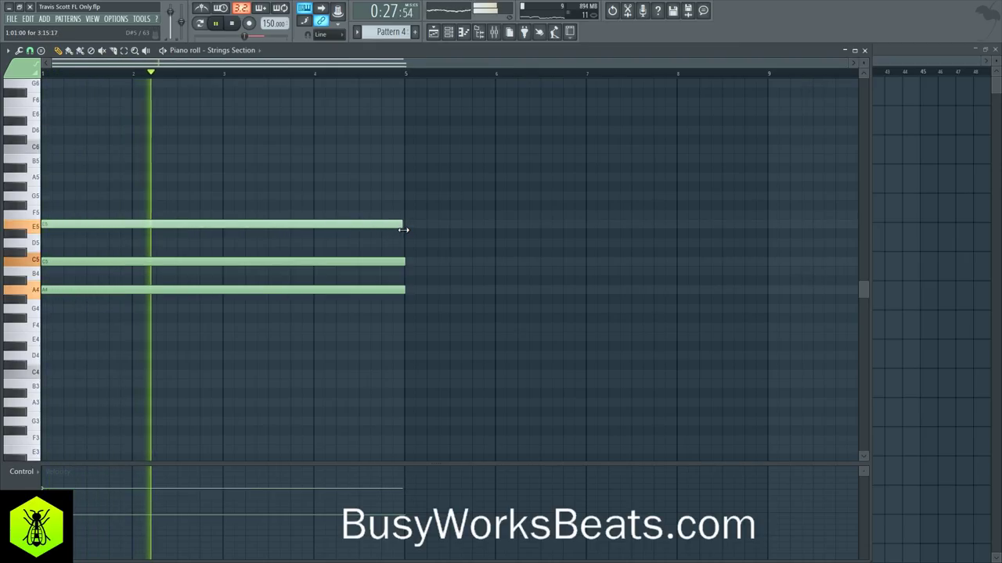
# Select all three sustained string notes, trim them to end at bar 5, and close the piano roll.
pyautogui.hotkey('ctrl', 'a')
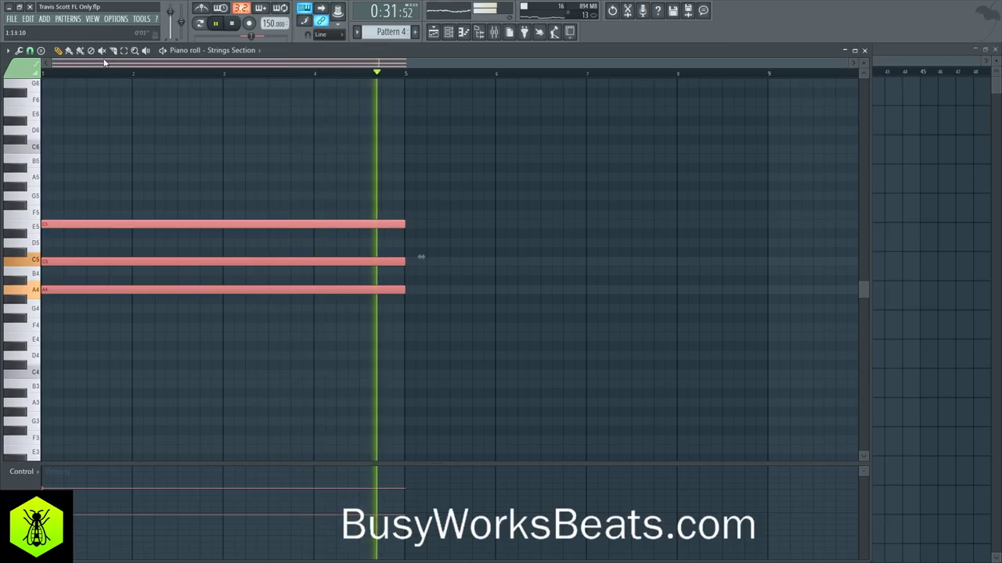
pyautogui.press('space')
pyautogui.moveTo(405, 294); pyautogui.dragTo(406, 296)
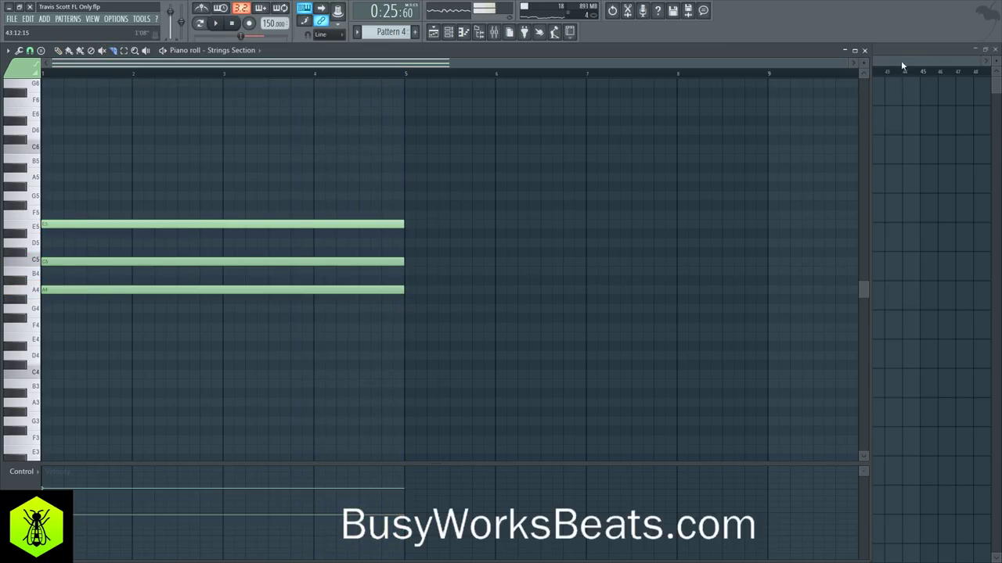
pyautogui.click(865, 51)
# Arrange the Pattern 4 string clips on Track 5 to fill bars 17 to 32, deselect them and audition from bar 17.
pyautogui.press('space')
pyautogui.press('space')
pyautogui.moveTo(707, 206)
pyautogui.mouseDown()
pyautogui.moveTo(496, 208)
pyautogui.moveTo(477, 219)
pyautogui.moveTo(624, 210)
pyautogui.moveTo(615, 210)
pyautogui.mouseUp()
pyautogui.click(500, 214)
pyautogui.press('space')
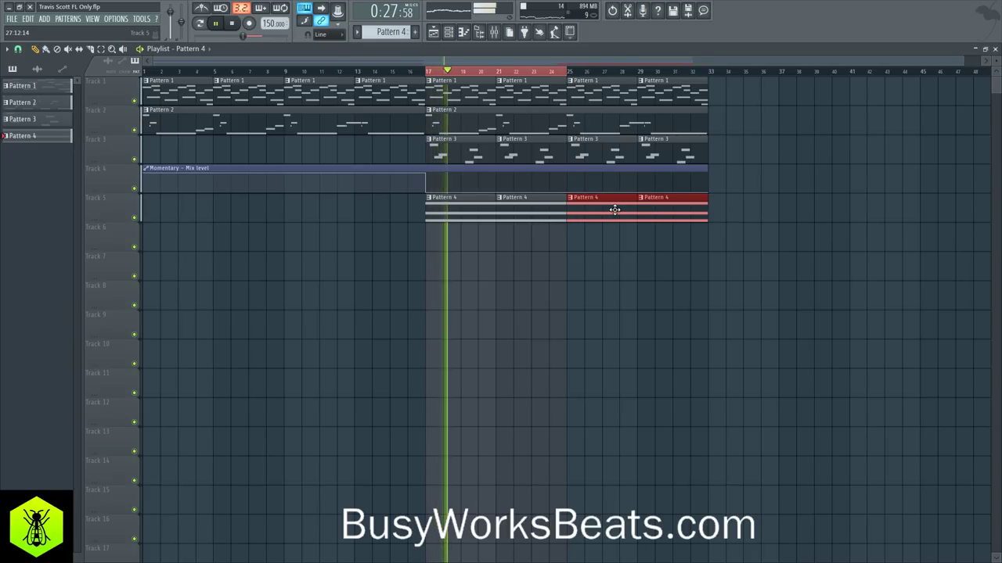
pyautogui.keyDown('ctrl'); pyautogui.click(614, 256); pyautogui.keyUp('ctrl')
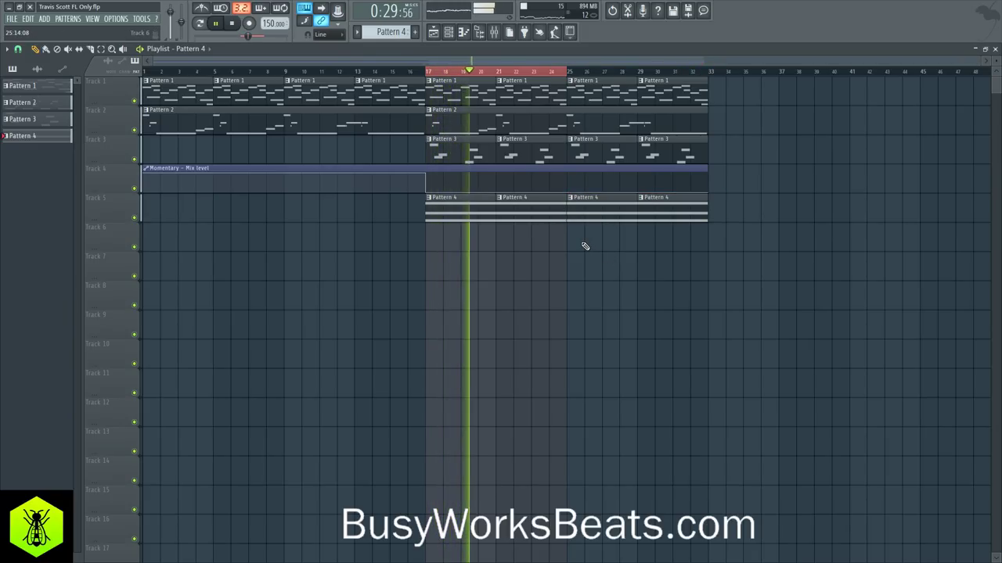
# Save the project, move the four Pattern 3 clips on Track 3 to start at bar 1, and clear the time selection.
pyautogui.hotkey('ctrl', 's')
pyautogui.press('space')
pyautogui.moveTo(457, 138); pyautogui.dragTo(665, 155)
pyautogui.moveTo(628, 144); pyautogui.dragTo(346, 143)
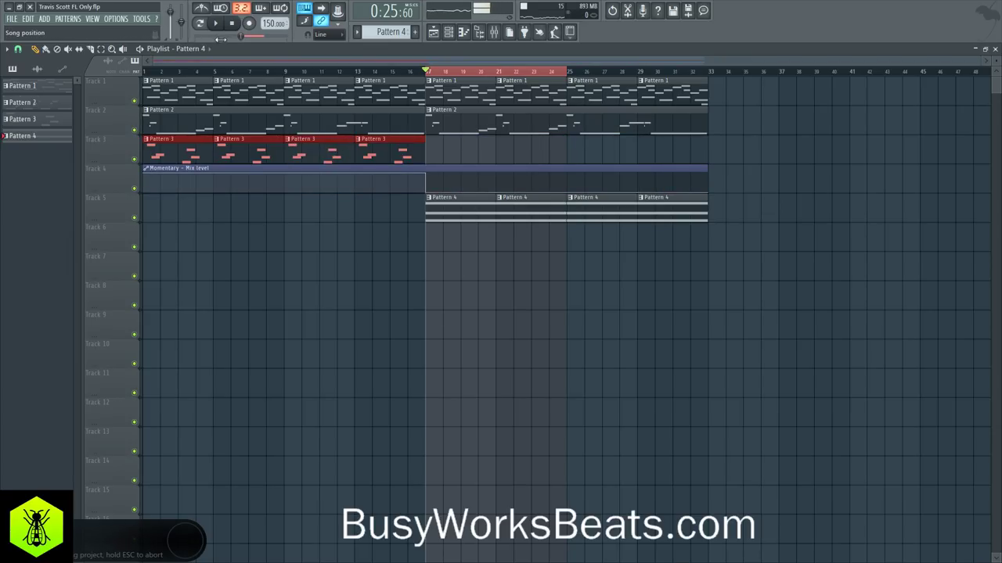
pyautogui.keyDown('ctrl'); pyautogui.click(244, 72); pyautogui.keyUp('ctrl')
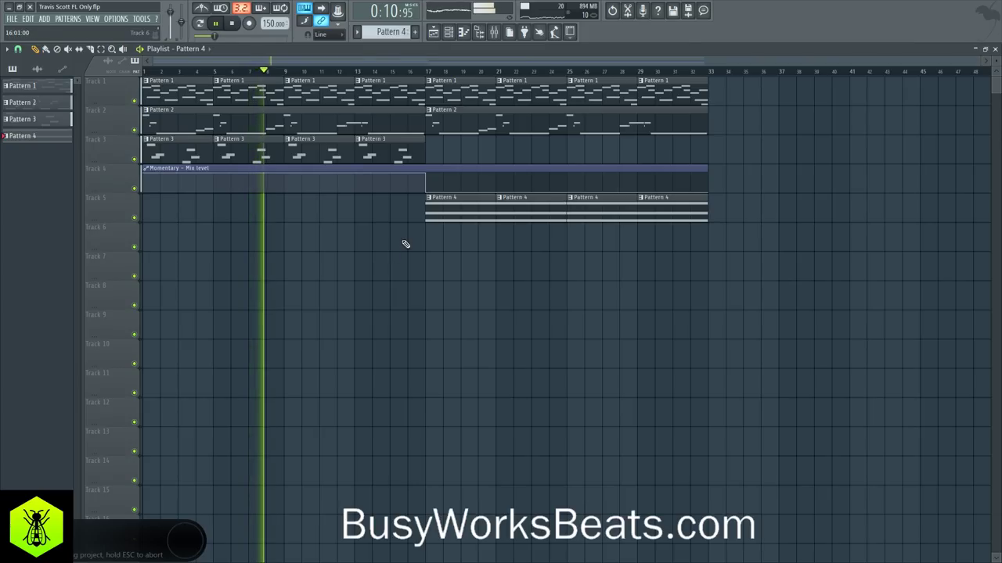
# Bypass the Guess again effect on the Microphone mixer track and load Pitcher into its fourth effect slot.
pyautogui.click(450, 34)
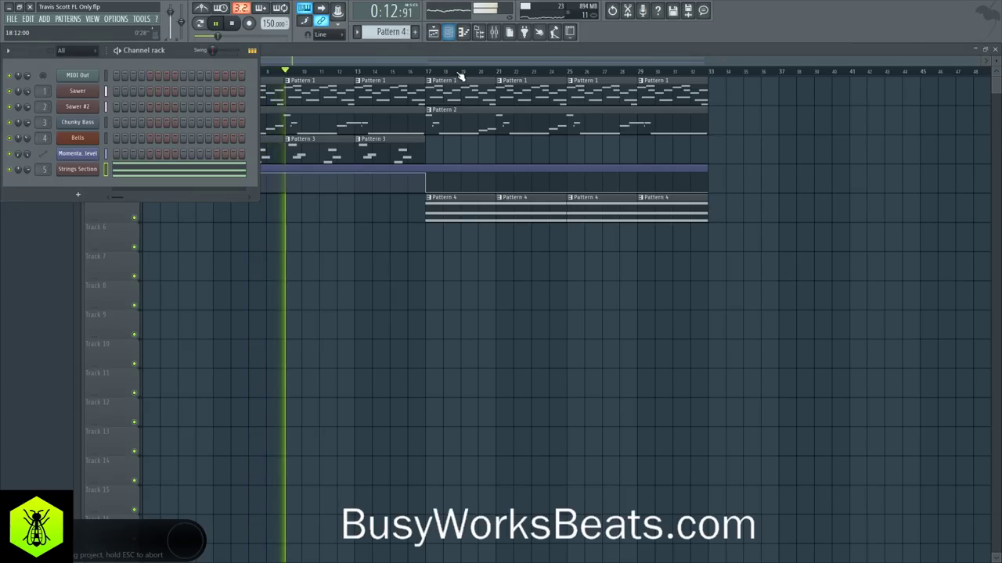
pyautogui.click(493, 32)
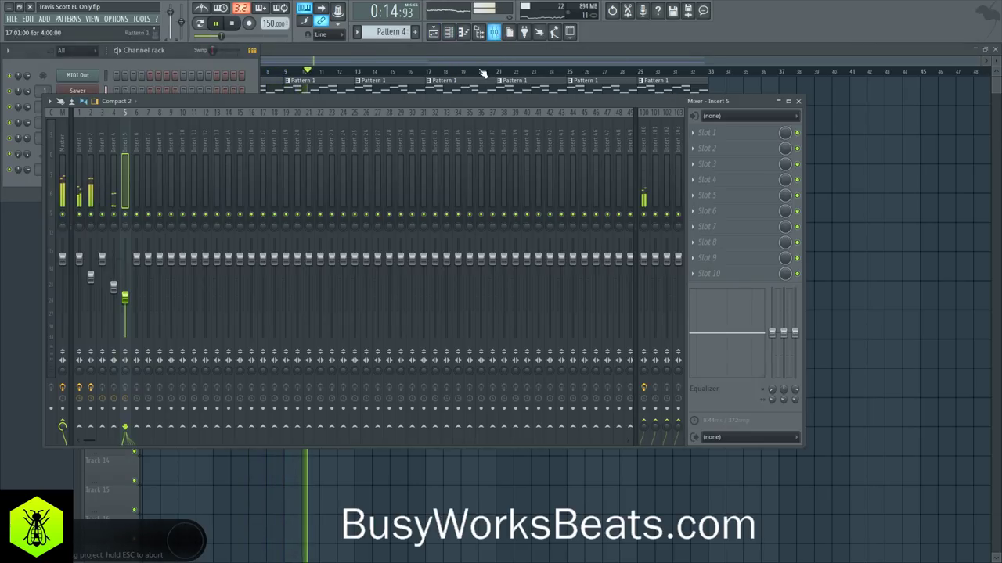
pyautogui.click(524, 143)
pyautogui.press('space')
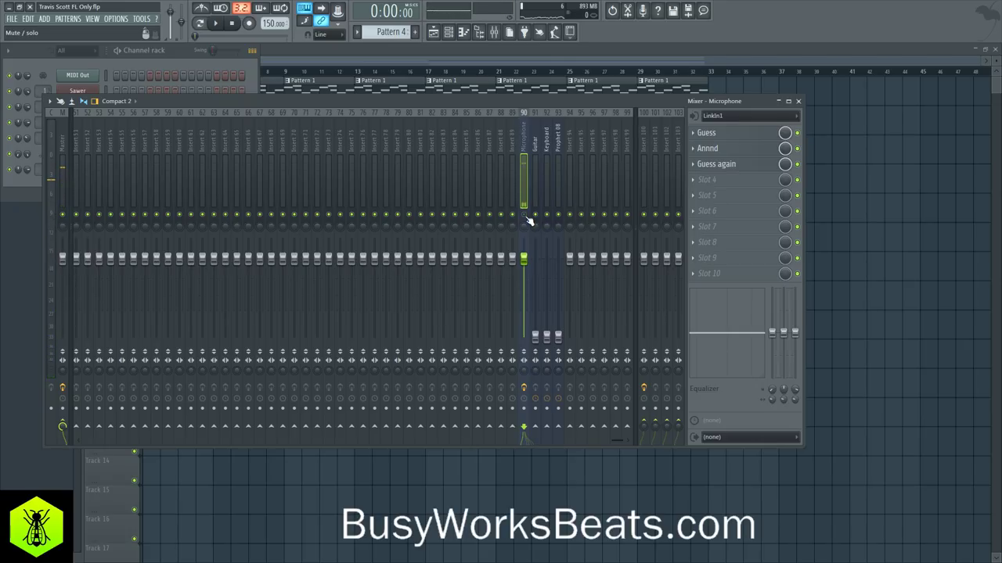
pyautogui.click(799, 165)
pyautogui.click(733, 181)
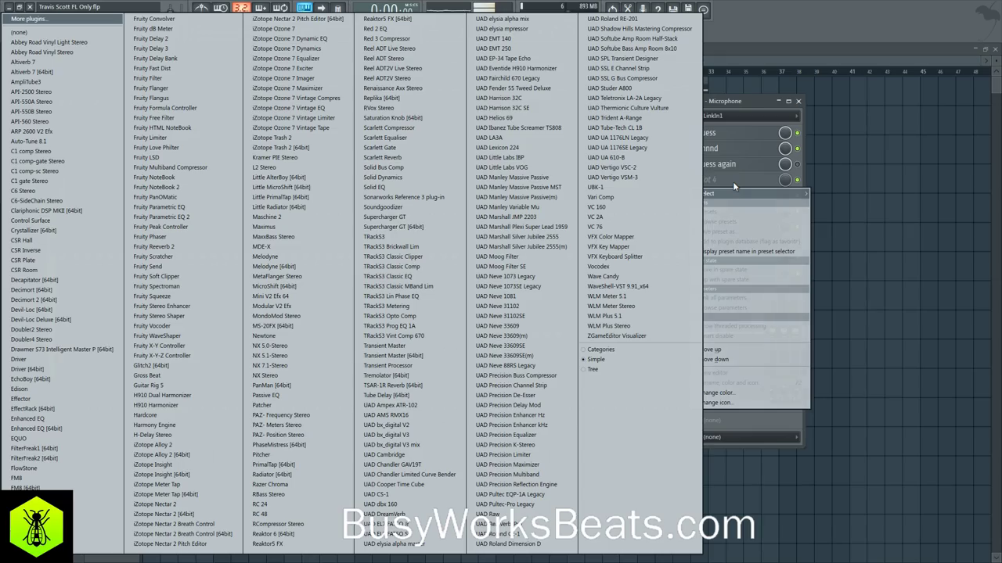
pyautogui.click(281, 455)
pyautogui.moveTo(181, 110); pyautogui.dragTo(364, 136)
# Examine the melody notes of Pattern 1 and Pattern 2 in the Sawer piano roll to determine the beat's key.
pyautogui.click(187, 56)
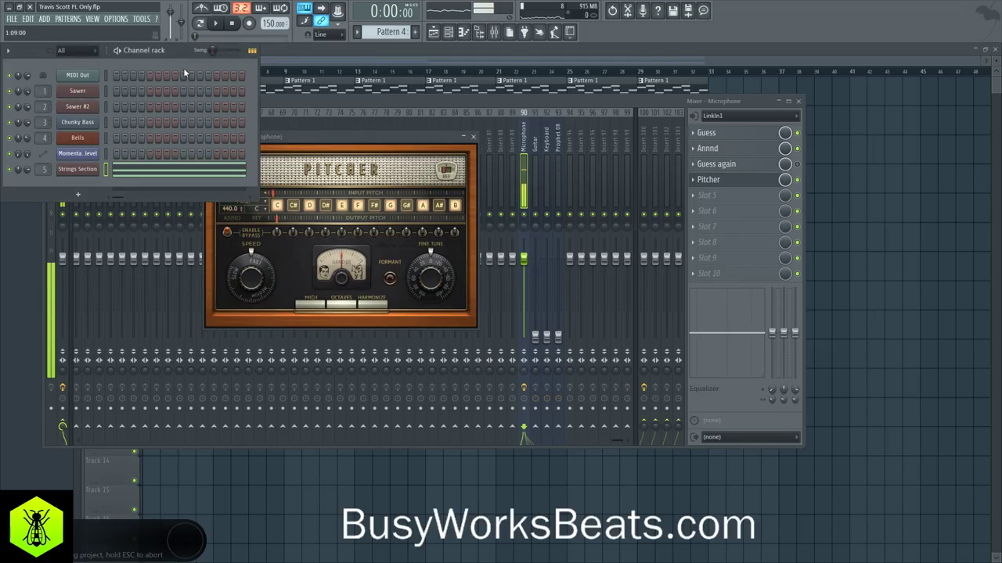
pyautogui.scroll(3, 400, 32)
pyautogui.click(179, 93)
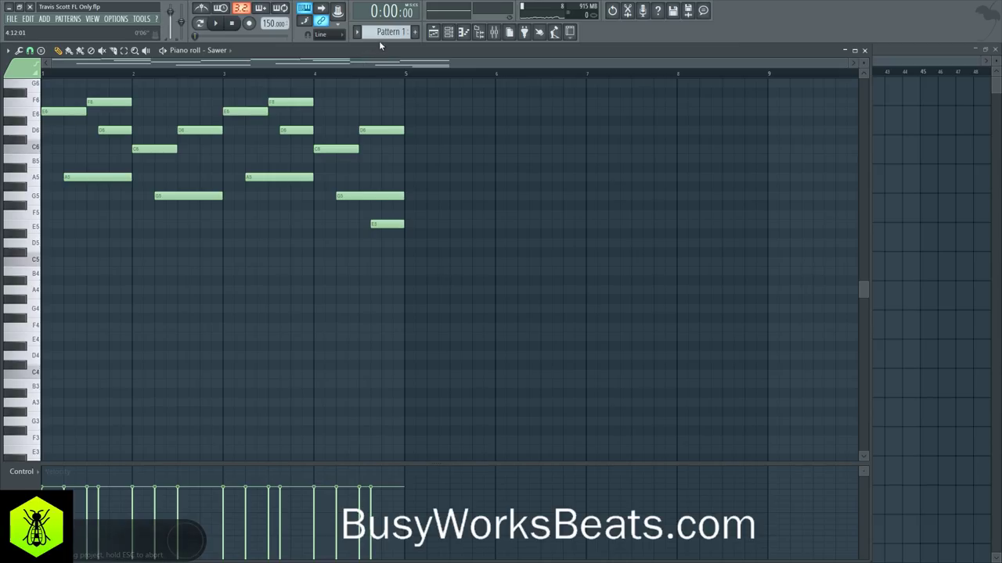
pyautogui.scroll(-1, 391, 32)
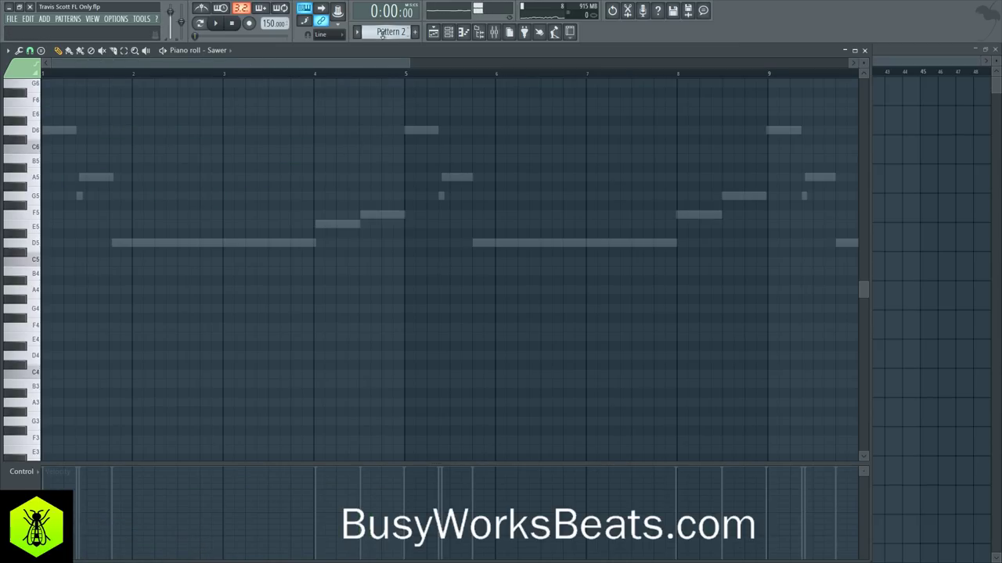
pyautogui.click(863, 50)
# Set Pitcher's minimum frequency to 25 Hz, limit its notes to C, D, E, F, G, A and B, and enable Formant.
pyautogui.moveTo(398, 144); pyautogui.dragTo(423, 144)
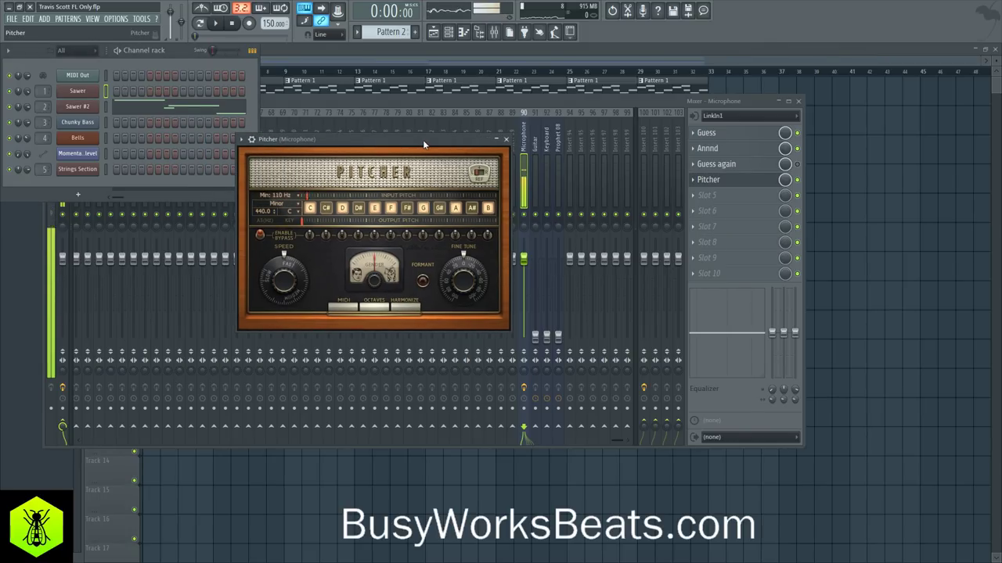
pyautogui.click(300, 193)
pyautogui.click(314, 223)
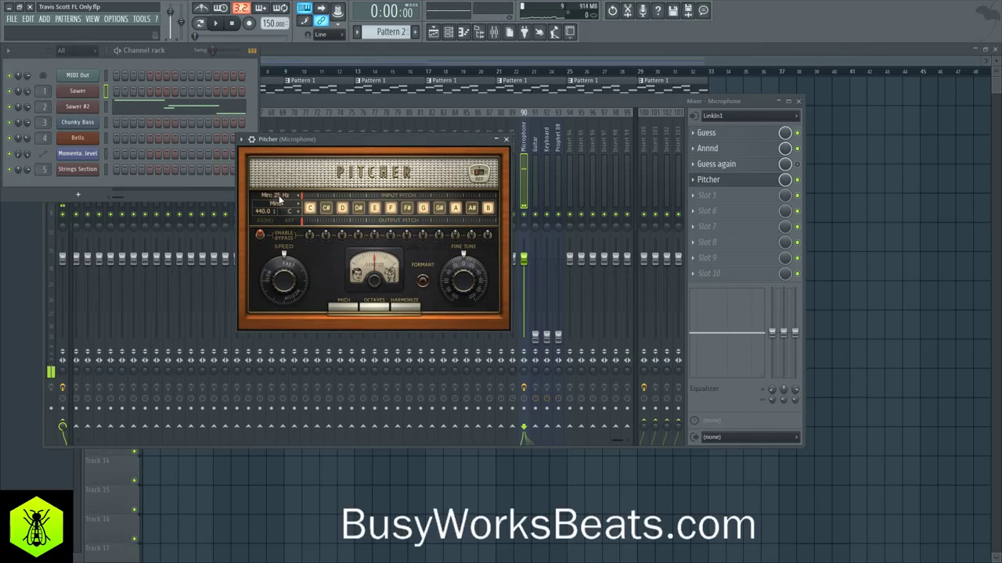
pyautogui.click(291, 195)
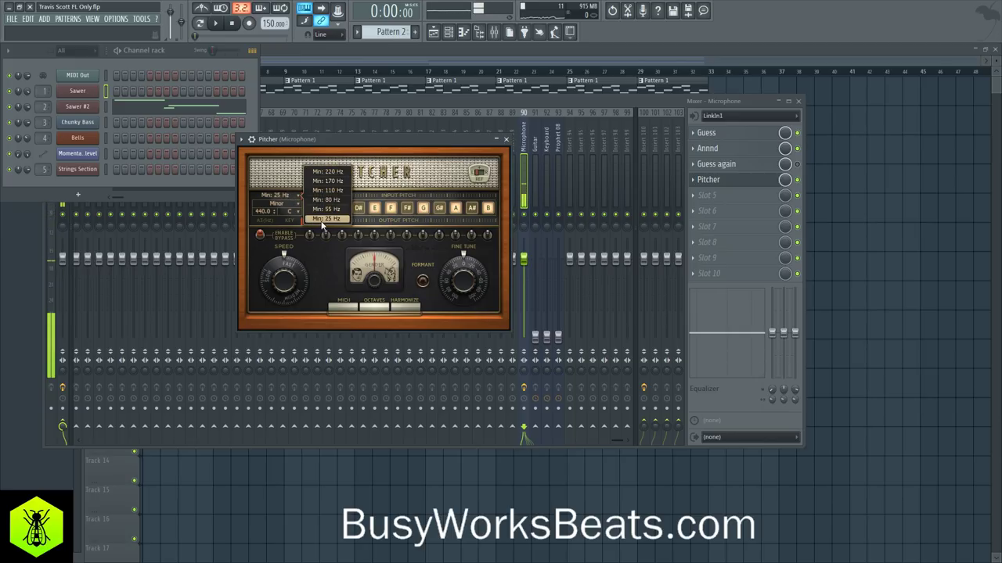
pyautogui.click(320, 220)
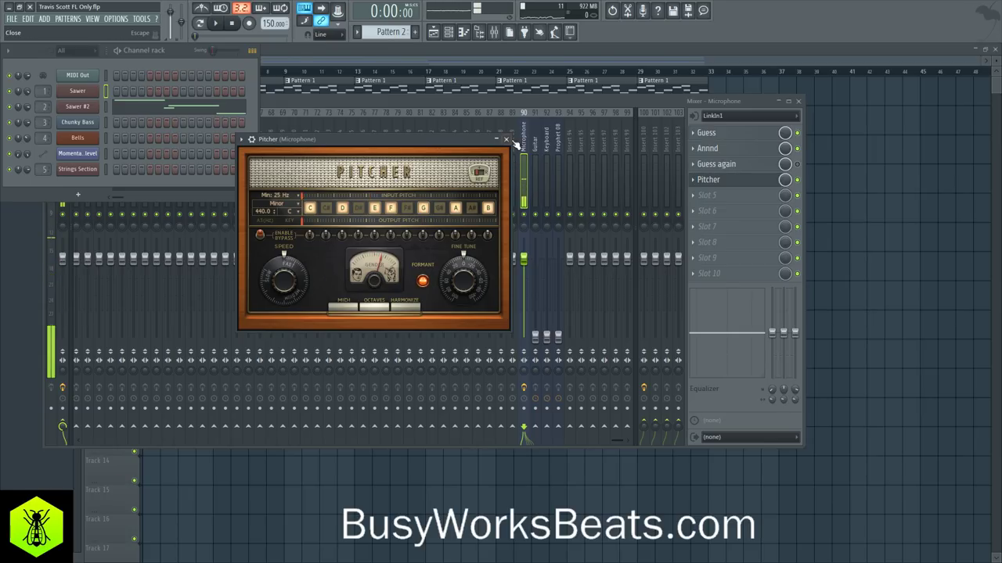
pyautogui.click(506, 140)
# Play the full arrangement and check the Microphone track's Pitcher effect and levels in the mixer.
pyautogui.click(755, 181)
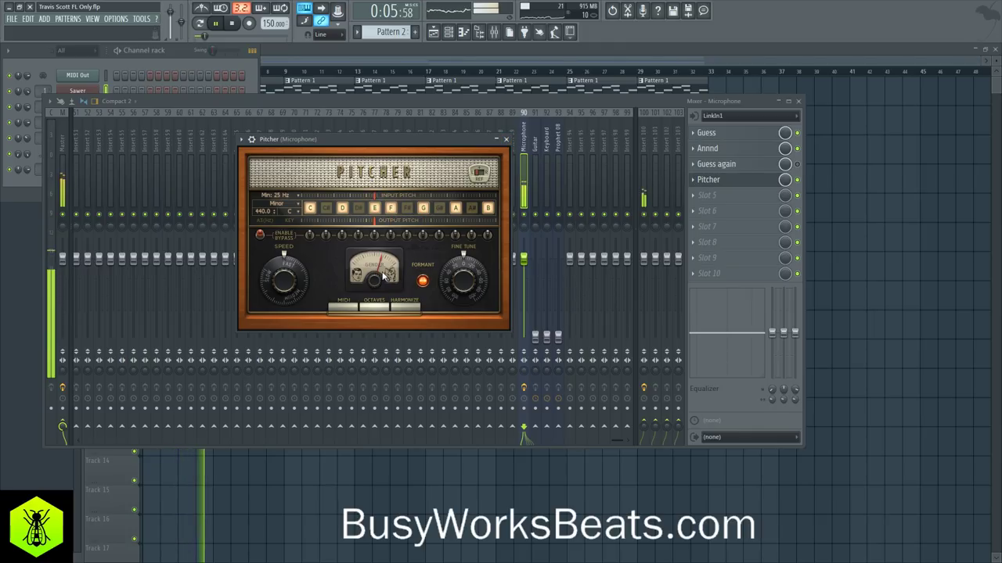
pyautogui.click(506, 140)
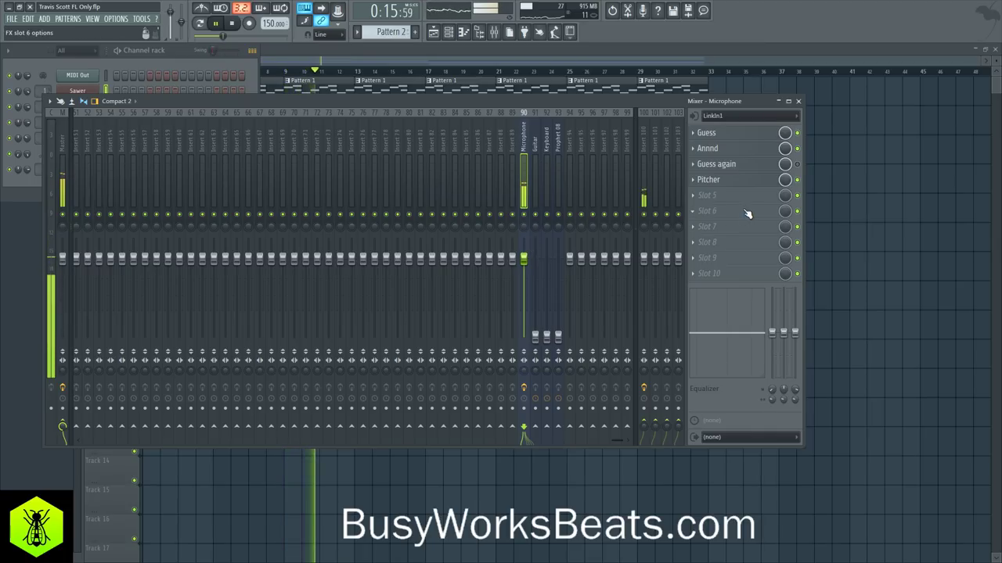
pyautogui.rightClick(870, 208)
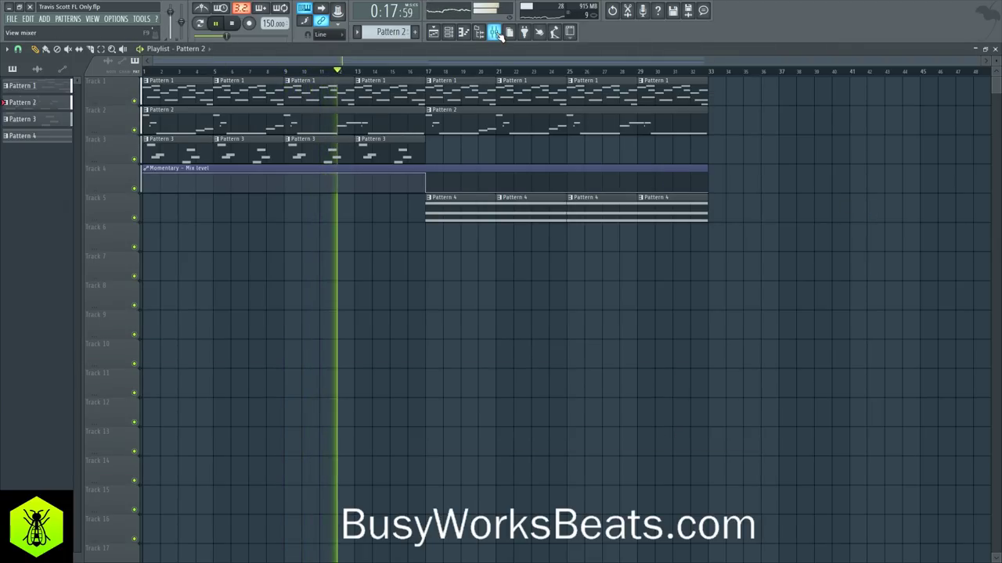
pyautogui.click(497, 34)
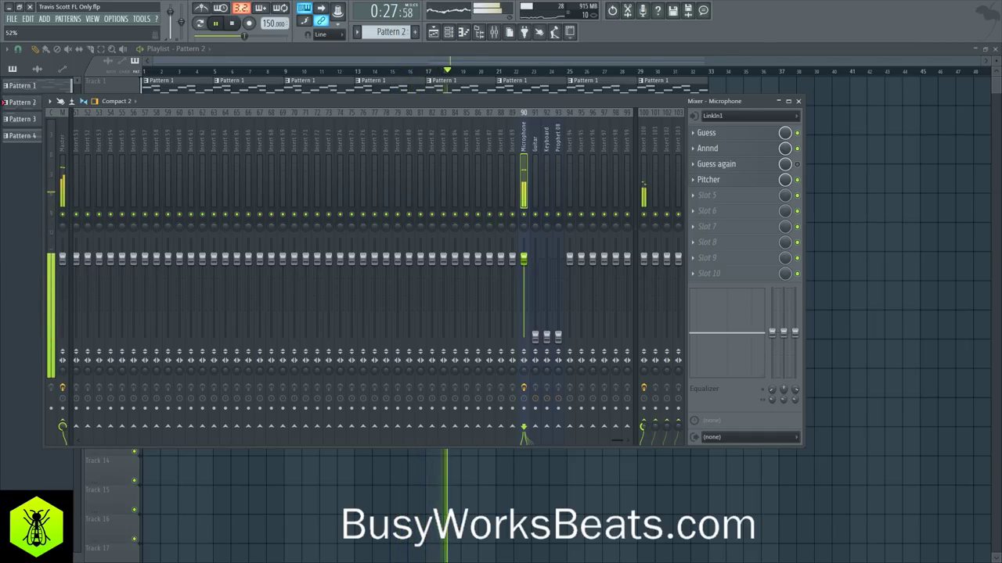
pyautogui.press('F9')
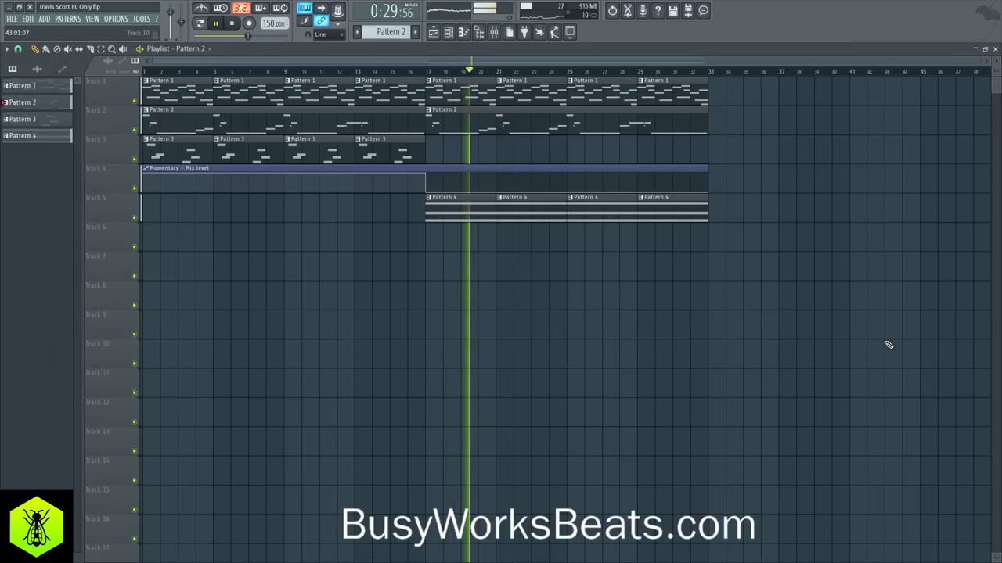
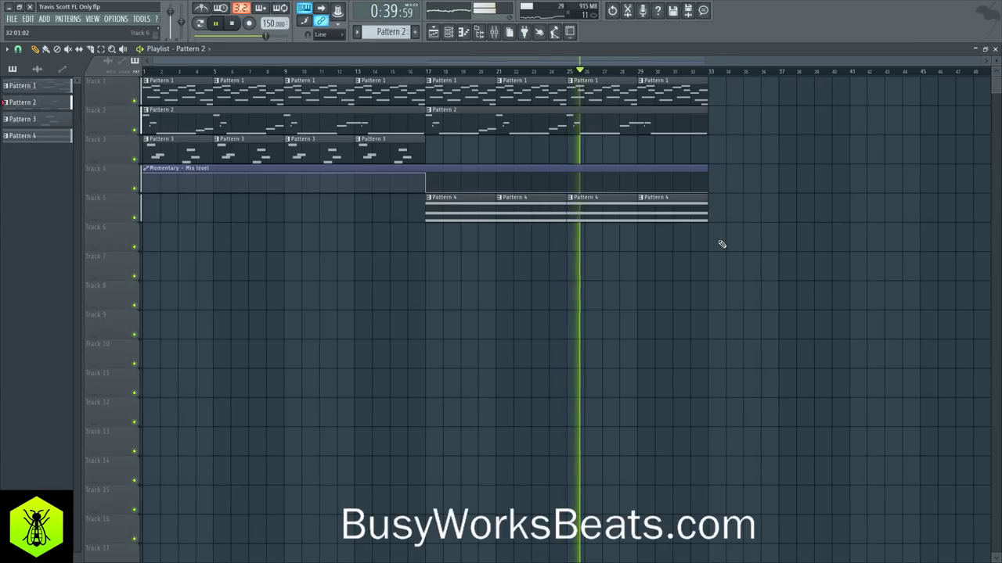
pyautogui.click(495, 32)
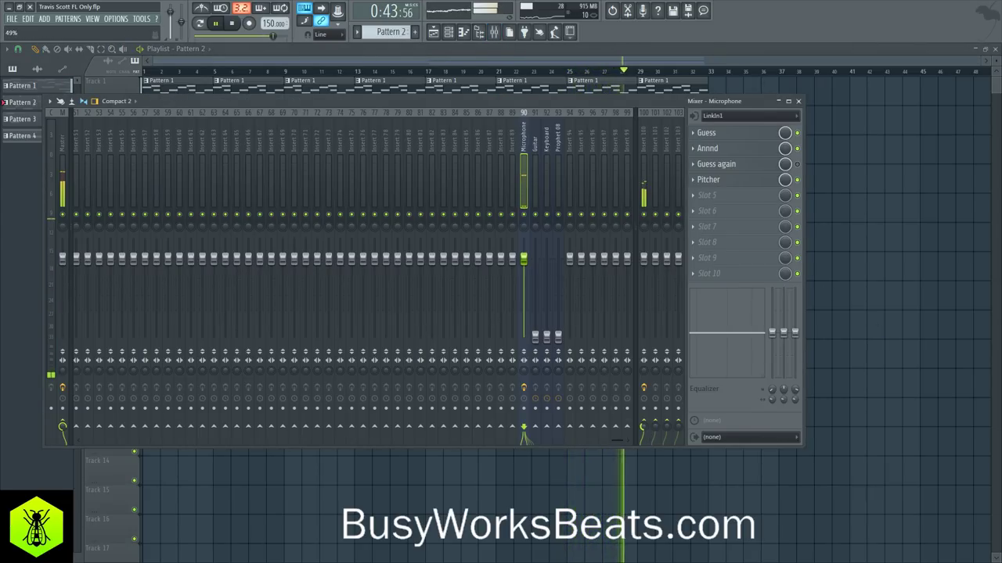
pyautogui.press('F9')
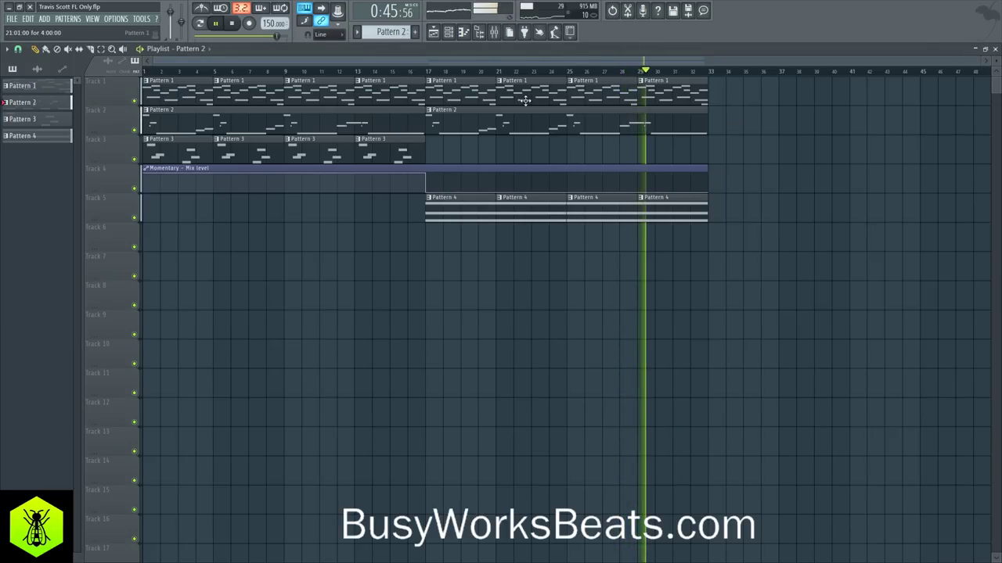
# Bypass Pitcher on the Microphone track, turn the Guess again effect back on and close the mixer.
pyautogui.press('F9')
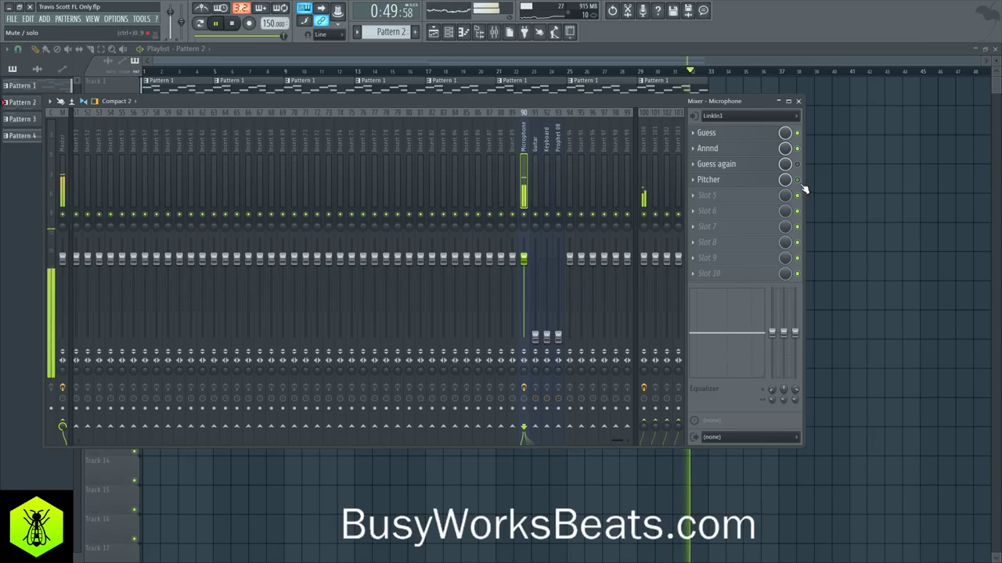
pyautogui.press('F9')
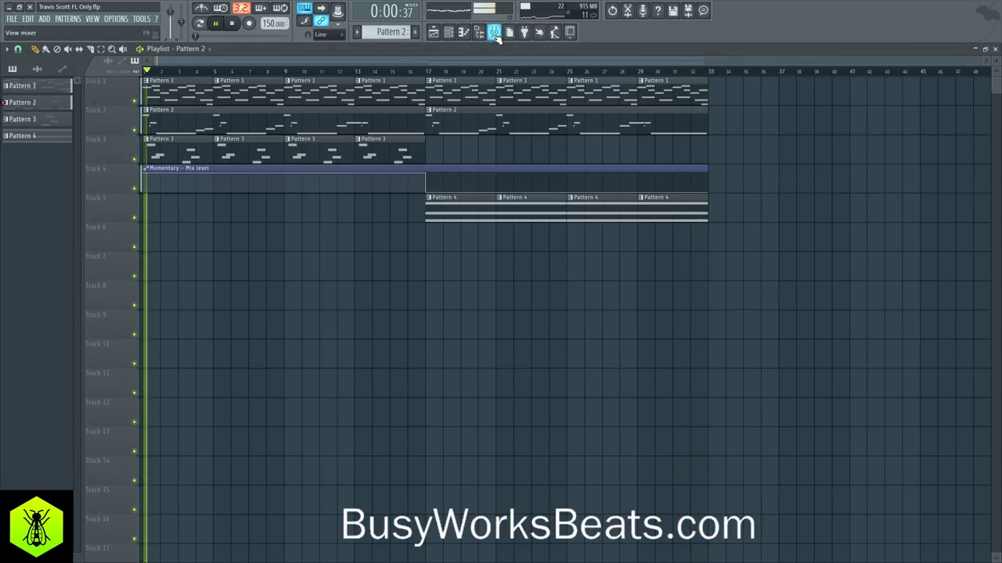
pyautogui.press('F9')
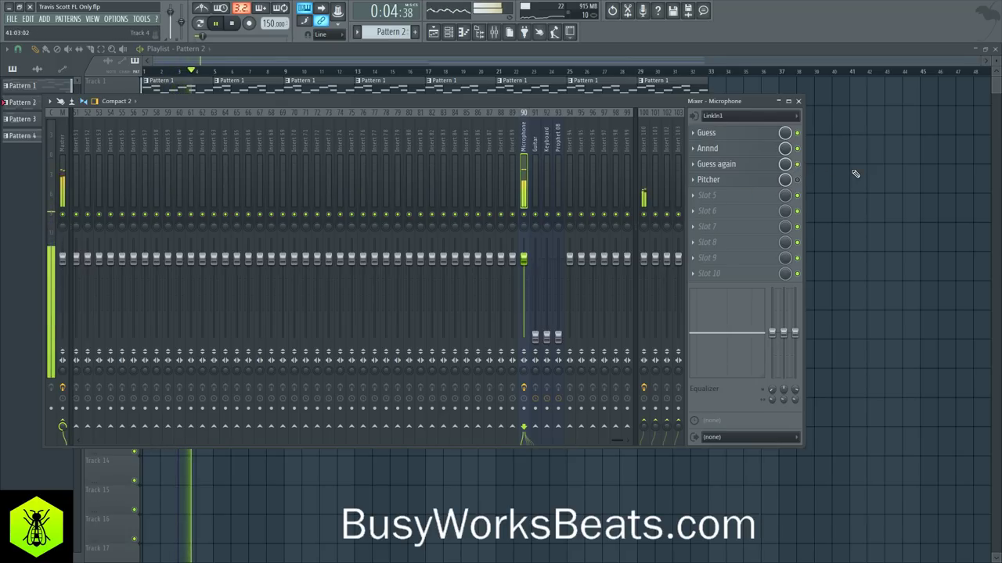
pyautogui.click(798, 101)
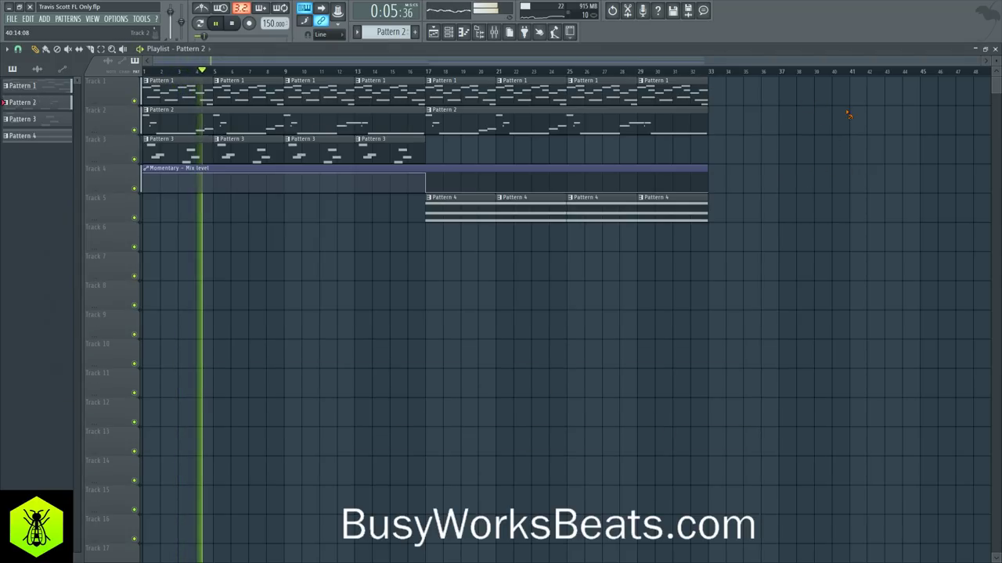
# Show the sample browser and expand the Drums folder inside Packs to list its drum categories.
pyautogui.click(447, 32)
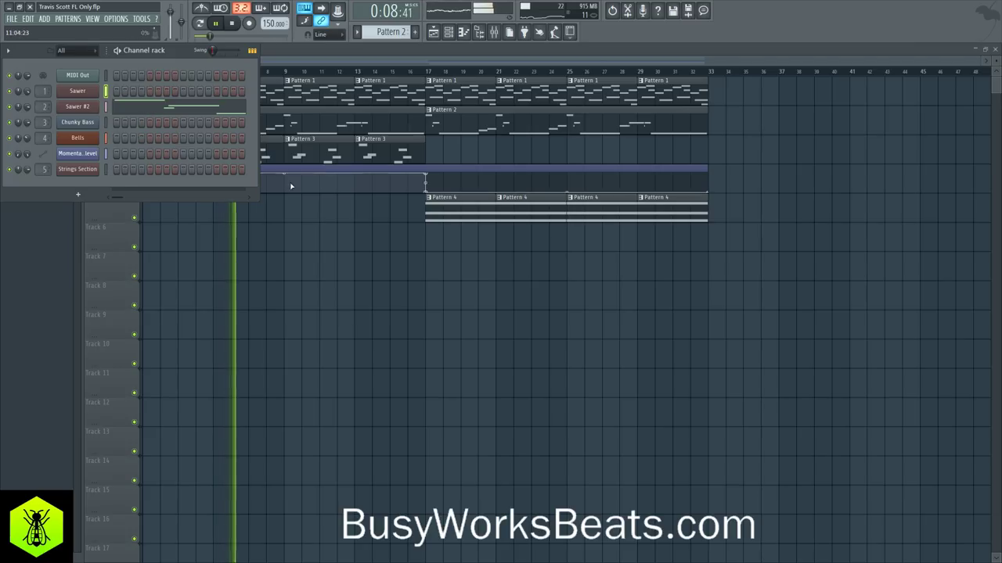
pyautogui.press('F6')
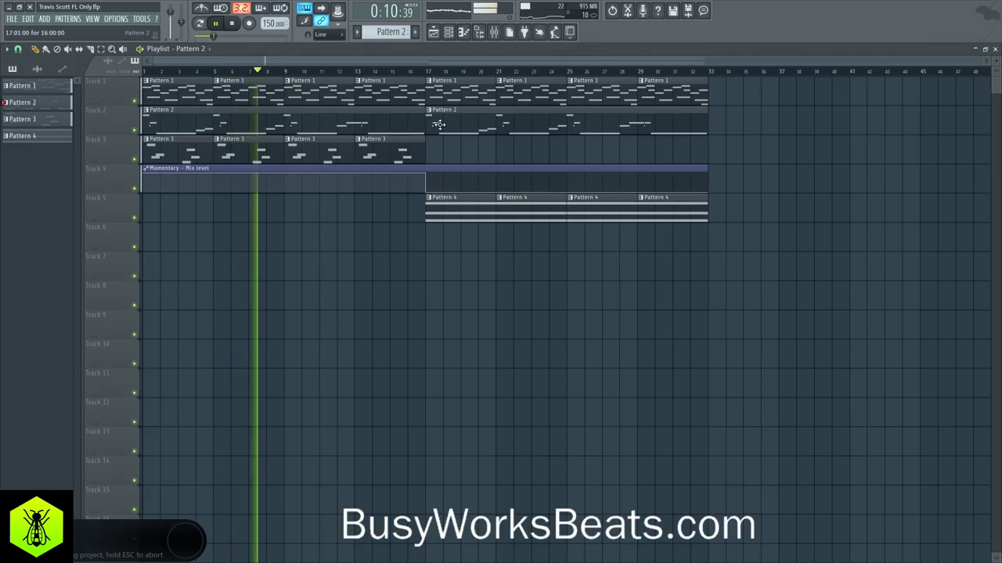
pyautogui.click(481, 31)
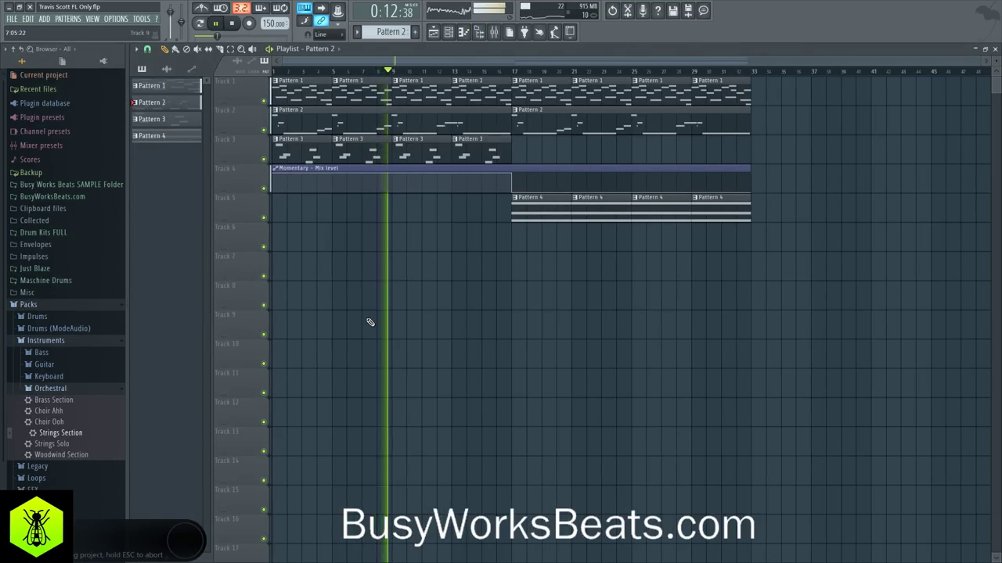
pyautogui.click(110, 306)
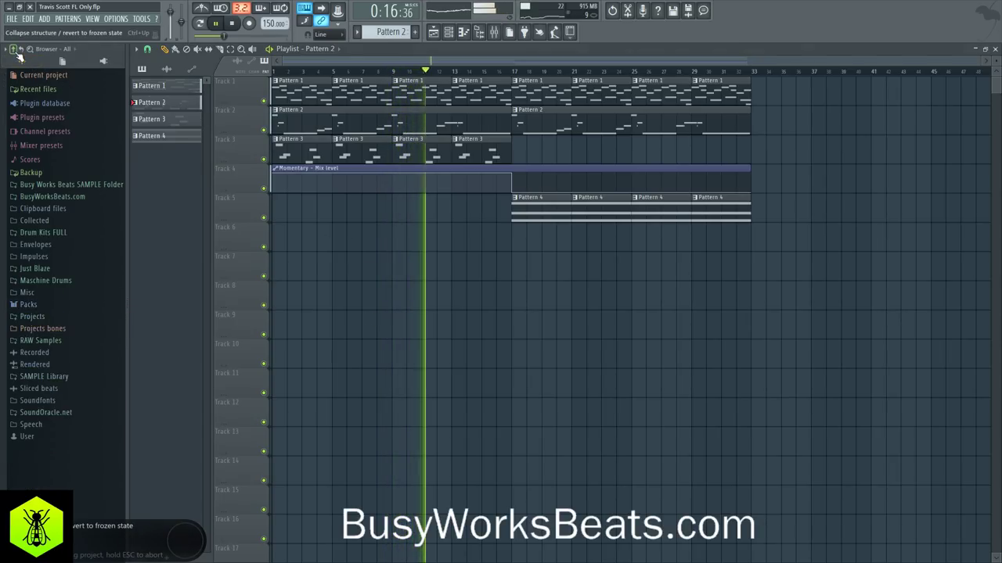
pyautogui.click(58, 305)
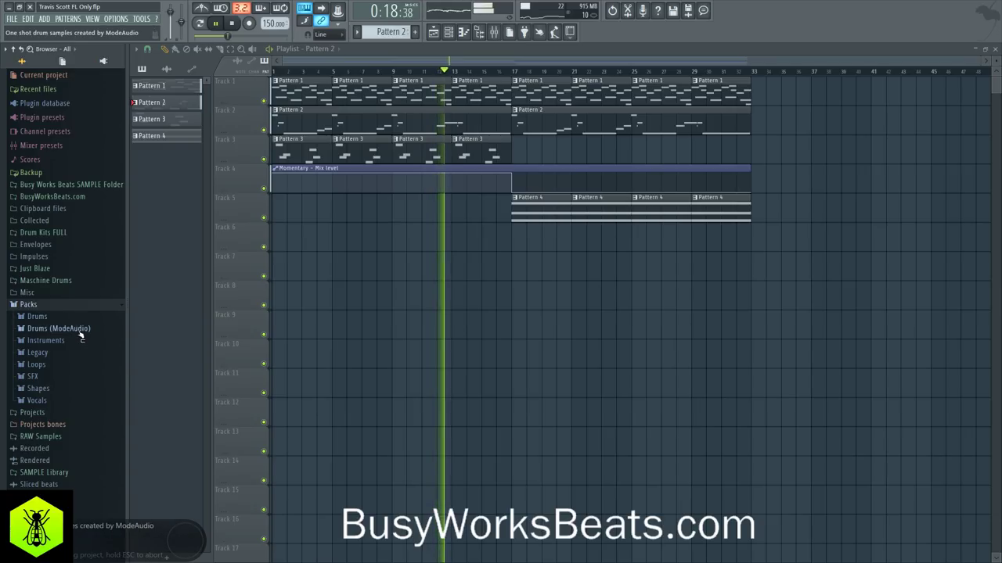
pyautogui.click(68, 318)
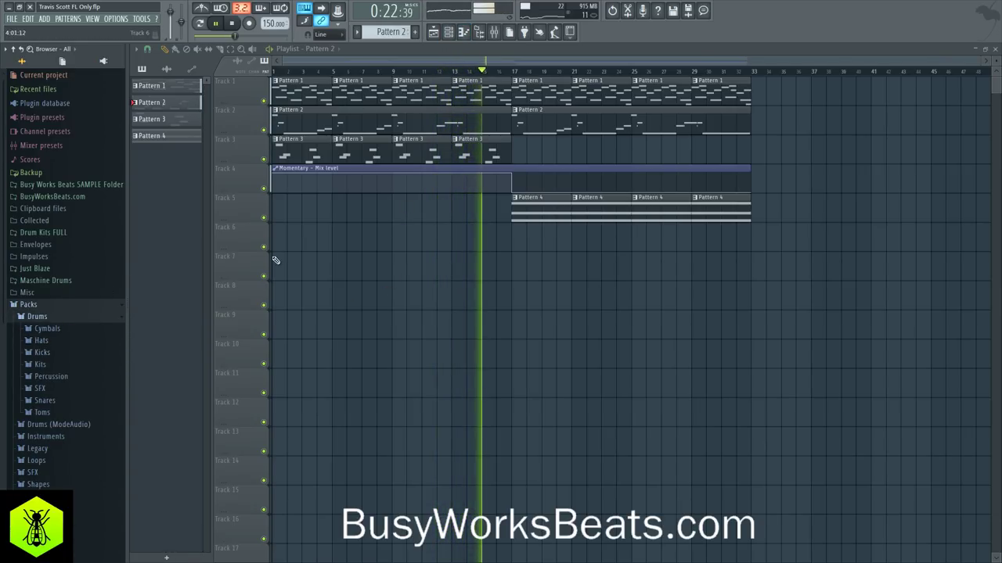
# Start a new empty pattern in the channel rack and preview the 707 Kick from the Kicks folder.
pyautogui.click(449, 32)
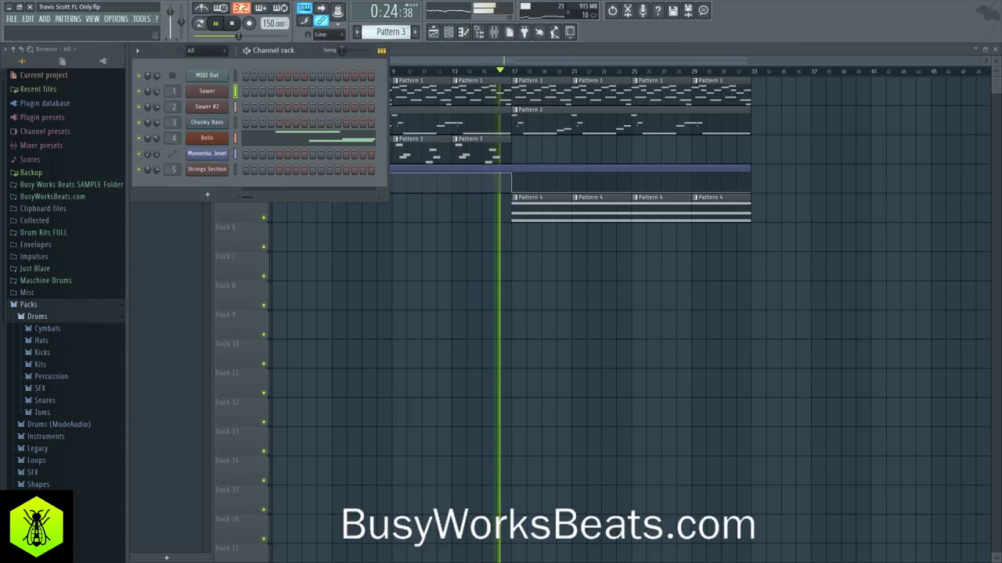
pyautogui.scroll(-1, 391, 30)
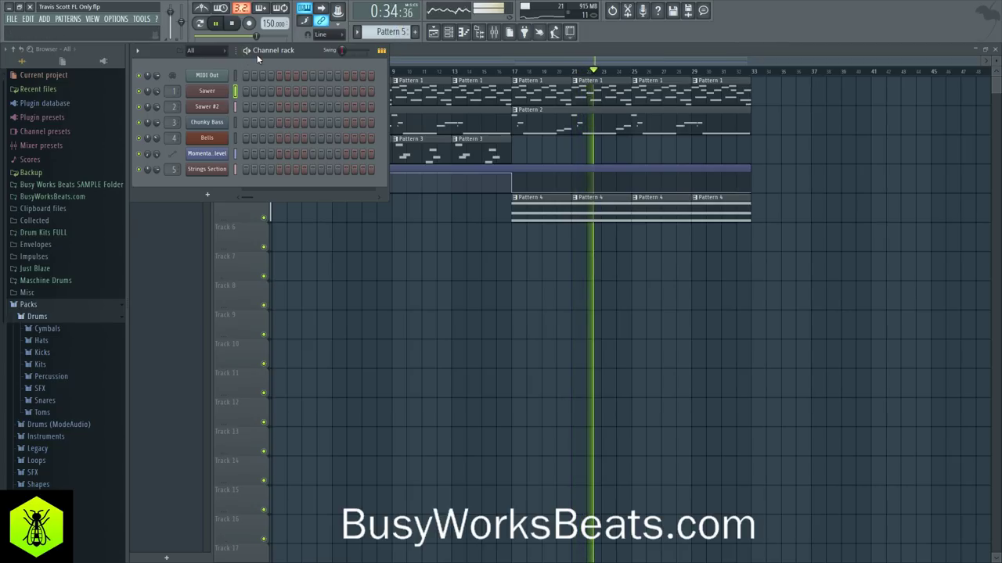
pyautogui.click(63, 352)
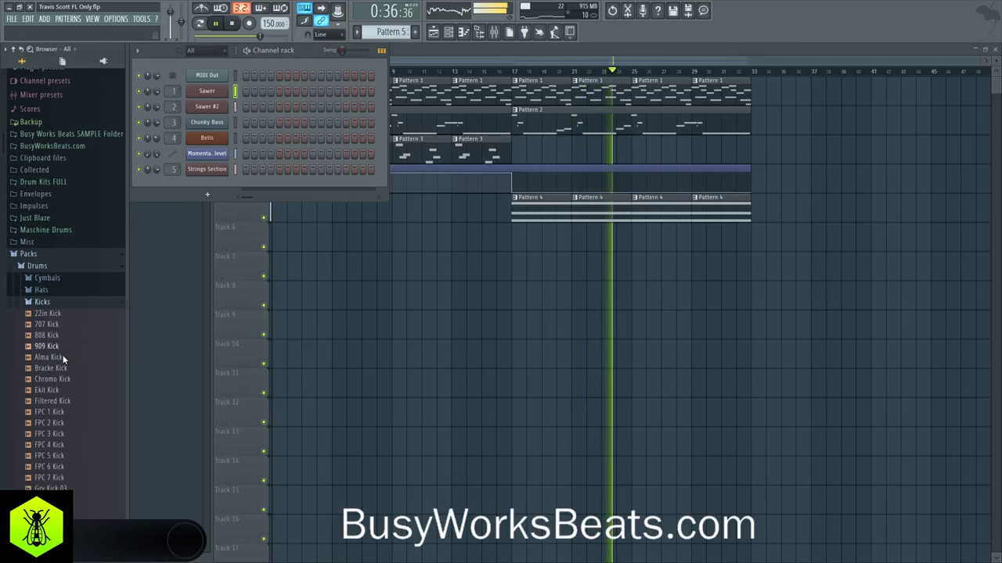
pyautogui.click(49, 303)
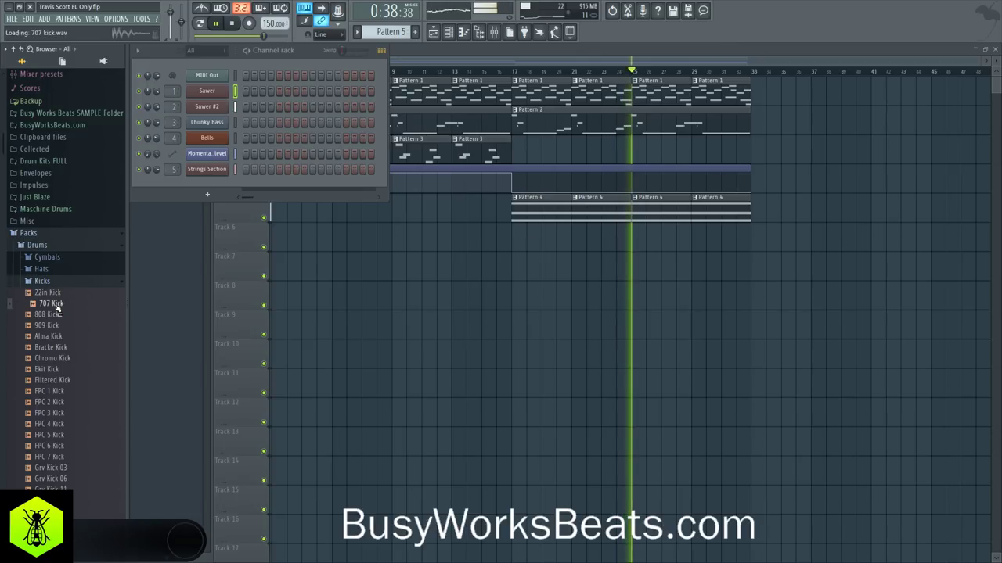
# Preview the 707 and 808 closed and open hats in the Hats folder of the drum pack.
pyautogui.click(52, 278)
pyautogui.click(52, 270)
pyautogui.click(60, 282)
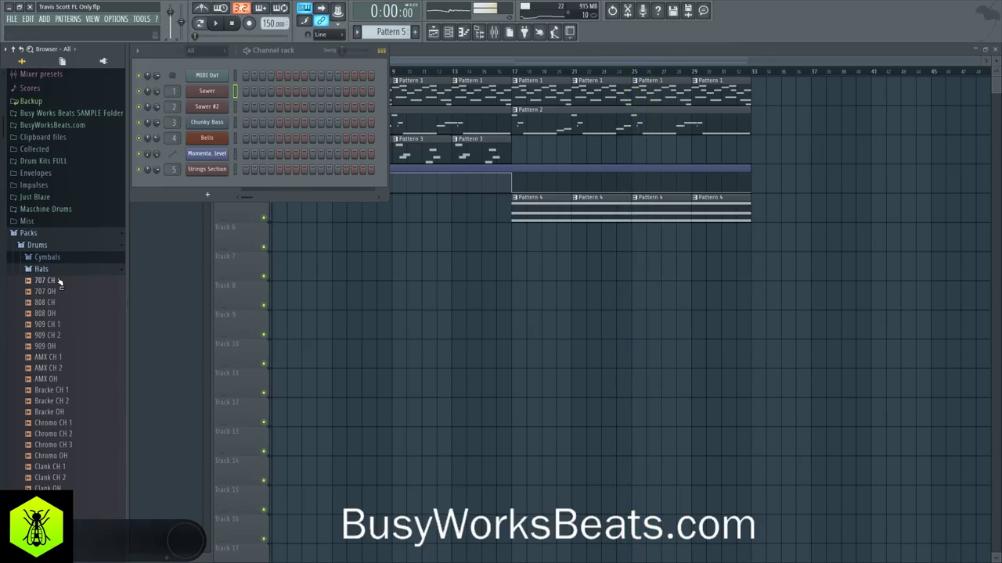
pyautogui.click(56, 291)
pyautogui.click(58, 303)
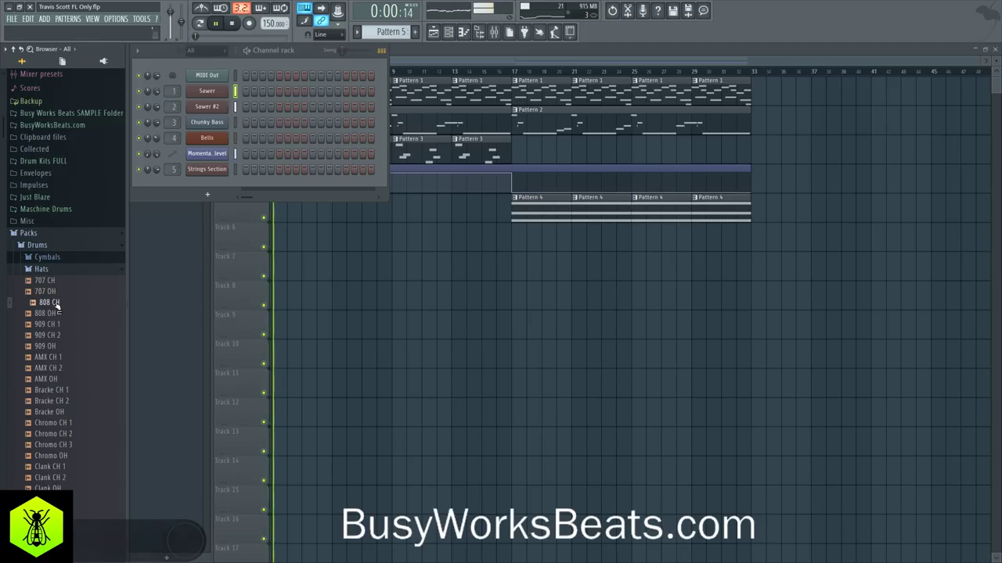
pyautogui.click(58, 313)
# Load the 808 CH sample in a new channel routed to mixer track 6 and close its settings.
pyautogui.rightClick(58, 306)
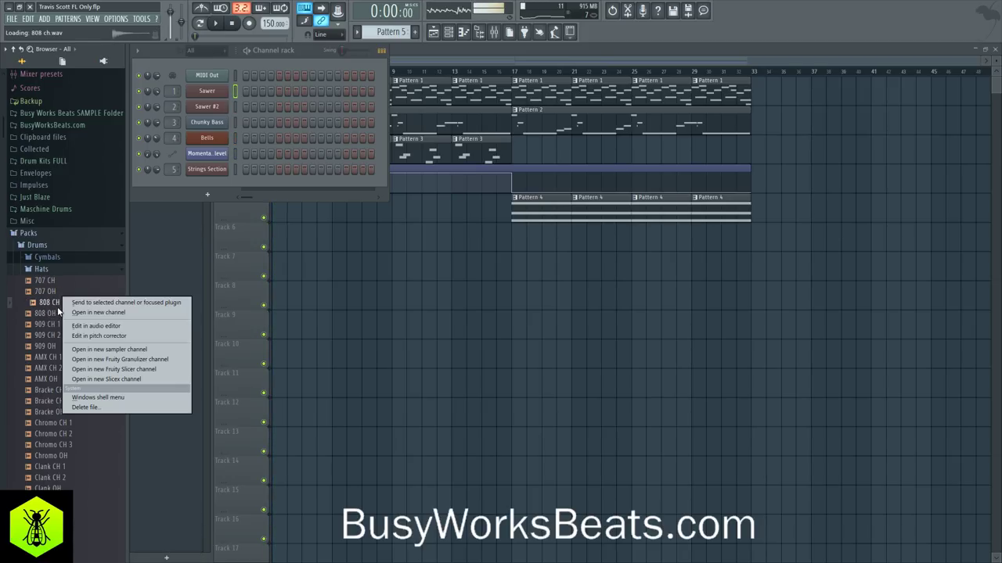
pyautogui.click(93, 313)
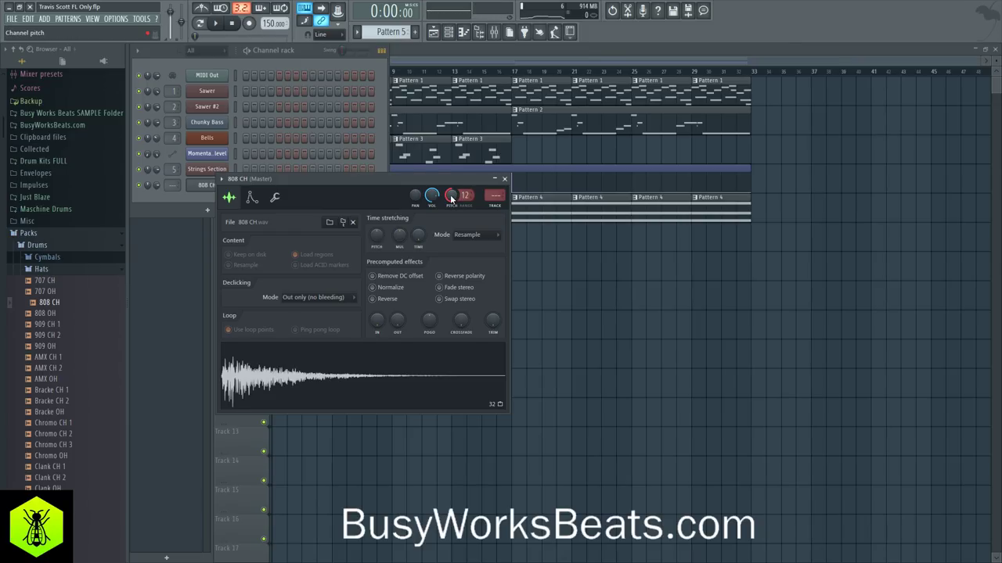
pyautogui.press('space')
pyautogui.click(504, 178)
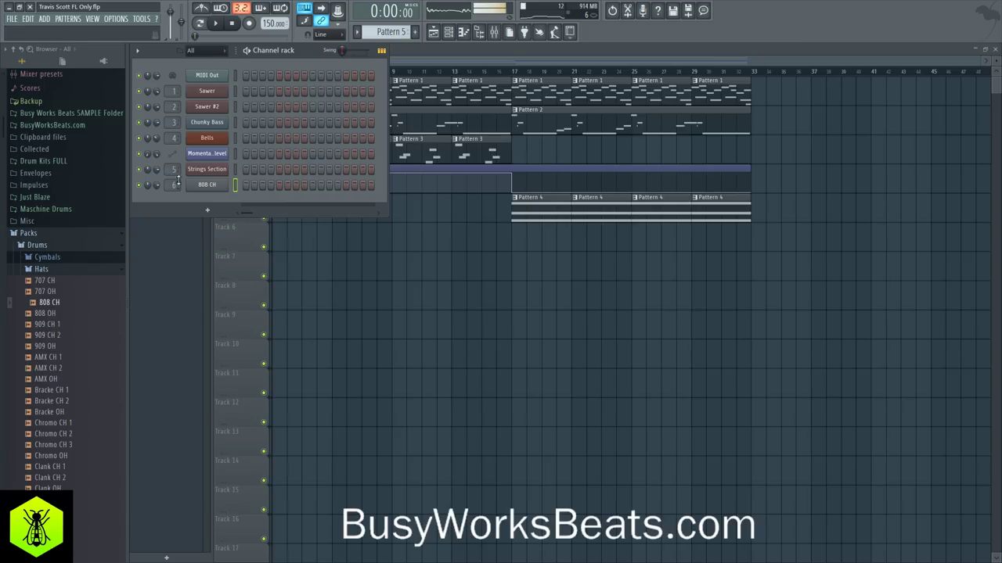
# Place Pattern 5 on Track 6 at bar 17 and select the playlist range from bar 17 to bar 33.
pyautogui.press('F6')
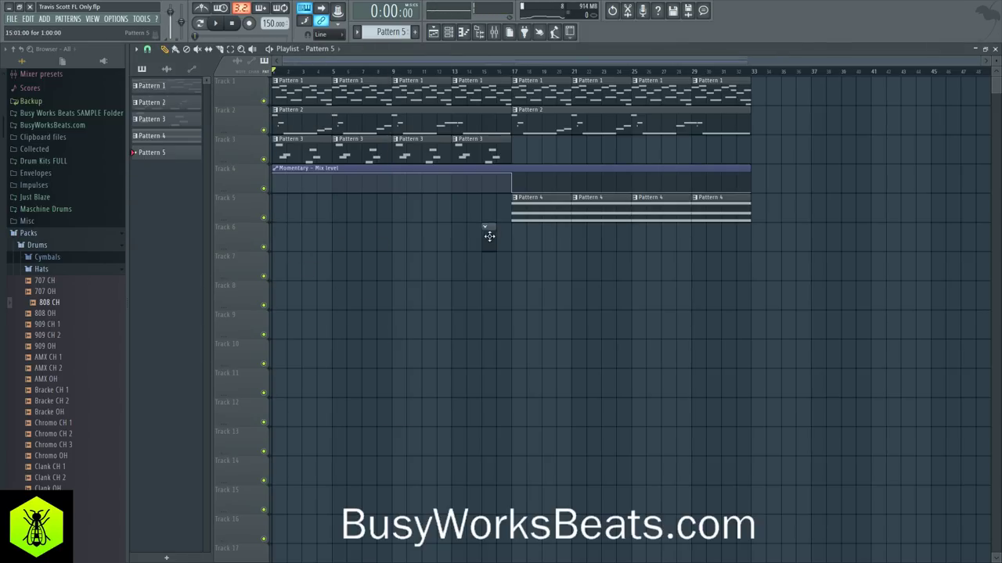
pyautogui.moveTo(513, 71); pyautogui.dragTo(751, 71)
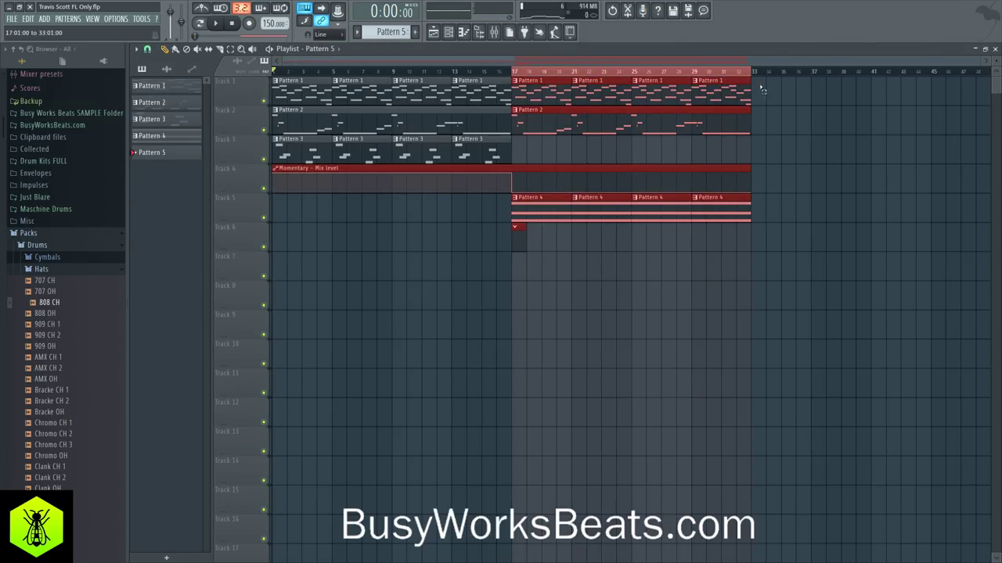
# Widen the channel rack and program the 808 CH hi-hat on every fourth step across 32 steps.
pyautogui.click(449, 31)
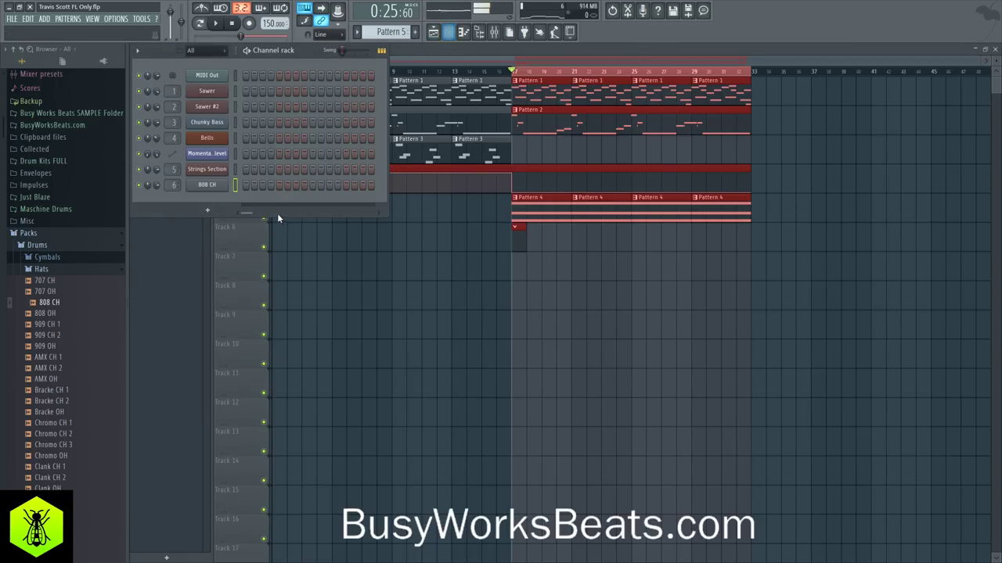
pyautogui.moveTo(387, 172); pyautogui.dragTo(537, 189)
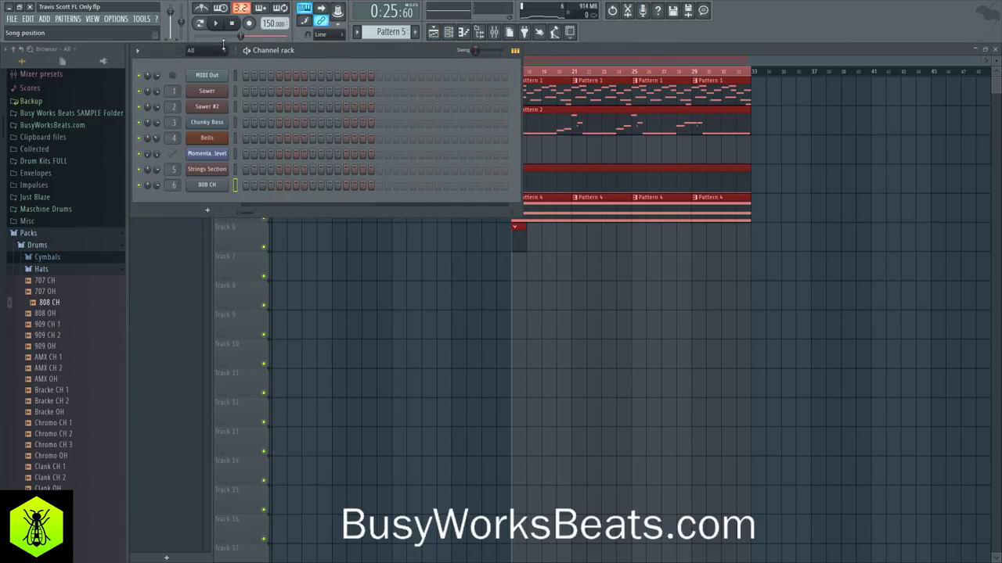
pyautogui.press('space')
pyautogui.press('space')
pyautogui.click(279, 186)
pyautogui.press('space')
pyautogui.click(313, 187)
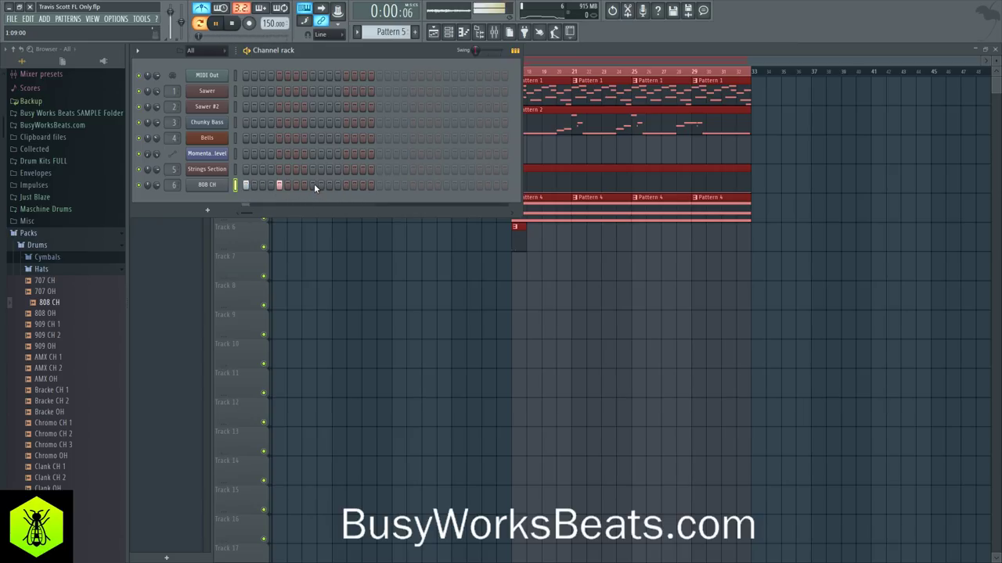
pyautogui.click(380, 186)
pyautogui.click(412, 186)
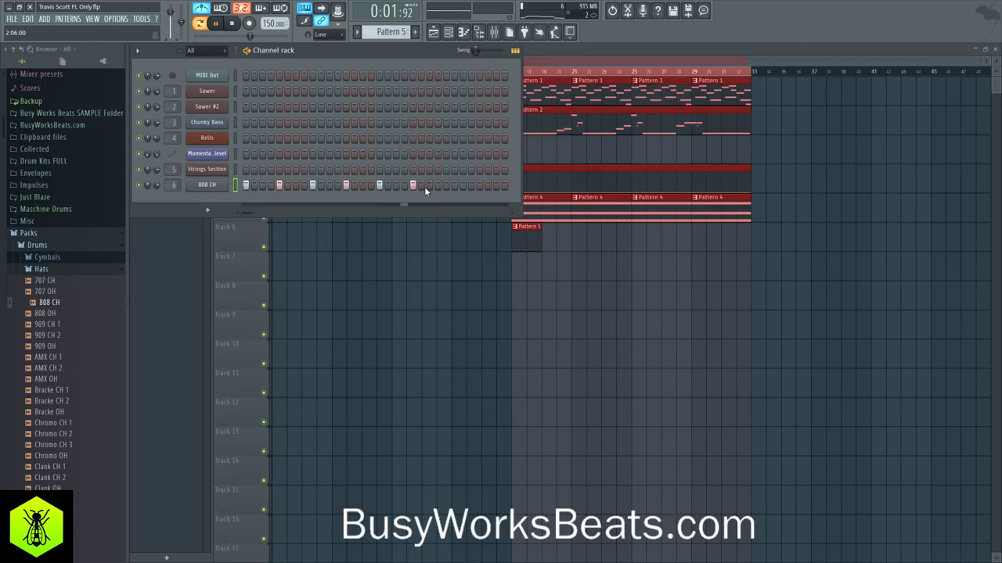
# Lengthen the second 808 CH note in the piano roll and change the grid snap for editing it.
pyautogui.rightClick(231, 186)
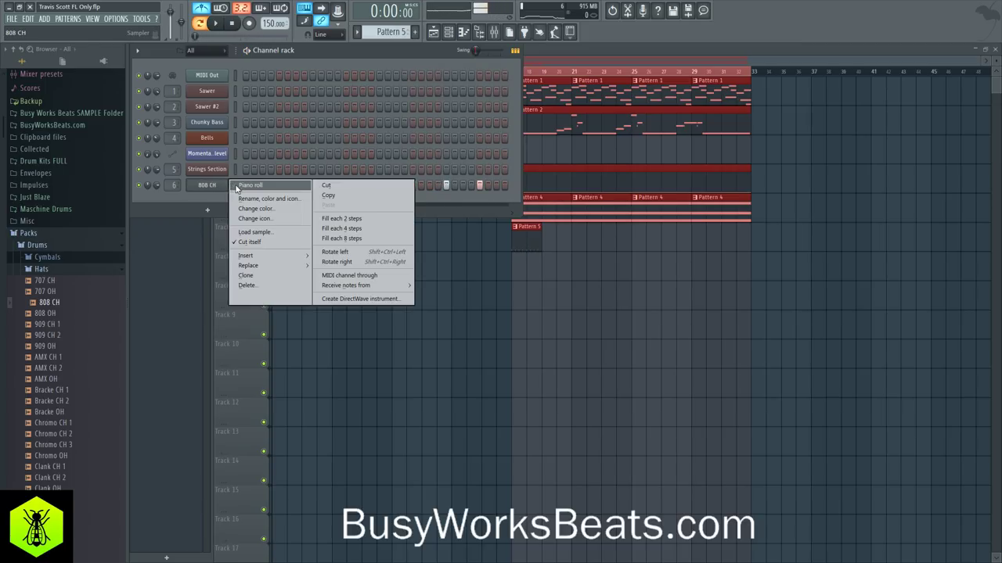
pyautogui.click(254, 186)
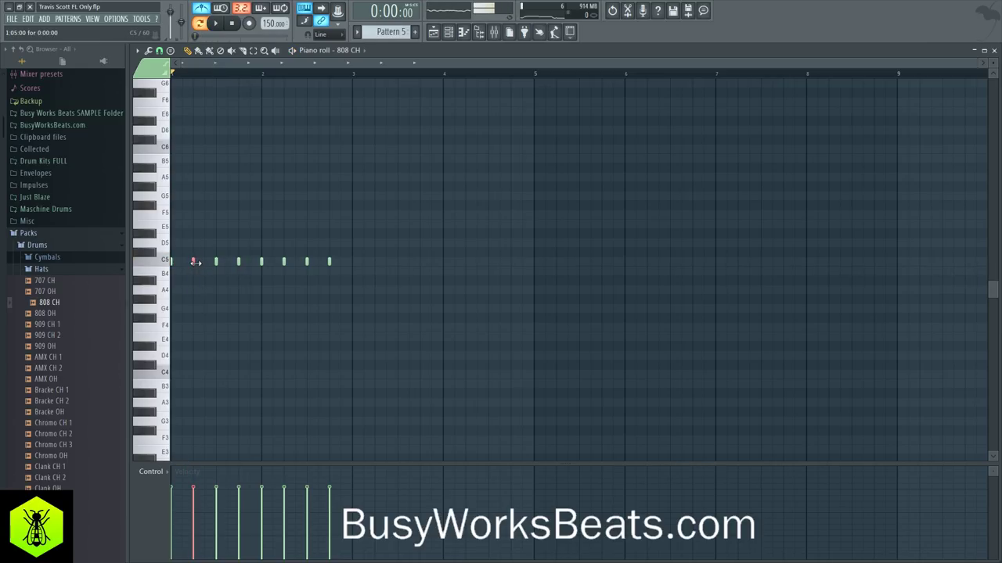
pyautogui.scroll(2, 190, 74)
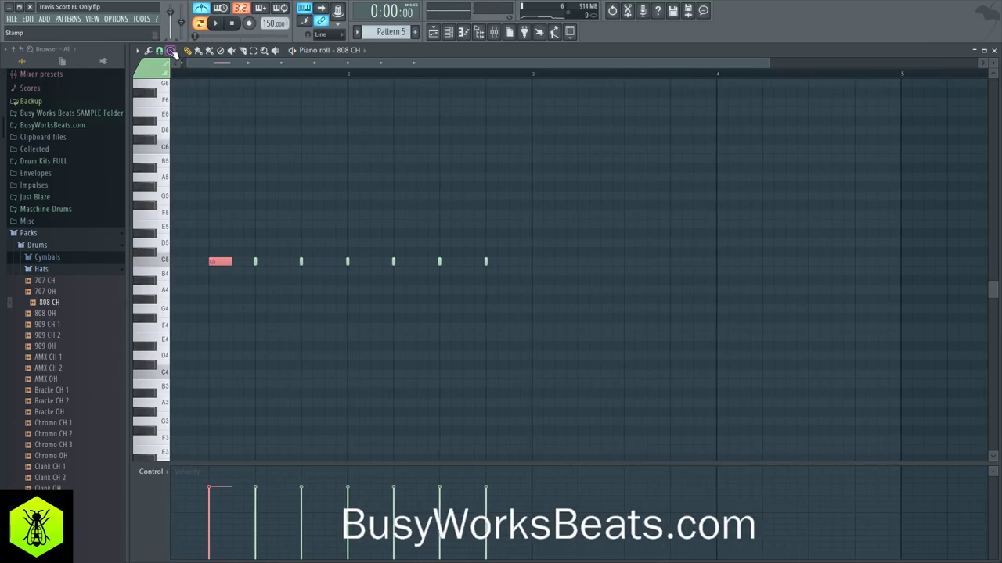
pyautogui.click(158, 50)
pyautogui.click(177, 139)
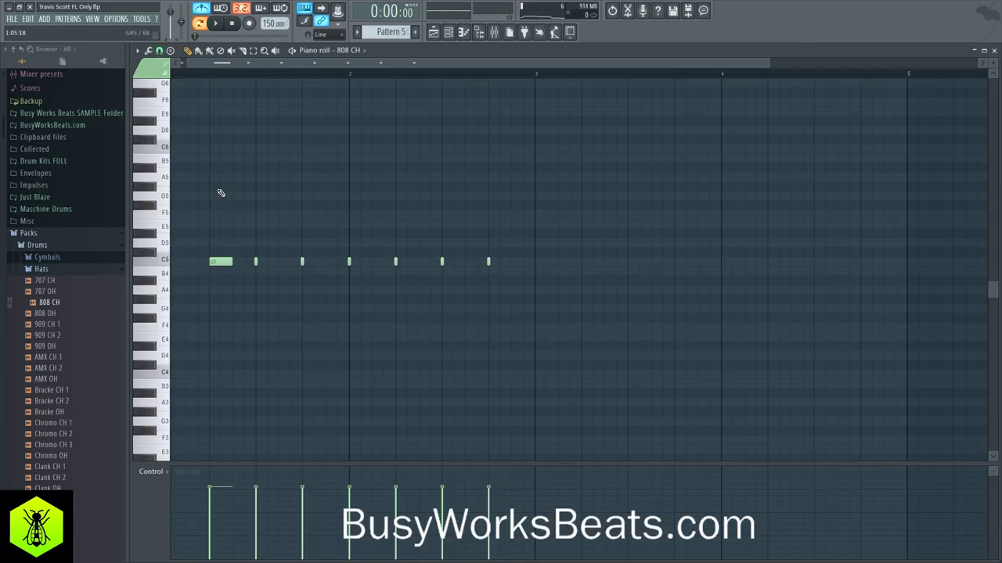
pyautogui.press('space')
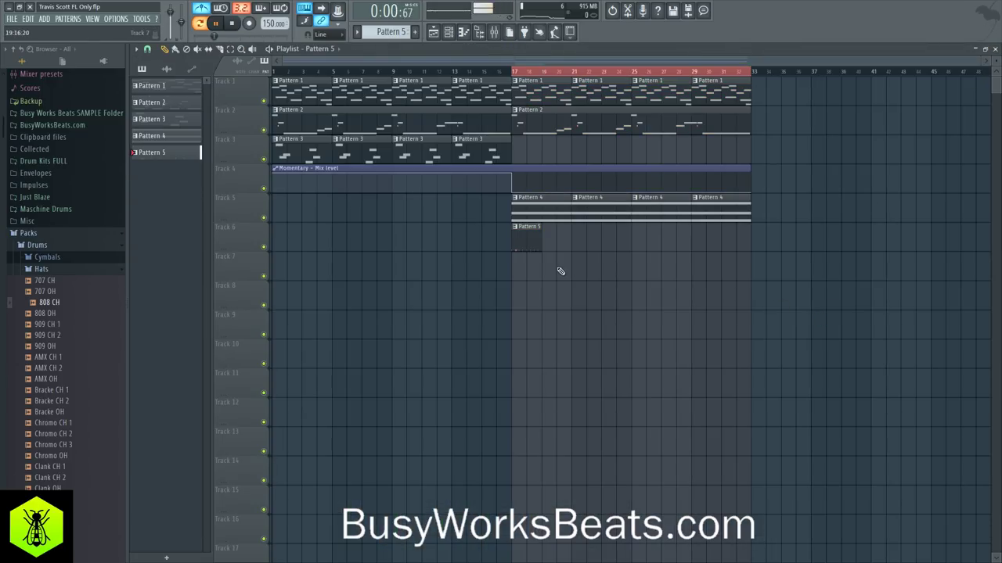
# Return playback to song mode with the metronome off and repeat Pattern 5 on Track 6 up to bar 33.
pyautogui.click(546, 240)
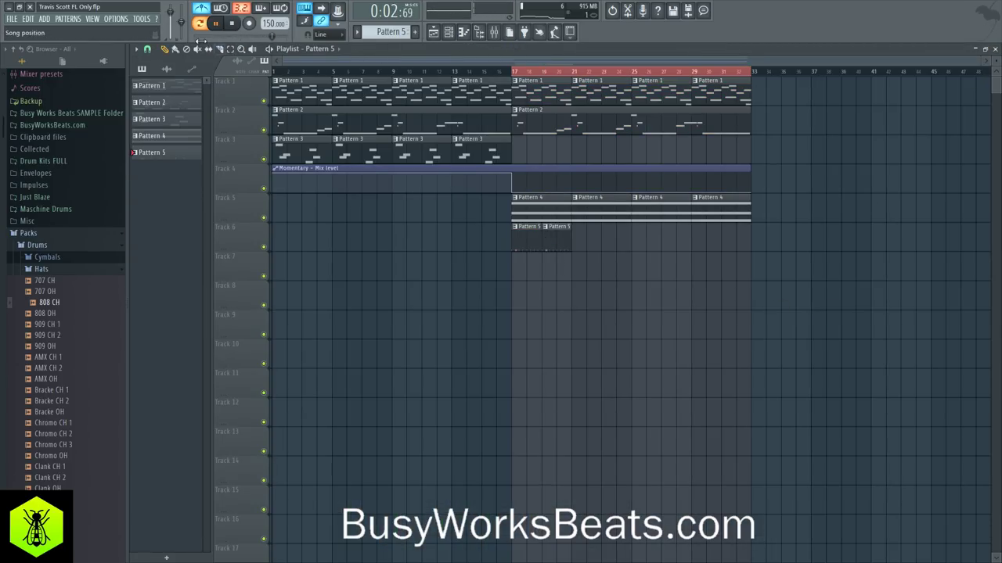
pyautogui.click(201, 9)
pyautogui.click(201, 23)
pyautogui.press('space')
pyautogui.press('space')
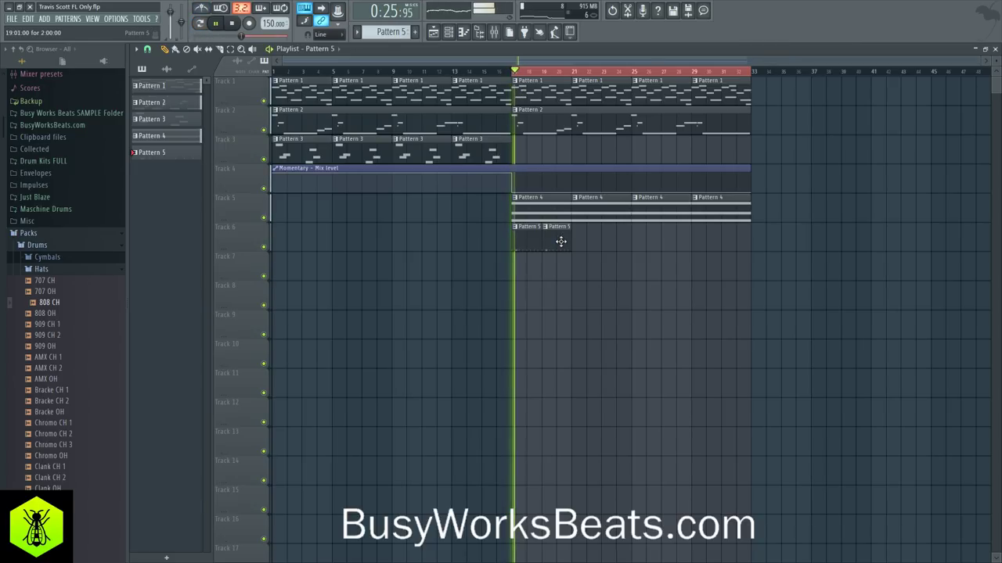
pyautogui.moveTo(561, 242)
pyautogui.mouseDown()
pyautogui.moveTo(527, 239)
pyautogui.moveTo(595, 244)
pyautogui.moveTo(608, 225)
pyautogui.moveTo(526, 235)
pyautogui.moveTo(643, 243)
pyautogui.mouseUp()
pyautogui.keyDown('ctrl'); pyautogui.click(649, 279); pyautogui.keyUp('ctrl')
pyautogui.press('space')
# Set the time shift of the 808 CH channel to 0:02 during playback and close its settings.
pyautogui.click(448, 33)
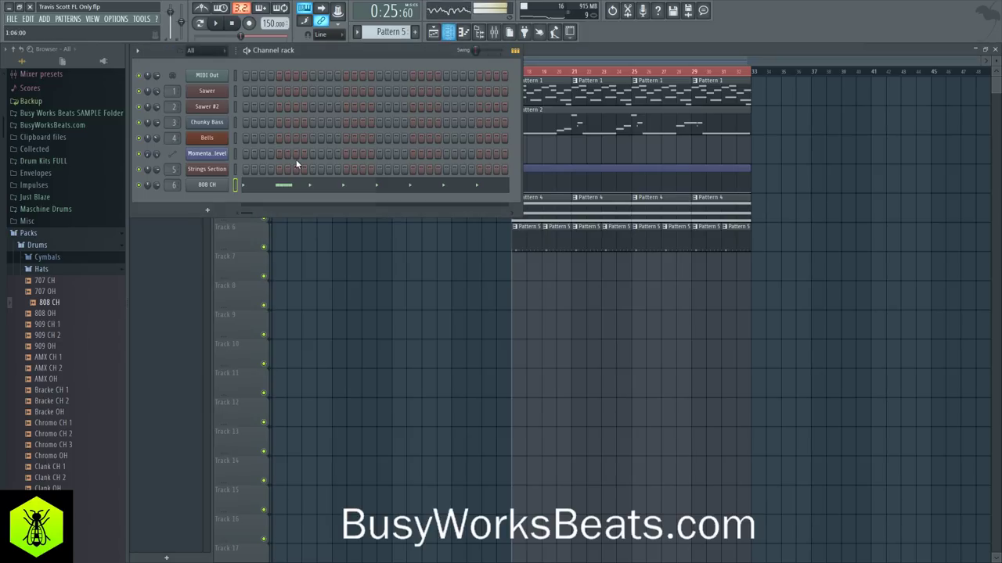
pyautogui.click(219, 186)
pyautogui.click(276, 198)
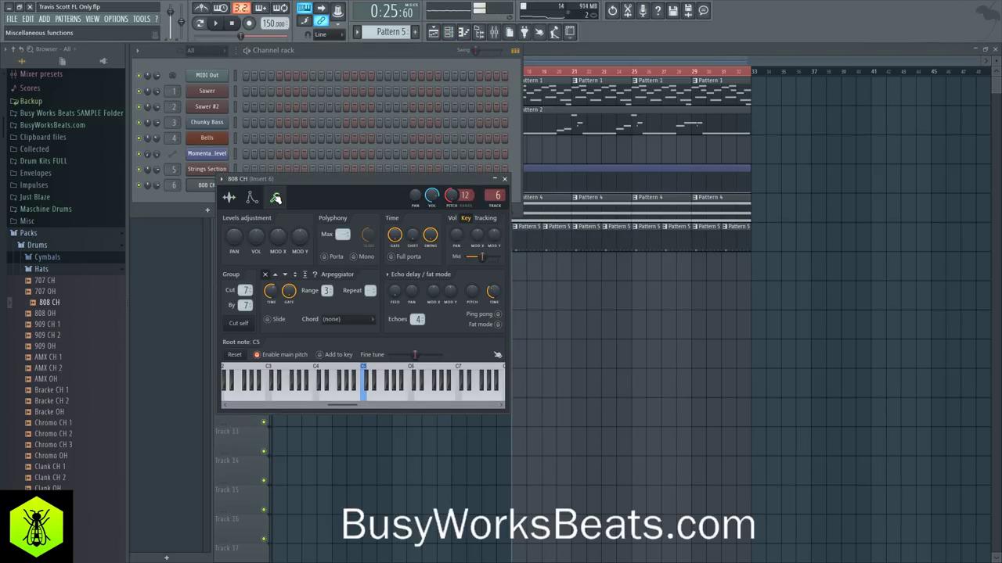
pyautogui.press('space')
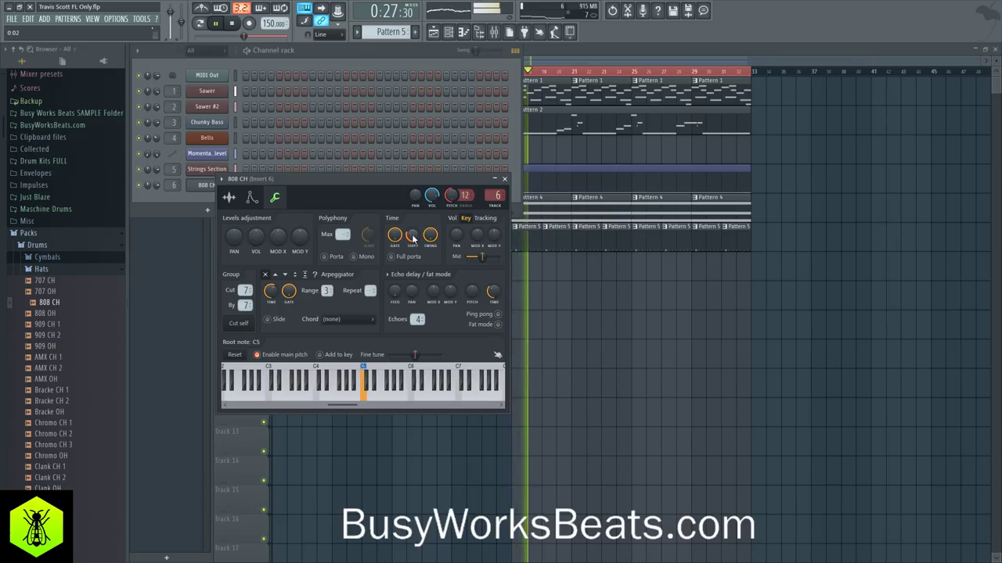
pyautogui.click(505, 179)
pyautogui.rightClick(532, 346)
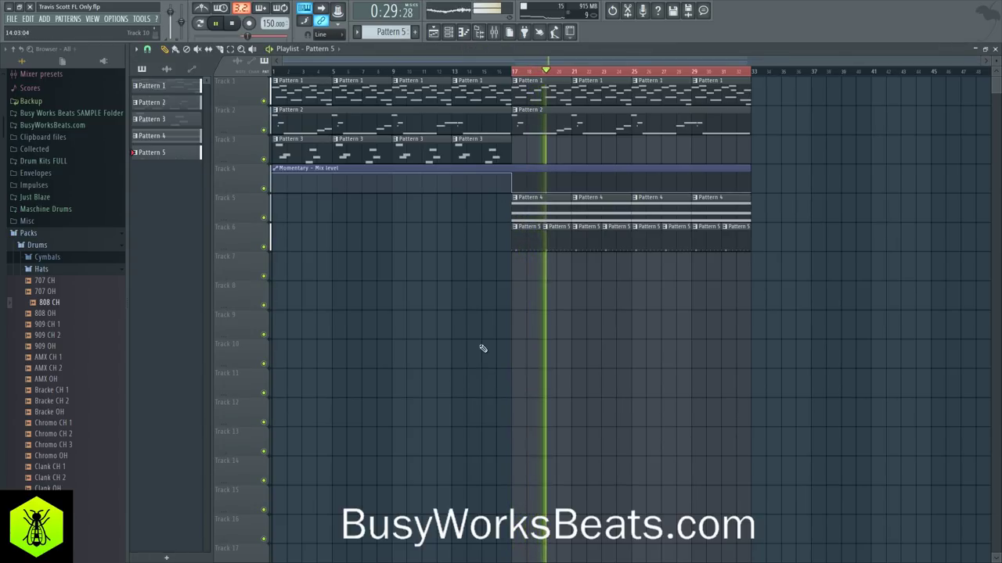
# Start another empty pattern in the channel rack and swap the Hats folder for the Kicks folder.
pyautogui.click(447, 31)
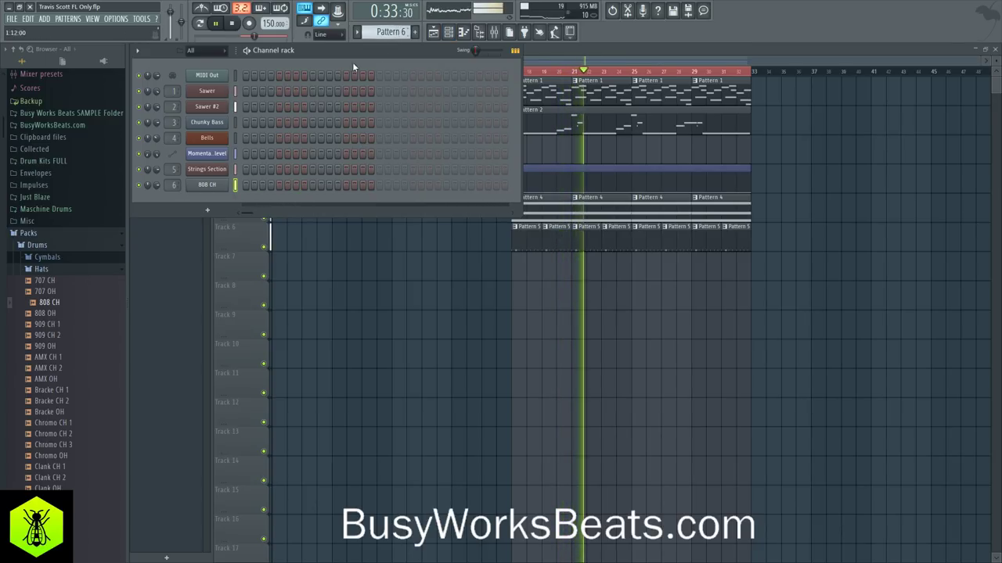
pyautogui.click(47, 269)
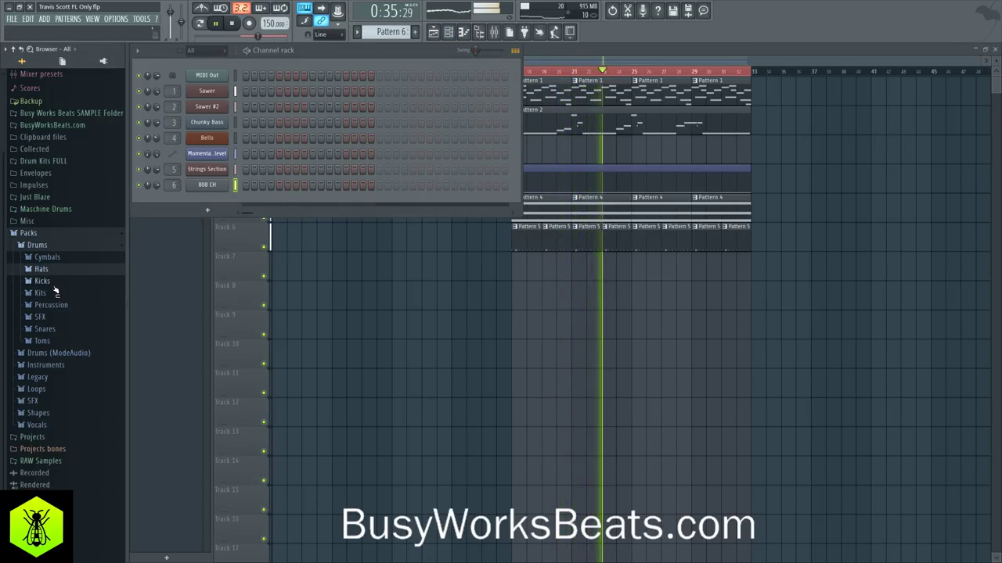
pyautogui.click(60, 283)
# Audition the kick samples from 808 Kick through the FPC kicks to Grv Kick 16 over the playing beat.
pyautogui.click(57, 315)
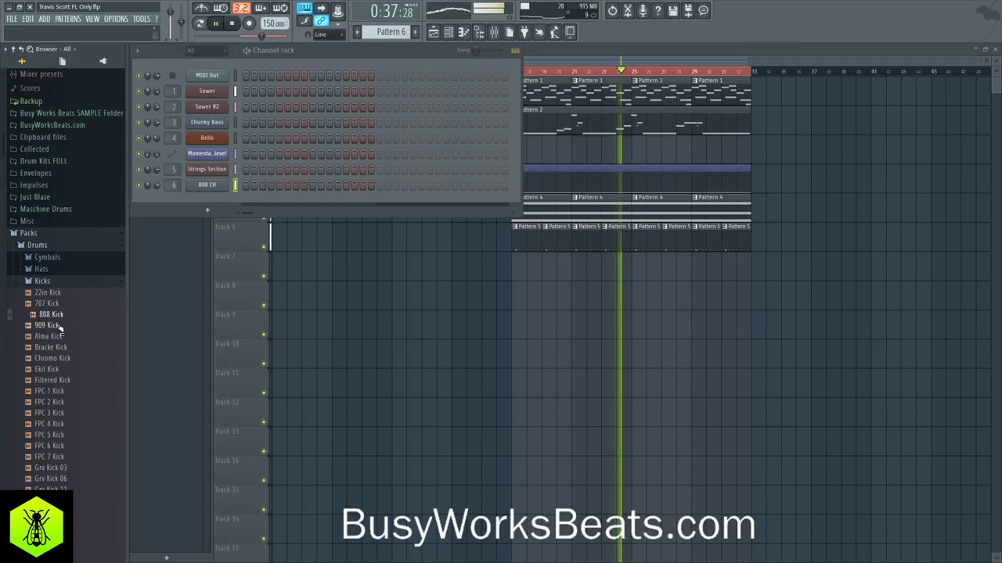
pyautogui.click(55, 337)
pyautogui.click(63, 348)
pyautogui.click(47, 369)
pyautogui.click(53, 380)
pyautogui.click(56, 391)
pyautogui.press('Down')
pyautogui.press('Down')
pyautogui.press('Down')
pyautogui.press('Down')
pyautogui.scroll(-2, 57, 399)
pyautogui.click(57, 381)
pyautogui.press('Down')
pyautogui.press('Down')
pyautogui.press('Down')
pyautogui.press('Down')
pyautogui.press('Down')
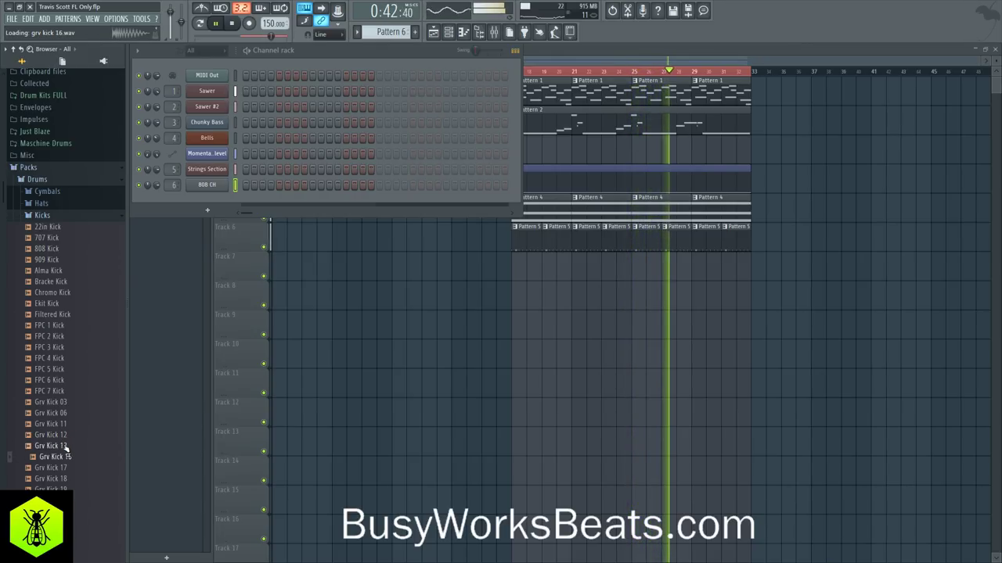
# Audition the Grv Kick Acoustic samples and the kicks from Linn Kick down to RD Kick.
pyautogui.scroll(-6, 64, 438)
pyautogui.click(69, 426)
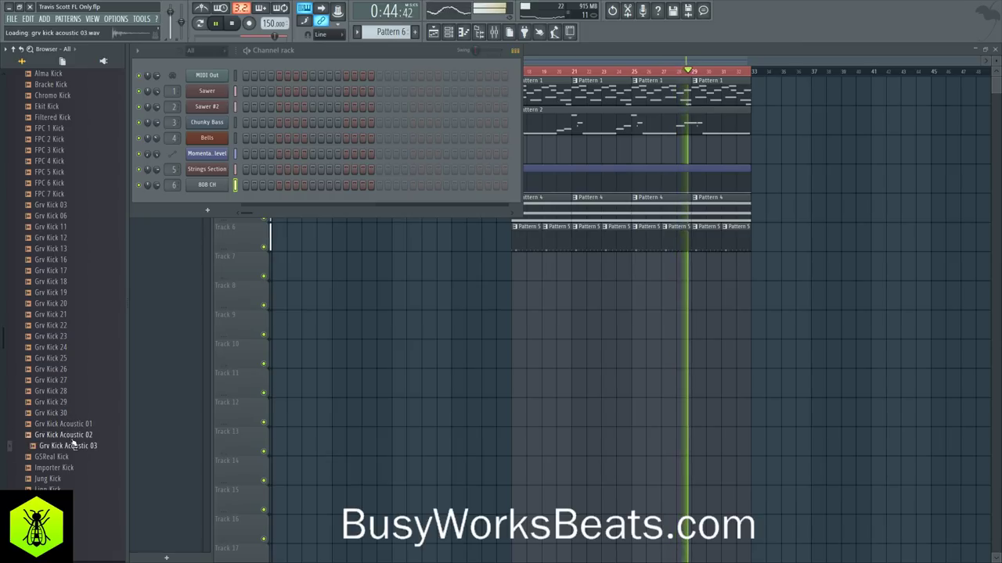
pyautogui.scroll(-2, 69, 430)
pyautogui.click(67, 424)
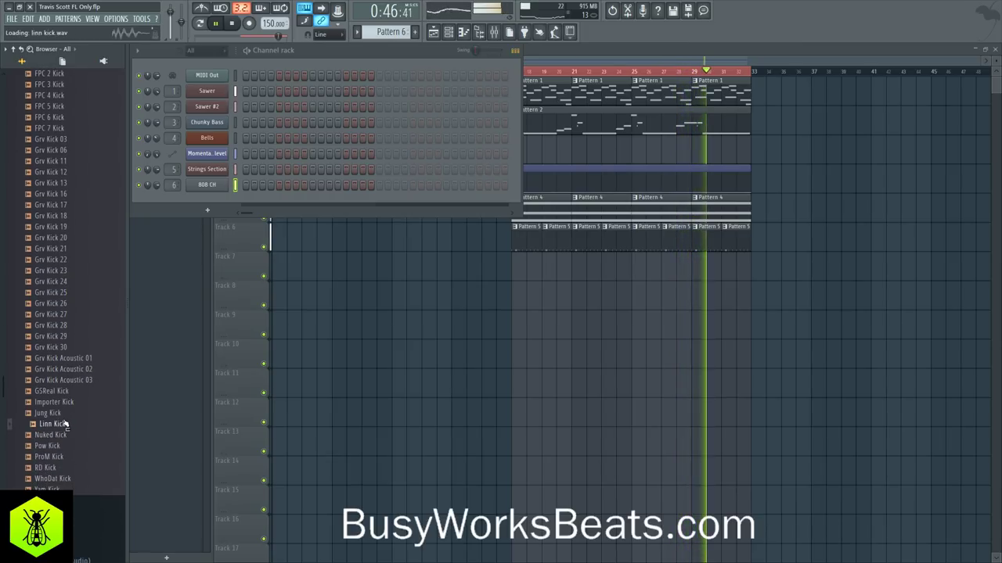
pyautogui.click(65, 436)
pyautogui.click(67, 447)
pyautogui.click(71, 456)
pyautogui.click(65, 467)
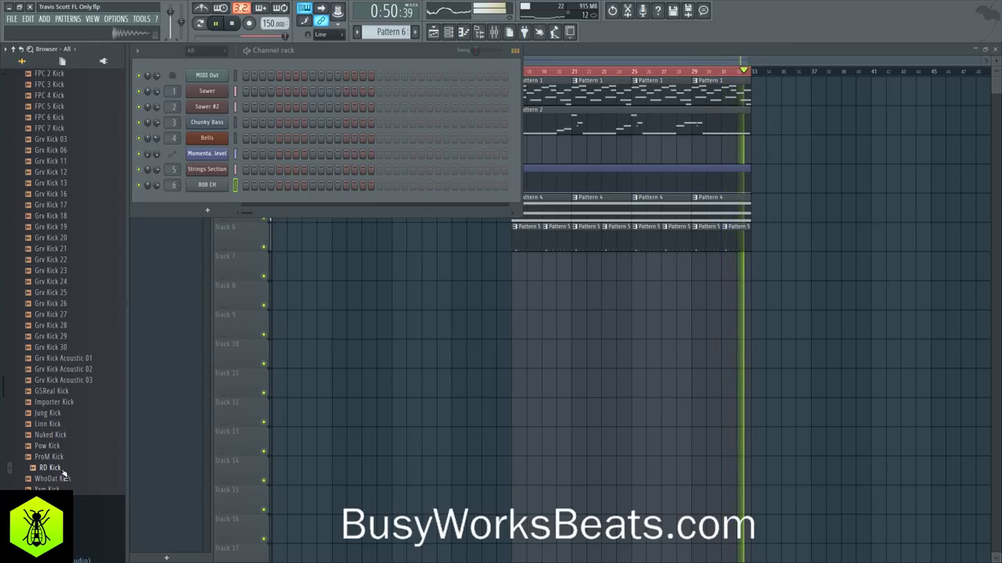
# Load RD Kick in a new channel on mixer track 7 and close its settings.
pyautogui.rightClick(60, 469)
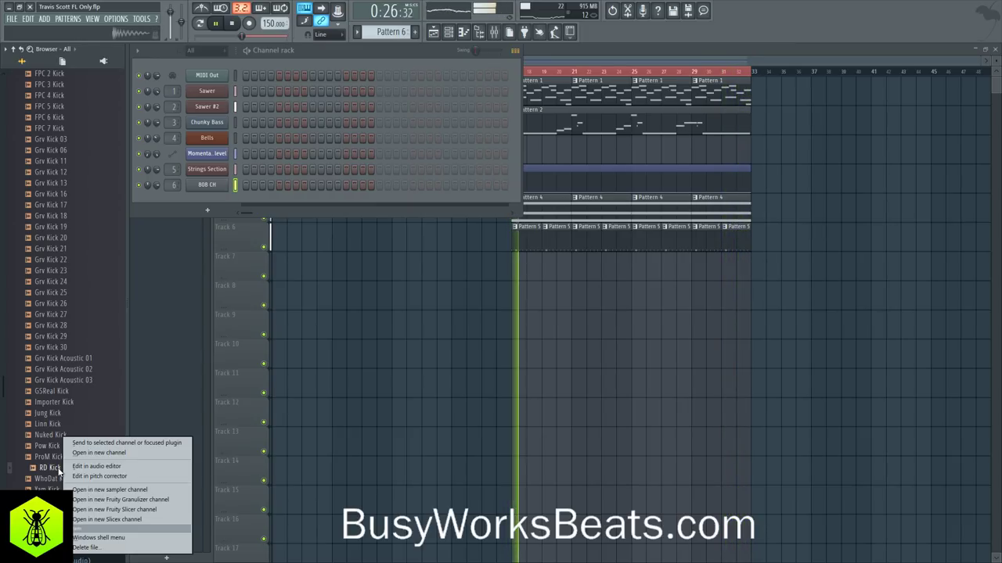
pyautogui.click(98, 452)
pyautogui.click(518, 192)
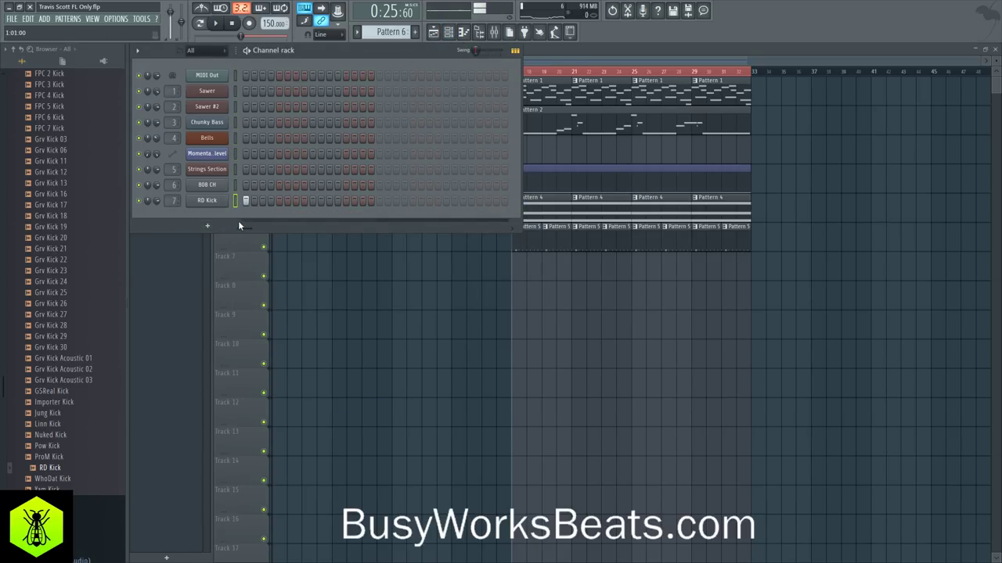
# Place Pattern 6 on playlist Track 7 at bar 17 and add a second RD Kick hit on step 21.
pyautogui.press('F6')
pyautogui.press('space')
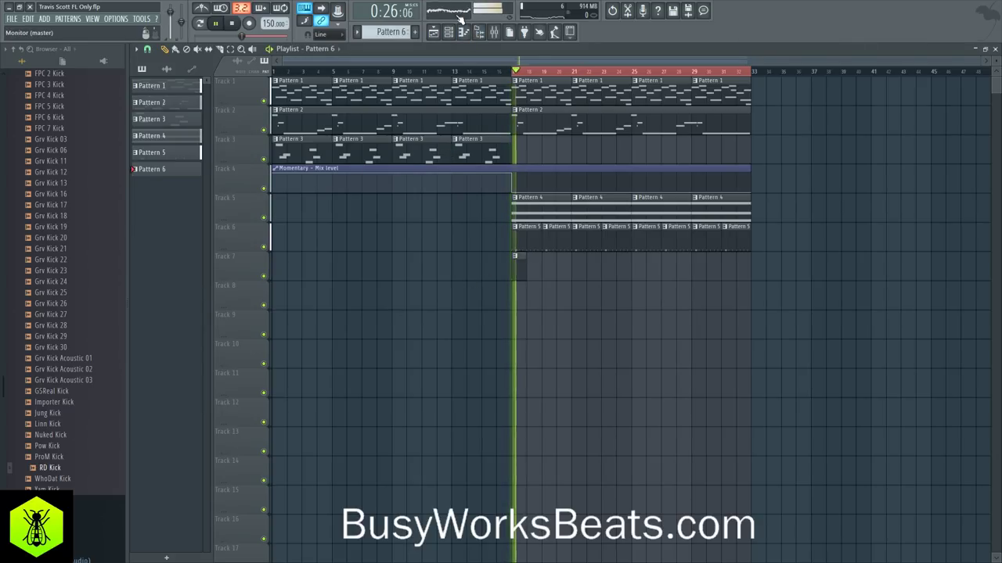
pyautogui.press('F6')
pyautogui.click(413, 201)
# Swap the Kicks folder for the Snares folder, load 707 Rim in a new channel and close its settings.
pyautogui.scroll(6, 88, 313)
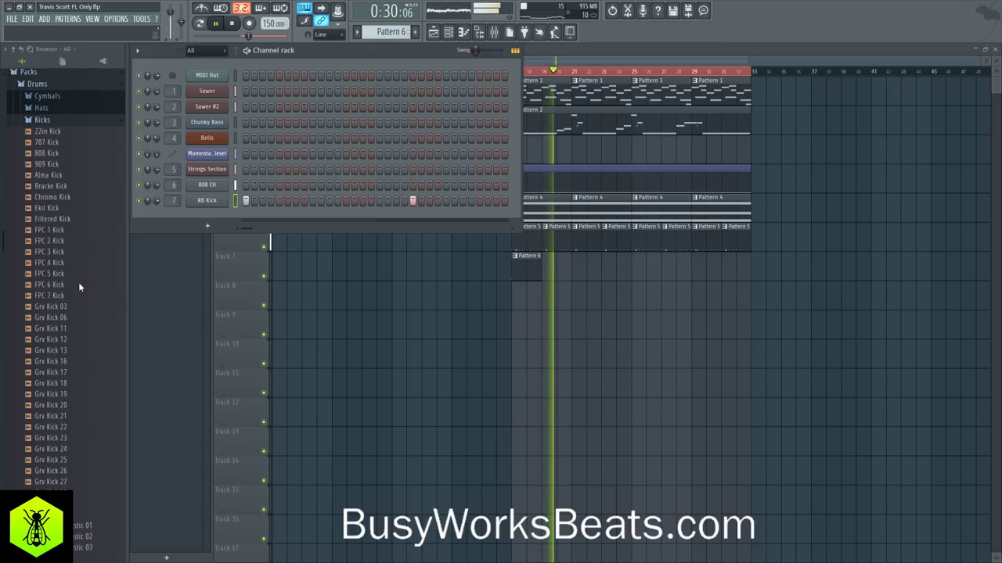
pyautogui.click(52, 152)
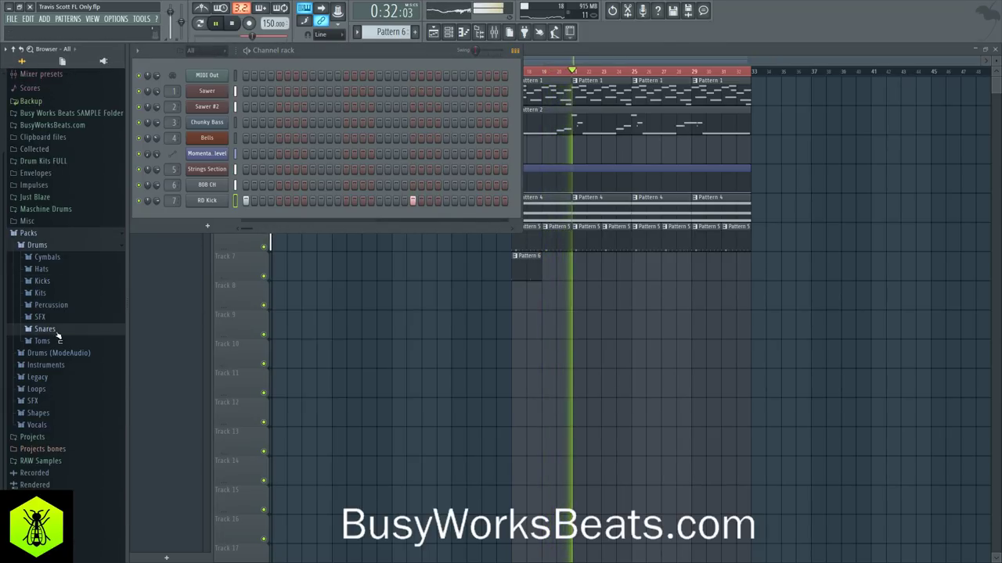
pyautogui.click(59, 329)
pyautogui.click(62, 351)
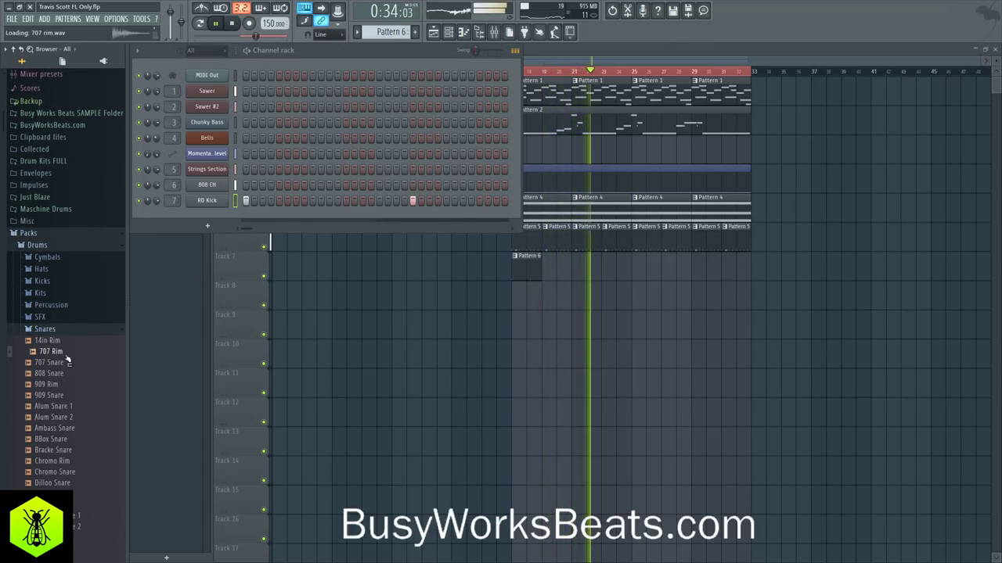
pyautogui.rightClick(71, 347)
pyautogui.click(77, 362)
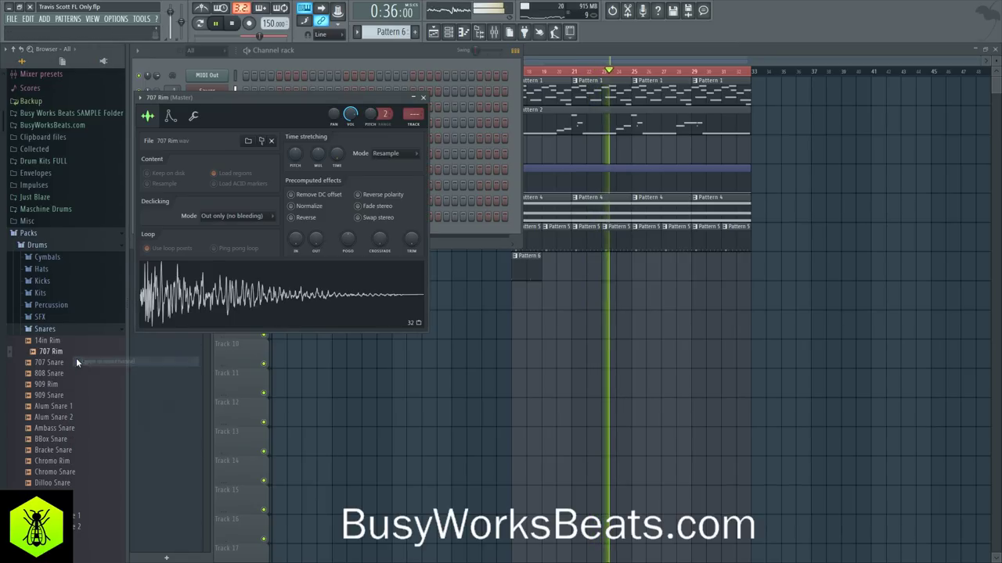
pyautogui.click(417, 113)
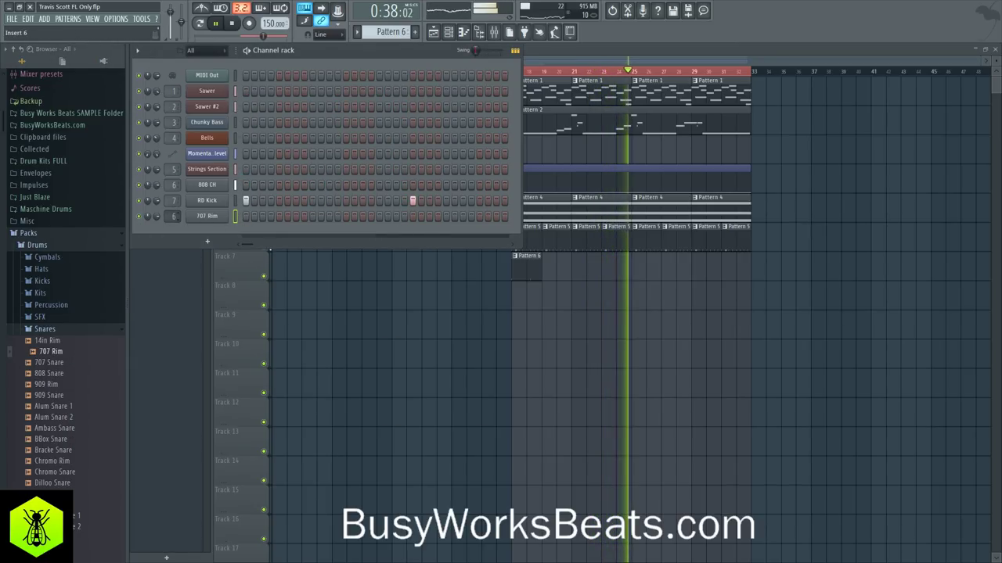
# Put 707 Rim hits on steps 9 and 25 and turn the channel's volume up to about 97%.
pyautogui.click(312, 216)
pyautogui.click(446, 217)
pyautogui.moveTo(157, 217); pyautogui.dragTo(156, 205)
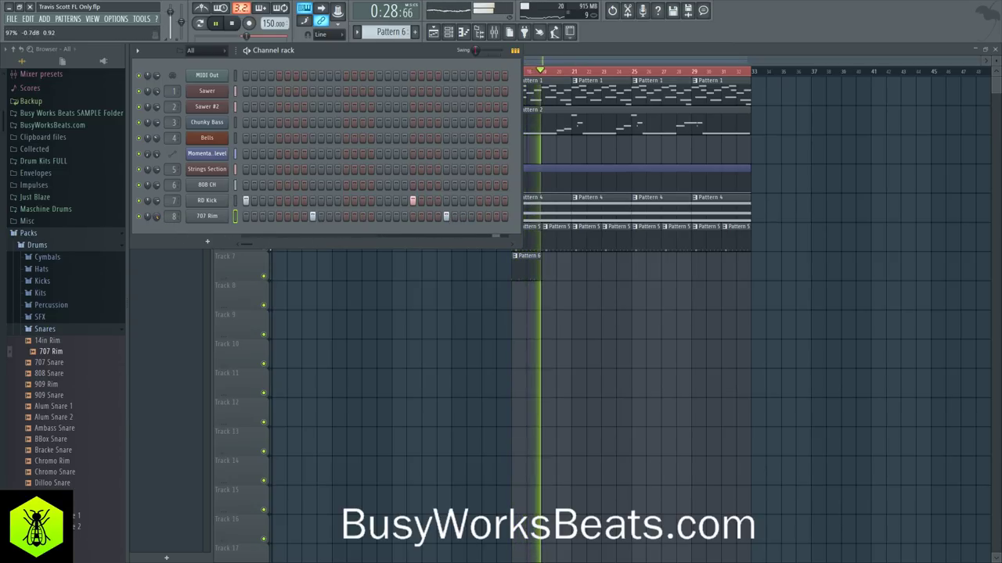
# Add Fruity Parametric EQ 2 to mixer track 8, raise band 7 to boost the rim's highs, and lower the track's fader to 78%.
pyautogui.click(206, 217)
pyautogui.press('space')
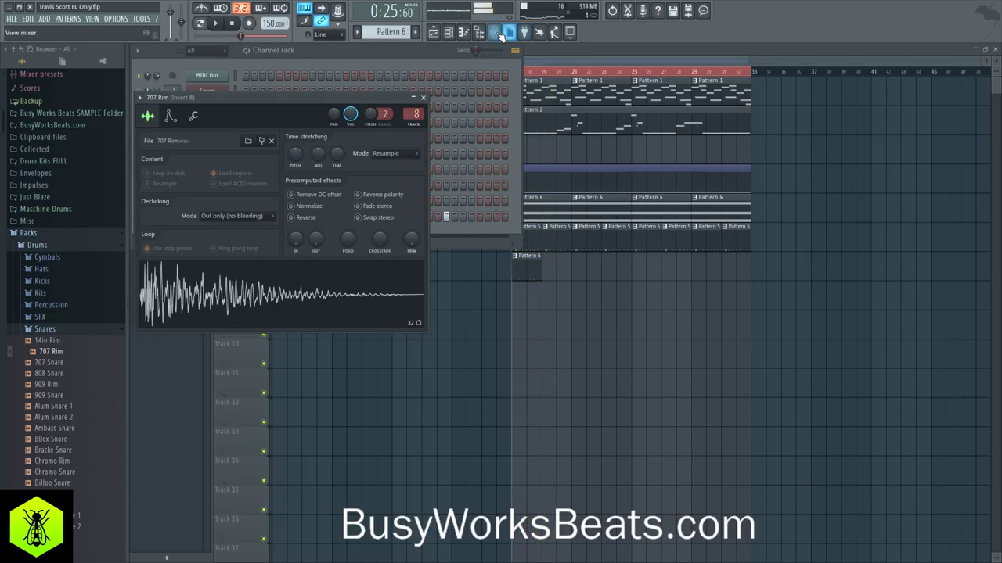
pyautogui.press('F9')
pyautogui.click(850, 145)
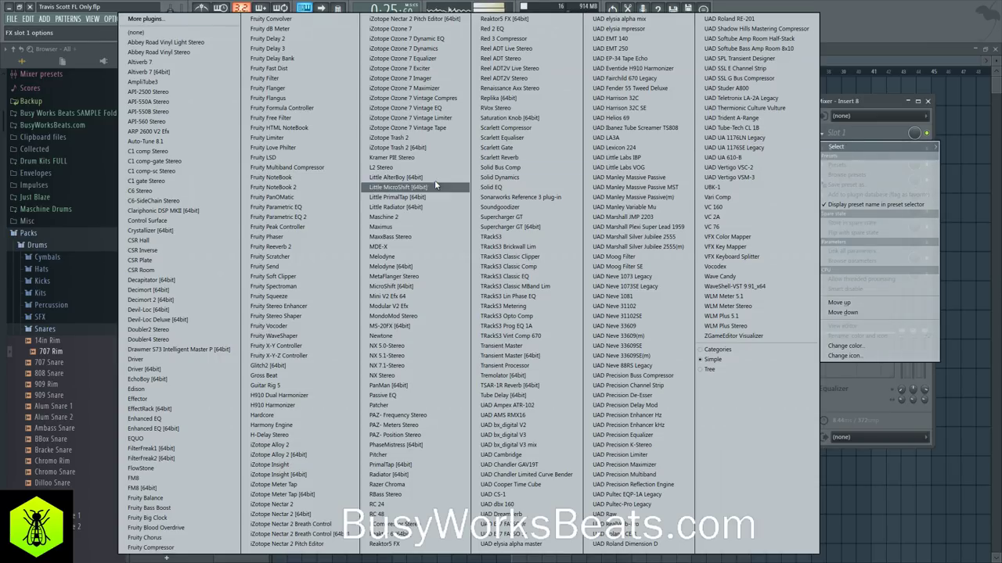
pyautogui.click(314, 218)
pyautogui.press('space')
pyautogui.moveTo(351, 209); pyautogui.dragTo(321, 172)
pyautogui.press('space')
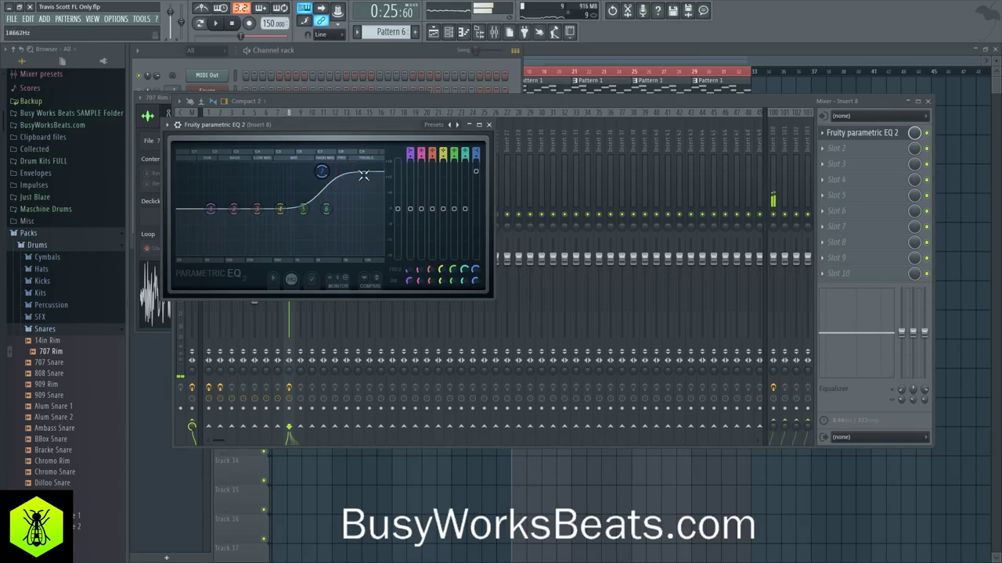
pyautogui.click(535, 103)
pyautogui.moveTo(291, 273)
pyautogui.mouseDown()
pyautogui.moveTo(290, 287)
pyautogui.moveTo(290, 277)
pyautogui.mouseUp()
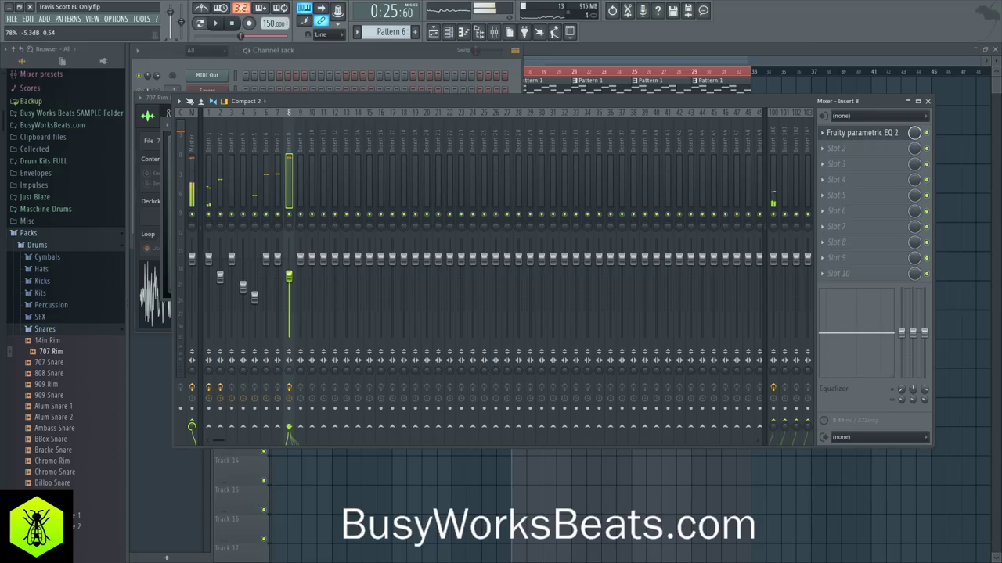
# Try Fruity Limiter in the second effect slot of mixer track 8 and clear the slot.
pyautogui.click(834, 148)
pyautogui.click(311, 138)
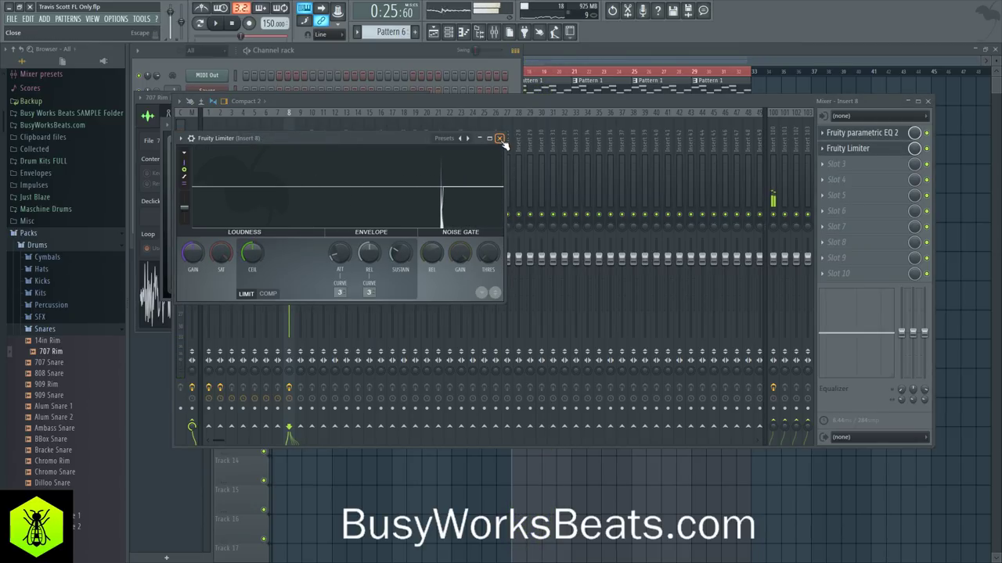
pyautogui.click(501, 139)
pyautogui.click(489, 126)
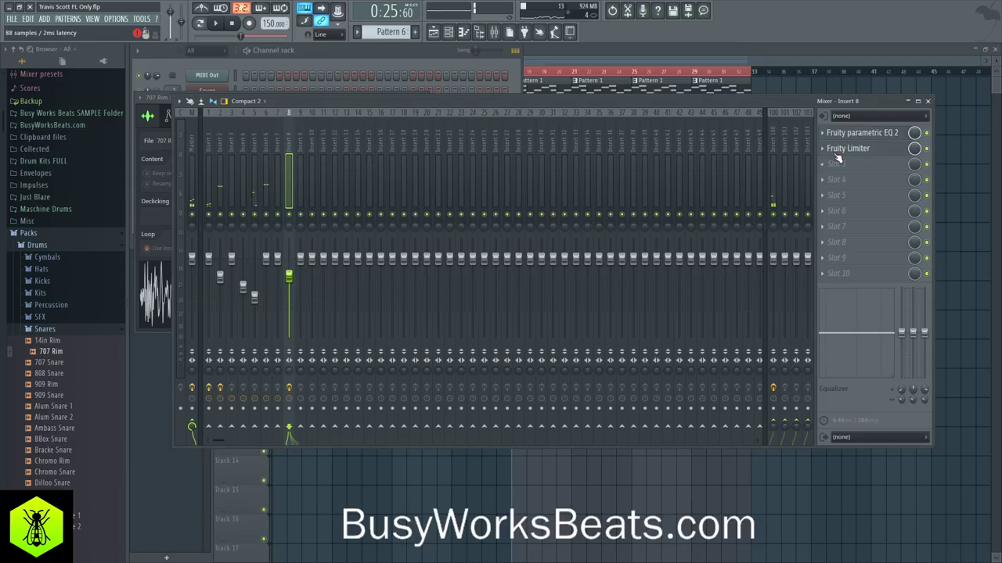
pyautogui.click(831, 149)
pyautogui.moveTo(838, 162)
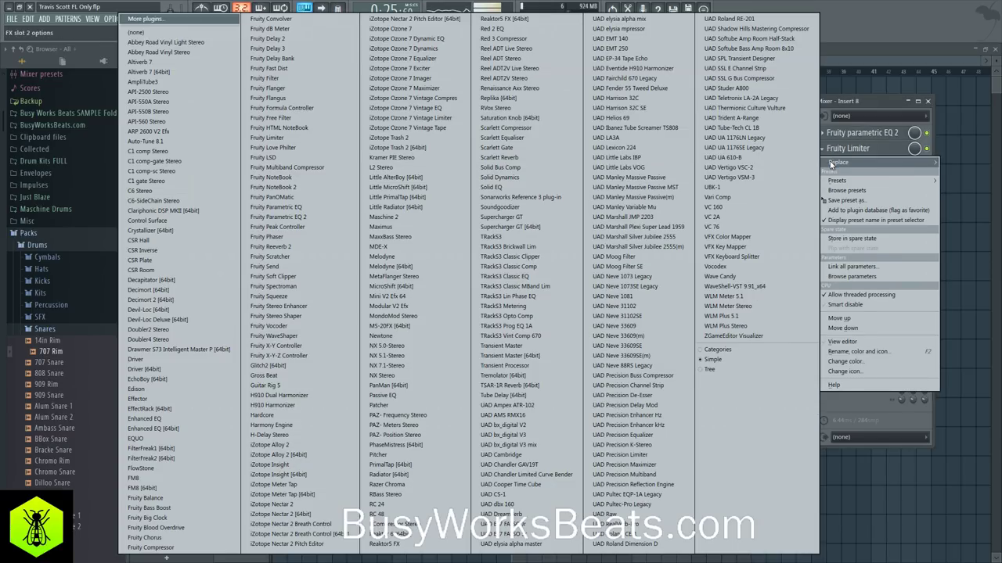
pyautogui.click(185, 32)
# Raise mixer track 8's fader slightly and check the Master level during playback.
pyautogui.moveTo(290, 277); pyautogui.dragTo(290, 269)
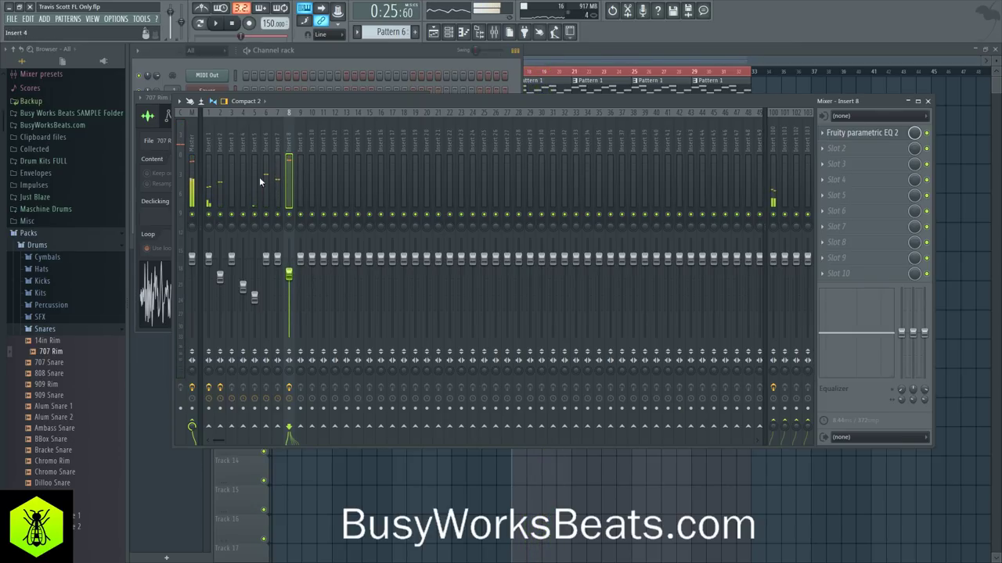
pyautogui.click(191, 141)
pyautogui.press('space')
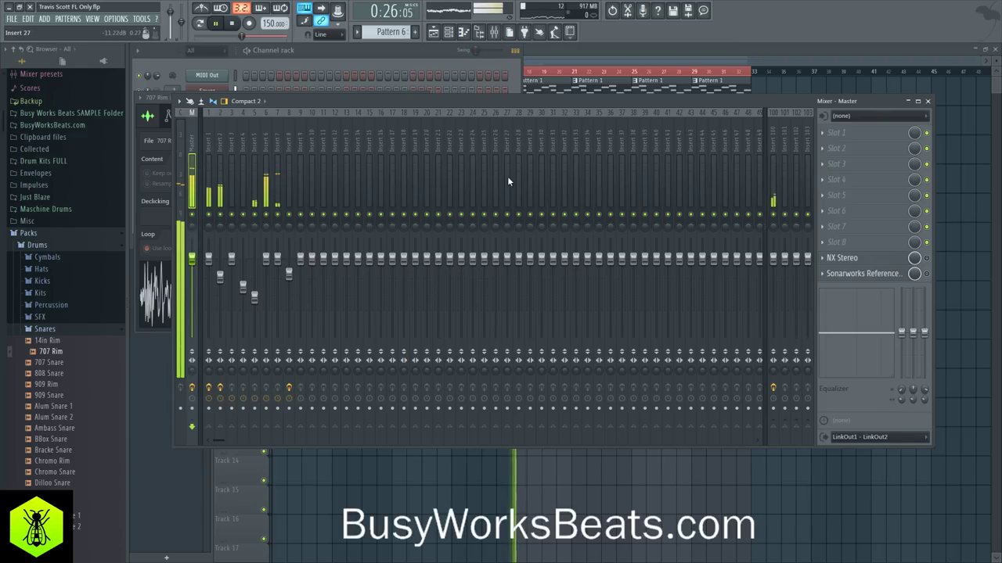
pyautogui.click(290, 139)
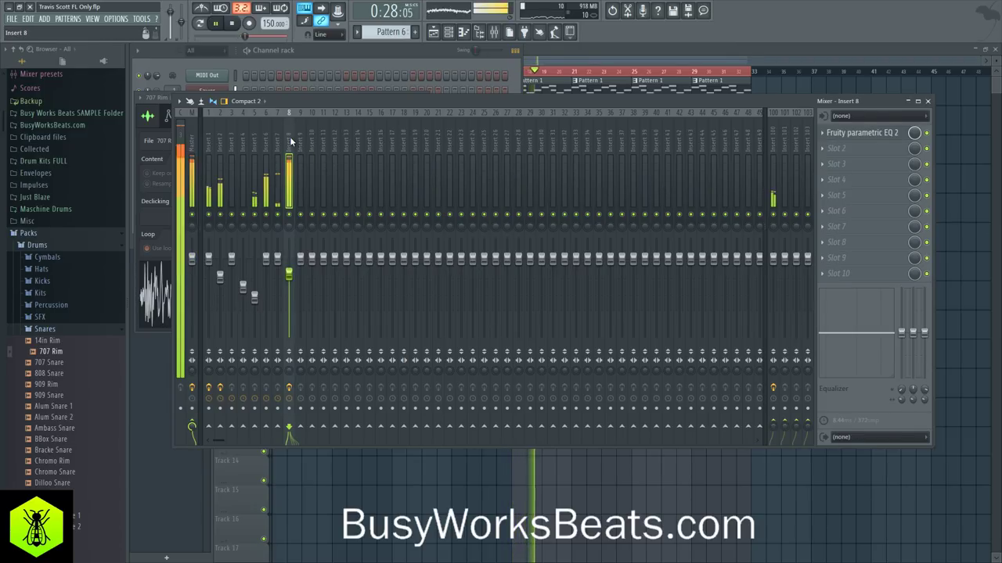
# Load Edison in the second effect slot of mixer track 8 and record one processed rim hit.
pyautogui.click(836, 148)
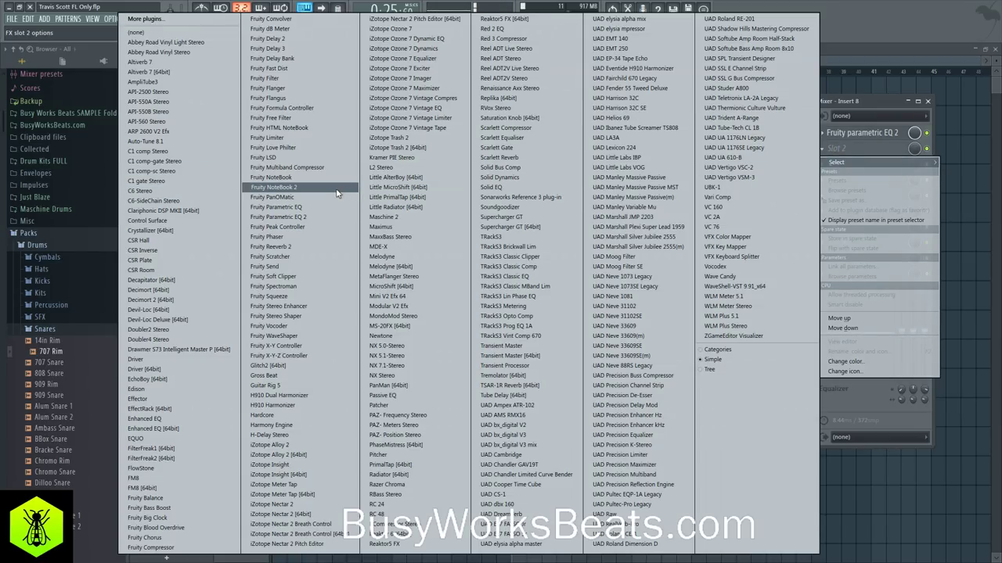
pyautogui.click(195, 389)
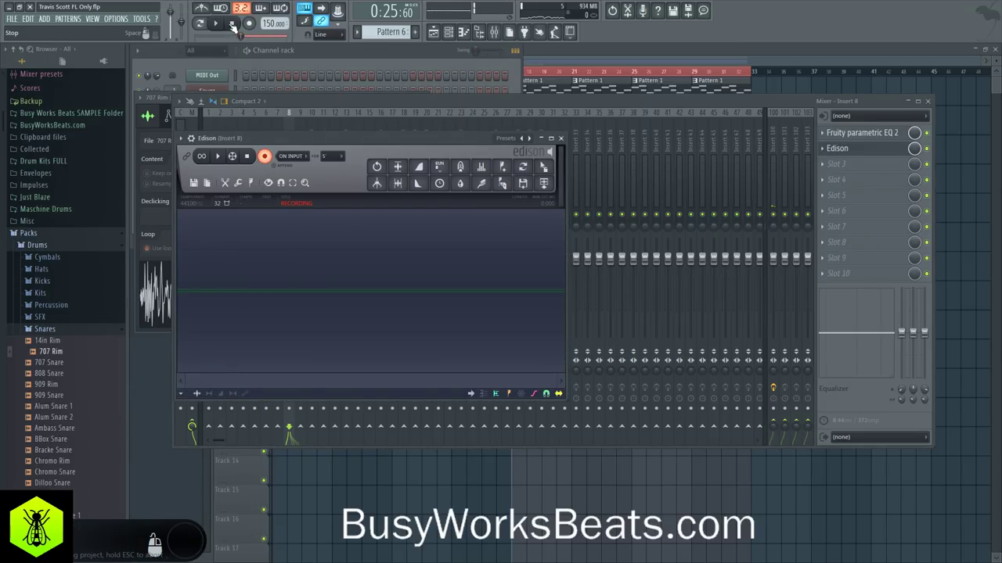
pyautogui.click(262, 155)
pyautogui.click(233, 25)
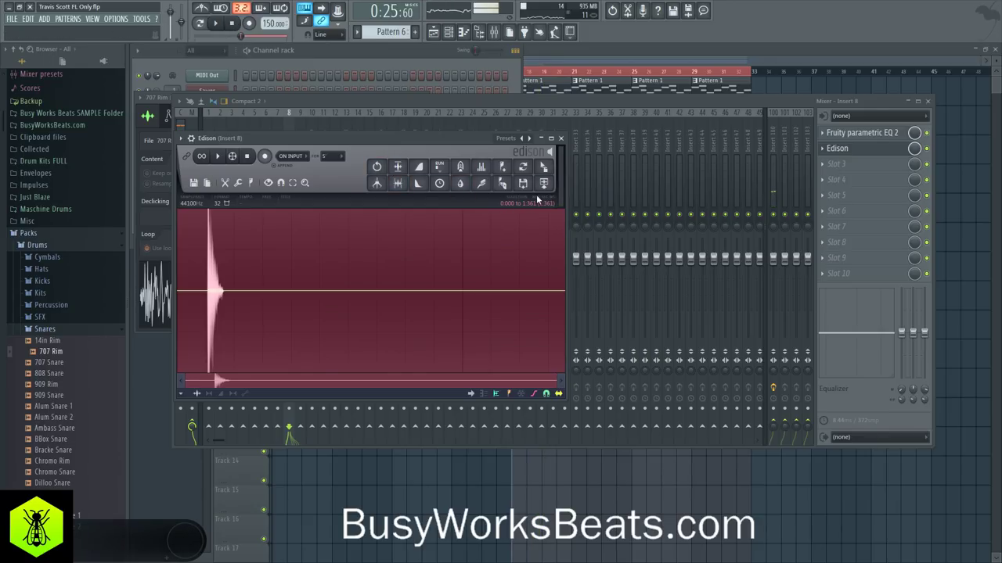
# Bring the Edison recording into the channel rack as a new sampler channel and trim its silence.
pyautogui.moveTo(544, 166); pyautogui.dragTo(423, 172)
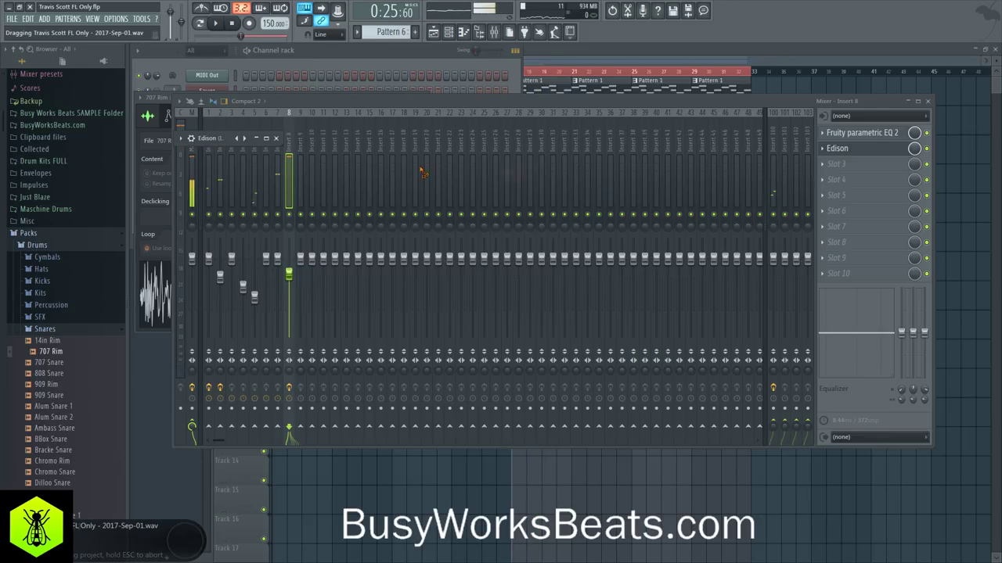
pyautogui.moveTo(226, 66); pyautogui.dragTo(237, 78)
pyautogui.click(226, 79)
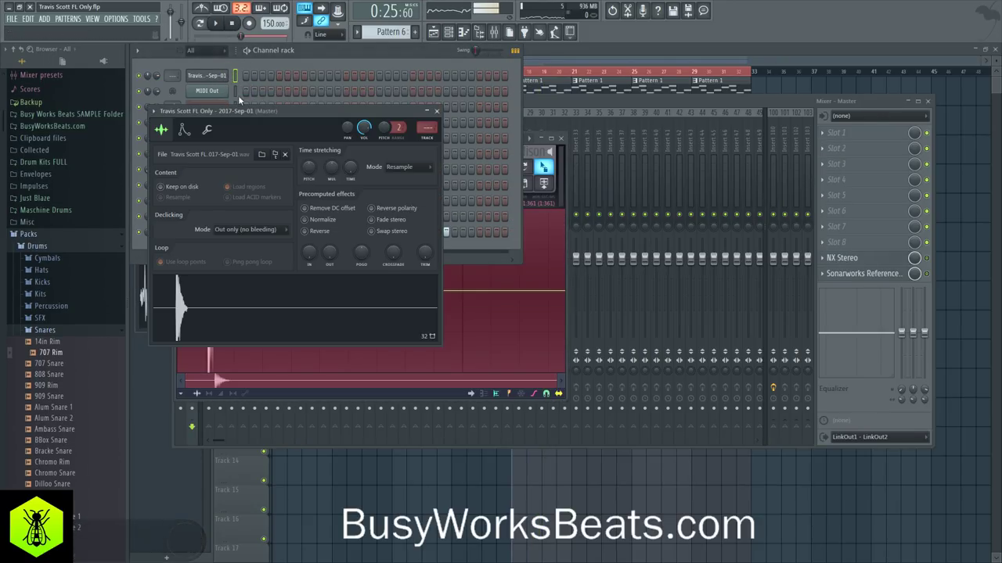
pyautogui.click(425, 252)
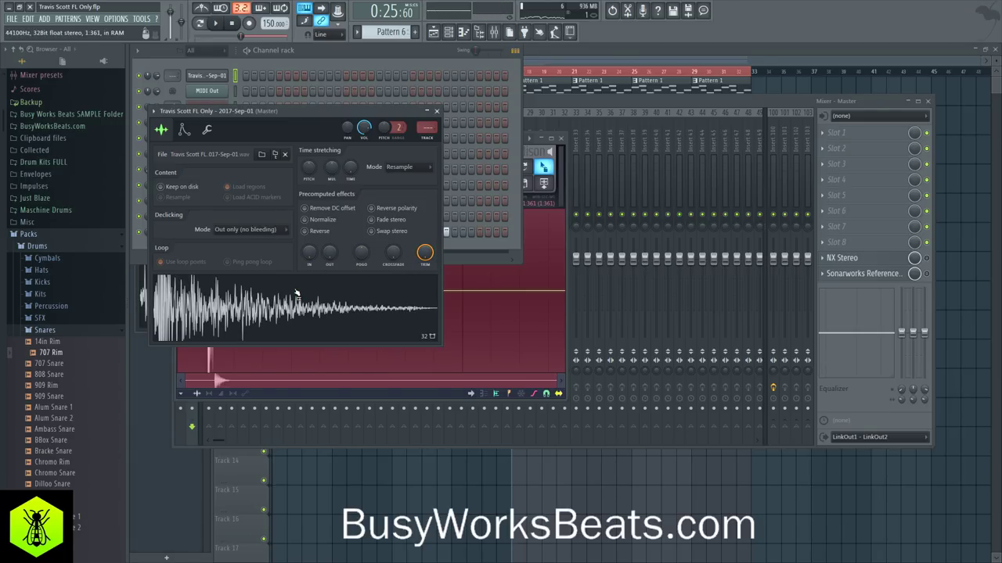
pyautogui.click(436, 112)
pyautogui.click(539, 101)
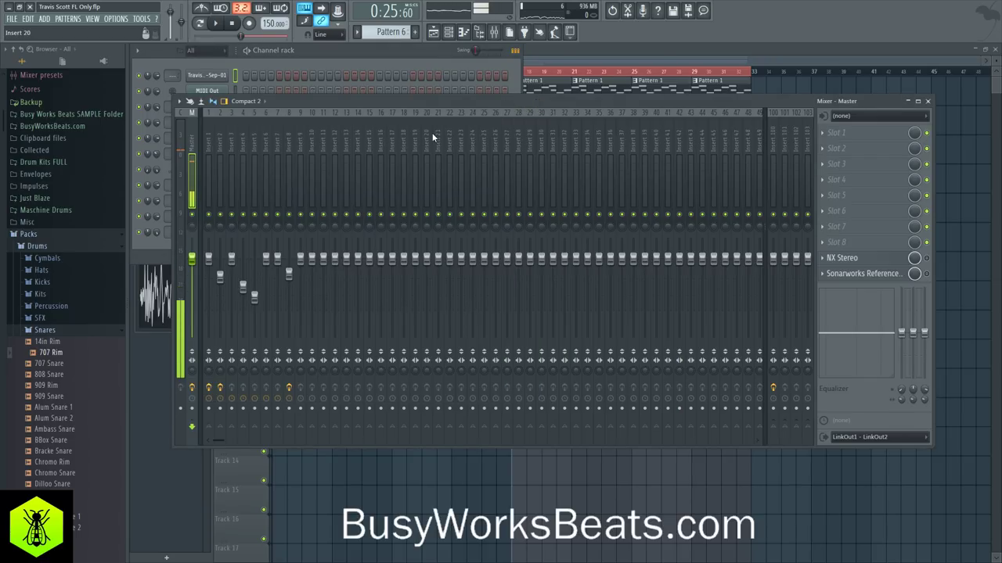
# Normalize the recorded rim sample and close its settings.
pyautogui.click(220, 75)
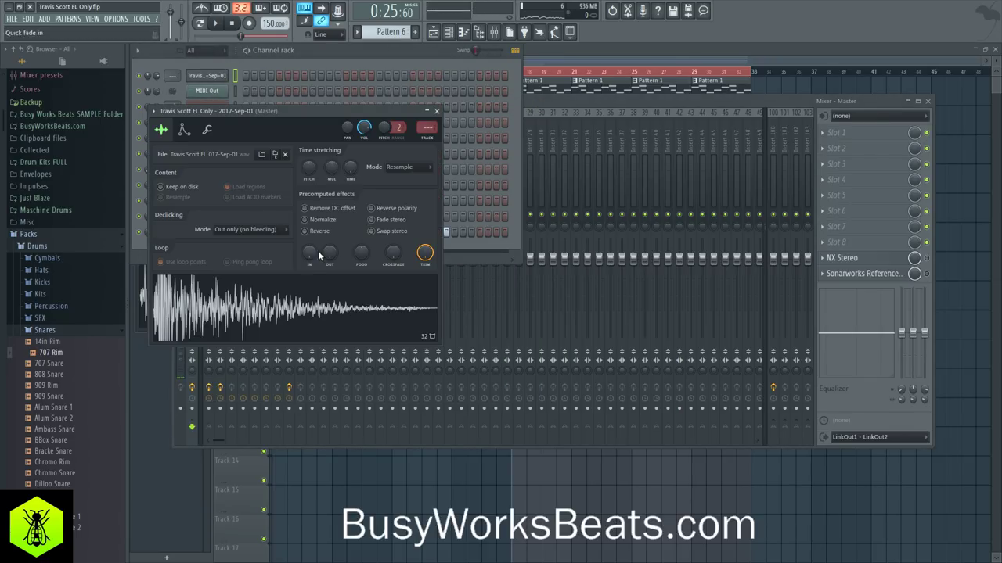
pyautogui.click(306, 220)
pyautogui.click(437, 111)
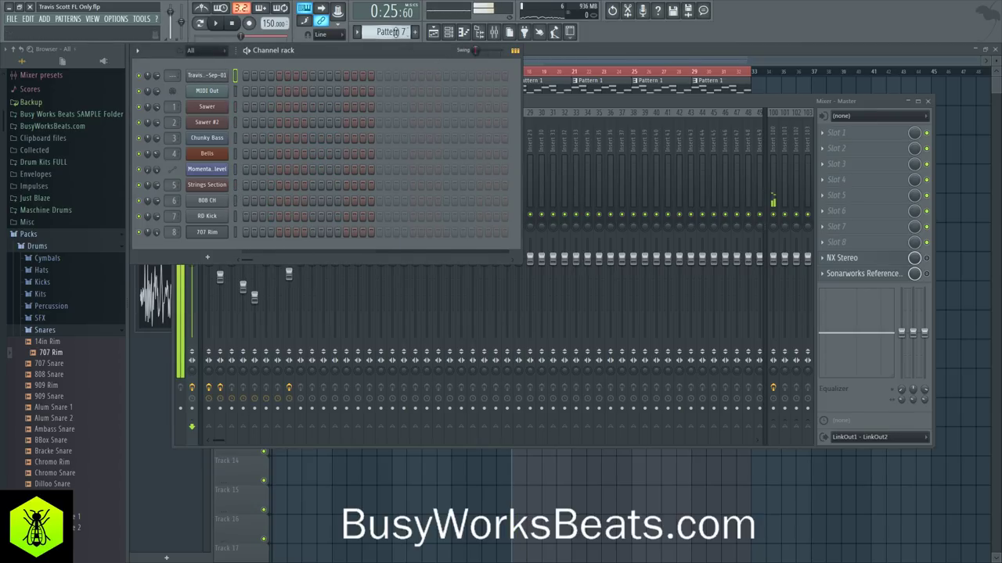
# Move the rim hits on steps 9 and 25 of Pattern 6 from 707 Rim to the recorded sample's channel.
pyautogui.press('space')
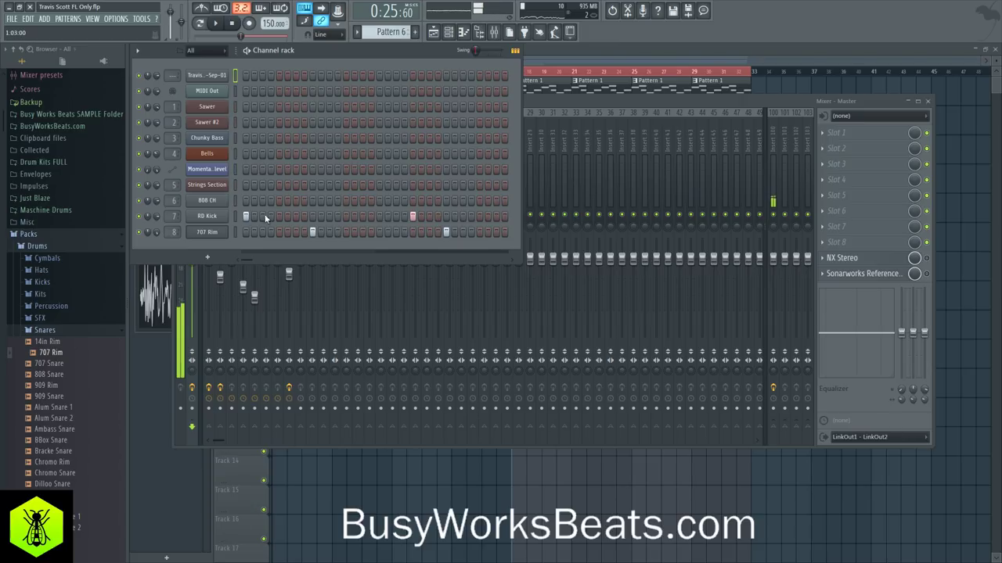
pyautogui.click(445, 75)
pyautogui.rightClick(313, 232)
pyautogui.rightClick(445, 232)
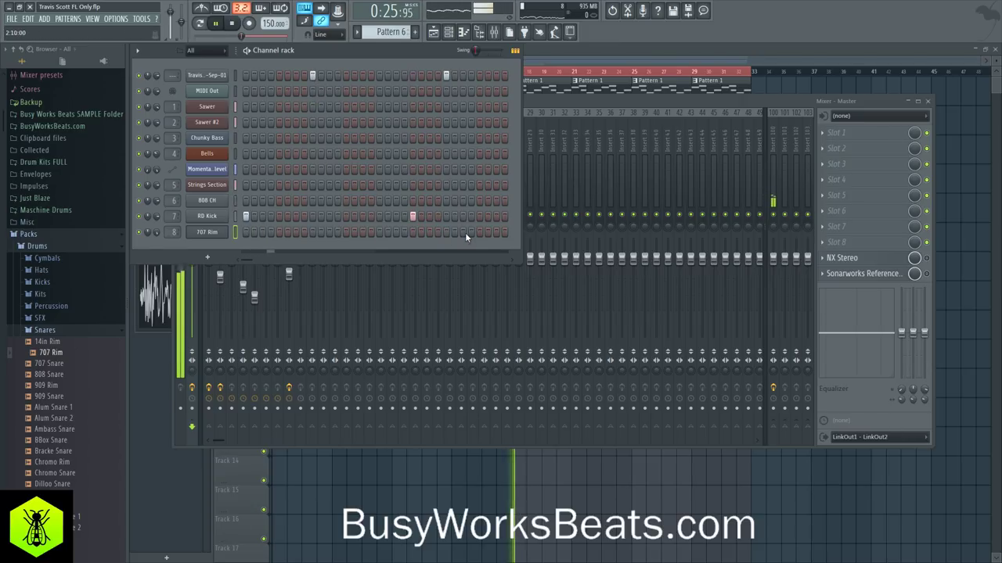
# Route the recorded rim channel to mixer track 9 and reset its channel volume.
pyautogui.scroll(9, 172, 75)
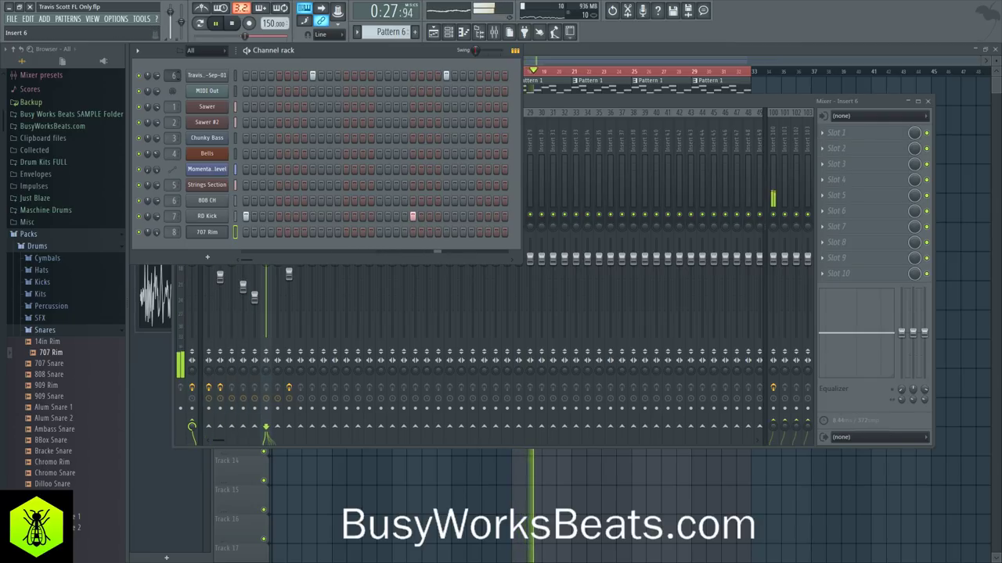
pyautogui.press('space')
pyautogui.rightClick(158, 75)
pyautogui.click(247, 60)
pyautogui.rightClick(159, 76)
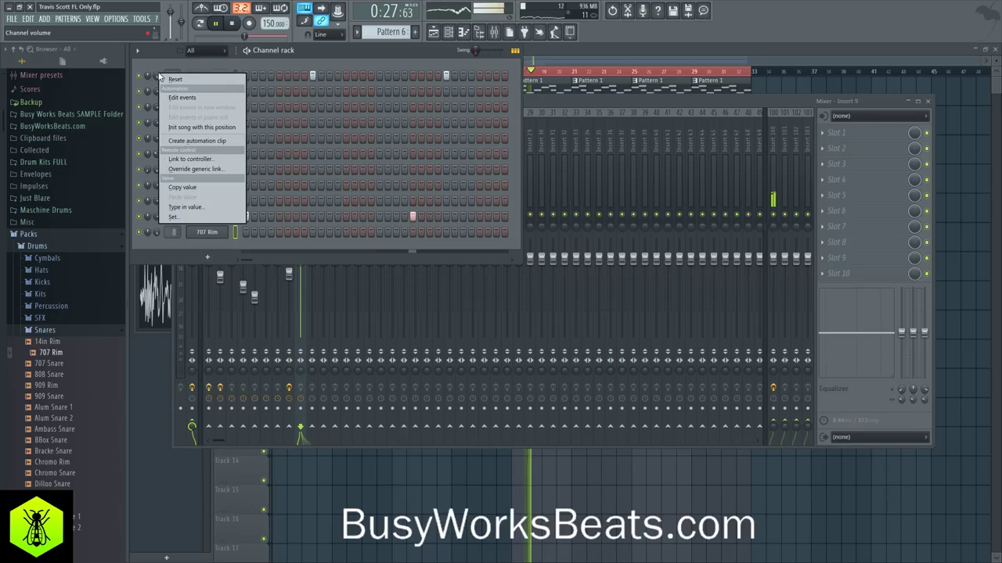
pyautogui.click(169, 80)
# Try lowering mixer track 9's fader to 94% during playback and reset it to its default level.
pyautogui.press('space')
pyautogui.click(567, 103)
pyautogui.press('space')
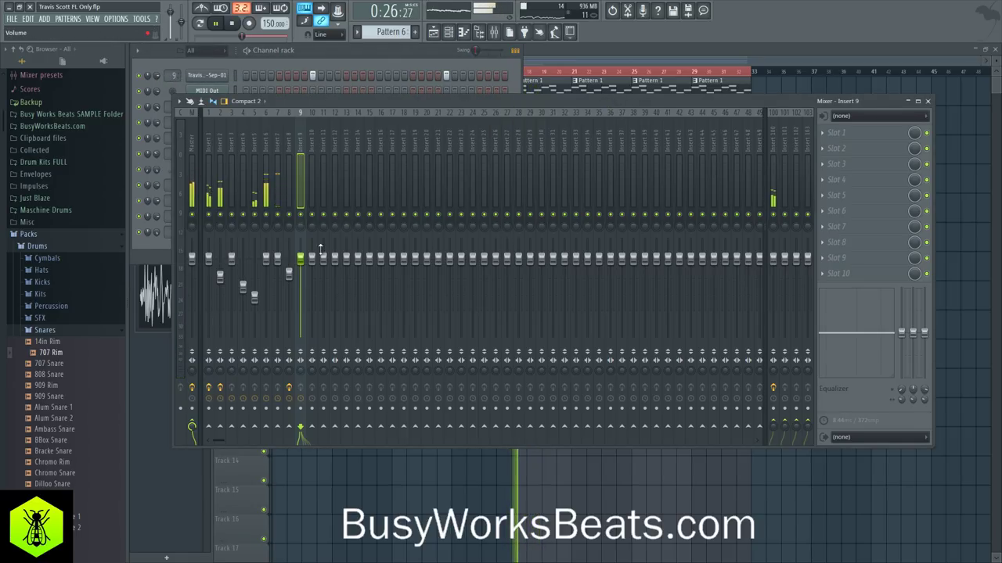
pyautogui.moveTo(301, 257); pyautogui.dragTo(301, 263)
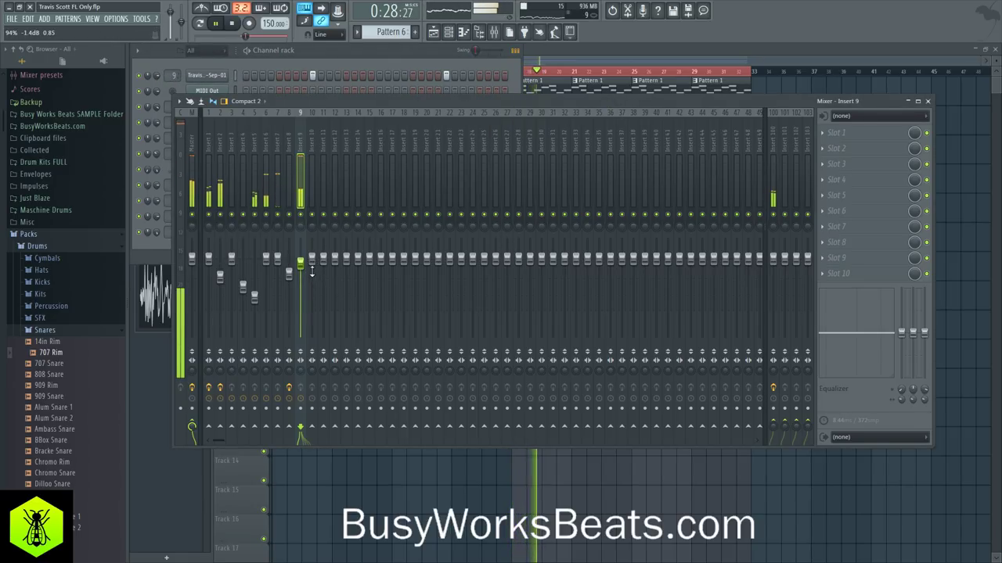
pyautogui.rightClick(303, 266)
pyautogui.click(309, 273)
pyautogui.press('space')
pyautogui.press('space')
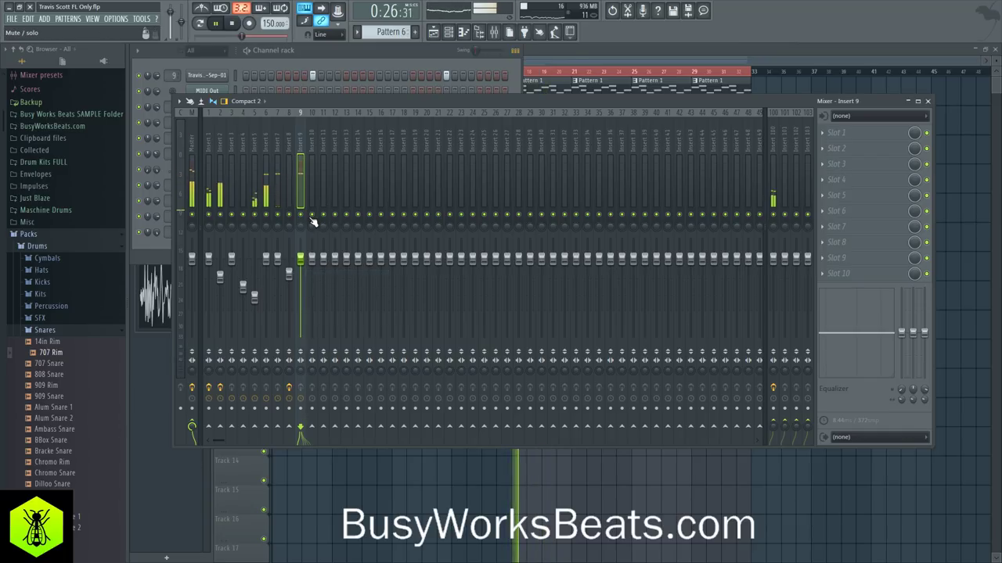
pyautogui.rightClick(304, 264)
pyautogui.click(315, 271)
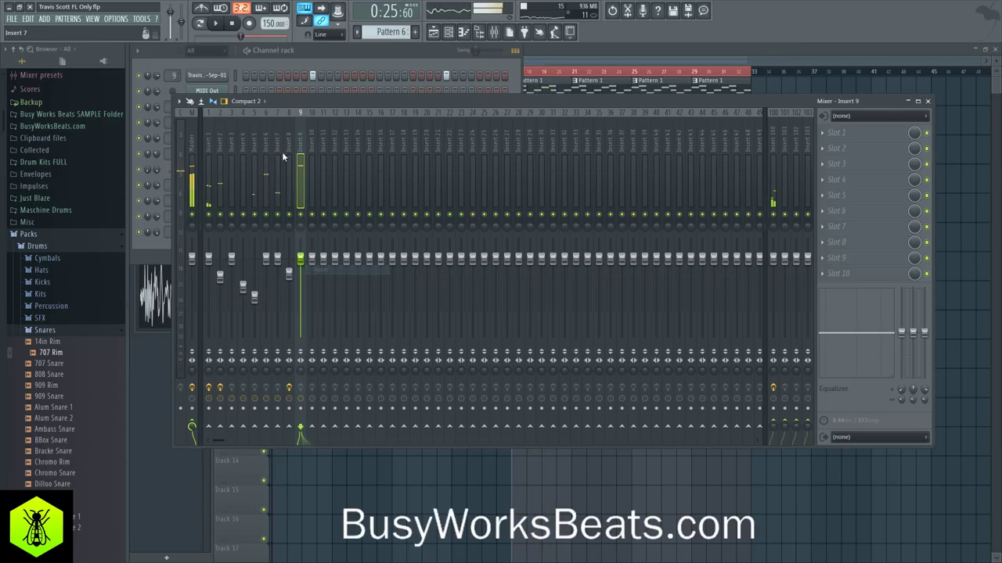
# Replace Edison in slot 2 of mixer track 8 with Fruity Limiter.
pyautogui.click(286, 141)
pyautogui.click(822, 148)
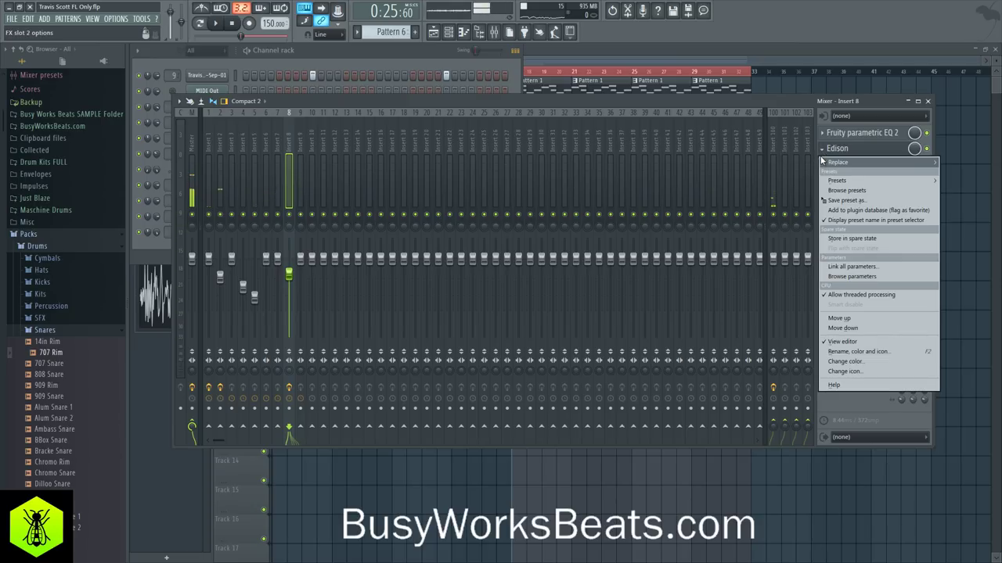
pyautogui.moveTo(849, 174)
pyautogui.click(193, 33)
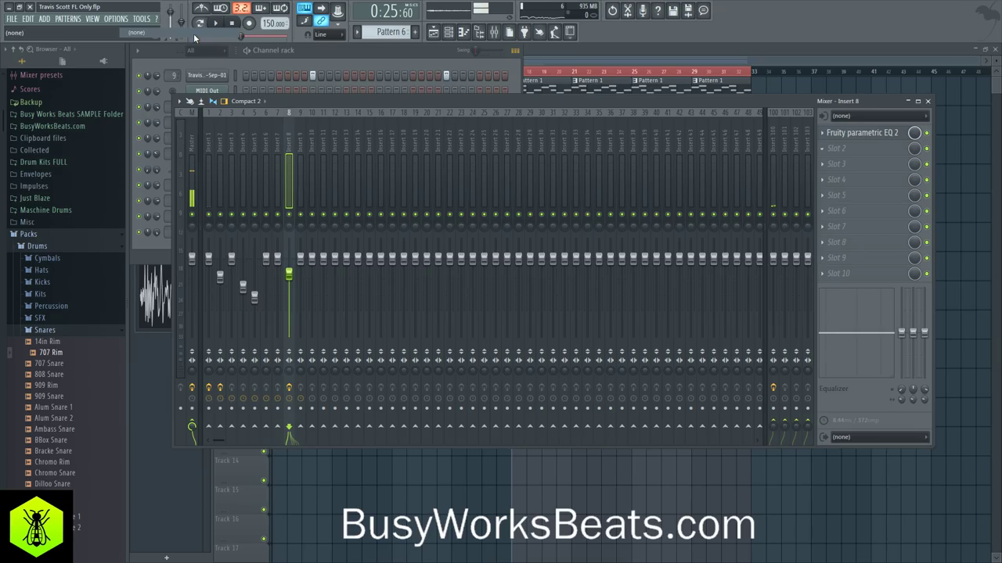
pyautogui.click(833, 148)
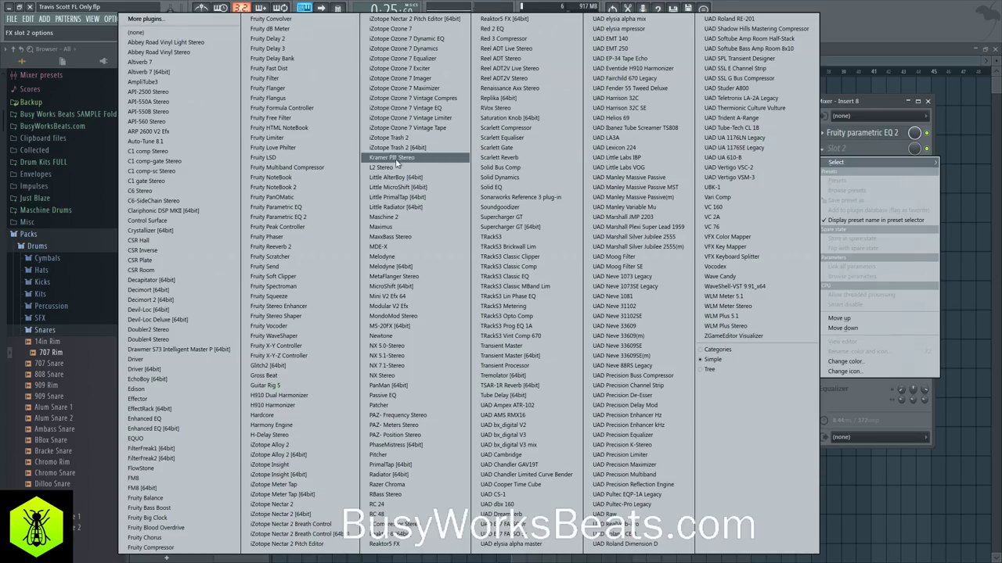
pyautogui.click(294, 144)
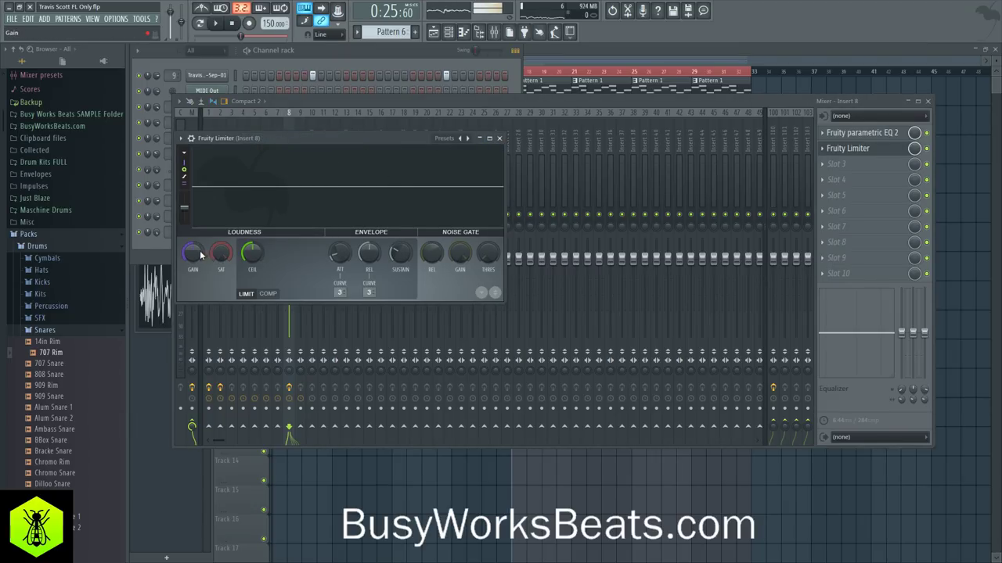
# Move the rim hits on steps 9 and 25 of Pattern 6 from the recorded sample's channel back to 707 Rim.
pyautogui.click(338, 55)
pyautogui.press('space')
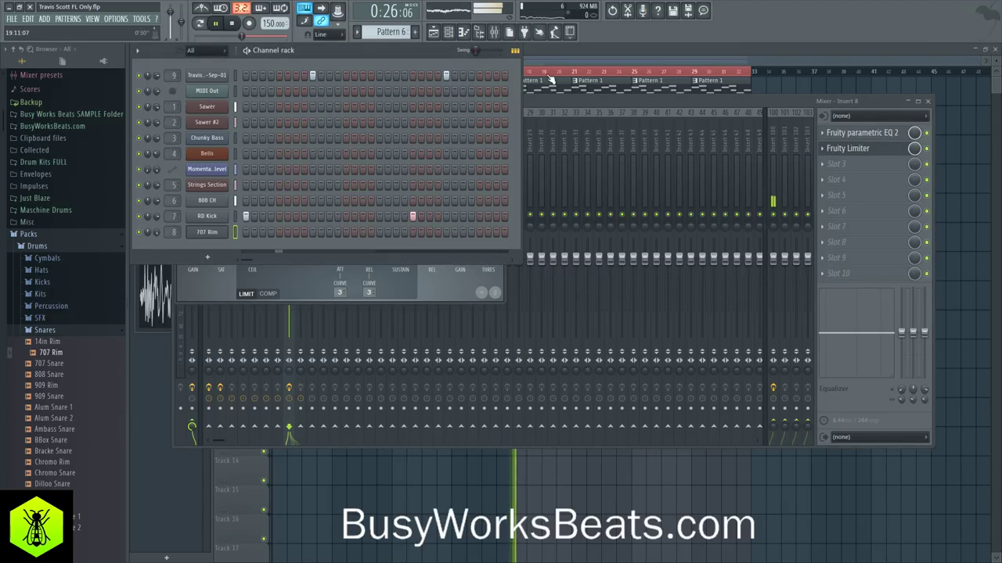
pyautogui.click(546, 106)
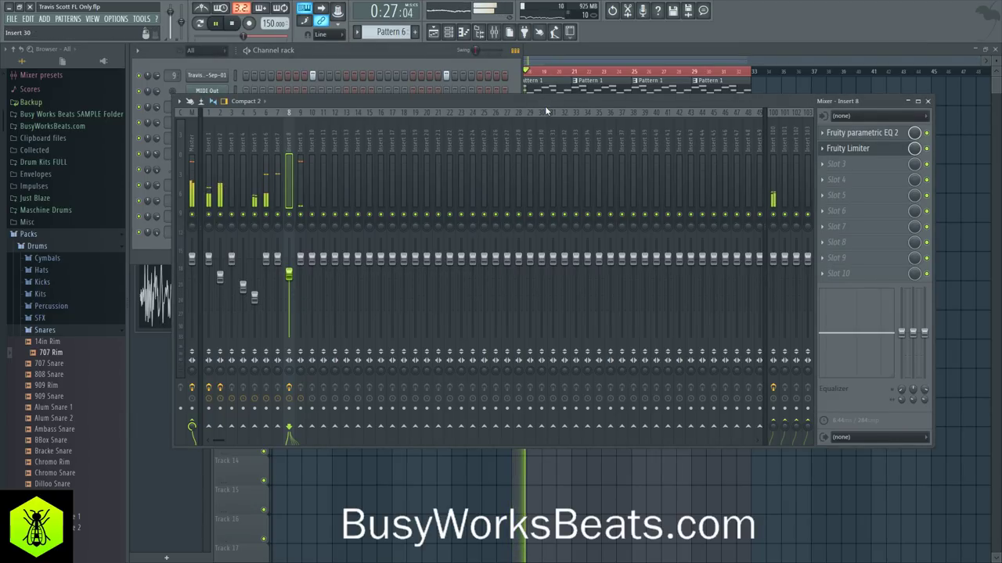
pyautogui.click(300, 151)
pyautogui.click(315, 55)
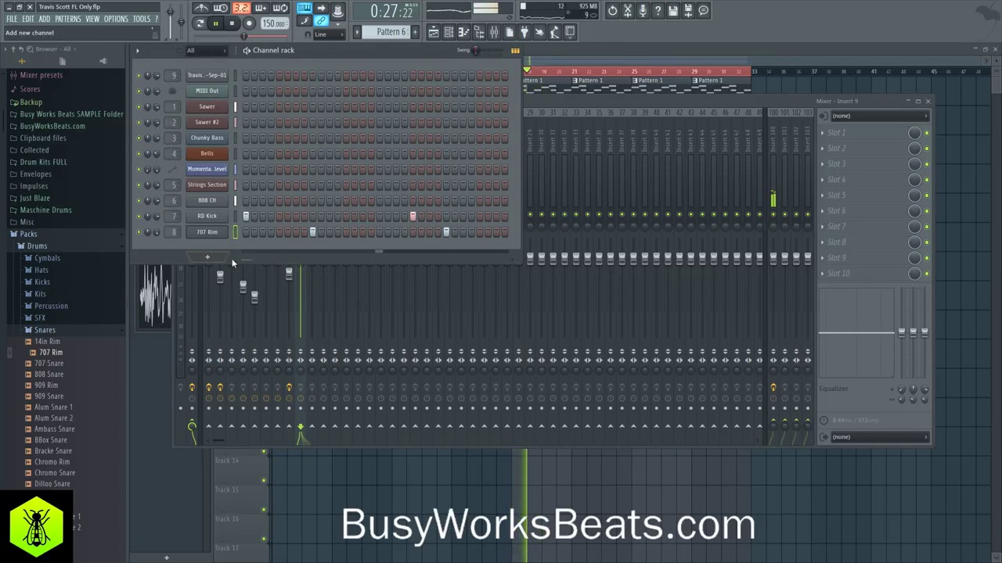
# Try adjusting the Fruity Limiter's ceiling on mixer track 8 during playback and close the plugin.
pyautogui.click(530, 104)
pyautogui.click(278, 148)
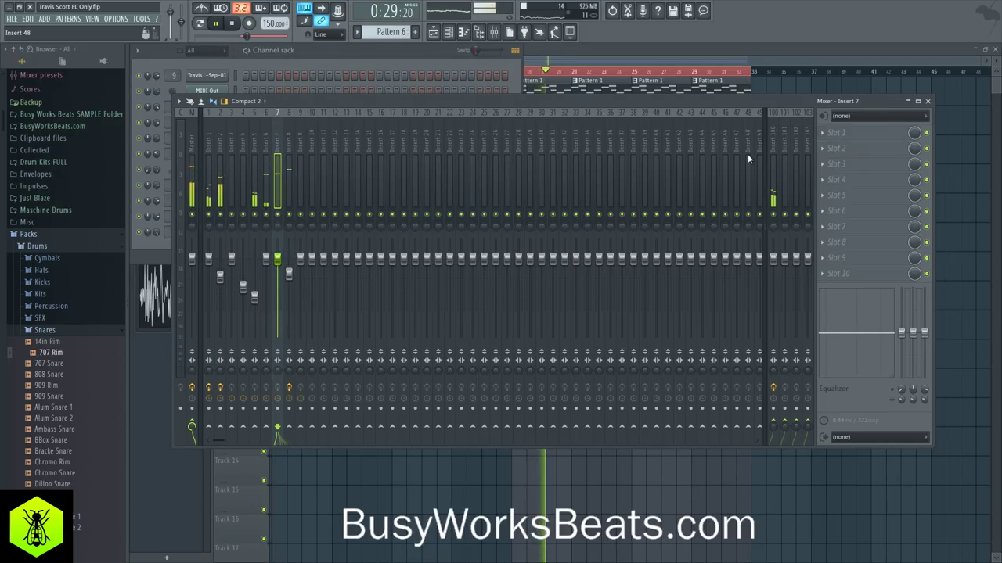
pyautogui.click(287, 141)
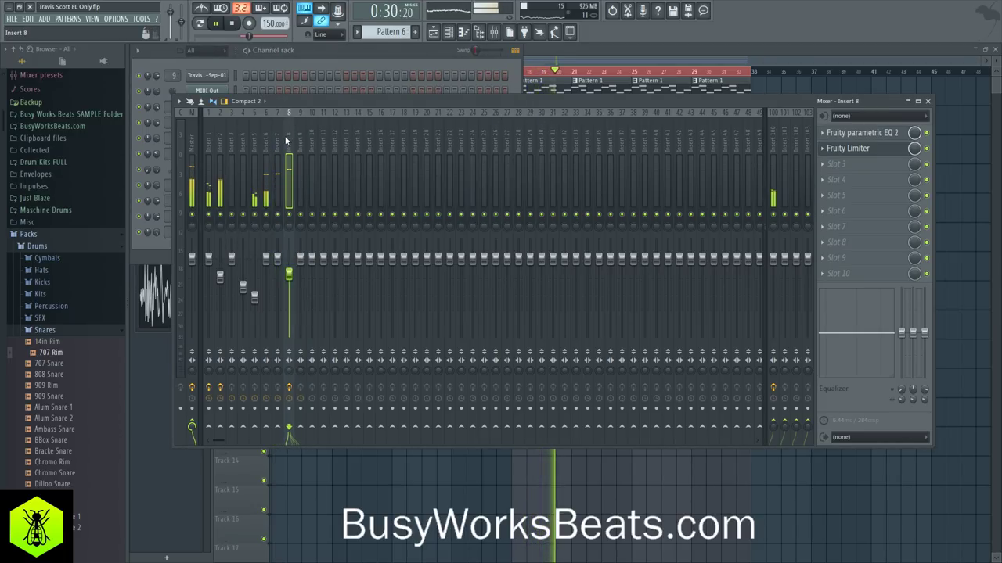
pyautogui.click(852, 148)
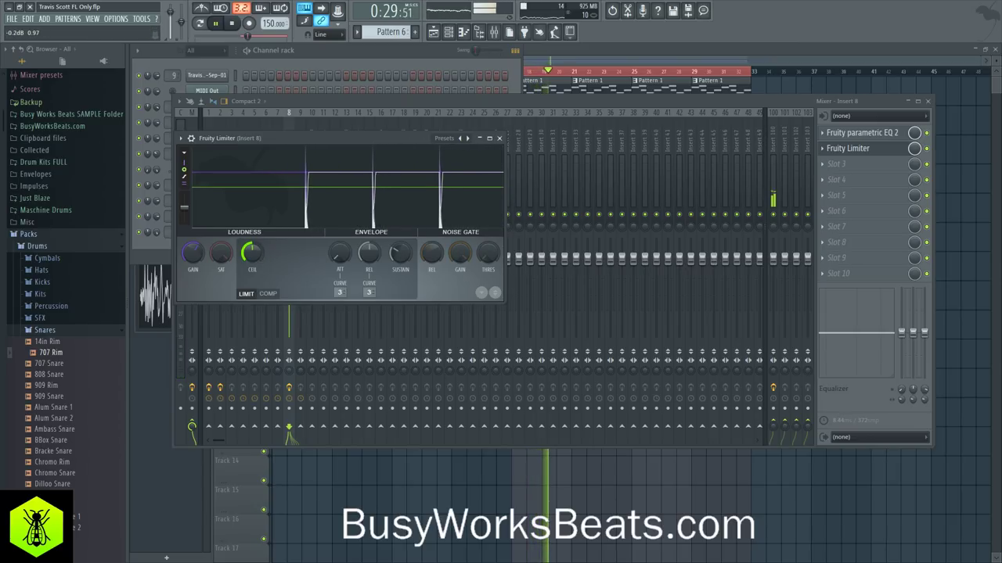
pyautogui.click(499, 139)
# Remove the Fruity Limiter from slot 2 of mixer track 8.
pyautogui.click(822, 148)
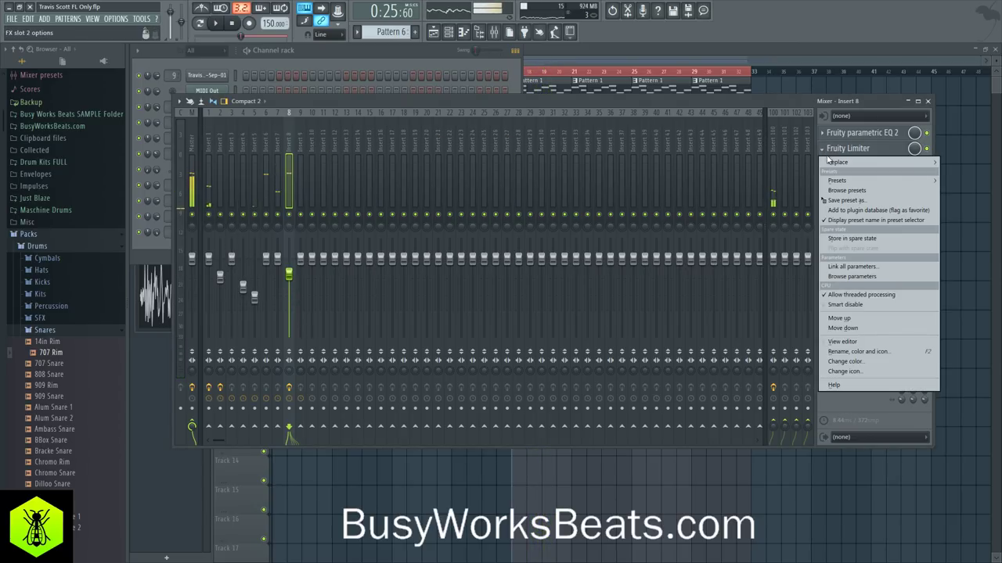
pyautogui.moveTo(839, 162)
pyautogui.click(224, 32)
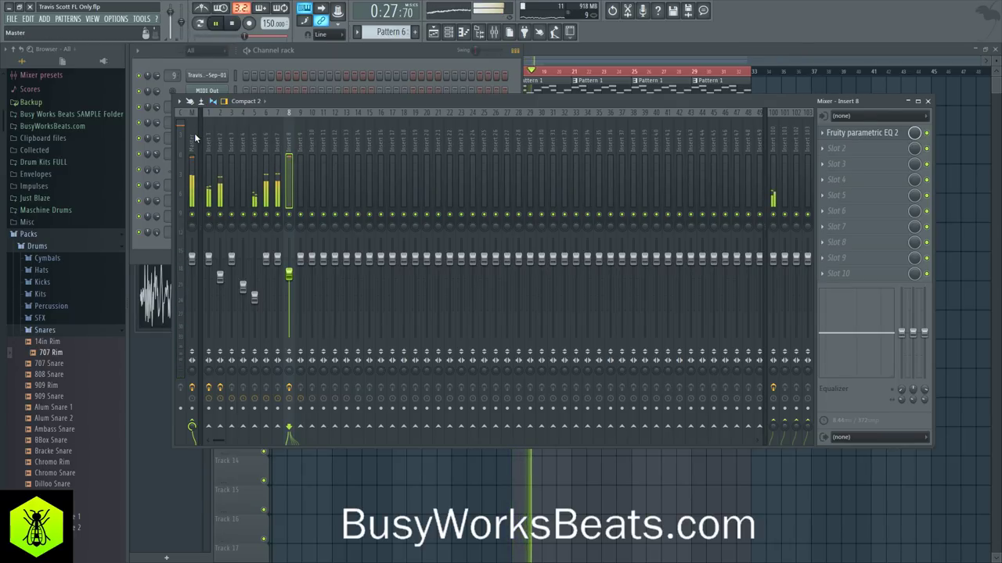
# Repeat the Pattern 6 clip along playlist track 7 from bar 19 to the end of bar 32.
pyautogui.click(291, 61)
pyautogui.press('space')
pyautogui.press('space')
pyautogui.click(407, 465)
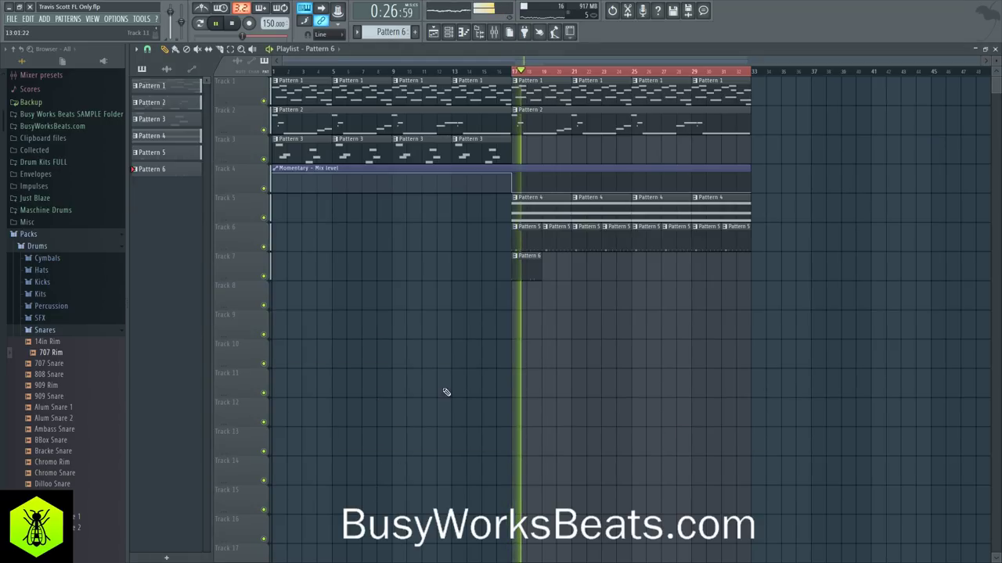
pyautogui.click(552, 271)
pyautogui.click(581, 271)
pyautogui.click(608, 270)
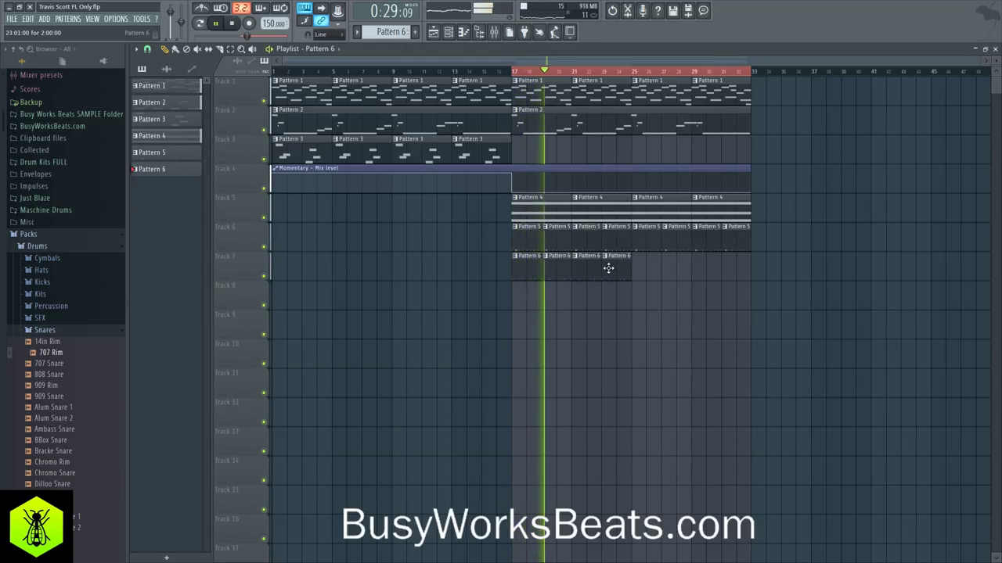
pyautogui.click(638, 270)
pyautogui.click(663, 268)
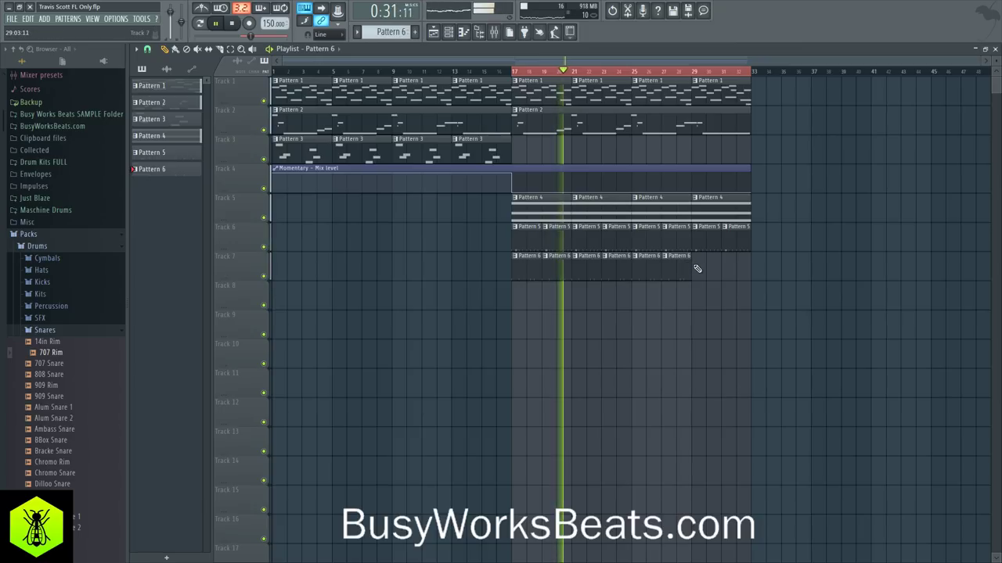
pyautogui.click(696, 268)
pyautogui.click(721, 268)
# Try boosting band 2 in mixer track 8's Fruity parametric EQ 2, reset the band and close the equalizer.
pyautogui.click(504, 33)
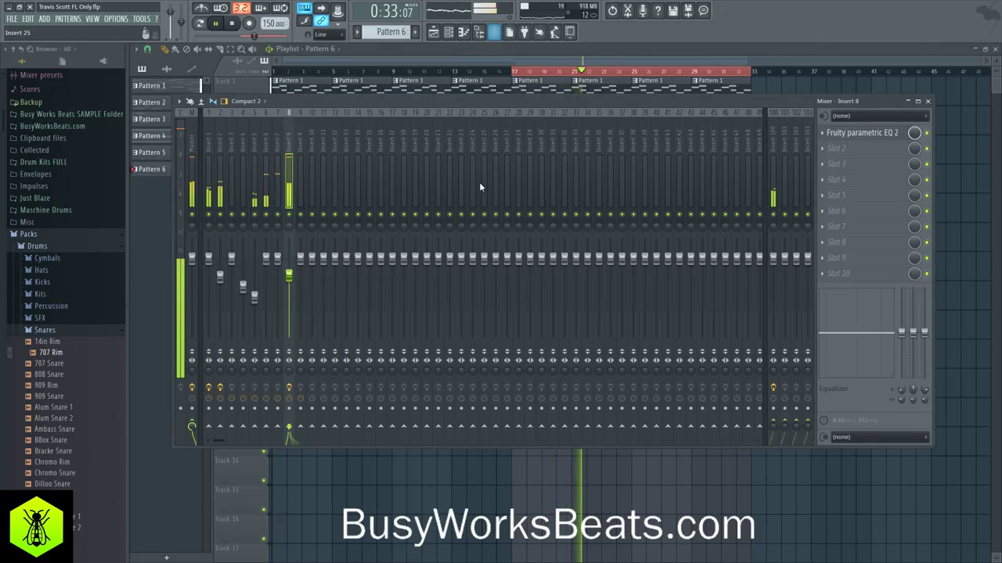
pyautogui.click(857, 134)
pyautogui.moveTo(235, 212); pyautogui.dragTo(247, 173)
pyautogui.moveTo(252, 181); pyautogui.dragTo(233, 208)
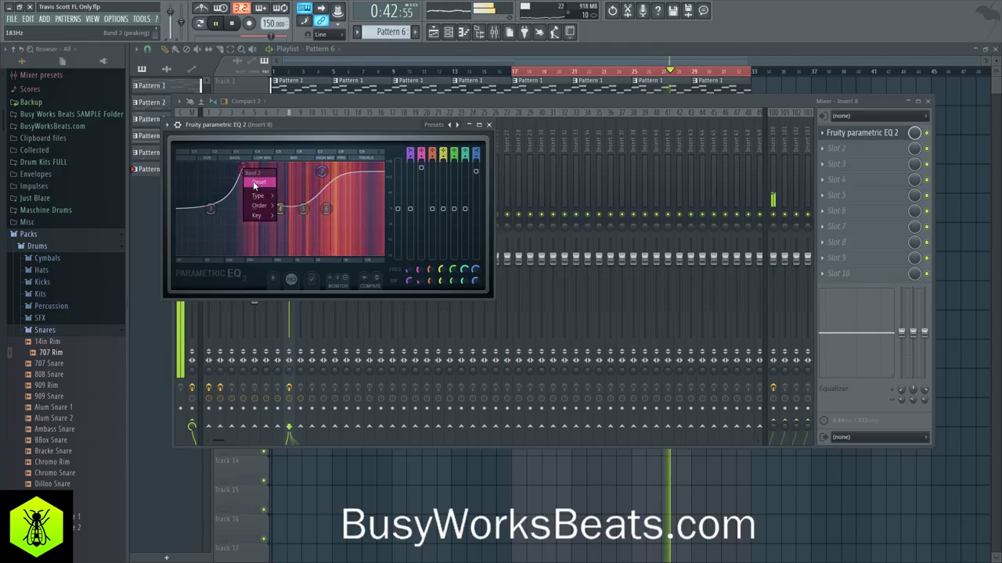
pyautogui.click(490, 126)
# Check the Master track in the mixer during playback and close the mixer.
pyautogui.click(481, 65)
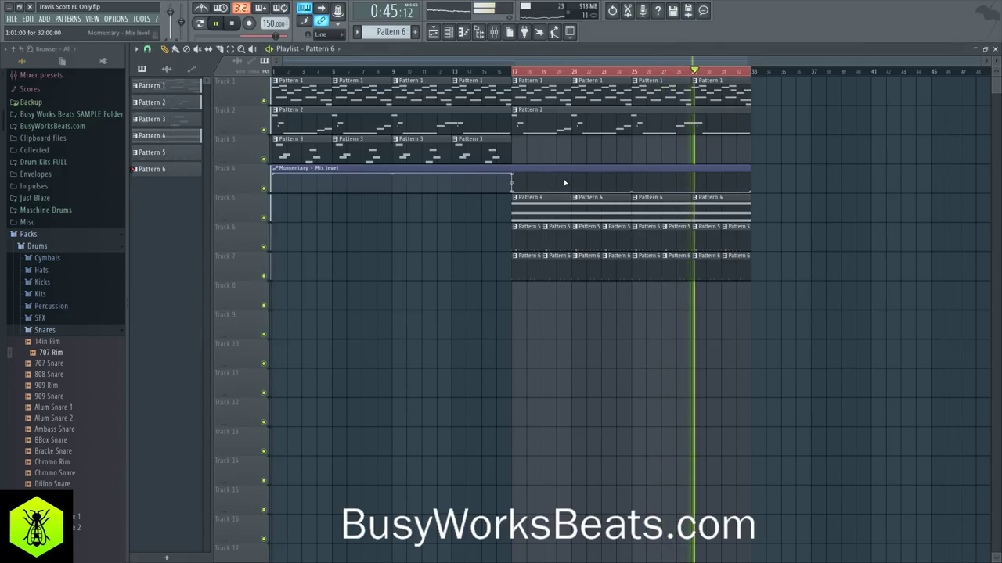
pyautogui.click(493, 33)
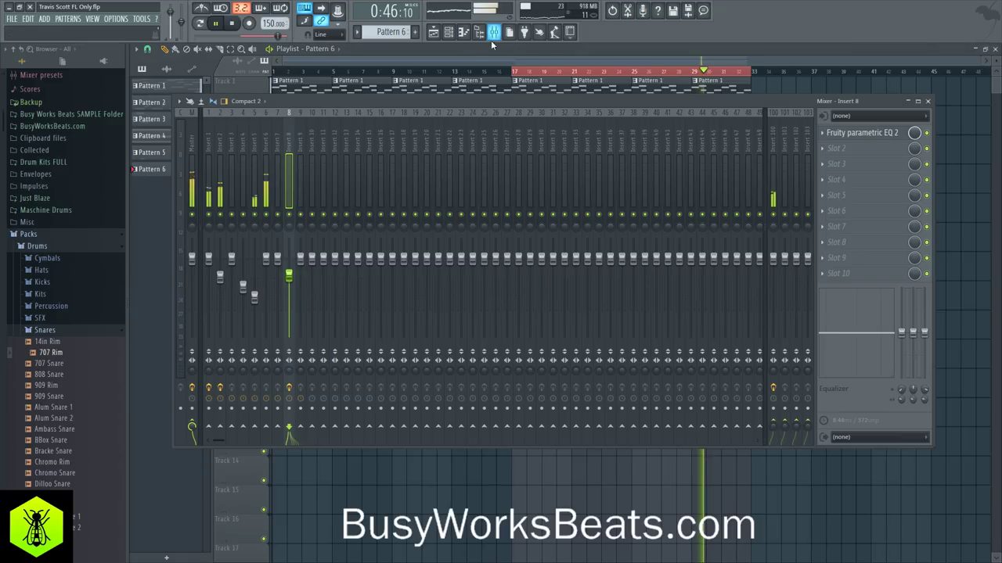
pyautogui.click(195, 144)
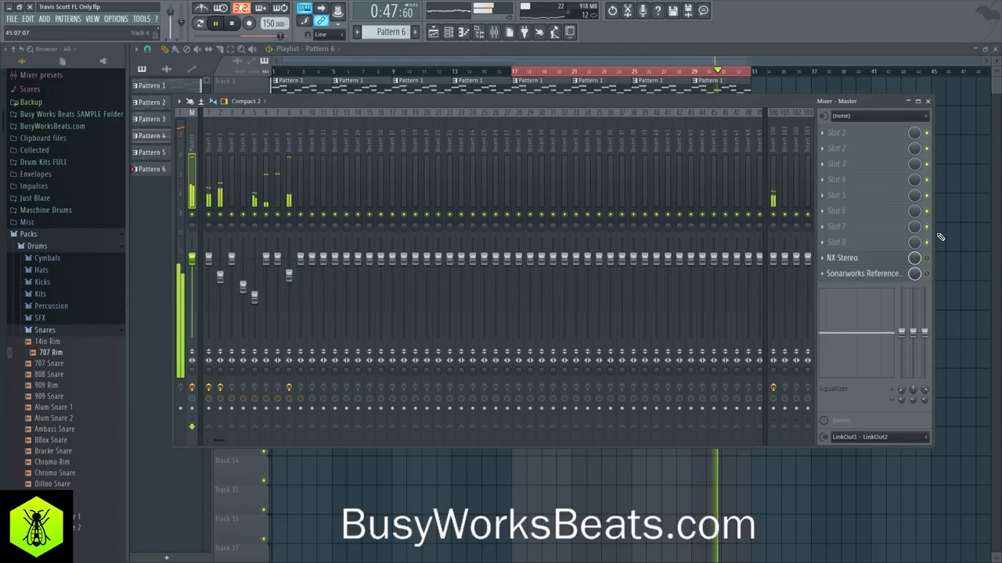
pyautogui.click(928, 102)
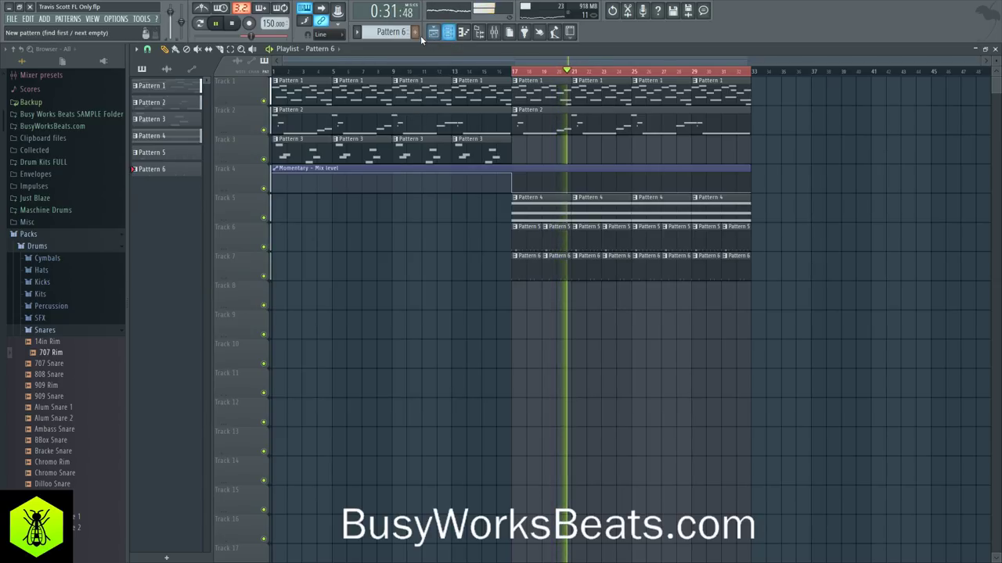
# Add a two-step C5 note on step 3 of bar 1 in Pattern 5's 808 CH piano roll.
pyautogui.click(447, 32)
pyautogui.scroll(-1, 400, 29)
pyautogui.press('space')
pyautogui.click(310, 205)
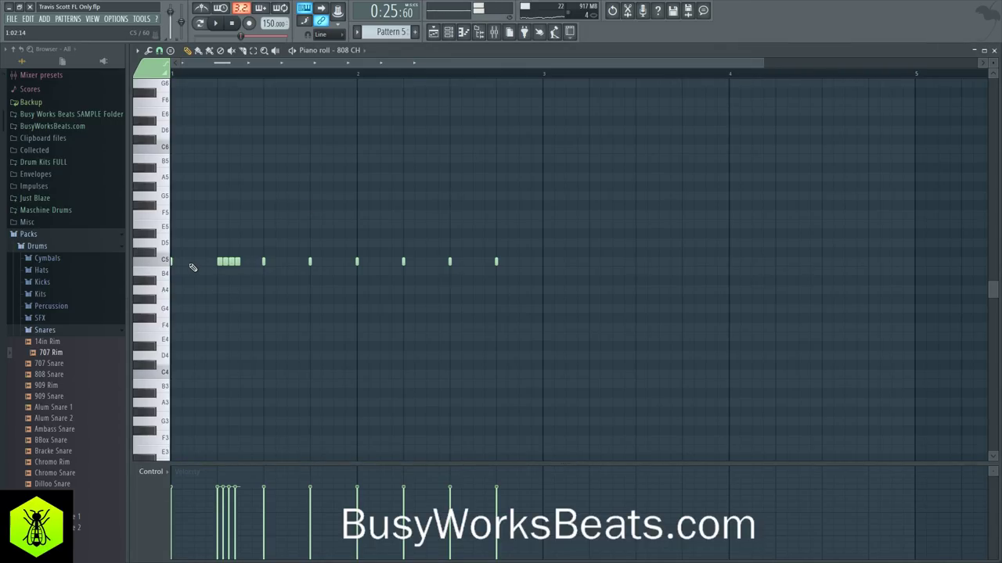
pyautogui.click(192, 263)
pyautogui.press('space')
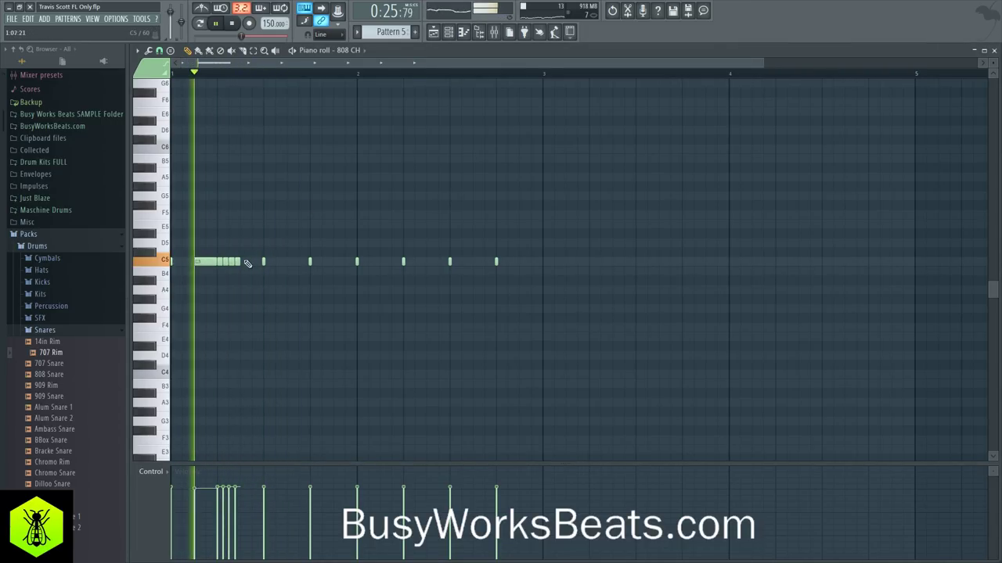
# Try extra two-step C5 notes around step 13 of bar 1 and delete them.
pyautogui.click(298, 262)
pyautogui.press('space')
pyautogui.rightClick(300, 263)
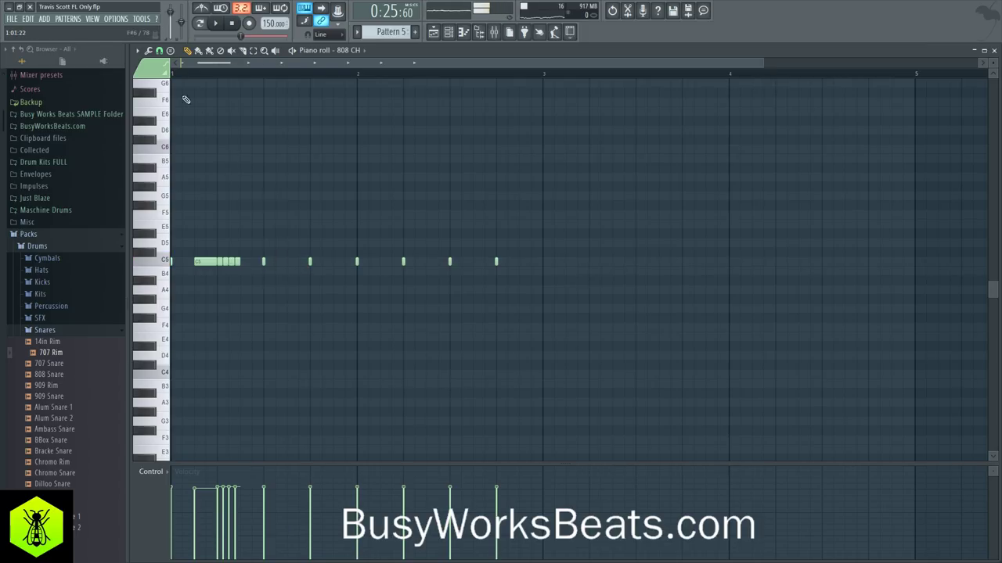
pyautogui.click(291, 263)
pyautogui.press('space')
pyautogui.click(328, 263)
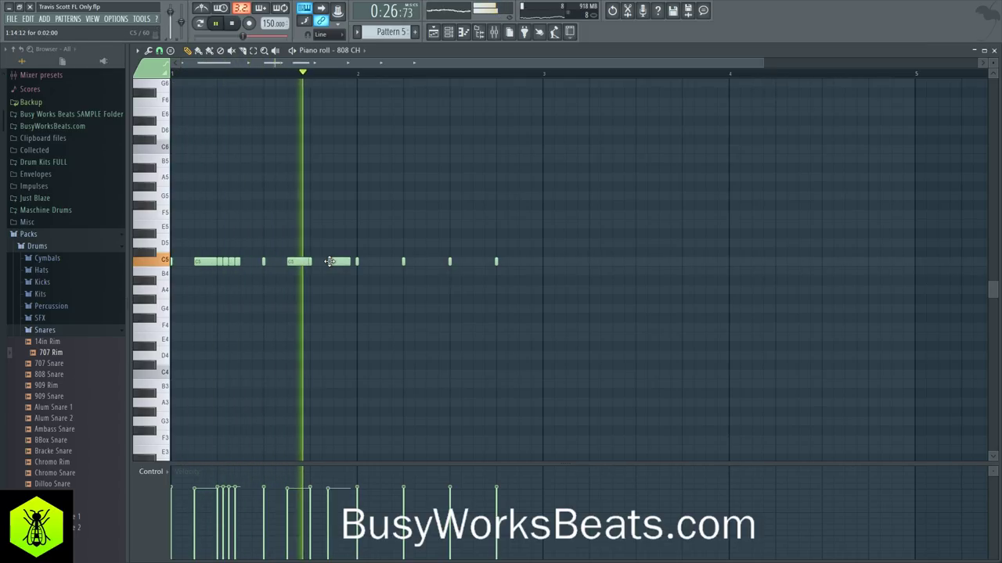
pyautogui.rightClick(305, 263)
pyautogui.press('space')
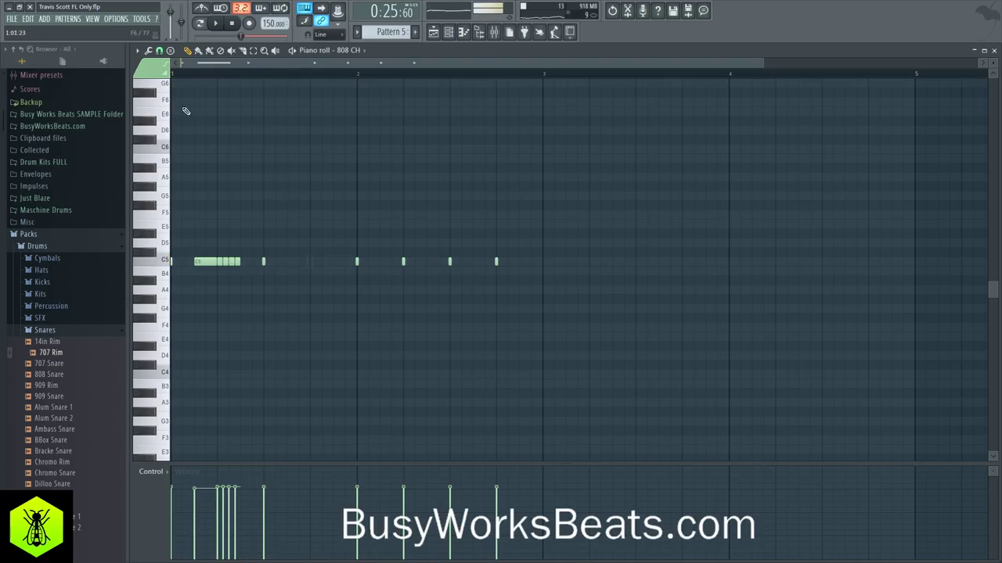
# Switch the piano roll snap to a triplet grid and place five C5 notes between beat 3 of bar 1 and bar 2.
pyautogui.click(159, 51)
pyautogui.click(187, 179)
pyautogui.click(298, 261)
pyautogui.press('space')
pyautogui.click(313, 261)
pyautogui.click(329, 262)
pyautogui.click(345, 261)
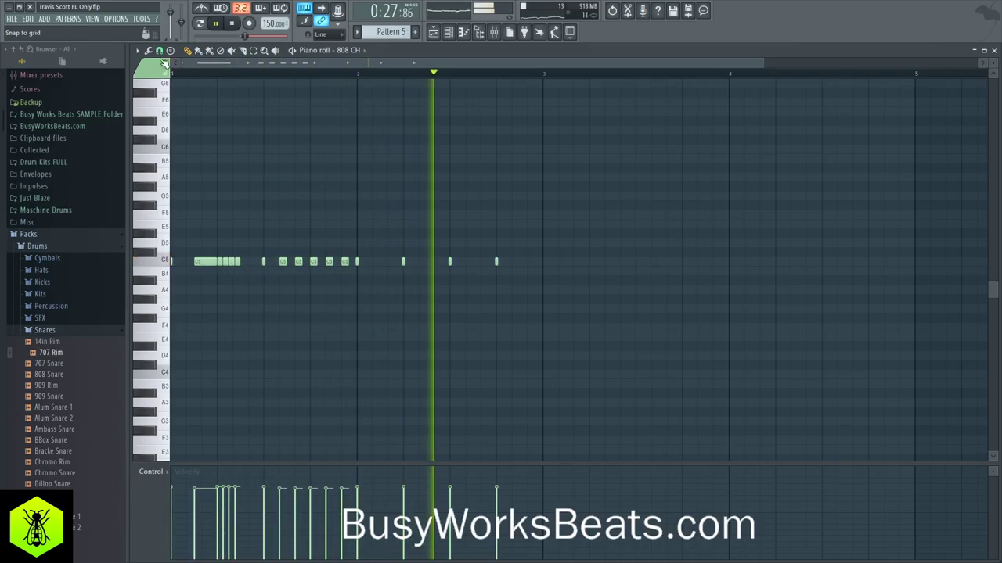
# Change the snap back to a straight grid and add C5 notes on steps 3, 7 and 11 of bar 2.
pyautogui.click(160, 51)
pyautogui.click(189, 141)
pyautogui.click(383, 262)
pyautogui.click(429, 262)
pyautogui.click(475, 263)
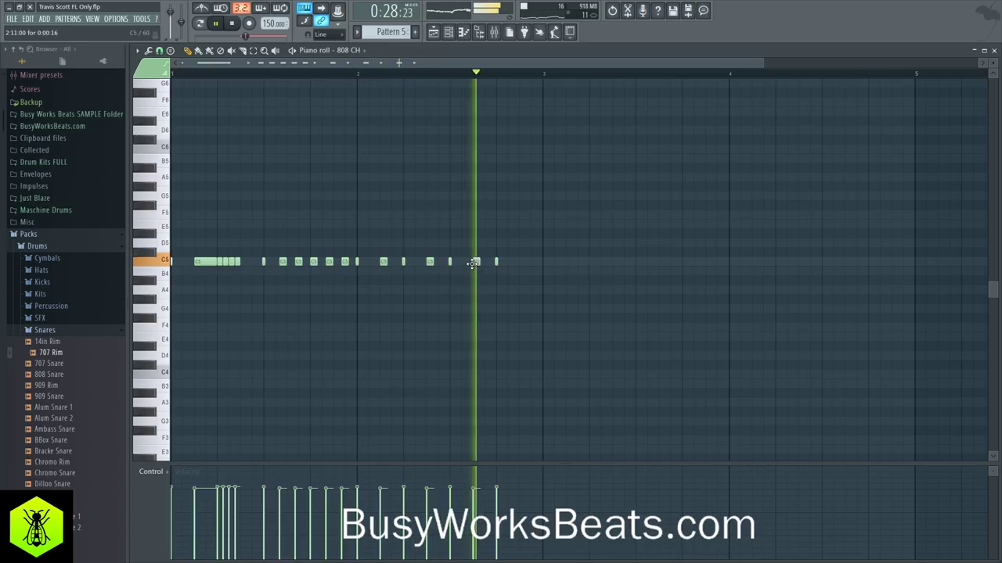
# Extend the last C5 note to the end of bar 2, chop it into half-step notes and clear the selection.
pyautogui.moveTo(500, 263); pyautogui.dragTo(544, 270)
pyautogui.keyDown('ctrl'); pyautogui.click(526, 262); pyautogui.keyUp('ctrl')
pyautogui.hotkey('ctrl', 'u')
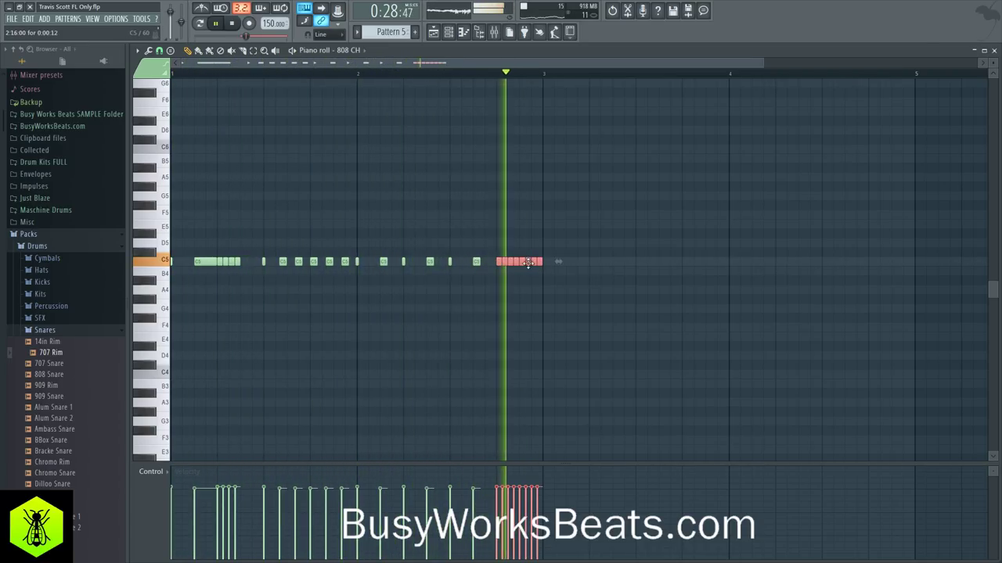
pyautogui.keyDown('ctrl'); pyautogui.click(638, 226); pyautogui.keyUp('ctrl')
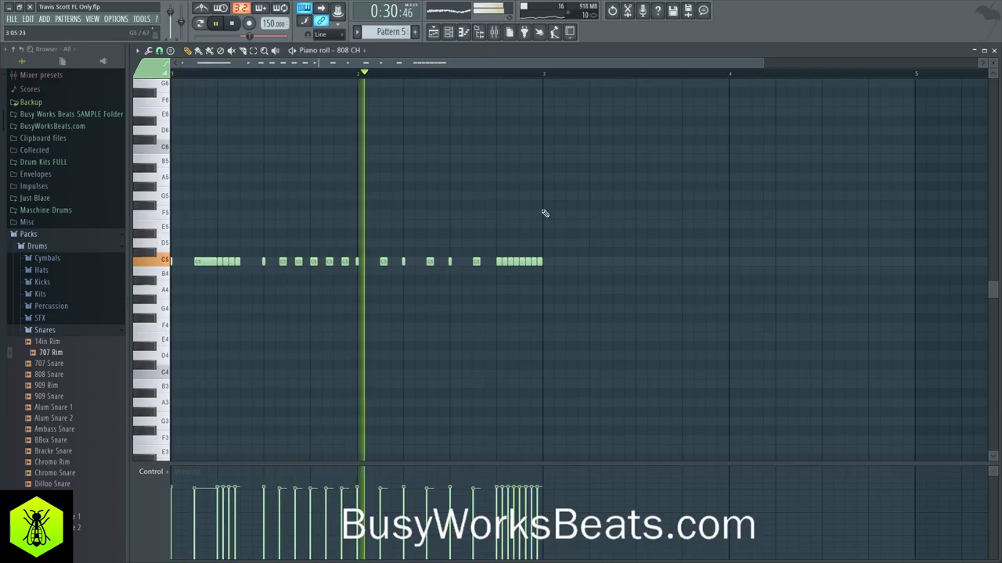
# Close the 808 CH piano roll, stop playback and clone Pattern 5.
pyautogui.click(994, 51)
pyautogui.press('space')
pyautogui.click(358, 33)
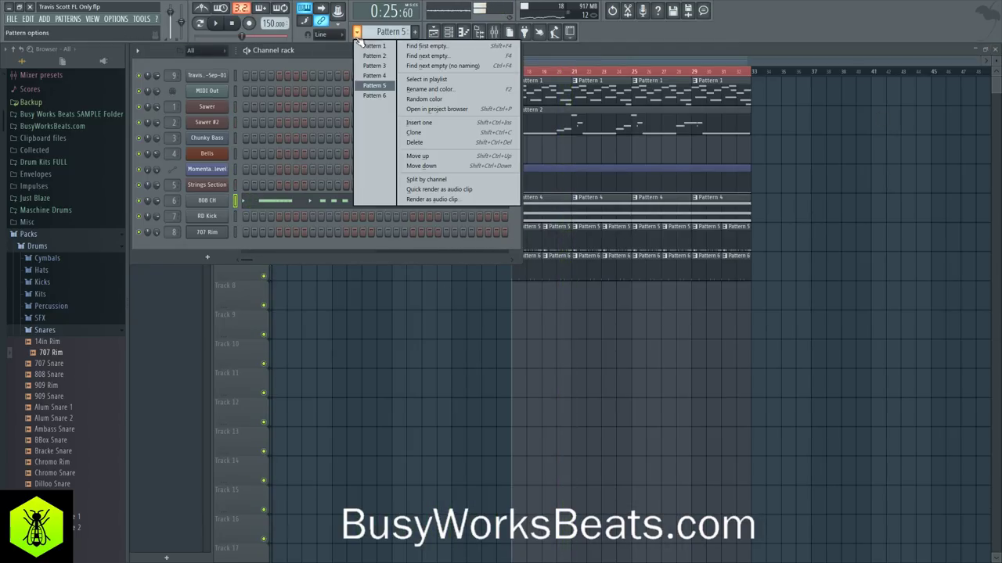
pyautogui.click(414, 134)
# Rearrange playlist track 6 to alternate Pattern 6 and Pattern 5 clips from bar 17 through bar 32, and save the project.
pyautogui.rightClick(509, 444)
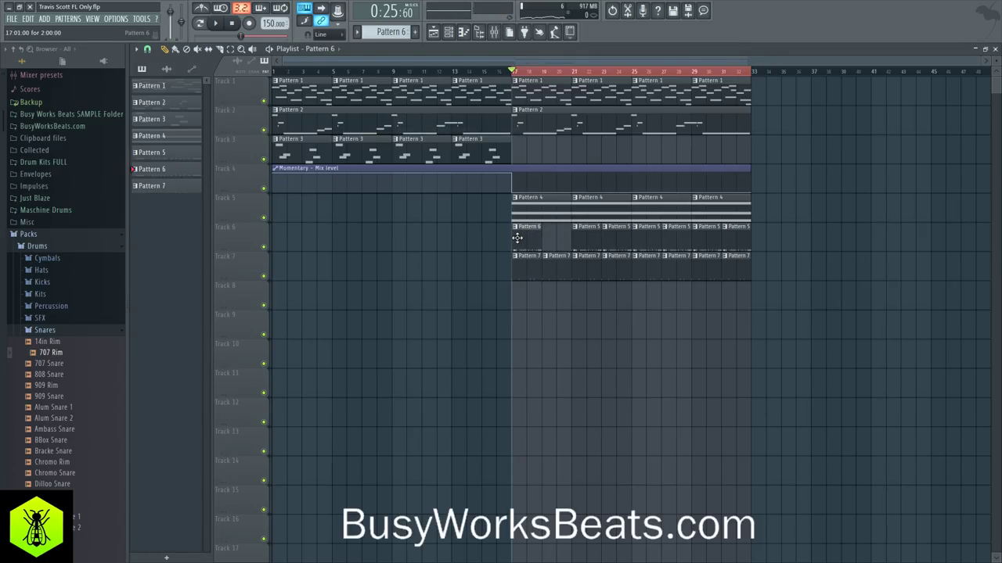
pyautogui.moveTo(605, 243); pyautogui.dragTo(724, 249)
pyautogui.moveTo(652, 243)
pyautogui.mouseDown()
pyautogui.moveTo(525, 239)
pyautogui.moveTo(588, 240)
pyautogui.moveTo(536, 244)
pyautogui.mouseUp()
pyautogui.hotkey('ctrl', 'b')
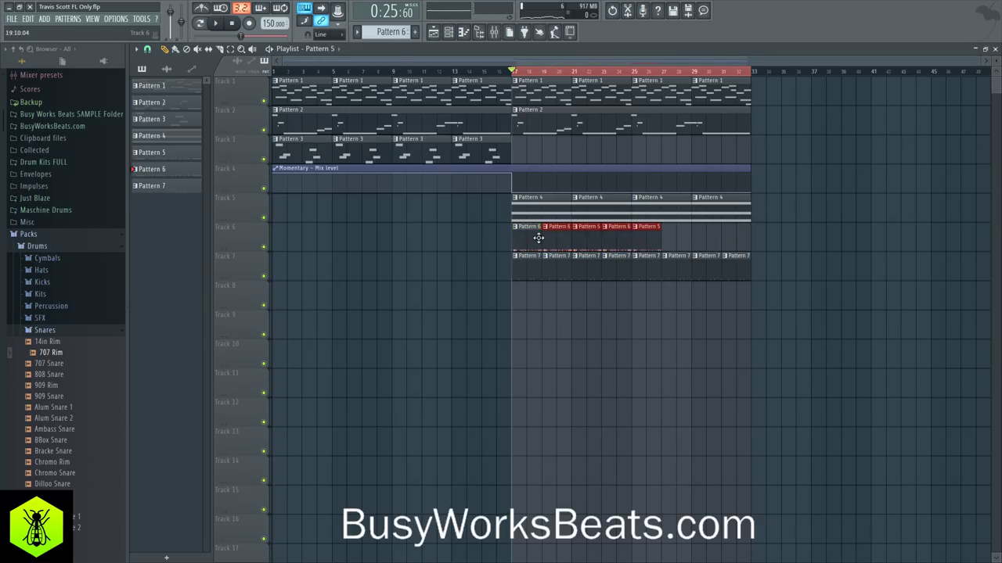
pyautogui.hotkey('ctrl', 's')
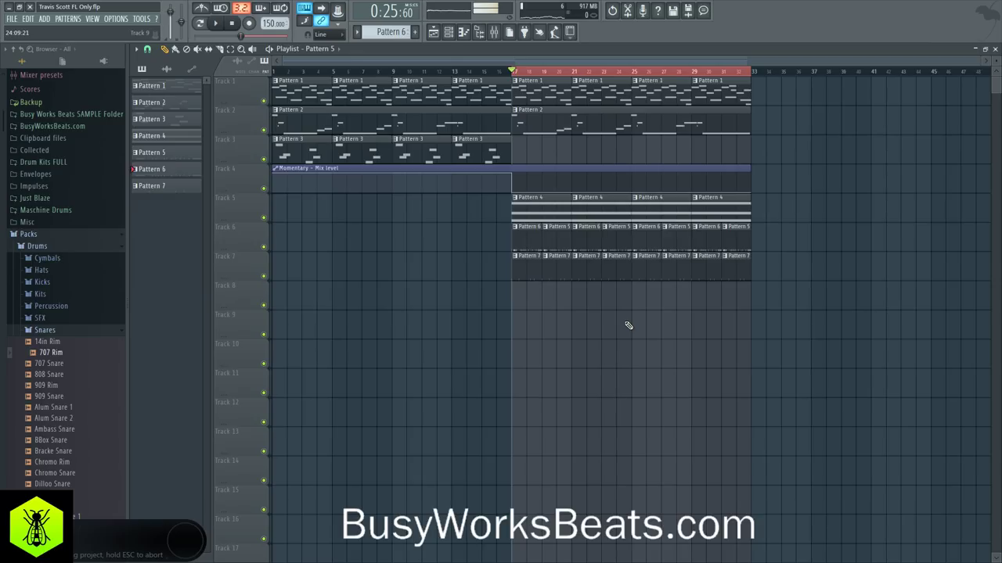
# Start playback and open the 808 CH piano roll in Pattern 6.
pyautogui.click(449, 31)
pyautogui.press('space')
pyautogui.click(264, 202)
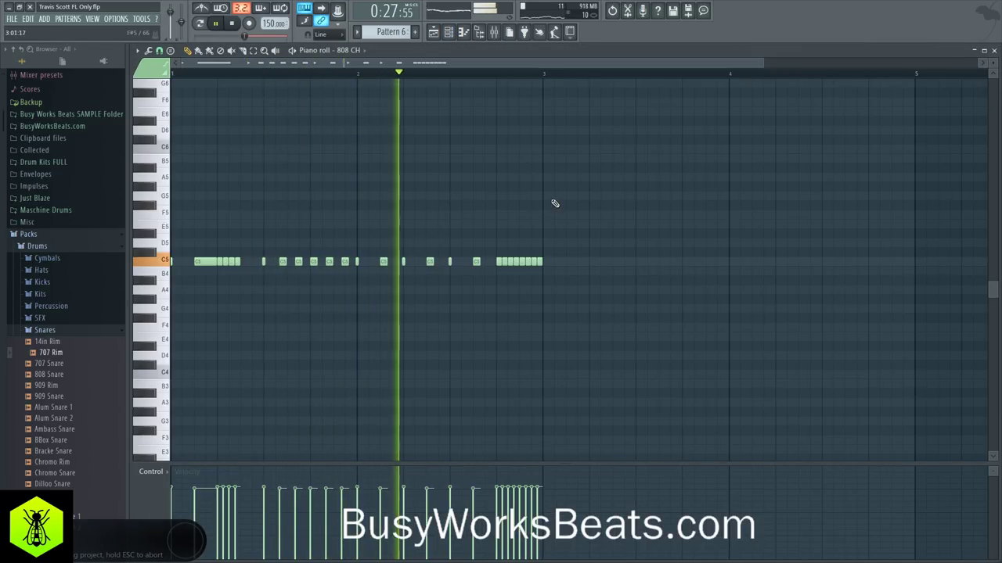
# Try deleting most of the closing C5 roll in bar 2, preview the change and undo the deletion.
pyautogui.rightClick(540, 262)
pyautogui.press('space')
pyautogui.press('space')
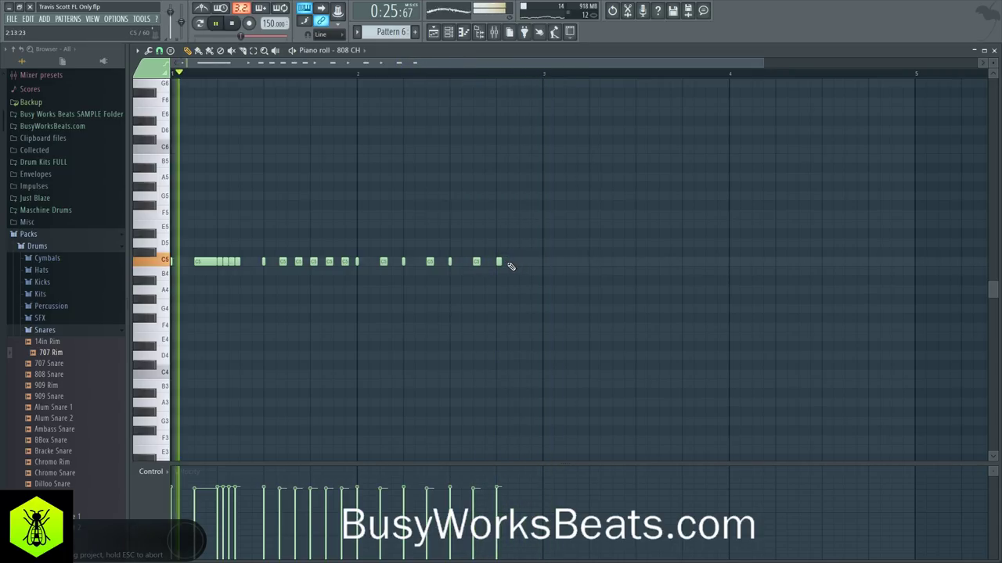
pyautogui.press('space')
pyautogui.hotkey('ctrl', 'z')
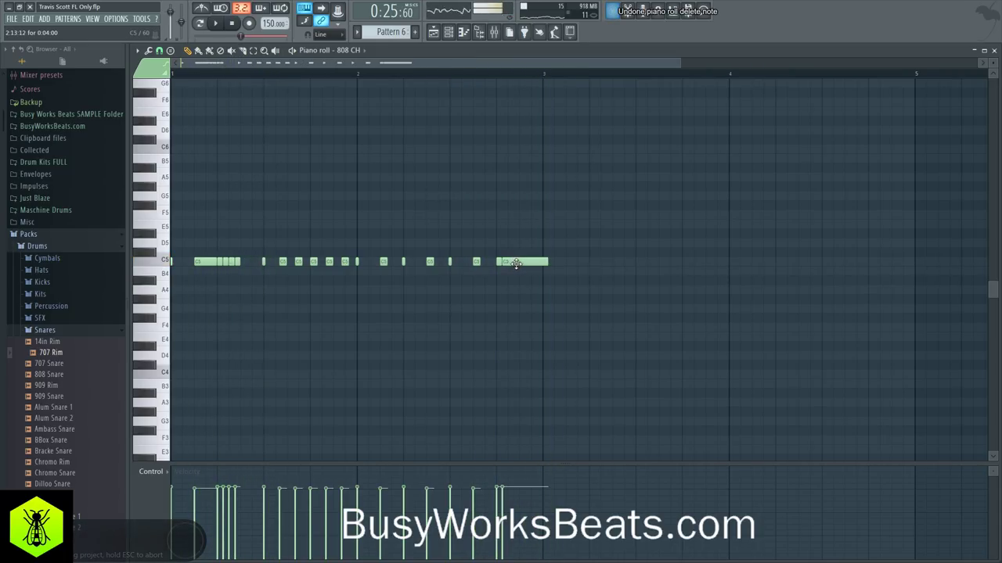
pyautogui.hotkey('ctrl', 'z')
pyautogui.hotkey('ctrl', 'alt', 'z')
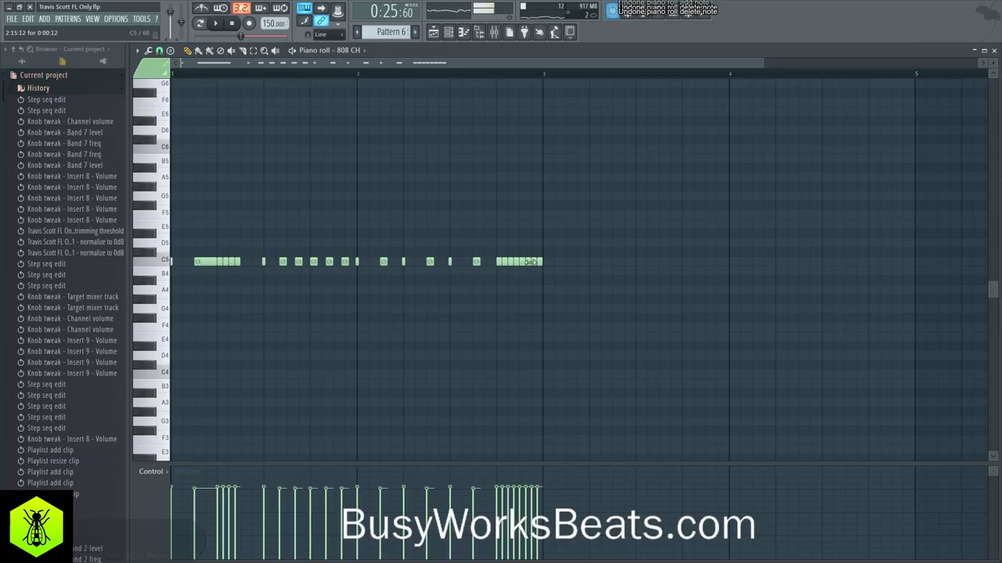
# Shorten the closing C5 roll in bar 2 by deleting its last notes, resume playback and return to the playlist.
pyautogui.rightClick(536, 262)
pyautogui.press('space')
pyautogui.rightClick(517, 262)
pyautogui.click(995, 51)
pyautogui.rightClick(843, 251)
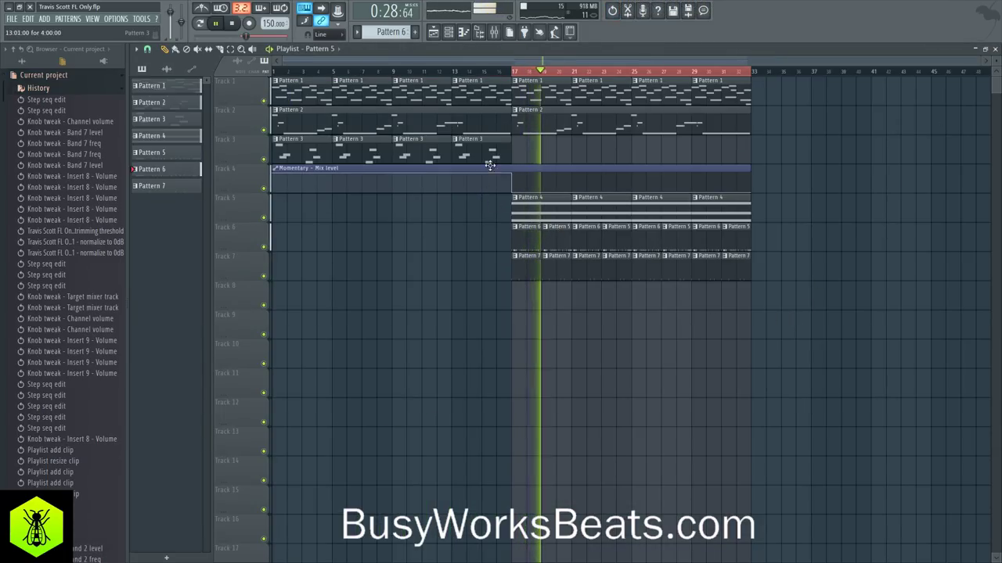
# Lower the Insert 6 fader in the mixer and load Fruity Fast Dist into slot 2 of Insert 8.
pyautogui.click(494, 32)
pyautogui.moveTo(266, 259); pyautogui.dragTo(266, 277)
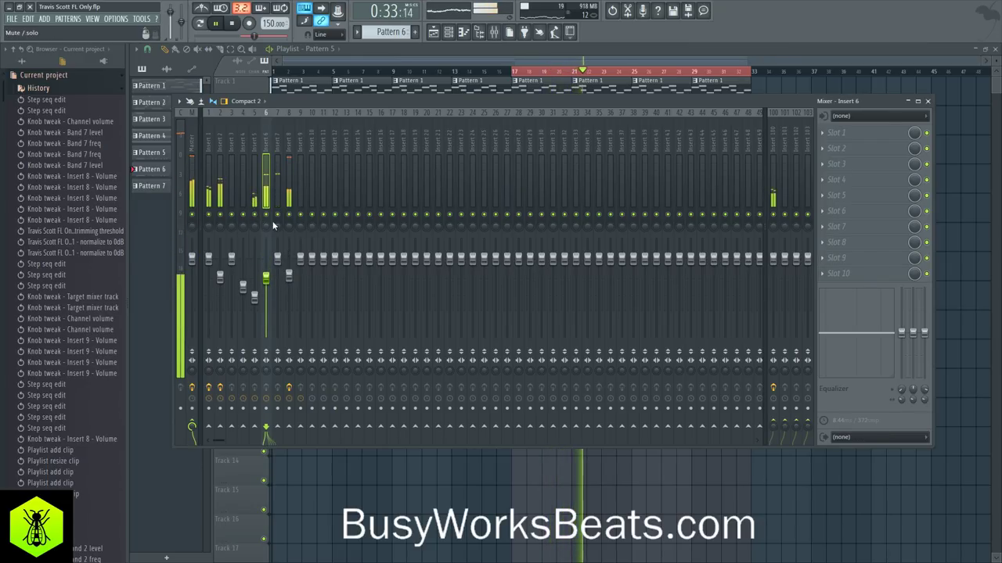
pyautogui.click(289, 141)
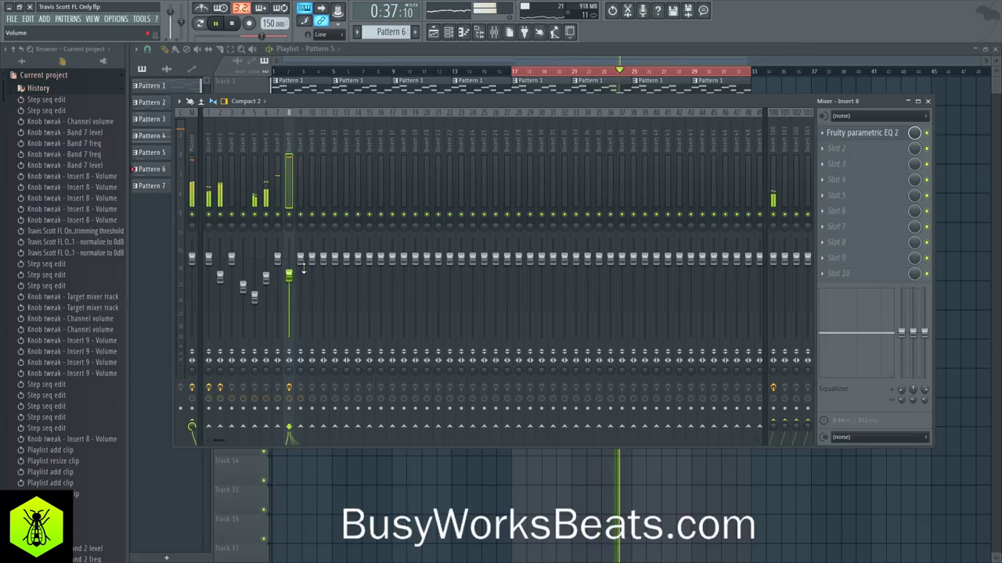
pyautogui.click(879, 160)
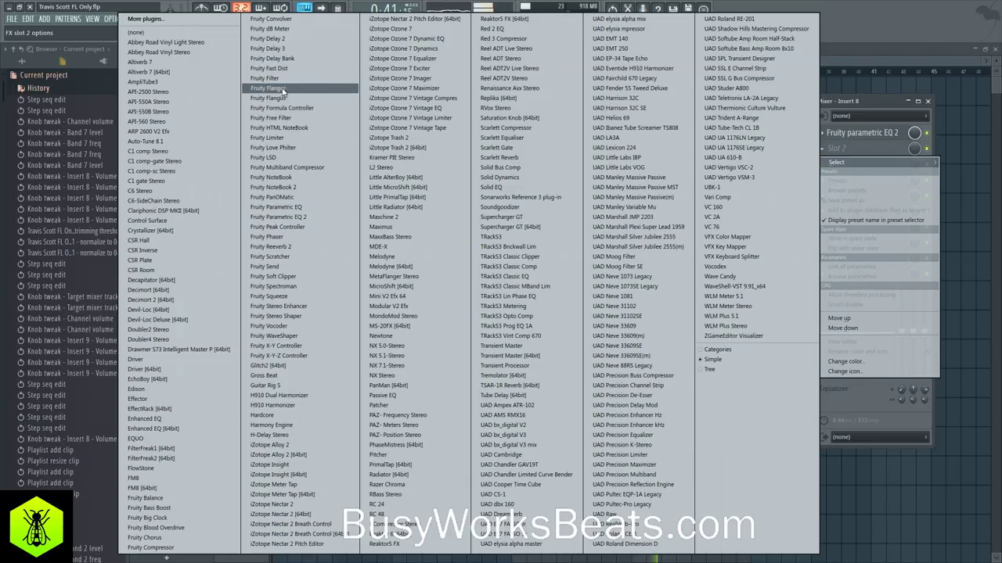
pyautogui.click(297, 69)
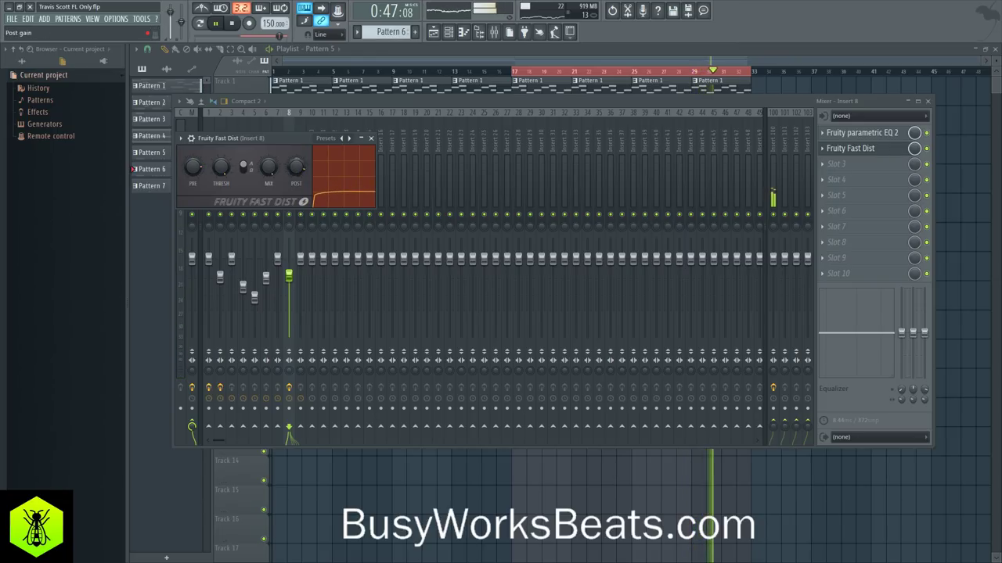
# Lower the Fruity Fast Dist threshold slightly, raise the Insert 8 fader a little and close the mixer.
pyautogui.moveTo(222, 167); pyautogui.dragTo(222, 210)
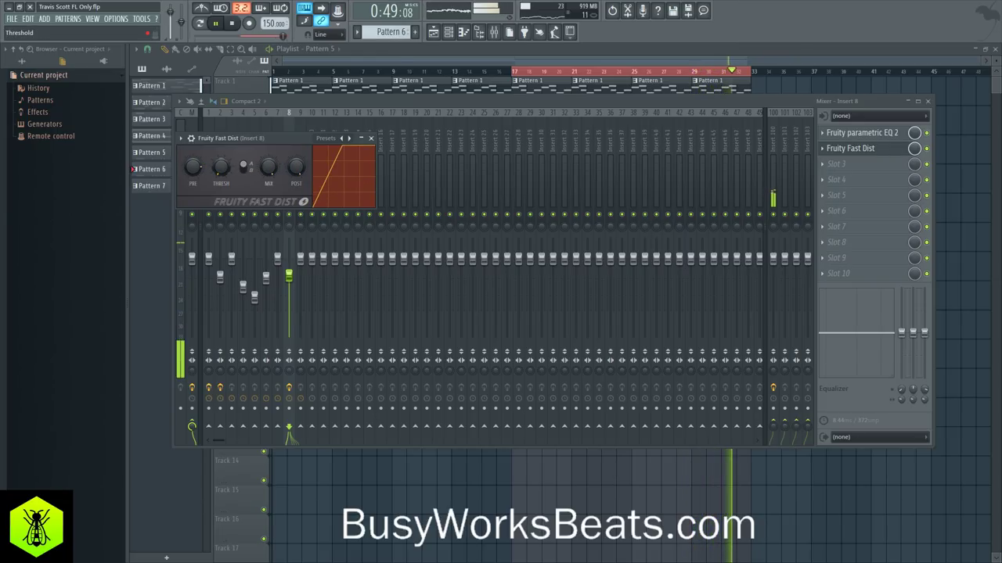
pyautogui.moveTo(224, 173); pyautogui.dragTo(224, 213)
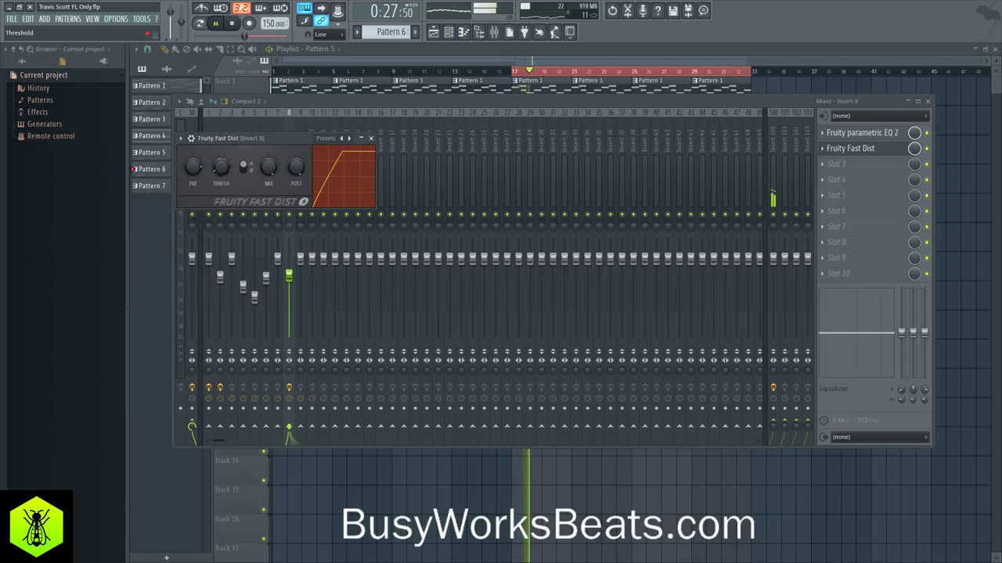
pyautogui.click(372, 141)
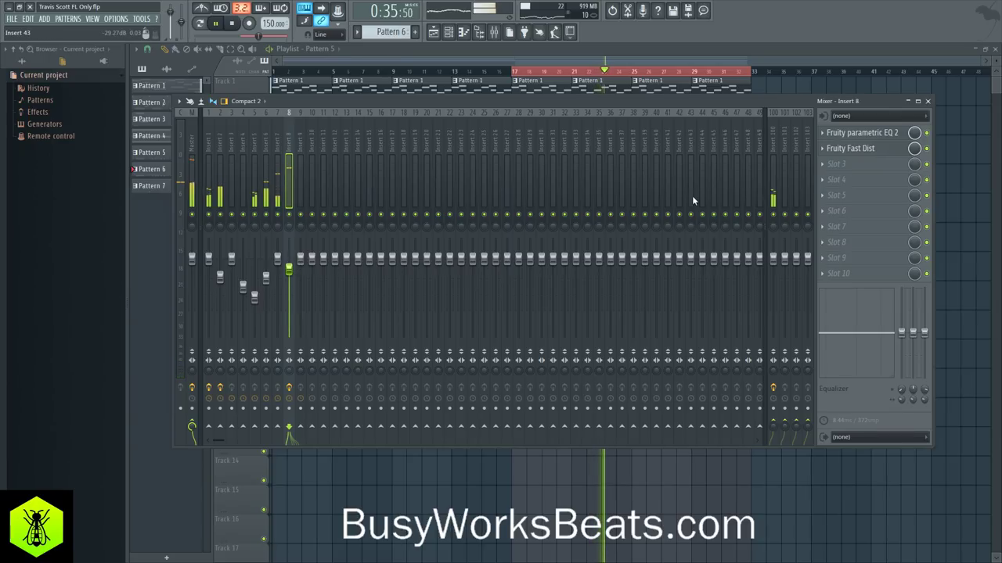
pyautogui.press('F9')
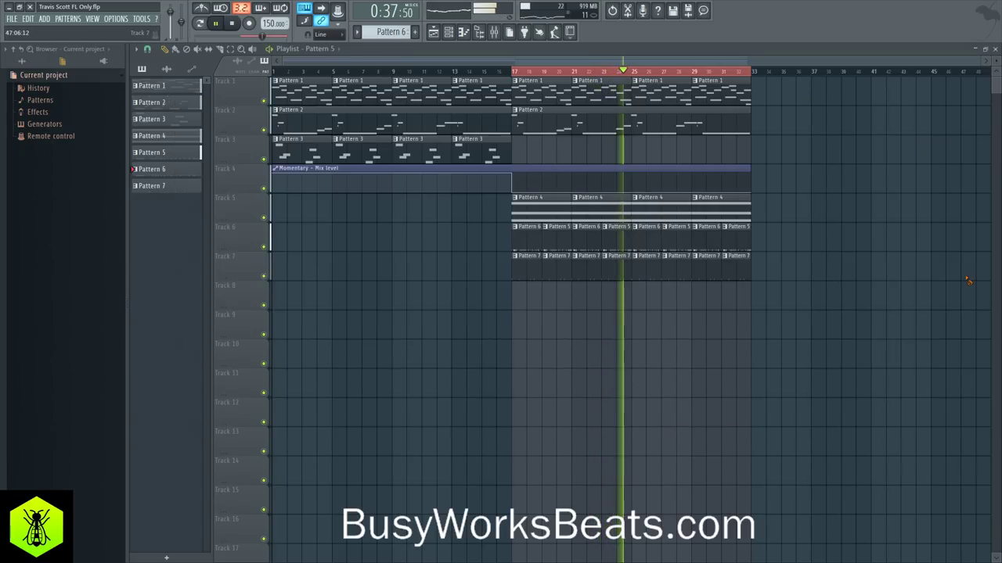
# Switch to Pattern 7, raise the Insert 2 mixer fader slightly and check the effects on the Master track.
pyautogui.press('F6')
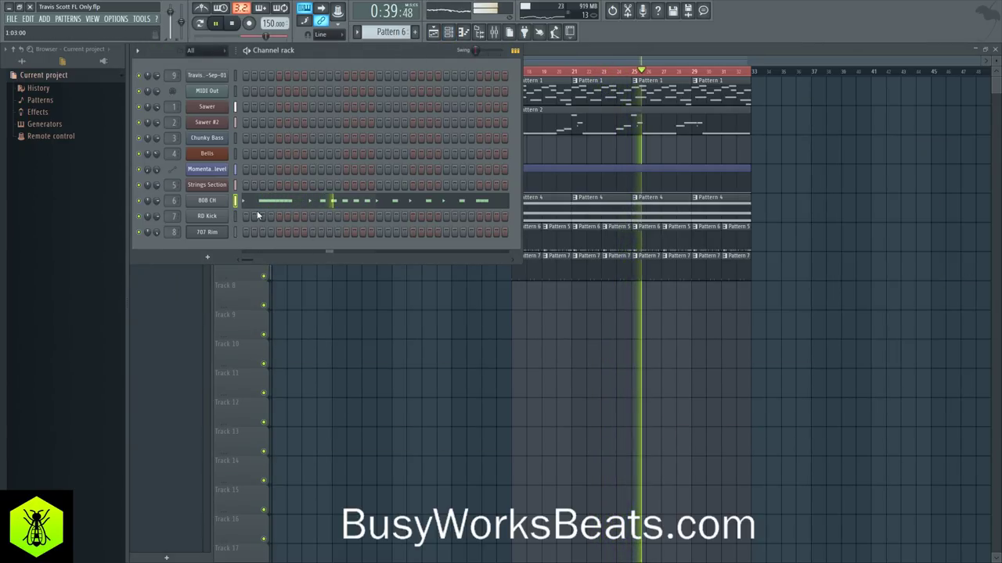
pyautogui.scroll(1, 389, 33)
pyautogui.click(494, 32)
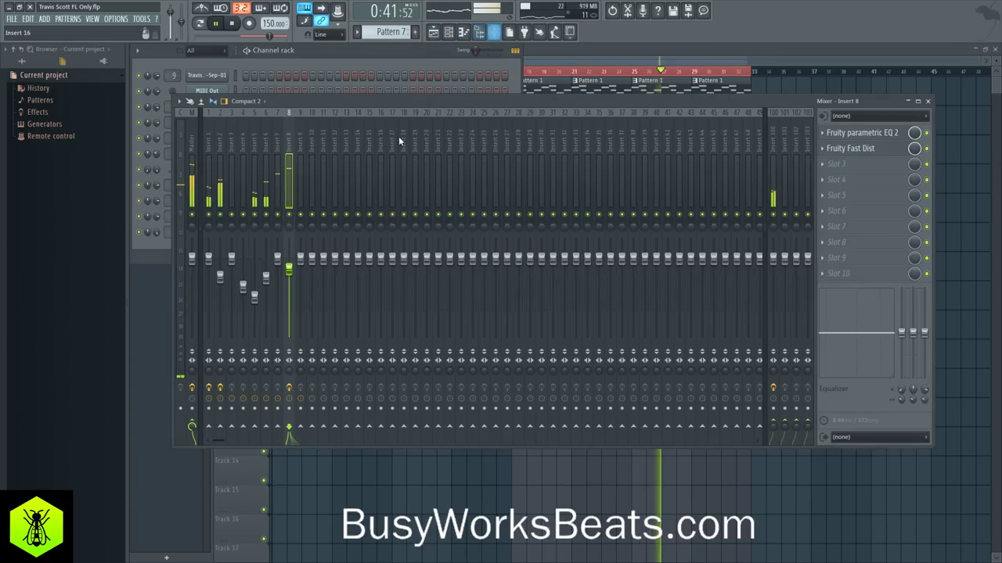
pyautogui.click(221, 150)
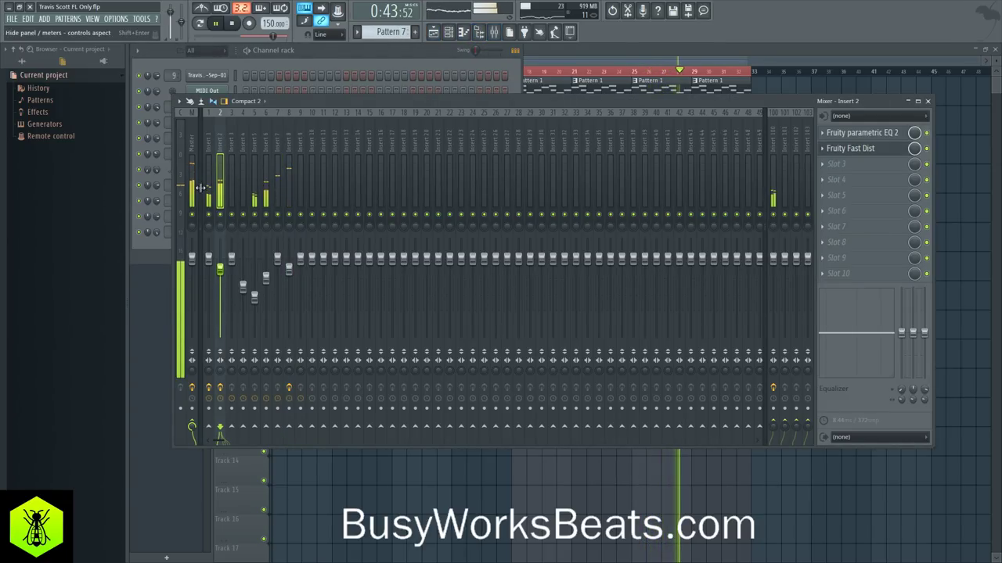
pyautogui.click(193, 152)
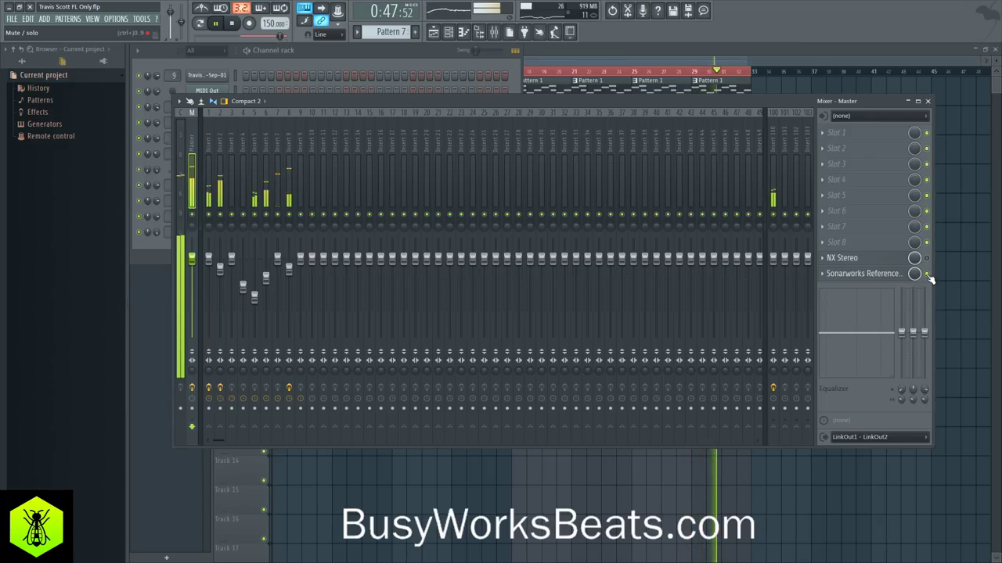
pyautogui.click(221, 150)
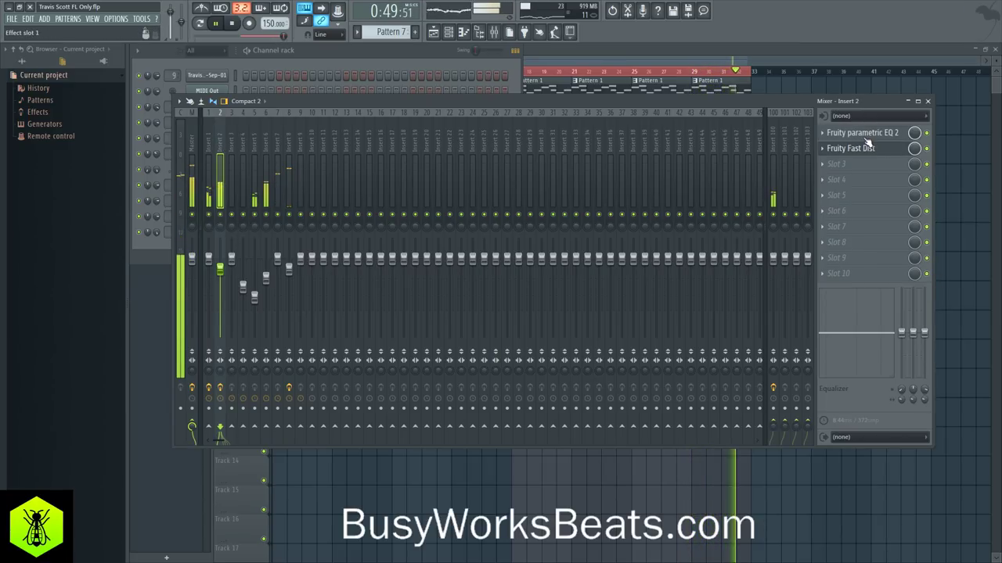
# Close the mixer and clear the time selection over bars 17 to 32 in the playlist.
pyautogui.click(918, 102)
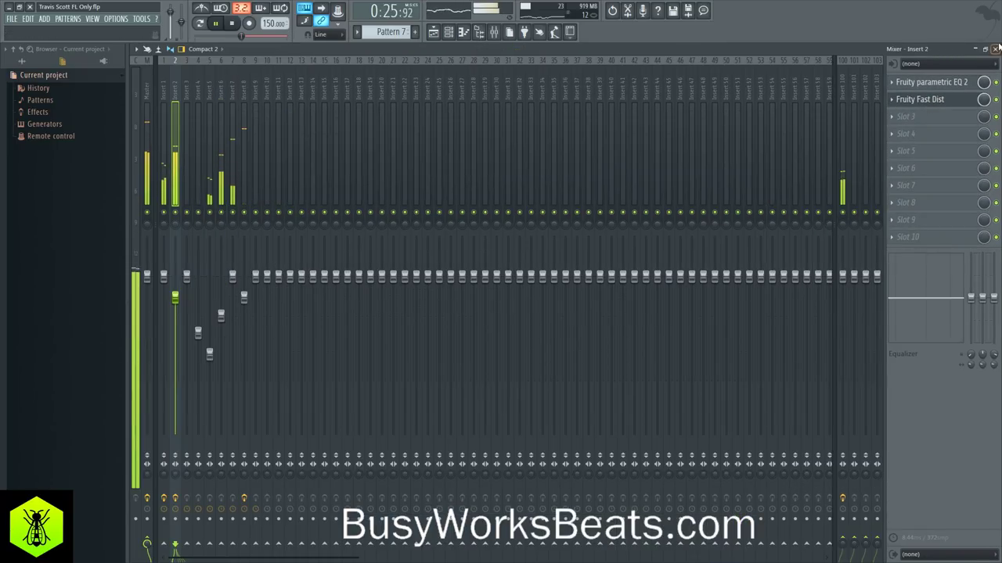
pyautogui.click(987, 50)
pyautogui.click(929, 102)
pyautogui.click(942, 120)
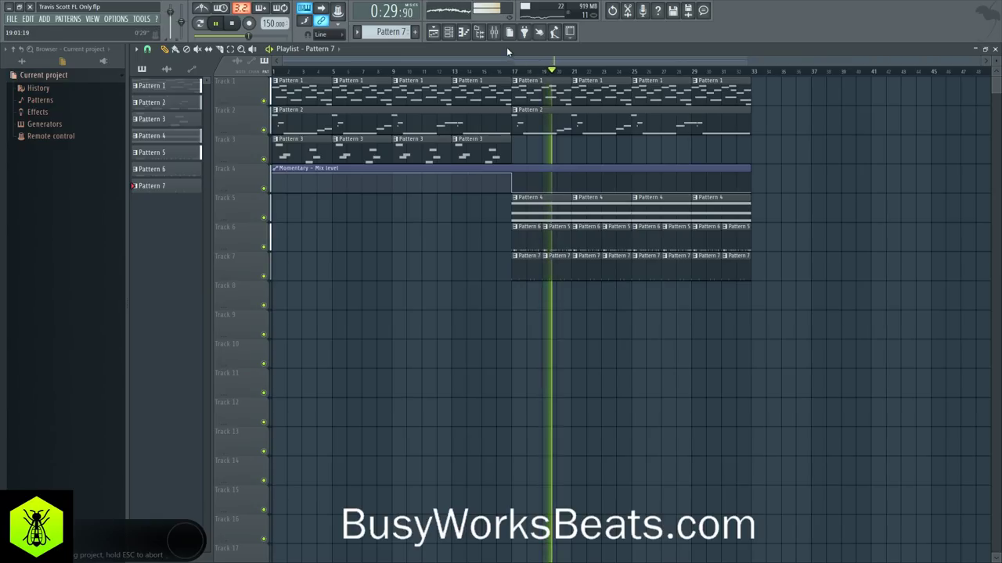
# Load Fruity Delay 3 into slot 5 of the Microphone mixer track and disable its Guess again effect.
pyautogui.click(494, 31)
pyautogui.scroll(-10, 580, 155)
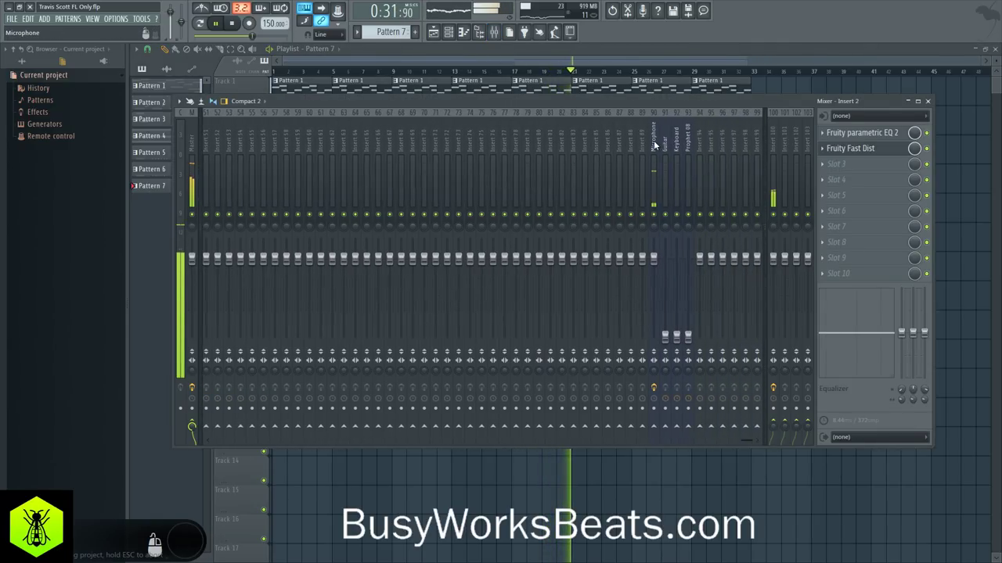
pyautogui.click(654, 146)
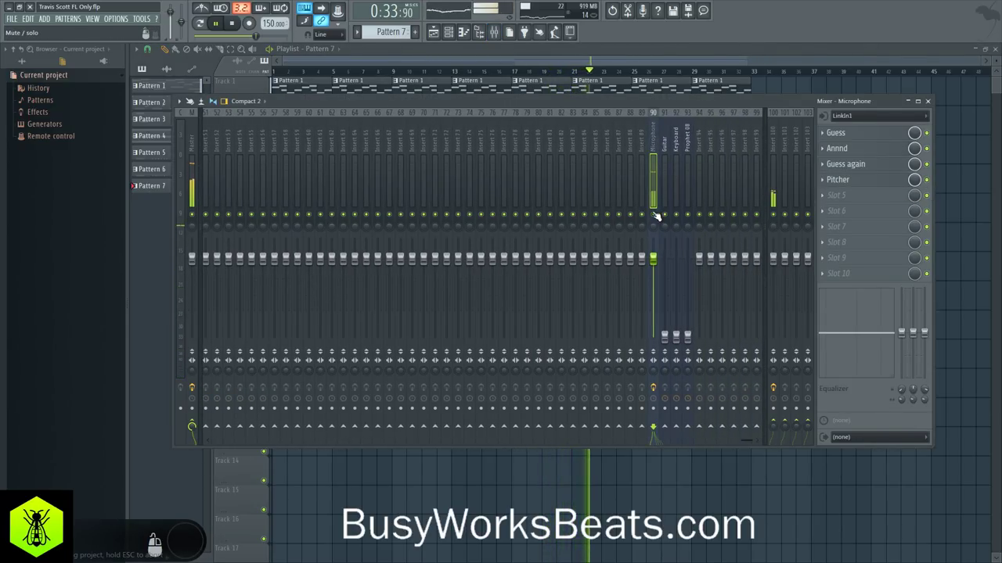
pyautogui.click(831, 205)
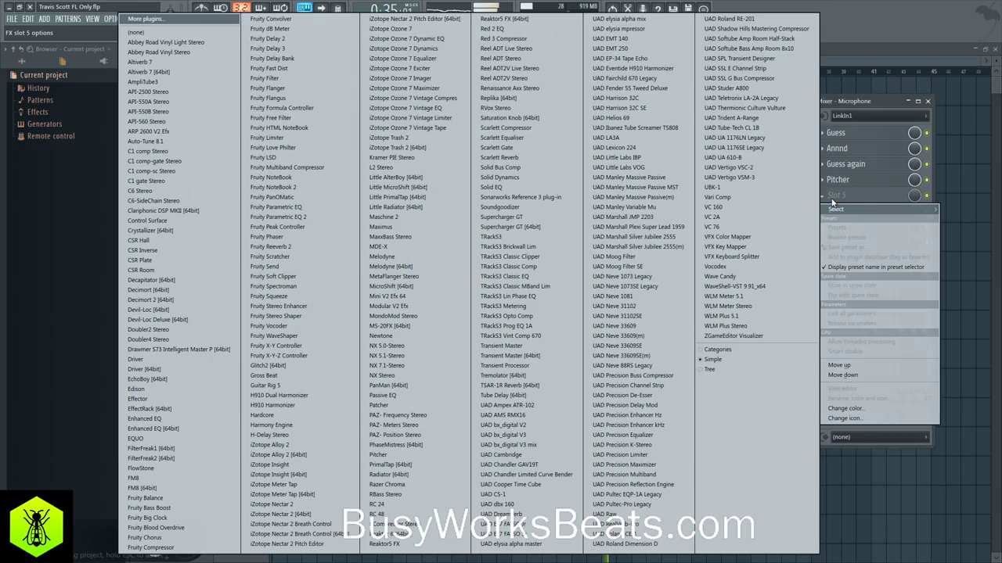
pyautogui.click(335, 49)
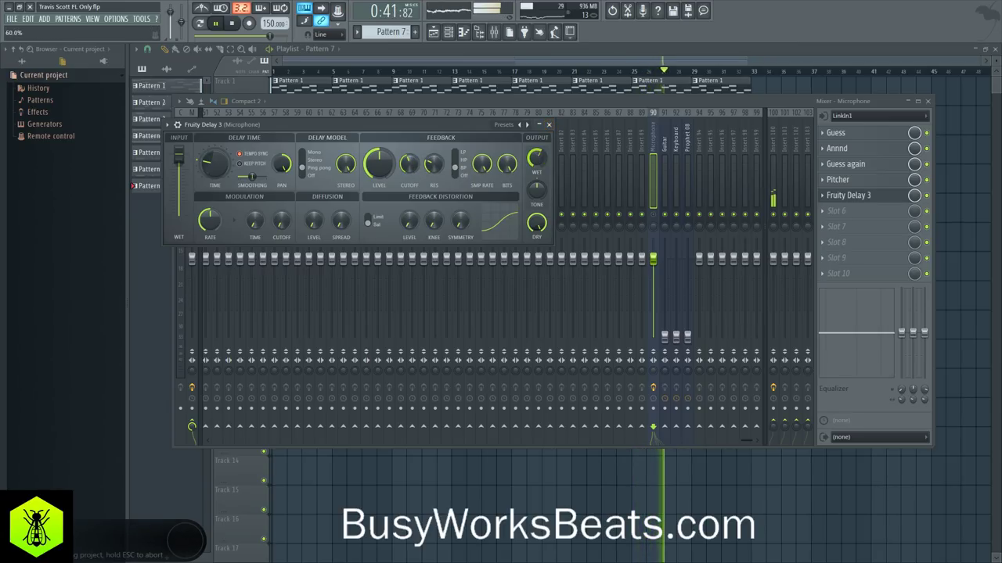
pyautogui.click(549, 125)
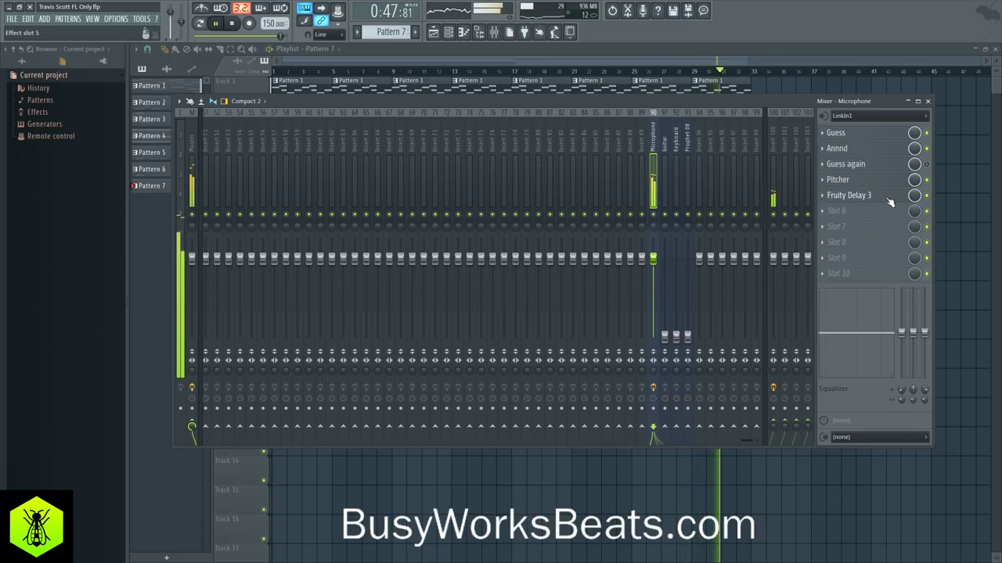
pyautogui.press('F9')
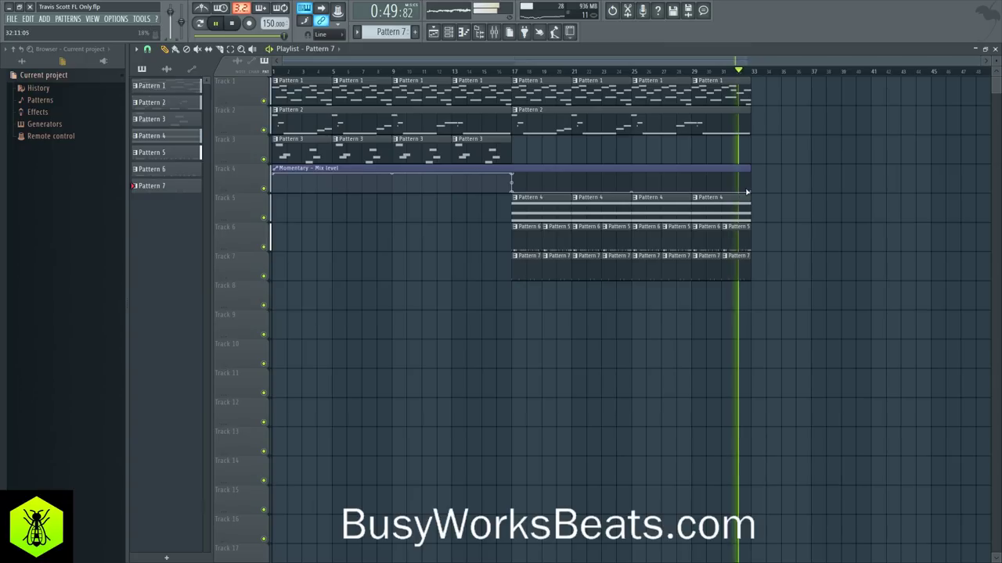
# Review the Microphone track's effects chain and its Pitcher settings while the song plays.
pyautogui.click(494, 31)
pyautogui.press('F9')
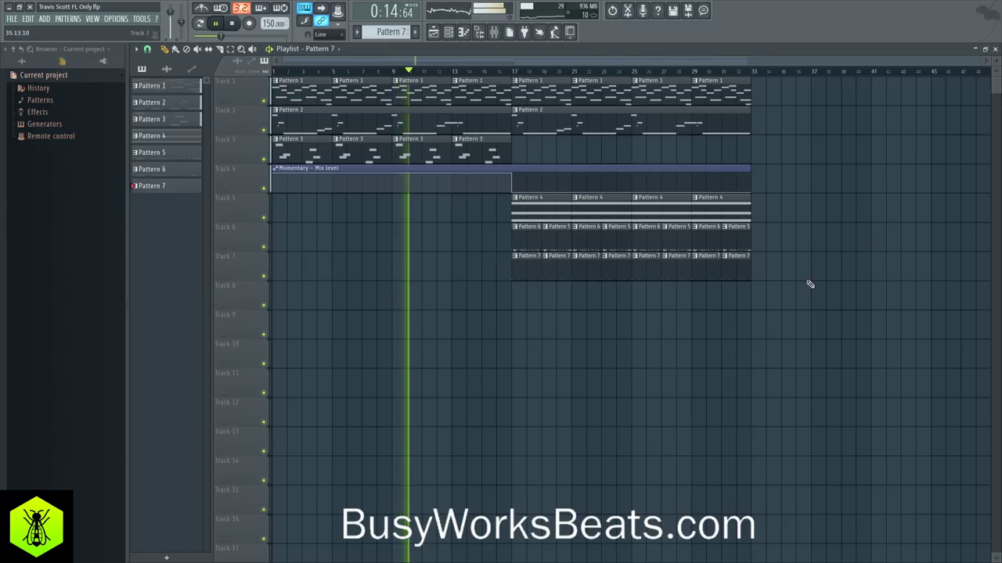
pyautogui.click(494, 32)
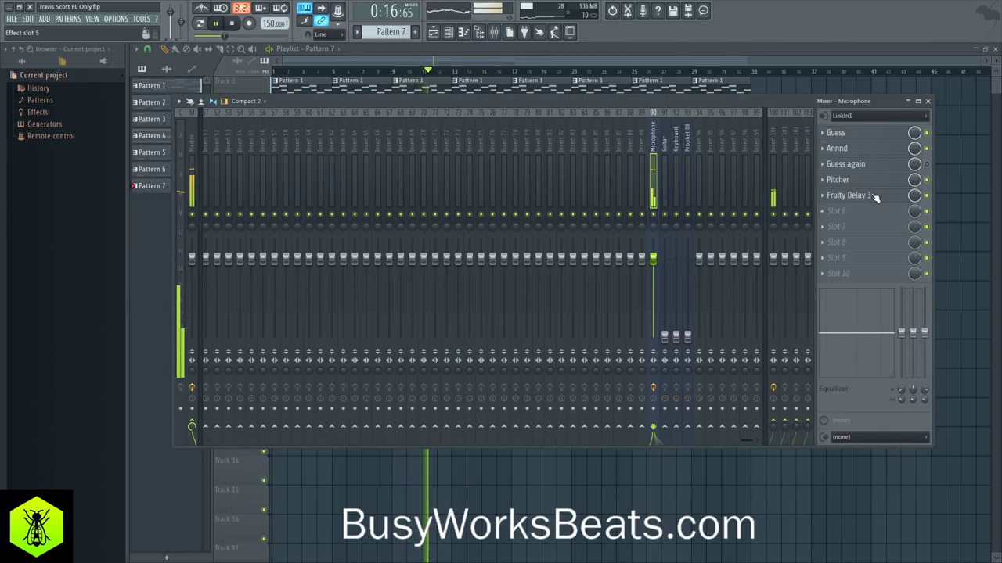
pyautogui.click(868, 181)
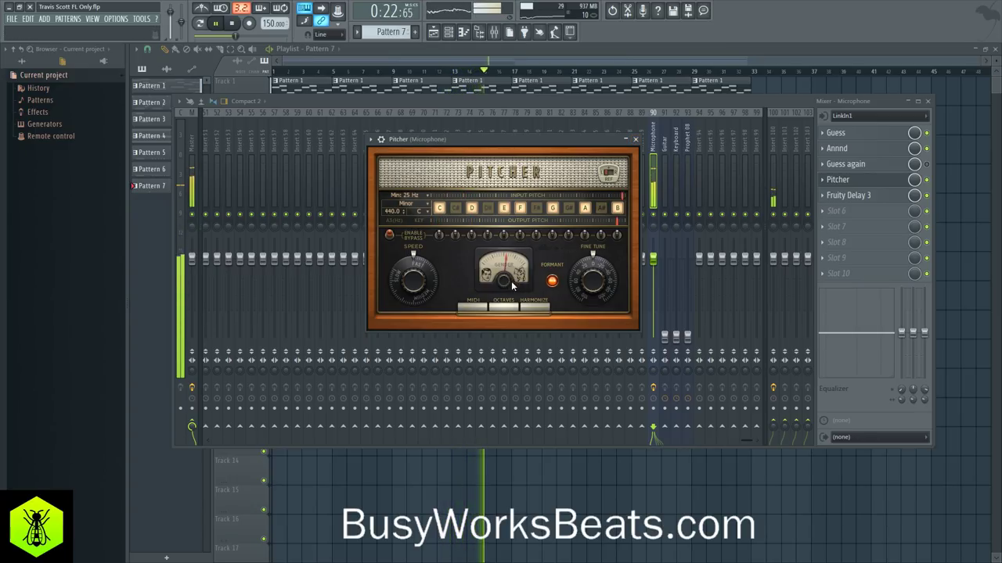
pyautogui.click(635, 139)
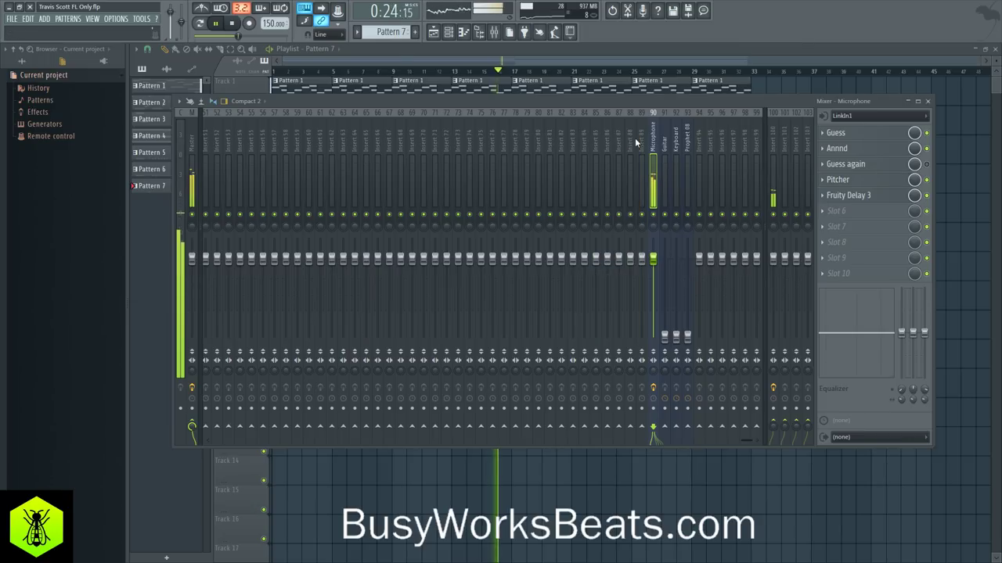
pyautogui.click(929, 101)
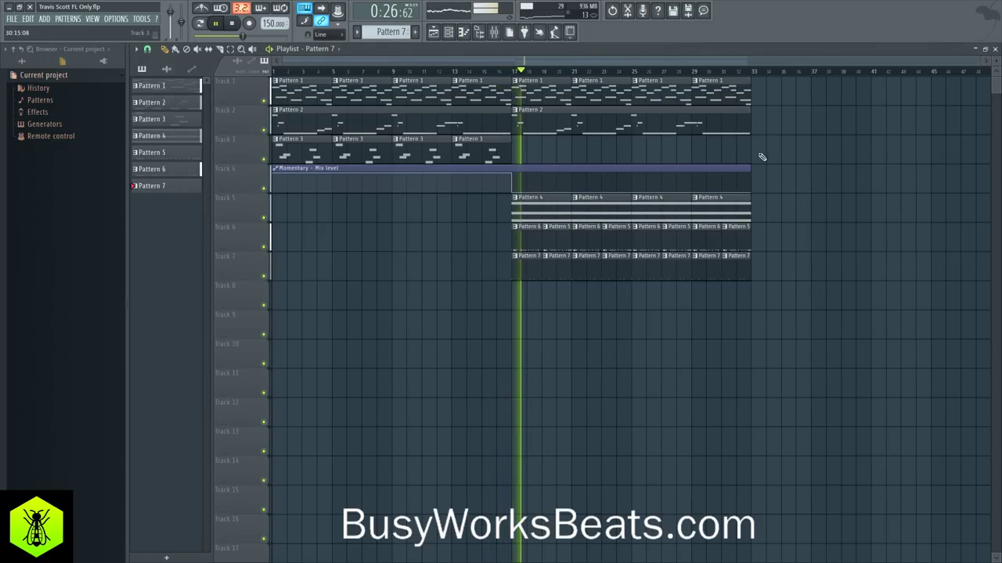
# Disable Pitcher and Fruity Delay 3 on the Microphone track, stop playback and return to the playlist.
pyautogui.click(494, 32)
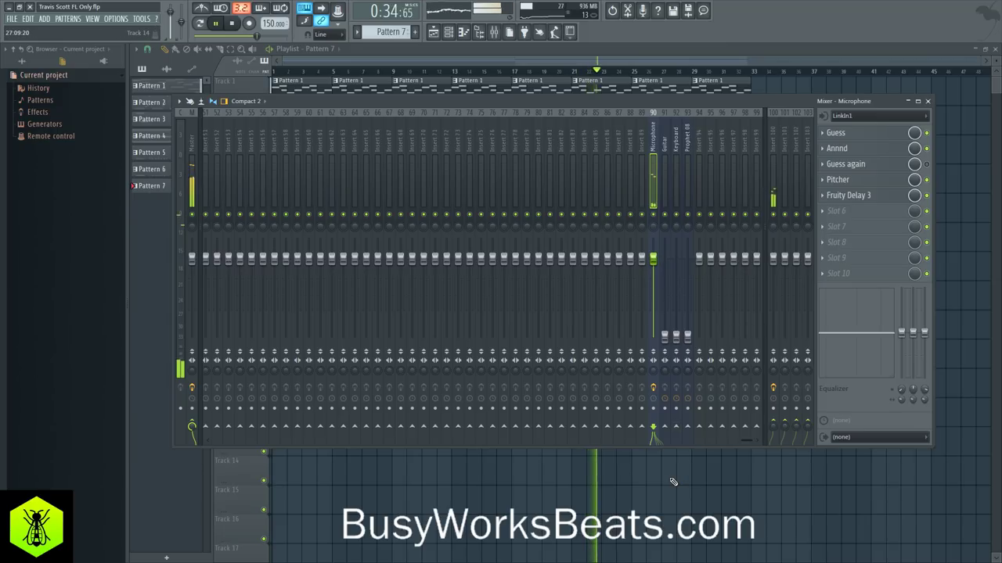
pyautogui.press('F9')
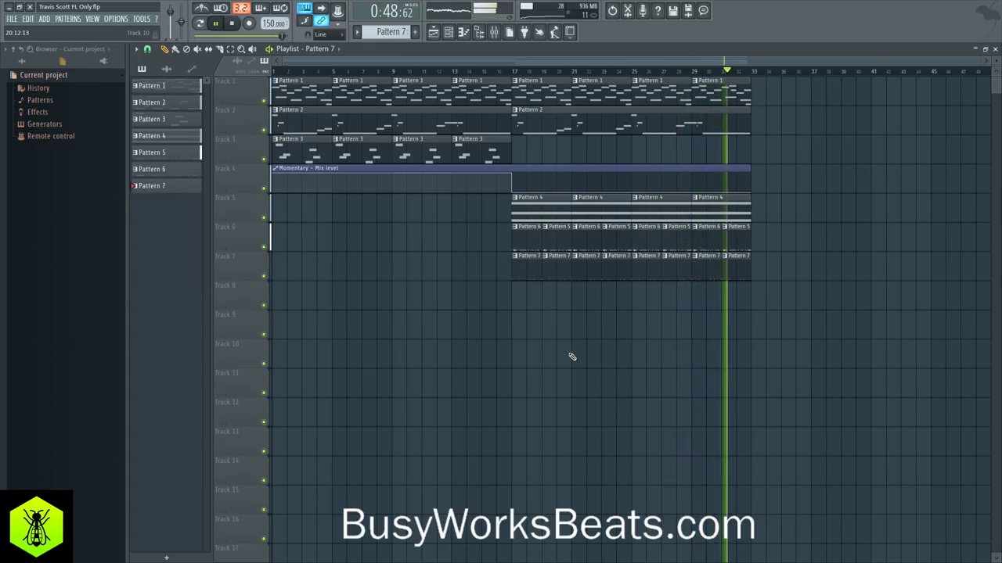
pyautogui.click(494, 31)
pyautogui.press('space')
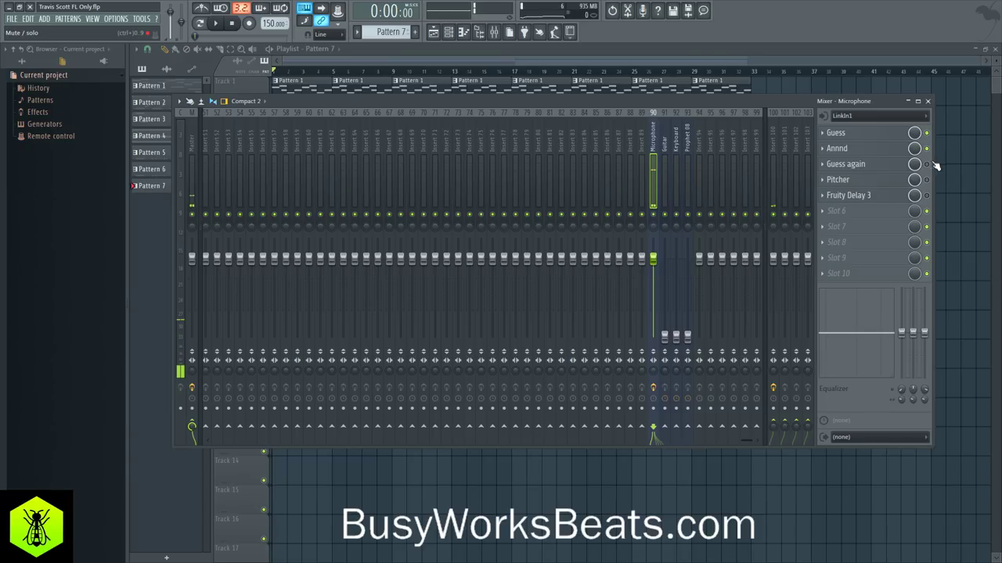
pyautogui.press('F9')
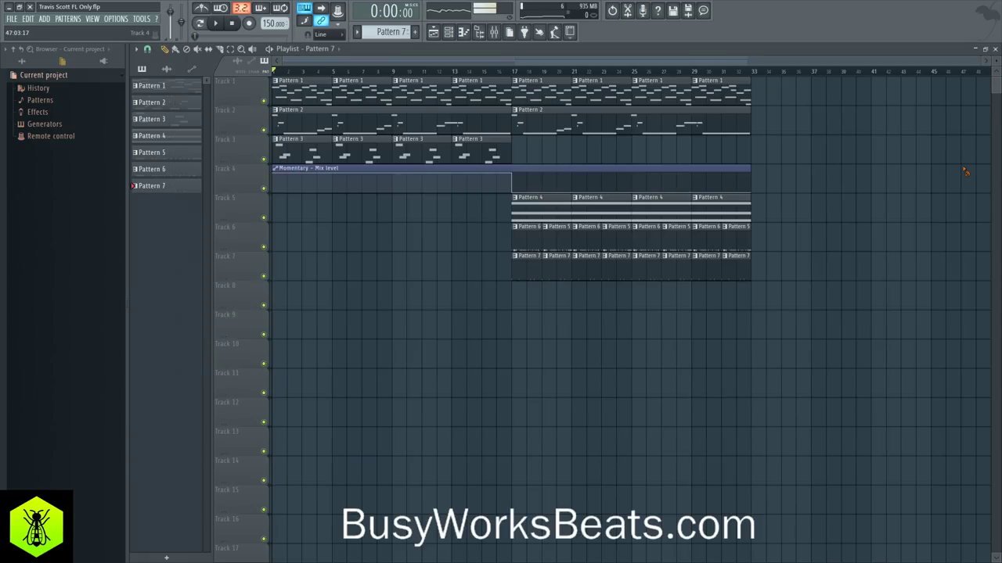
pyautogui.click(496, 35)
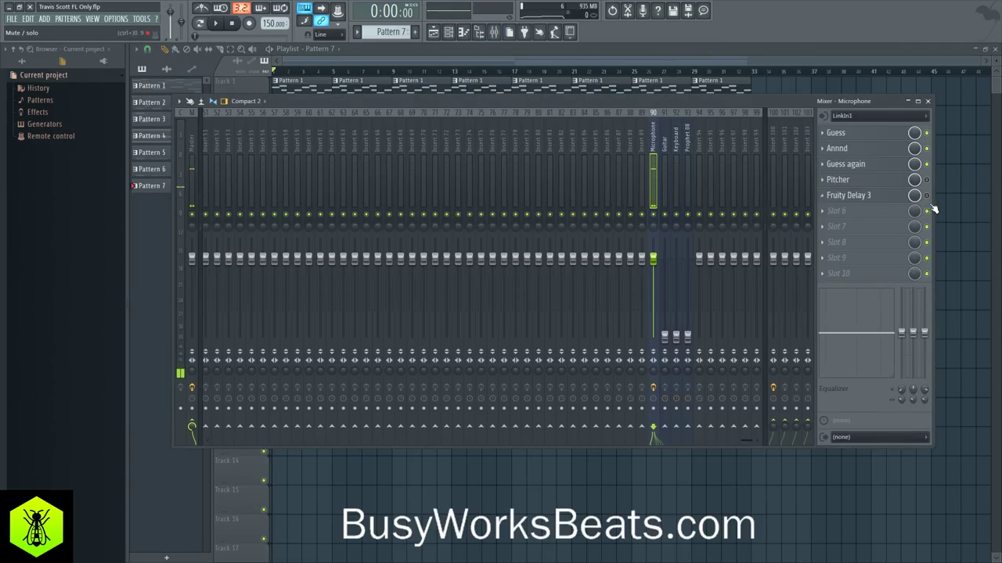
pyautogui.press('F9')
pyautogui.press('space')
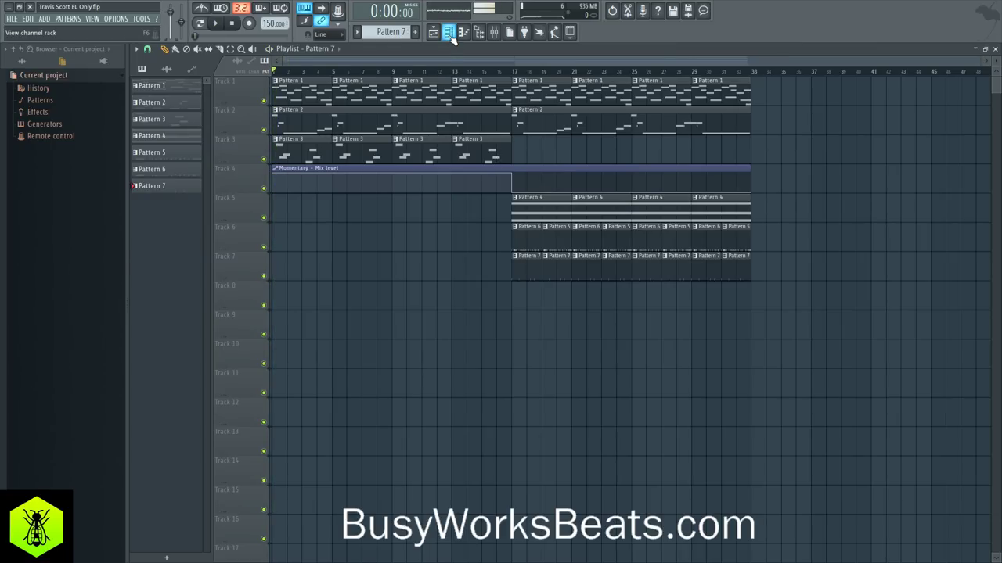
# Show the channel rack and play the song from the start.
pyautogui.click(449, 32)
pyautogui.press('space')
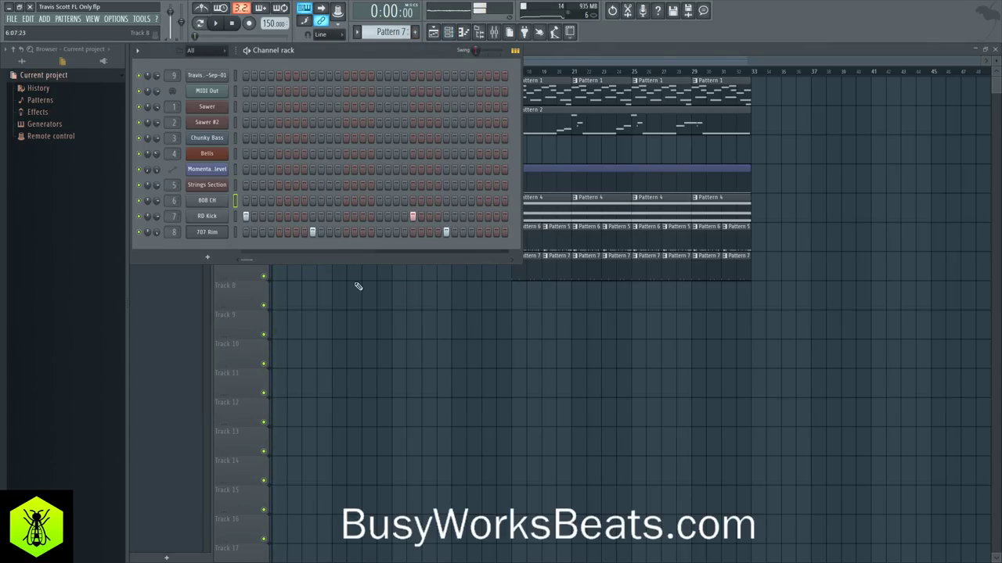
pyautogui.press('space')
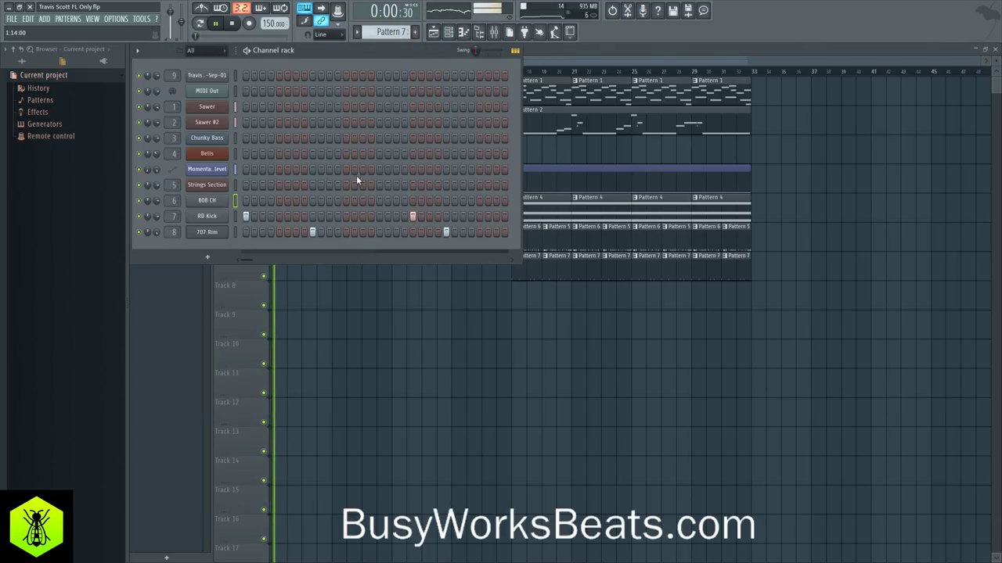
# Select the Insert 4 mixer track, restart song playback and open the effect plugin list for its slot 1.
pyautogui.click(494, 32)
pyautogui.scroll(12, 286, 148)
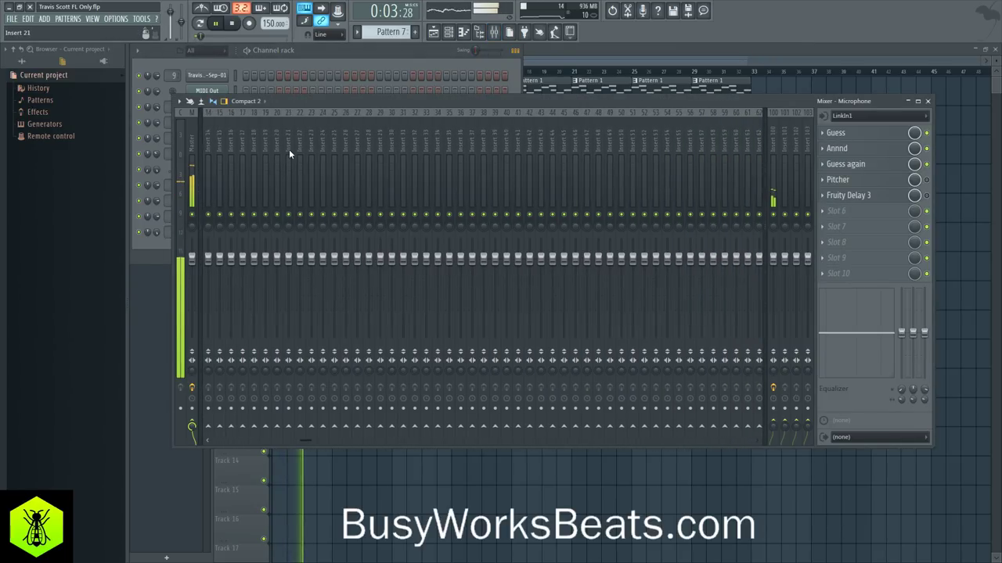
pyautogui.click(209, 139)
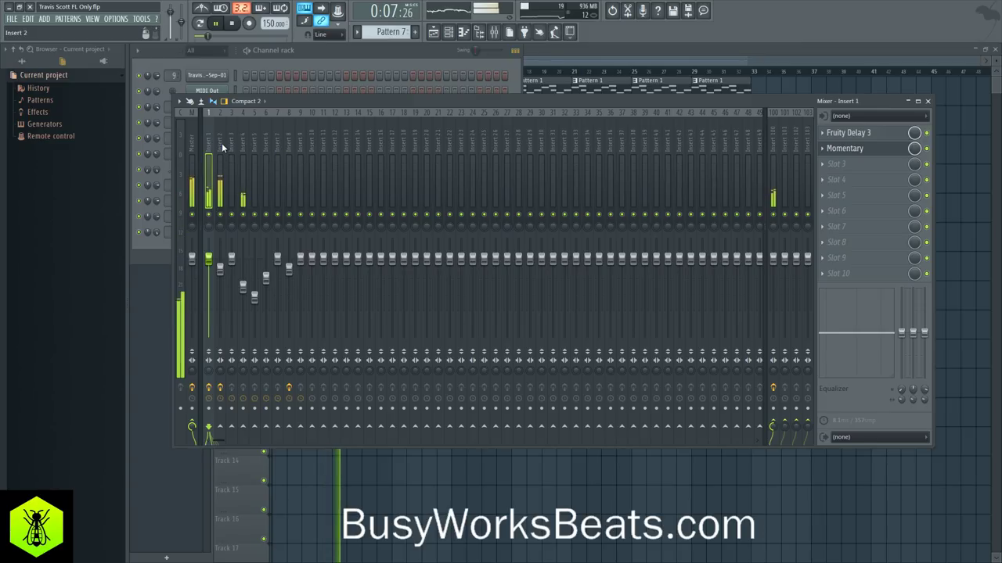
pyautogui.click(243, 149)
pyautogui.press('space')
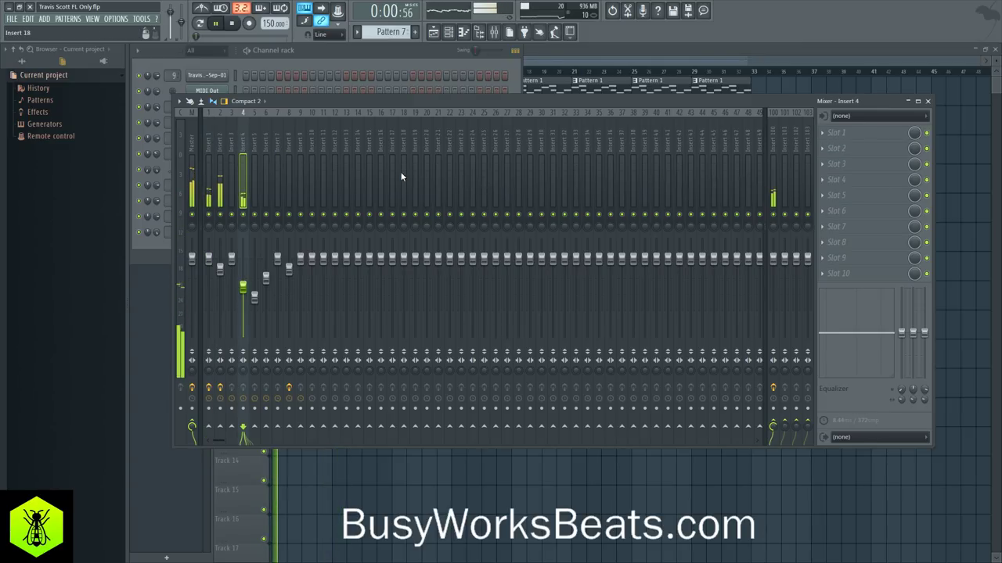
pyautogui.click(828, 135)
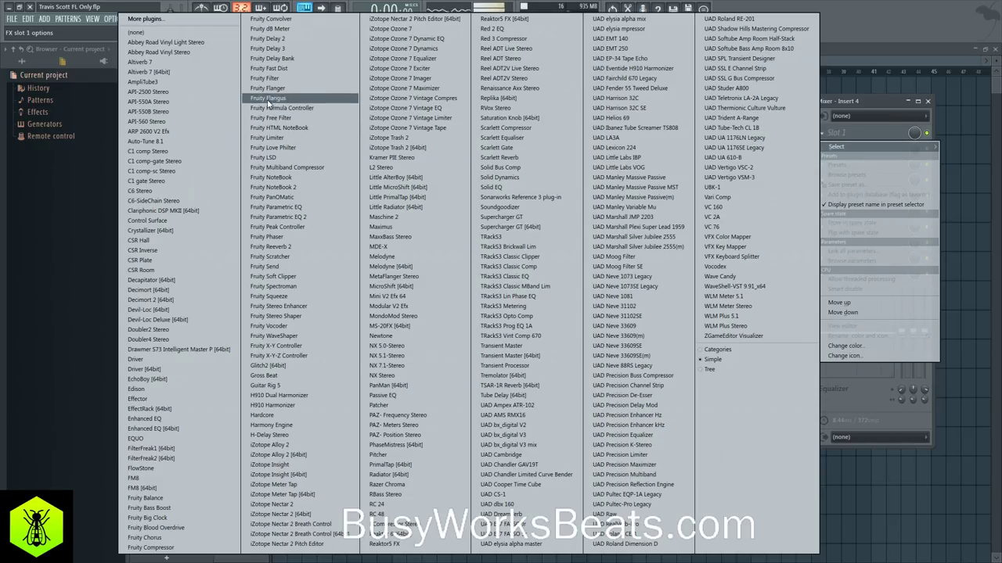
# Load Fruity Delay 3 on mixer Insert 4, start playback and lower the delay's wet output.
pyautogui.click(270, 49)
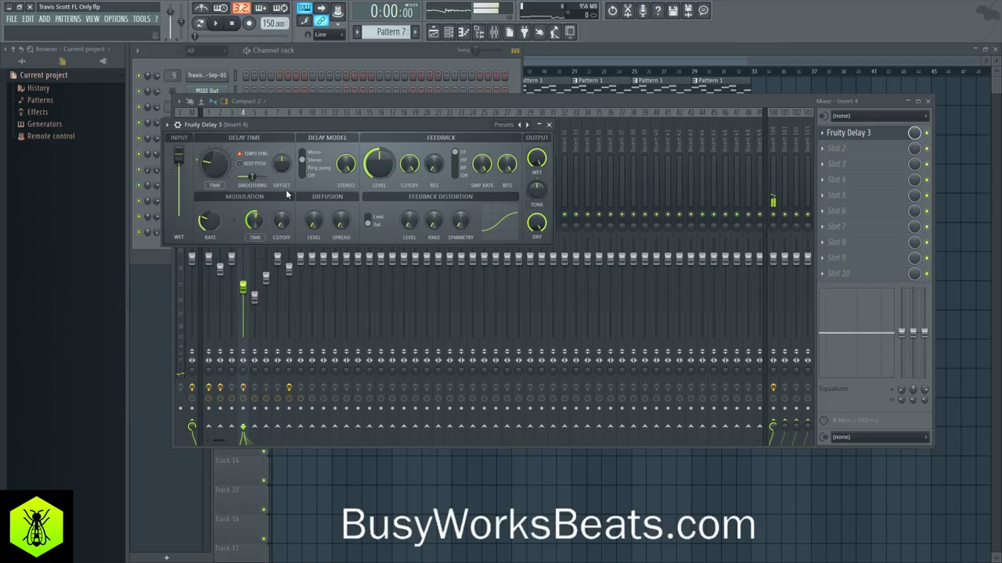
pyautogui.press('space')
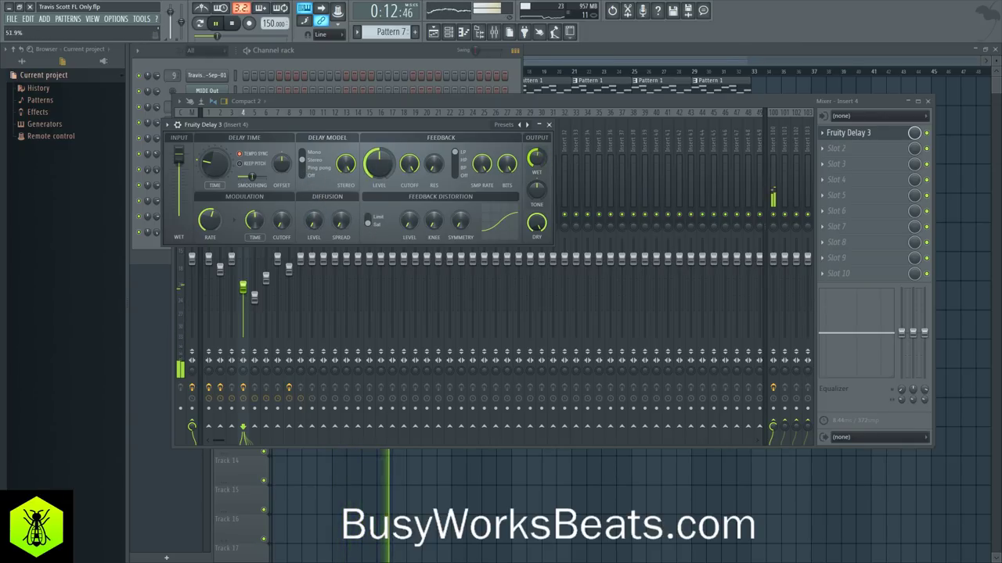
pyautogui.click(549, 126)
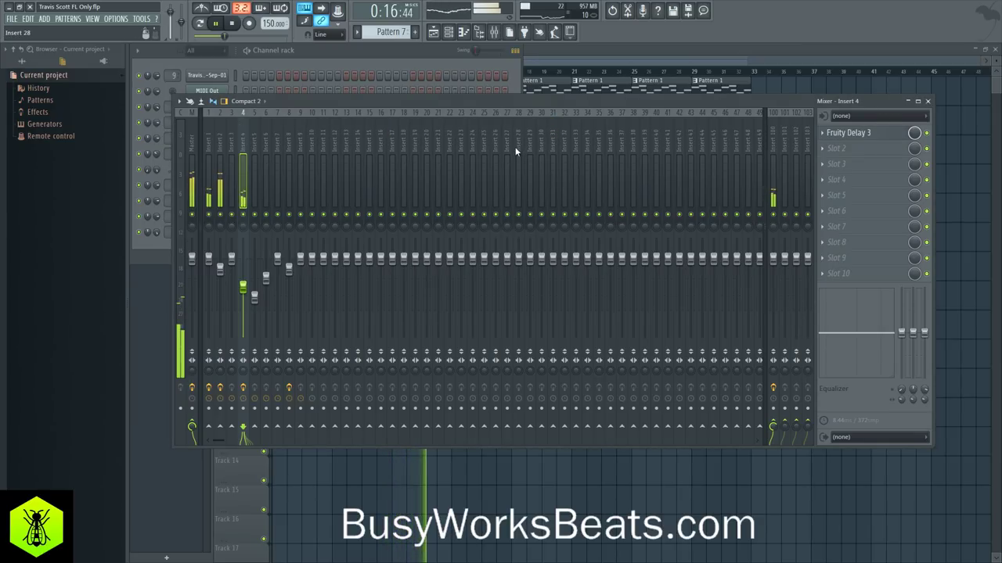
pyautogui.click(858, 153)
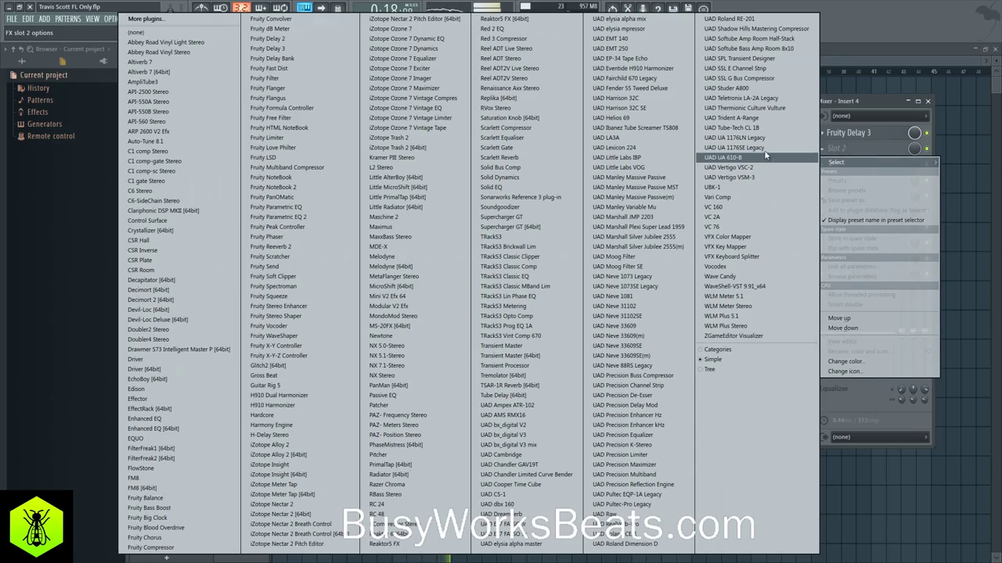
pyautogui.click(842, 102)
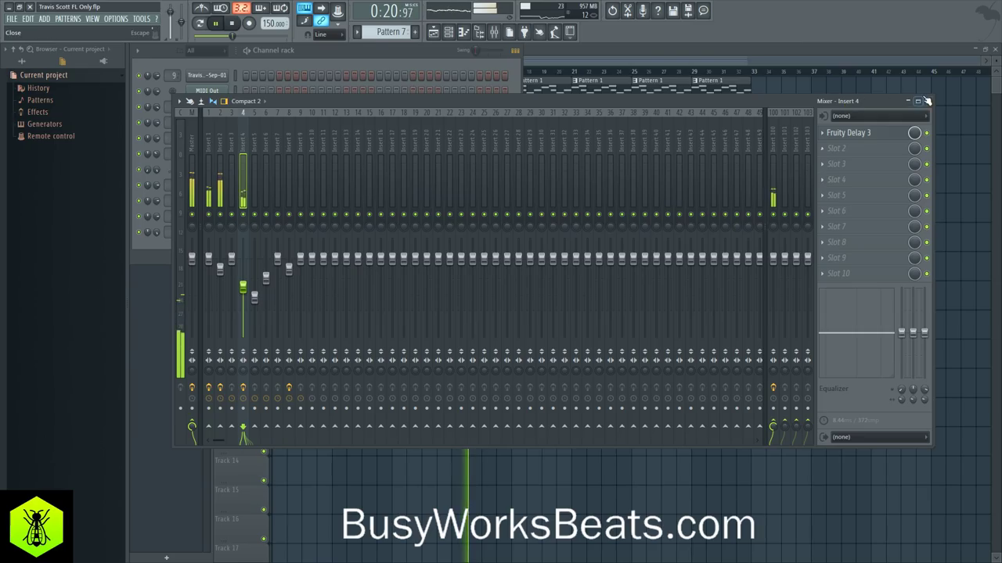
# Add Fruity Parametric EQ 2 to the first slot of Insert 7 and boost band 2 around 72 Hz.
pyautogui.click(222, 149)
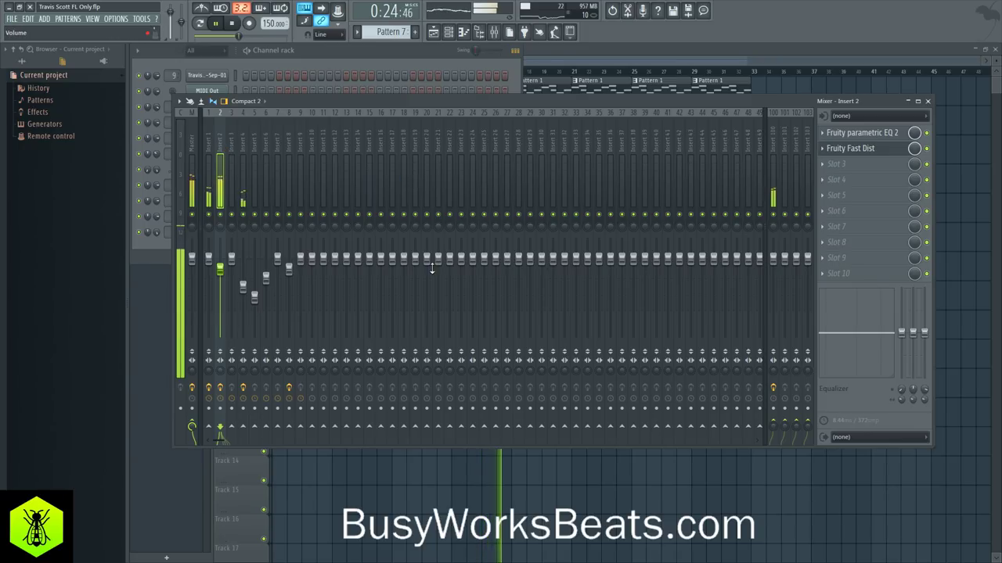
pyautogui.click(276, 149)
pyautogui.click(832, 135)
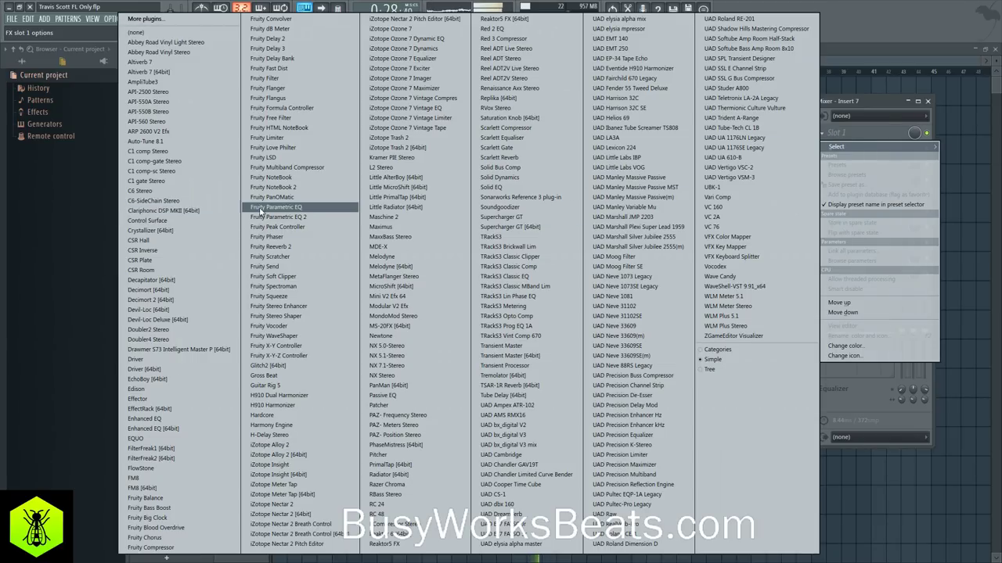
pyautogui.click(304, 217)
pyautogui.moveTo(207, 181); pyautogui.dragTo(188, 162)
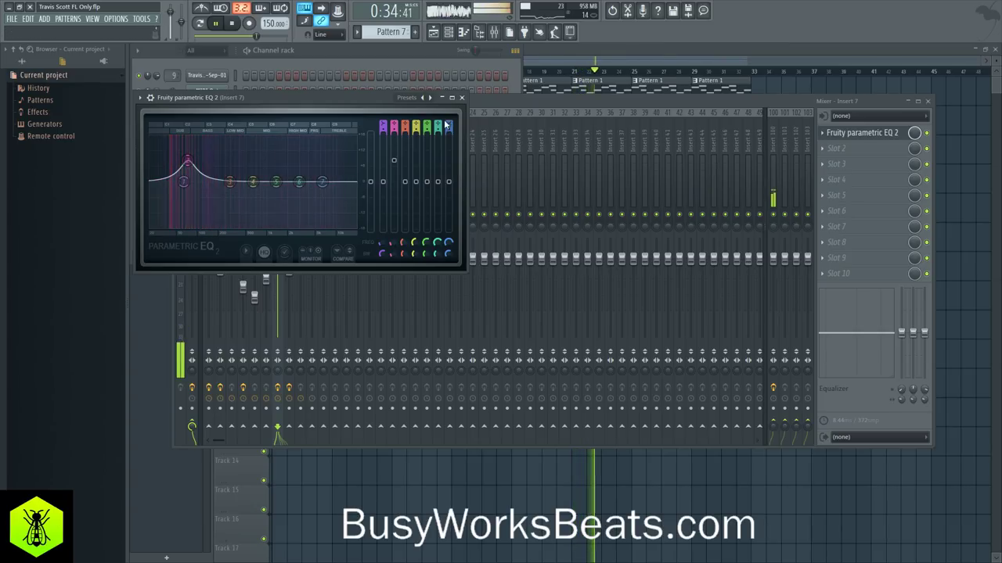
pyautogui.click(462, 98)
# Select bars 17 to 21 in the playlist timeline and loop playback over that range.
pyautogui.click(423, 91)
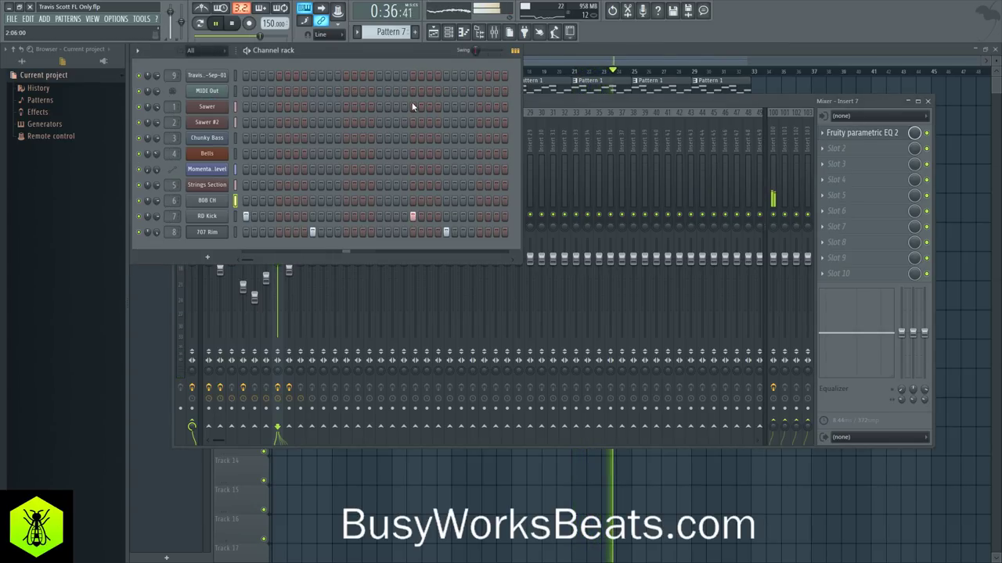
pyautogui.click(496, 496)
pyautogui.press('space')
pyautogui.moveTo(514, 73); pyautogui.dragTo(571, 78)
pyautogui.click(455, 44)
pyautogui.press('space')
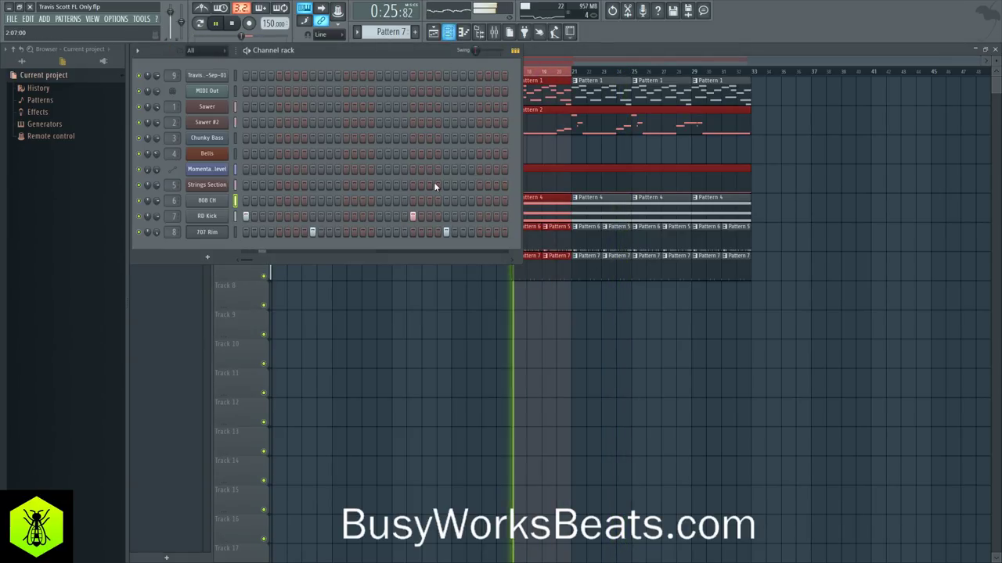
# Clone Pattern 7 and use the copy for the Track 7 clip at bar 19.
pyautogui.click(357, 31)
pyautogui.click(430, 123)
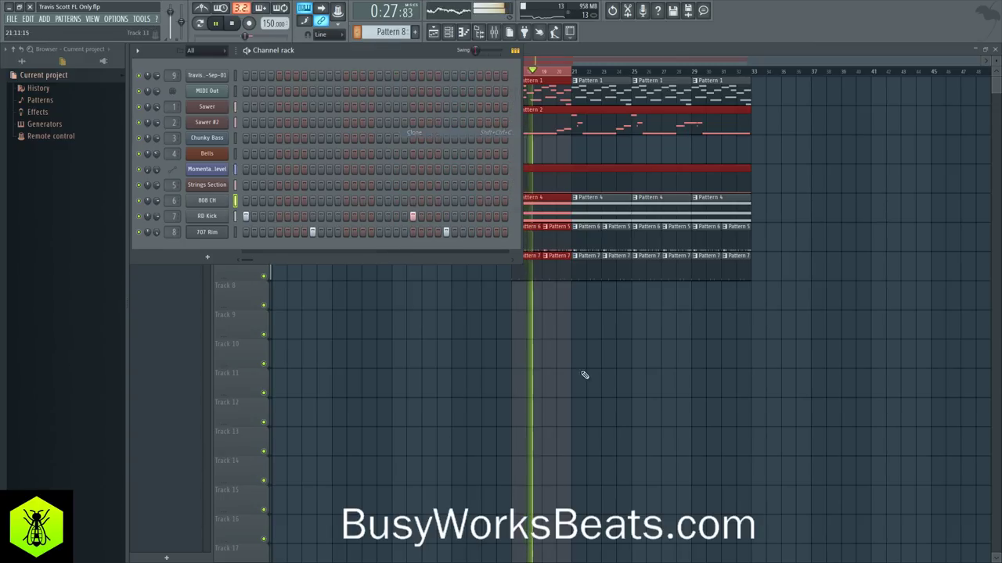
pyautogui.click(557, 256)
pyautogui.click(451, 32)
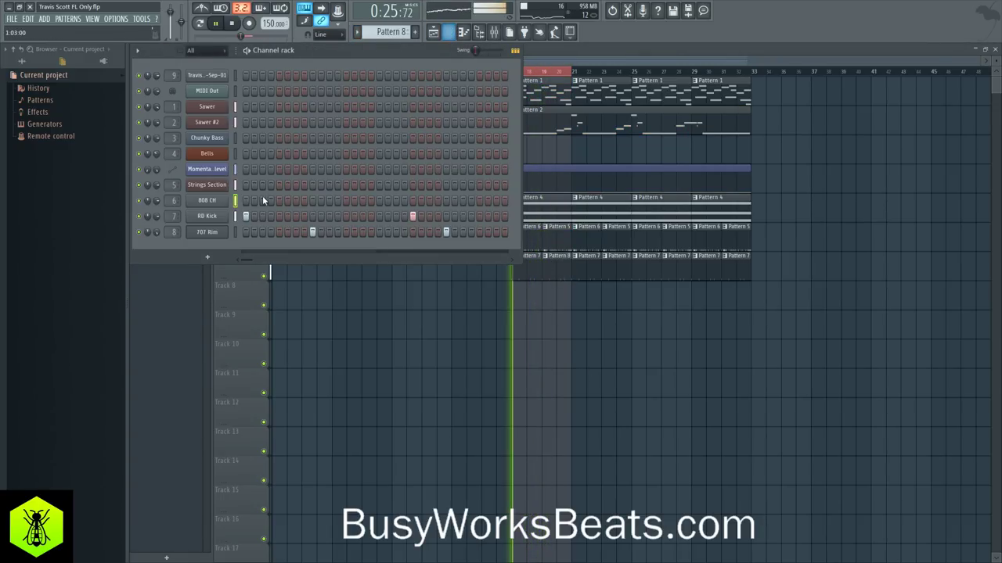
# Try an RD Kick hit on step 3 of the cloned pattern, remove it and place one on step 5.
pyautogui.click(263, 216)
pyautogui.press('space')
pyautogui.click(263, 217)
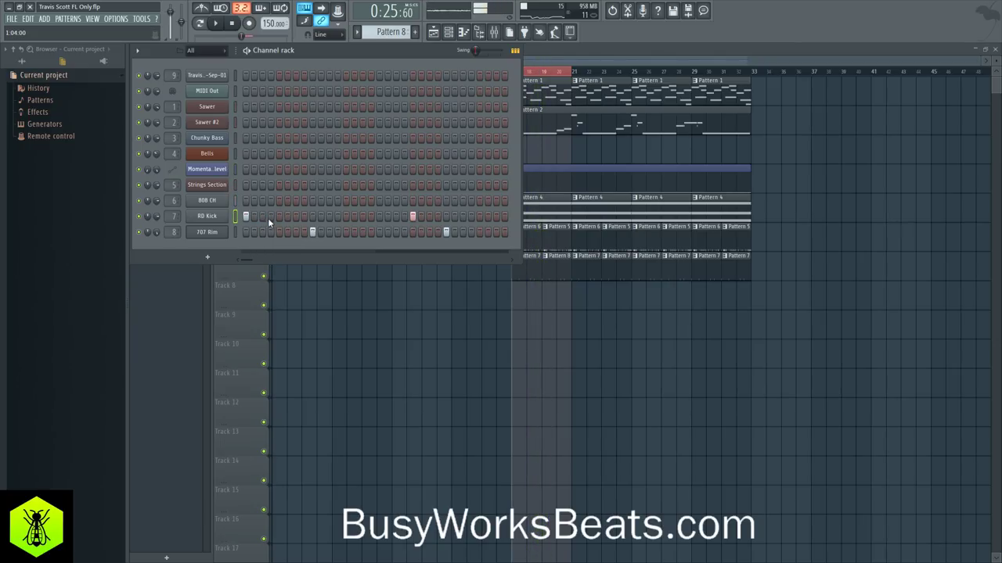
pyautogui.click(279, 217)
pyautogui.press('space')
pyautogui.click(564, 295)
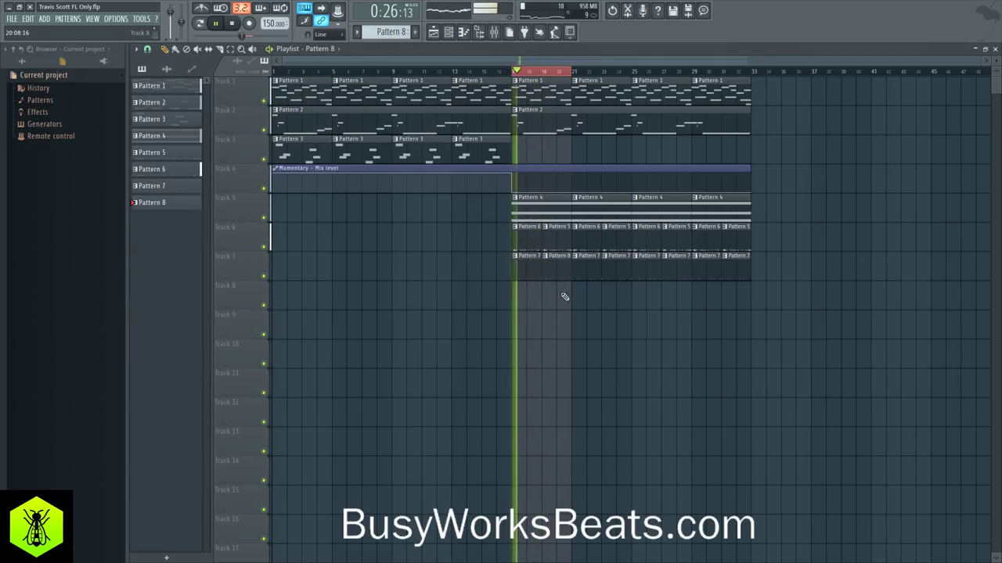
# Extend the looped playlist range to bars 17 to 25 and save the project.
pyautogui.moveTo(517, 72); pyautogui.dragTo(628, 72)
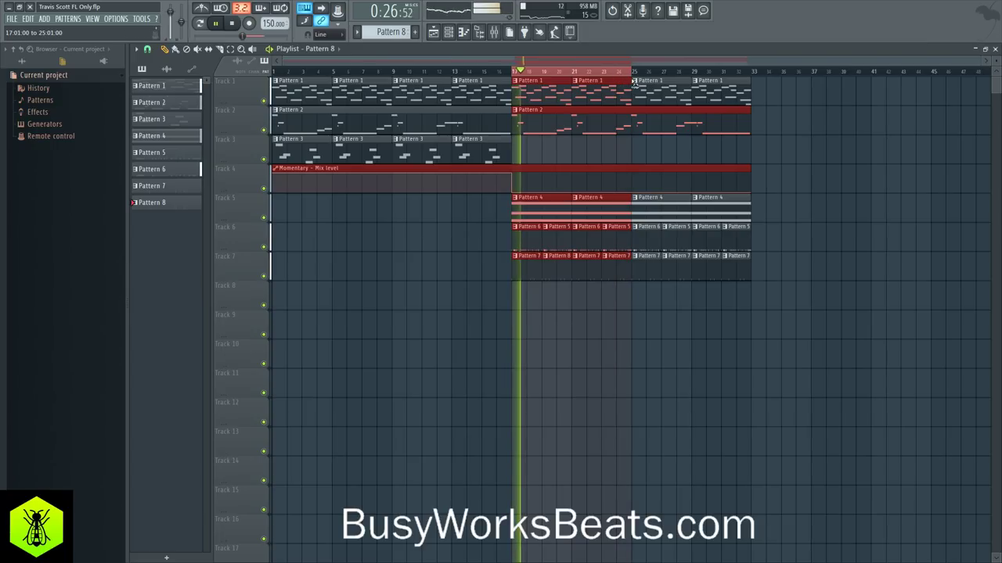
pyautogui.press('space')
pyautogui.press('space')
pyautogui.keyDown('ctrl'); pyautogui.click(614, 311); pyautogui.keyUp('ctrl')
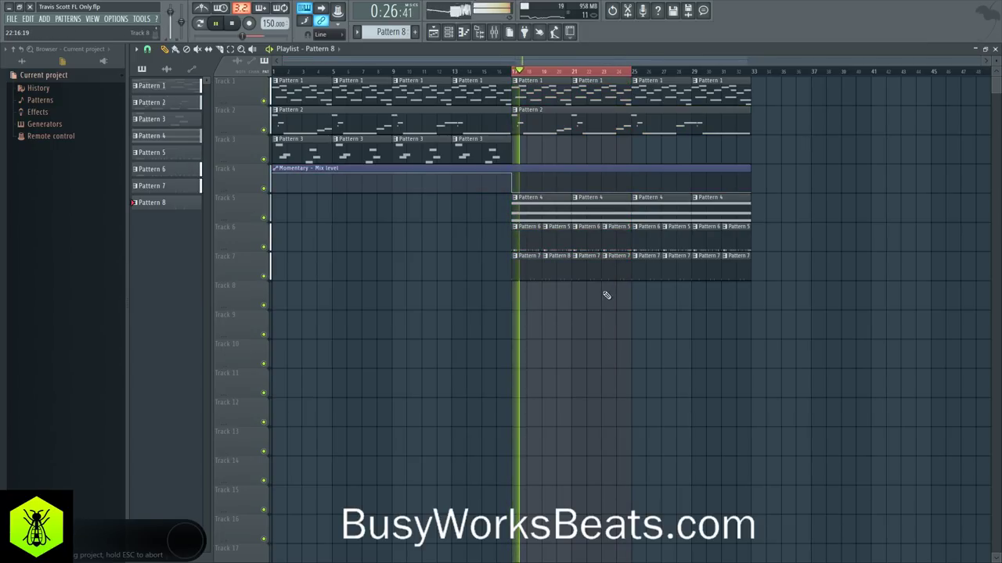
# Make the Track 7 clip at bar 21 unique and add an RD Kick hit on step 29 of its pattern.
pyautogui.rightClick(579, 256)
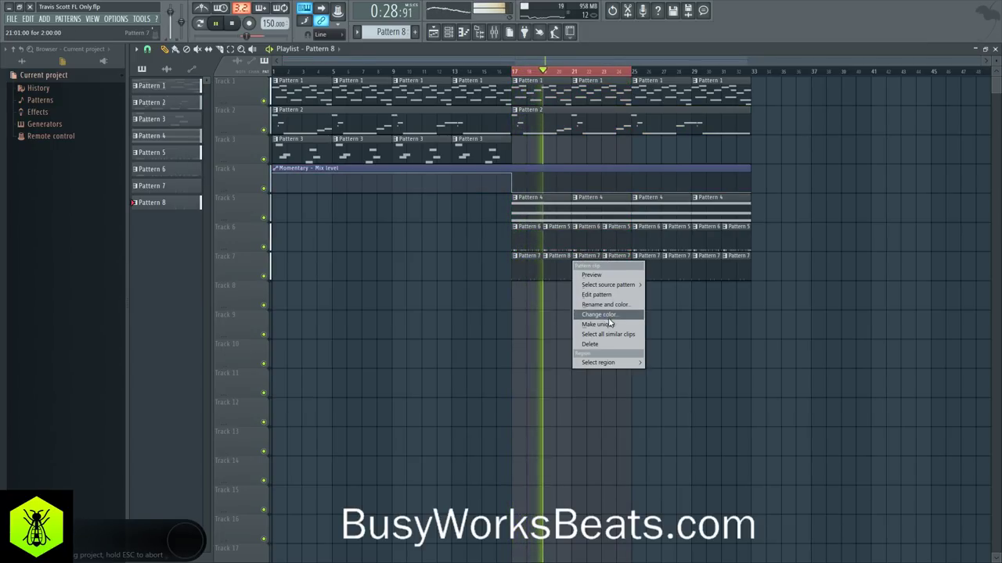
pyautogui.click(609, 323)
pyautogui.rightClick(577, 260)
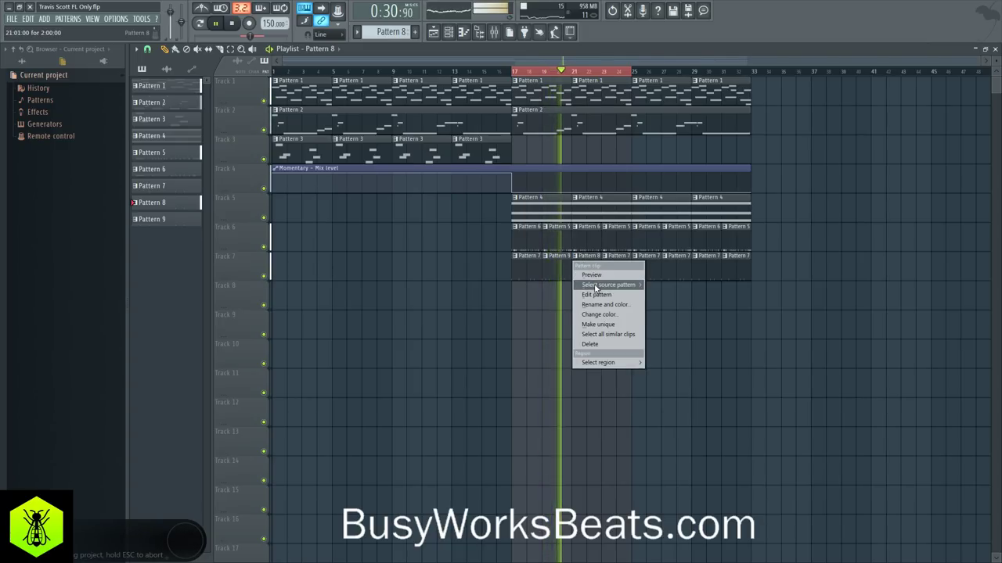
pyautogui.click(608, 294)
pyautogui.click(994, 50)
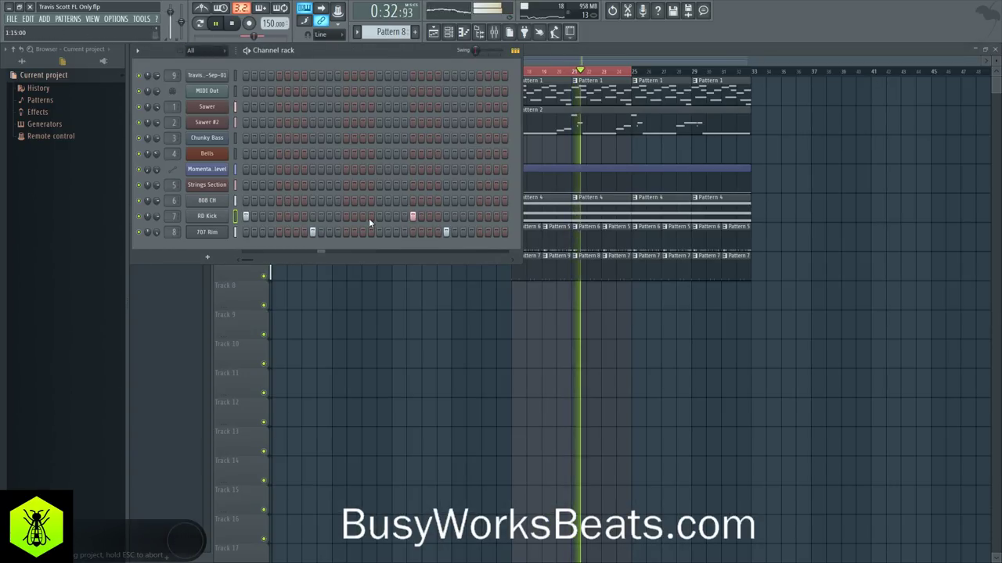
pyautogui.click(479, 216)
pyautogui.press('F6')
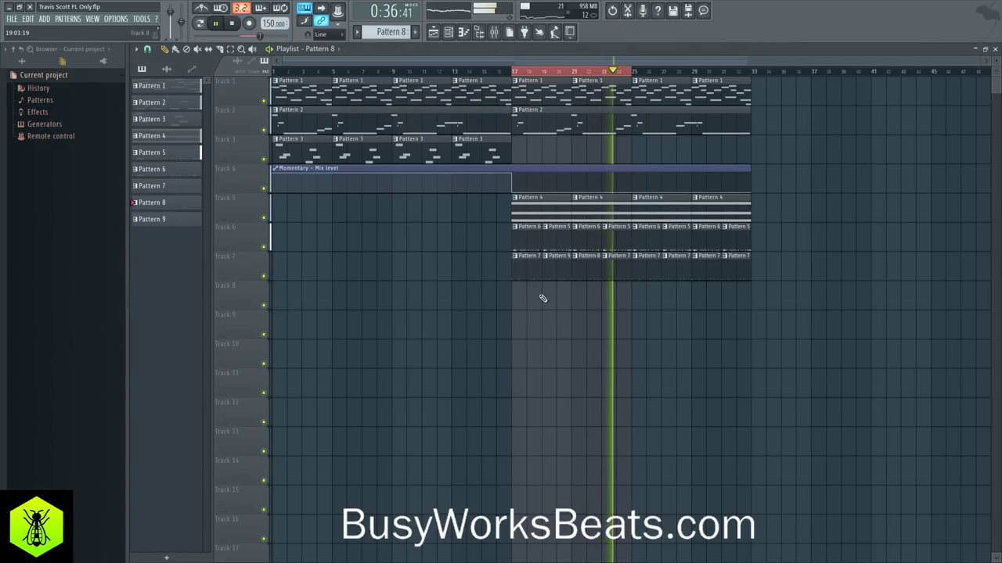
# Make the Track 7 clip at bar 23 unique and add RD Kick hits on steps 25 and 29.
pyautogui.rightClick(604, 263)
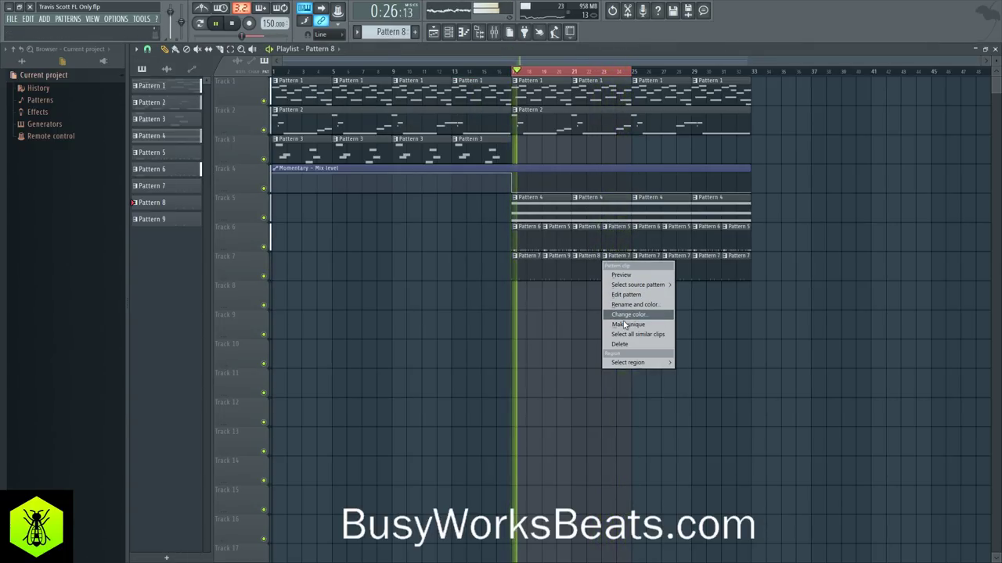
pyautogui.click(624, 329)
pyautogui.rightClick(604, 259)
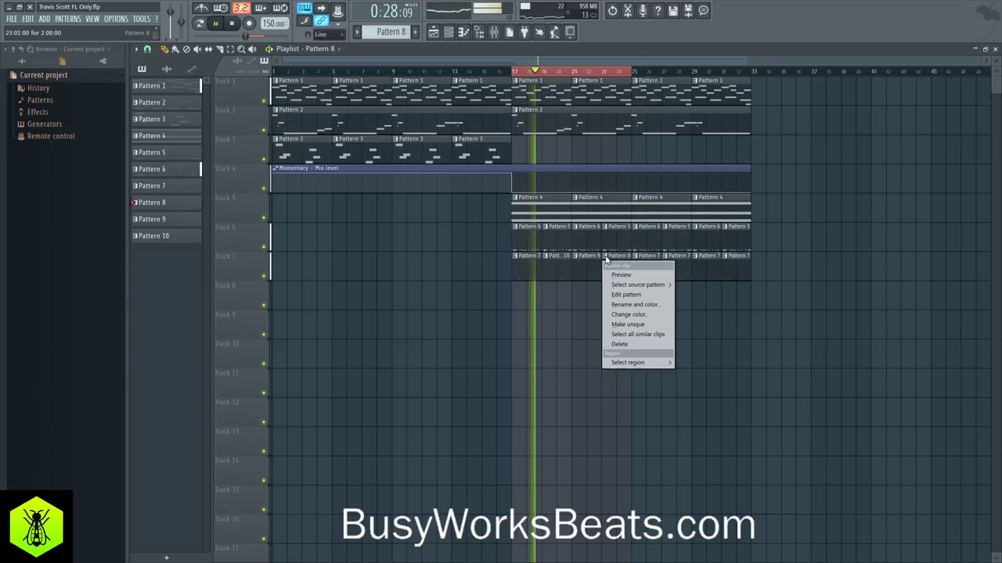
pyautogui.click(626, 294)
pyautogui.click(994, 51)
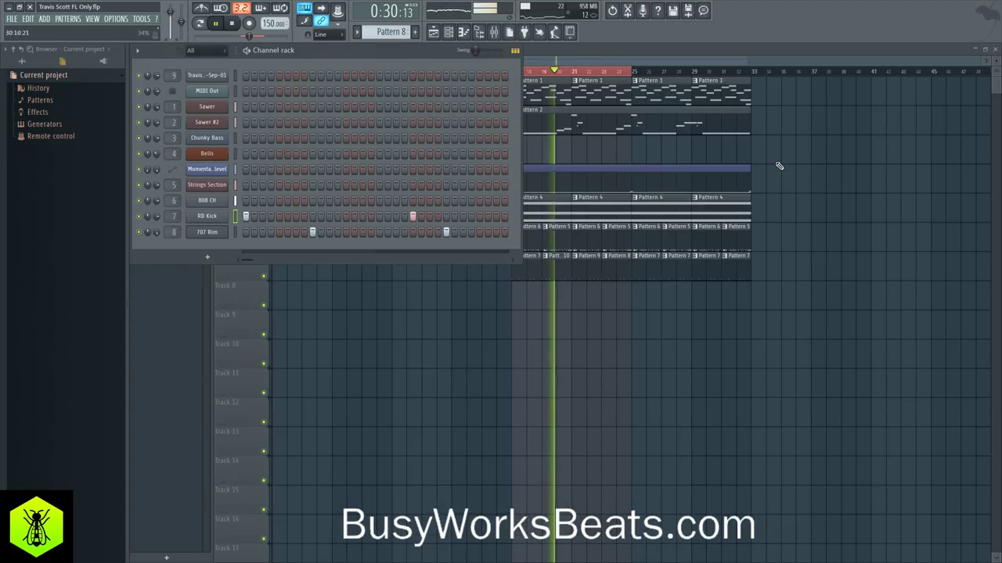
pyautogui.click(447, 216)
pyautogui.click(480, 217)
pyautogui.rightClick(485, 332)
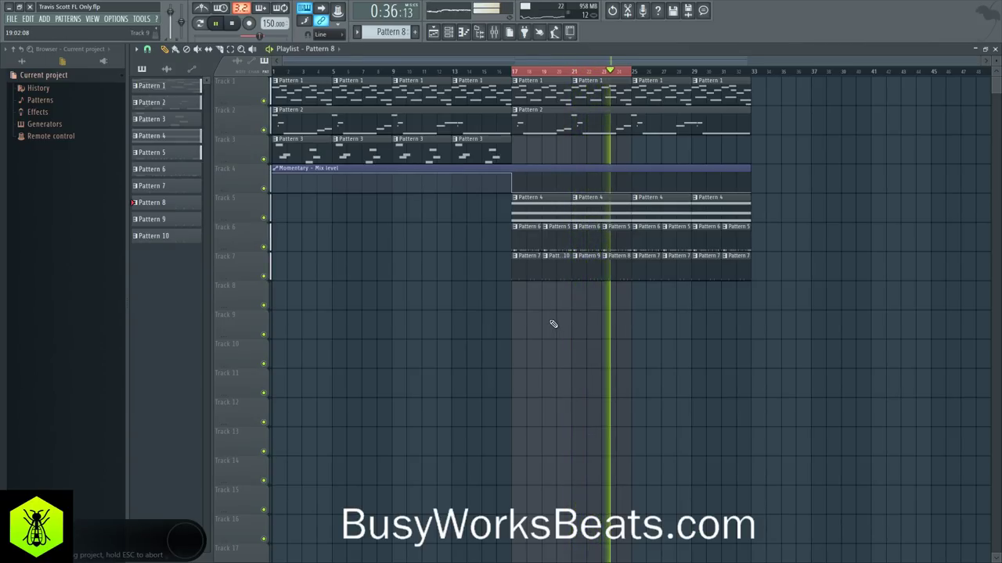
# Raise band 2 of Insert 7's Parametric EQ 2 to 10.1 dB at 72 Hz.
pyautogui.click(493, 31)
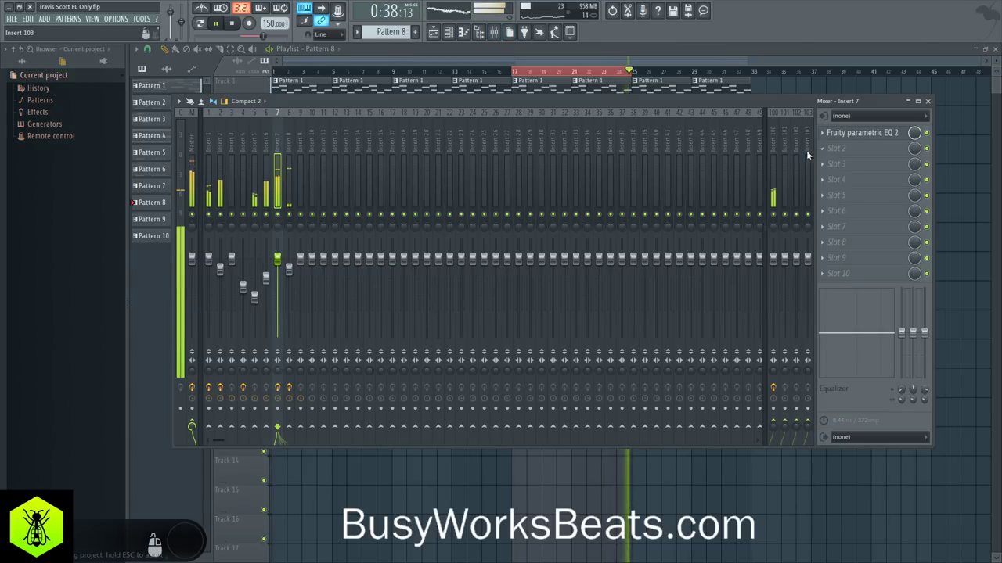
pyautogui.click(861, 133)
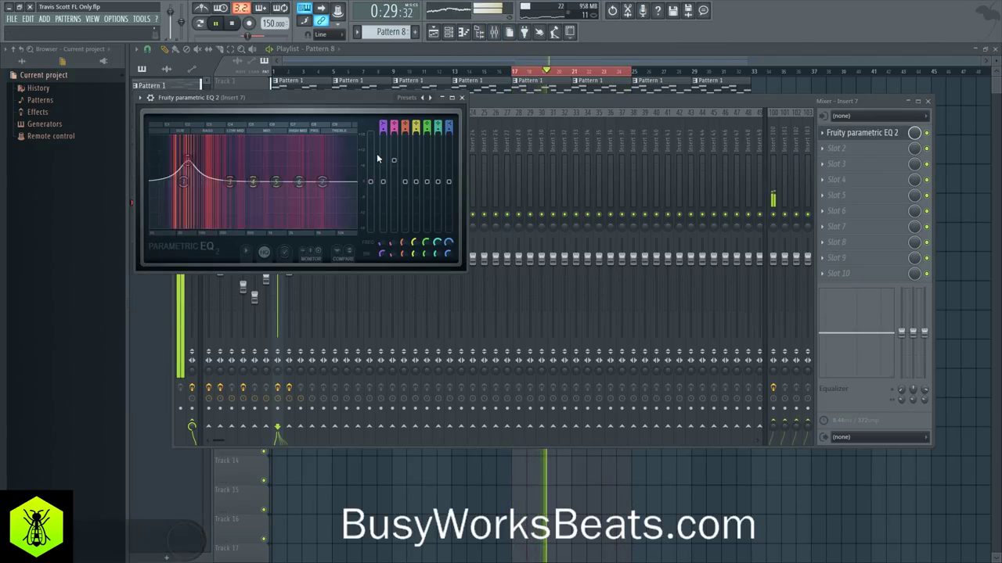
pyautogui.moveTo(393, 160); pyautogui.dragTo(394, 154)
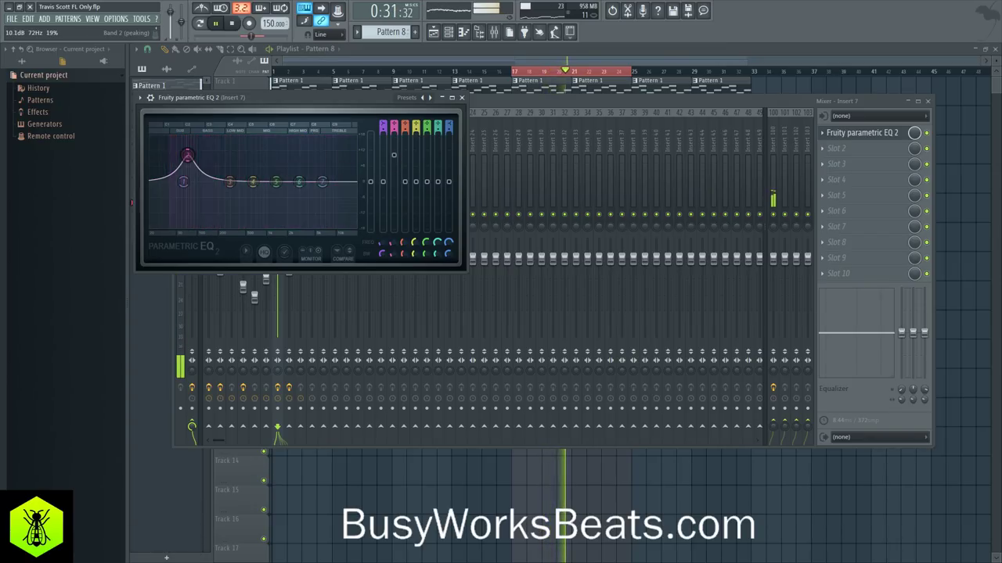
pyautogui.click(461, 98)
# Toggle the Sonarworks Reference effect on the Master mixer track.
pyautogui.click(190, 168)
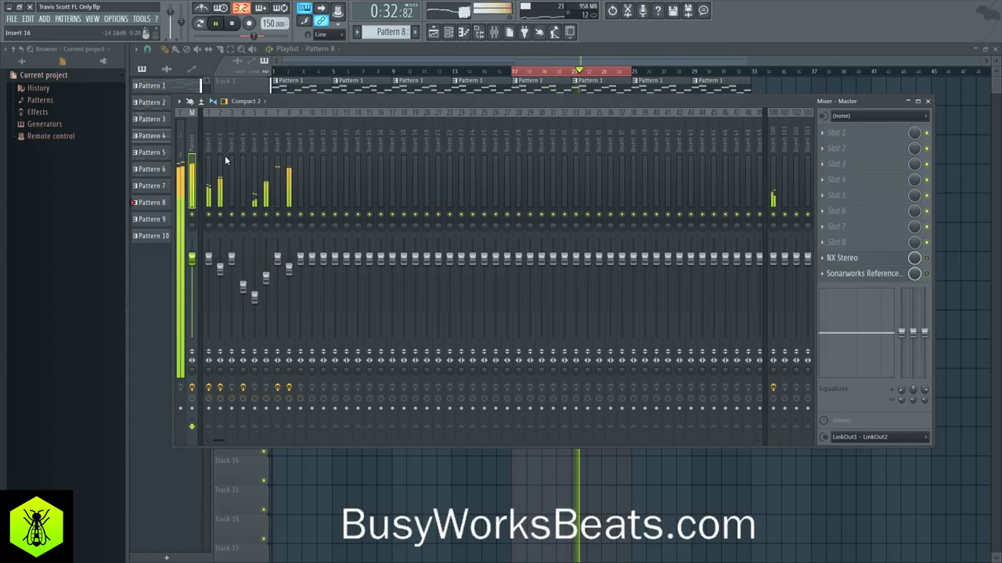
pyautogui.click(928, 274)
# Add Fruity Fast Dist to the second effect slot of Insert 7.
pyautogui.click(279, 169)
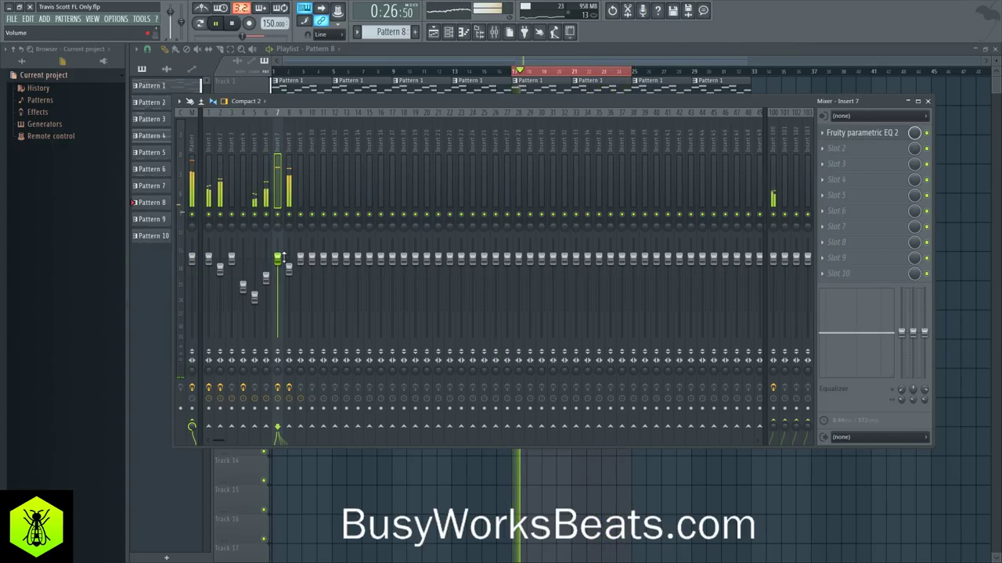
pyautogui.click(836, 148)
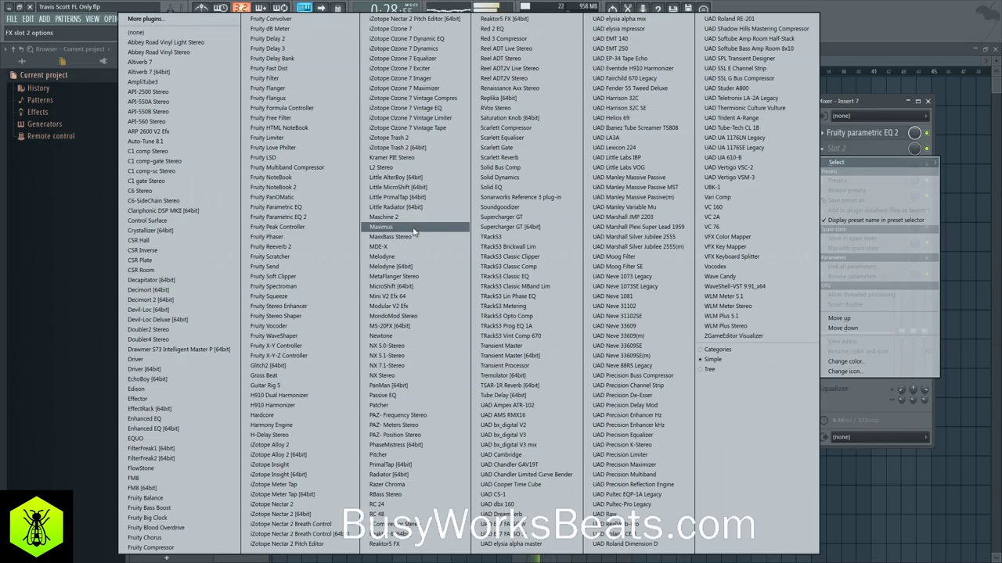
pyautogui.click(300, 68)
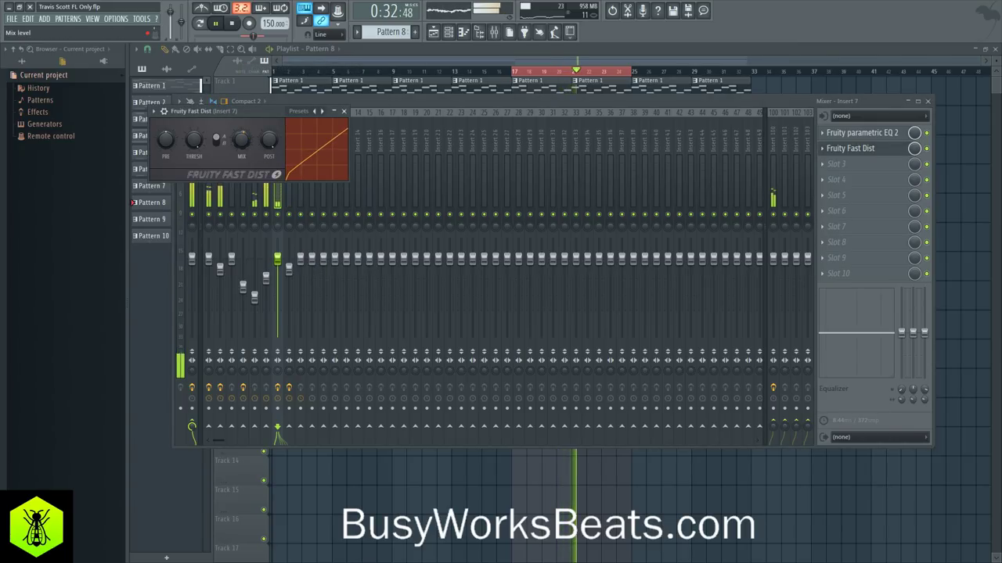
# Adjust the mix and post levels of Fruity Fast Dist on Insert 7 while the loop plays.
pyautogui.moveTo(237, 145); pyautogui.dragTo(238, 125)
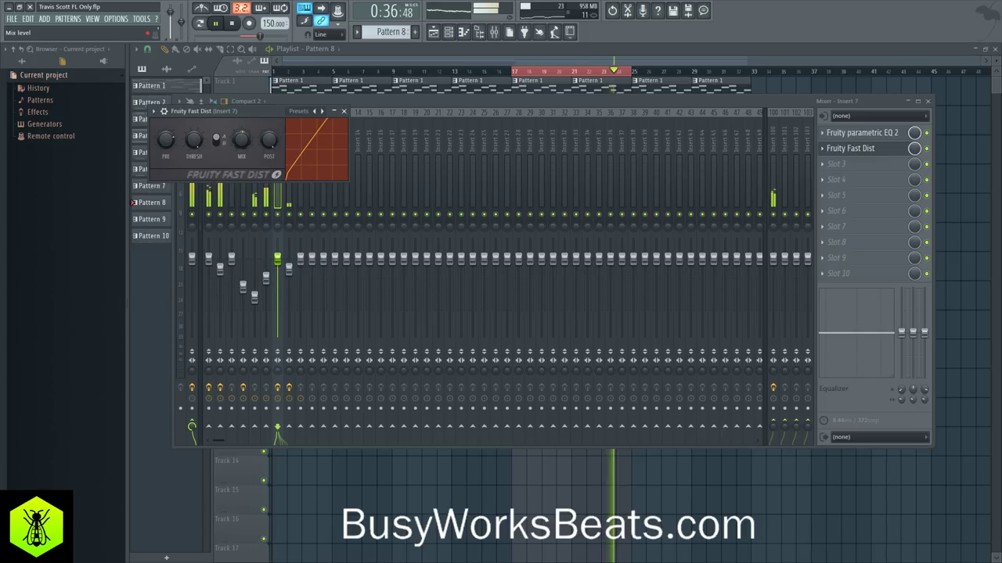
pyautogui.moveTo(244, 112); pyautogui.dragTo(277, 155)
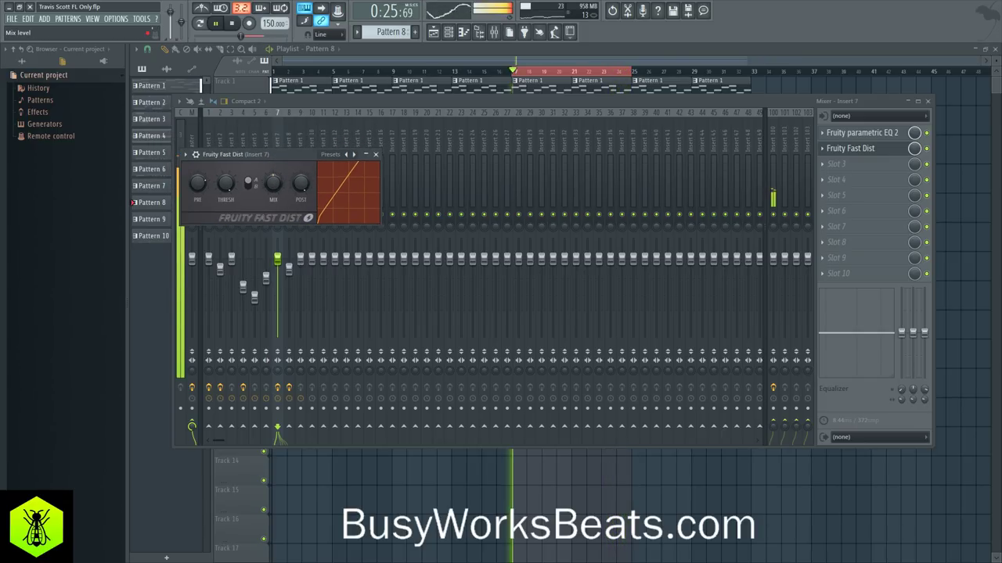
pyautogui.scroll(-3, 300, 184)
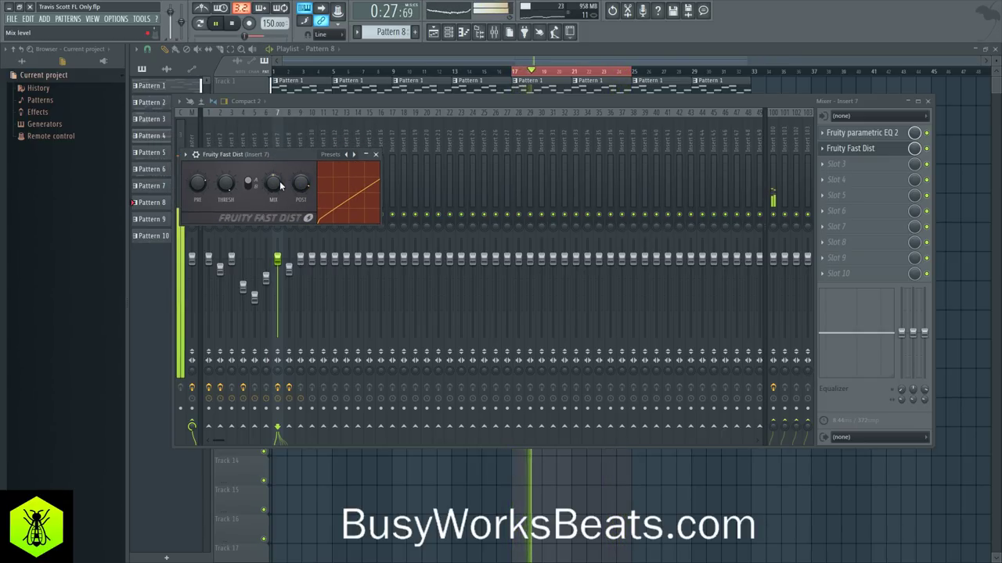
pyautogui.moveTo(301, 184); pyautogui.dragTo(301, 163)
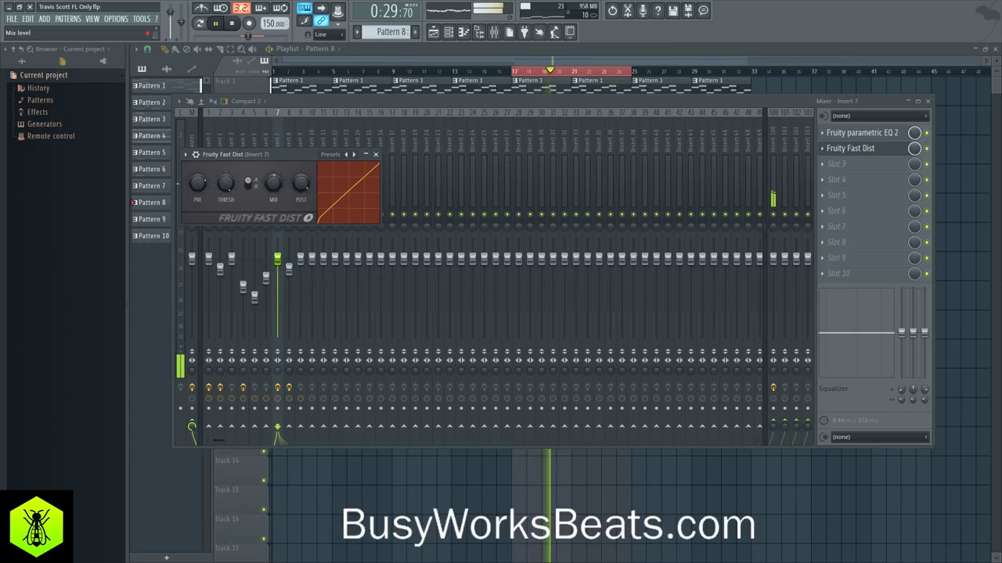
# Close the Fruity Fast Dist window, lower the volume of Insert 8 slightly and set Insert 7's volume to -0.8 dB.
pyautogui.moveTo(293, 155); pyautogui.dragTo(447, 209)
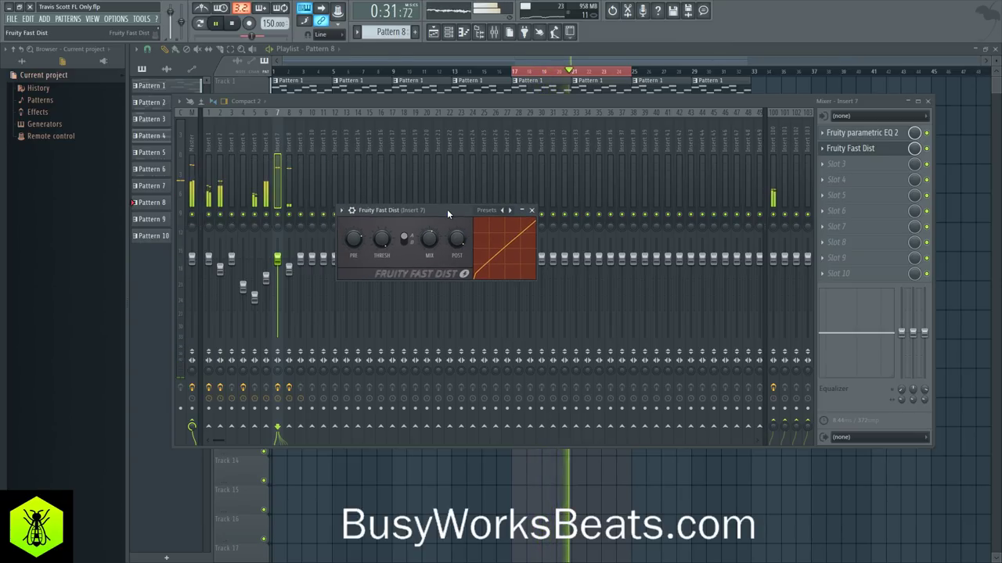
pyautogui.click(532, 210)
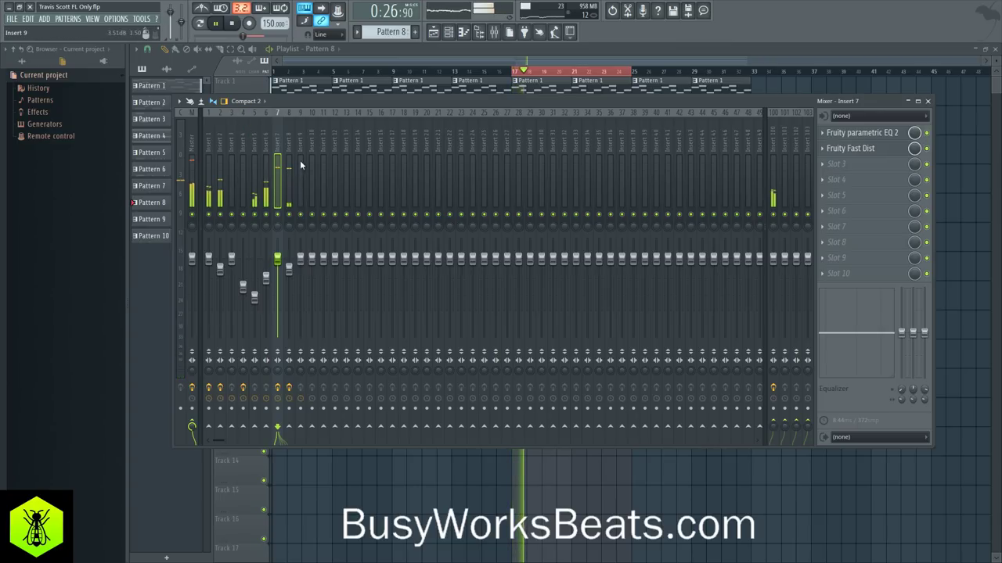
pyautogui.click(291, 229)
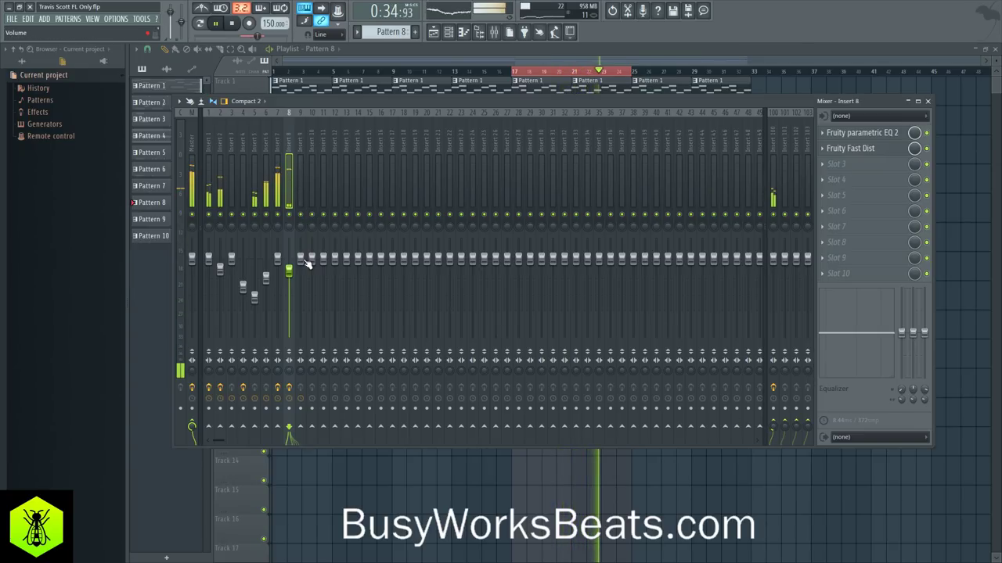
pyautogui.press('F9')
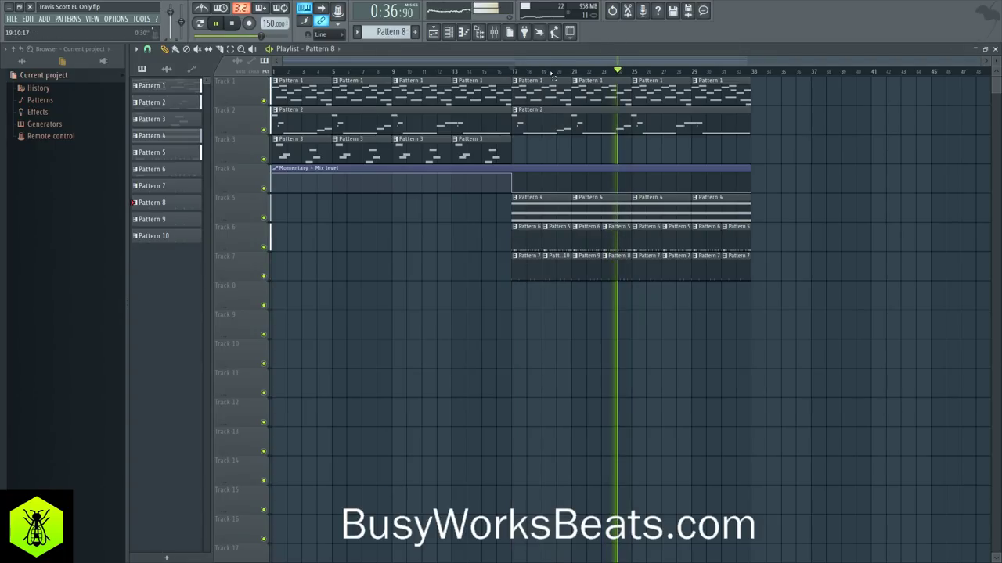
pyautogui.click(494, 31)
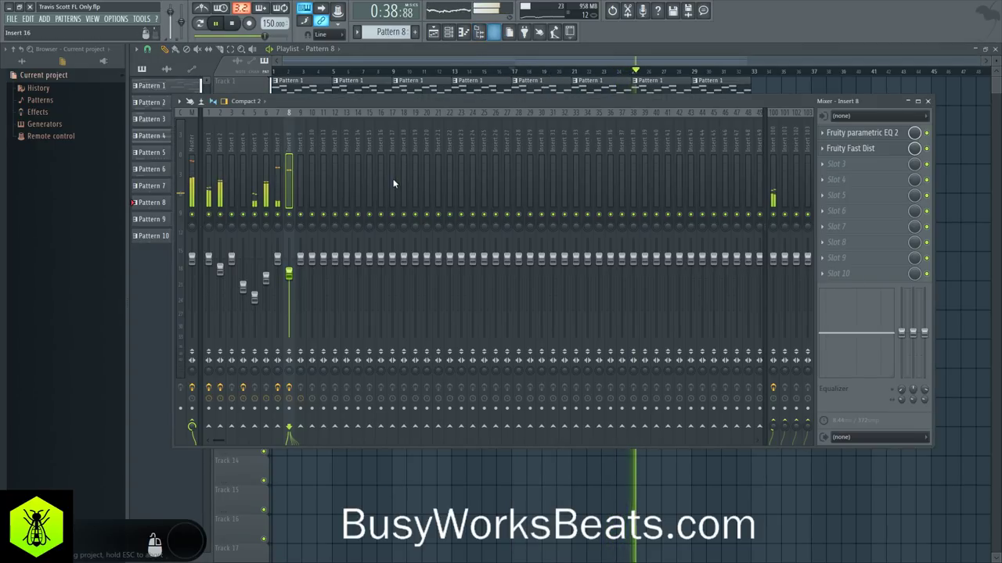
pyautogui.moveTo(278, 257); pyautogui.dragTo(279, 260)
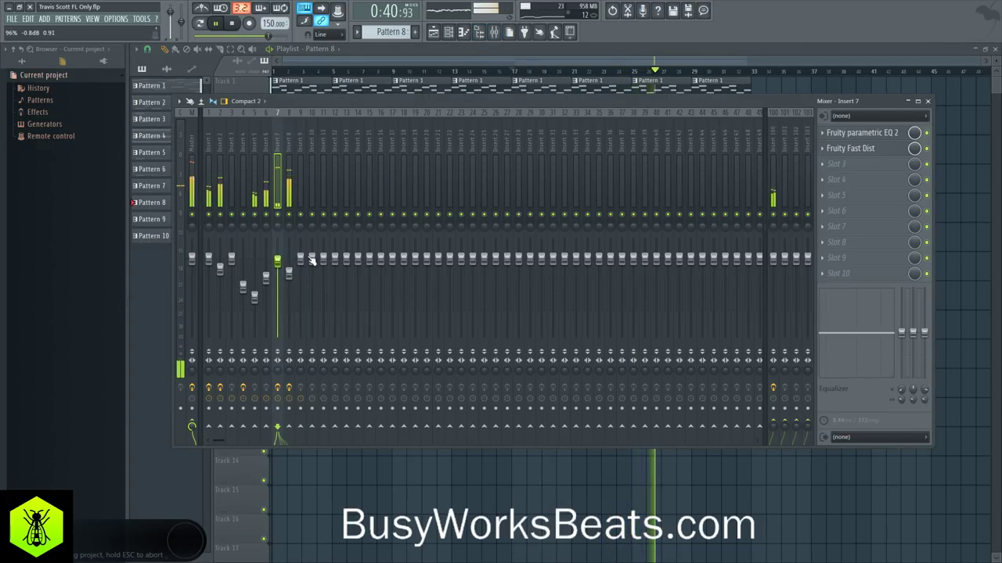
pyautogui.click(876, 149)
pyautogui.press('F9')
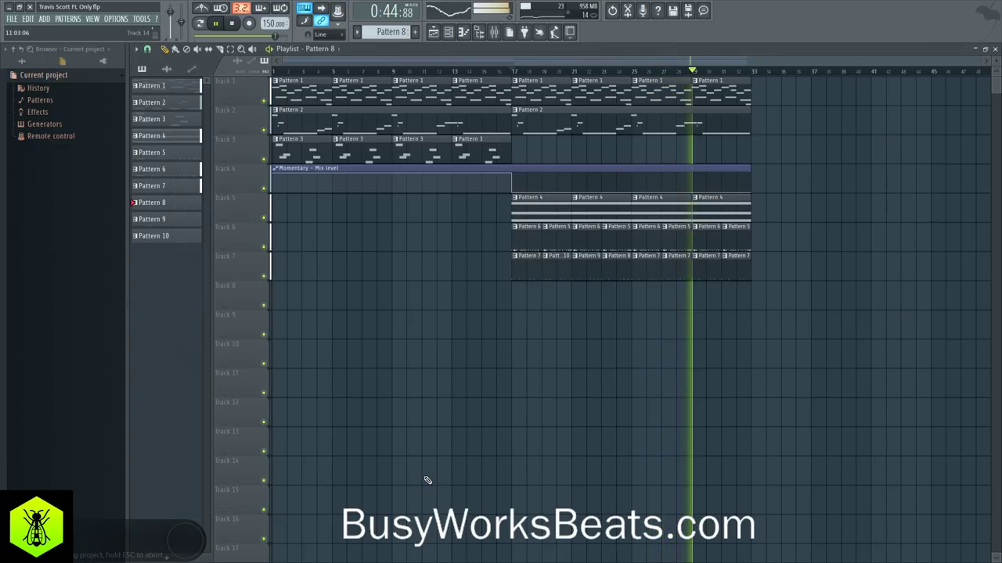
pyautogui.click(495, 32)
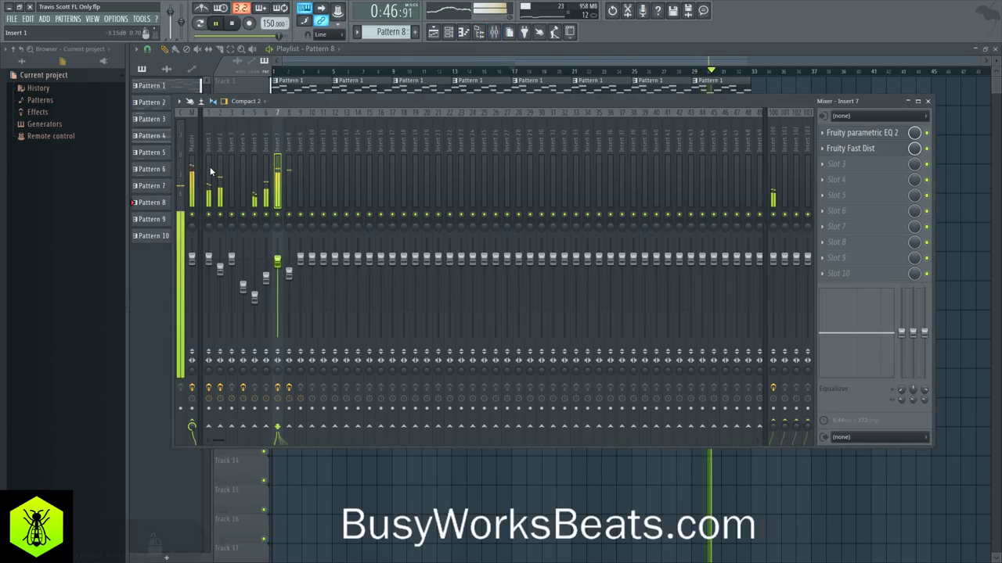
pyautogui.press('F9')
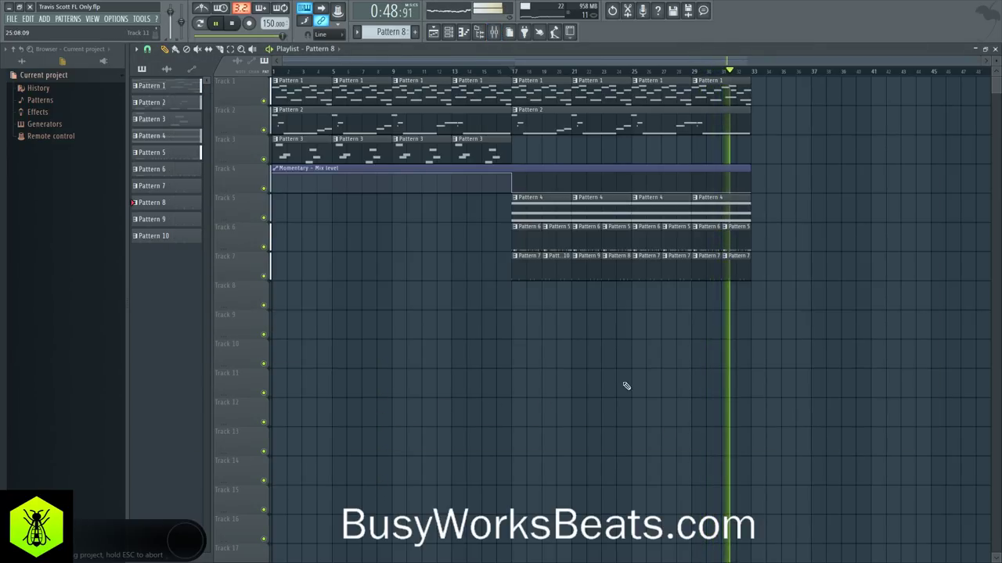
# Create Pattern 11 and add a new Sawer instrument channel to it, using the Default program.
pyautogui.click(447, 31)
pyautogui.rightClick(487, 358)
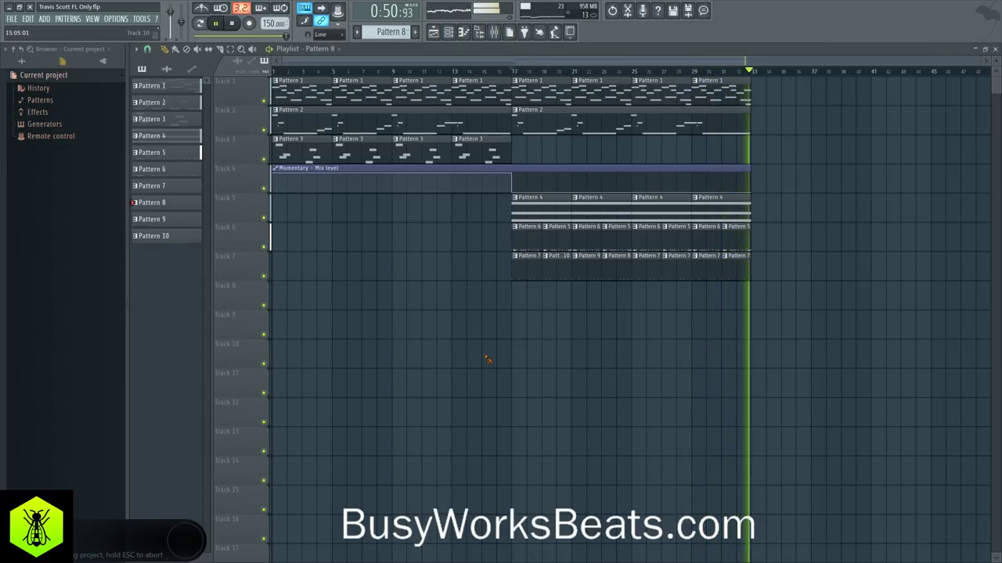
pyautogui.click(451, 32)
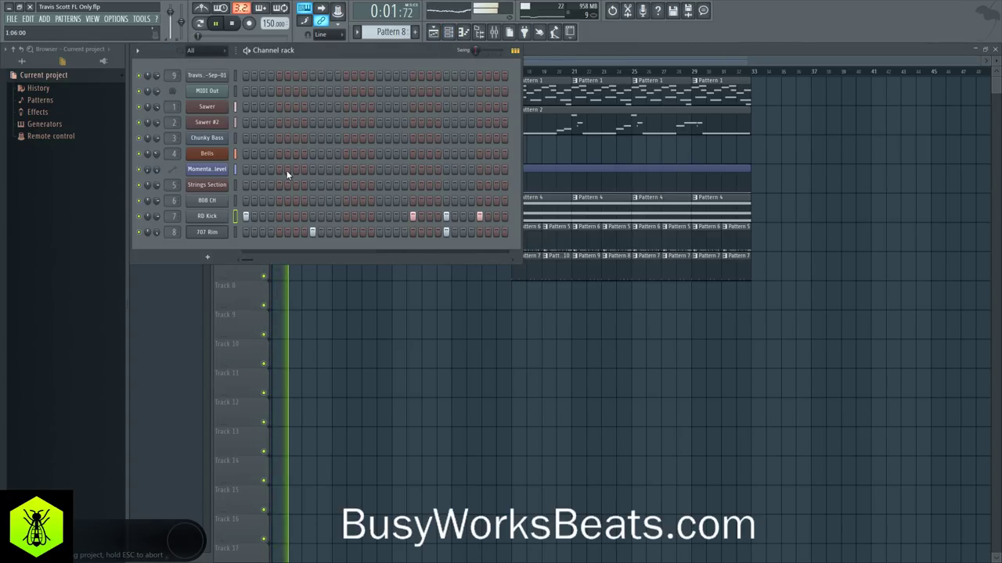
pyautogui.moveTo(389, 32); pyautogui.dragTo(390, 18)
pyautogui.click(207, 262)
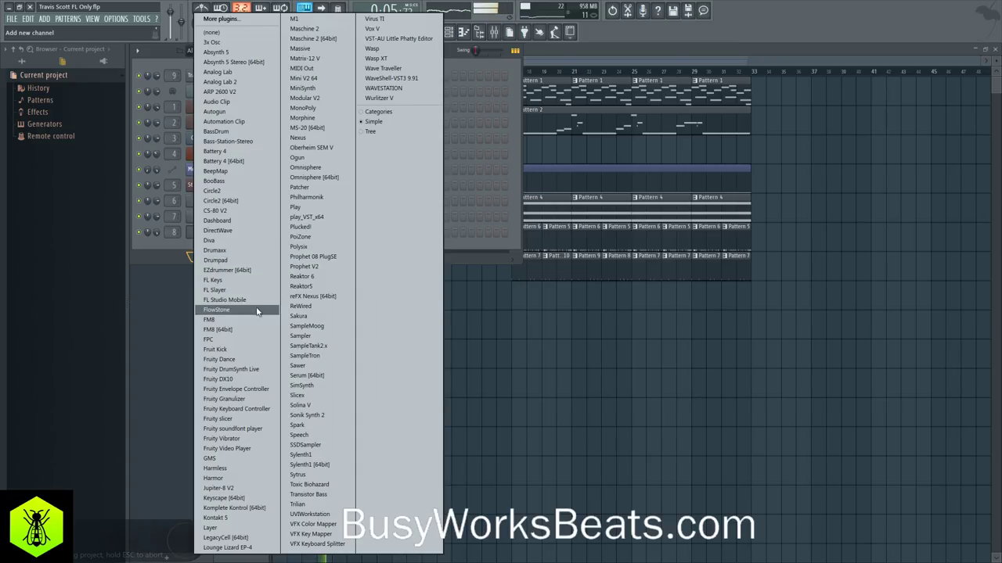
pyautogui.click(319, 366)
pyautogui.click(353, 169)
pyautogui.click(313, 292)
pyautogui.click(410, 208)
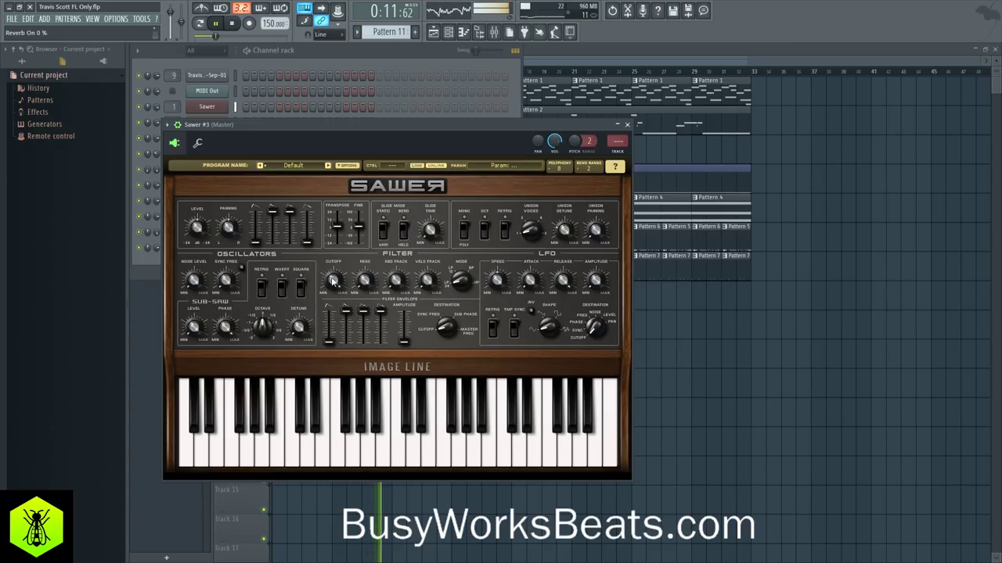
# Turn on mono mode in the new Sawer and shape its sub-saw with the level, octave, detune and square settings.
pyautogui.click(234, 24)
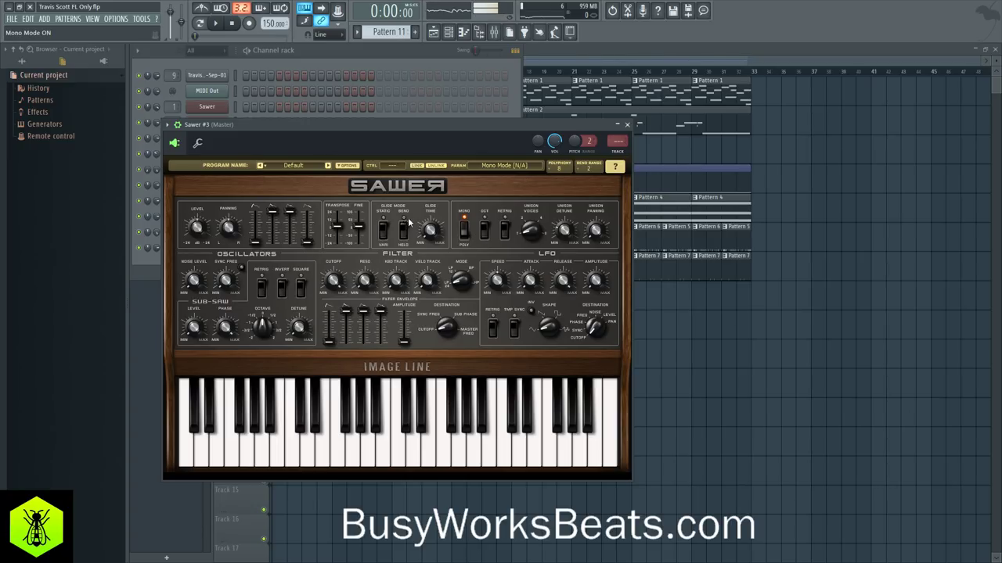
pyautogui.click(194, 327)
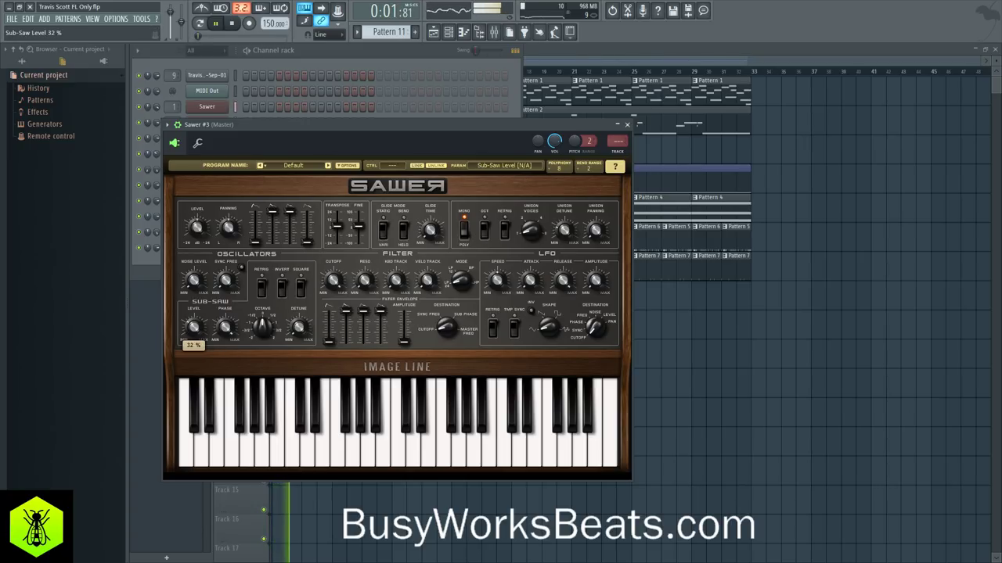
pyautogui.moveTo(263, 325); pyautogui.dragTo(263, 310)
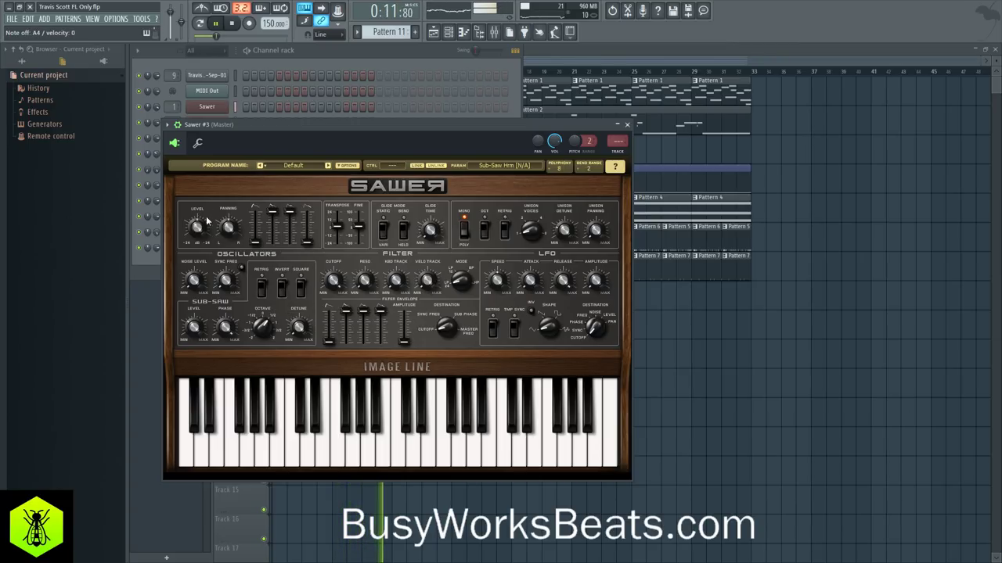
pyautogui.click(155, 253)
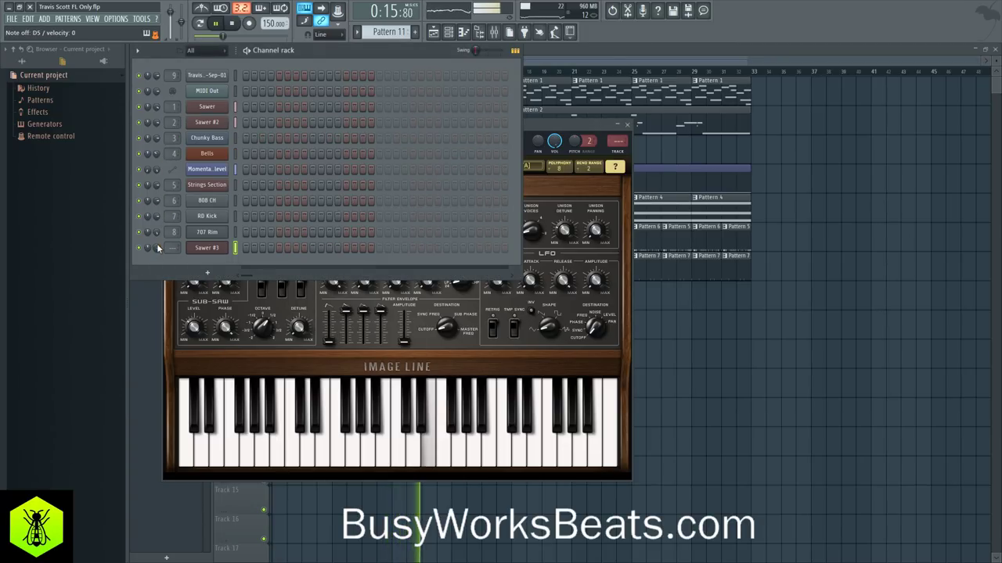
pyautogui.click(213, 249)
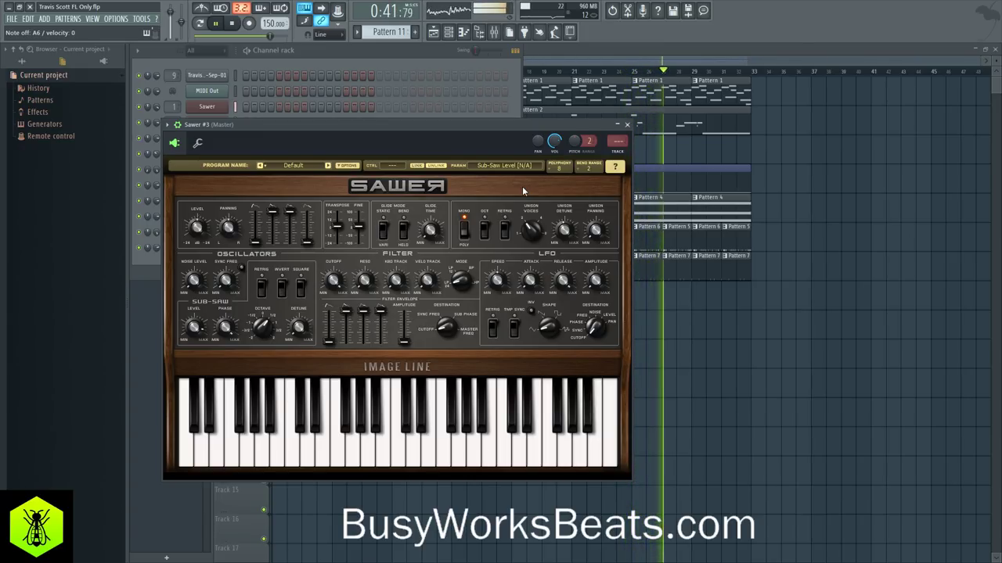
pyautogui.moveTo(263, 328); pyautogui.dragTo(263, 313)
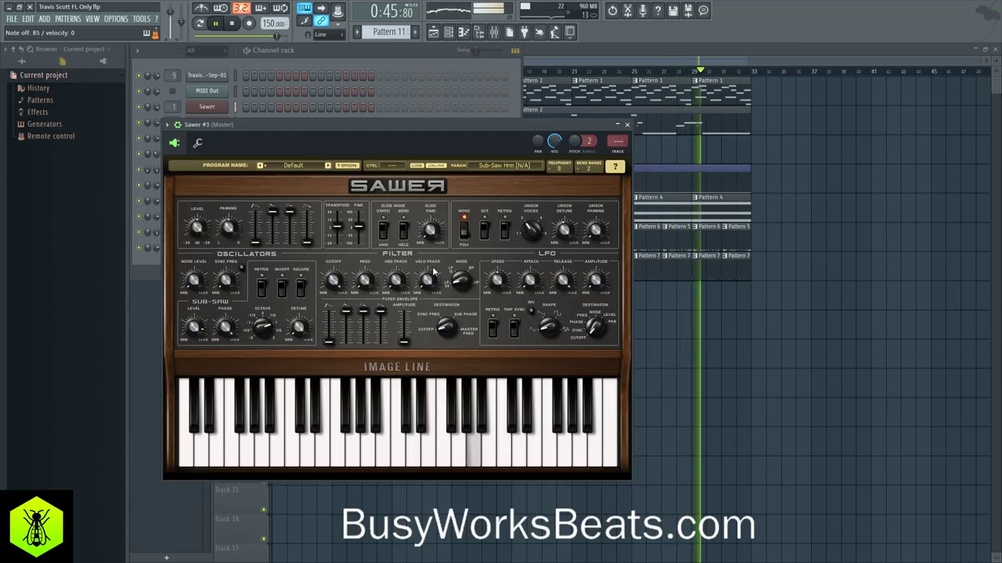
pyautogui.moveTo(596, 231); pyautogui.dragTo(596, 227)
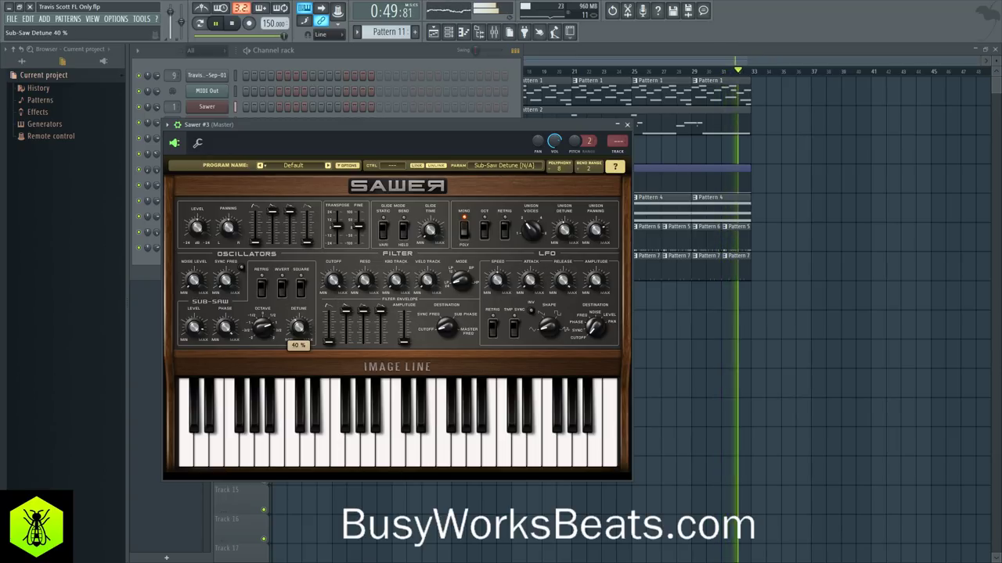
pyautogui.click(301, 288)
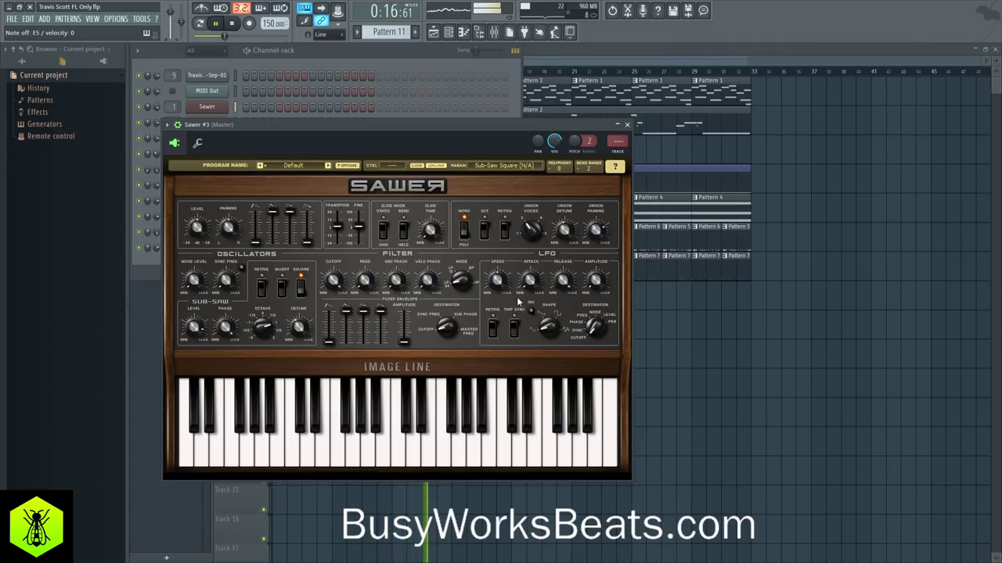
# Try different LFO amplitude, shape, destination and speed settings on the new Sawer, then stop playback.
pyautogui.click(595, 280)
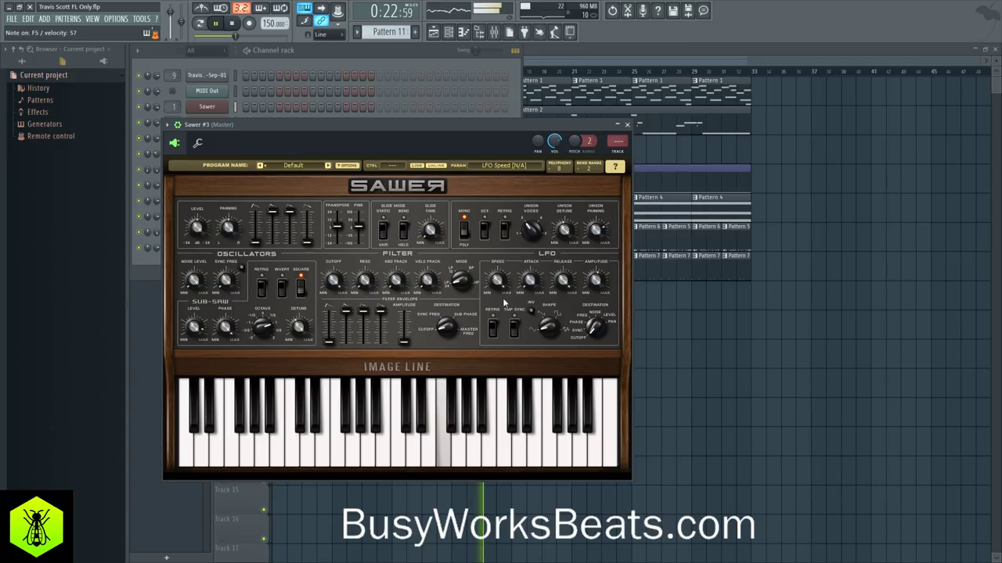
pyautogui.moveTo(543, 332)
pyautogui.mouseDown()
pyautogui.moveTo(543, 323)
pyautogui.moveTo(543, 333)
pyautogui.mouseUp()
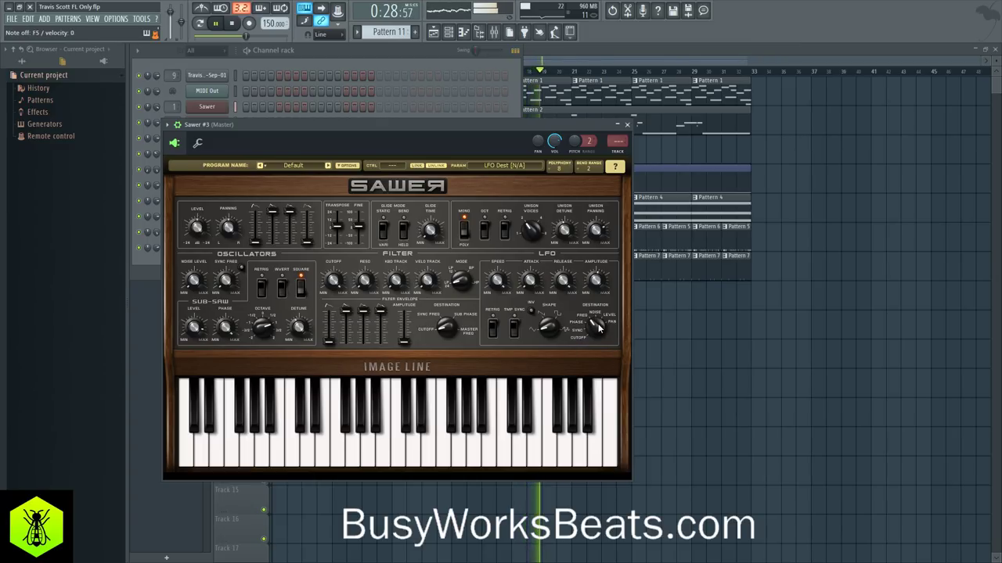
pyautogui.moveTo(597, 326); pyautogui.dragTo(595, 328)
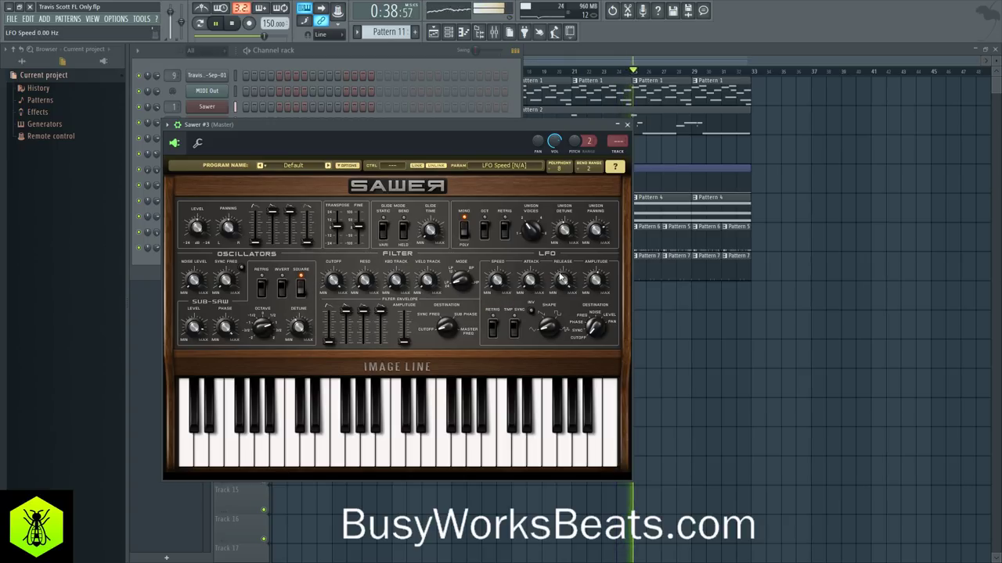
pyautogui.click(233, 23)
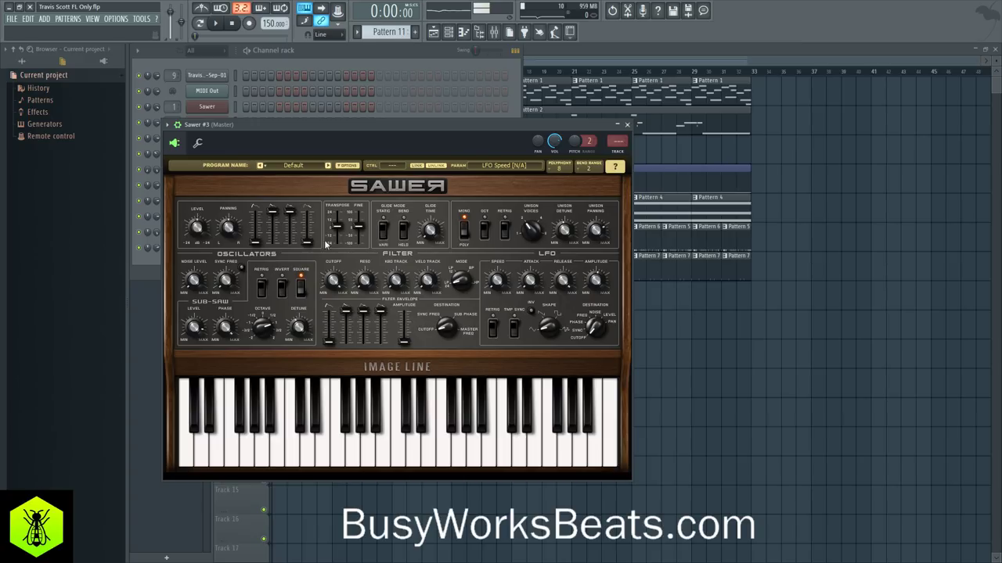
# Turn on oscillator sync in the new Sawer and set the sync frequency to 1.720 oct.
pyautogui.click(227, 283)
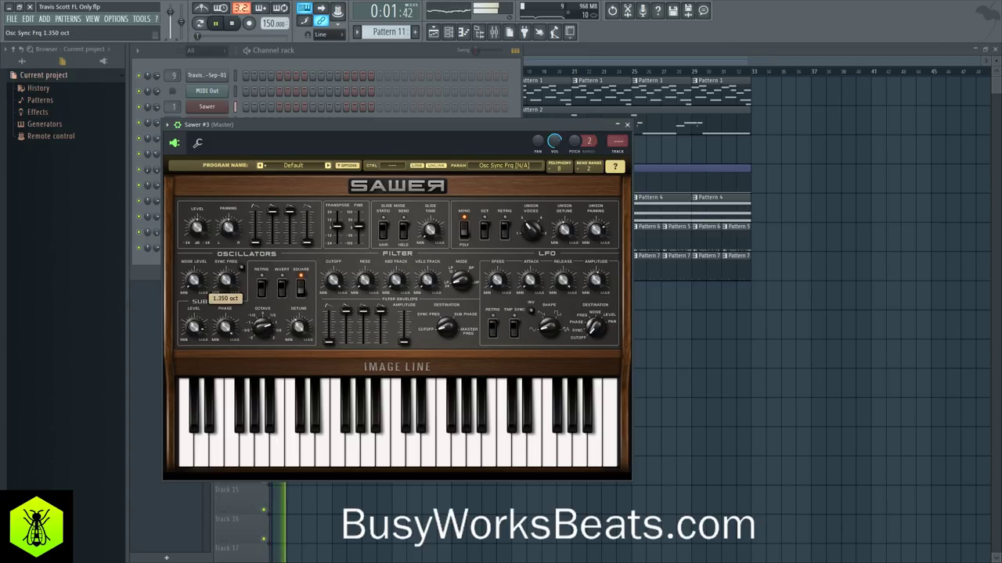
pyautogui.click(241, 267)
pyautogui.moveTo(227, 282); pyautogui.dragTo(227, 294)
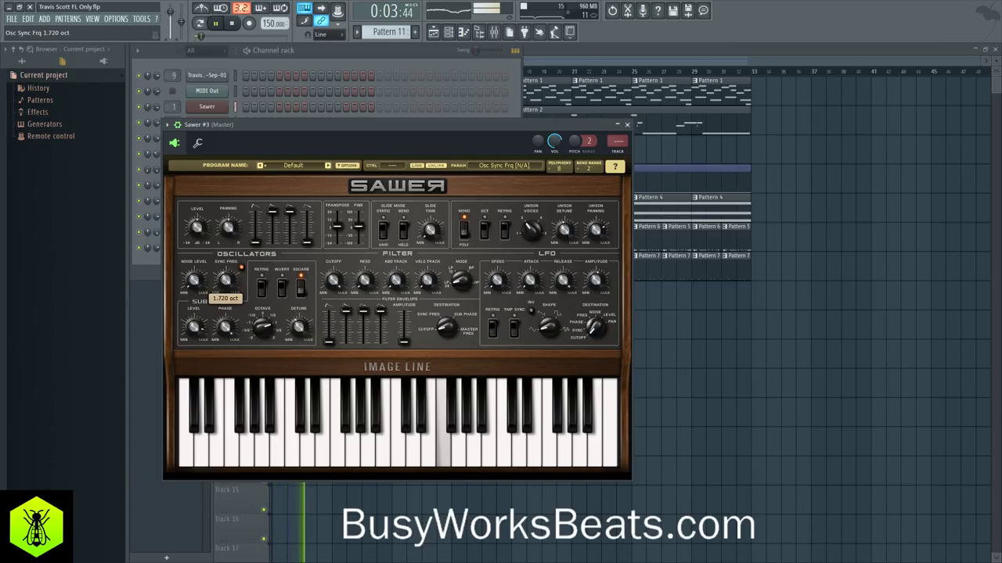
# Change the new Sawer's LFO destination, set the LFO speed to 0.85 Hz and turn on LFO tempo sync.
pyautogui.click(499, 281)
pyautogui.click(599, 335)
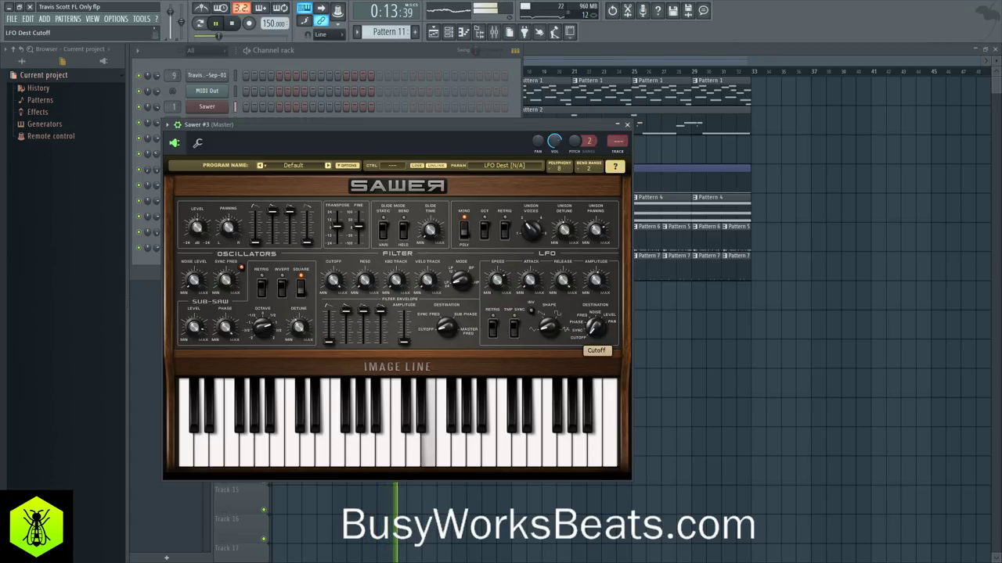
pyautogui.moveTo(599, 335); pyautogui.dragTo(598, 329)
pyautogui.moveTo(498, 280); pyautogui.dragTo(498, 285)
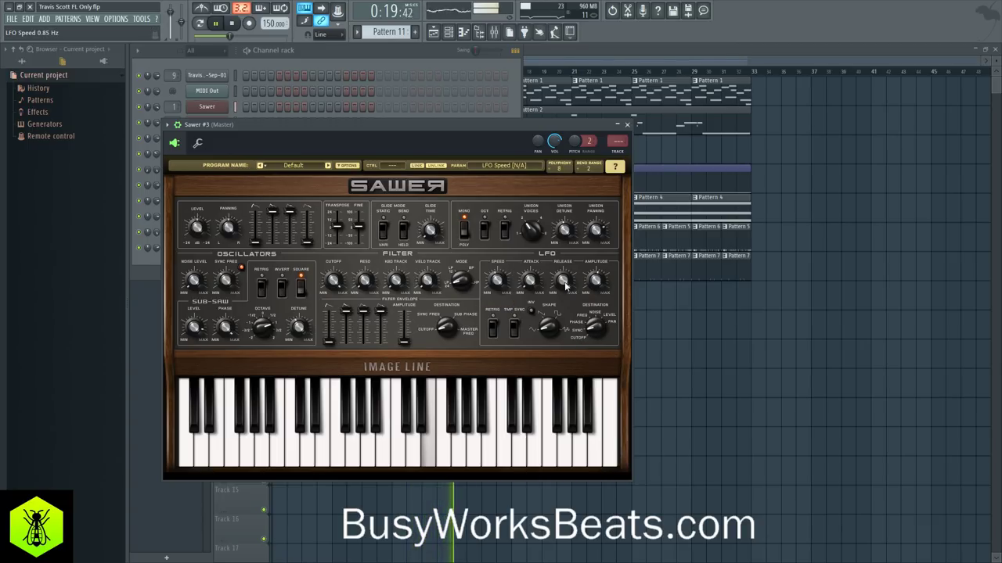
pyautogui.click(514, 327)
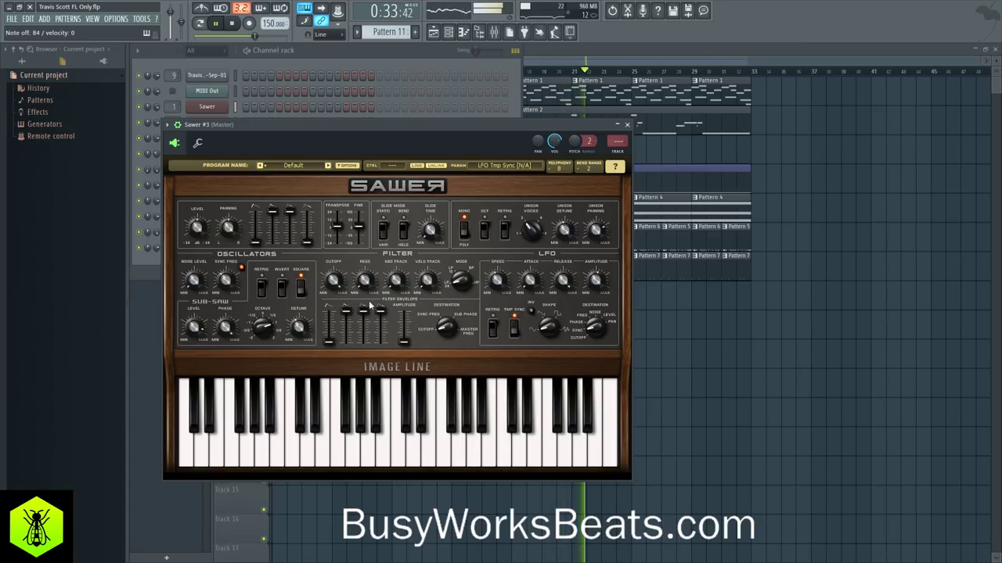
# Turn off oscillator sync and the sub-saw square, adjust the LFO amplitude, and close the new Sawer and the channel rack.
pyautogui.click(242, 266)
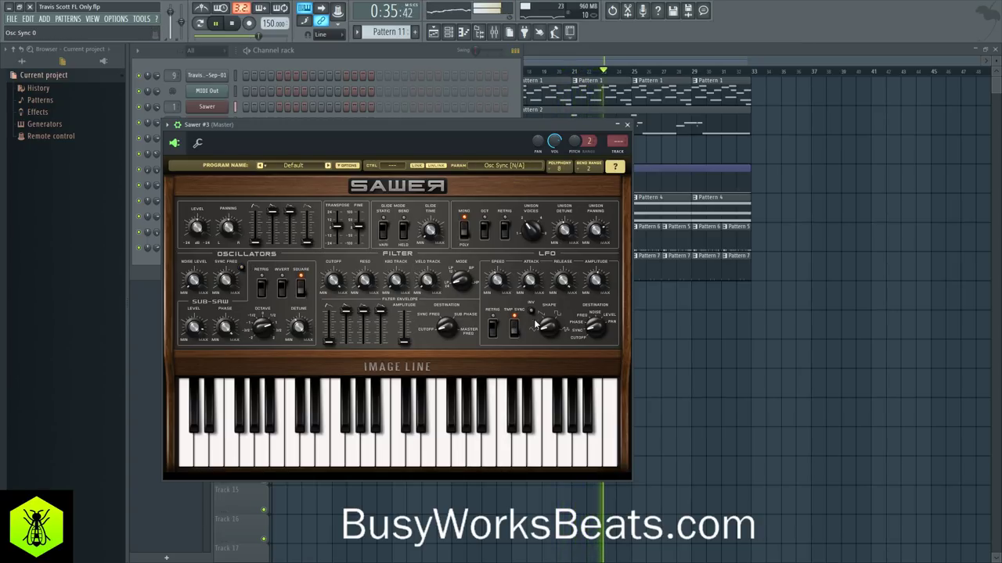
pyautogui.moveTo(596, 280); pyautogui.dragTo(596, 280)
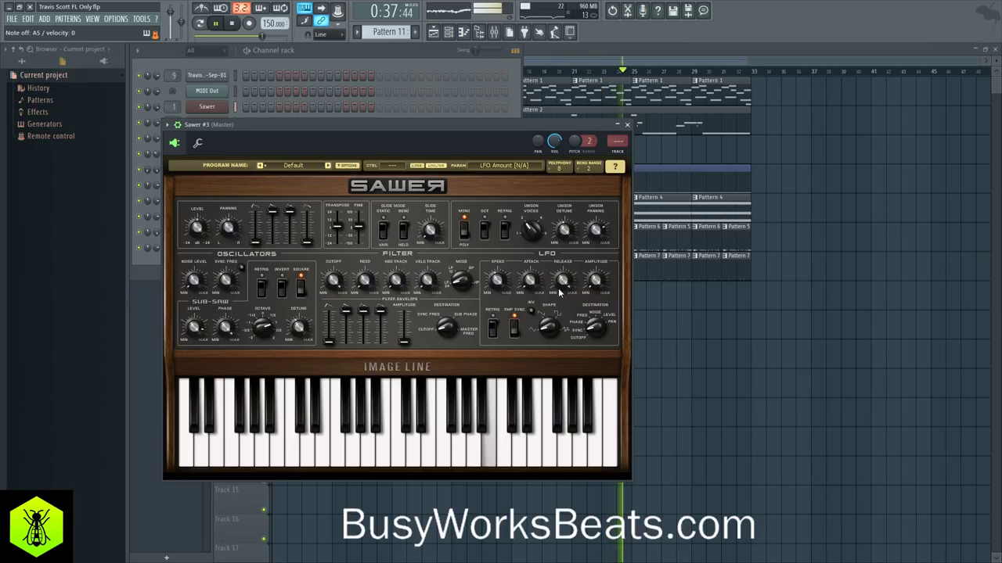
pyautogui.click(300, 288)
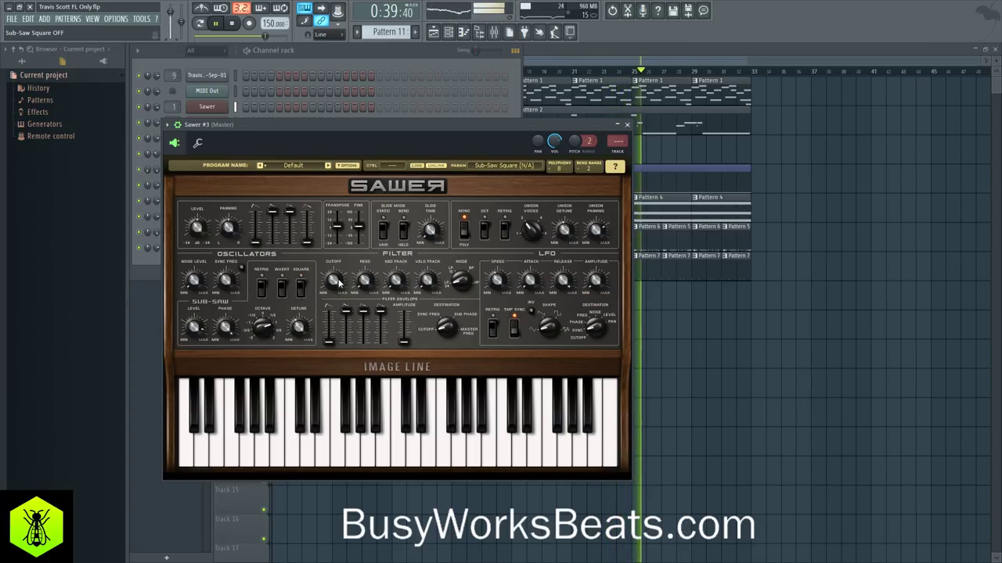
pyautogui.click(627, 125)
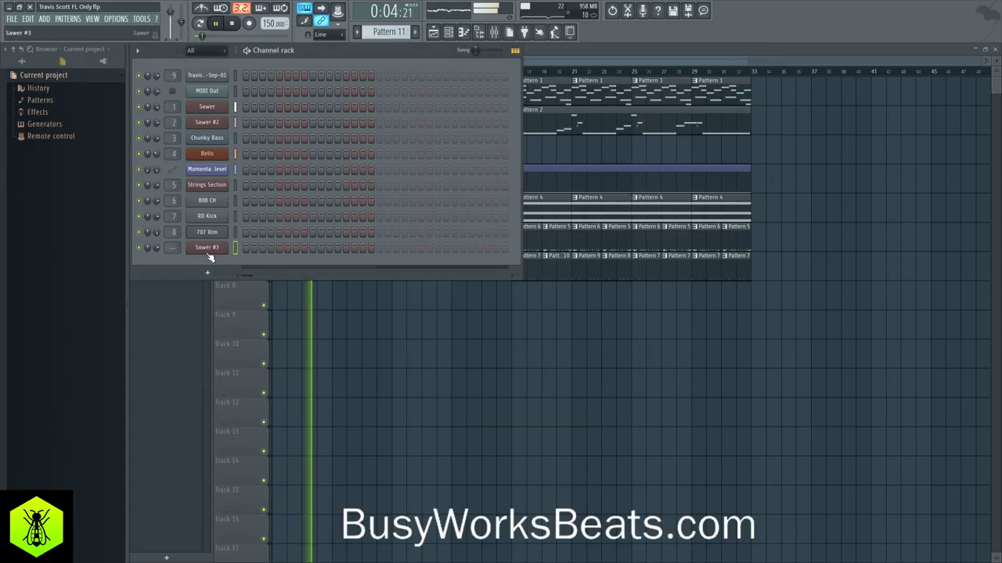
pyautogui.click(268, 291)
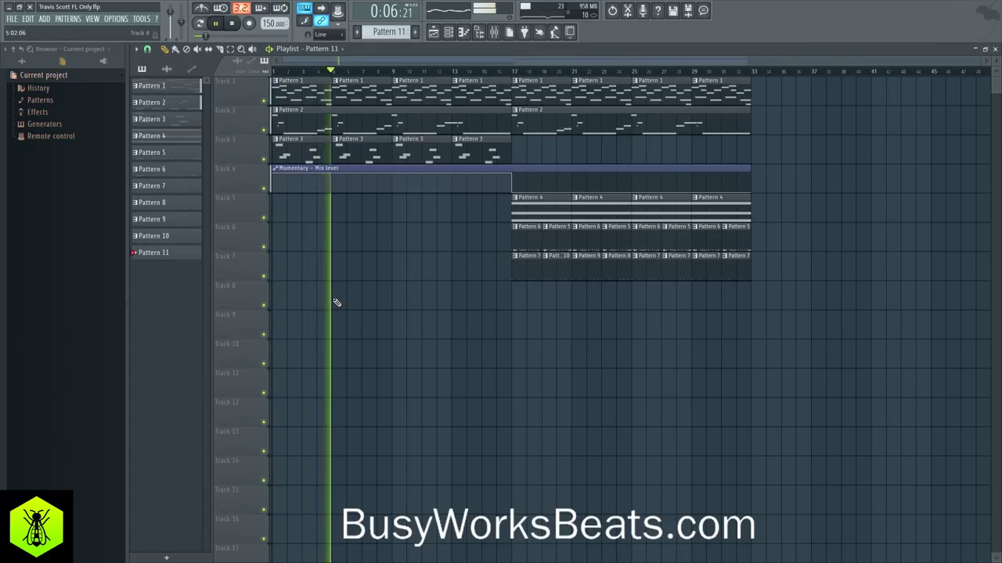
# Save the project and duplicate the whole playlist arrangement so that it repeats from bar 33.
pyautogui.hotkey('ctrl', 's')
pyautogui.moveTo(800, 339); pyautogui.dragTo(773, 101)
pyautogui.click(552, 298)
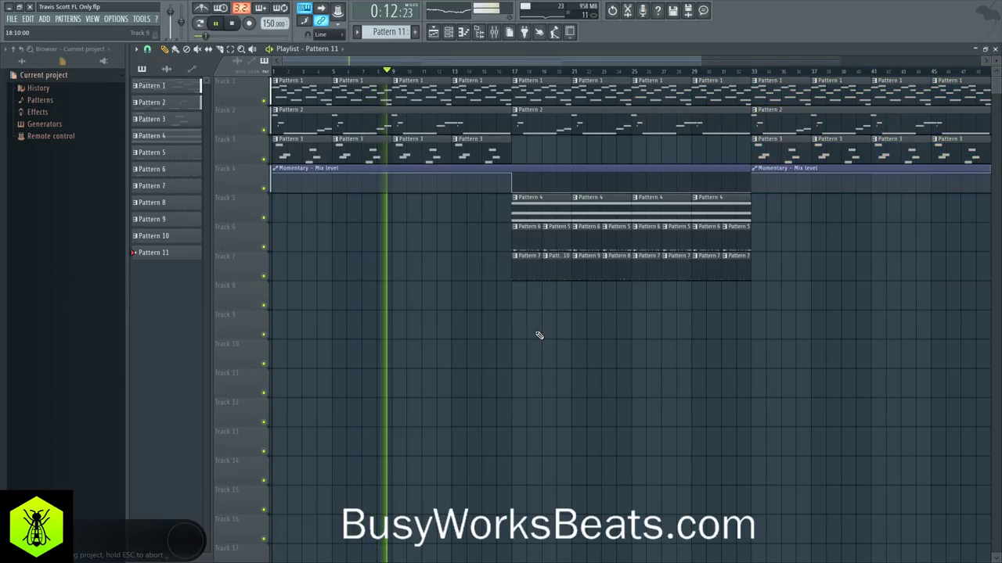
# Remove Pitcher and Fruity Delay 3 from the effect slots of the Microphone mixer insert, then close the mixer.
pyautogui.click(494, 31)
pyautogui.scroll(-10, 403, 142)
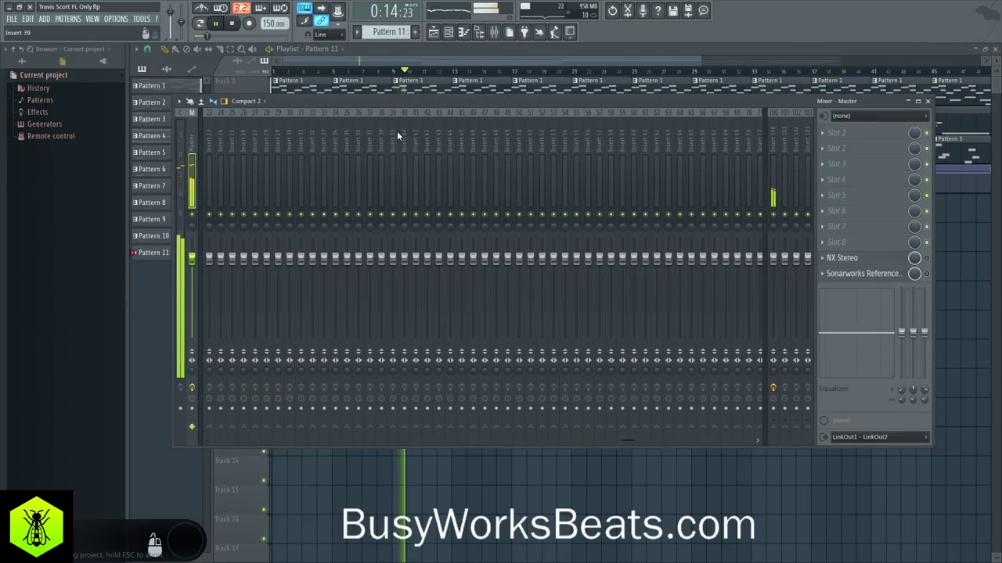
pyautogui.click(652, 156)
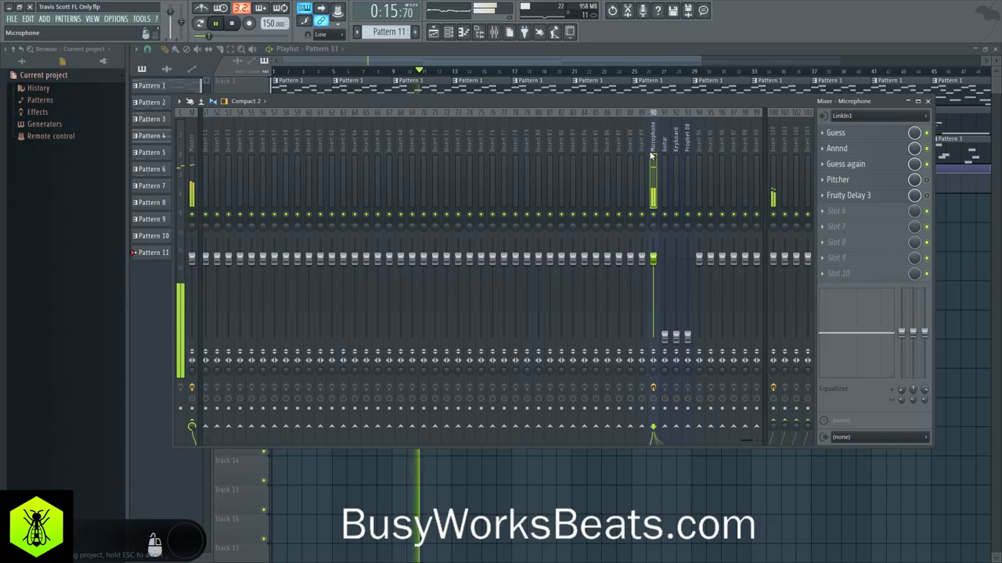
pyautogui.click(830, 180)
pyautogui.moveTo(831, 193)
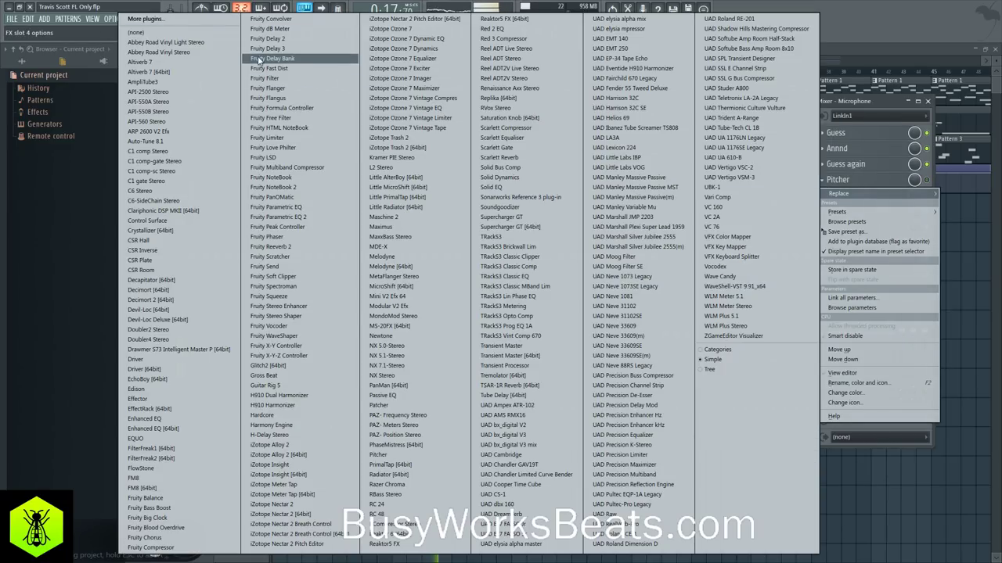
pyautogui.click(217, 35)
pyautogui.click(824, 196)
pyautogui.moveTo(831, 213)
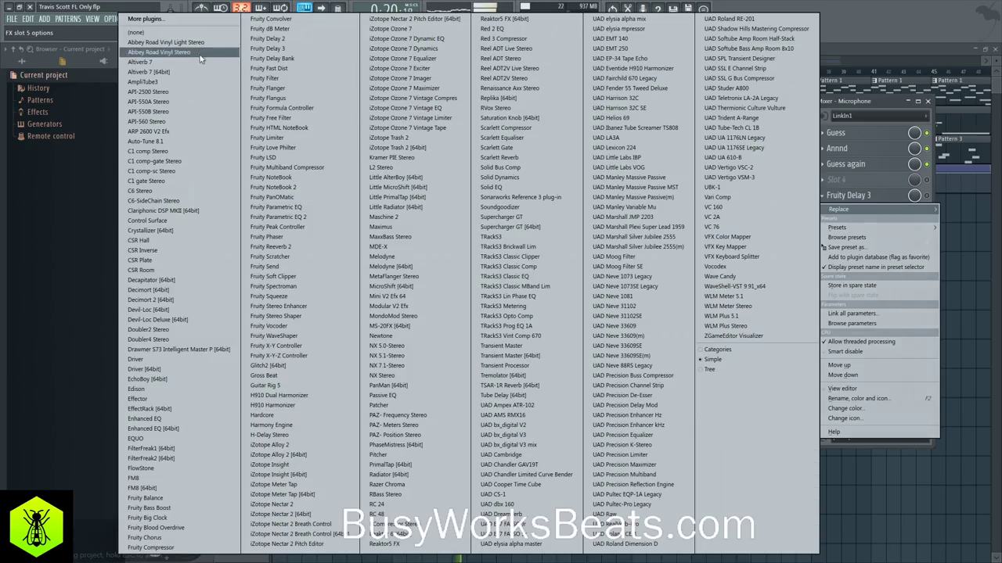
pyautogui.click(157, 33)
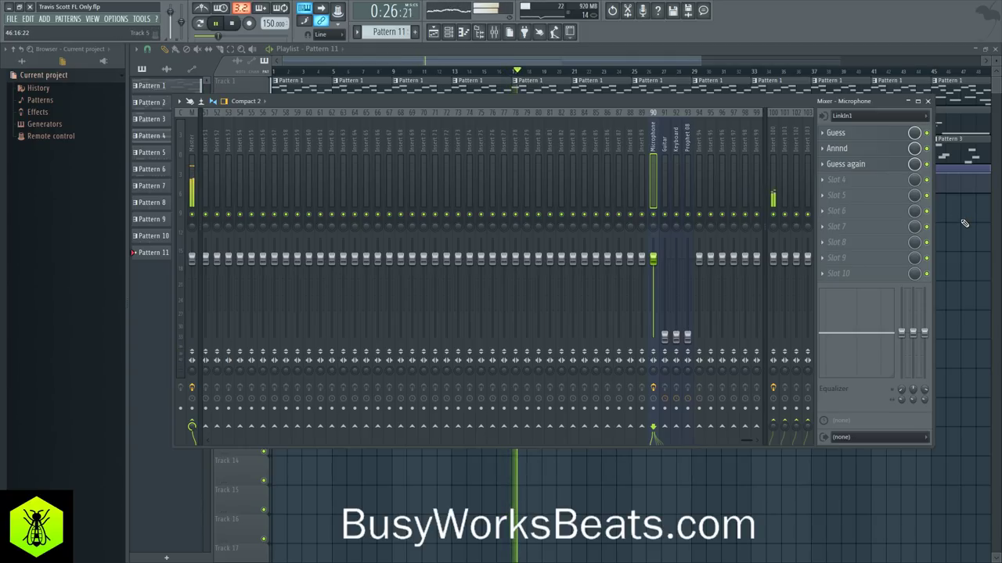
pyautogui.press('F9')
pyautogui.scroll(-3, 462, 72)
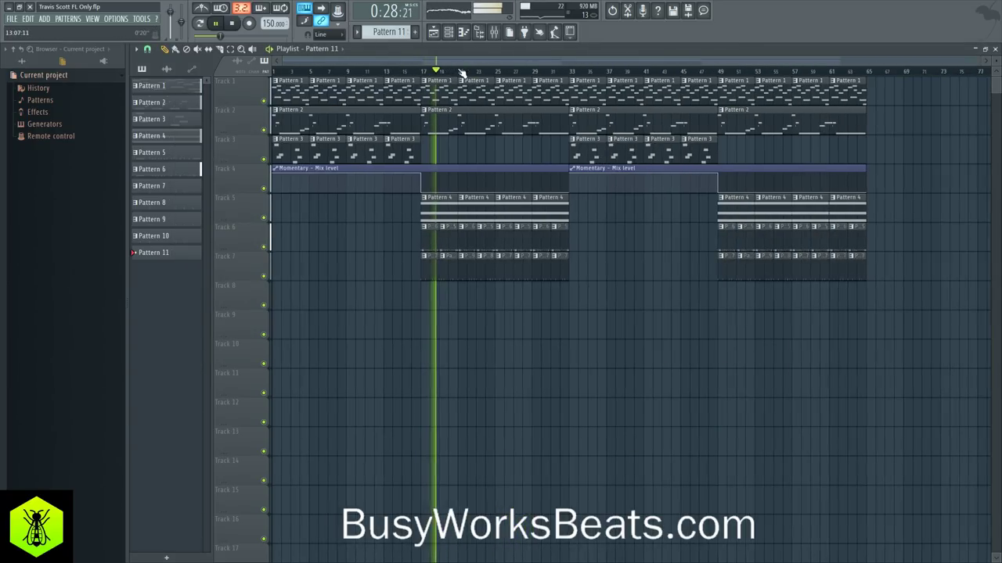
# Bypass the Guess again effect on the Microphone insert, close the mixer and stop playback.
pyautogui.press('F9')
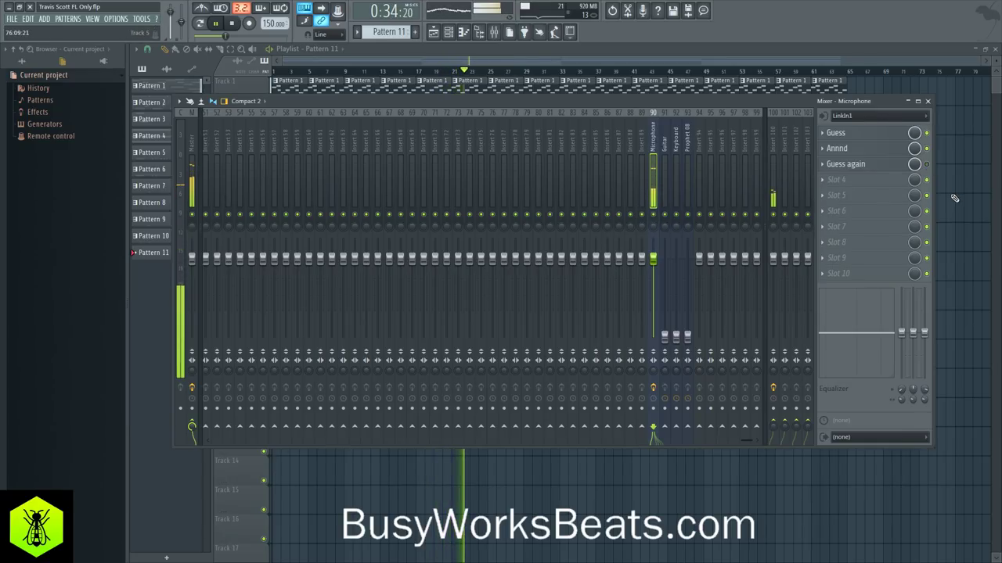
pyautogui.press('F9')
pyautogui.click(232, 25)
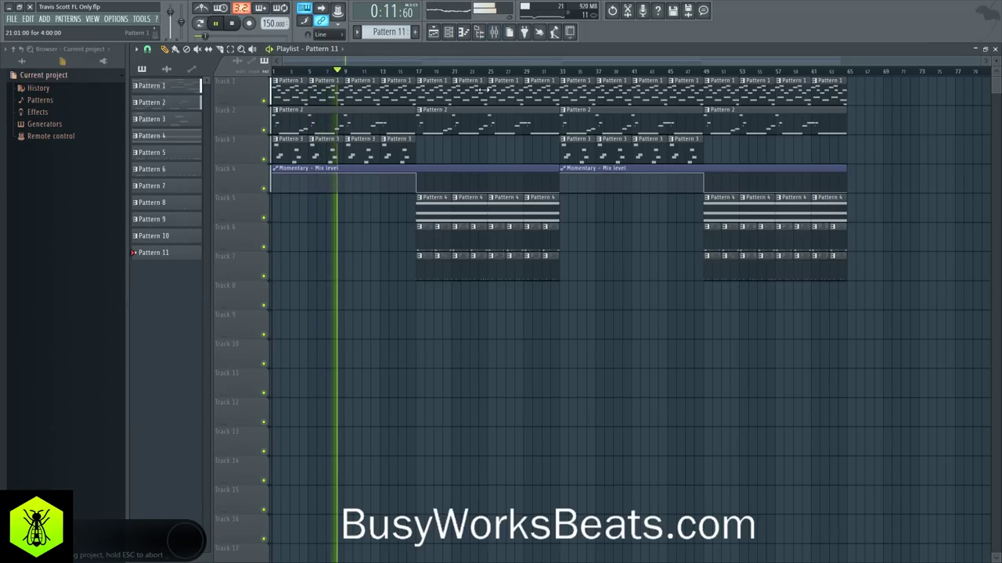
pyautogui.click(496, 36)
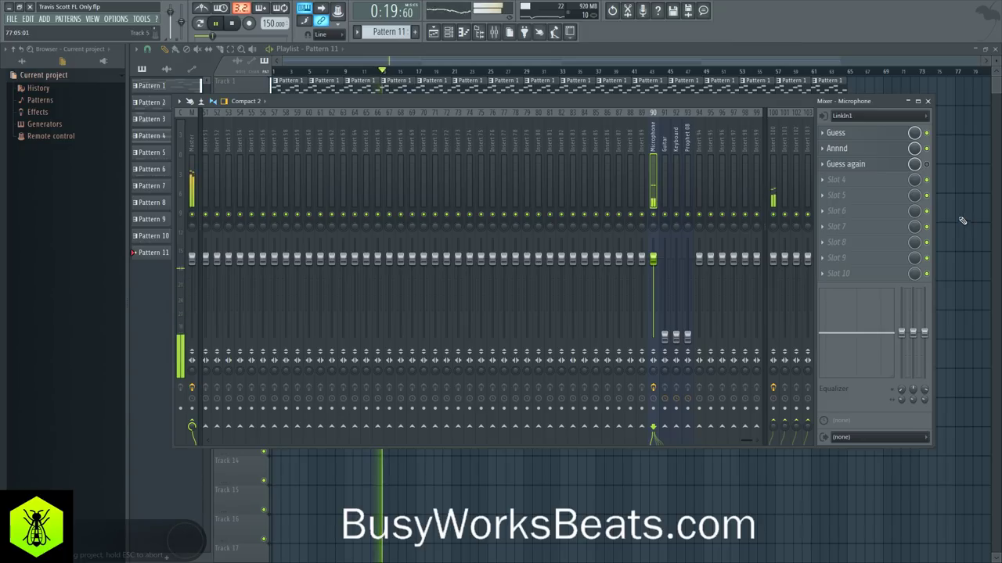
pyautogui.press('F9')
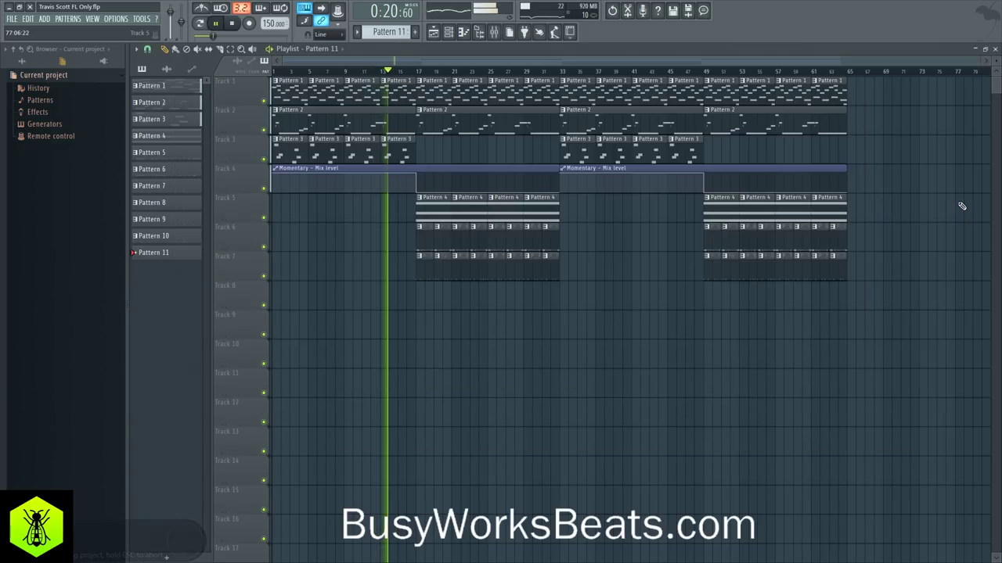
pyautogui.click(494, 33)
pyautogui.press('F9')
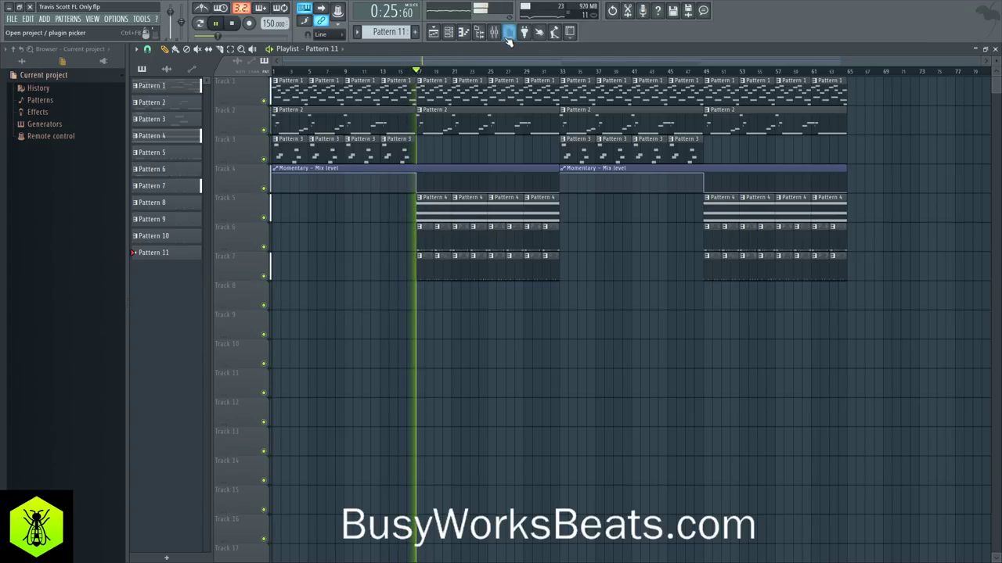
pyautogui.click(449, 35)
pyautogui.press('F6')
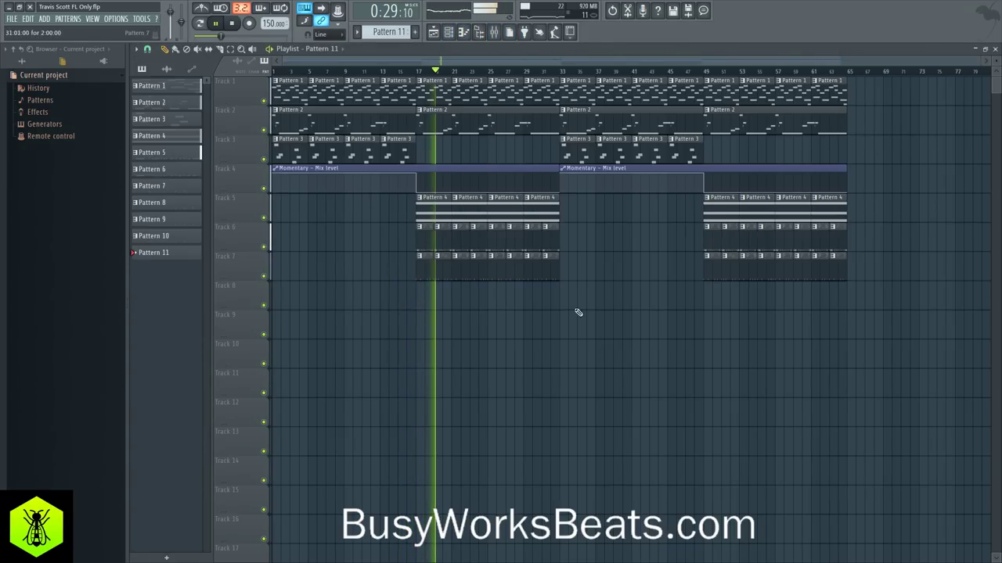
# Loop playback of the drum section by selecting bars 17 to 33 on the playlist timeline.
pyautogui.press('space')
pyautogui.moveTo(413, 72); pyautogui.dragTo(559, 72)
pyautogui.press('space')
# In Pattern 10, remove the RD Kick hit on step 5, add one on step 7, and replay the looped section.
pyautogui.click(449, 35)
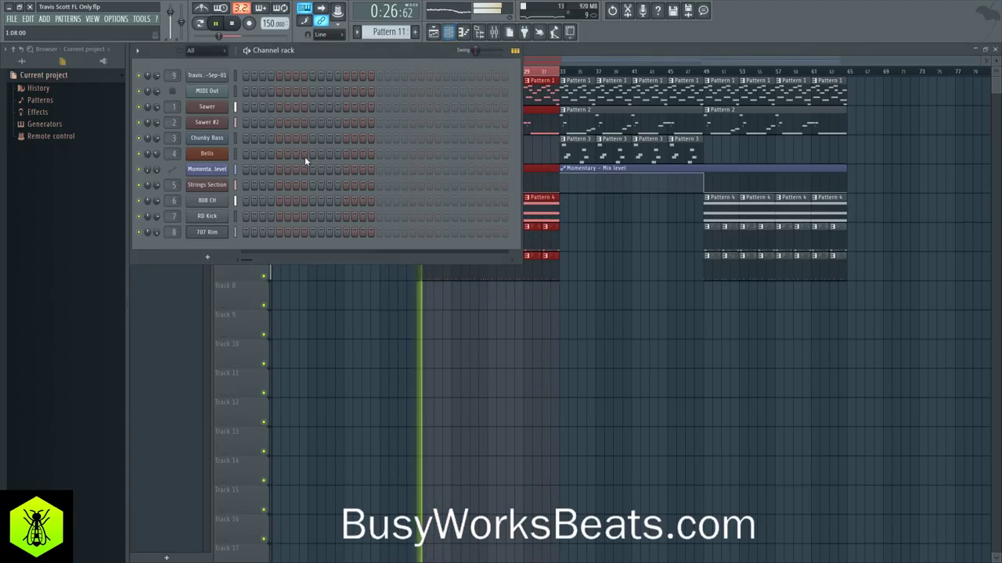
pyautogui.rightClick(282, 216)
pyautogui.click(296, 216)
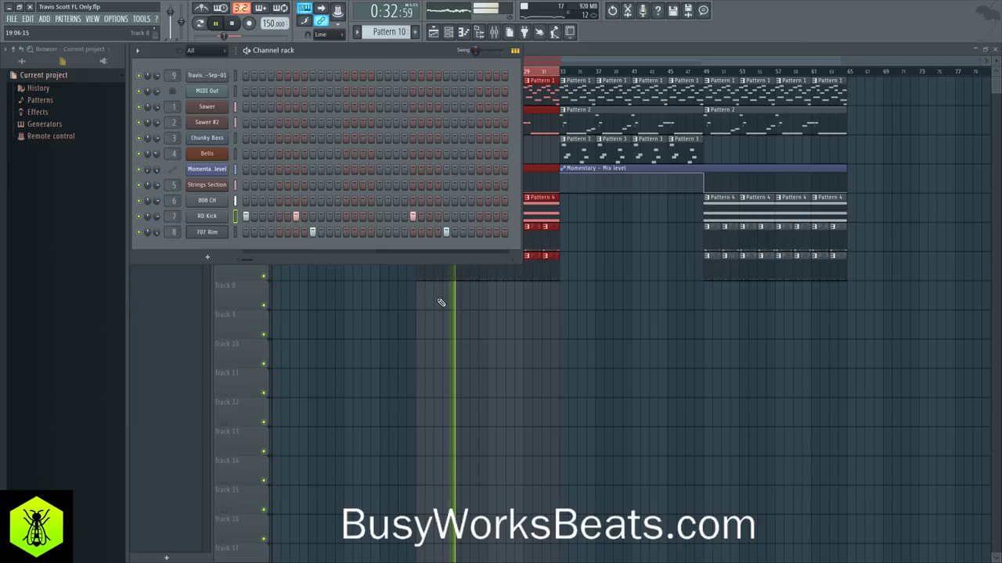
pyautogui.press('F6')
pyautogui.press('space')
pyautogui.press('space')
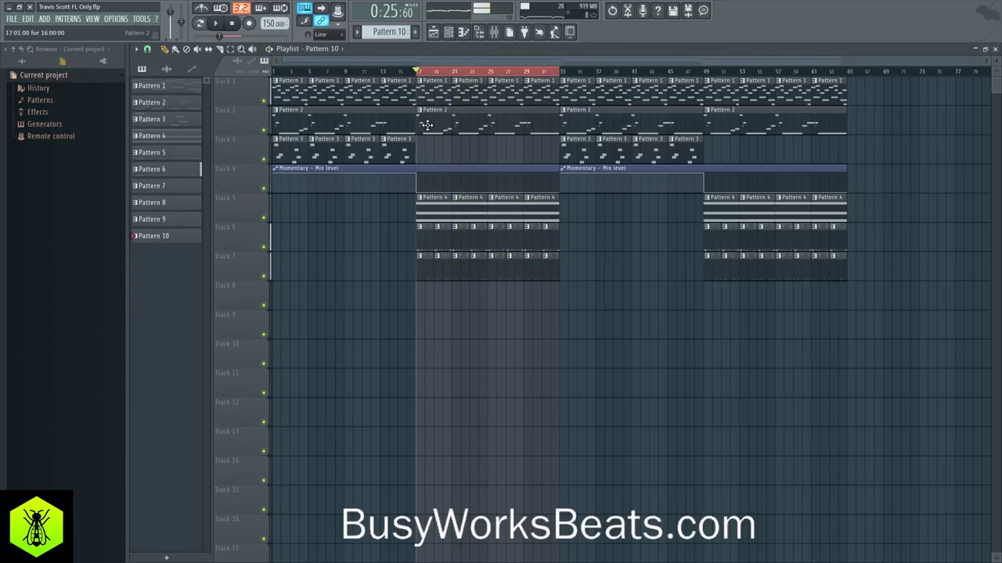
# Inspect Fruity Fast Dist on mixer insert 7 and the effect chain on insert 2, then close the mixer.
pyautogui.click(494, 34)
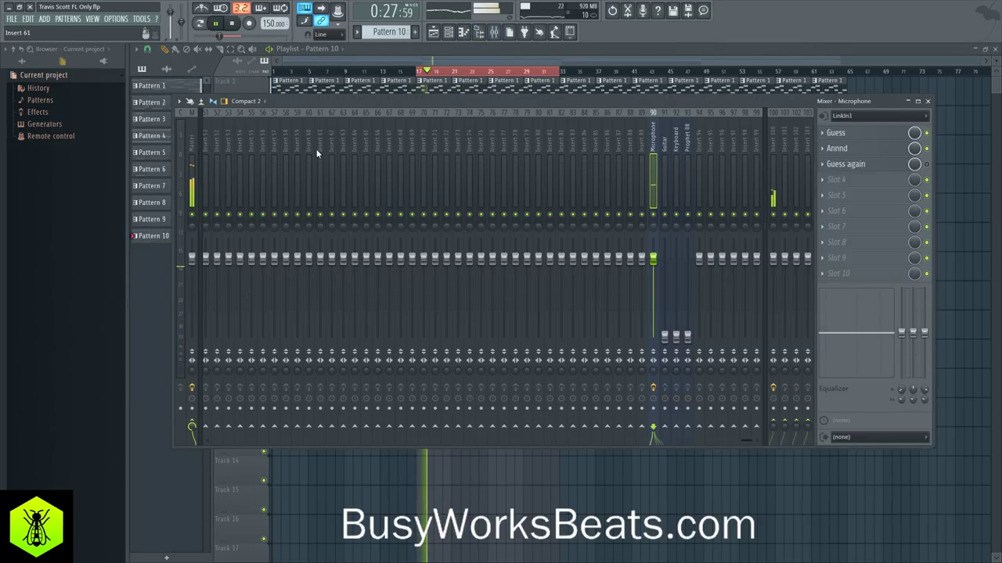
pyautogui.scroll(10, 316, 148)
pyautogui.scroll(3, 274, 136)
pyautogui.click(278, 135)
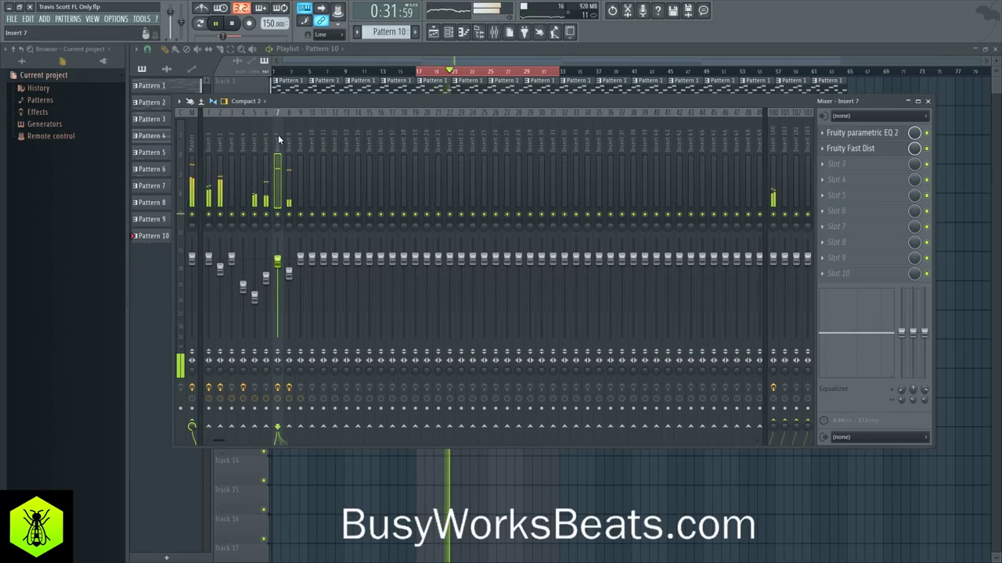
pyautogui.click(850, 148)
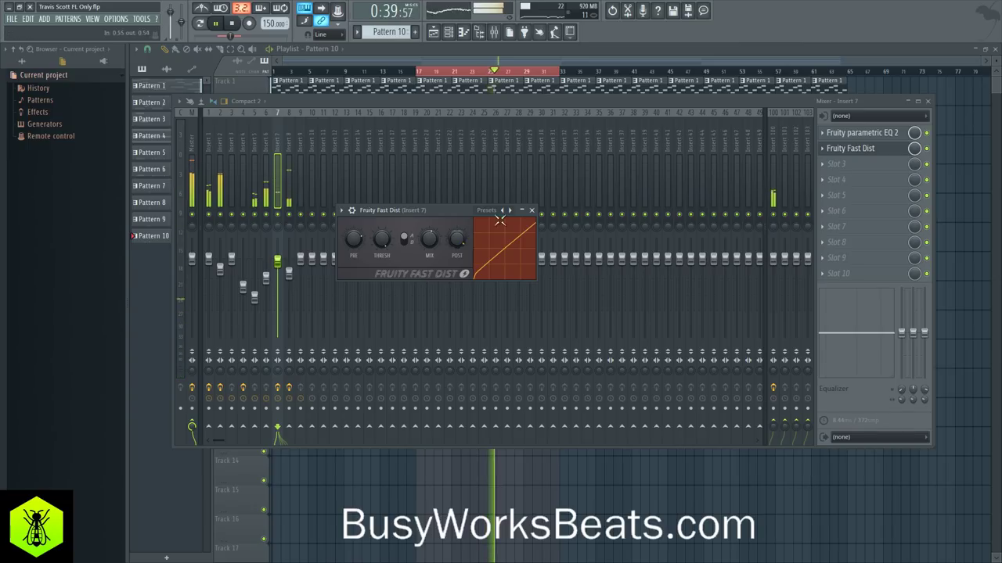
pyautogui.click(532, 212)
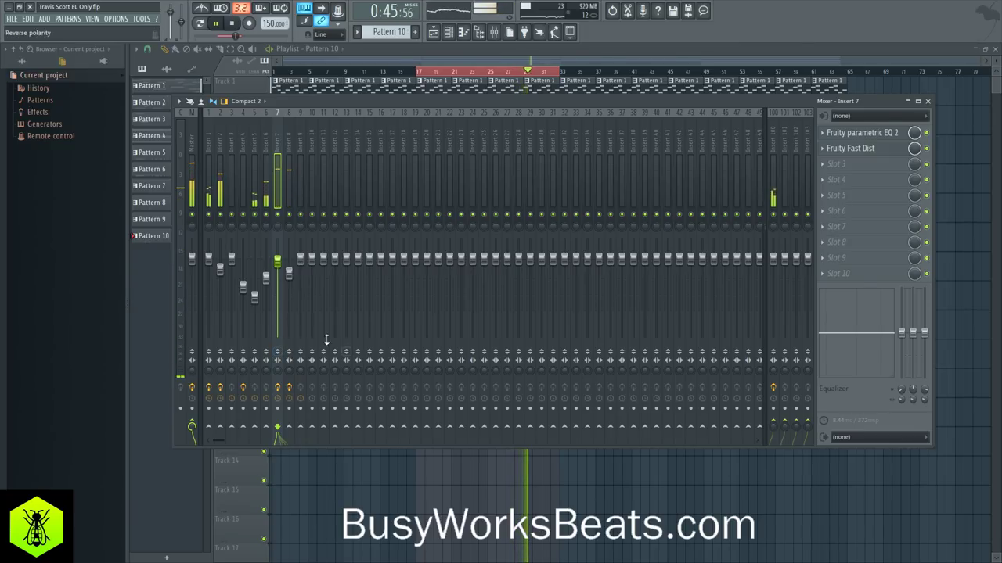
pyautogui.click(222, 153)
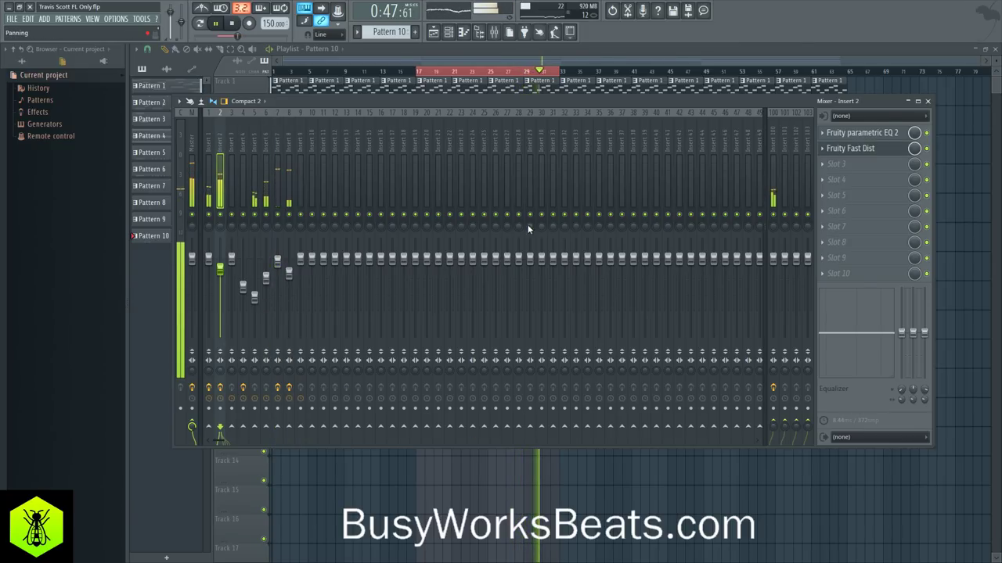
pyautogui.press('F9')
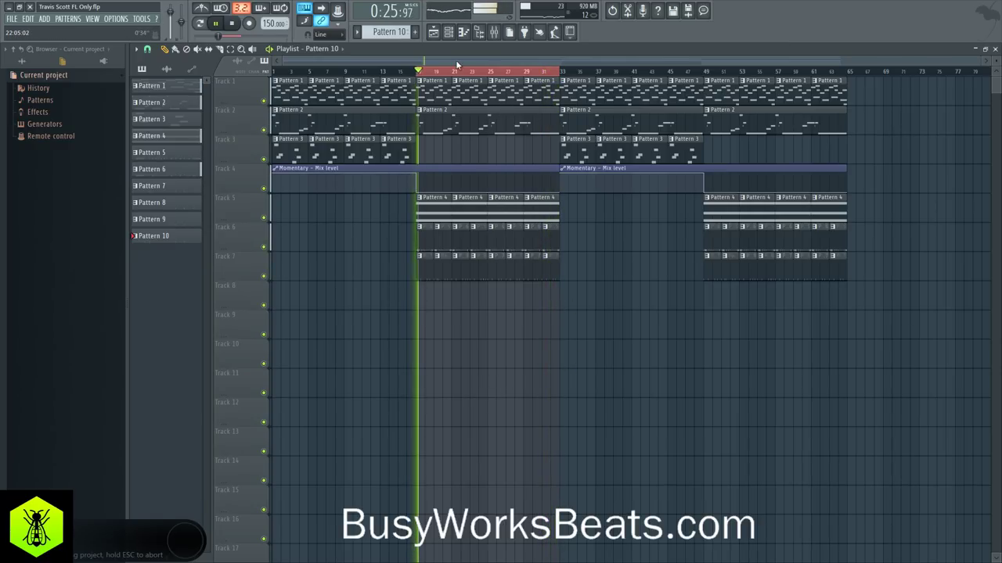
# Clear the playlist time selection and select the Microphone insert in the mixer.
pyautogui.click(494, 33)
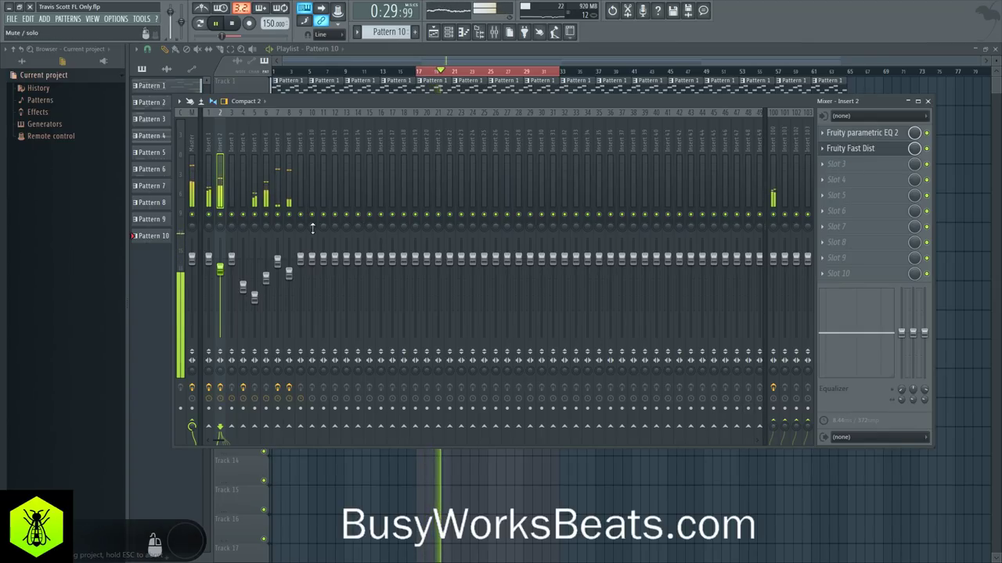
pyautogui.rightClick(365, 458)
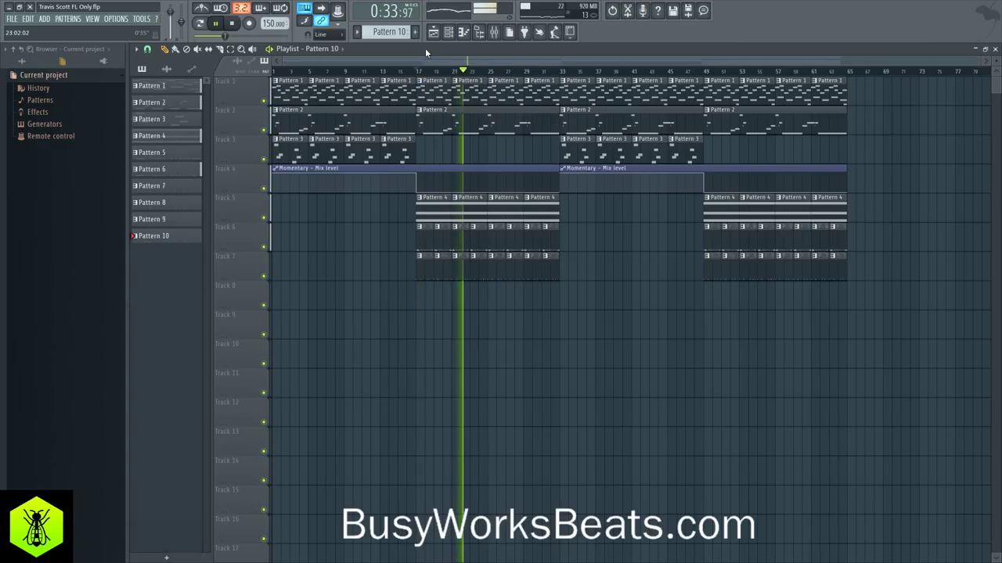
pyautogui.click(496, 33)
pyautogui.scroll(-10, 467, 162)
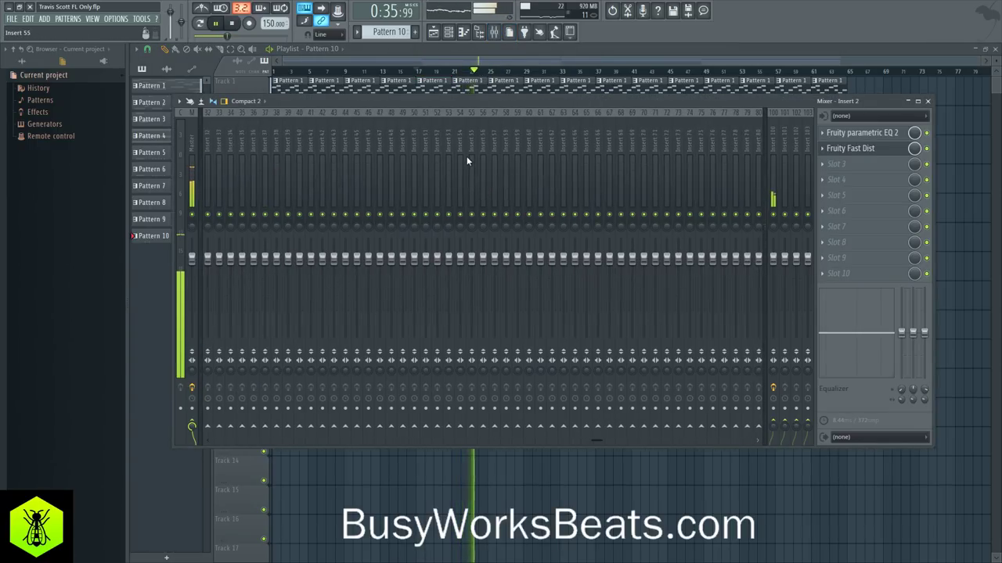
pyautogui.click(651, 153)
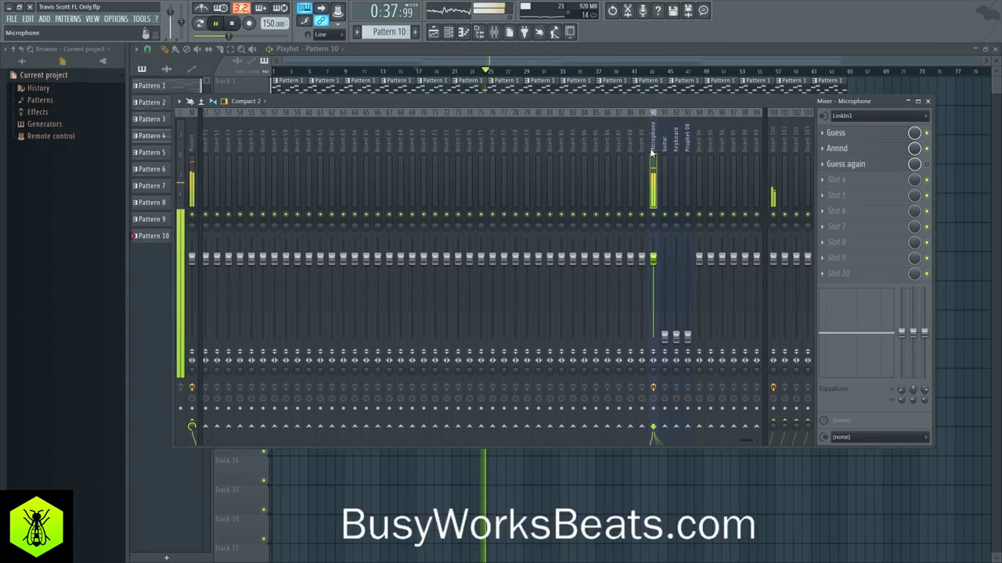
pyautogui.rightClick(427, 507)
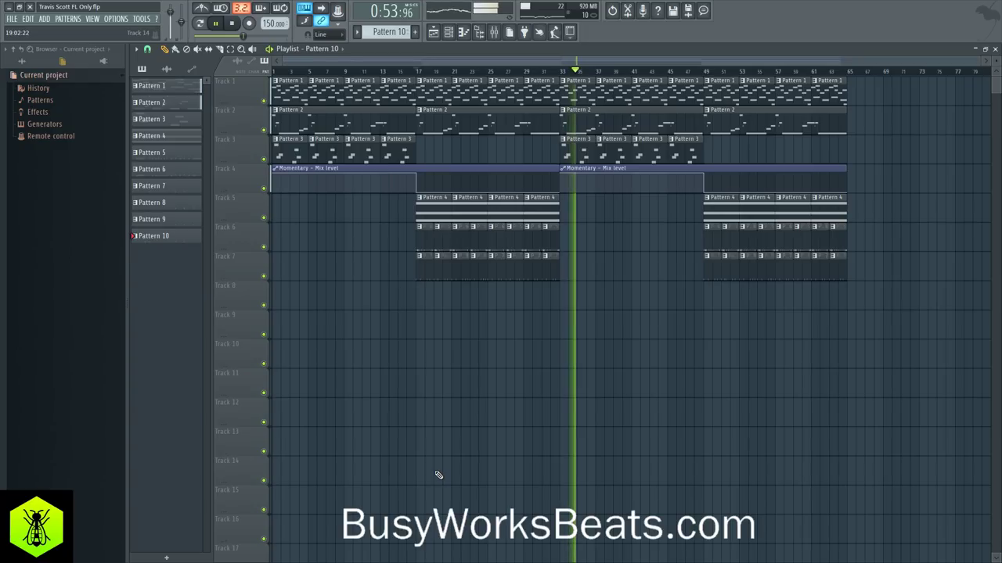
# Stop playback, arm the Microphone insert for recording, and return the song position to the start.
pyautogui.press('space')
pyautogui.click(495, 33)
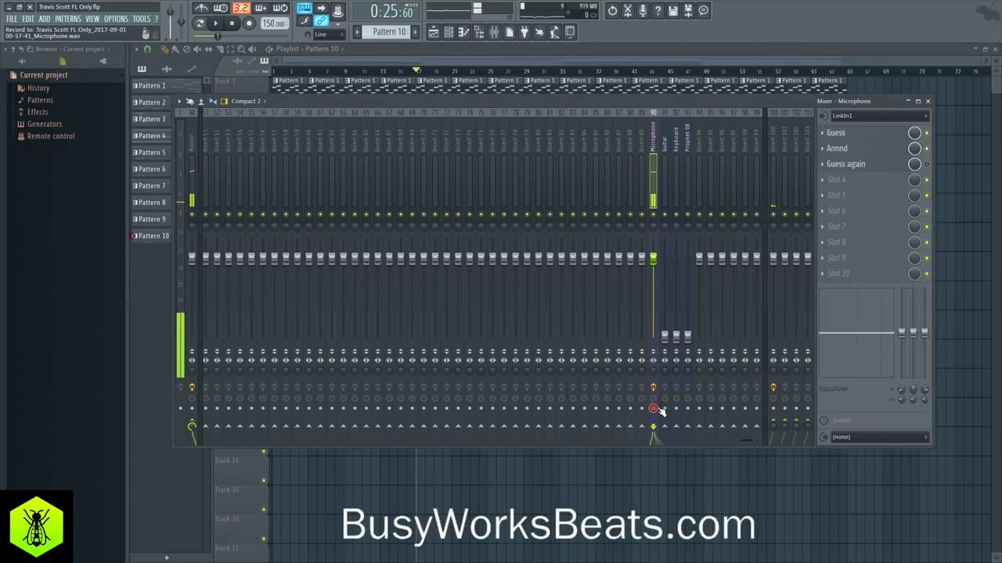
pyautogui.press('F9')
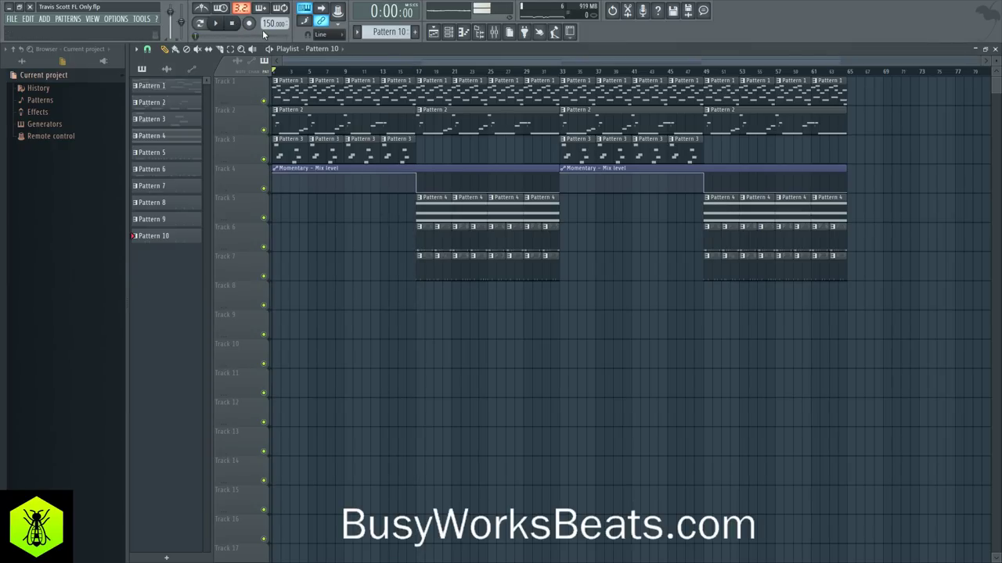
pyautogui.click(495, 32)
pyautogui.click(495, 33)
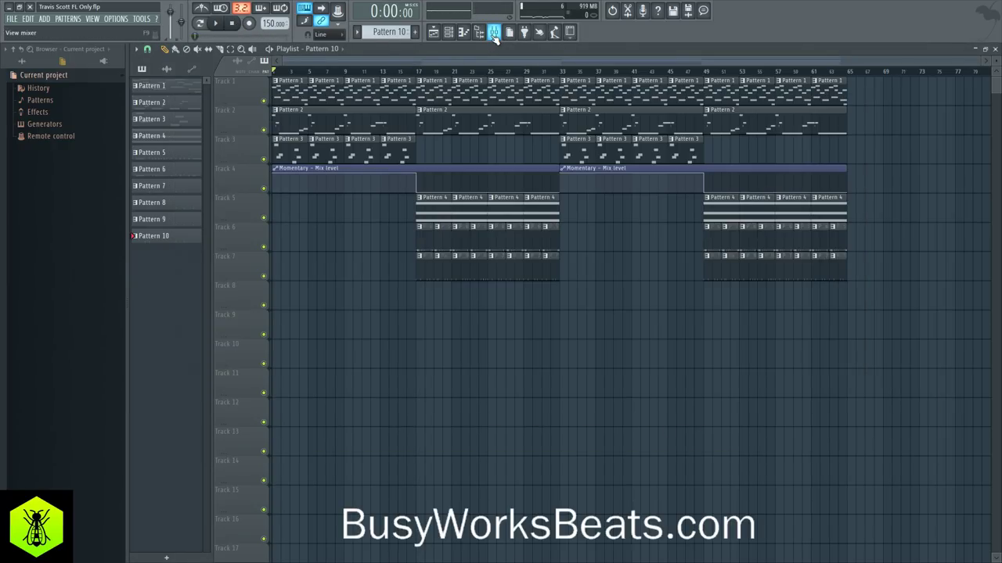
# Record the microphone into the playlist as an audio clip over the whole arrangement, stop at its end and reopen the mixer.
pyautogui.click(249, 24)
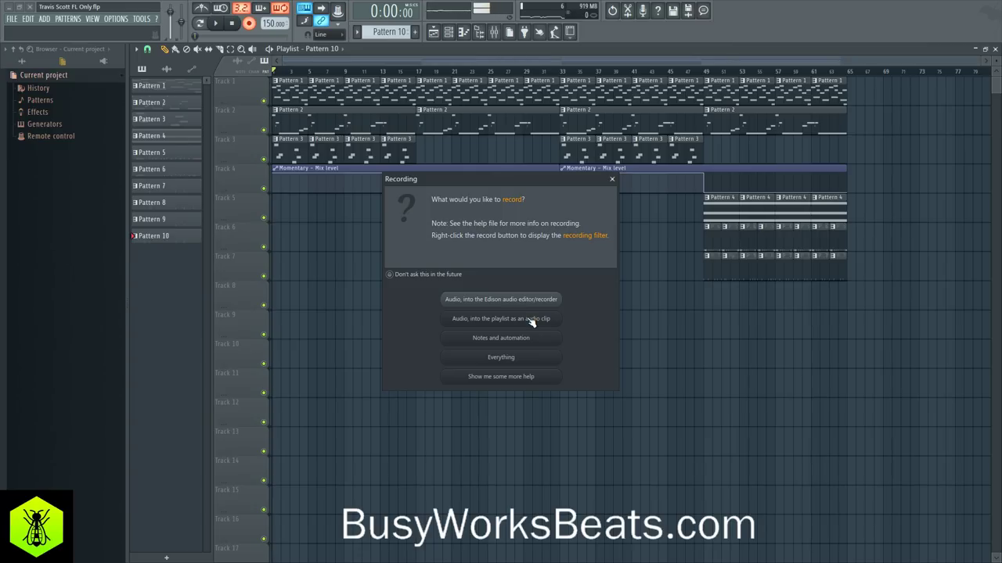
pyautogui.click(501, 318)
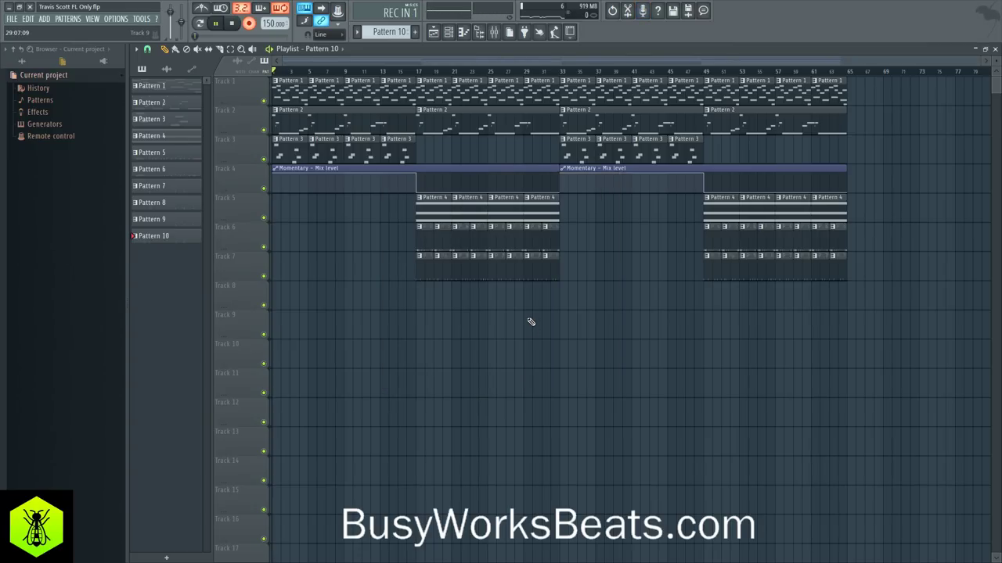
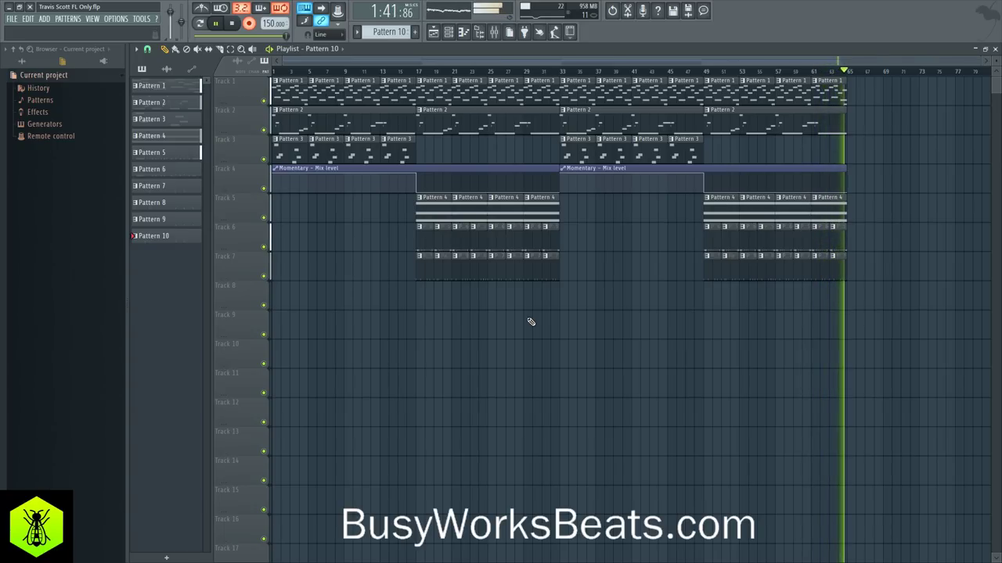
pyautogui.press('space')
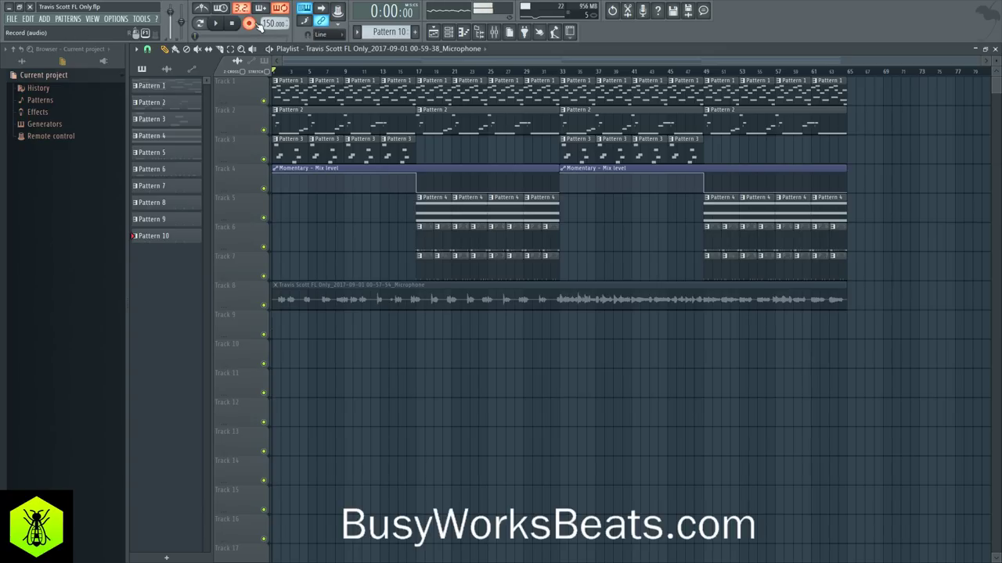
pyautogui.click(493, 33)
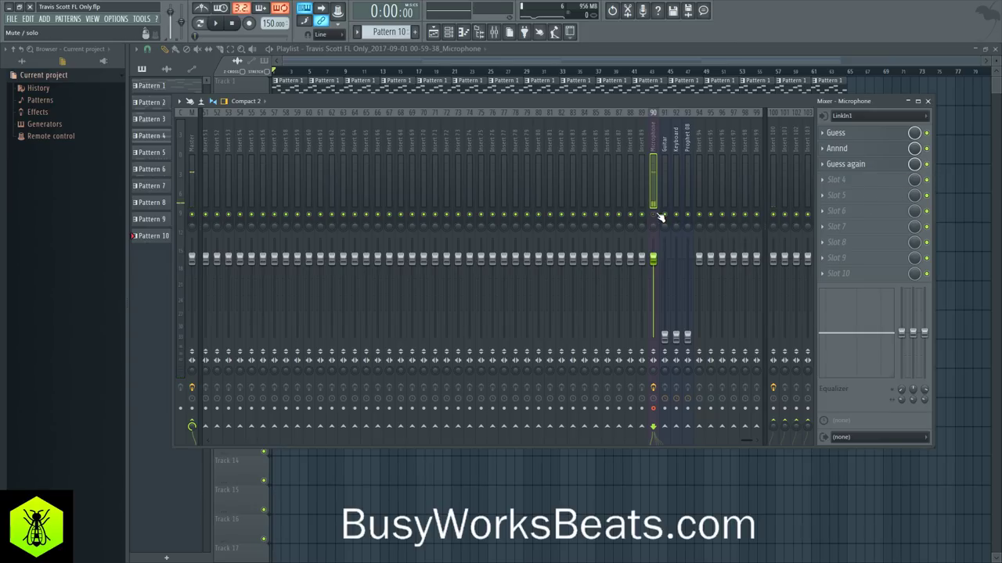
# Close the mixer and unmute the recorded microphone clip on playlist track 8.
pyautogui.press('F9')
pyautogui.click(458, 35)
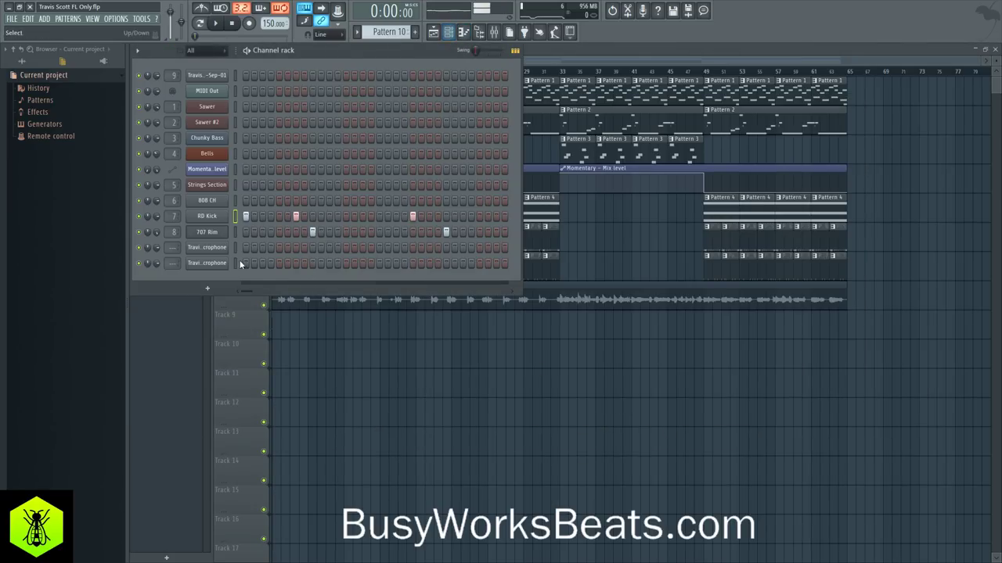
pyautogui.press('F6')
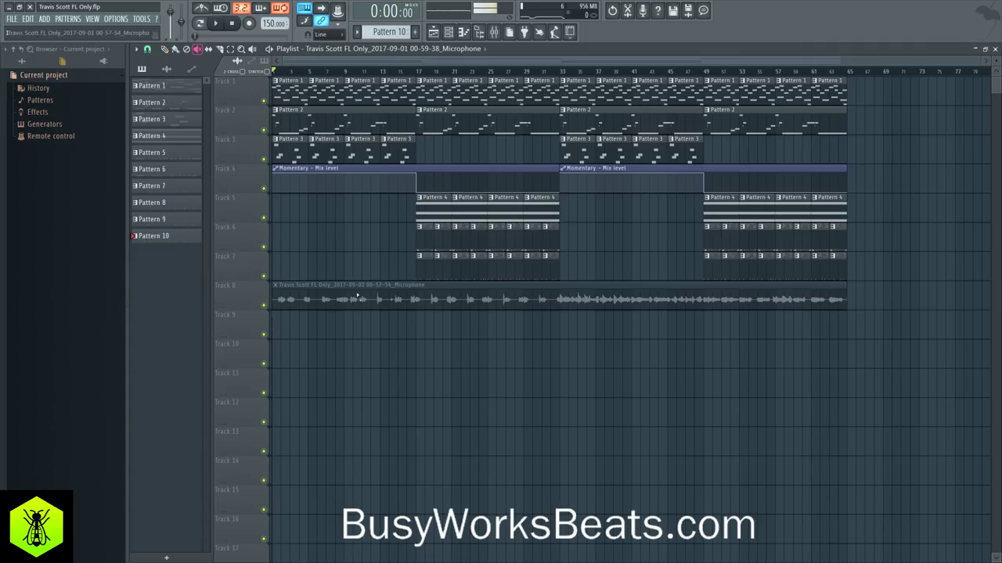
pyautogui.click(360, 300)
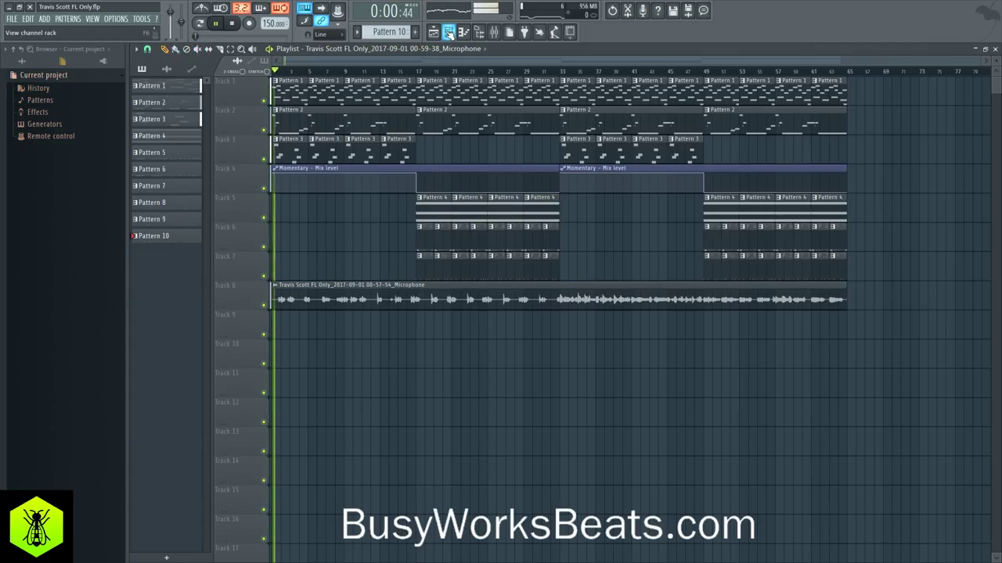
# Check both microphone channels in the channel rack, delete the duplicate and route the remaining one to mixer insert 9.
pyautogui.press('F6')
pyautogui.click(207, 247)
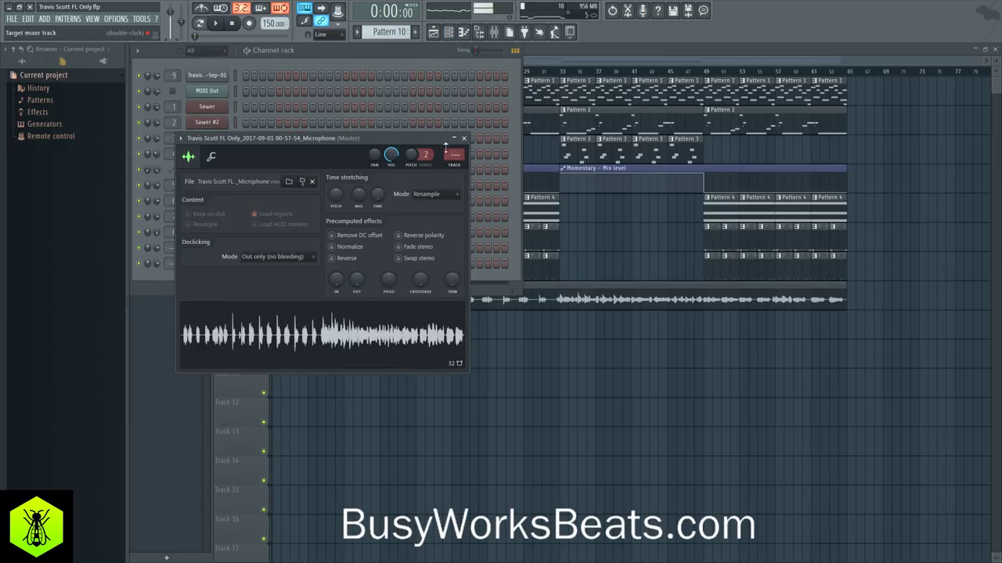
pyautogui.click(464, 138)
pyautogui.click(208, 264)
pyautogui.click(477, 152)
pyautogui.rightClick(208, 263)
pyautogui.click(245, 363)
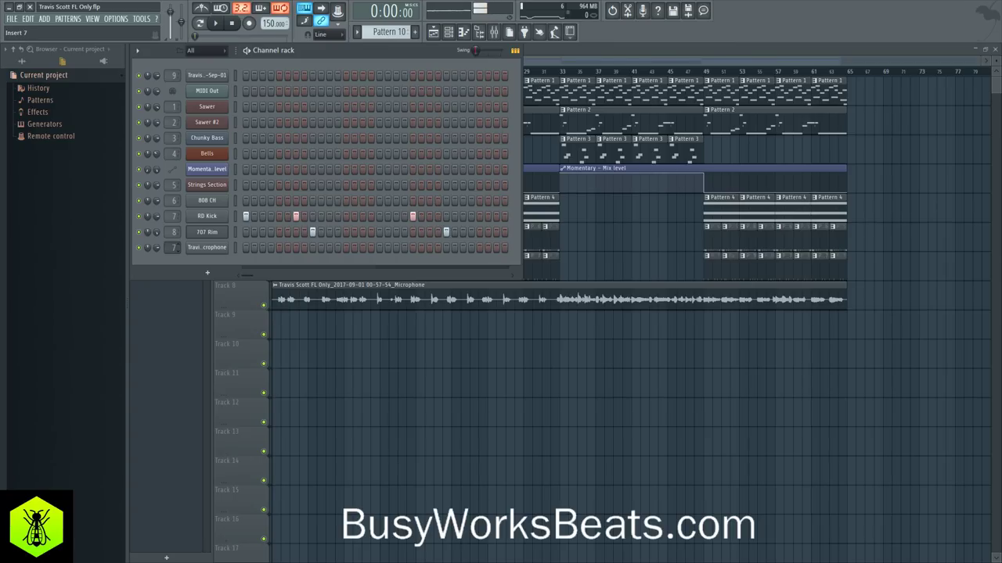
# Load Pitcher into slot 1 of mixer insert 9, set its scale to Minor and close its window.
pyautogui.press('F9')
pyautogui.press('space')
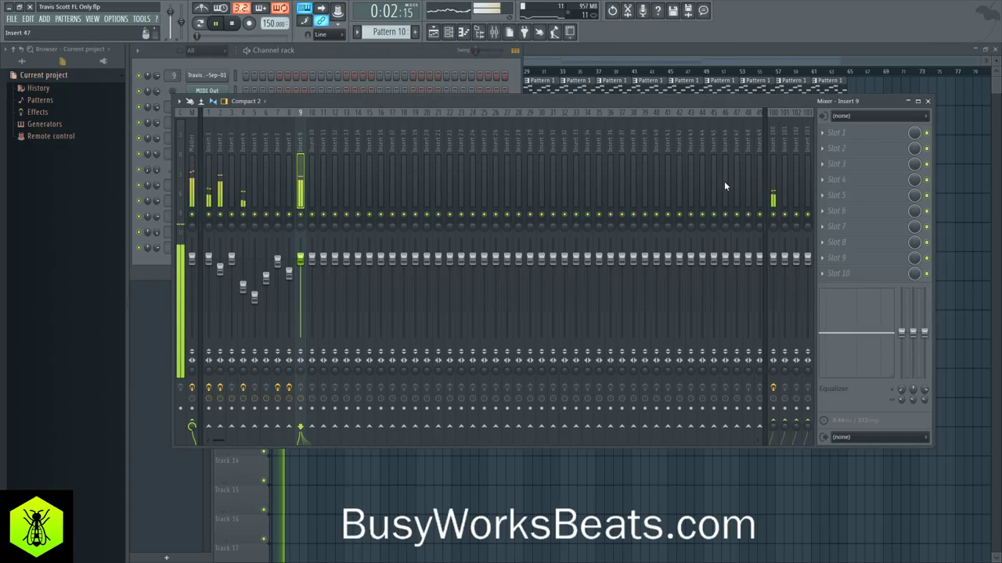
pyautogui.click(835, 133)
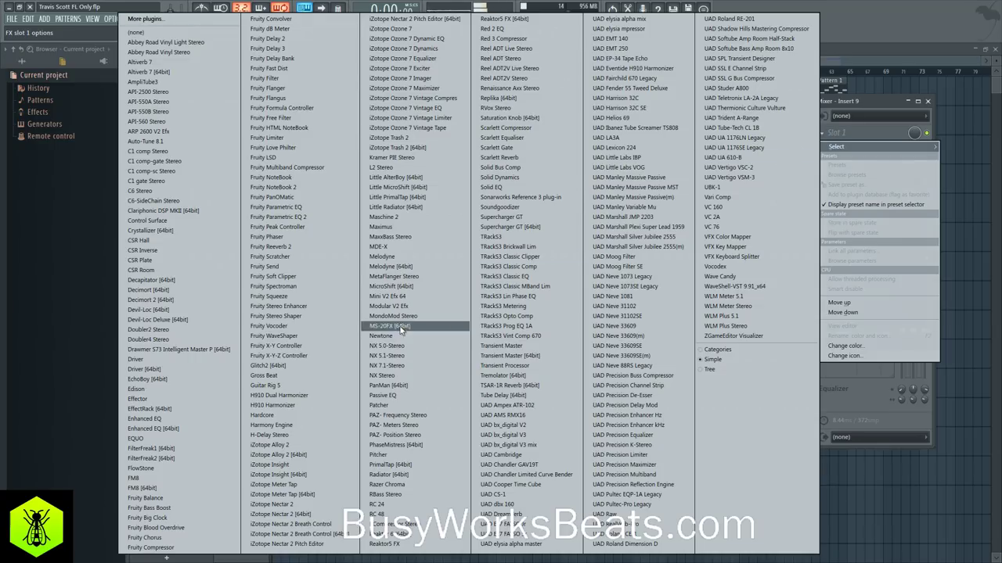
pyautogui.click(404, 456)
pyautogui.click(248, 213)
pyautogui.click(264, 236)
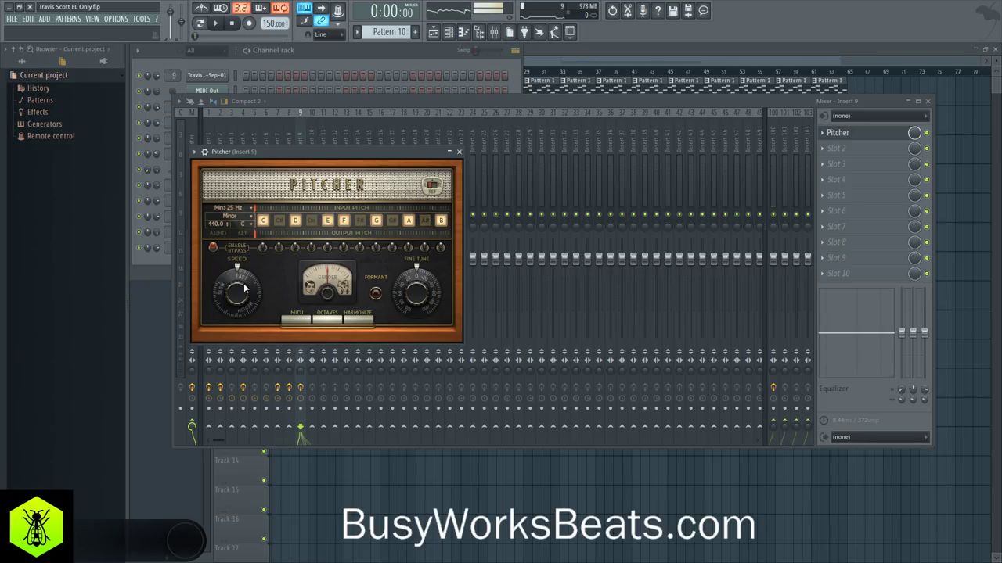
pyautogui.moveTo(375, 153); pyautogui.dragTo(444, 153)
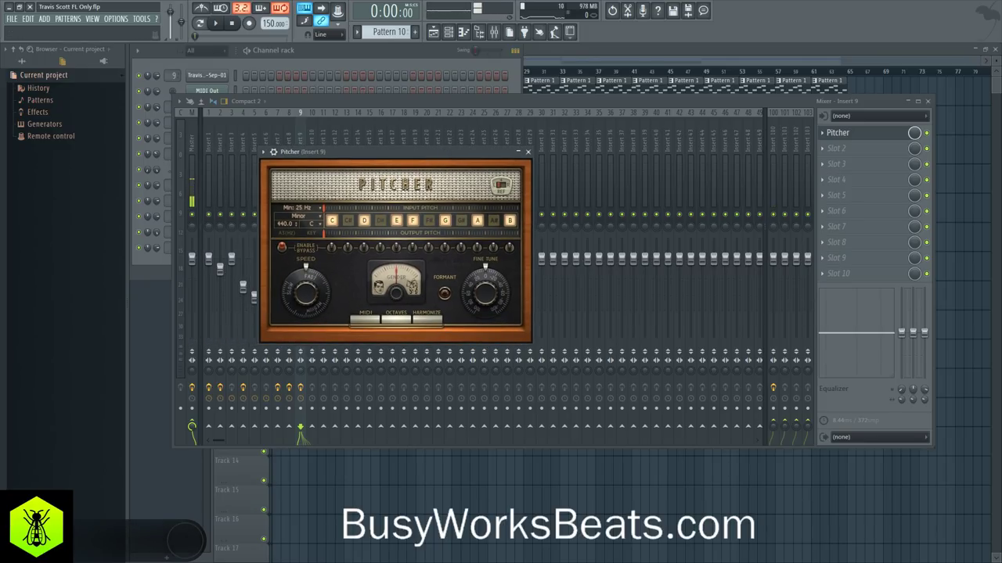
pyautogui.click(528, 153)
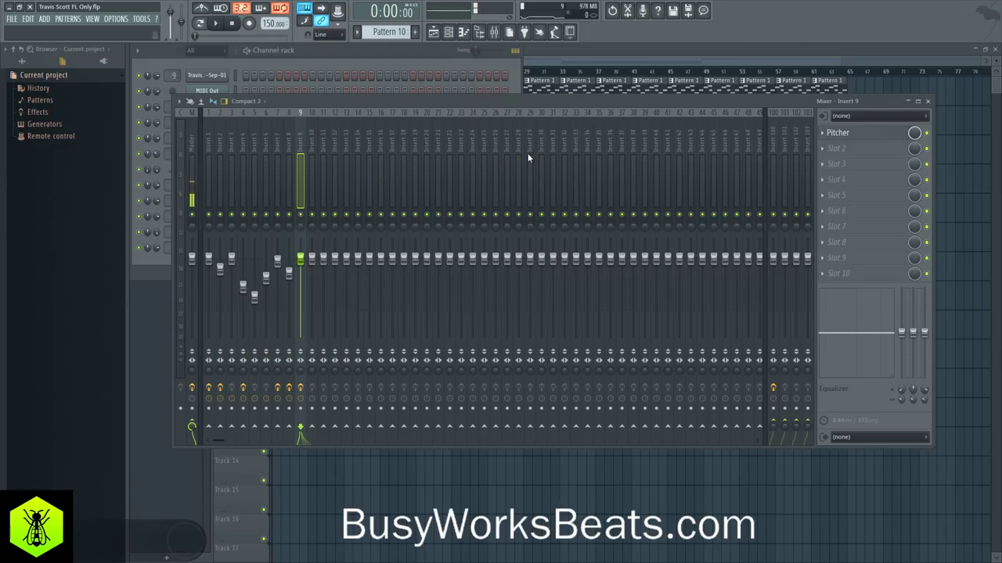
# Play the song while enabling Formant in Pitcher and setting its Gender to 10.
pyautogui.press('space')
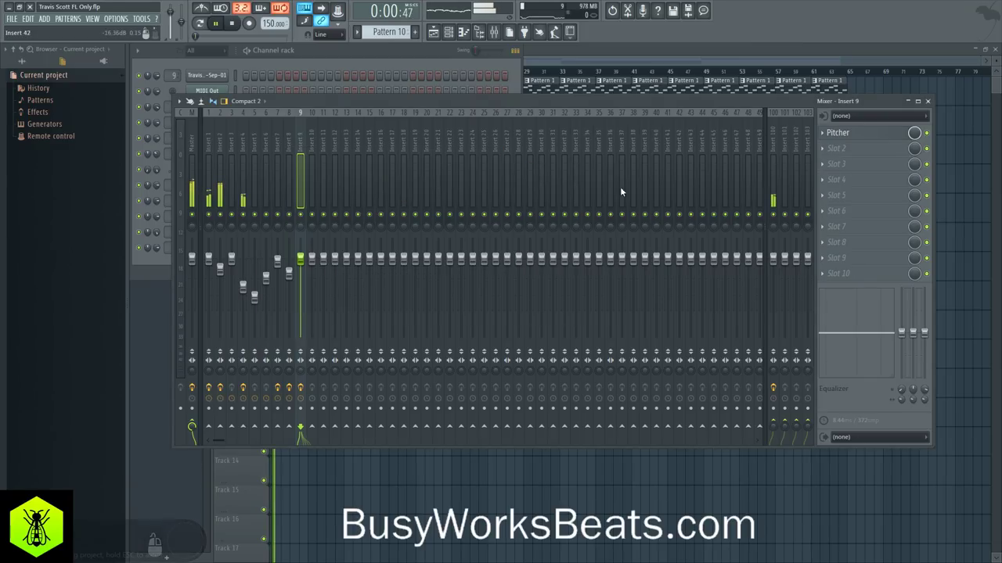
pyautogui.click(855, 139)
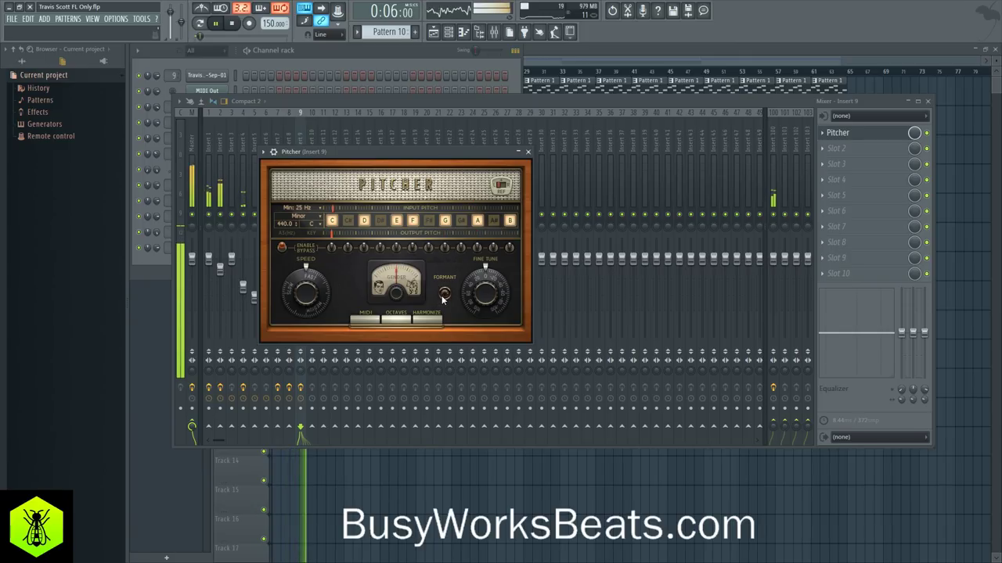
pyautogui.moveTo(397, 294); pyautogui.dragTo(397, 300)
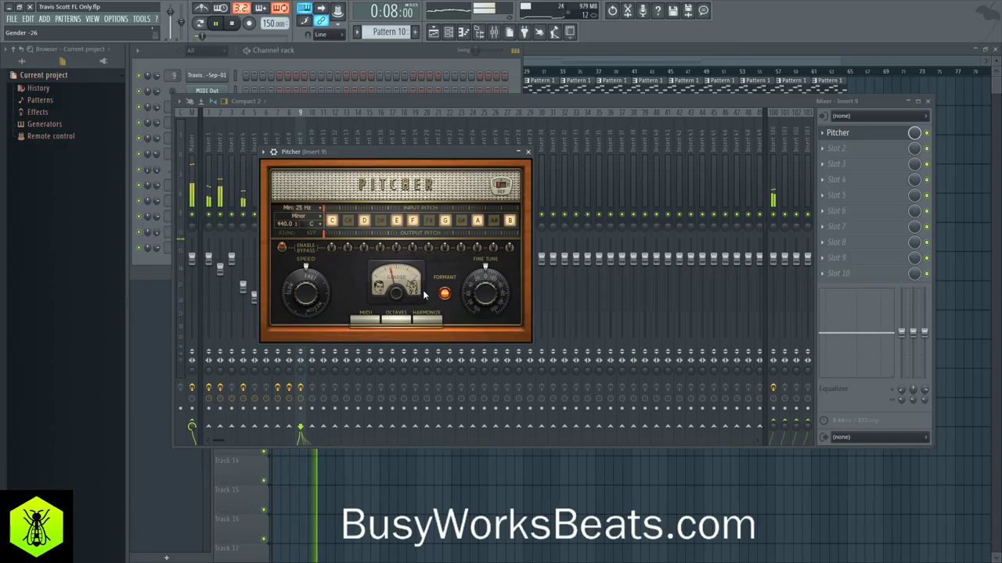
pyautogui.click(528, 151)
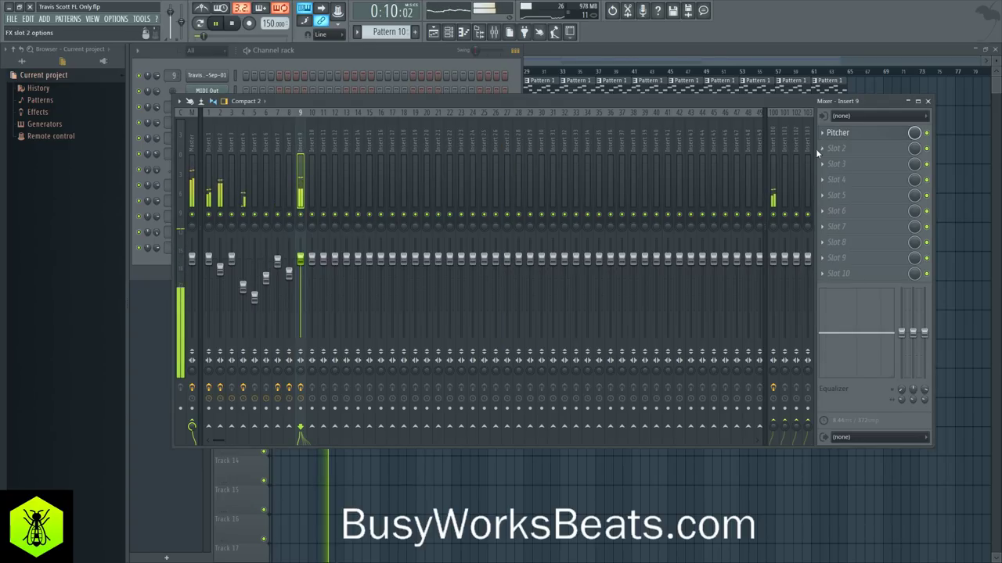
pyautogui.click(837, 132)
pyautogui.moveTo(397, 293); pyautogui.dragTo(396, 285)
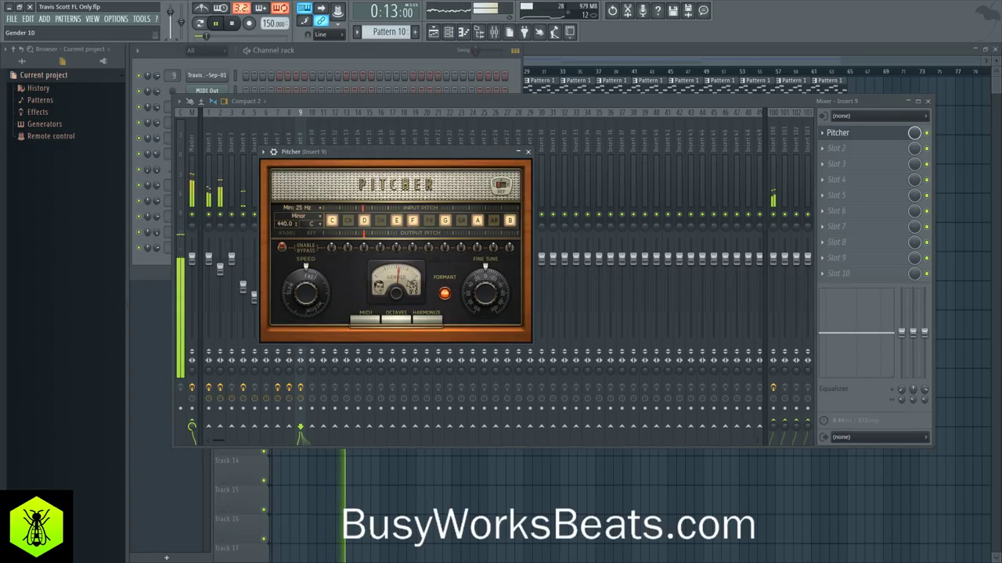
pyautogui.click(528, 151)
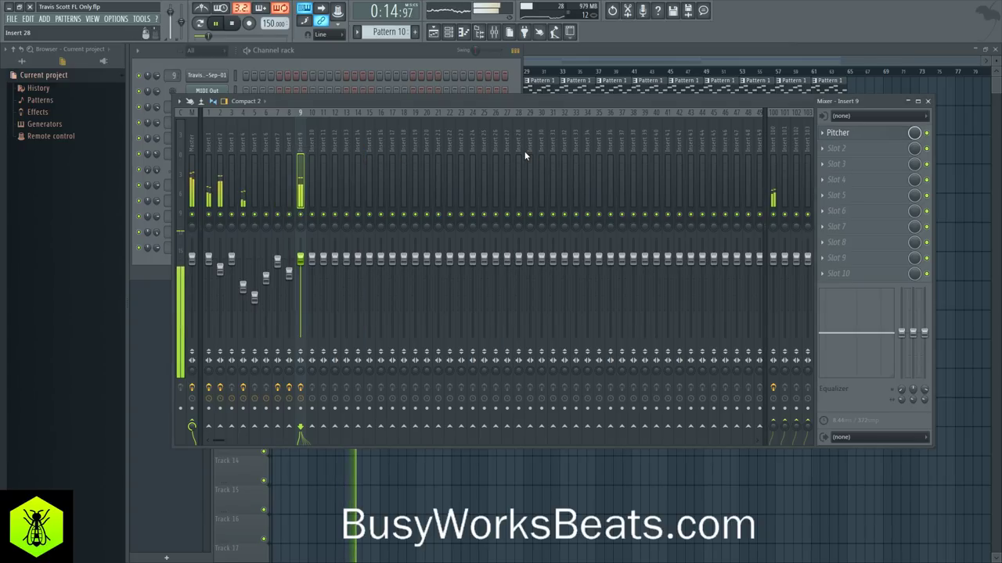
# Load Fruity Flanger into slot 2 of insert 9, lower its mix level and stop playback.
pyautogui.click(837, 154)
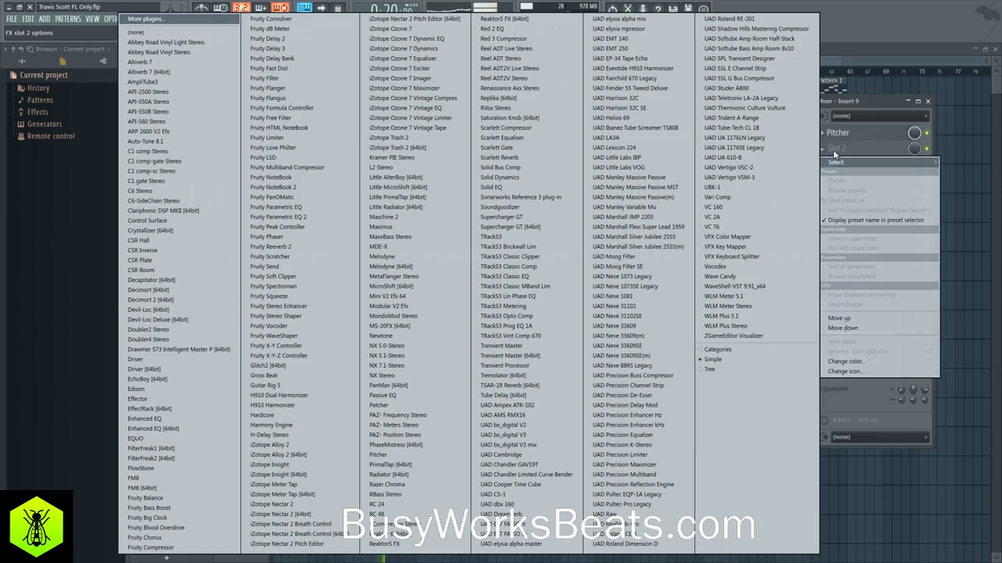
pyautogui.click(278, 88)
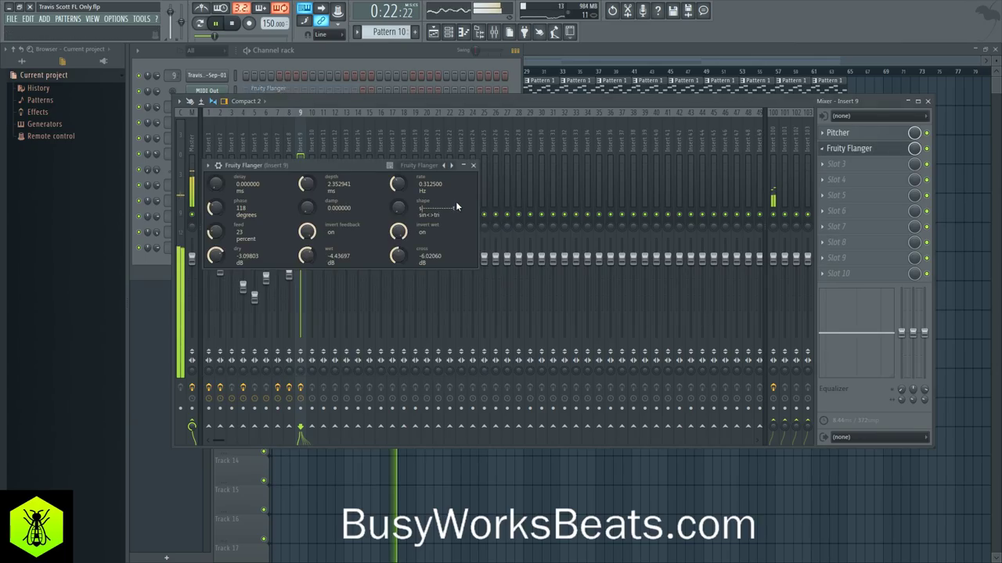
pyautogui.moveTo(916, 154); pyautogui.dragTo(916, 176)
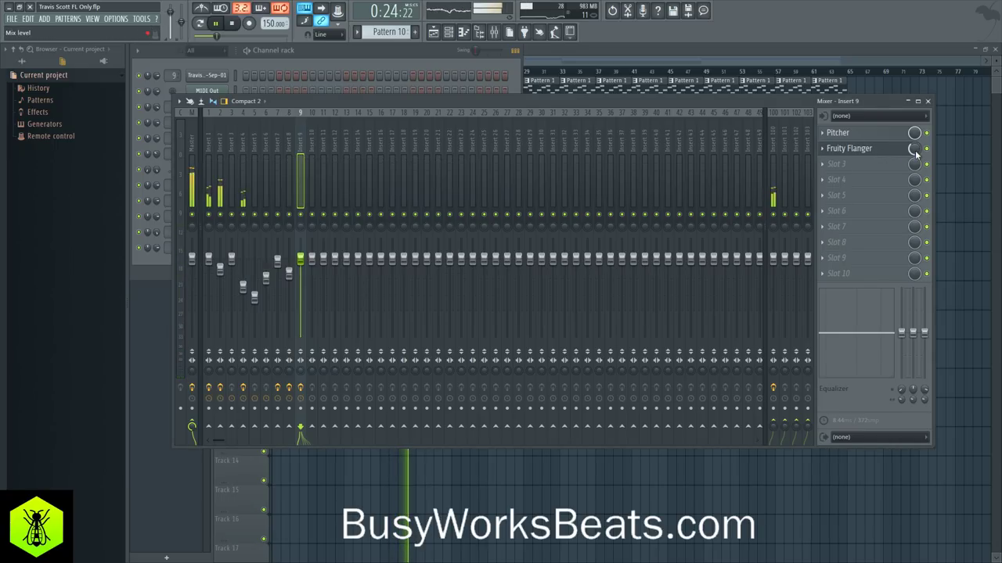
pyautogui.click(233, 24)
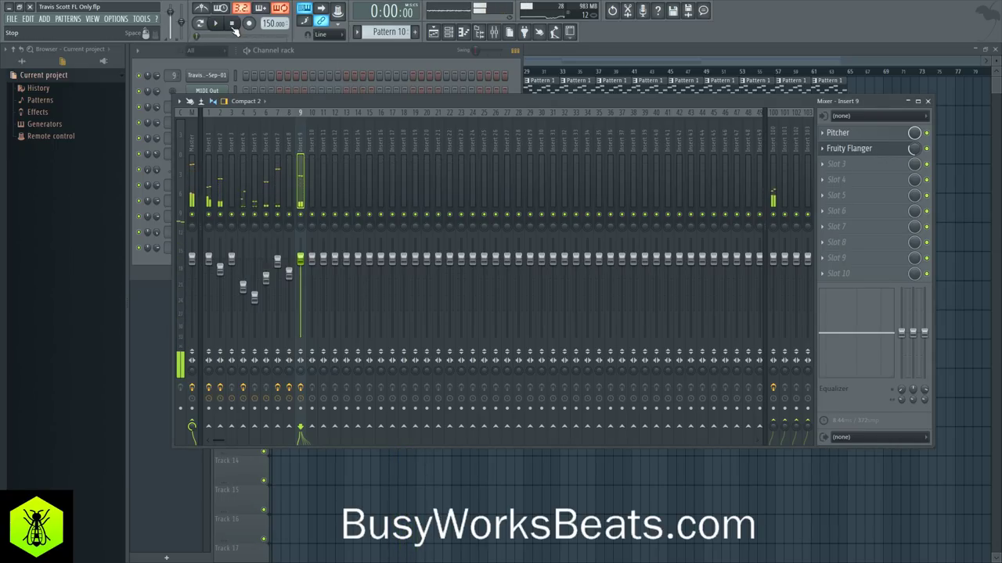
# Load Fruity parametric EQ 2 into slot 3 of insert 9, raise the treble shelf and boost band 4 by 4.6 dB at 923 Hz.
pyautogui.click(854, 168)
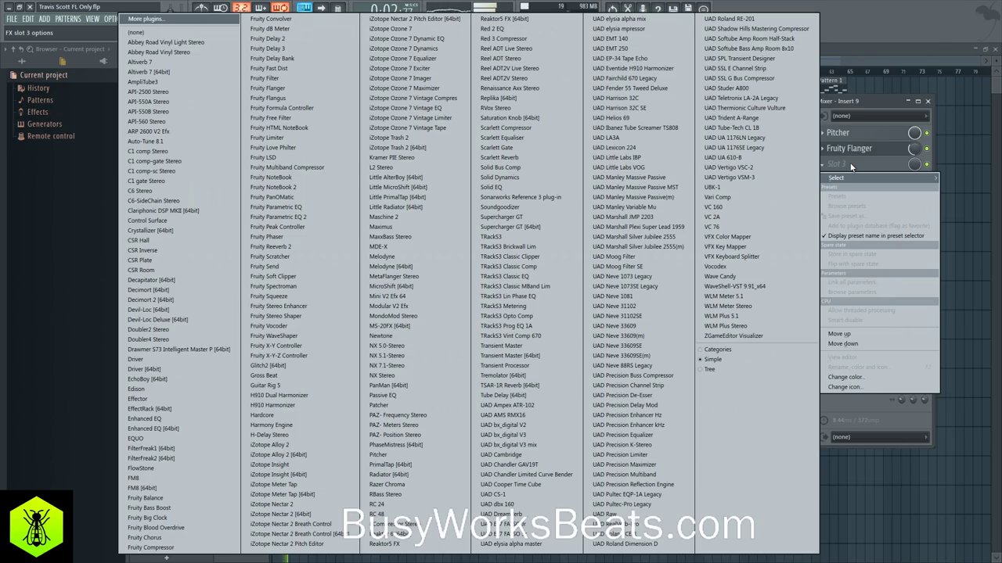
pyautogui.click(314, 218)
pyautogui.moveTo(403, 256); pyautogui.dragTo(400, 247)
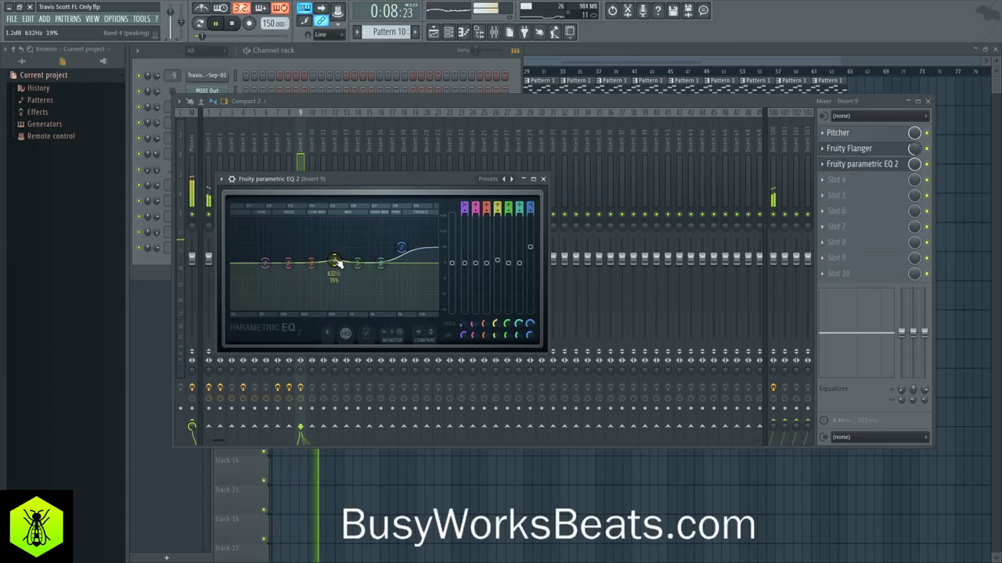
pyautogui.moveTo(335, 261); pyautogui.dragTo(345, 252)
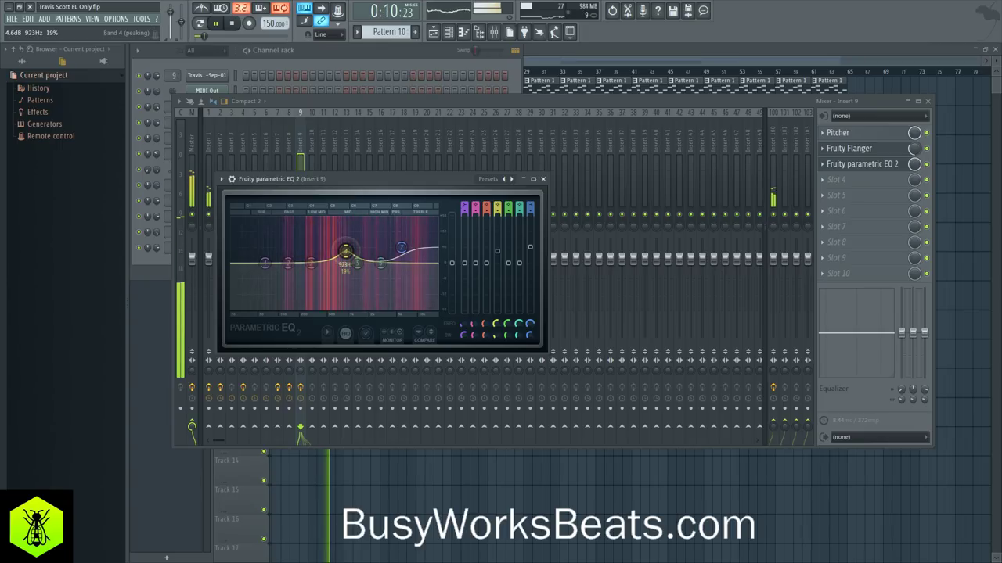
# Stop playback and trim a short piece off the start of the microphone clip on track 8.
pyautogui.click(357, 462)
pyautogui.press('space')
pyautogui.keyDown('ctrl'); pyautogui.click(310, 297); pyautogui.keyUp('ctrl')
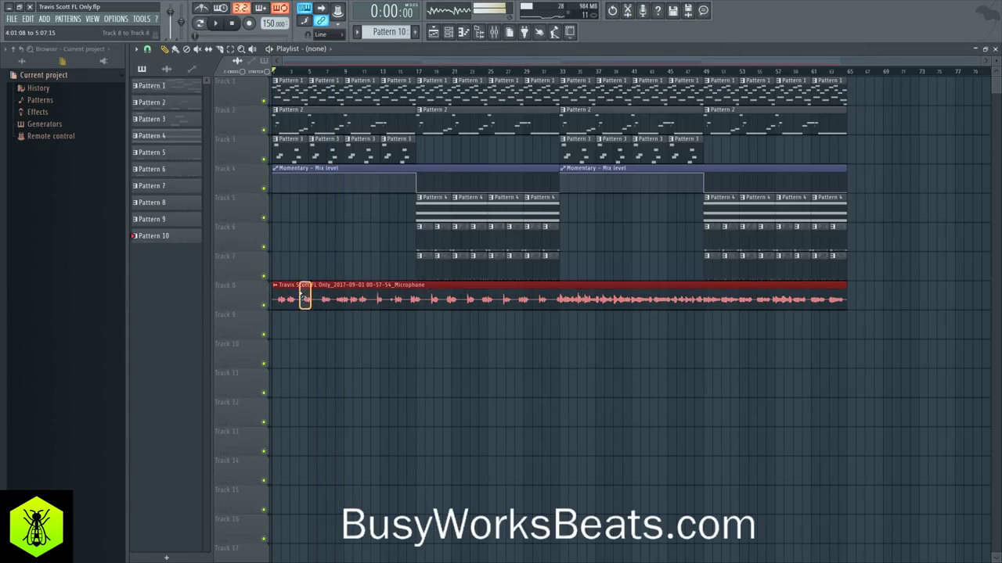
pyautogui.scroll(4, 283, 72)
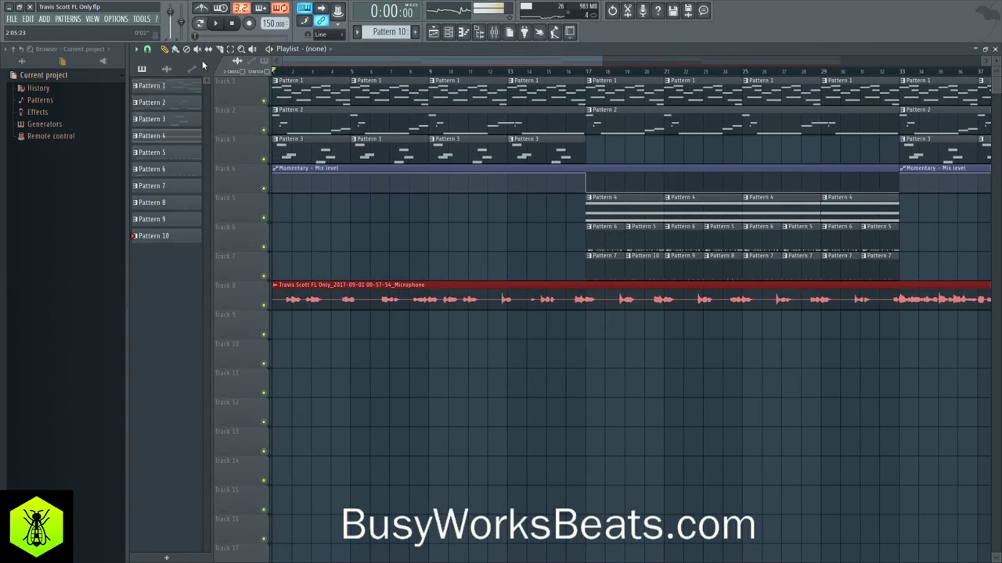
pyautogui.click(278, 295)
pyautogui.click(153, 51)
pyautogui.click(161, 99)
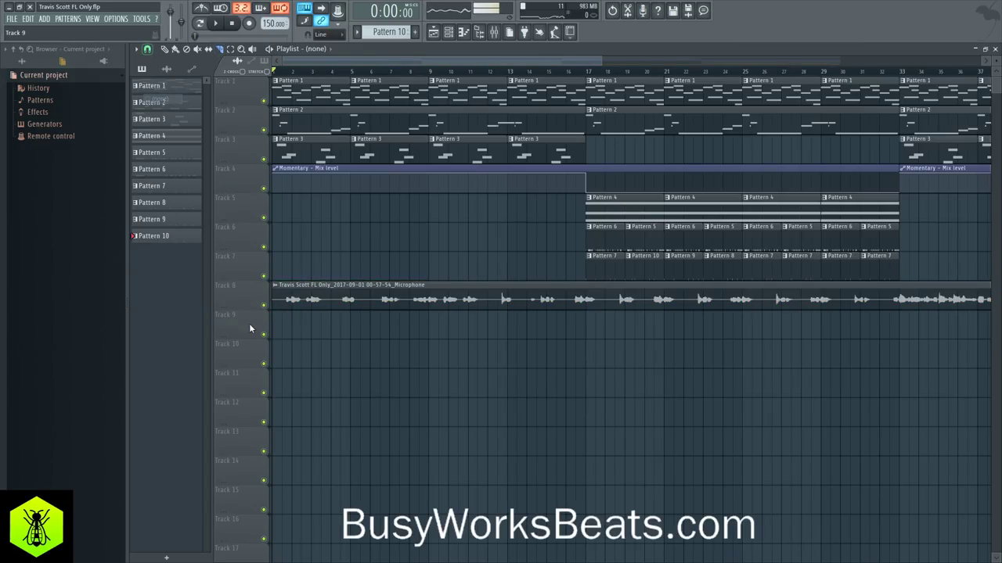
pyautogui.click(299, 308)
# Rename playlist track 8 as "moved vox".
pyautogui.rightClick(246, 300)
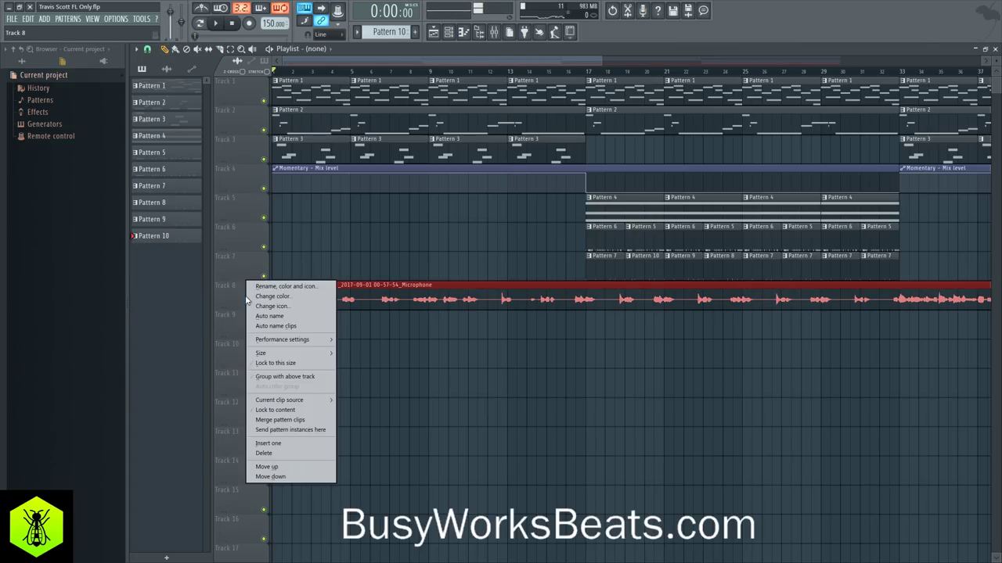
pyautogui.click(260, 296)
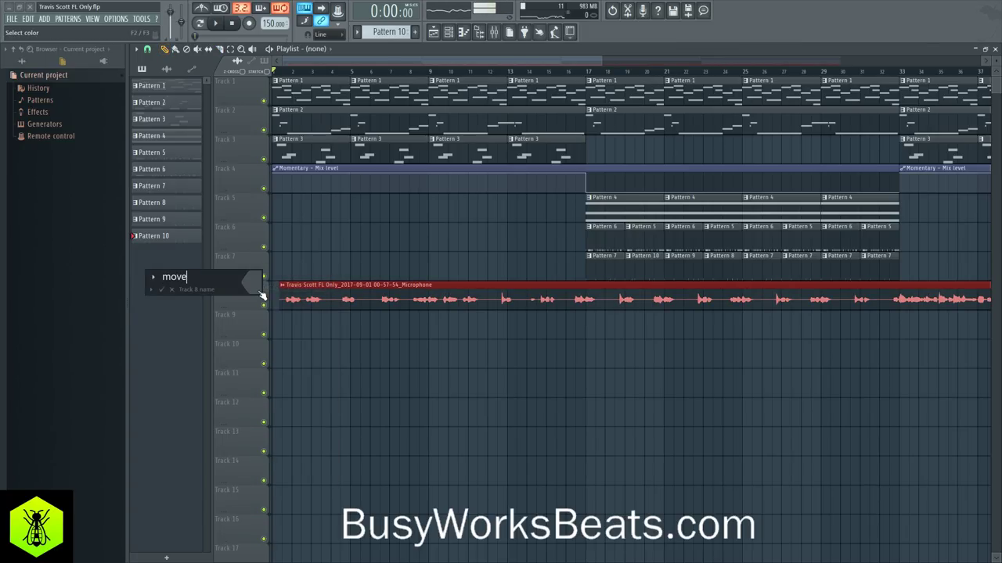
pyautogui.write('moved vox')
pyautogui.press('Return')
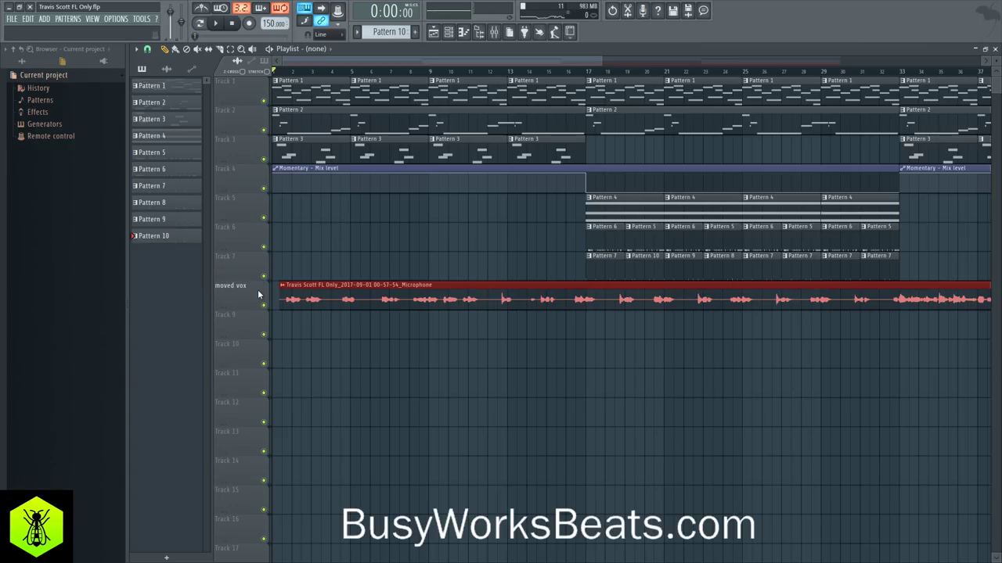
# Play the song from the start and inspect the Fruity Flanger settings on mixer insert 9.
pyautogui.scroll(-5, 291, 299)
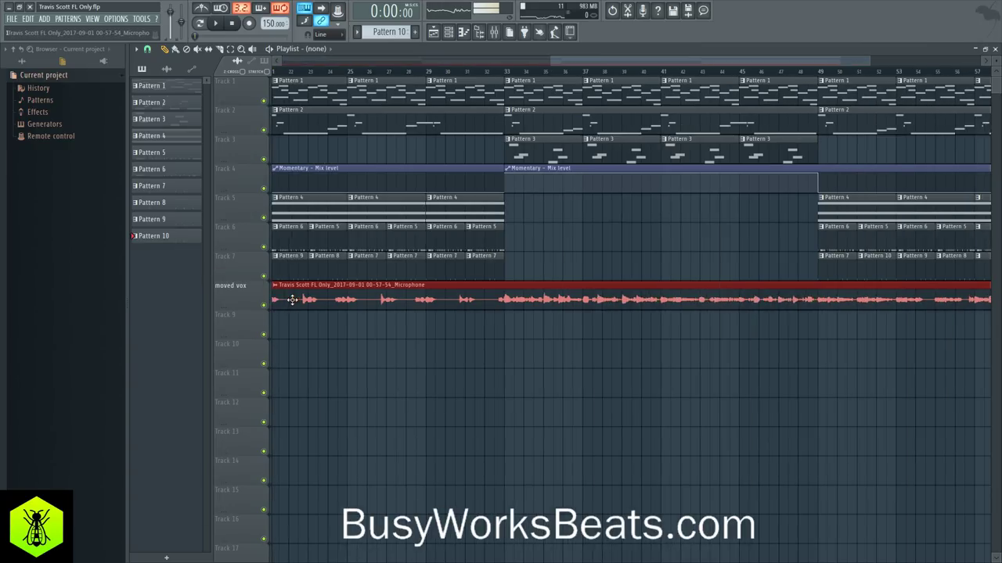
pyautogui.press('space')
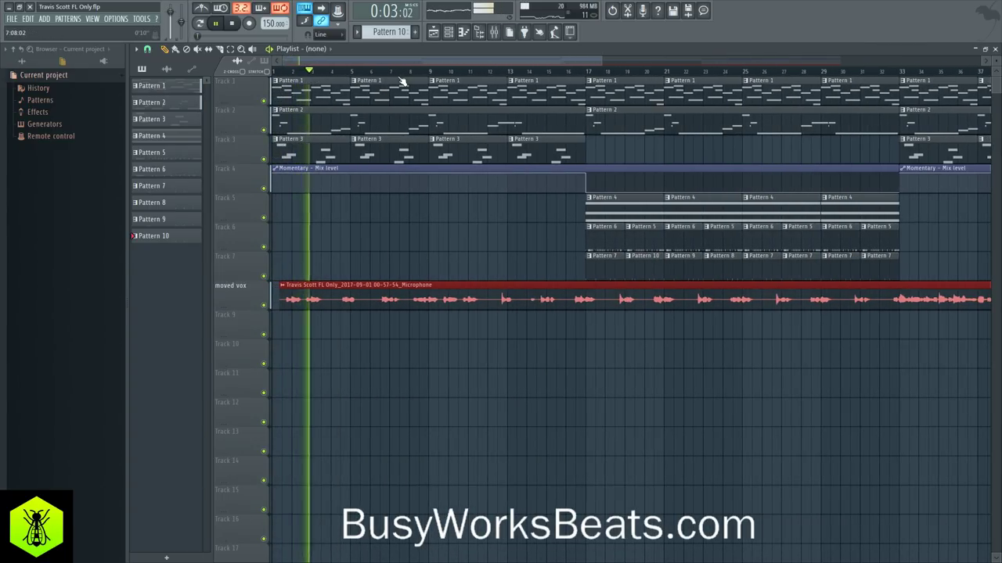
pyautogui.scroll(-2, 419, 72)
pyautogui.click(494, 31)
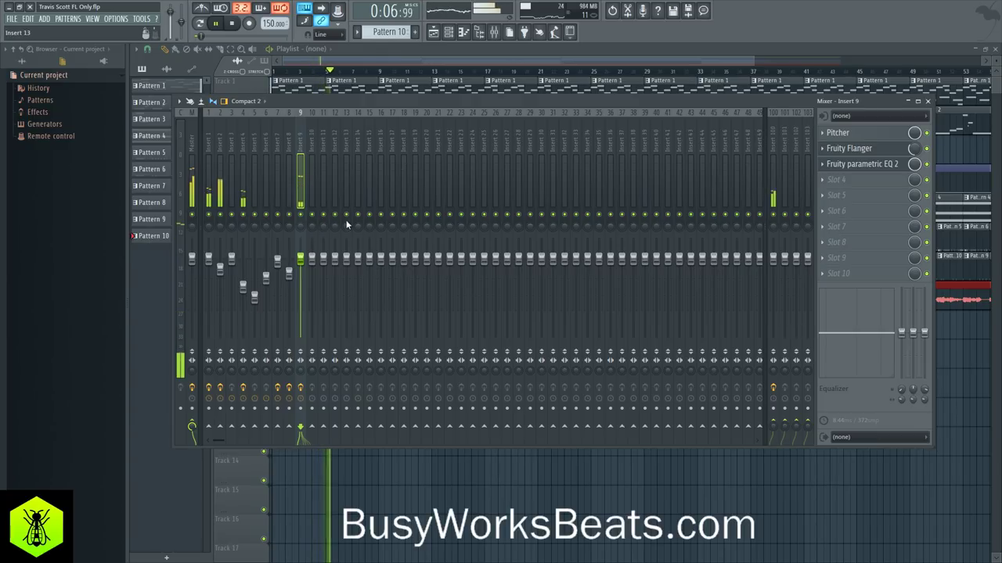
pyautogui.click(851, 148)
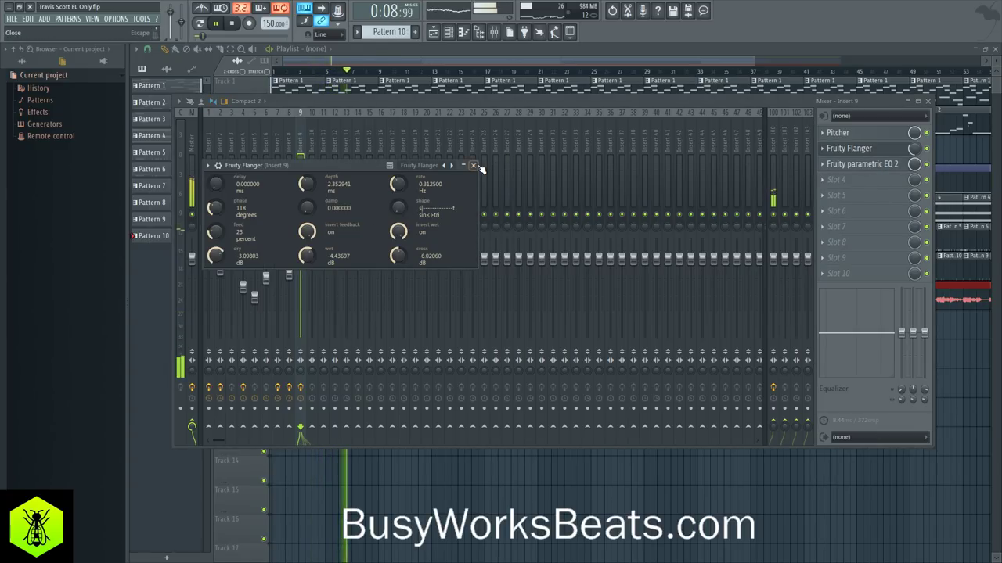
# Reduce the band 4 boost in insert 9's parametric EQ 2 to 3.1 dB and close the plugin.
pyautogui.click(861, 164)
pyautogui.moveTo(345, 250)
pyautogui.mouseDown()
pyautogui.moveTo(345, 239)
pyautogui.moveTo(346, 252)
pyautogui.mouseUp()
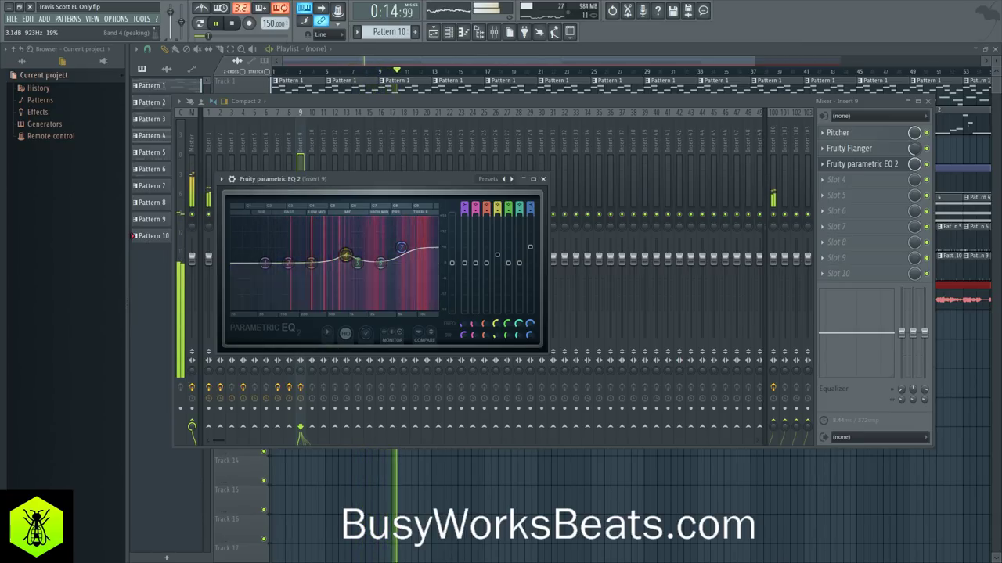
pyautogui.click(542, 178)
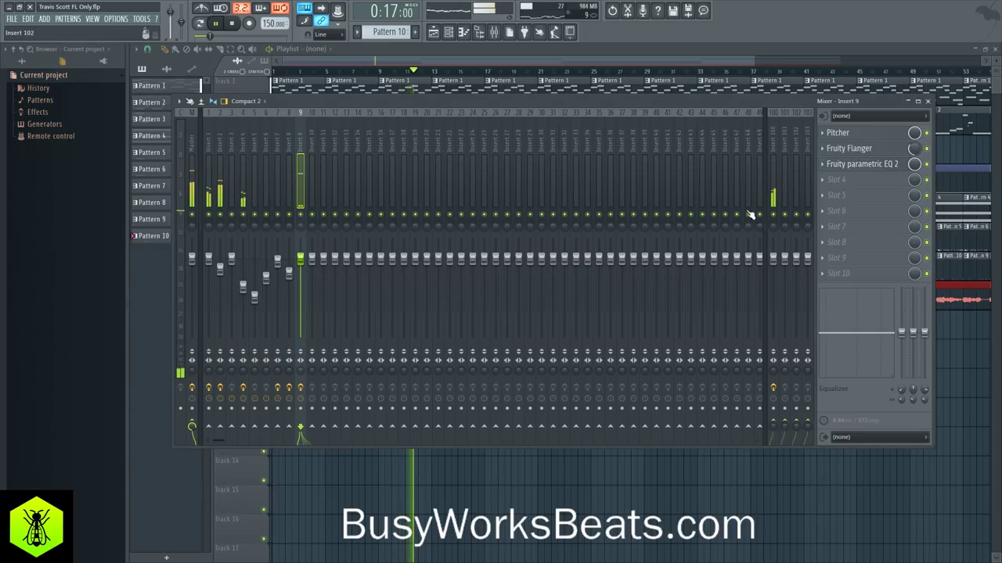
# Move Fruity Flanger down to slot 4 on mixer insert 9 and load Fruity Compressor into slot 3.
pyautogui.scroll(-2, 883, 154)
pyautogui.click(875, 171)
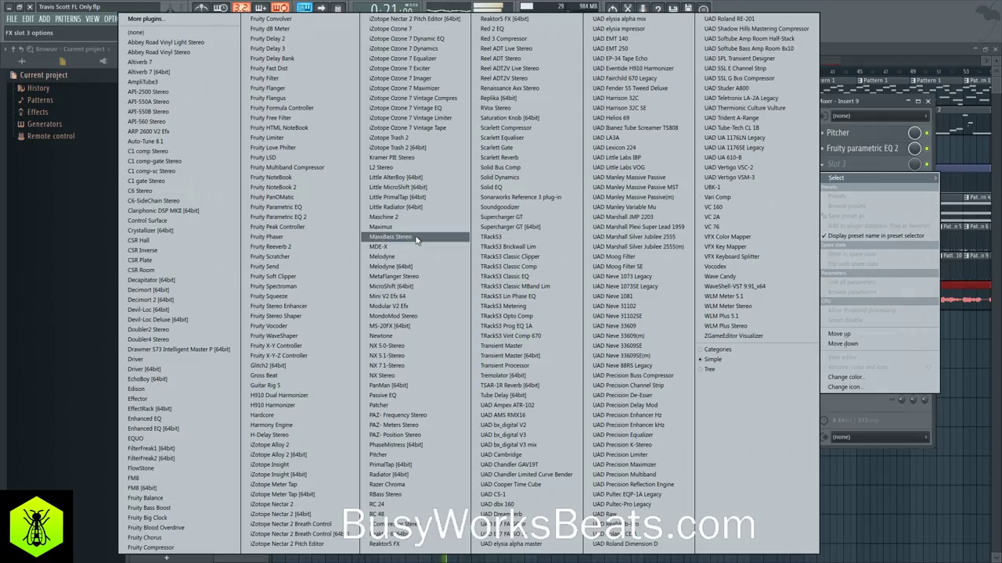
pyautogui.click(191, 548)
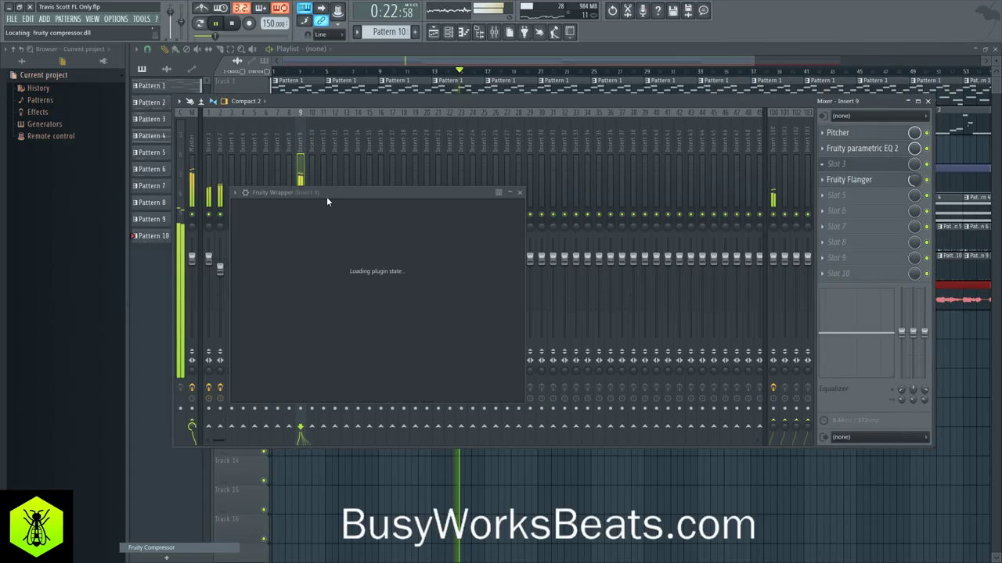
# Set the vocal compressor to -23.7 dB threshold, 2.0:1 ratio, 5.2 dB gain and 23.3 ms attack, and close it.
pyautogui.moveTo(245, 214)
pyautogui.mouseDown()
pyautogui.moveTo(245, 249)
pyautogui.moveTo(245, 231)
pyautogui.mouseUp()
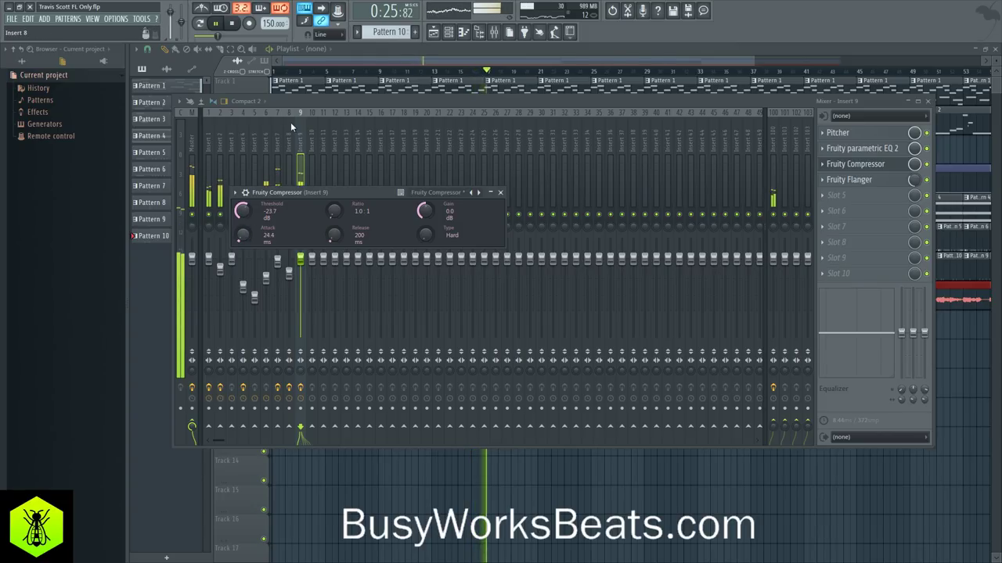
pyautogui.moveTo(335, 210); pyautogui.dragTo(334, 196)
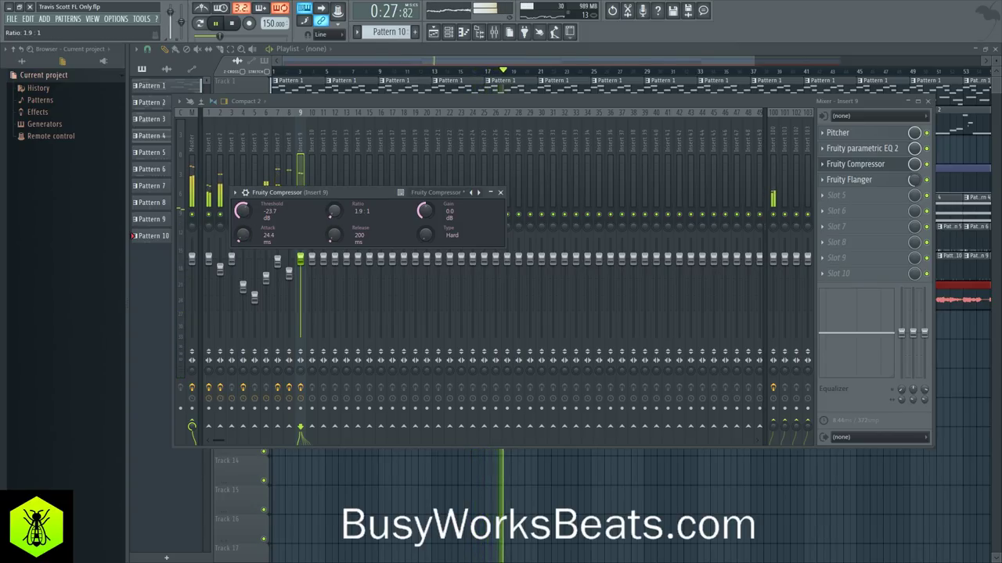
pyautogui.moveTo(424, 211); pyautogui.dragTo(423, 211)
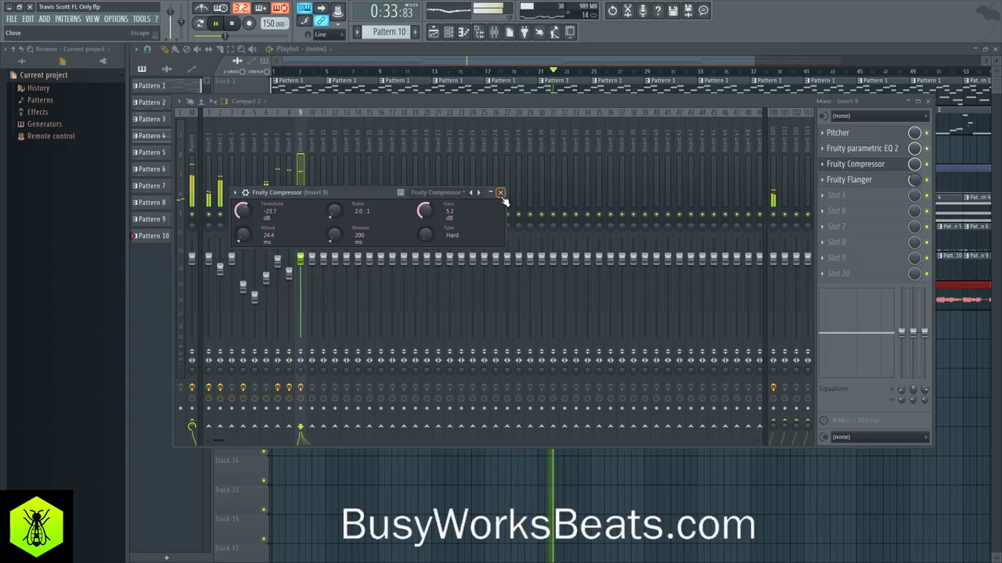
pyautogui.moveTo(244, 235); pyautogui.dragTo(244, 238)
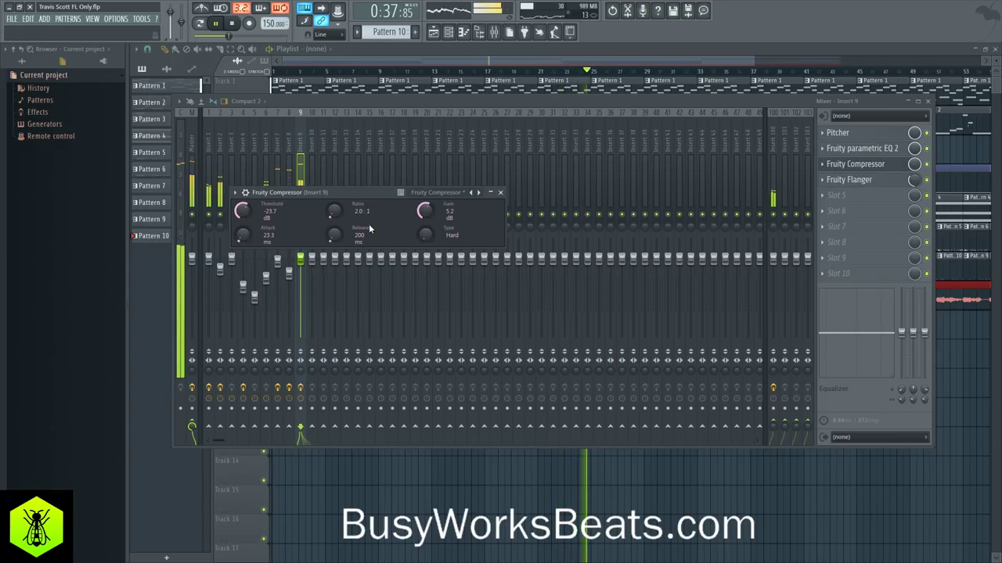
pyautogui.click(300, 220)
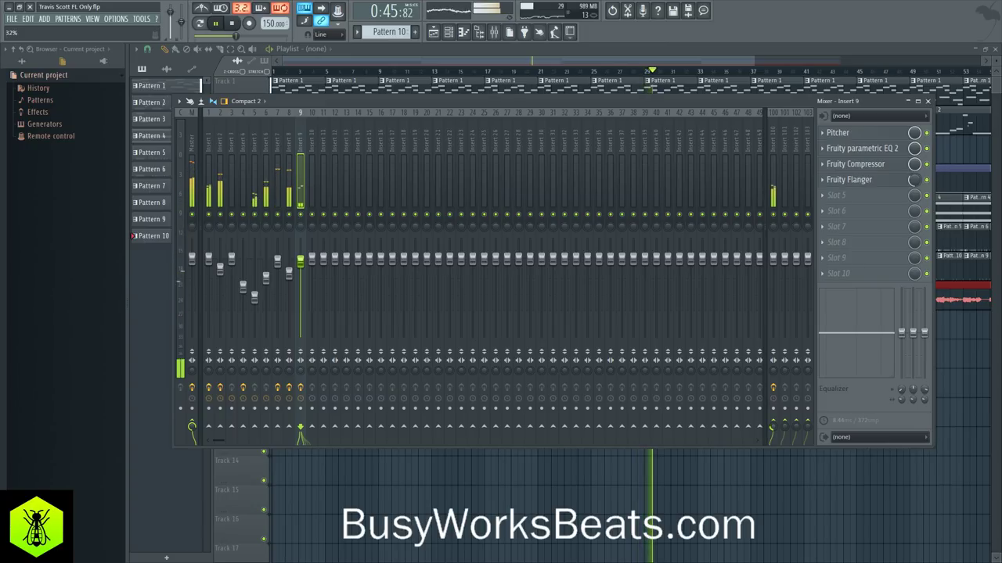
# Load Fruity Delay 3 into slot 5 of insert 9, reduce its wet output, raise its pan, and use an HP feedback filter with lower cutoff.
pyautogui.click(836, 195)
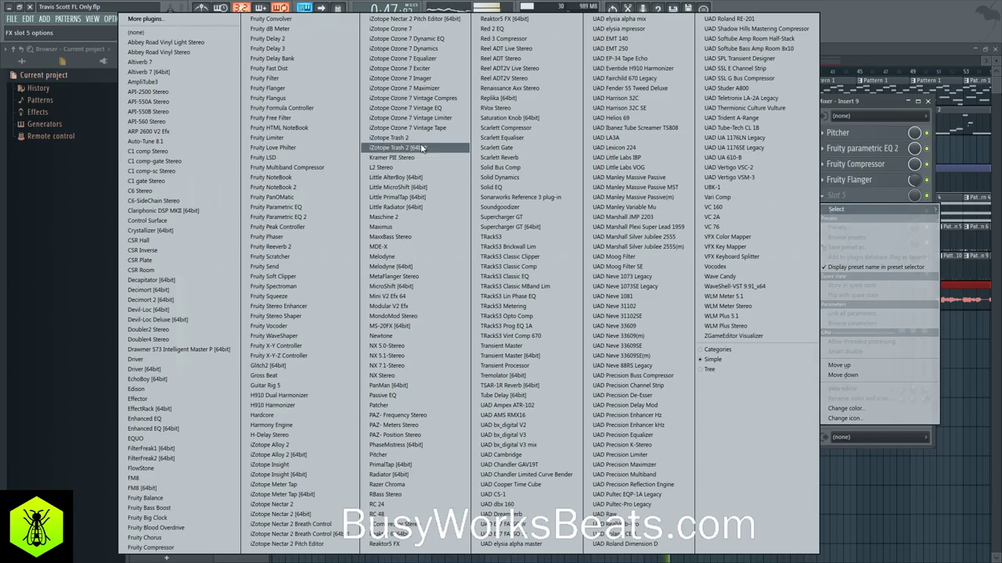
pyautogui.click(296, 49)
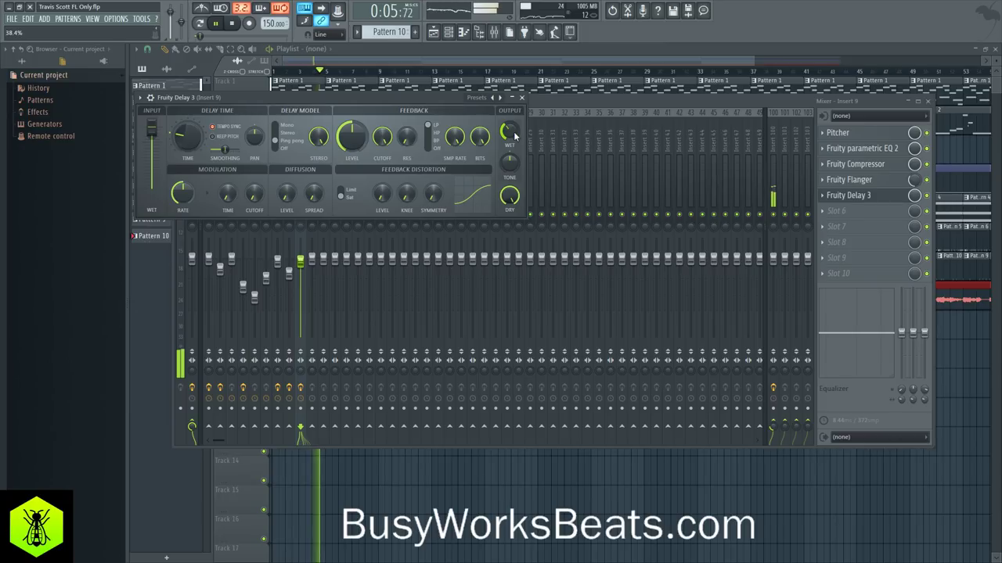
pyautogui.moveTo(258, 139); pyautogui.dragTo(258, 111)
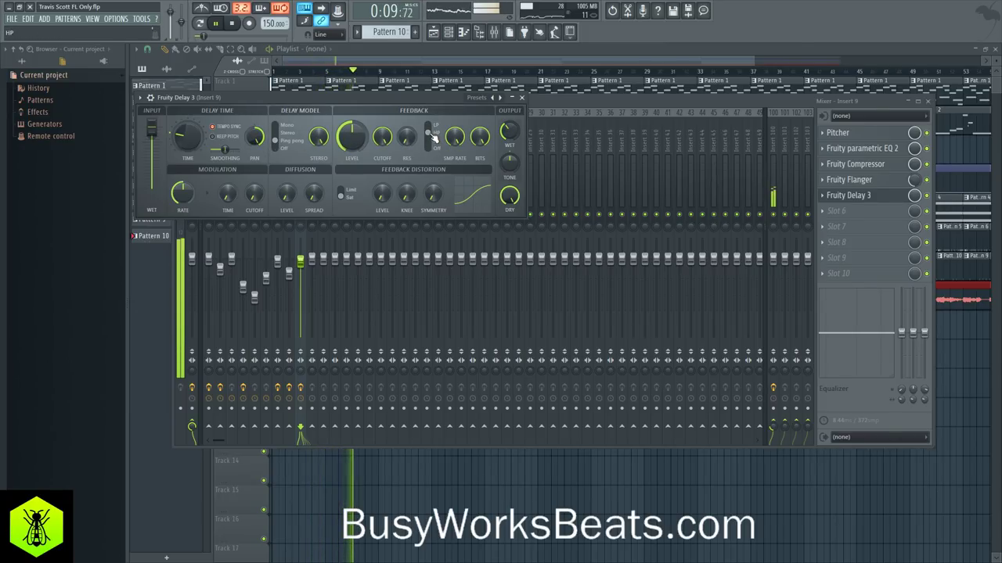
pyautogui.moveTo(382, 138); pyautogui.dragTo(382, 174)
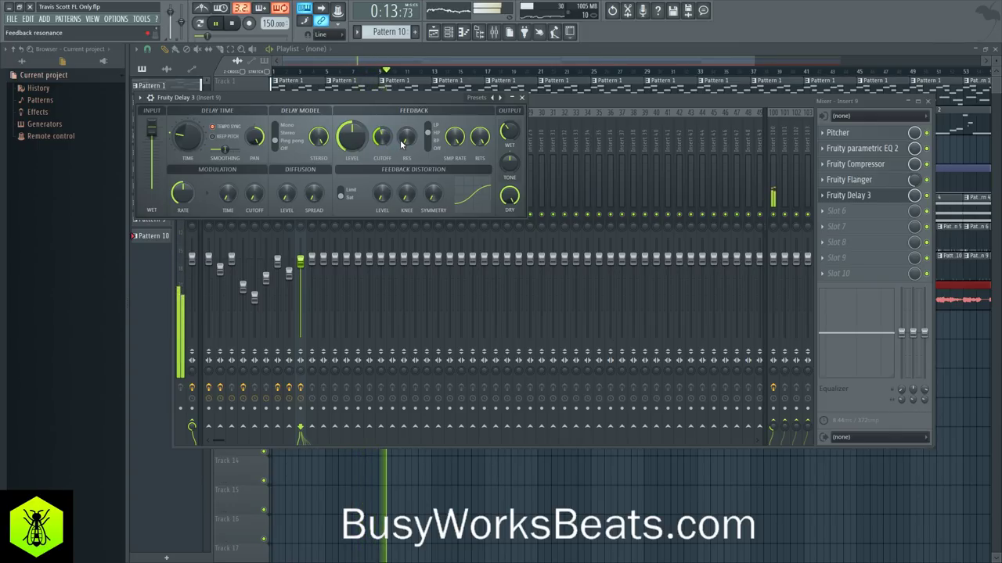
pyautogui.click(522, 97)
# Set insert 9's Fruity Compressor threshold to -26.4 dB and its gain to 7.2 dB, and close the plugin.
pyautogui.click(861, 165)
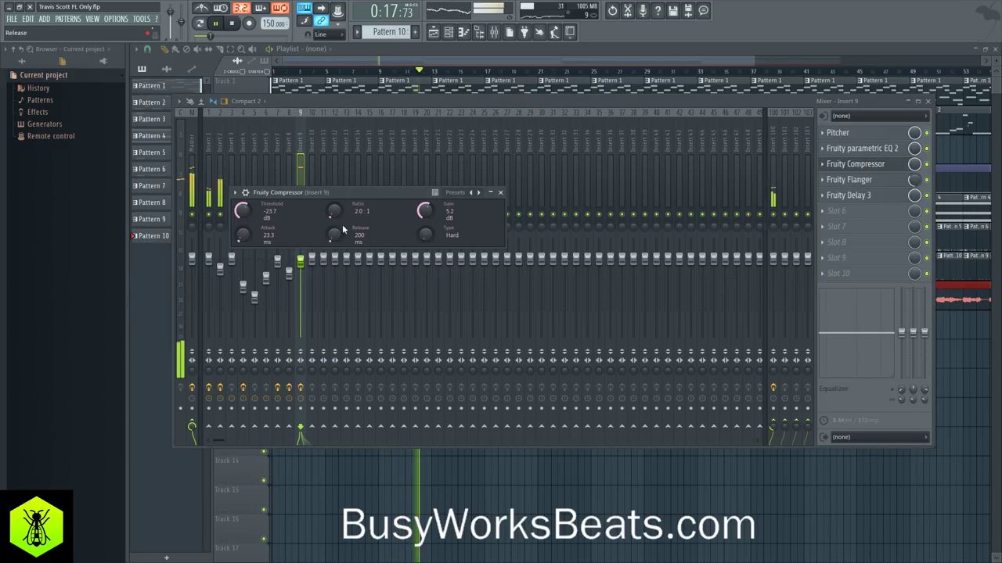
pyautogui.moveTo(245, 213); pyautogui.dragTo(245, 218)
pyautogui.moveTo(246, 218); pyautogui.dragTo(246, 220)
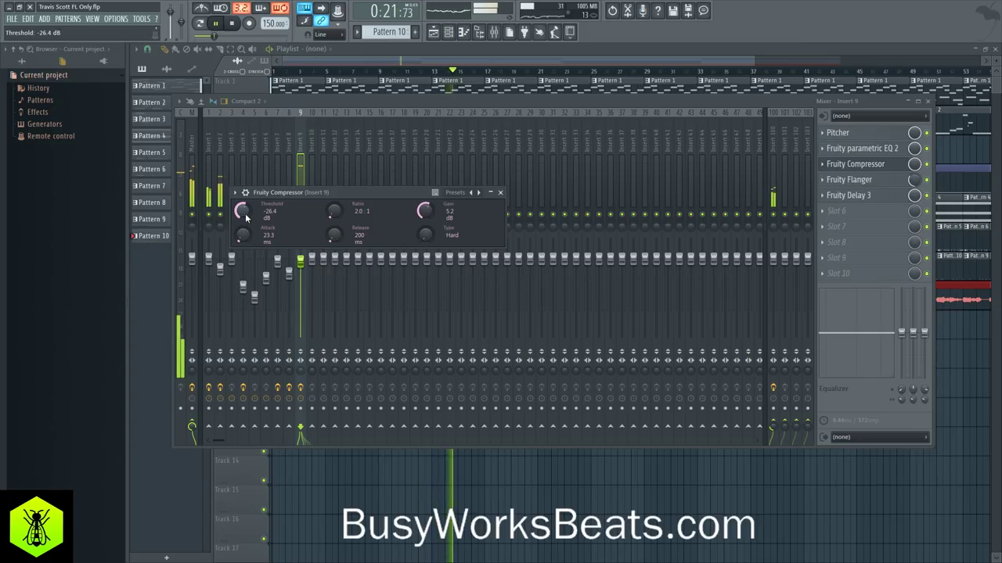
pyautogui.moveTo(427, 214); pyautogui.dragTo(426, 212)
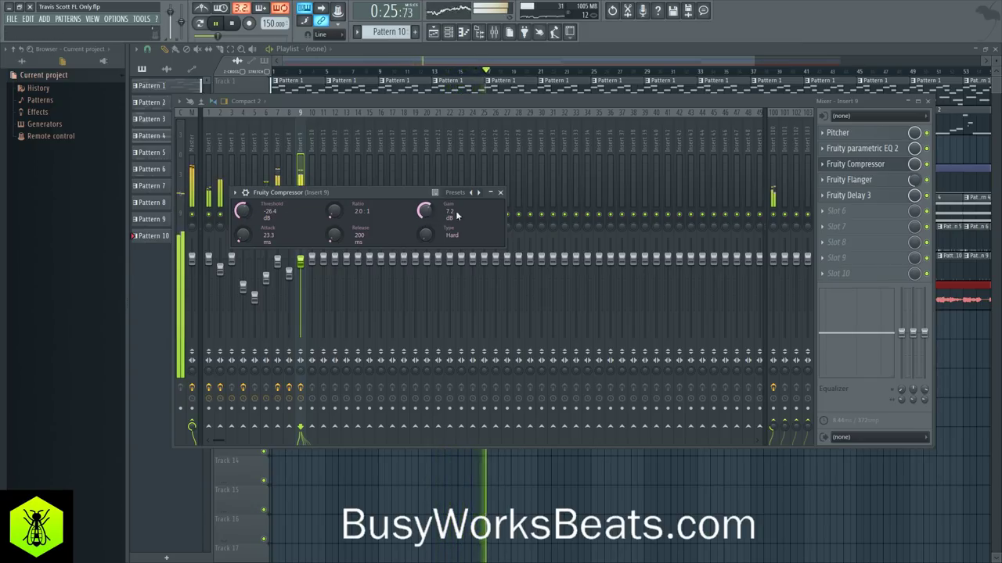
pyautogui.click(500, 192)
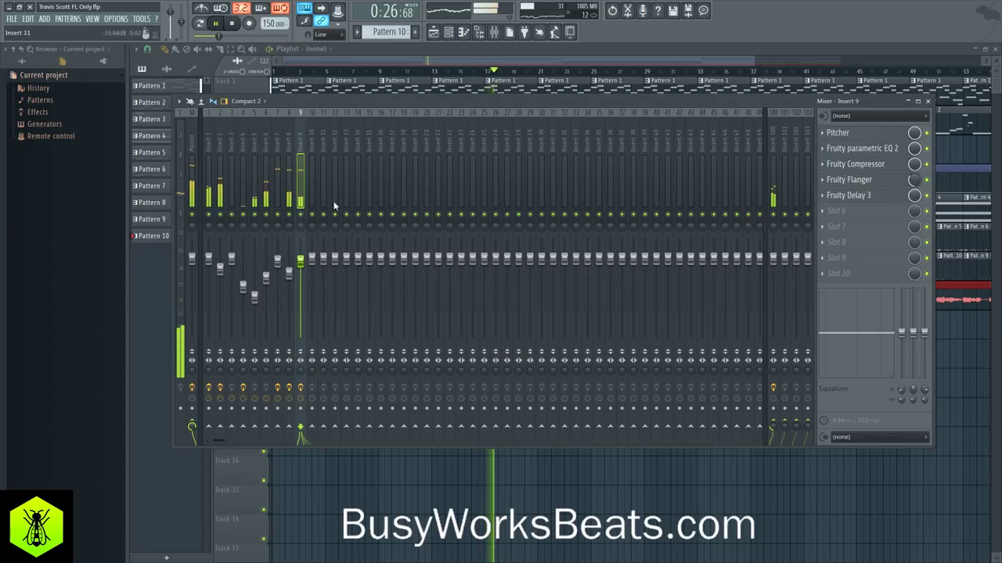
# Lower the vocal's volume fader on mixer insert 9 slightly to balance it against the other inserts.
pyautogui.click(218, 148)
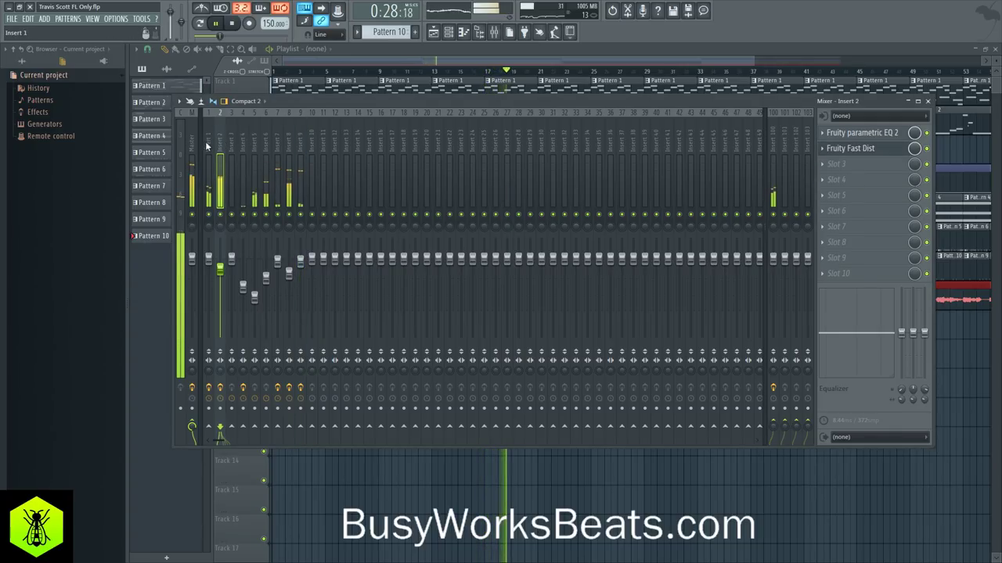
pyautogui.click(277, 149)
pyautogui.rightClick(329, 484)
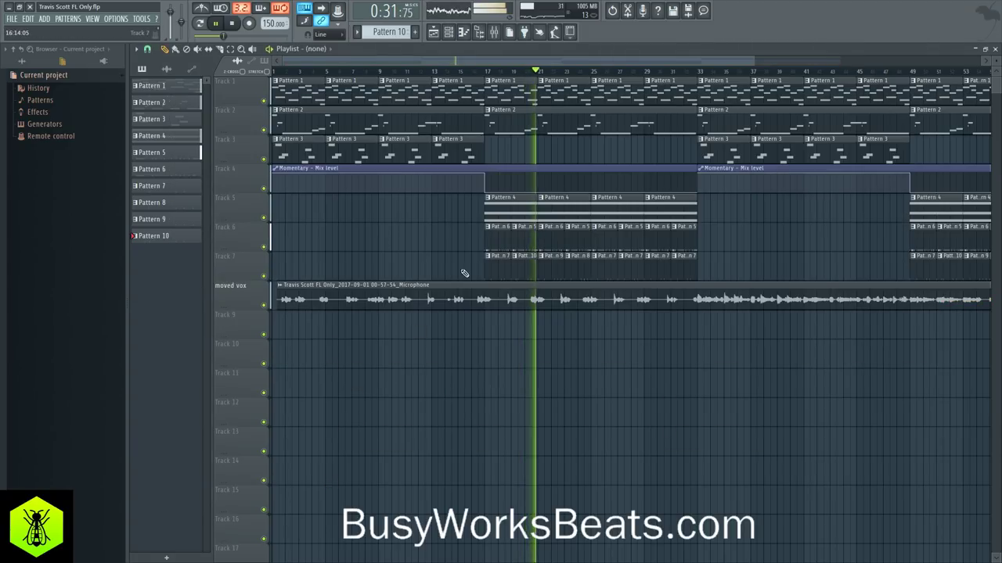
pyautogui.click(492, 33)
pyautogui.click(299, 144)
pyautogui.moveTo(303, 259); pyautogui.dragTo(304, 268)
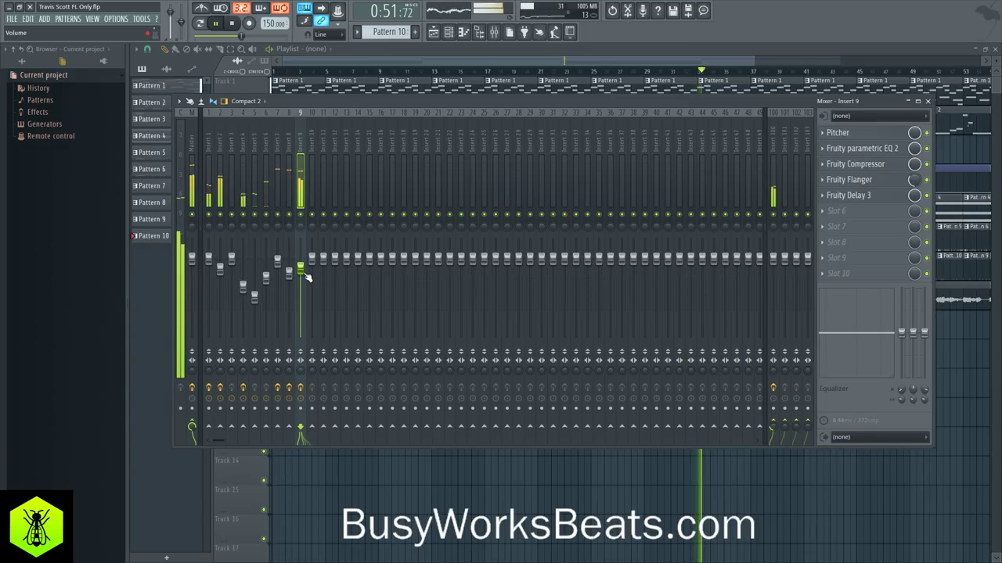
pyautogui.scroll(3, 300, 267)
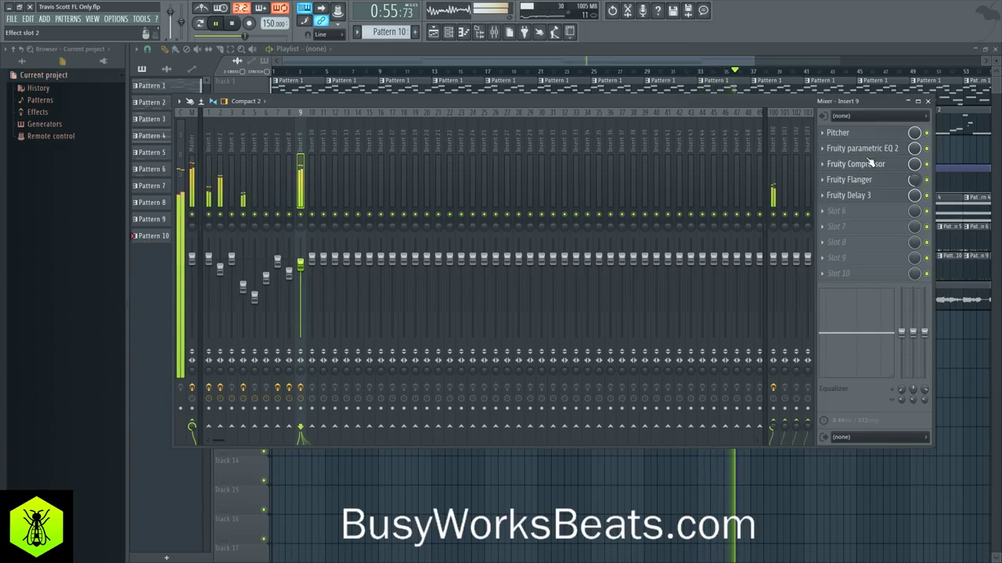
# Replay the song from the start and review the Pitcher and Fruity parametric EQ 2 settings on insert 9.
pyautogui.click(852, 134)
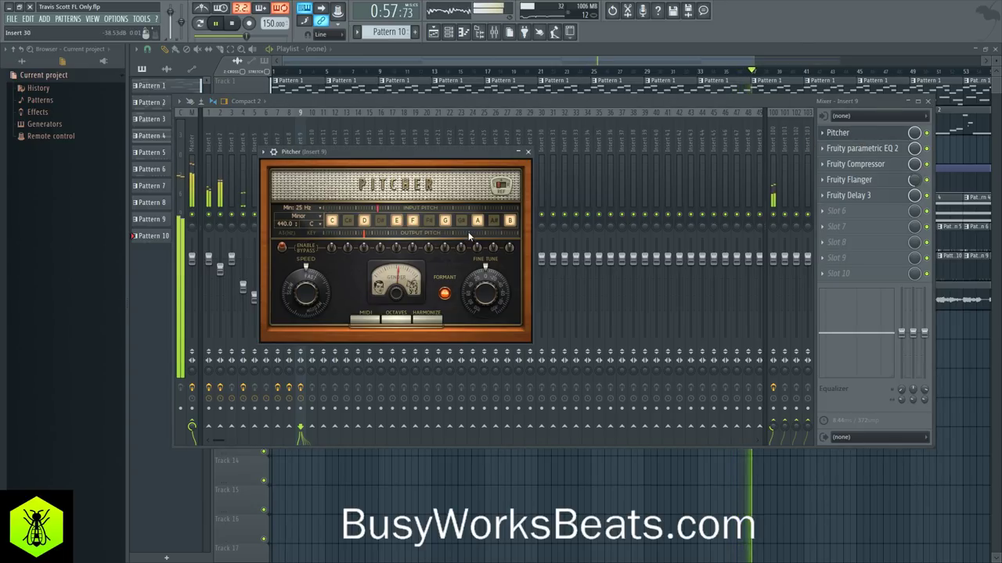
pyautogui.press('space')
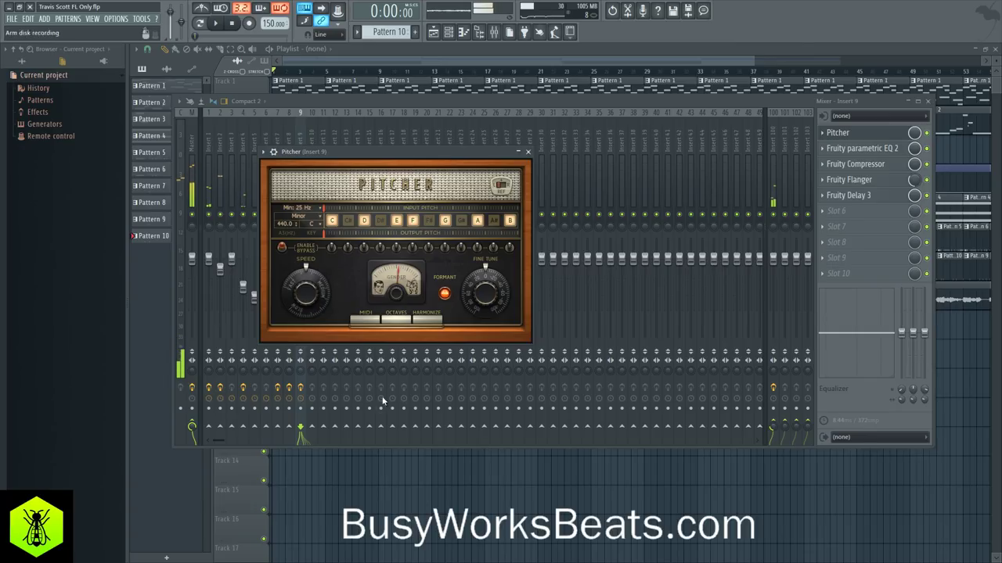
pyautogui.click(393, 540)
pyautogui.press('space')
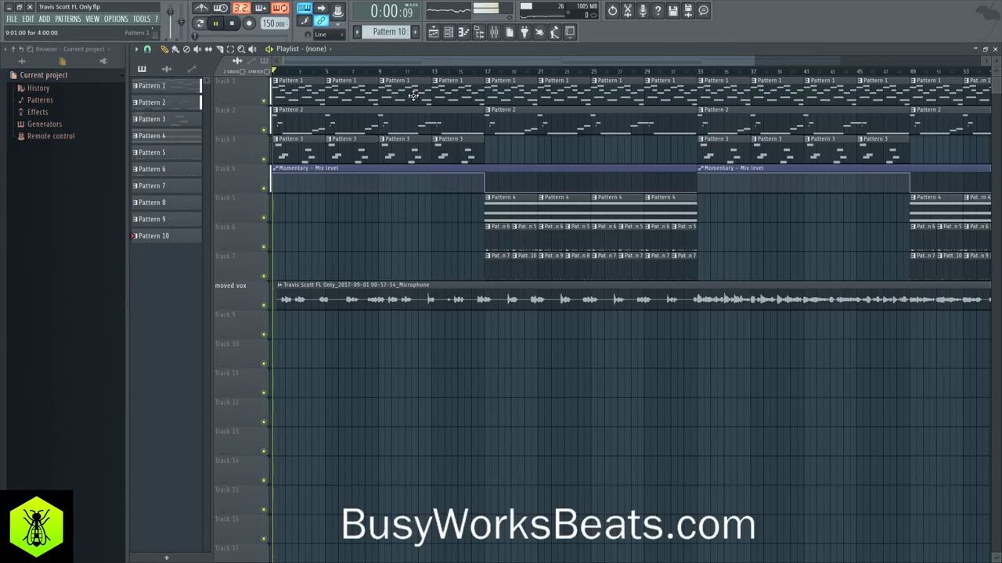
pyautogui.click(494, 31)
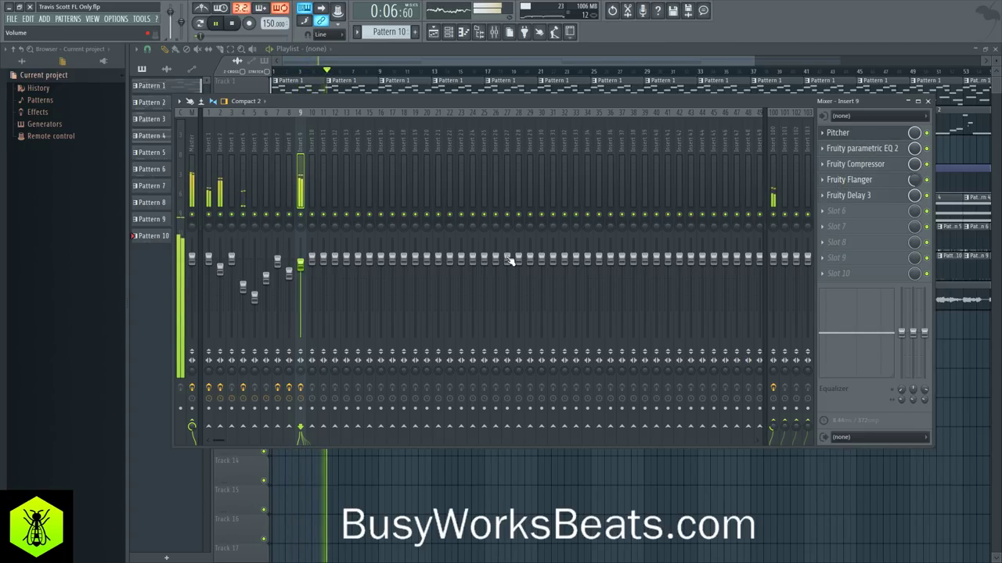
pyautogui.click(861, 148)
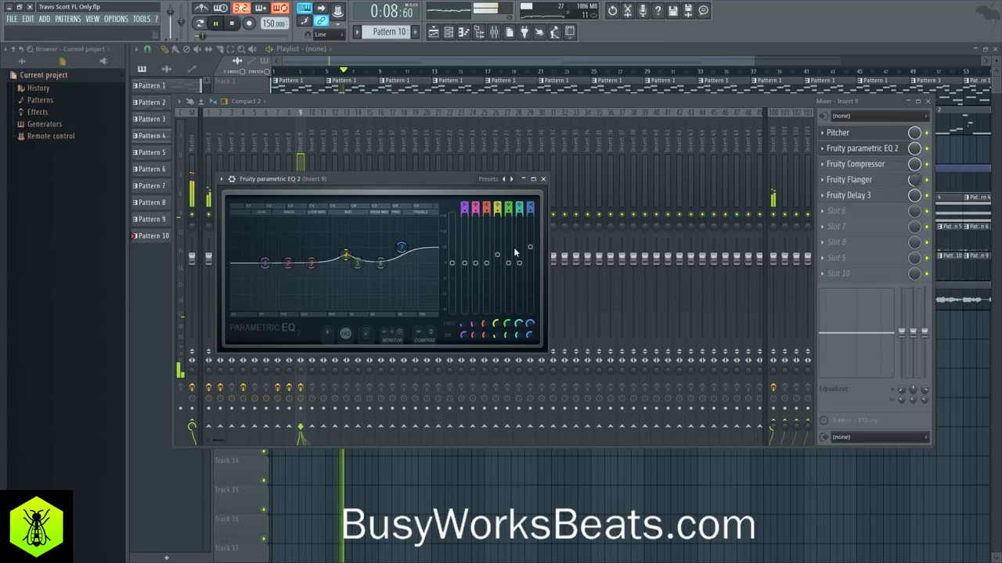
pyautogui.click(544, 180)
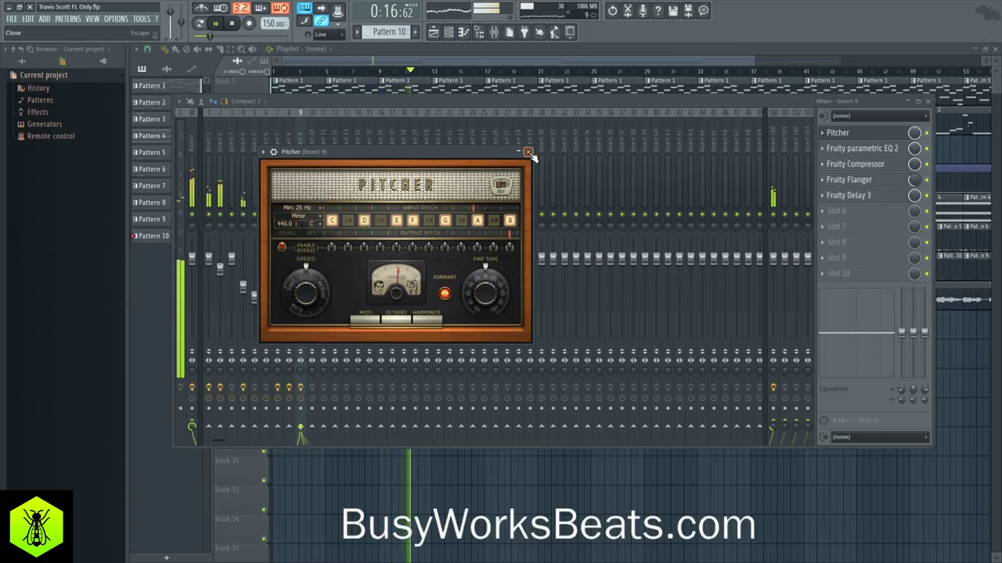
pyautogui.click(529, 154)
pyautogui.click(394, 454)
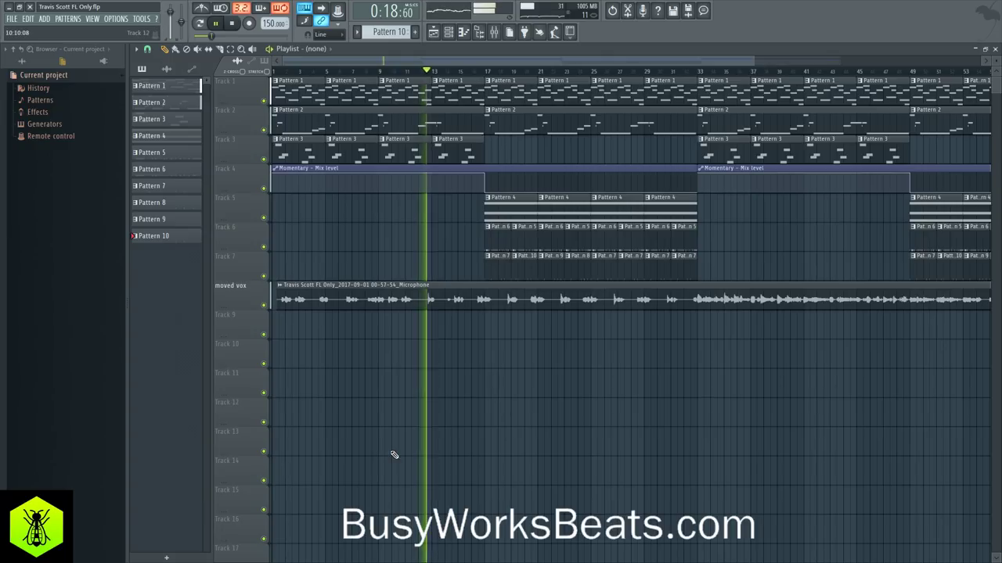
# Widen the Sawer #2 synth on insert 2 by setting its unison panning to 82%, and close the plugin.
pyautogui.click(494, 33)
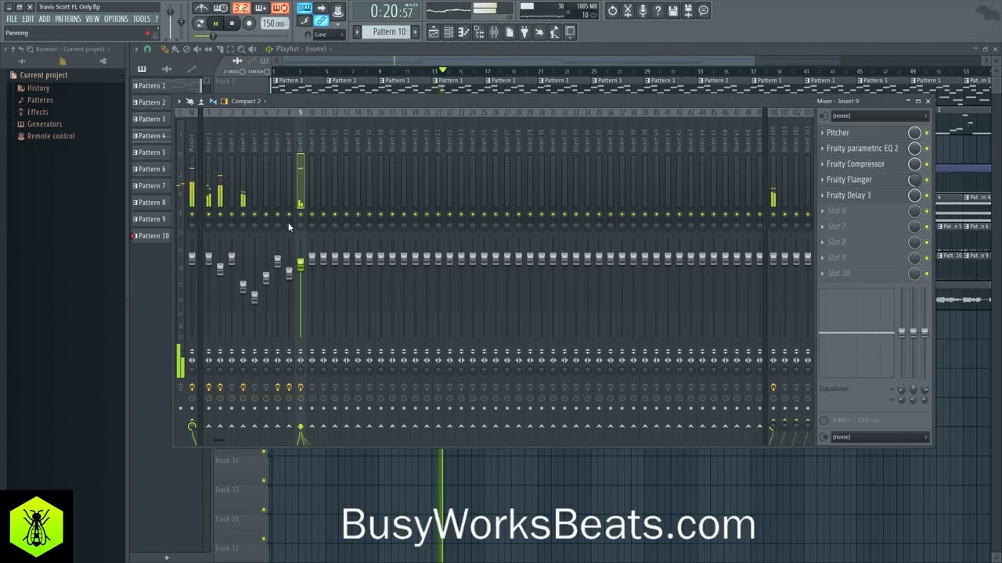
pyautogui.click(221, 162)
pyautogui.click(449, 33)
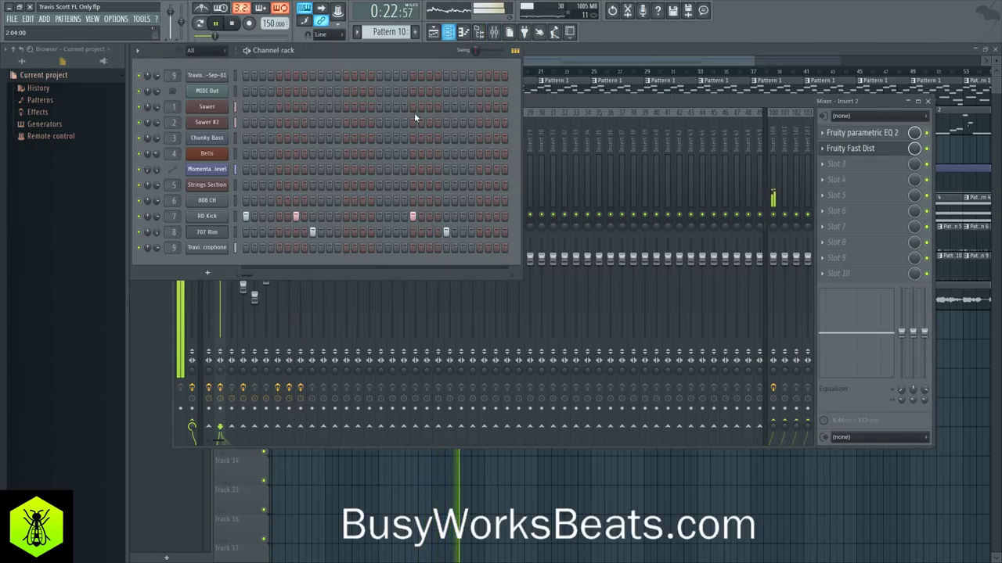
pyautogui.click(207, 123)
pyautogui.press('space')
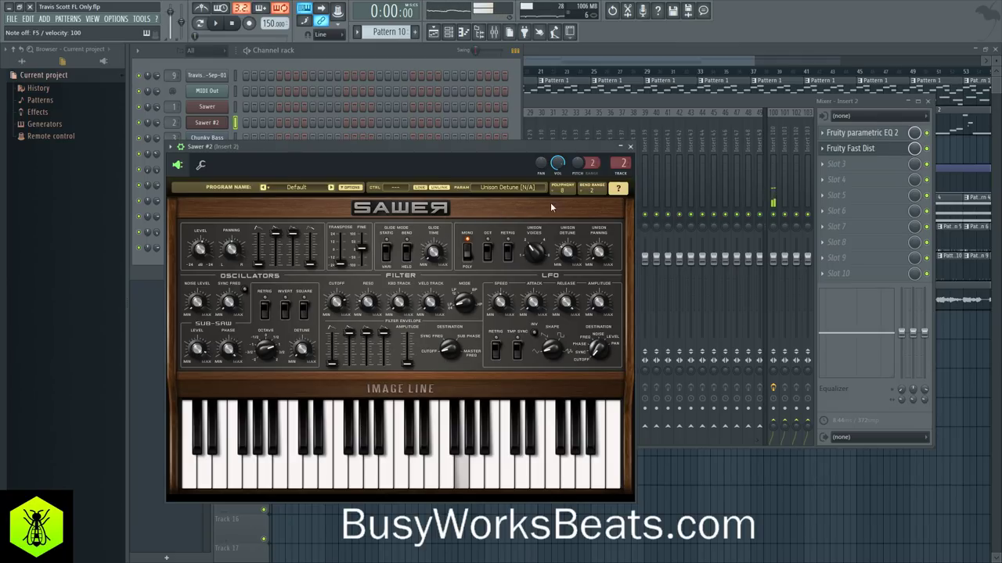
pyautogui.click(594, 254)
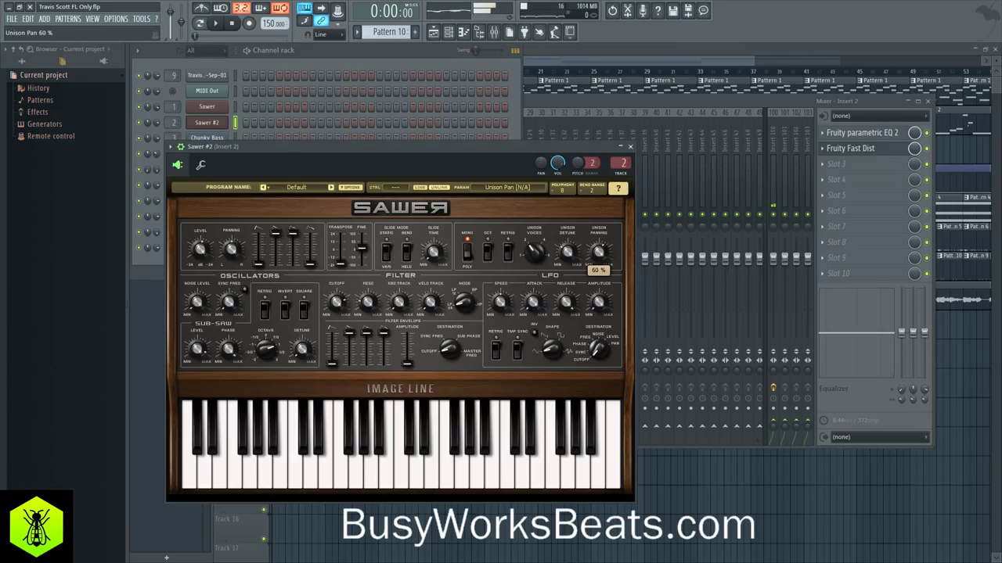
pyautogui.moveTo(598, 252); pyautogui.dragTo(599, 258)
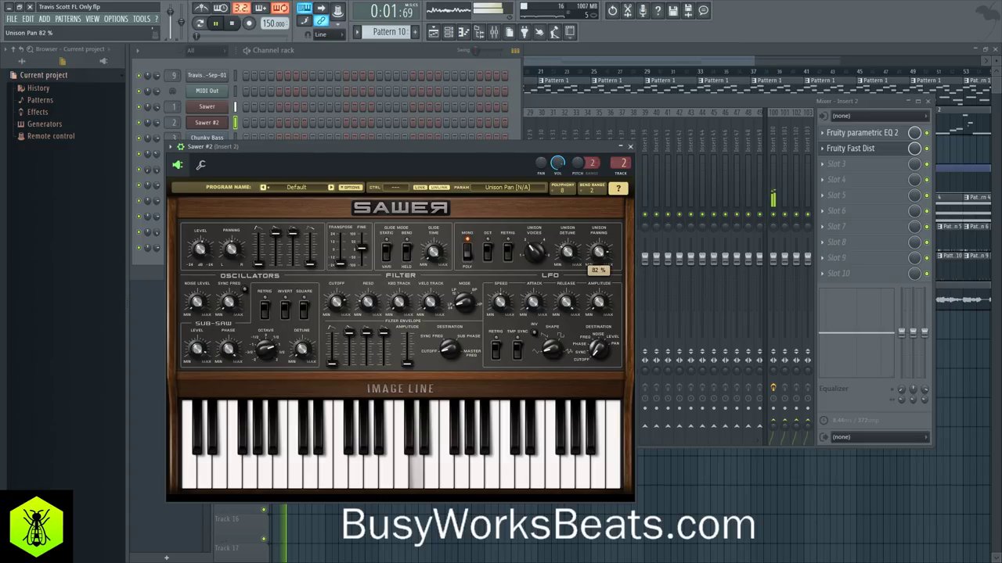
pyautogui.click(631, 148)
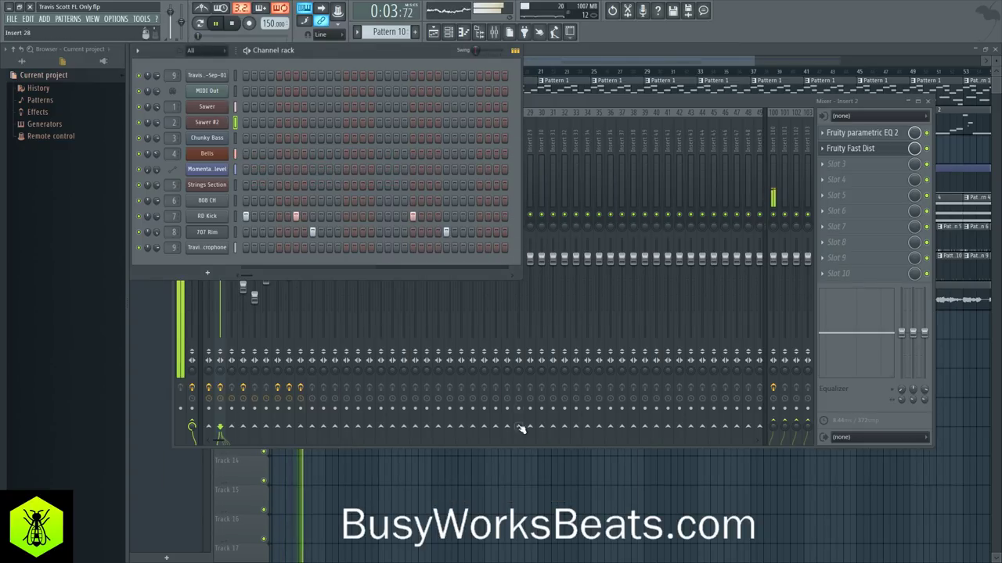
# Lower the Sawer #2 volume fader on mixer insert 2 slightly while the song plays.
pyautogui.press('F5')
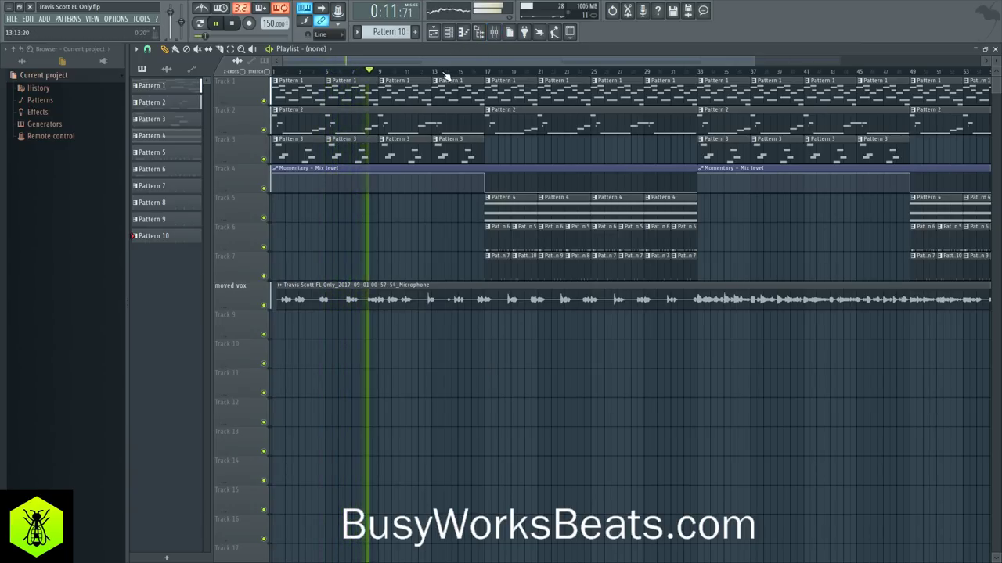
pyautogui.scroll(-3, 446, 72)
pyautogui.press('F9')
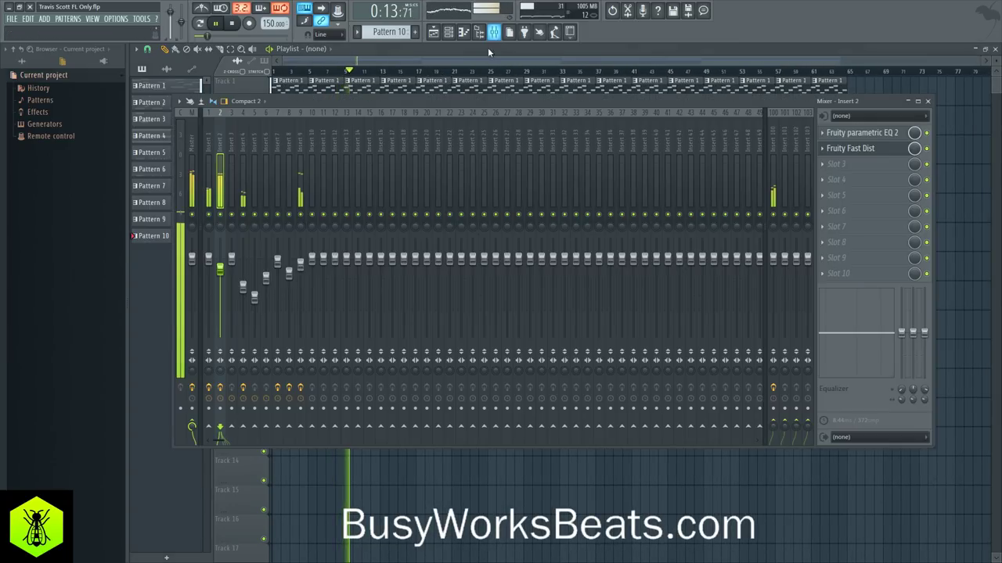
pyautogui.click(212, 151)
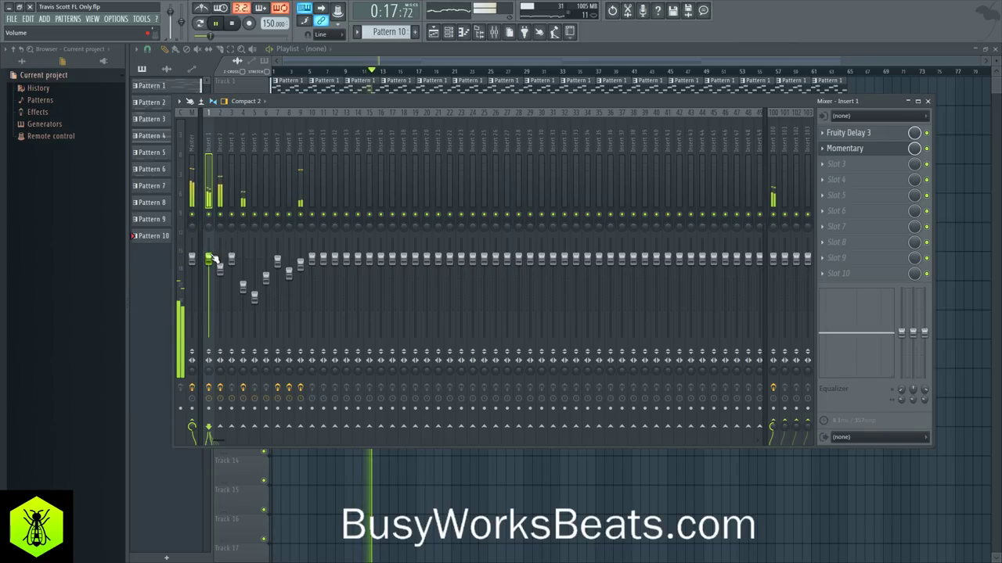
pyautogui.press('F6')
pyautogui.moveTo(157, 108); pyautogui.dragTo(157, 98)
pyautogui.click(543, 97)
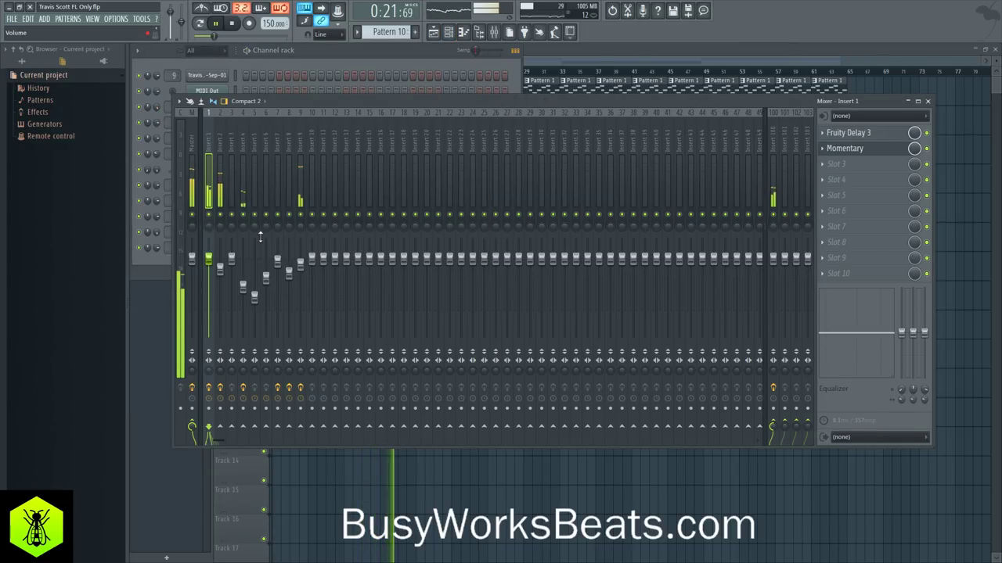
pyautogui.moveTo(208, 257); pyautogui.dragTo(220, 274)
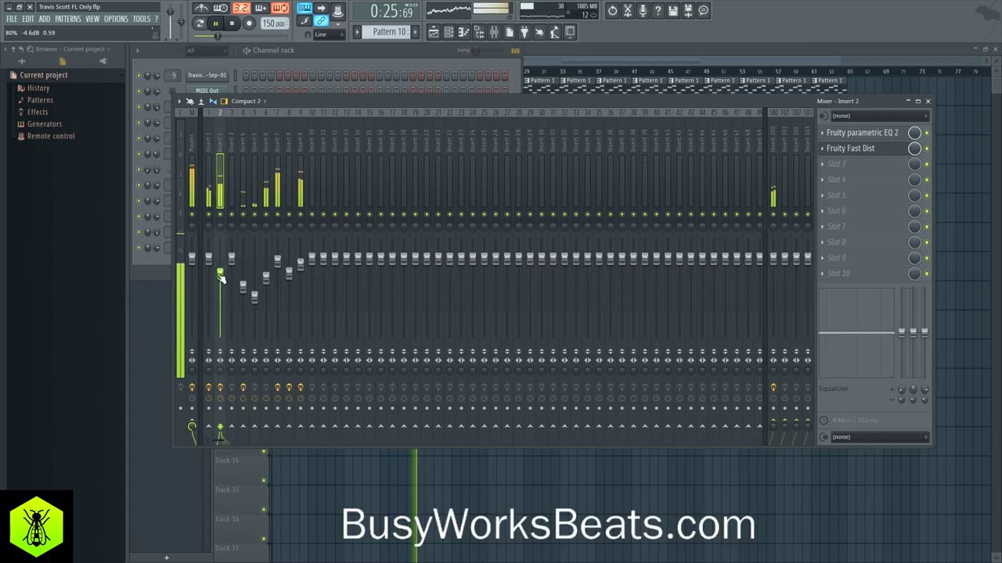
pyautogui.moveTo(220, 274); pyautogui.dragTo(221, 277)
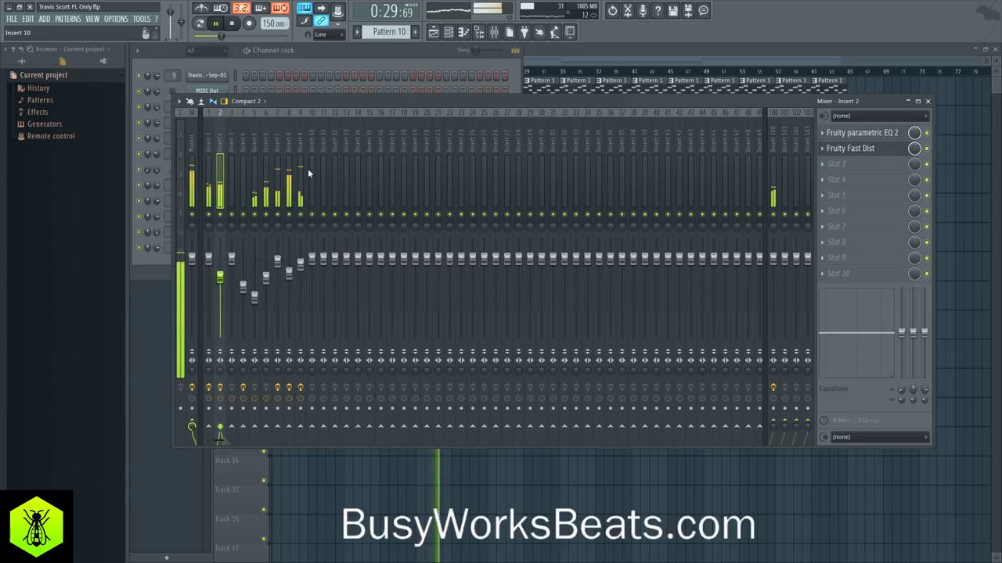
# Select mixer insert 7 and check it against the channel rack as the RD Kick's track.
pyautogui.click(278, 151)
pyautogui.click(307, 56)
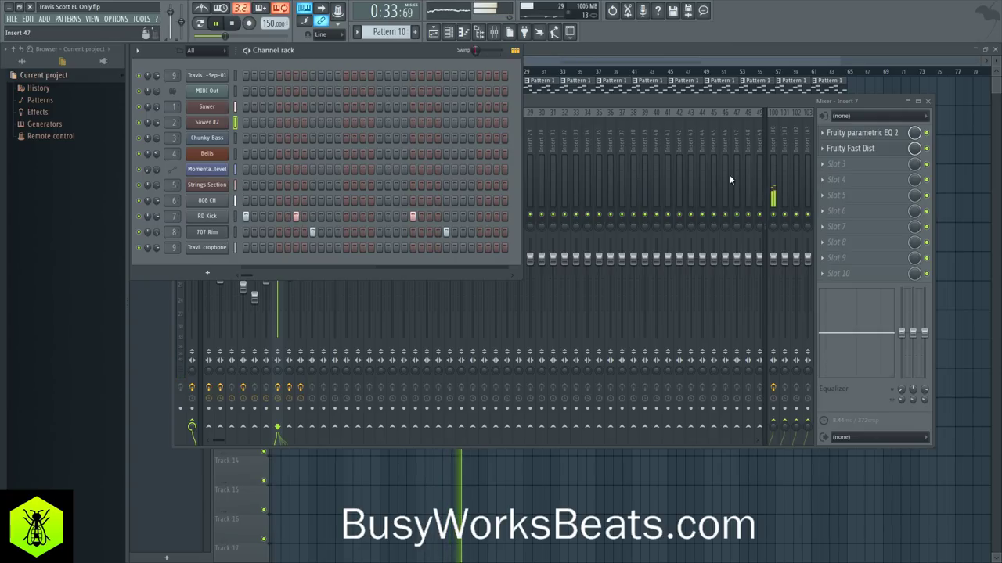
pyautogui.click(666, 100)
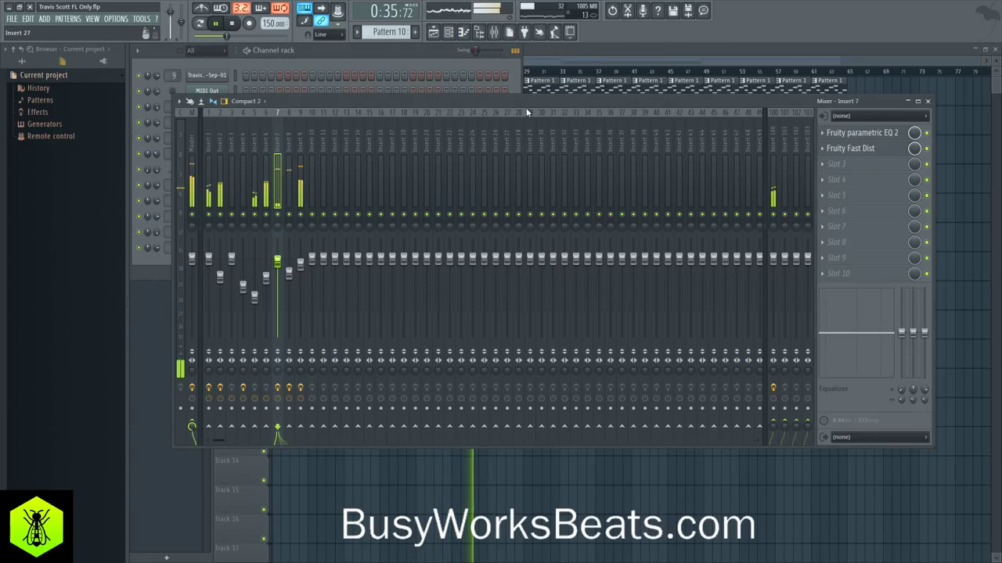
pyautogui.click(347, 52)
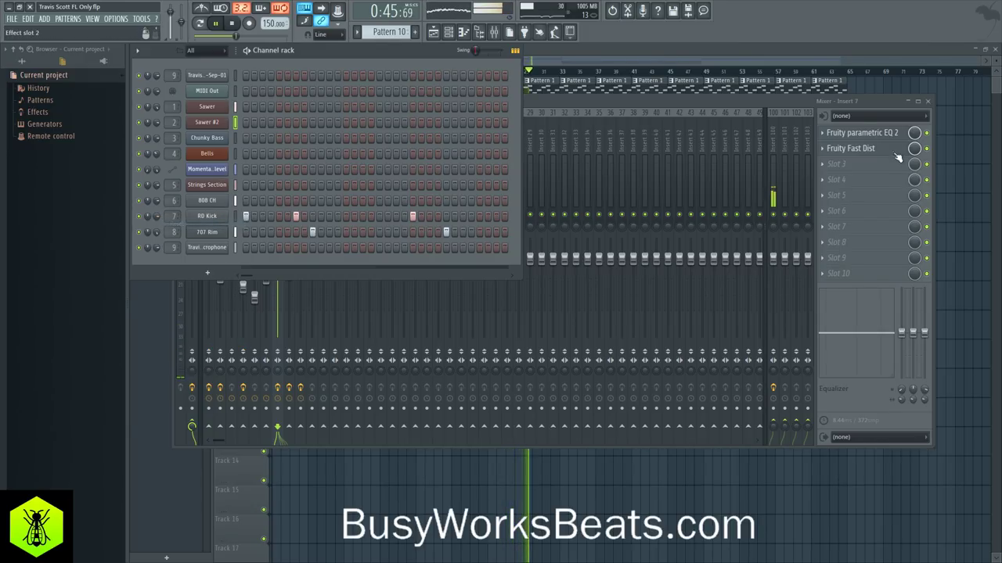
# Try placing Fruity parametric EQ 2 after Fruity Fast Dist on insert 7, and restore the effect order.
pyautogui.click(865, 135)
pyautogui.moveTo(864, 138); pyautogui.dragTo(864, 152)
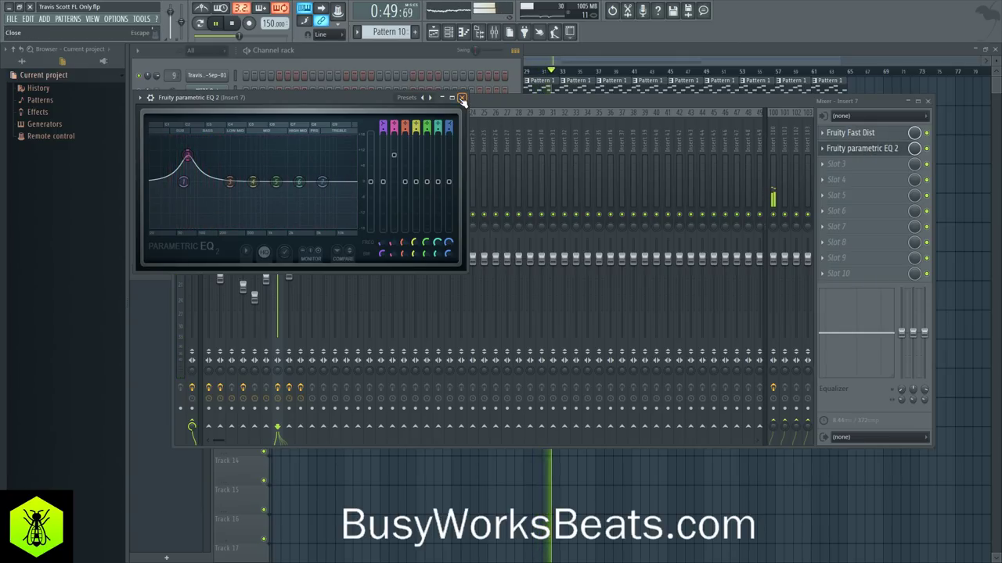
pyautogui.moveTo(861, 149); pyautogui.dragTo(855, 134)
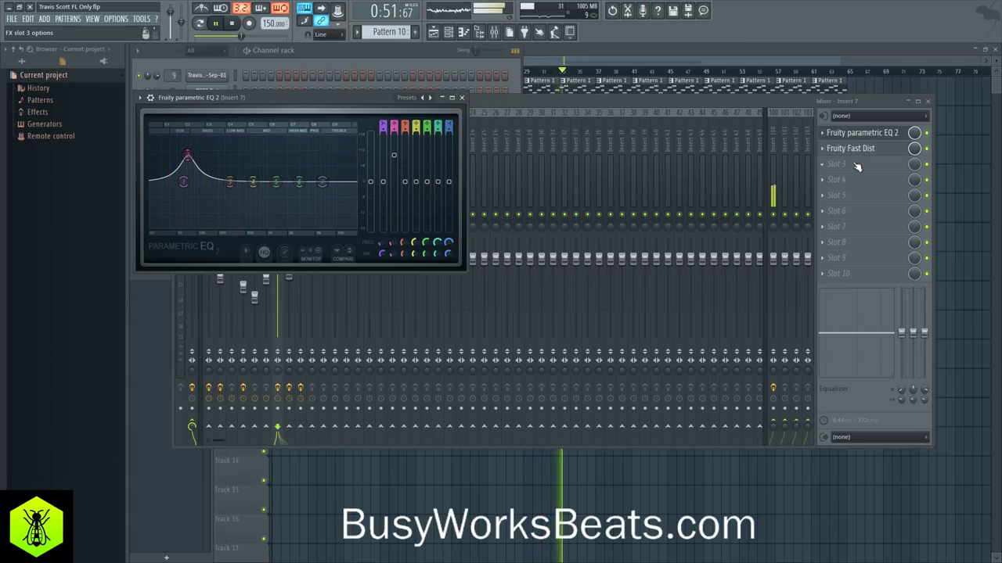
# Add a second Fruity parametric EQ 2 in slot 3 of insert 7, boost band 2 slightly, and close the plugin.
pyautogui.click(857, 166)
pyautogui.click(332, 218)
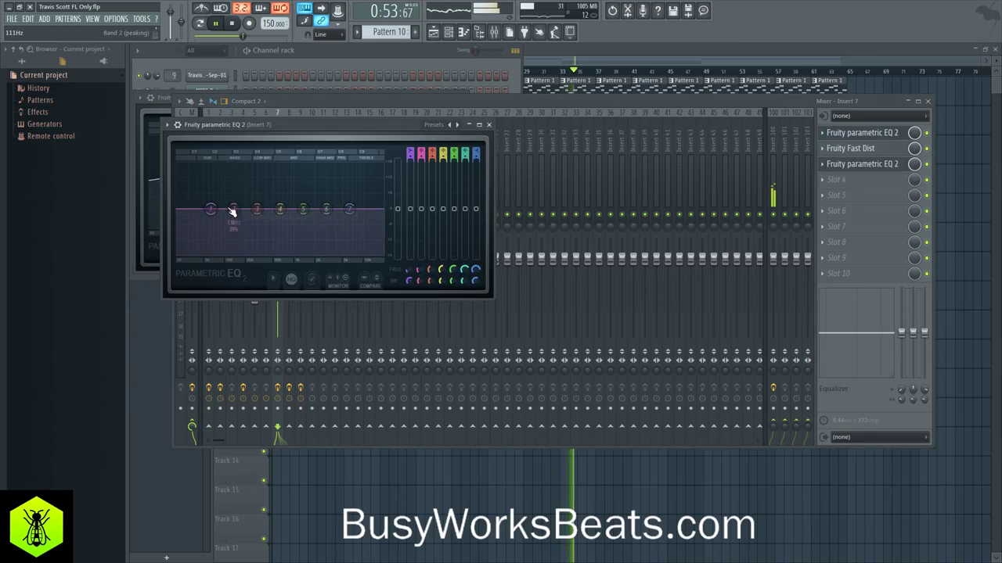
pyautogui.moveTo(235, 210); pyautogui.dragTo(236, 203)
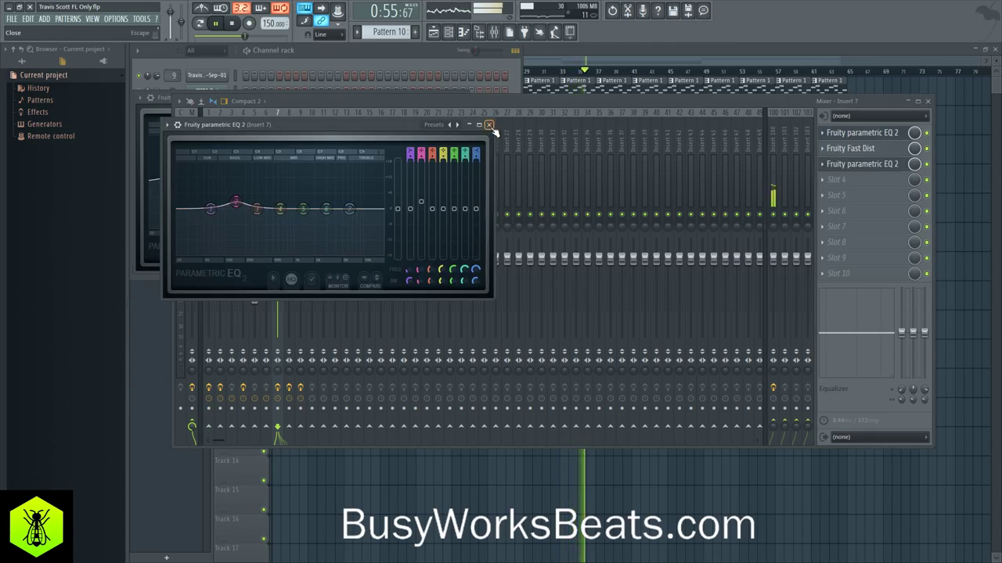
pyautogui.click(489, 125)
# Return to the playlist, stop playback, and save the project.
pyautogui.press('F9')
pyautogui.press('space')
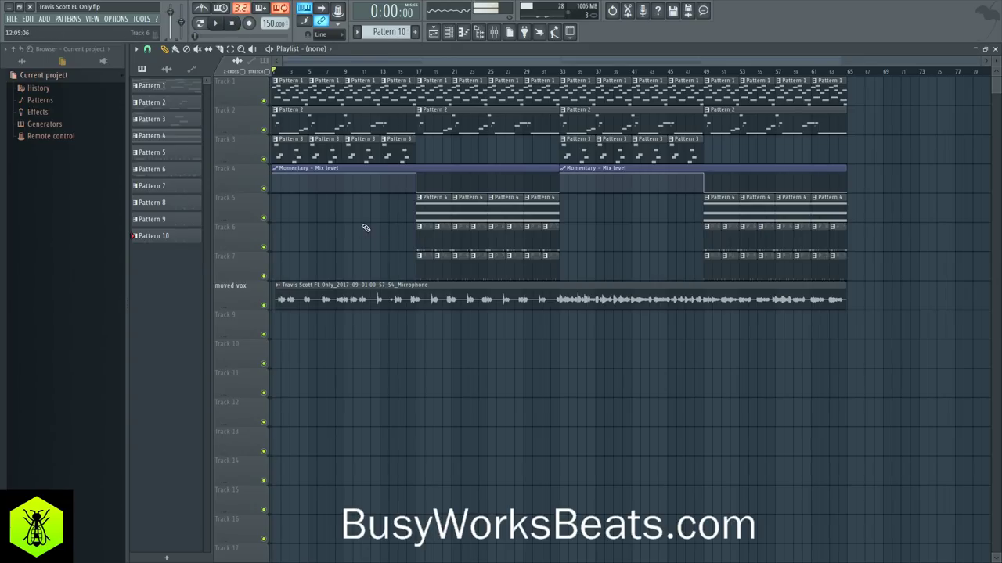
pyautogui.hotkey('ctrl', 's')
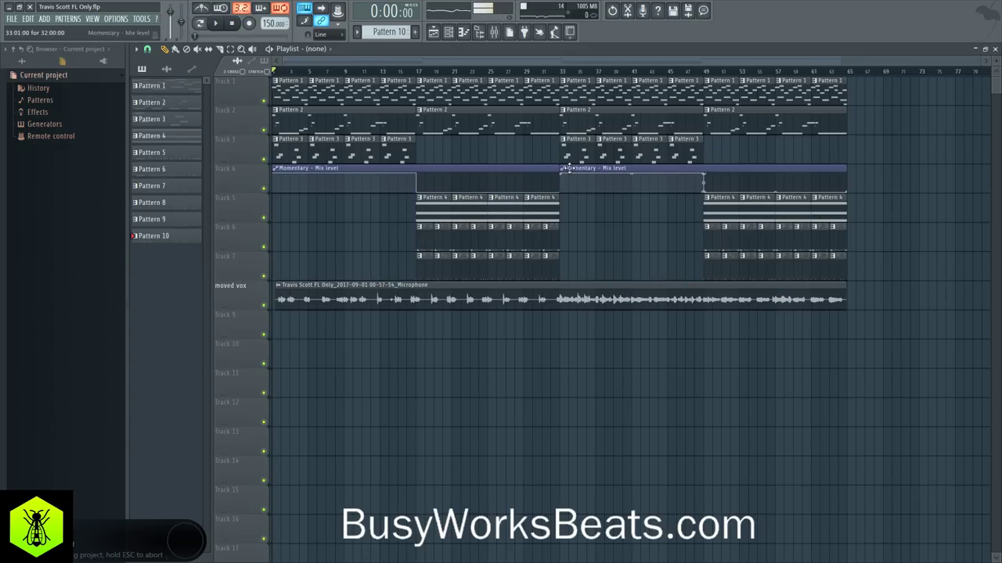
# Try adding extra points near the start of the Momentary mix level automation clips, and undo them.
pyautogui.moveTo(562, 191); pyautogui.dragTo(565, 197)
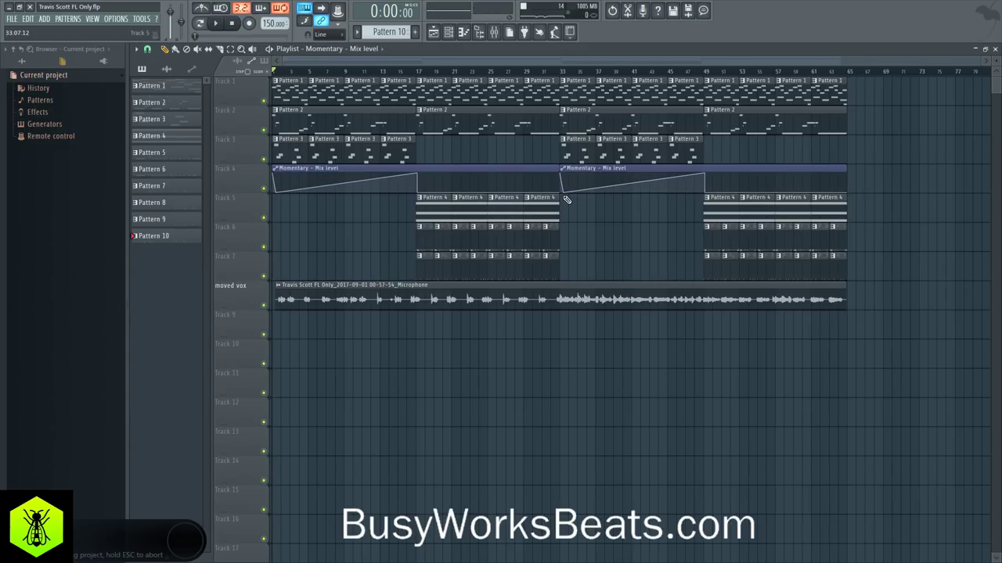
pyautogui.hotkey('ctrl', 'z')
pyautogui.moveTo(277, 184)
pyautogui.mouseDown()
pyautogui.moveTo(271, 195)
pyautogui.moveTo(285, 177)
pyautogui.mouseUp()
pyautogui.hotkey('ctrl', 'z')
# Set the playlist snap to Bar and add a 100% point at the start of the Momentary mix level automation.
pyautogui.click(147, 50)
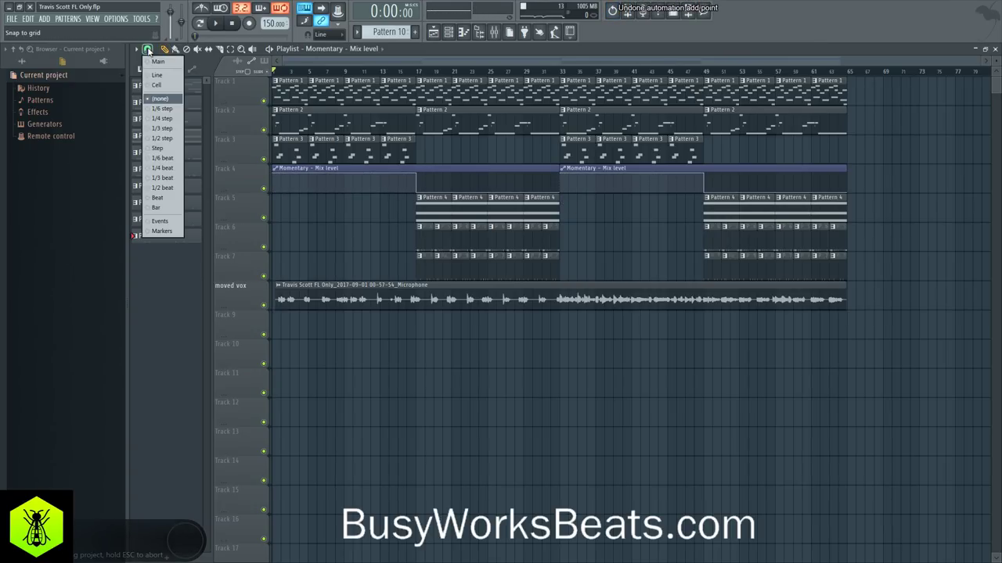
pyautogui.click(158, 208)
pyautogui.moveTo(288, 186); pyautogui.dragTo(288, 158)
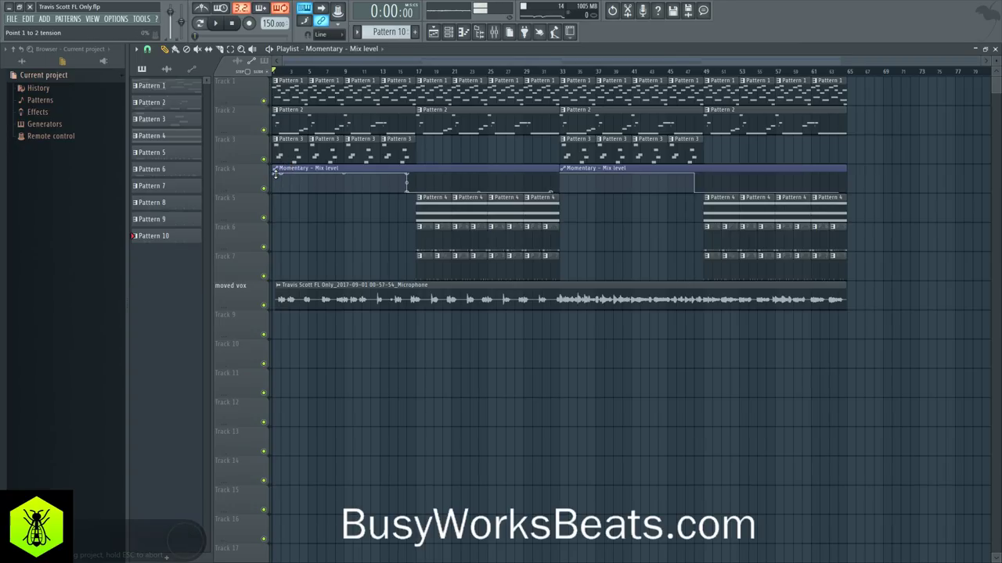
# Play the song from the start and check mixer inserts 9 and 1 during playback.
pyautogui.press('space')
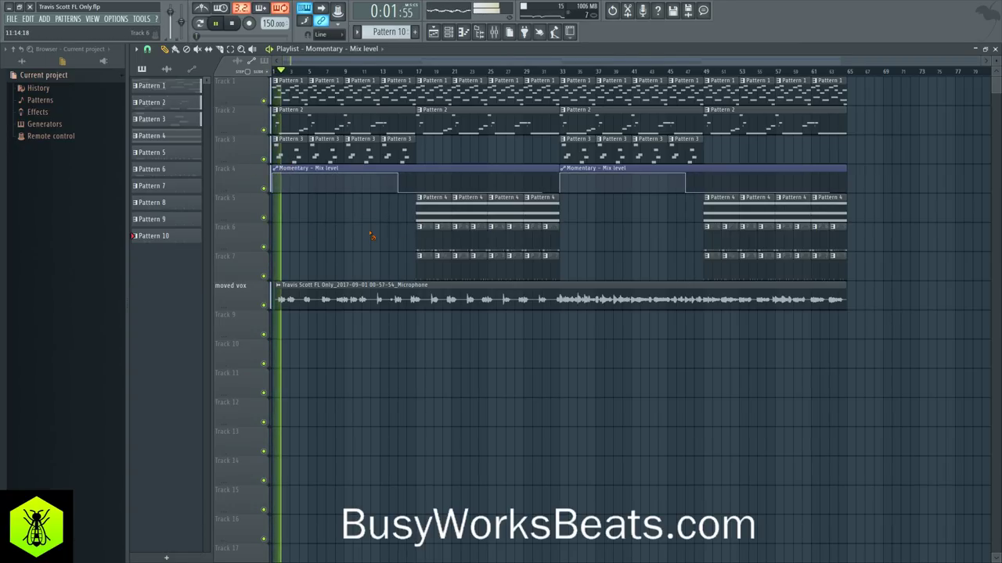
pyautogui.click(495, 34)
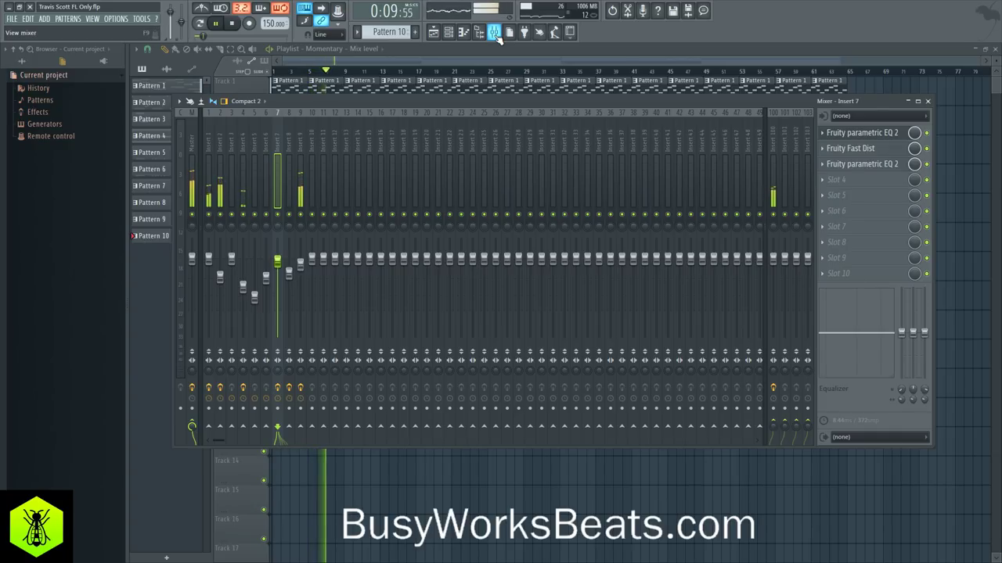
pyautogui.click(301, 142)
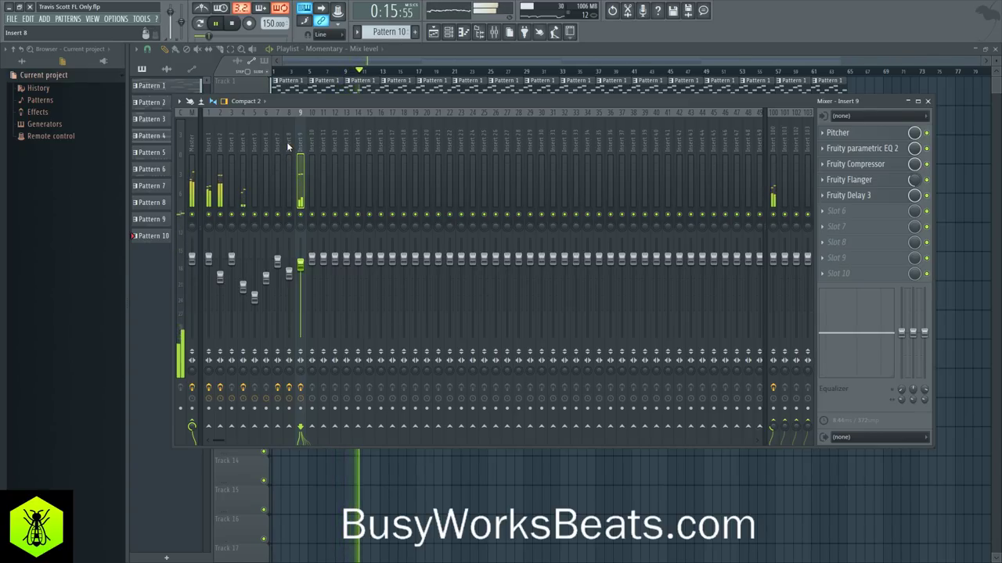
pyautogui.click(209, 140)
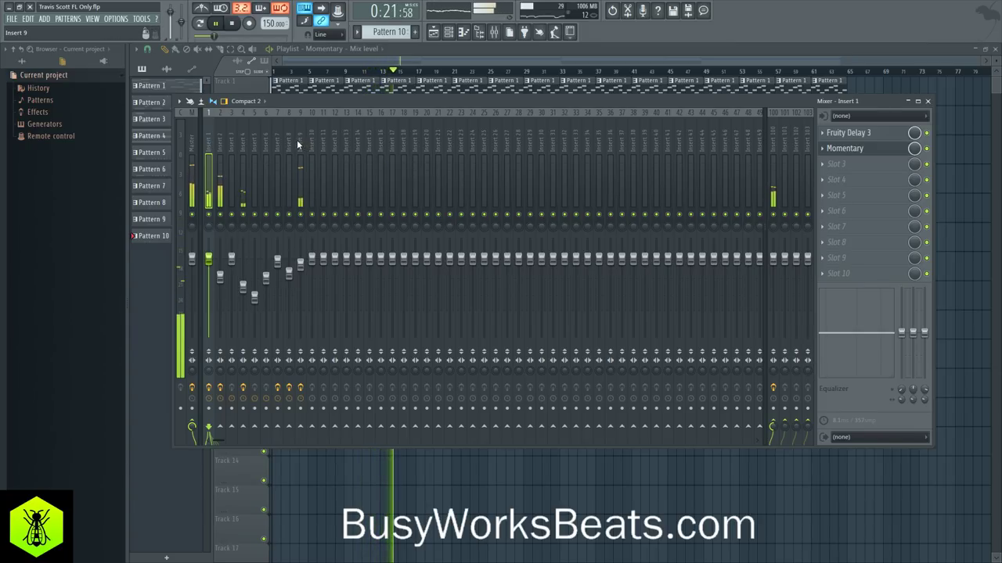
# Move the drop in the Momentary mix level automation to bar 17, and stop playback.
pyautogui.rightClick(428, 466)
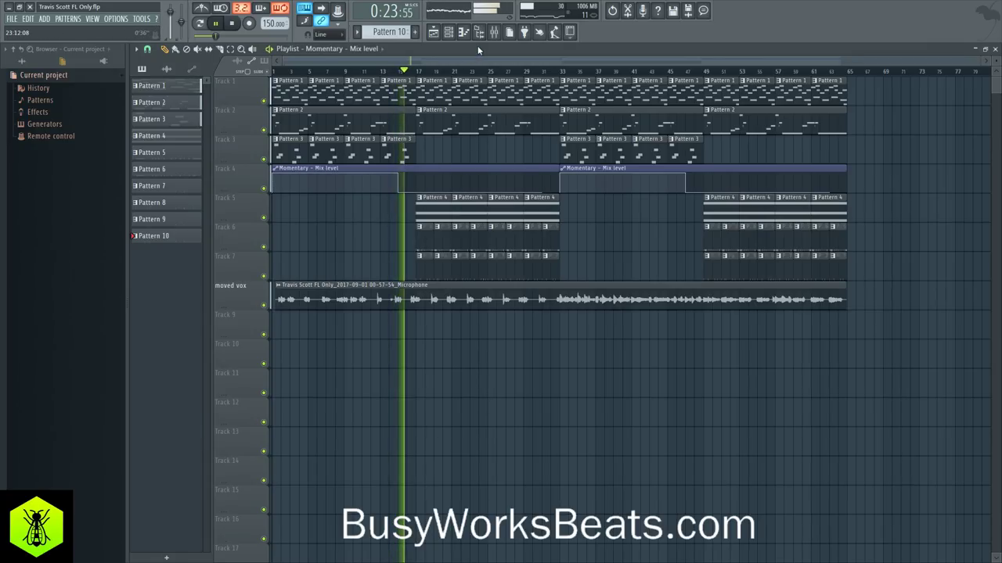
pyautogui.moveTo(398, 175); pyautogui.dragTo(414, 171)
pyautogui.press('space')
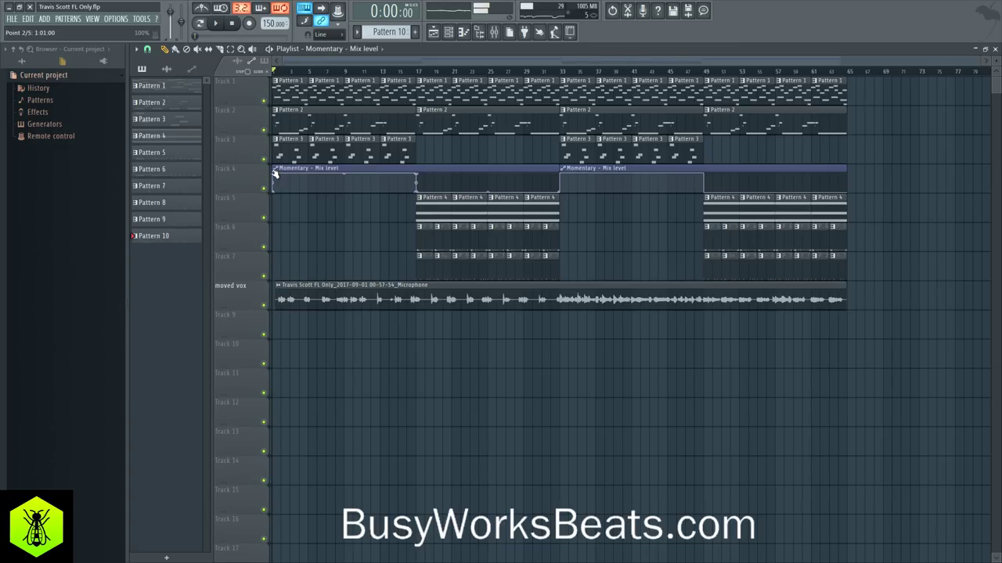
# Audition percussion samples from the Packs drum library over the playing song, including 707 Tamb, 808 Conga, 808 Cowbell, 909 Clap and 909 Clav.
pyautogui.press('space')
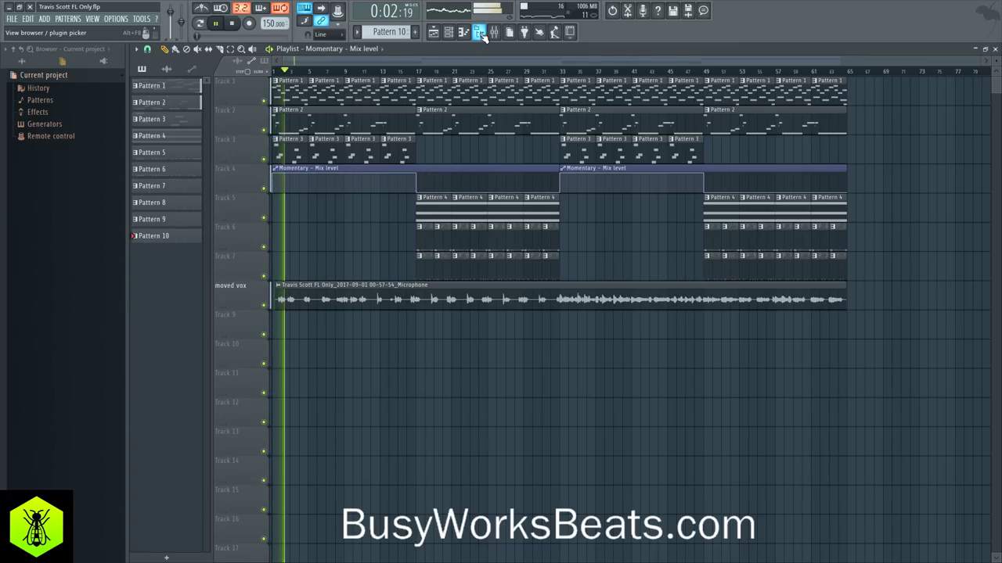
pyautogui.click(29, 63)
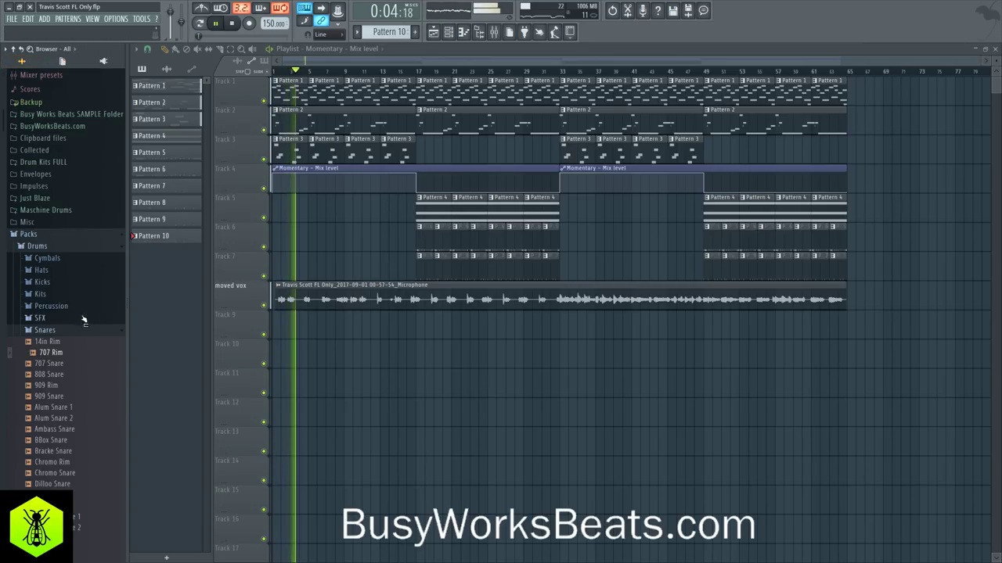
pyautogui.click(63, 330)
pyautogui.click(61, 306)
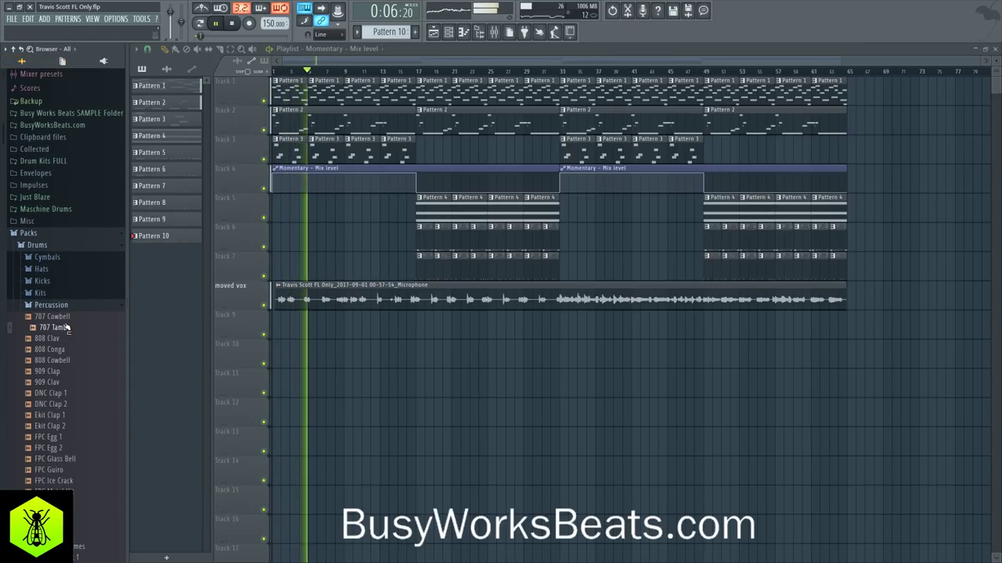
pyautogui.click(63, 329)
pyautogui.click(66, 350)
pyautogui.click(67, 362)
pyautogui.click(72, 382)
pyautogui.click(69, 373)
pyautogui.click(68, 383)
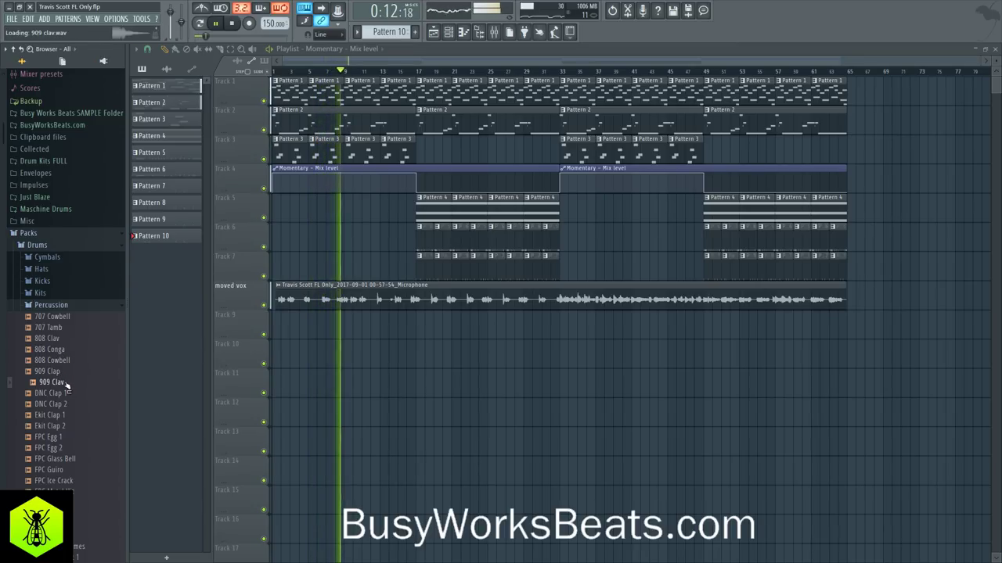
# Load the 909 Clav sample into its own channel and show it in the channel rack with Pattern 11 selected.
pyautogui.rightClick(67, 383)
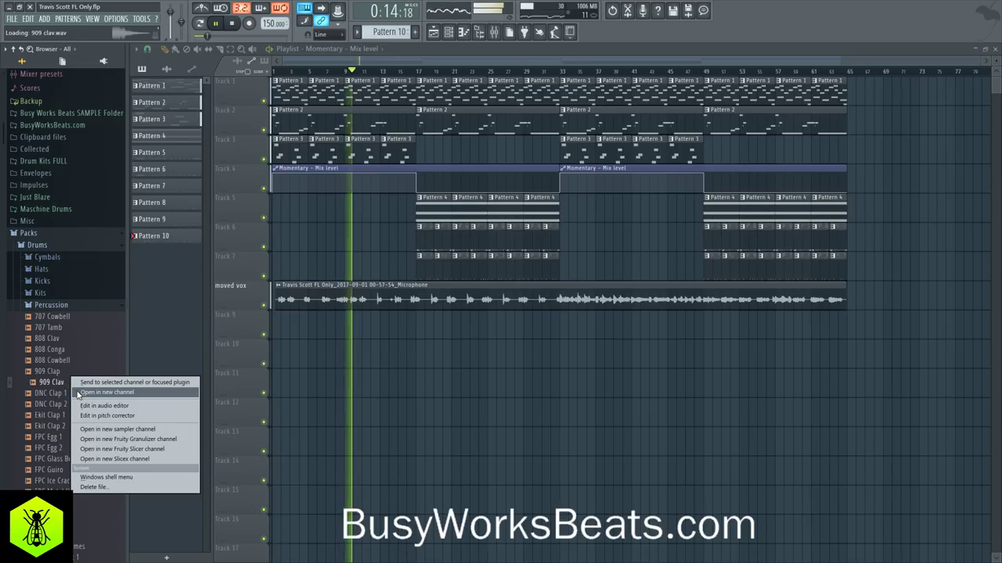
pyautogui.click(78, 385)
pyautogui.click(448, 32)
pyautogui.scroll(-1, 395, 34)
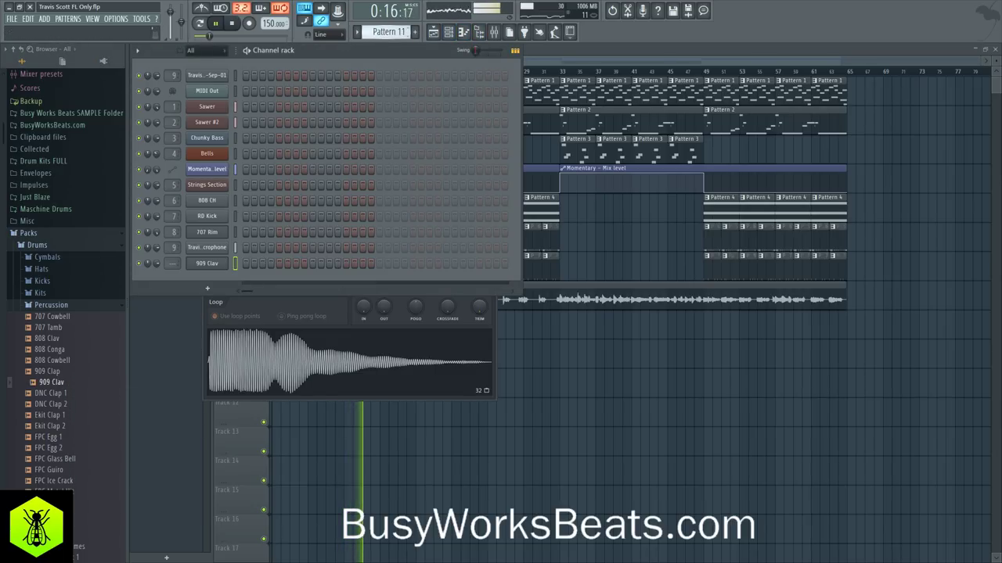
# Program 909 Clav hits on steps 1, 7, 17 and 23 of Pattern 11, and set the channel's pitch to -200 cents.
pyautogui.press('space')
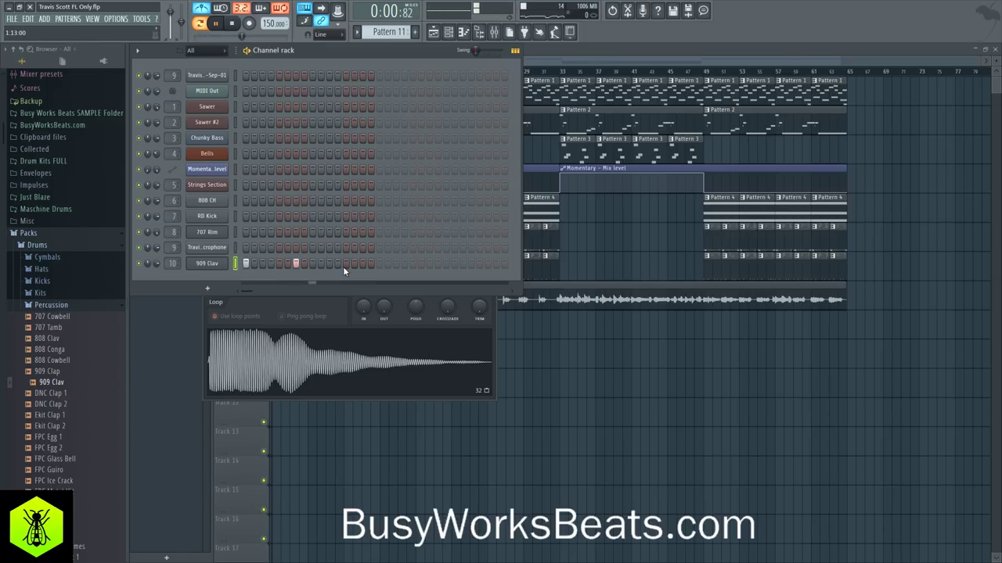
pyautogui.click(379, 264)
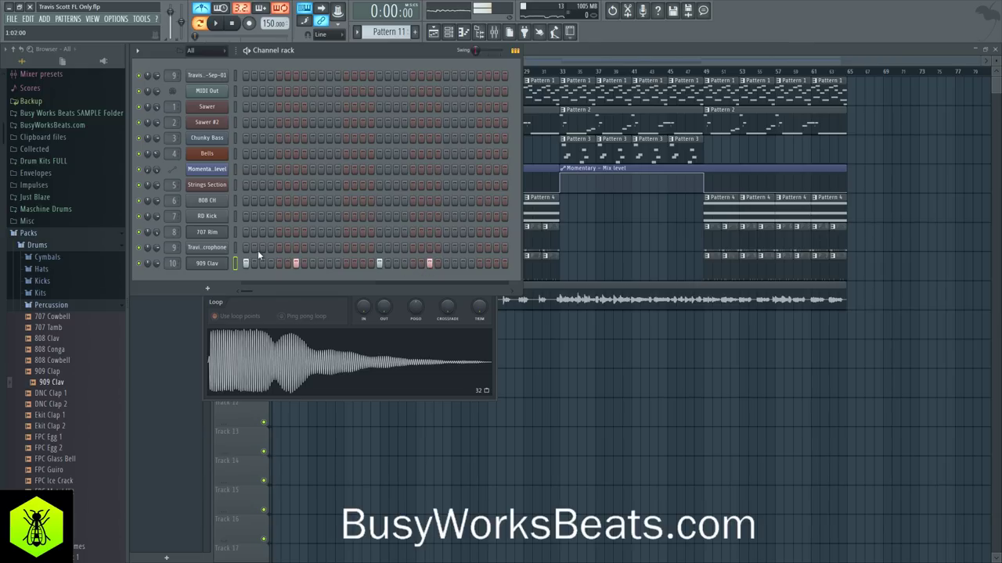
pyautogui.click(219, 266)
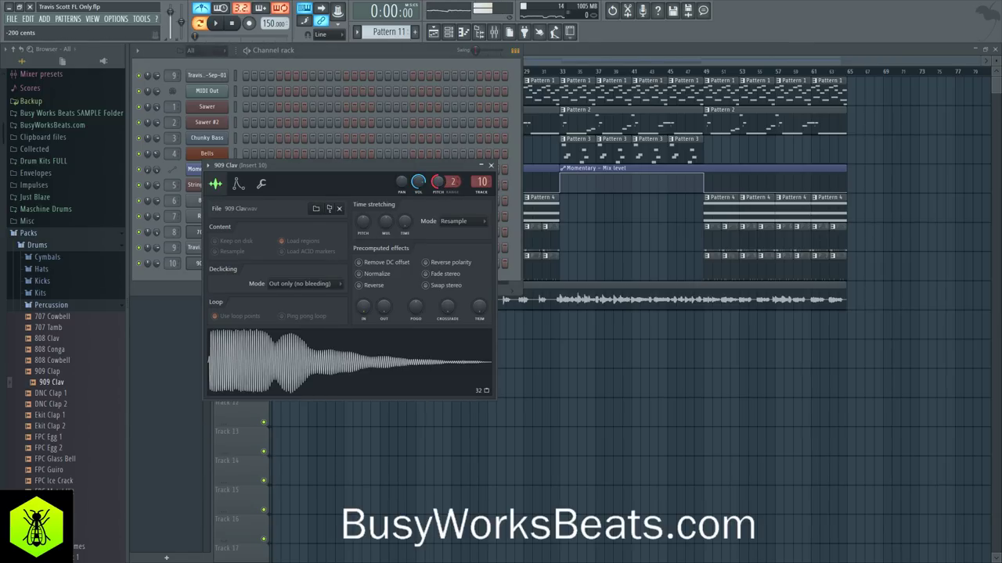
# Place Pattern 11 on playlist track 9 at bar 33 and play the song from there.
pyautogui.click(590, 390)
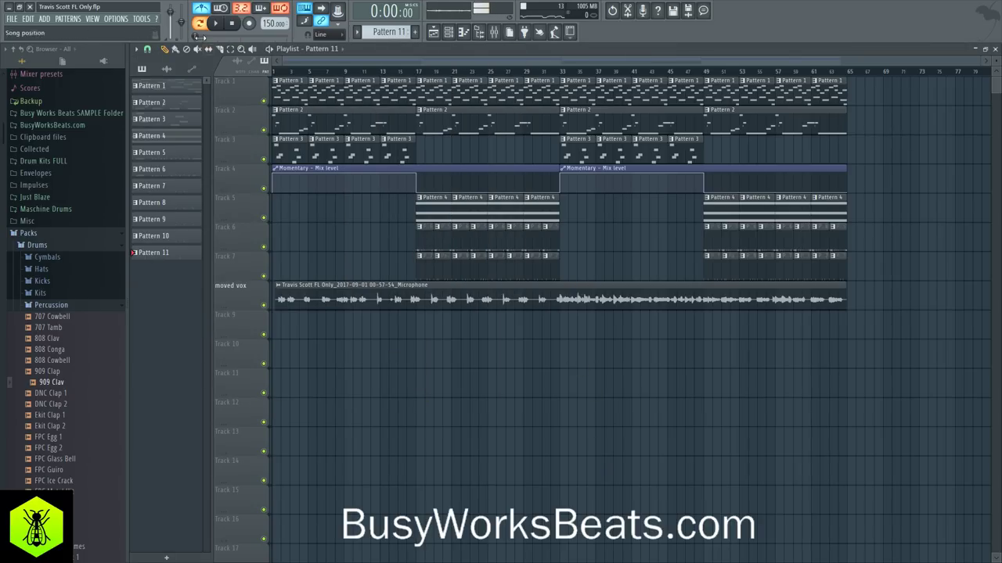
pyautogui.click(151, 51)
pyautogui.click(560, 71)
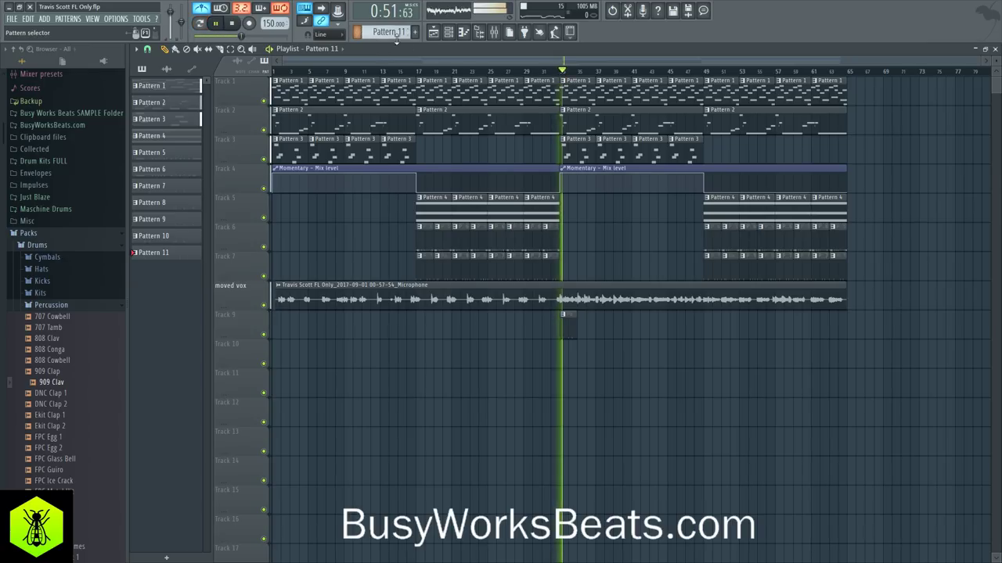
# Set the 909 Clav sampler's root note to C6 and play the percussion part with the song.
pyautogui.click(448, 32)
pyautogui.press('space')
pyautogui.click(229, 263)
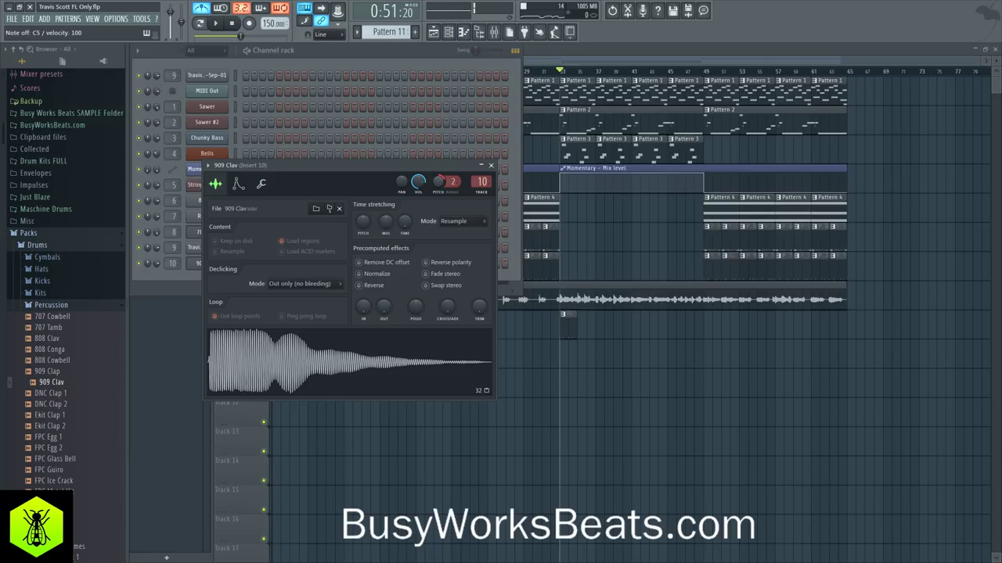
pyautogui.click(491, 165)
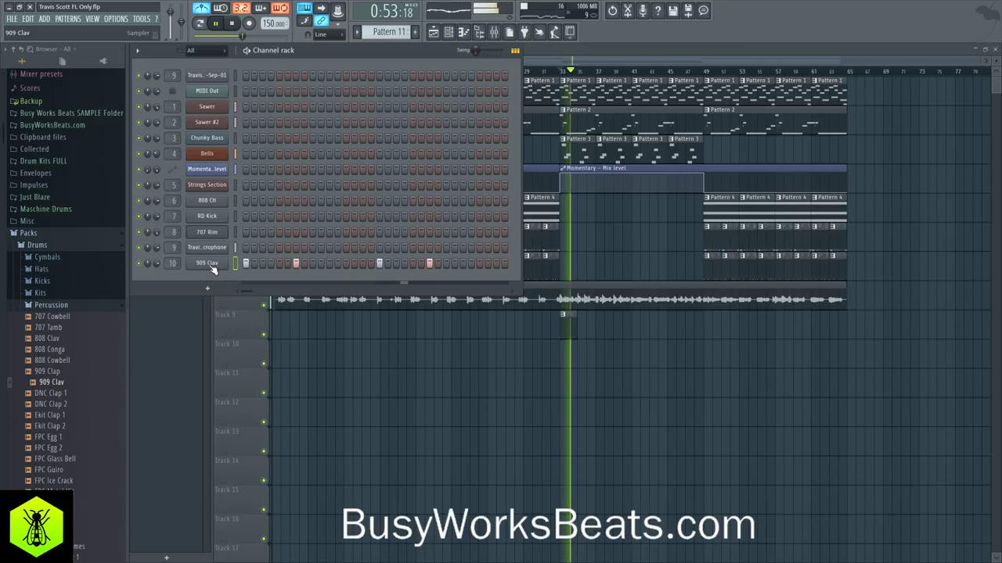
pyautogui.press('space')
pyautogui.click(211, 264)
pyautogui.click(239, 186)
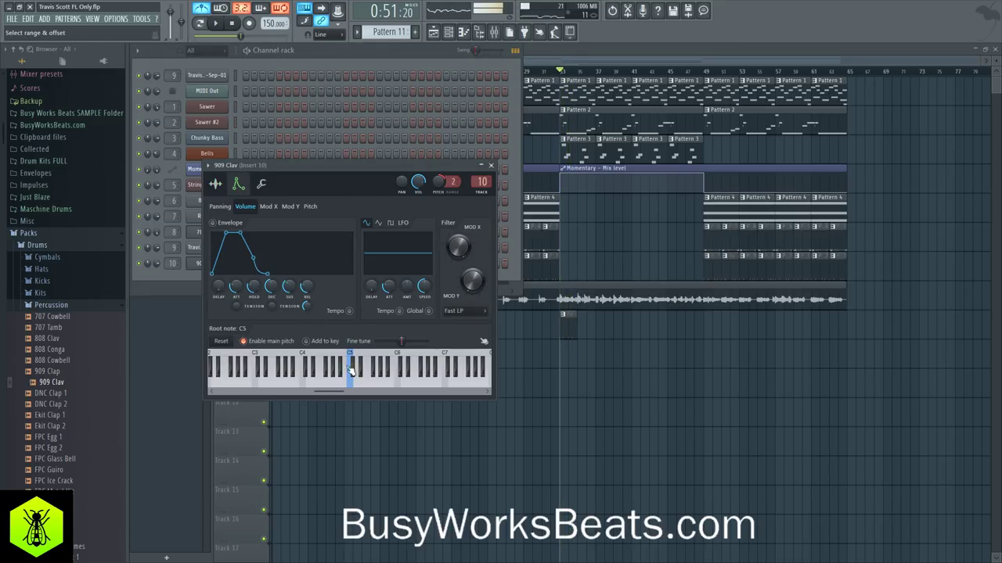
pyautogui.press('space')
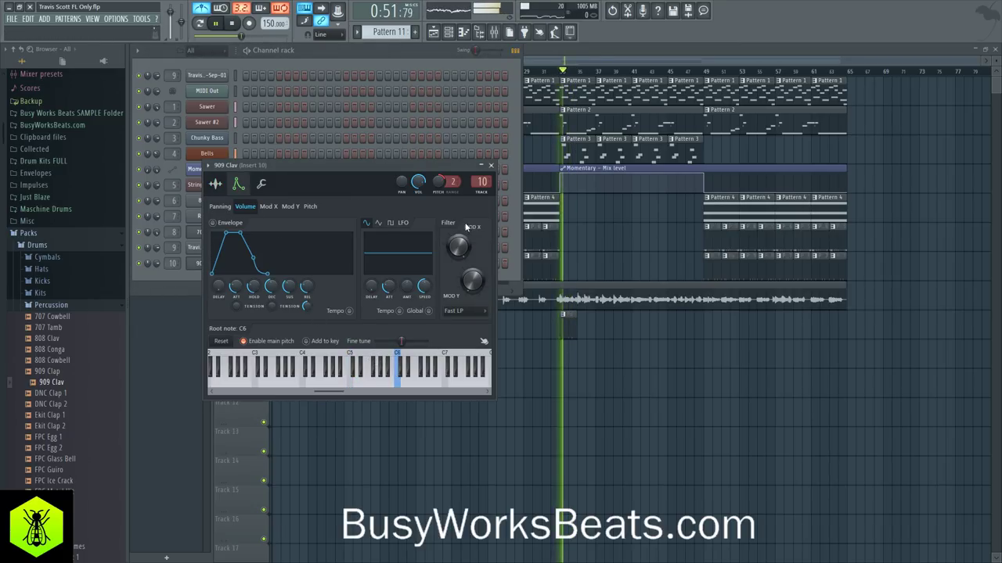
pyautogui.click(491, 165)
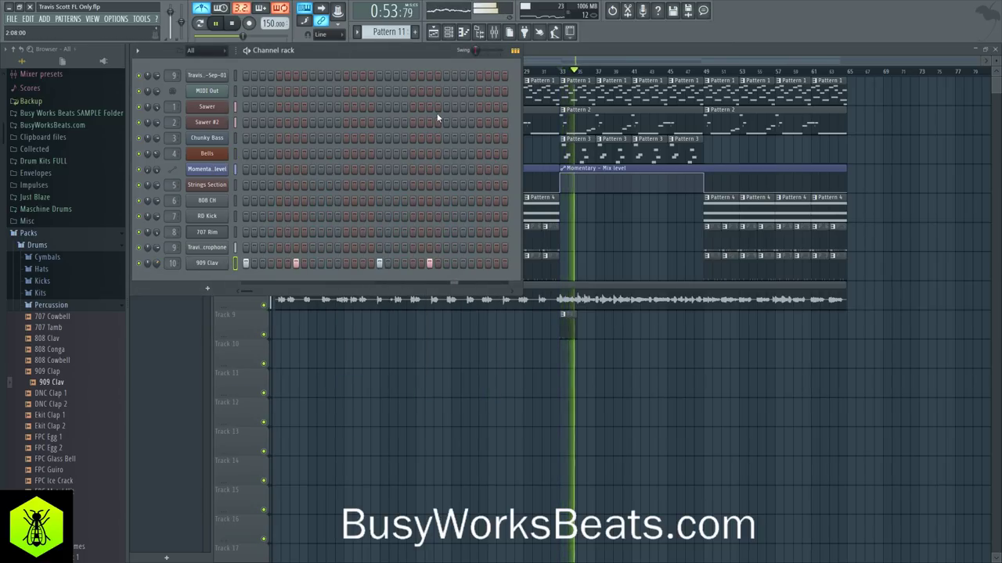
# Turn off the metronome and lower the mixer fader of Insert 9 to about -2.2 dB during playback.
pyautogui.press('F9')
pyautogui.press('space')
pyautogui.press('space')
pyautogui.click(202, 8)
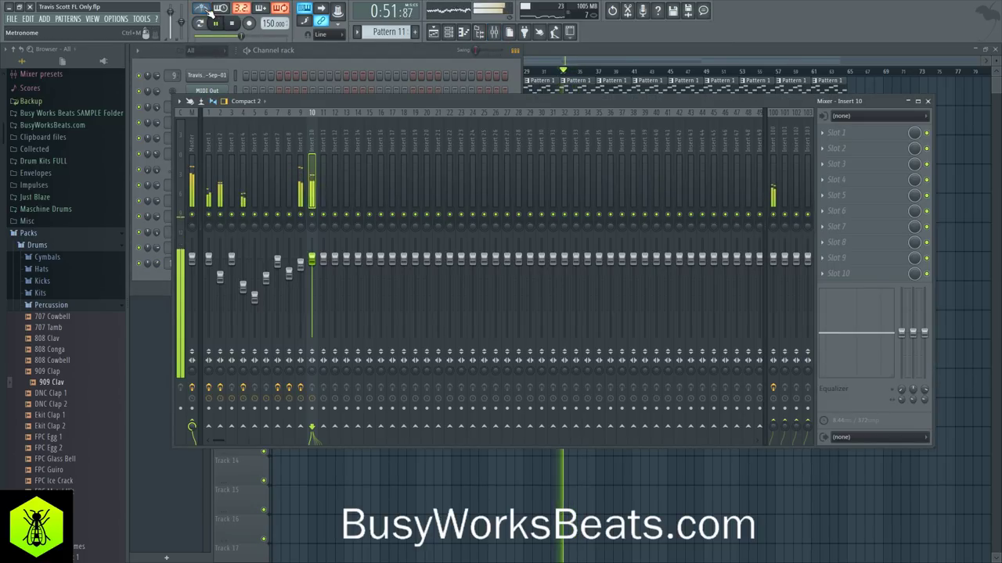
pyautogui.moveTo(301, 264); pyautogui.dragTo(301, 266)
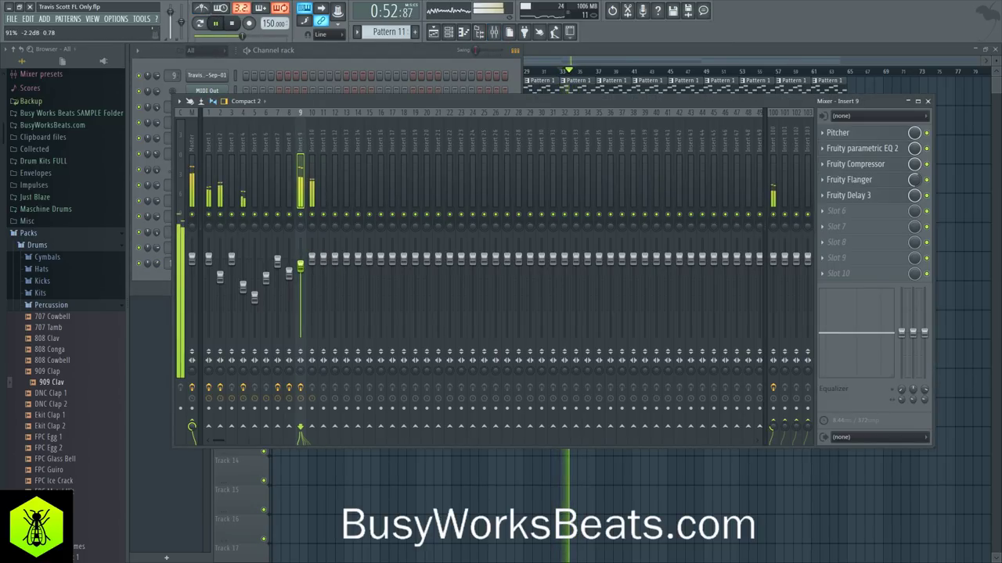
# Set the wet output of Fruity Delay 3 on Insert 9 to 20% and return to the playlist.
pyautogui.click(877, 196)
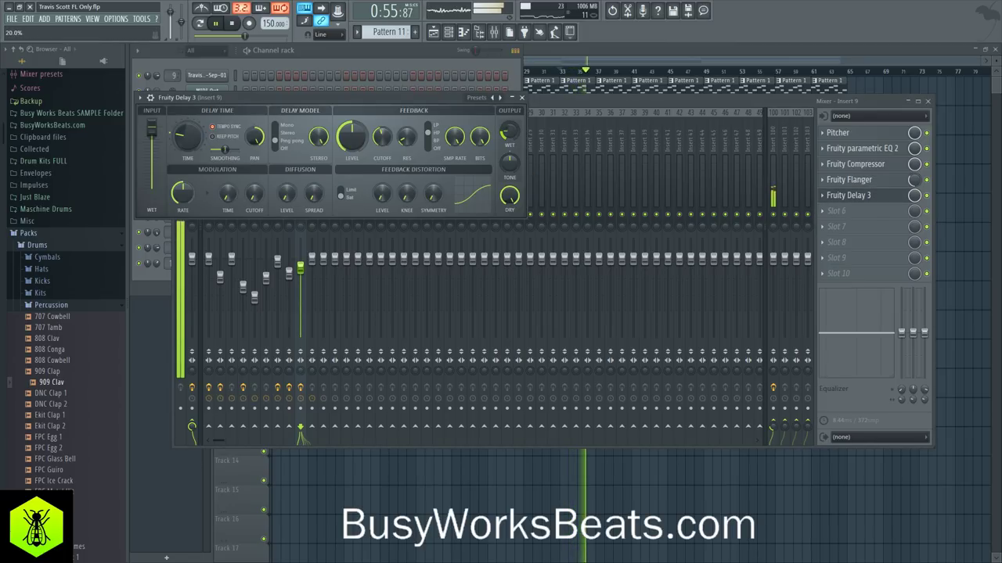
pyautogui.click(522, 98)
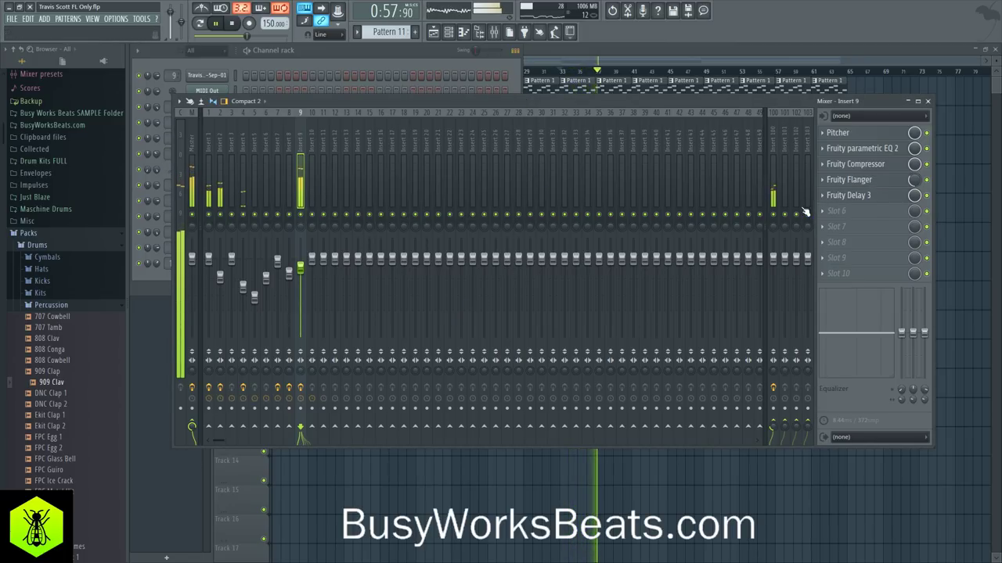
pyautogui.click(943, 198)
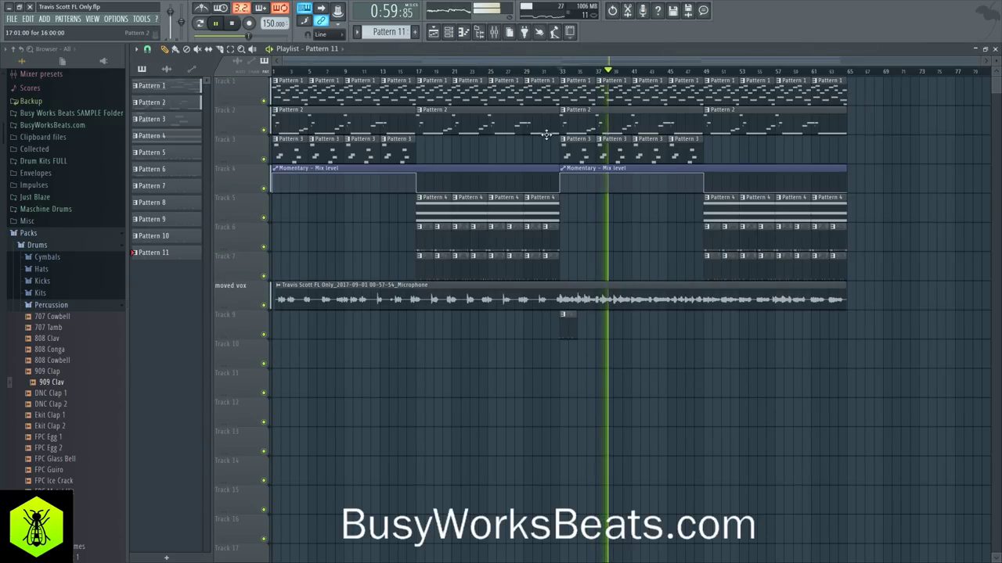
# Lower the Insert 9 fader further while the song plays, and replay the song from the start to check the balance.
pyautogui.click(494, 33)
pyautogui.moveTo(300, 266); pyautogui.dragTo(300, 276)
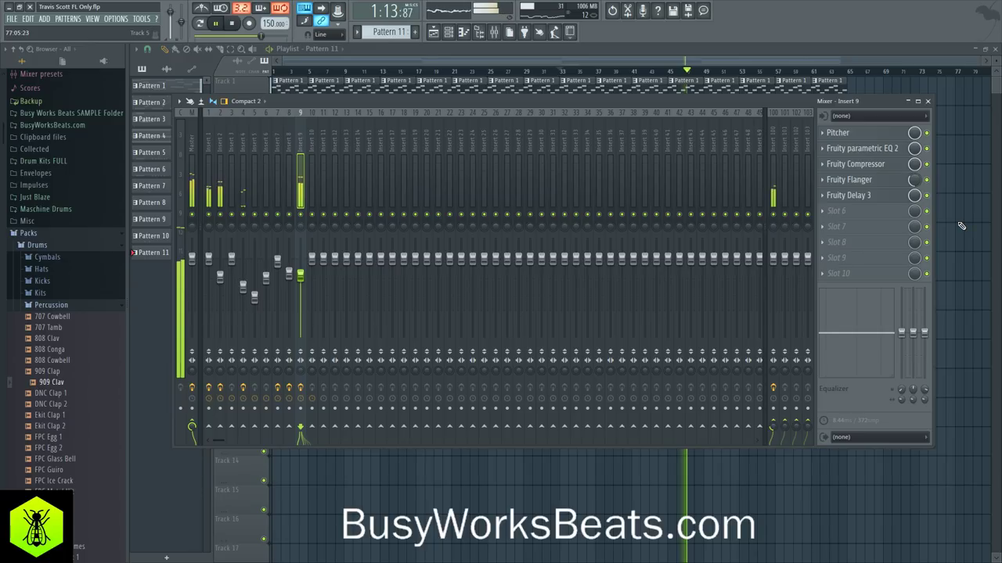
pyautogui.press('space')
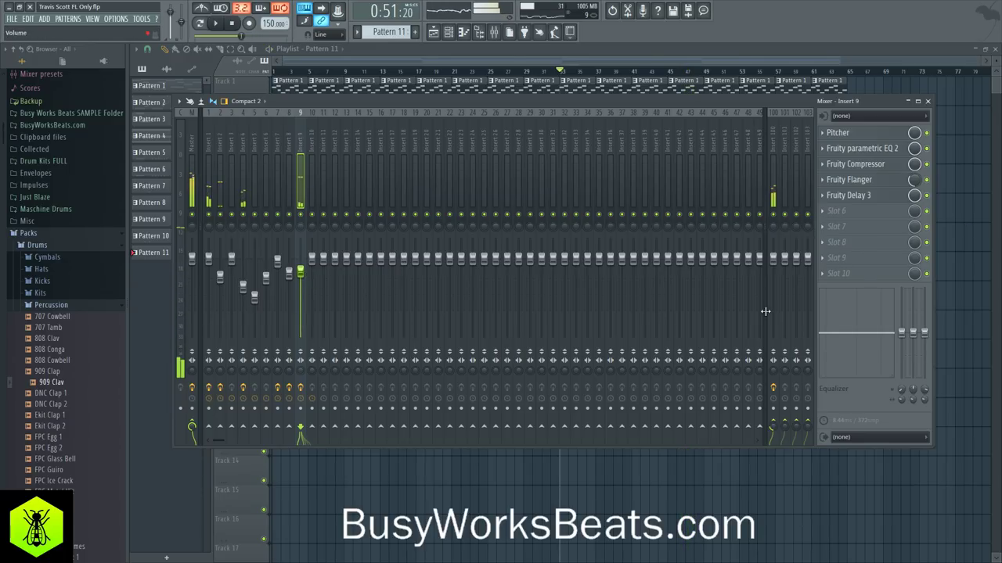
pyautogui.press('F9')
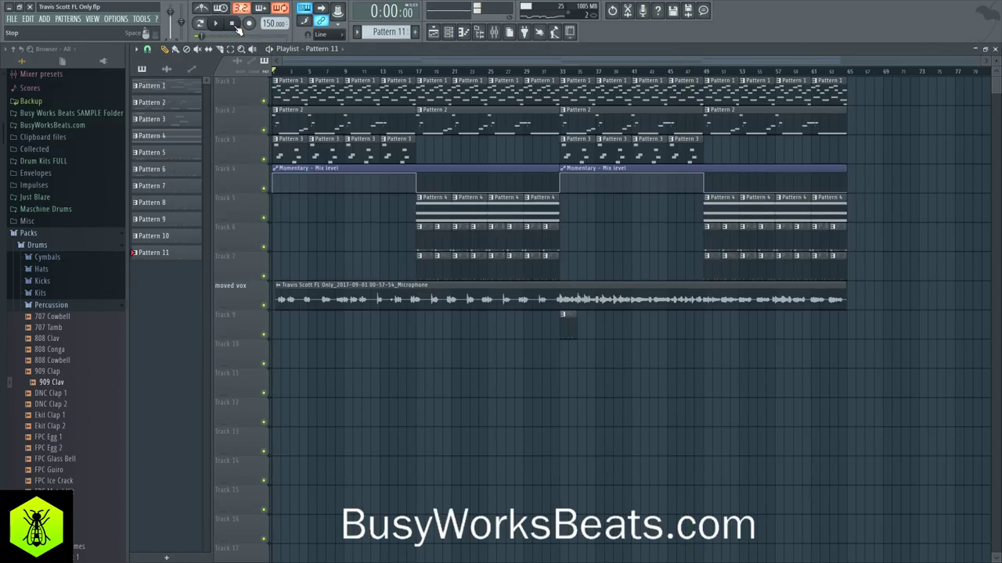
pyautogui.press('space')
pyautogui.click(494, 31)
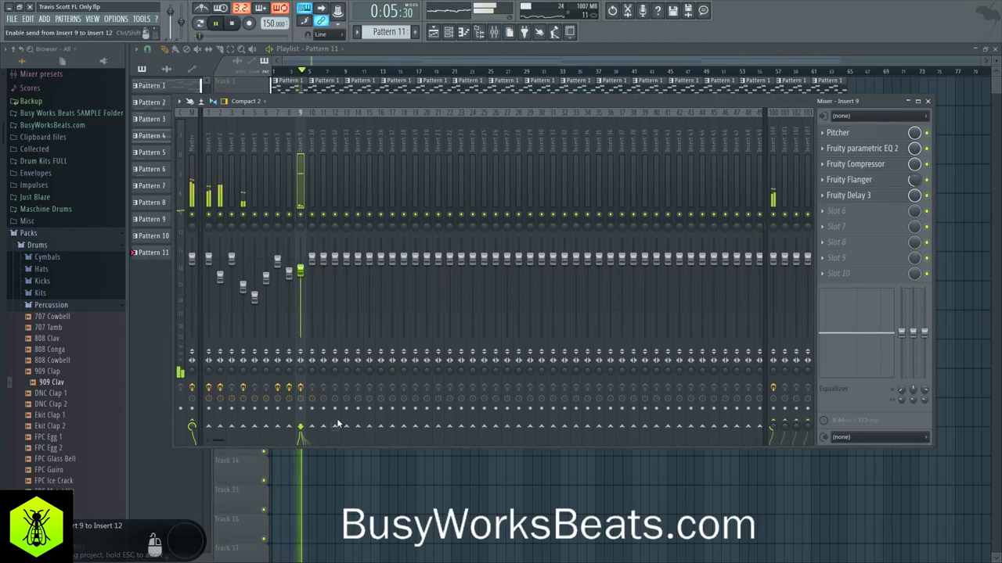
pyautogui.click(349, 489)
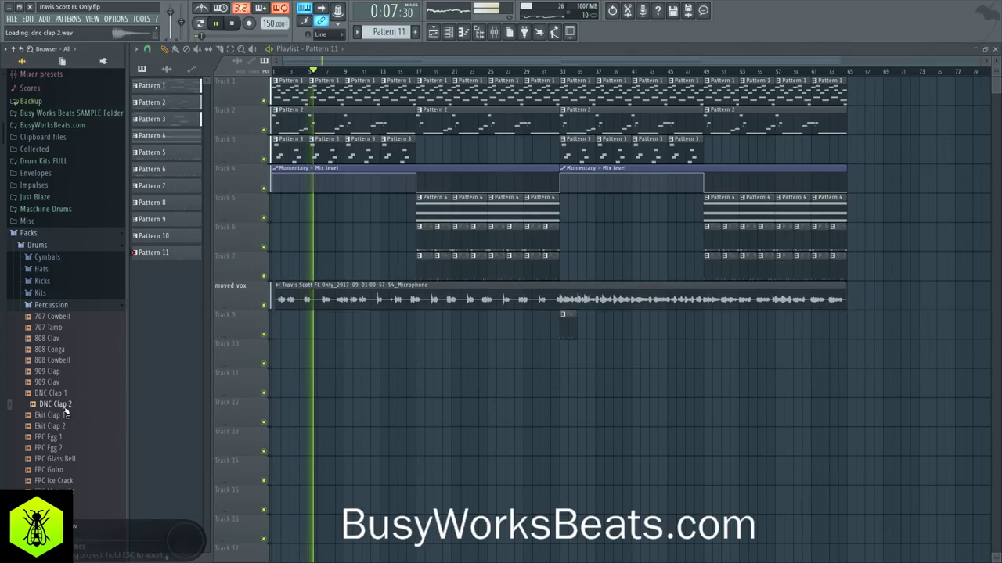
# Audition clap samples in the Percussion pack and load Ekit Clap 2 into a new channel.
pyautogui.scroll(-4, 67, 395)
pyautogui.click(64, 294)
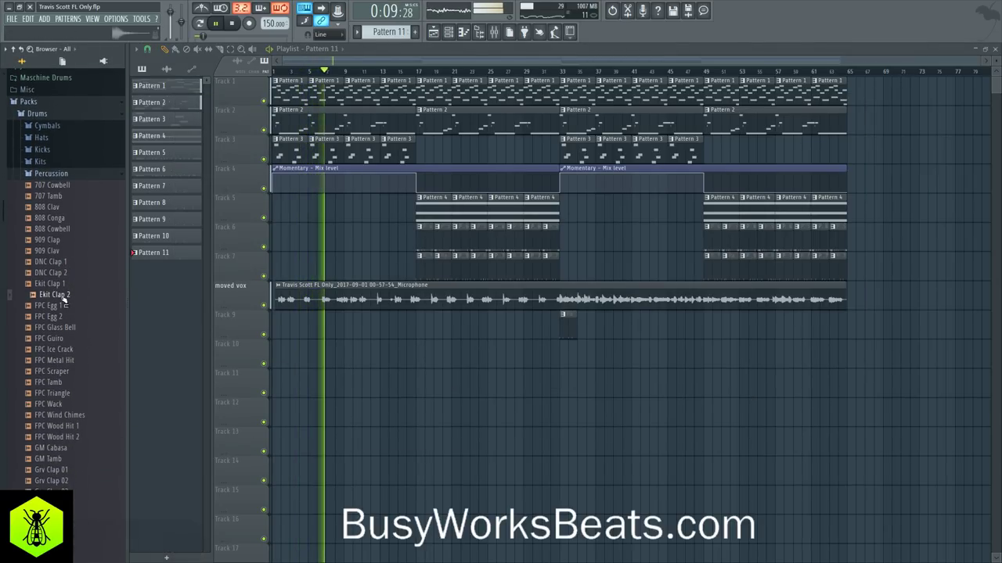
pyautogui.rightClick(64, 297)
pyautogui.click(98, 305)
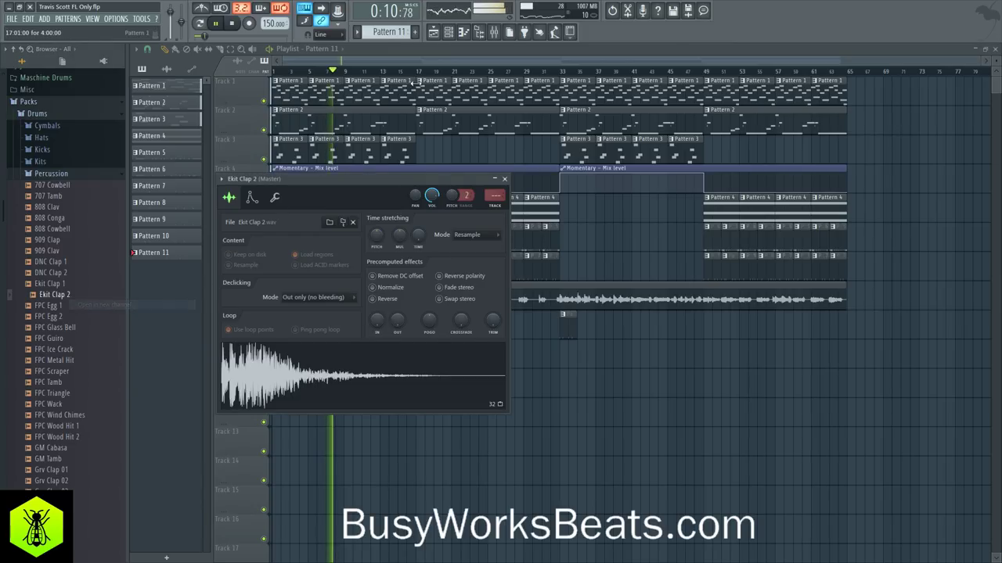
# Route the Ekit Clap 2 channel to mixer track 11 and program hits on steps 9 and 25 of Pattern 12.
pyautogui.click(450, 33)
pyautogui.moveTo(177, 280); pyautogui.dragTo(174, 281)
pyautogui.scroll(1, 393, 36)
pyautogui.click(312, 280)
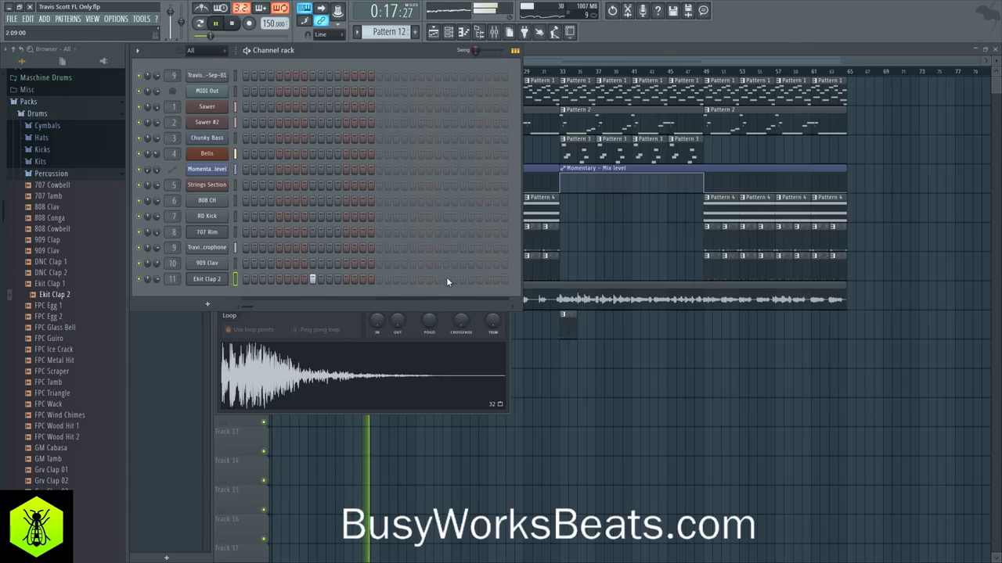
pyautogui.press('F6')
pyautogui.press('space')
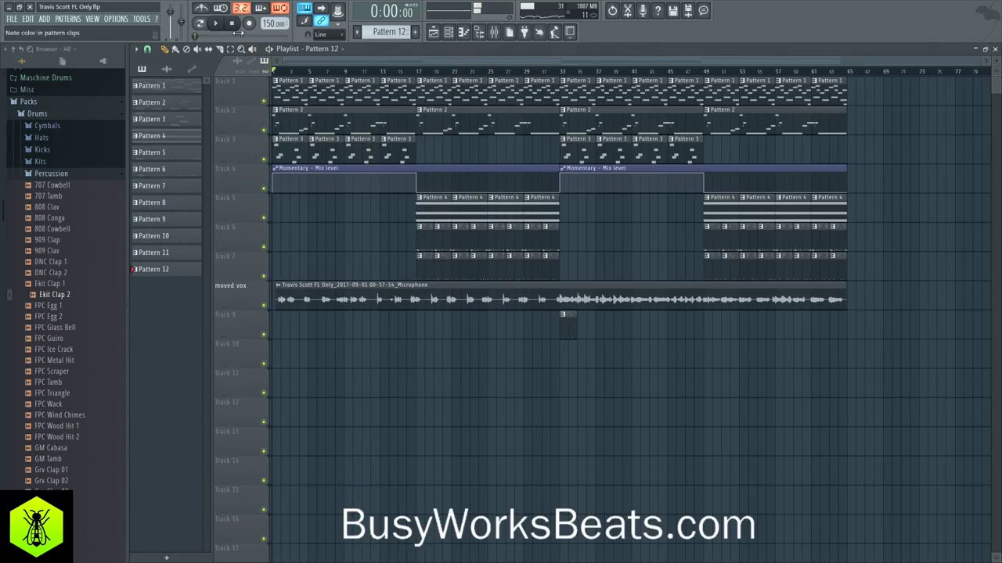
# Set the playlist snap to Bar and place Pattern 12 on track 10 at bar 33.
pyautogui.click(147, 50)
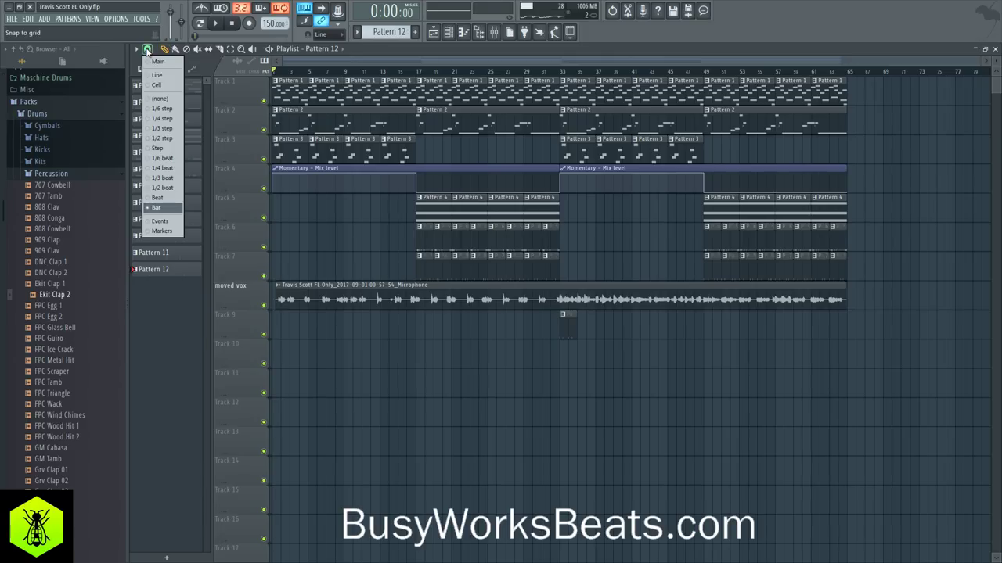
pyautogui.click(166, 206)
pyautogui.press('space')
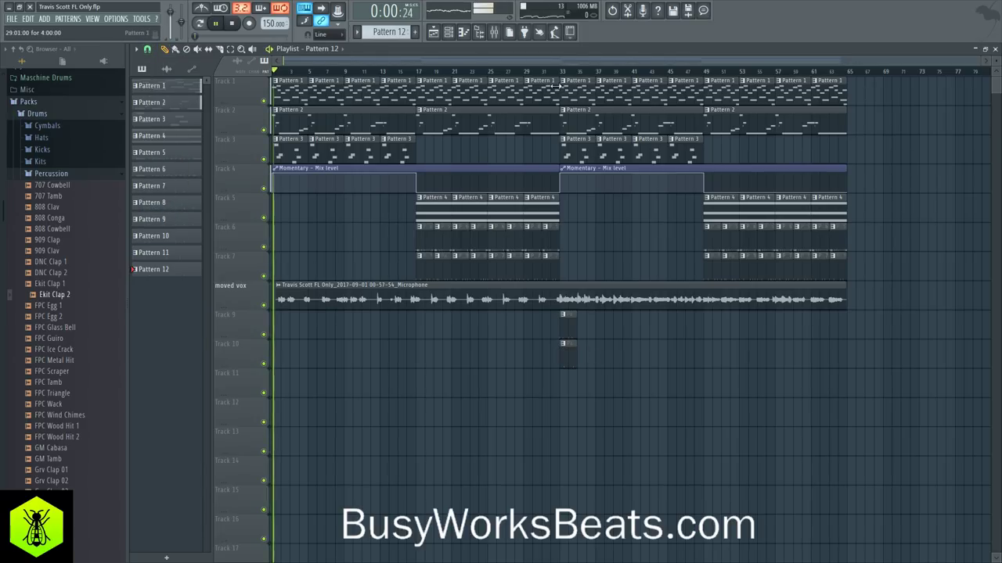
# Duplicate the Pattern 11 and Pattern 12 clips on tracks 9 and 10 so they repeat from bar 33 up to bar 49.
pyautogui.moveTo(592, 362); pyautogui.dragTo(589, 327)
pyautogui.moveTo(607, 313); pyautogui.dragTo(570, 367)
pyautogui.press('space')
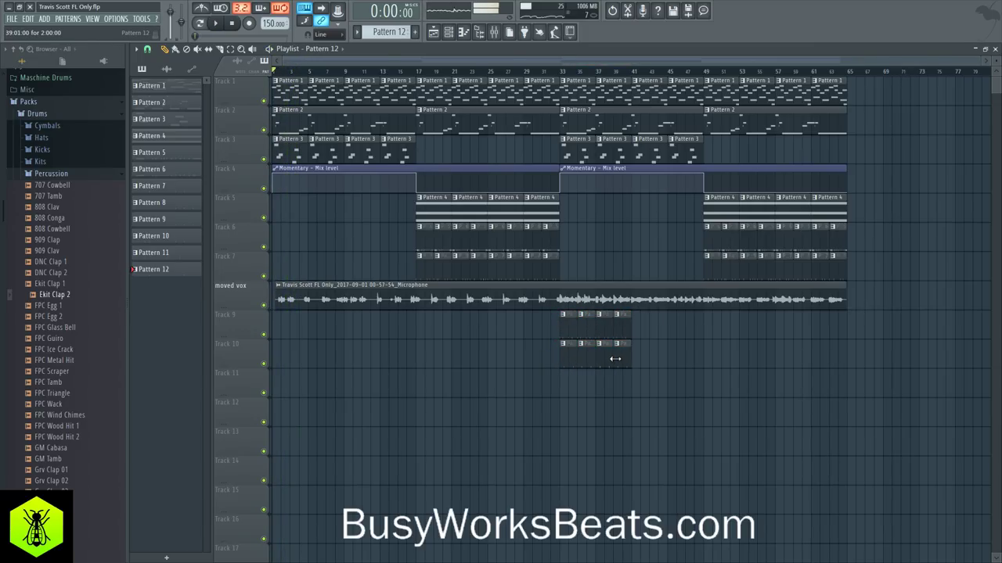
pyautogui.hotkey('ctrl', 'alt', 'z')
pyautogui.moveTo(597, 366); pyautogui.dragTo(605, 325)
pyautogui.moveTo(630, 365); pyautogui.dragTo(648, 331)
pyautogui.click(621, 384)
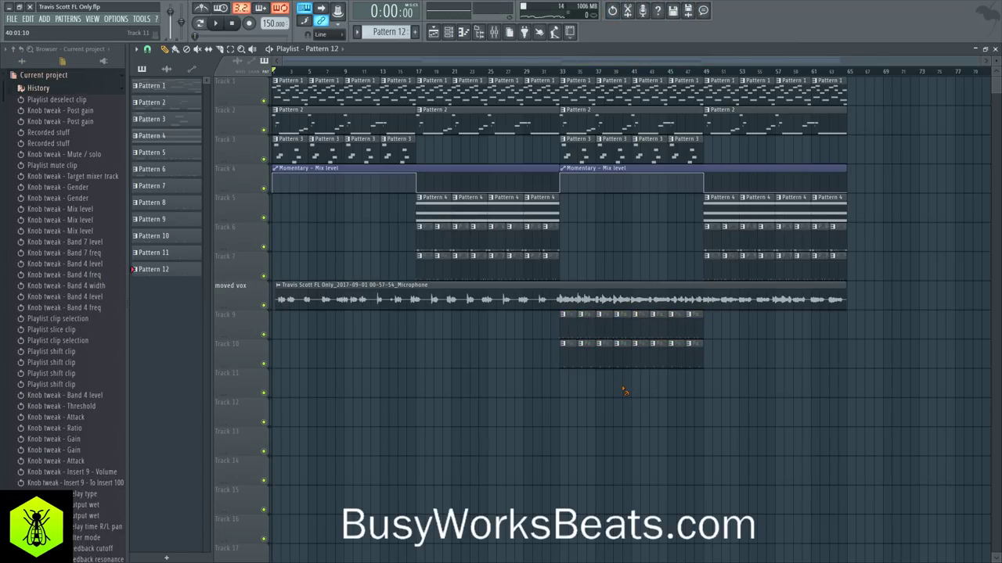
# Audition the FPC percussion samples from FPC Egg 1 through FPC Scraper over the playing song.
pyautogui.click(494, 32)
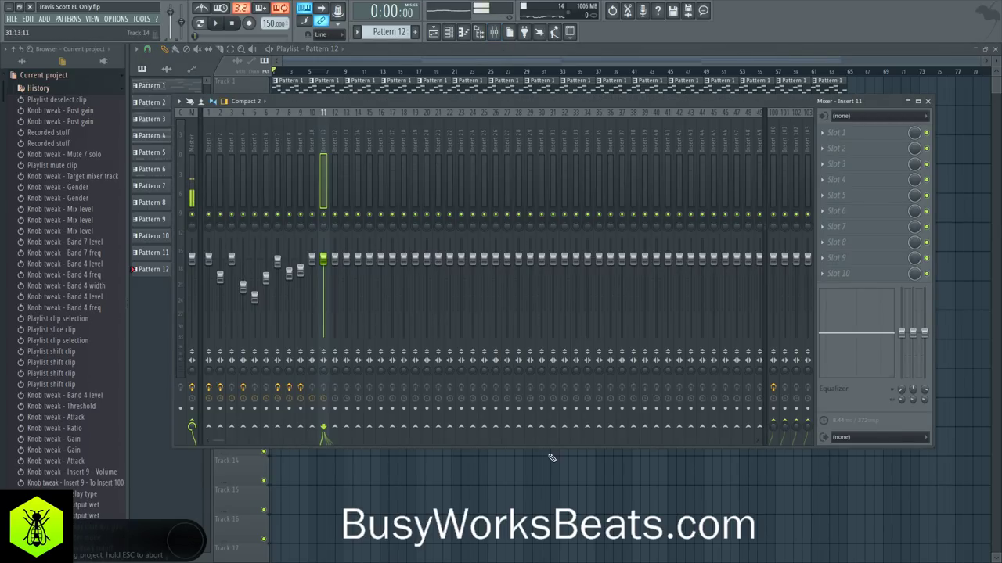
pyautogui.press('F9')
pyautogui.press('space')
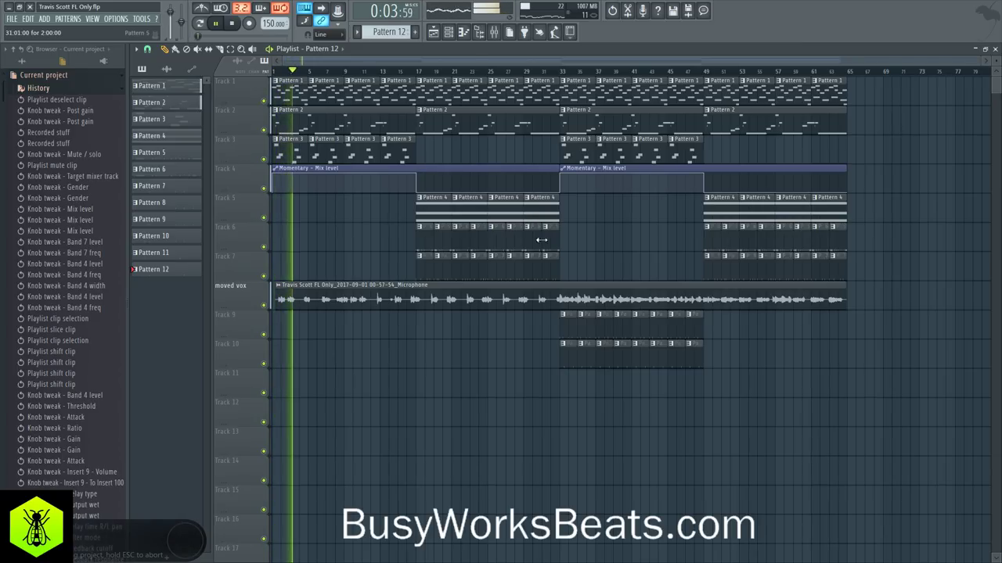
pyautogui.click(479, 32)
pyautogui.click(479, 32)
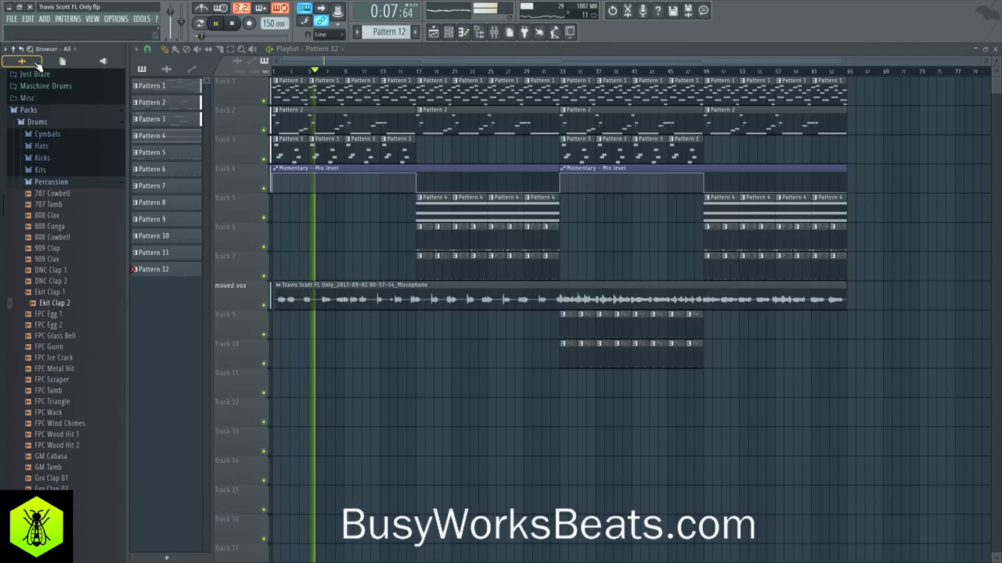
pyautogui.click(57, 315)
pyautogui.click(59, 325)
pyautogui.click(61, 346)
pyautogui.click(59, 338)
pyautogui.click(62, 359)
pyautogui.click(63, 370)
pyautogui.click(63, 381)
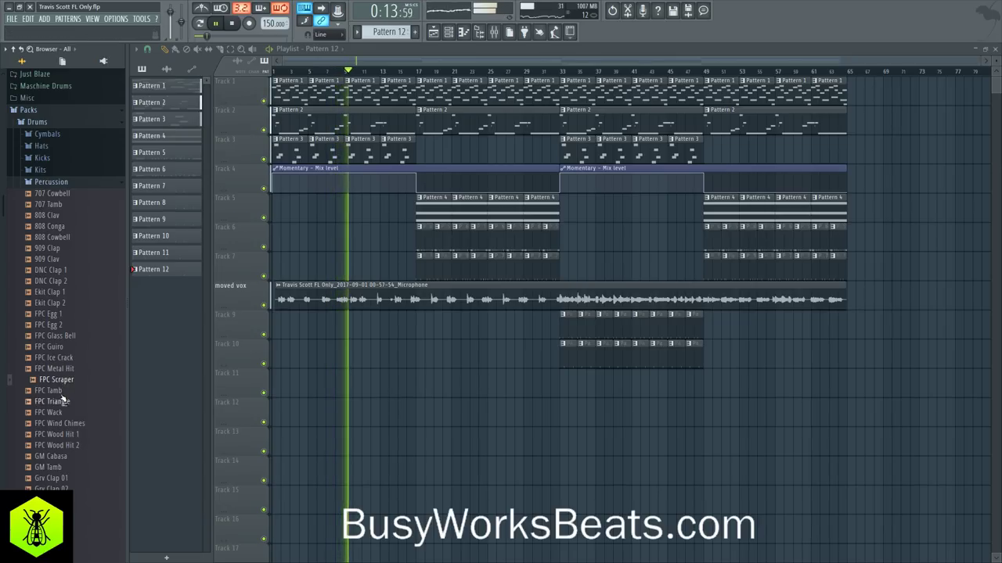
# Load FPC Triangle into a new channel, route it to mixer track 12 and add a hit on step 25 of Pattern 12.
pyautogui.scroll(-4, 63, 400)
pyautogui.rightClick(63, 270)
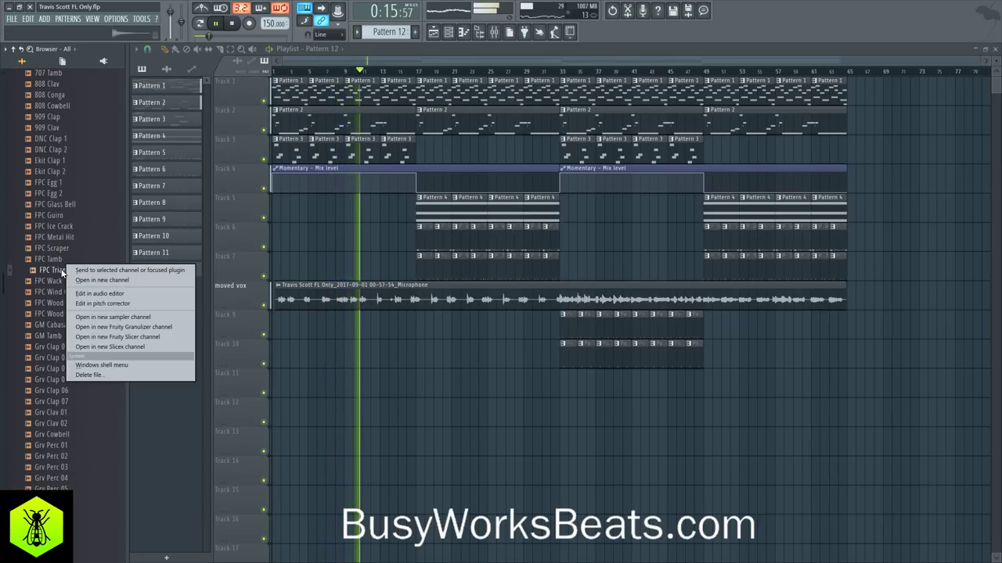
pyautogui.click(74, 280)
pyautogui.click(448, 31)
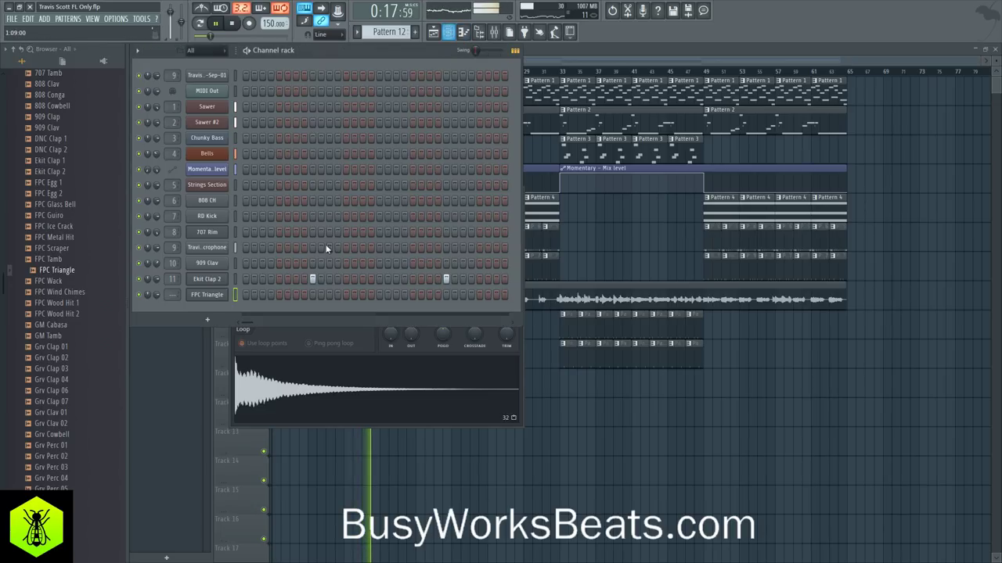
pyautogui.moveTo(176, 295); pyautogui.dragTo(176, 279)
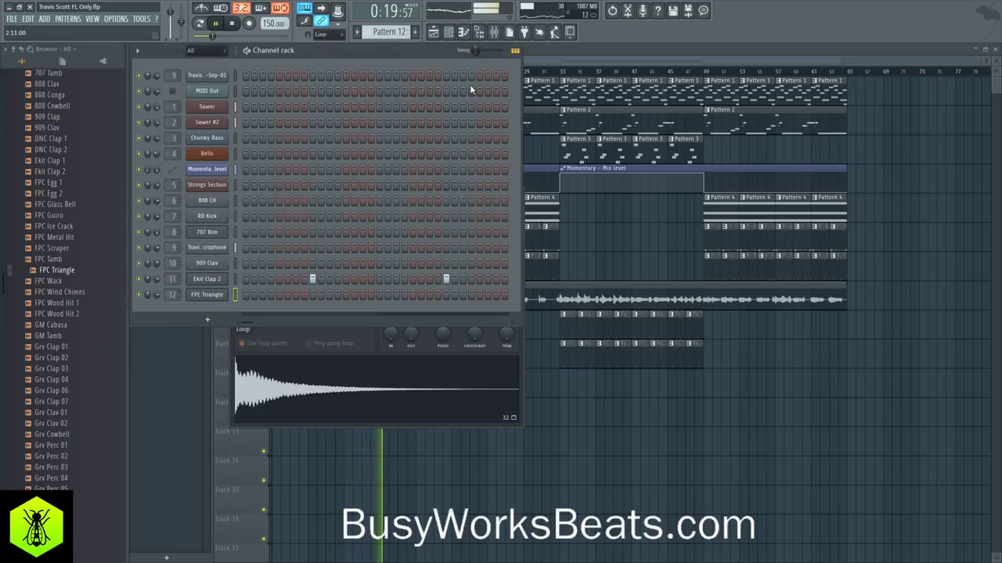
pyautogui.click(447, 293)
pyautogui.rightClick(625, 435)
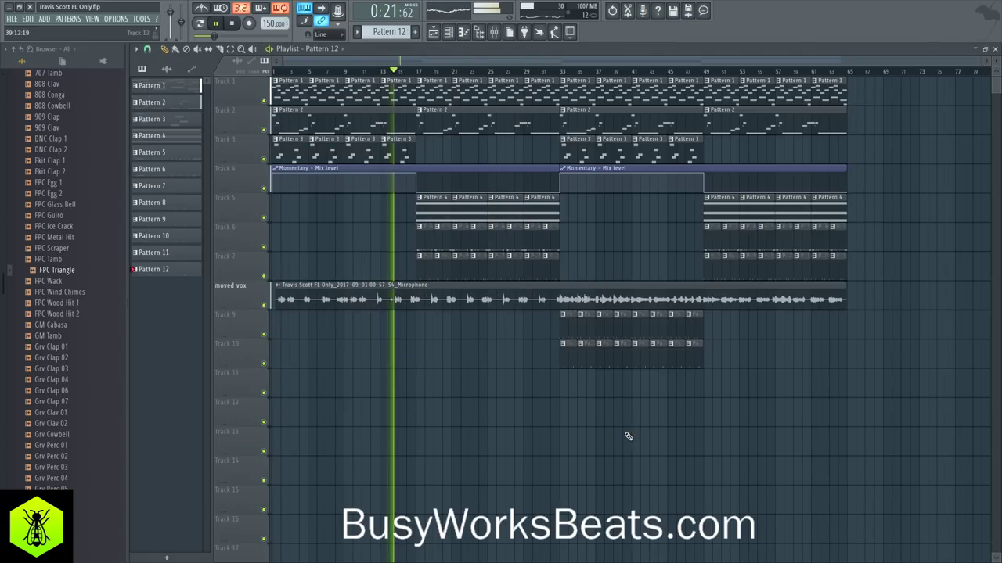
# Stop playback and insert Edison into effect slot 3 of mixer Insert 1.
pyautogui.press('space')
pyautogui.click(494, 32)
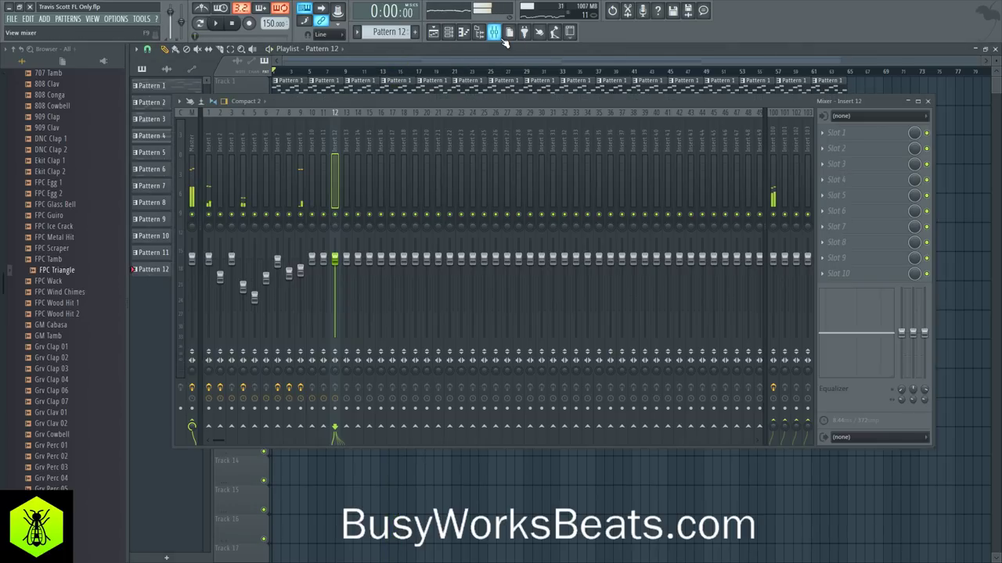
pyautogui.click(208, 135)
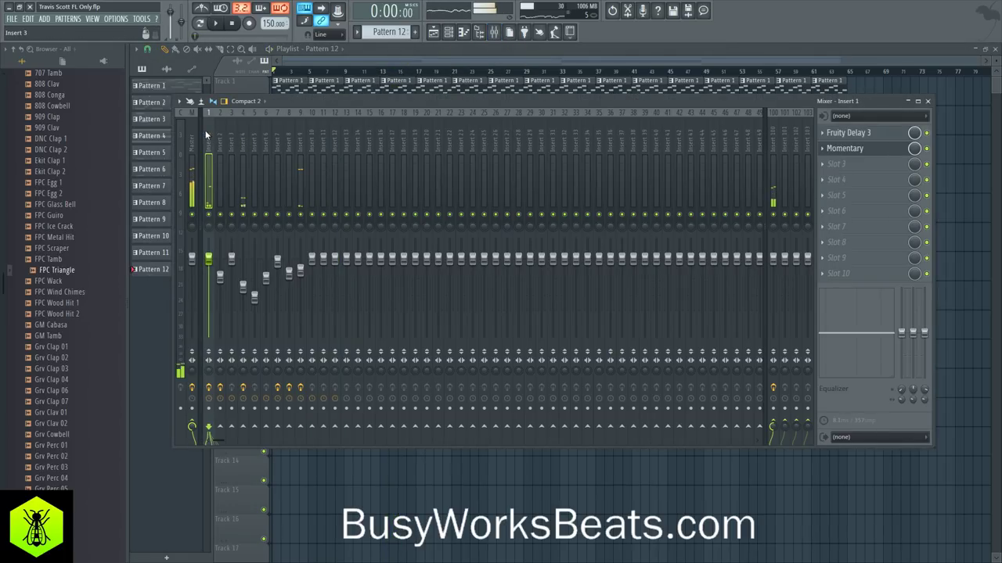
pyautogui.click(849, 172)
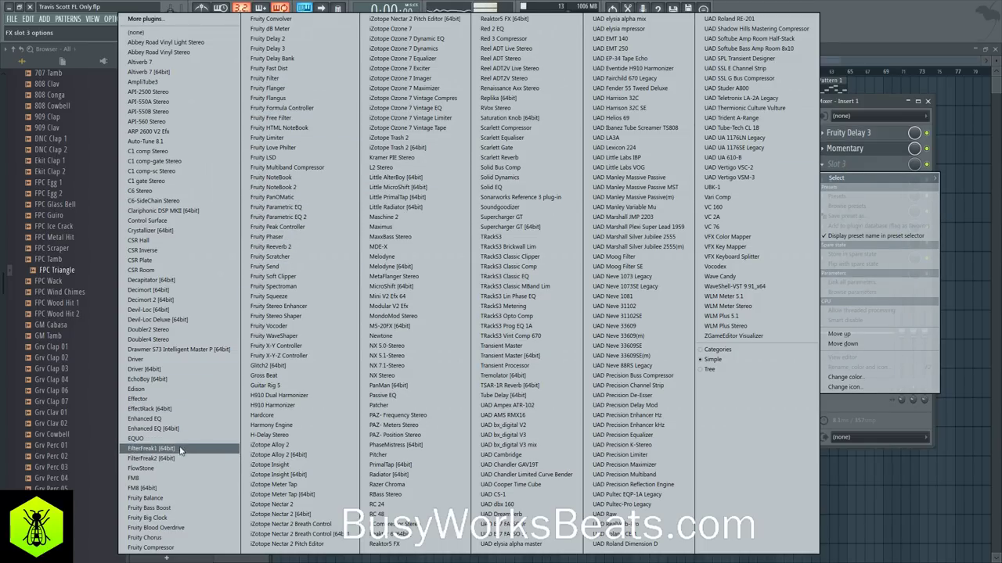
pyautogui.click(167, 390)
pyautogui.click(305, 196)
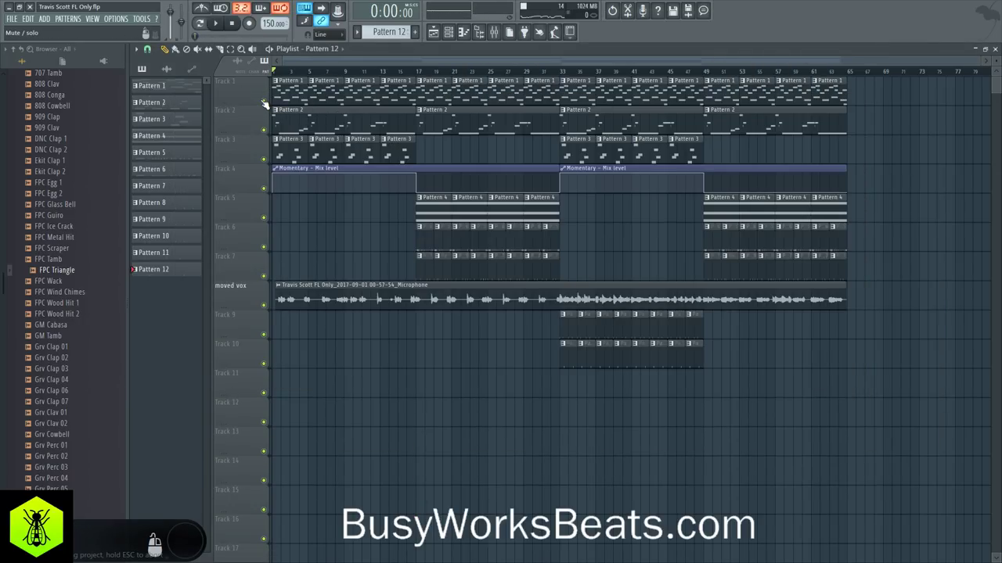
# Solo track 1 together with the Momentary mix level automation on track 4, and open Edison on mixer Insert 1.
pyautogui.rightClick(265, 104)
pyautogui.click(264, 189)
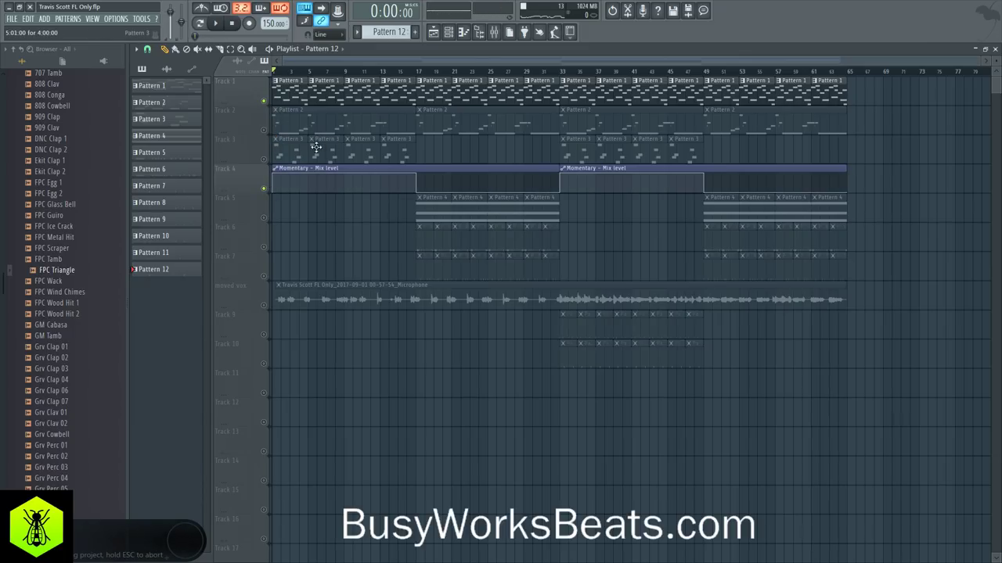
pyautogui.click(495, 35)
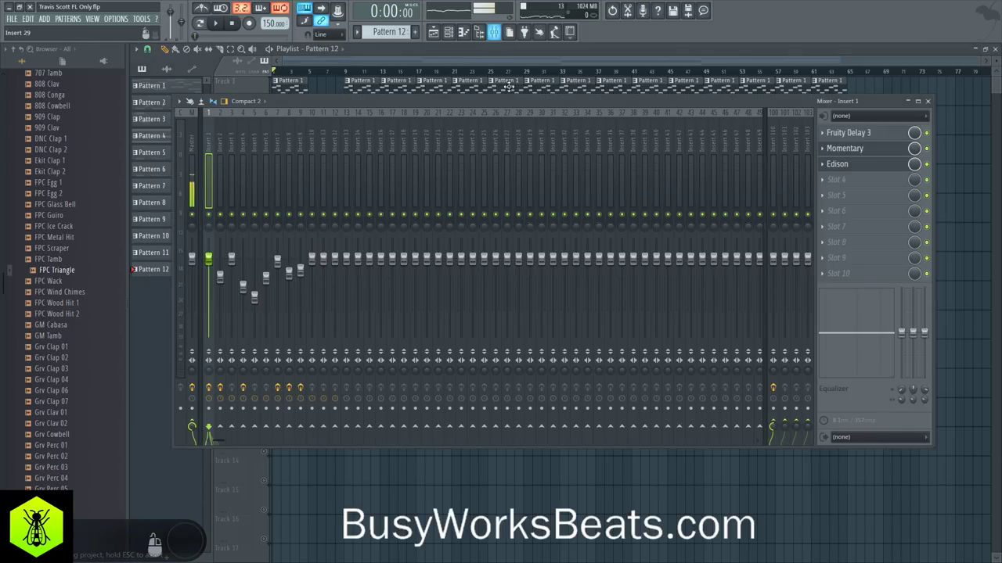
pyautogui.click(832, 153)
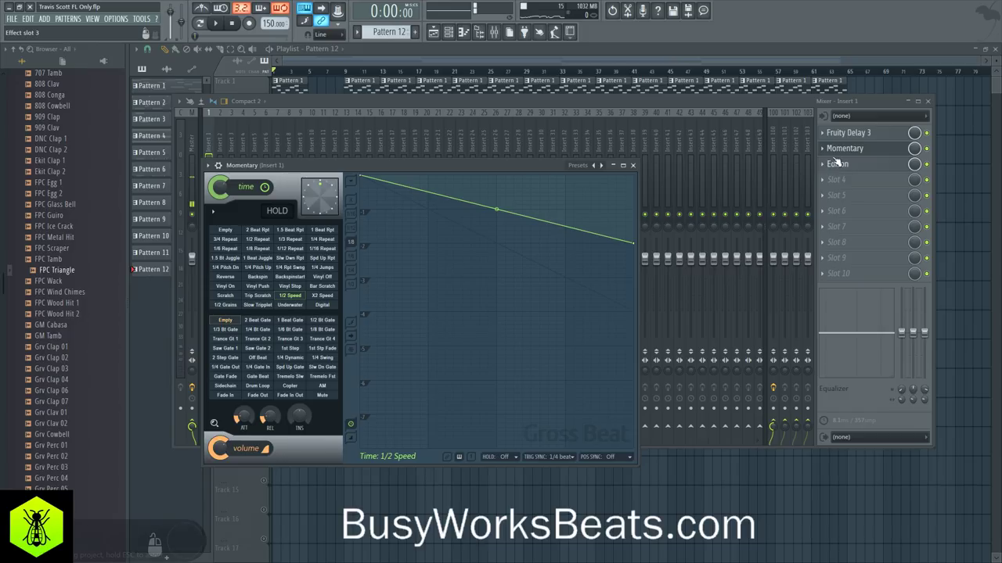
pyautogui.click(835, 162)
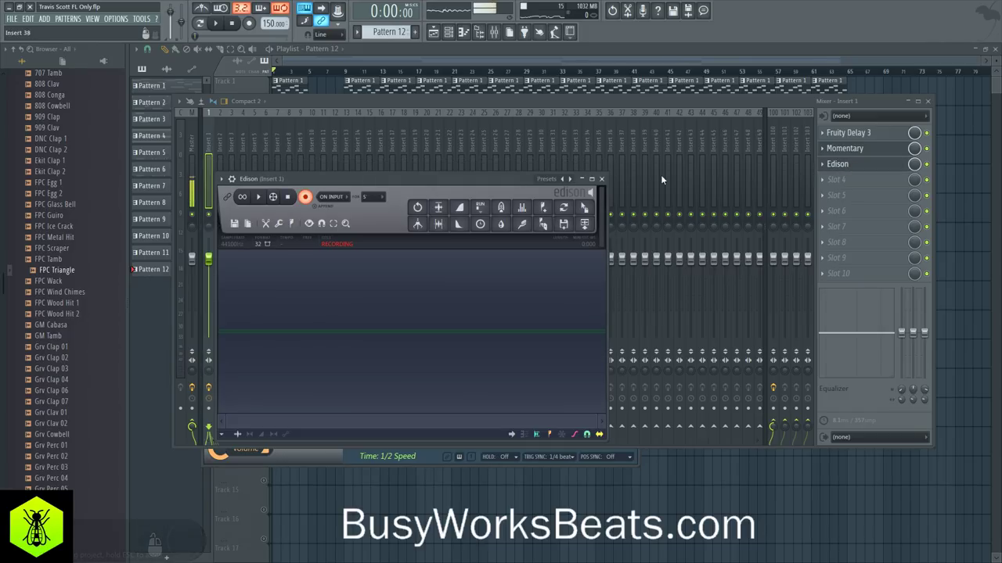
# Record the first pass of the soloed melody into Edison from playback and send the recording to the playlist as an audio clip.
pyautogui.click(223, 26)
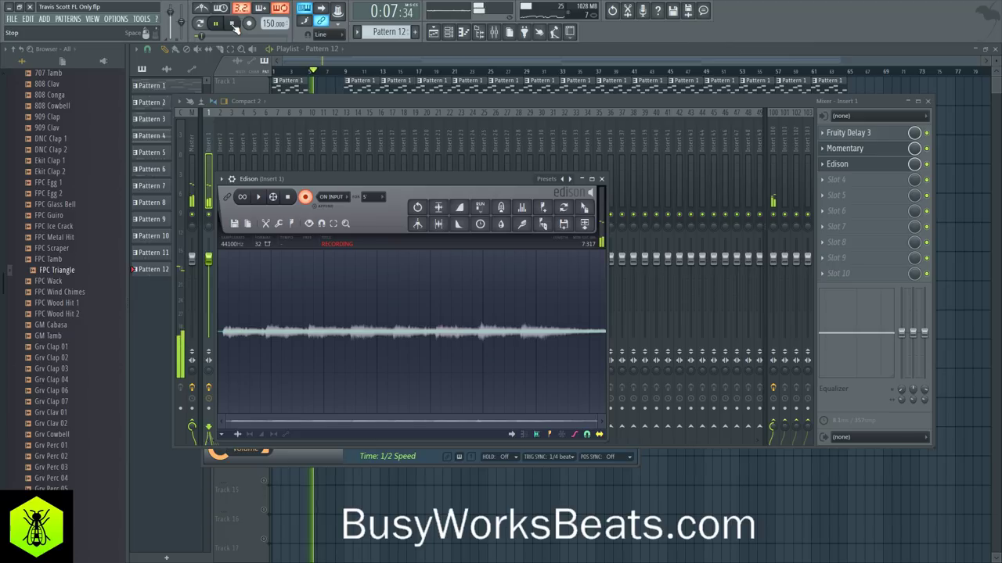
pyautogui.click(233, 25)
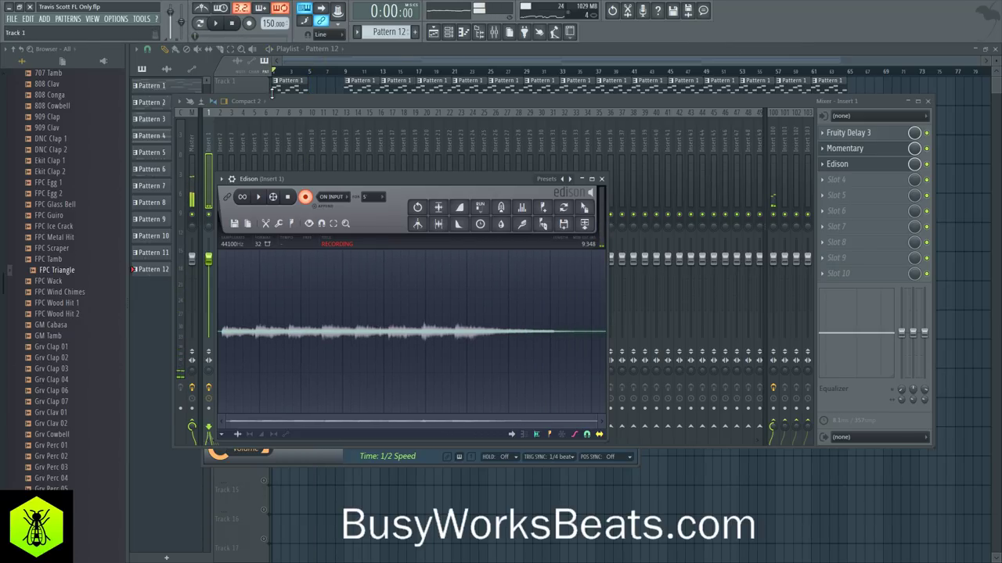
pyautogui.click(289, 198)
pyautogui.click(584, 224)
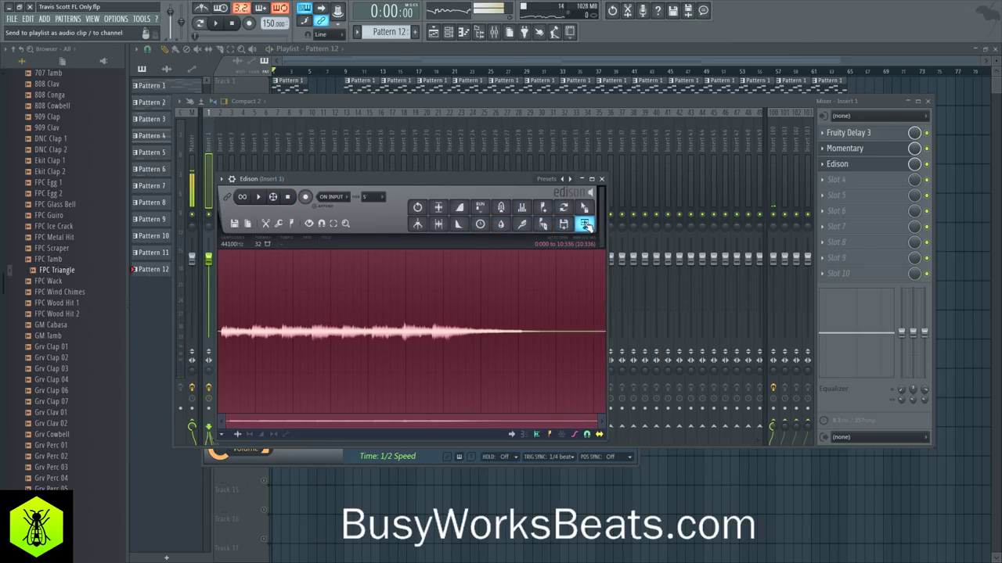
# Delete all Pattern 1 clips from track 1 of the playlist.
pyautogui.rightClick(336, 502)
pyautogui.rightClick(299, 91)
pyautogui.rightClick(360, 89)
pyautogui.rightClick(828, 89)
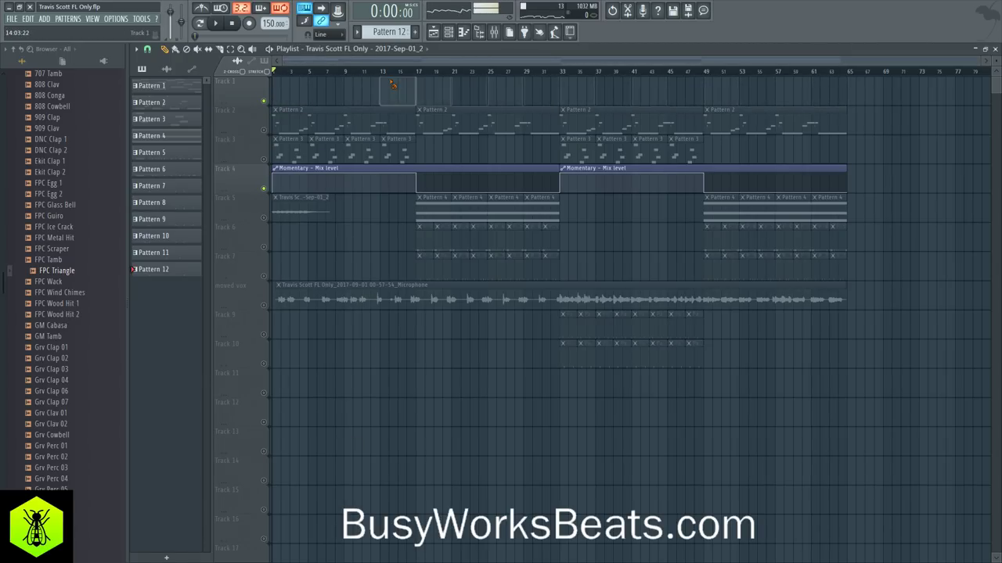
# Delete the Momentary mix level automation channel together with its clips on track 4.
pyautogui.rightClick(418, 174)
pyautogui.click(448, 31)
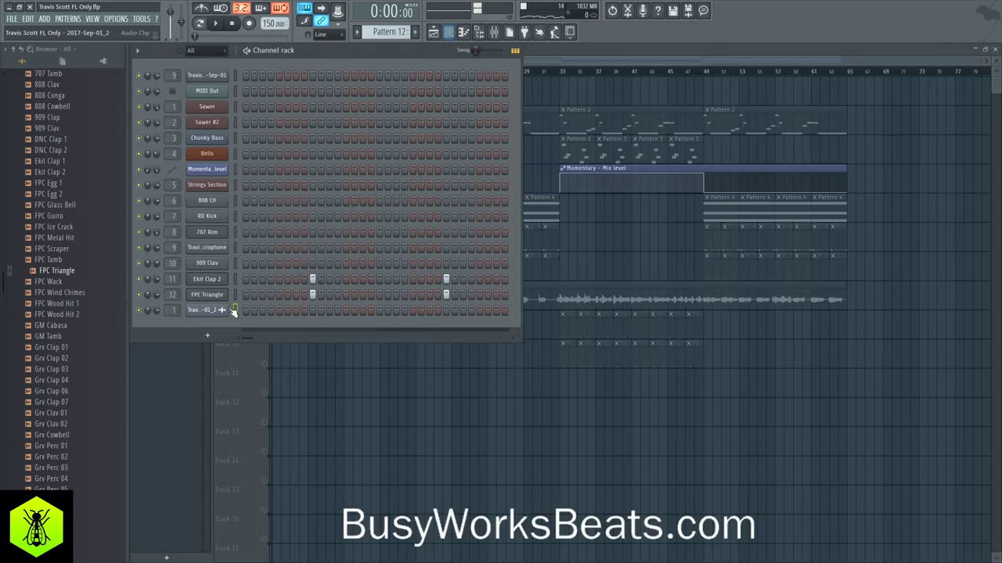
pyautogui.rightClick(213, 170)
pyautogui.press('d')
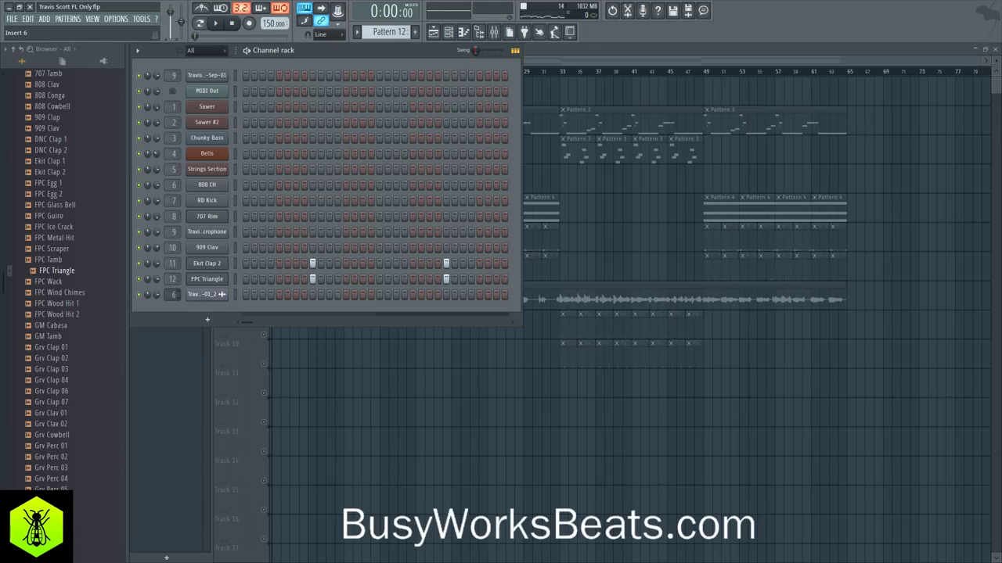
pyautogui.press('F6')
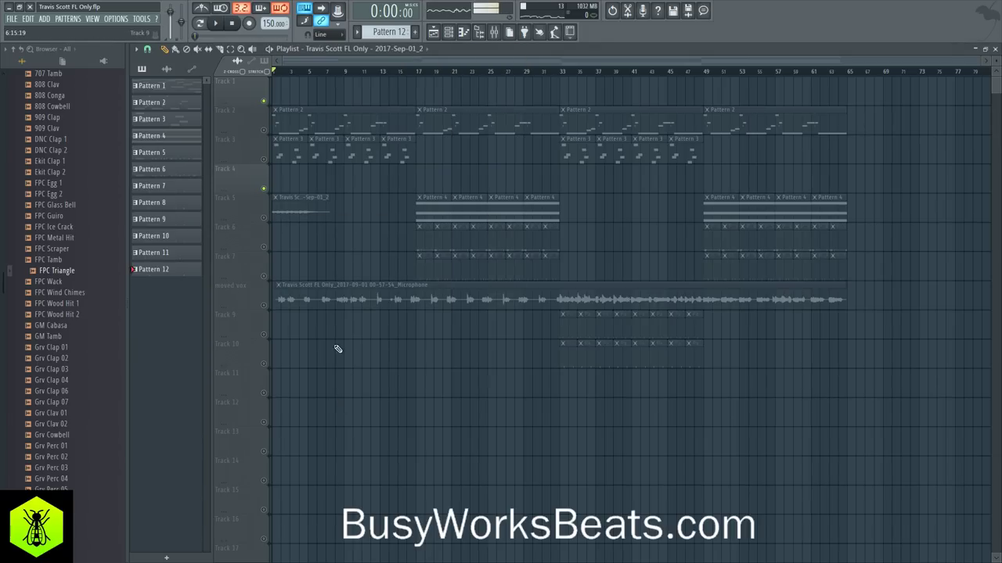
# Turn all playlist tracks back on and move the recorded audio clip from track 5 to the start of track 1.
pyautogui.click(265, 189)
pyautogui.moveTo(297, 196); pyautogui.dragTo(299, 83)
pyautogui.scroll(4, 307, 72)
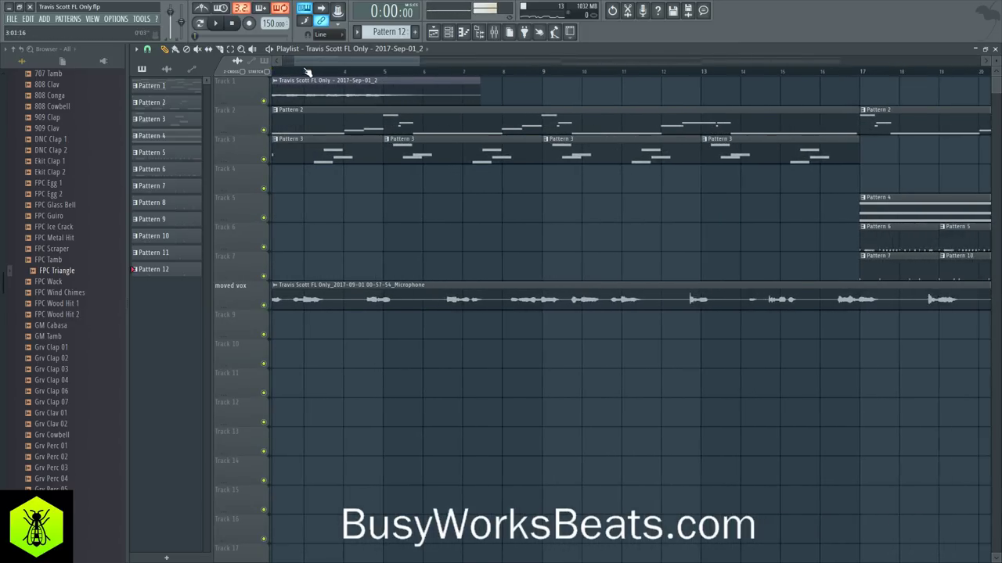
pyautogui.scroll(3, 308, 72)
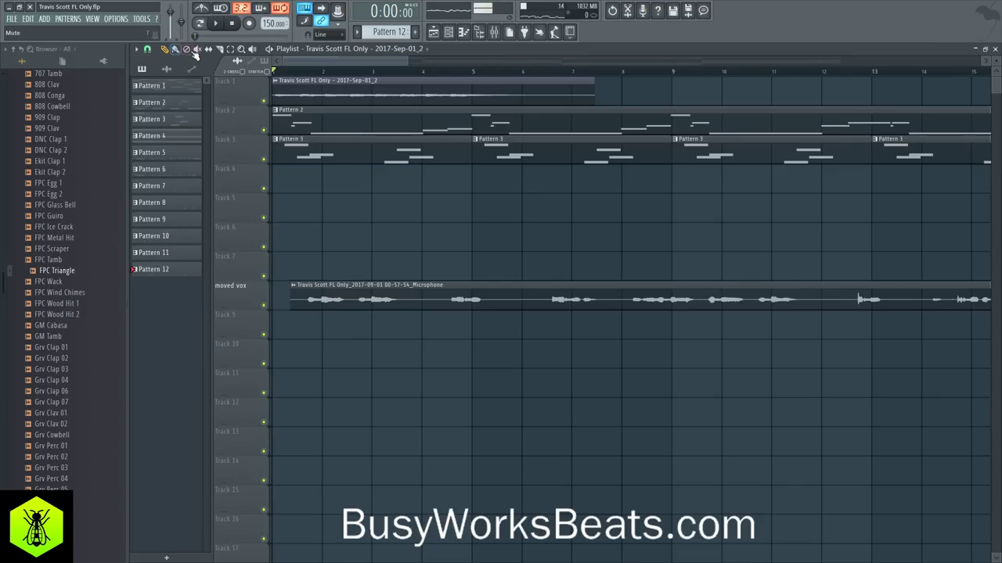
# With snap set to none and track 1 enlarged, trim the silence before the audio clip's first note and move the clip to bar 1.
pyautogui.click(148, 49)
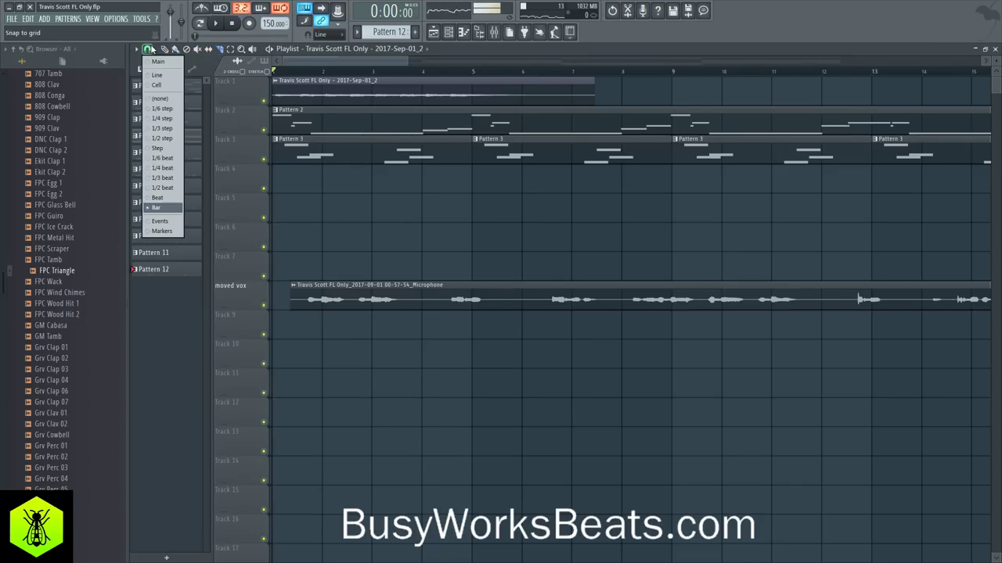
pyautogui.click(167, 99)
pyautogui.moveTo(249, 104); pyautogui.dragTo(248, 168)
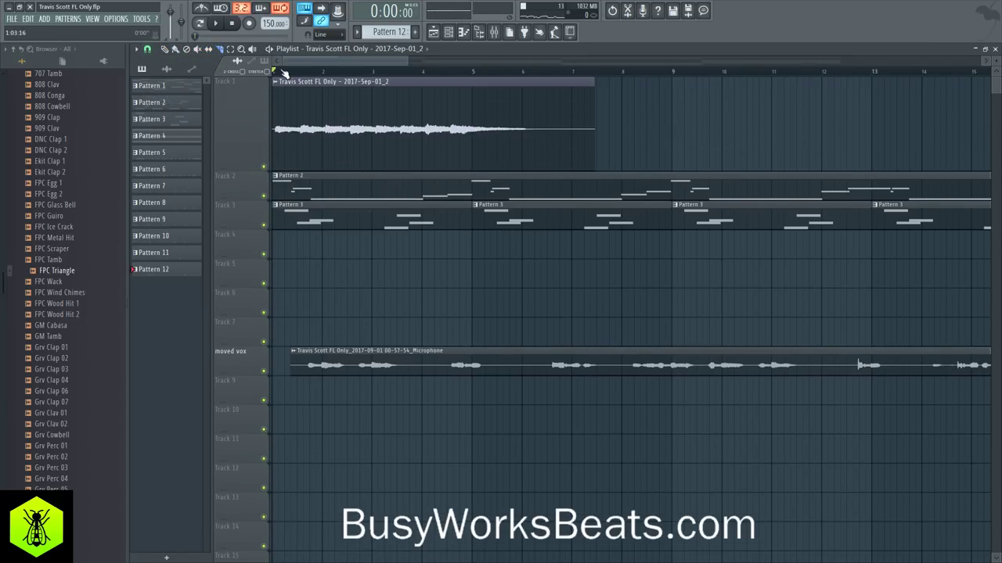
pyautogui.scroll(4, 286, 72)
pyautogui.scroll(1, 286, 71)
pyautogui.moveTo(299, 60); pyautogui.dragTo(294, 60)
pyautogui.moveTo(286, 128); pyautogui.dragTo(282, 139)
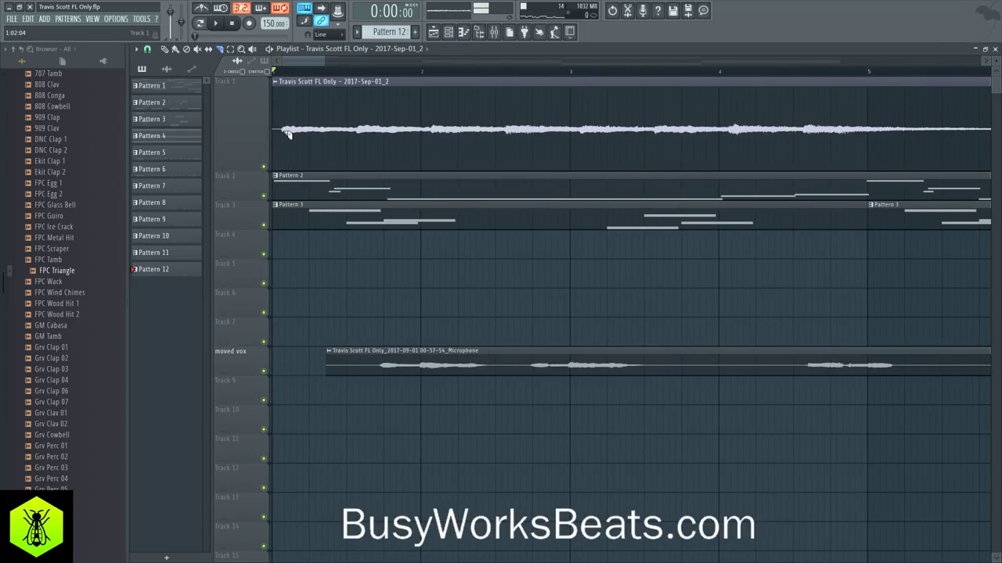
pyautogui.moveTo(283, 152); pyautogui.dragTo(282, 155)
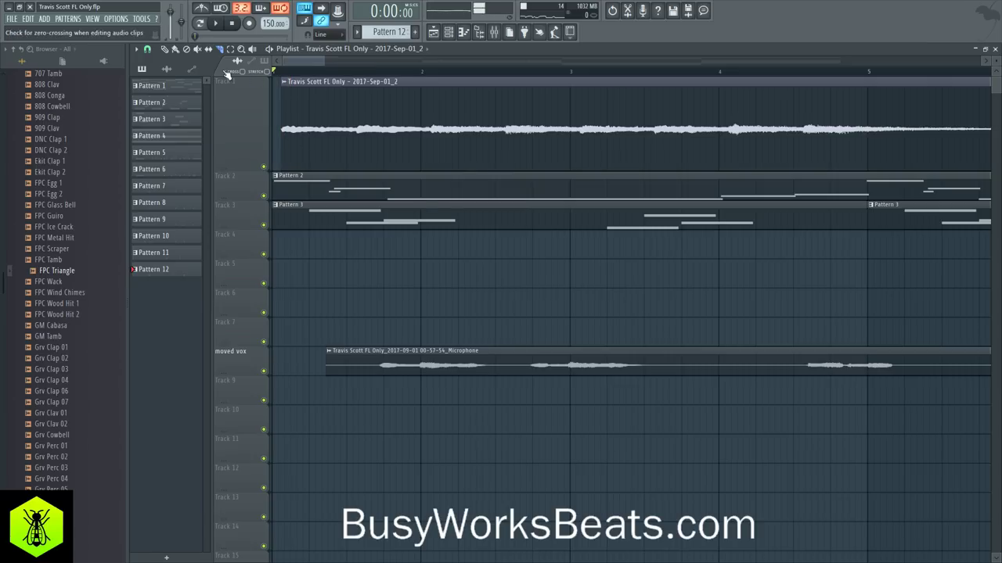
pyautogui.moveTo(313, 83); pyautogui.dragTo(302, 83)
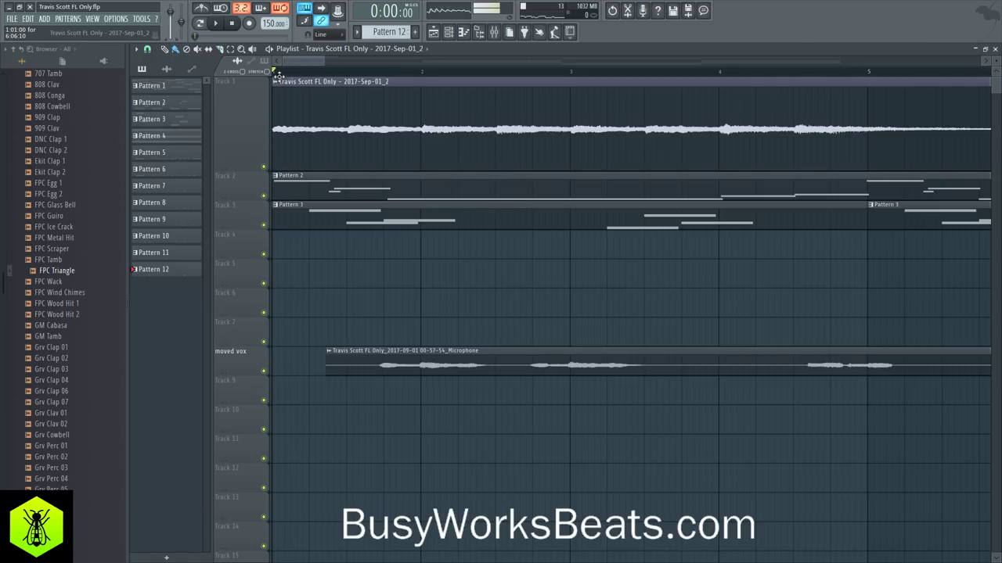
# Set the playlist snap to Bar, slice the audio clip at bar 5 and remove its tail.
pyautogui.scroll(-5, 291, 73)
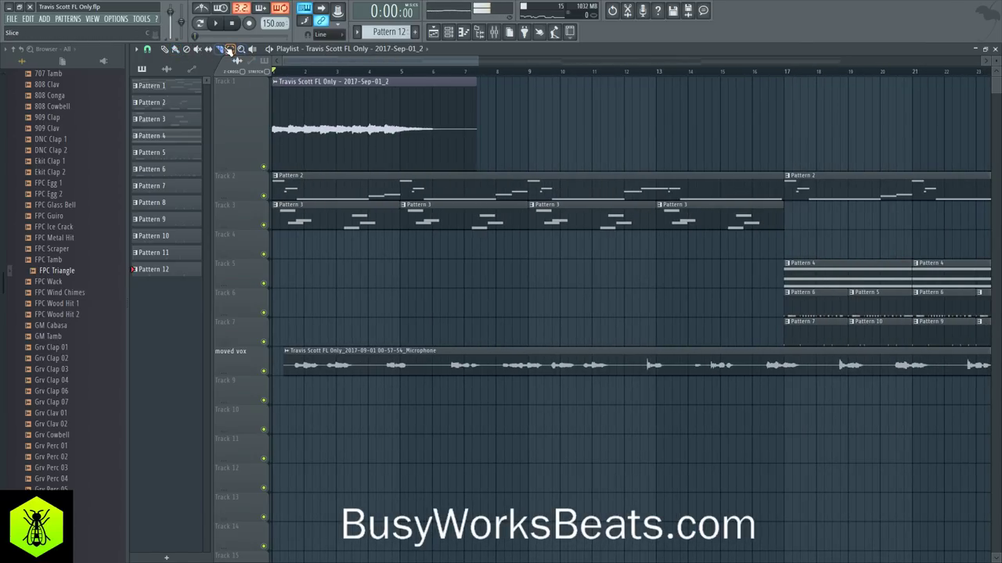
pyautogui.click(148, 50)
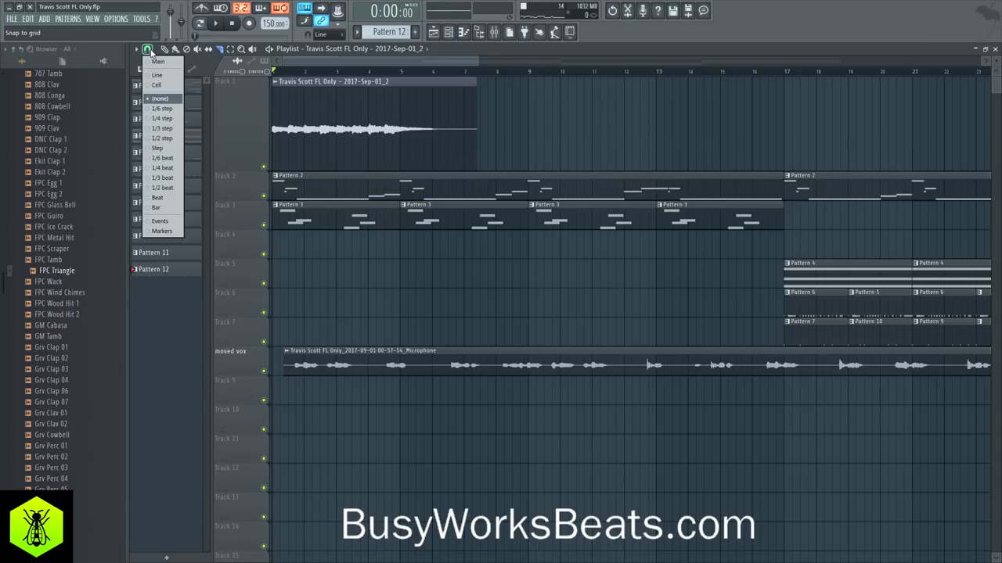
pyautogui.click(157, 209)
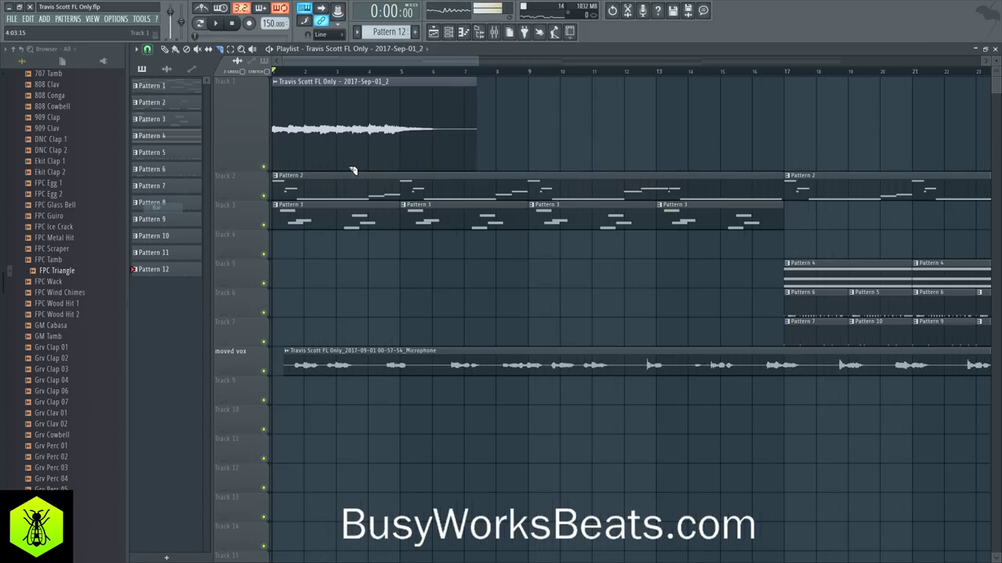
pyautogui.rightClick(404, 137)
pyautogui.scroll(-3, 331, 75)
# Duplicate the four-bar audio clip along track 1 until it fills the song up to bar 65.
pyautogui.click(175, 49)
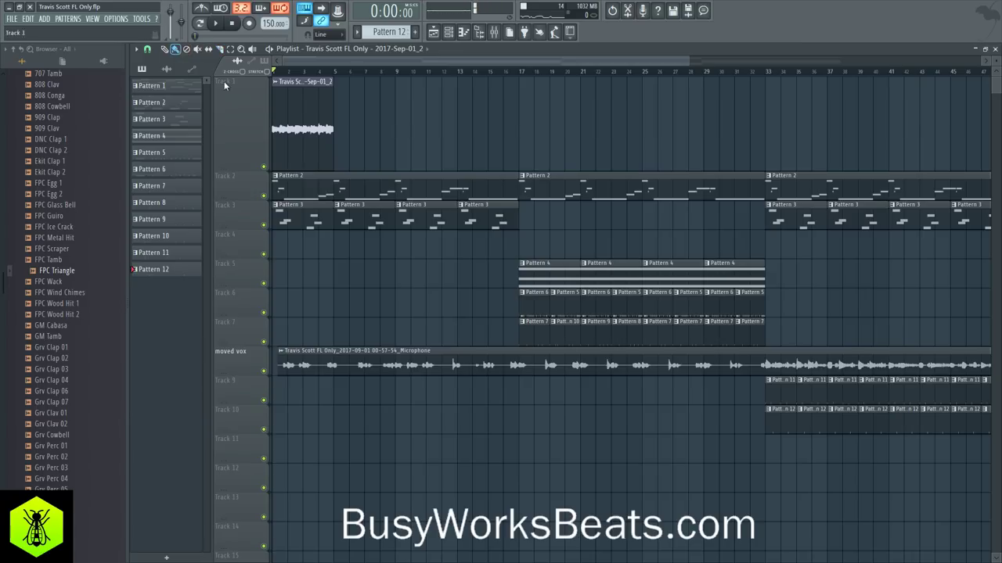
pyautogui.click(294, 124)
pyautogui.hotkey('ctrl', 'b')
pyautogui.hotkey('ctrl', 'b')
pyautogui.hotkey('ctrl', 'b')
pyautogui.hotkey('ctrl', 'b')
pyautogui.hotkey('ctrl', 'b')
pyautogui.hotkey('ctrl', 'b')
pyautogui.scroll(-3, 337, 74)
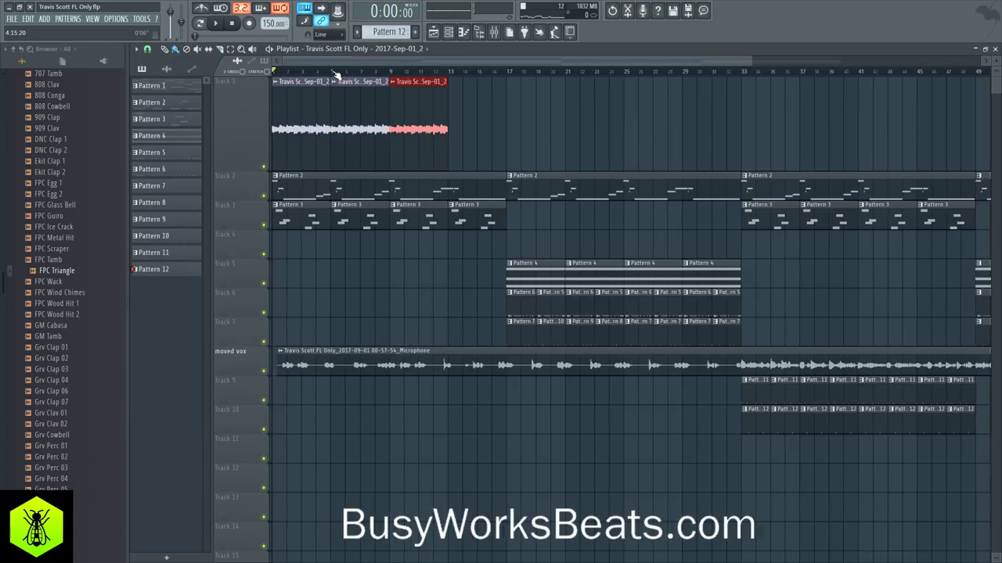
pyautogui.hotkey('ctrl', 'b')
pyautogui.hotkey('ctrl', 'b')
pyautogui.hotkey('ctrl', 'b')
pyautogui.hotkey('ctrl', 'b')
pyautogui.hotkey('ctrl', 'b')
pyautogui.hotkey('ctrl', 'b')
pyautogui.hotkey('ctrl', 'b')
pyautogui.hotkey('ctrl', 'b')
pyautogui.hotkey('ctrl', 'b')
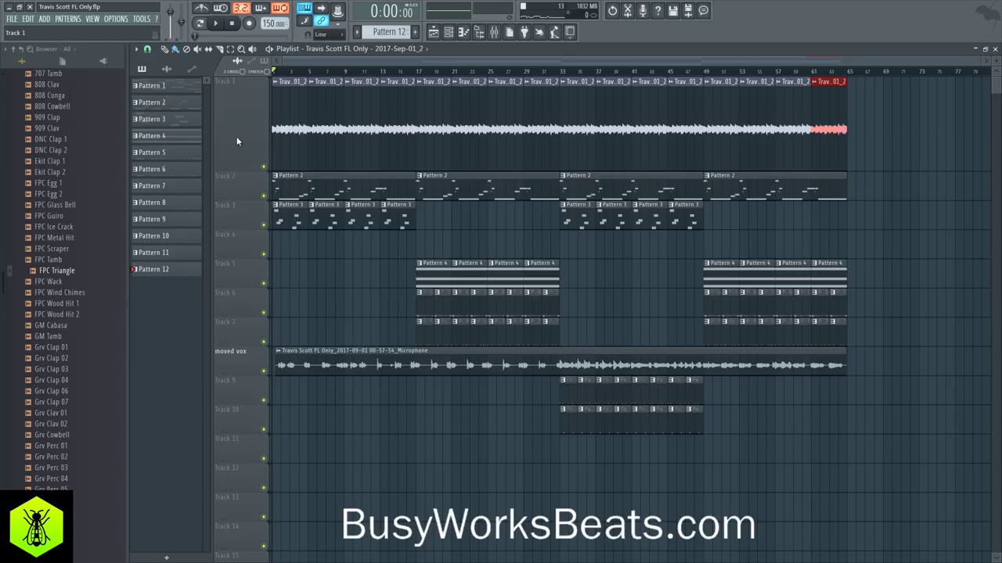
# Insert an empty track below track 1 and replace the audio clips from bar 17 to 33 with Pattern 1 clips on it.
pyautogui.rightClick(251, 182)
pyautogui.click(290, 334)
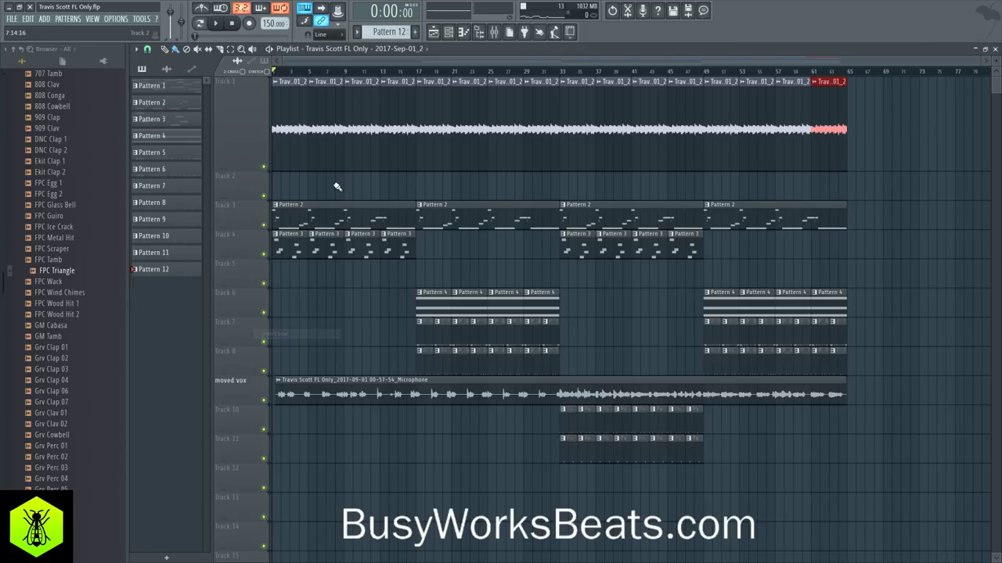
pyautogui.rightClick(427, 157)
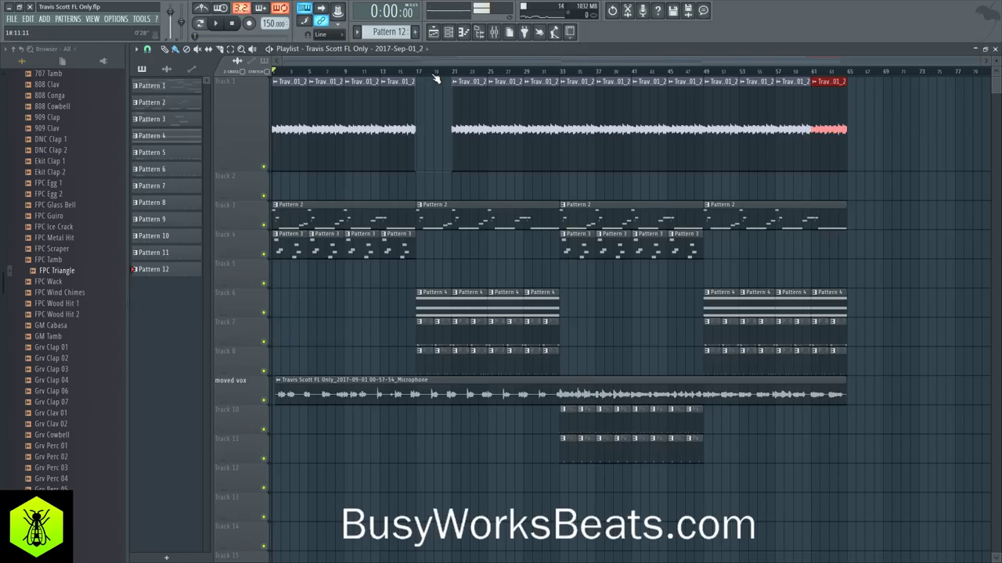
pyautogui.moveTo(401, 32); pyautogui.dragTo(405, 120)
pyautogui.click(418, 183)
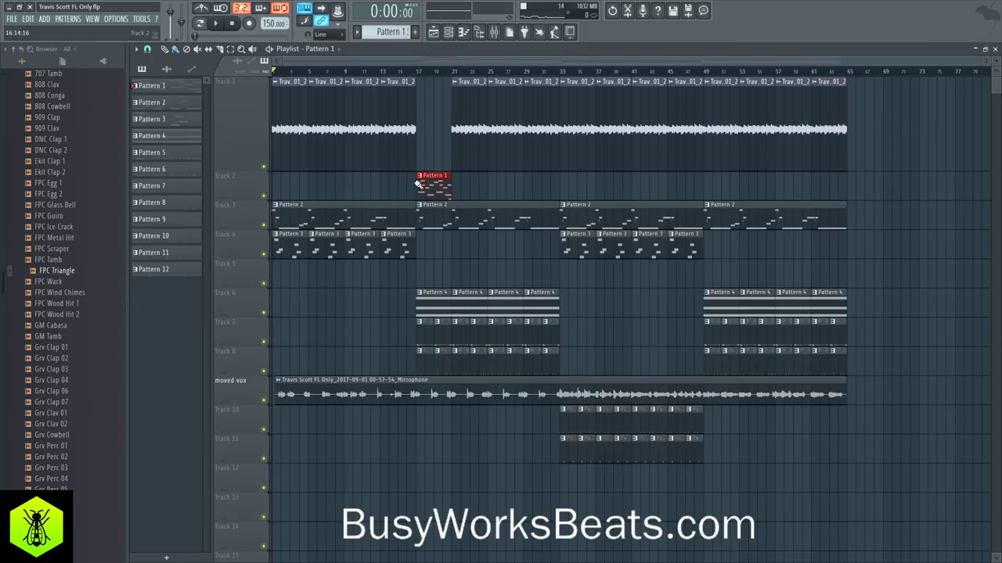
pyautogui.press('space')
pyautogui.moveTo(518, 195); pyautogui.dragTo(528, 196)
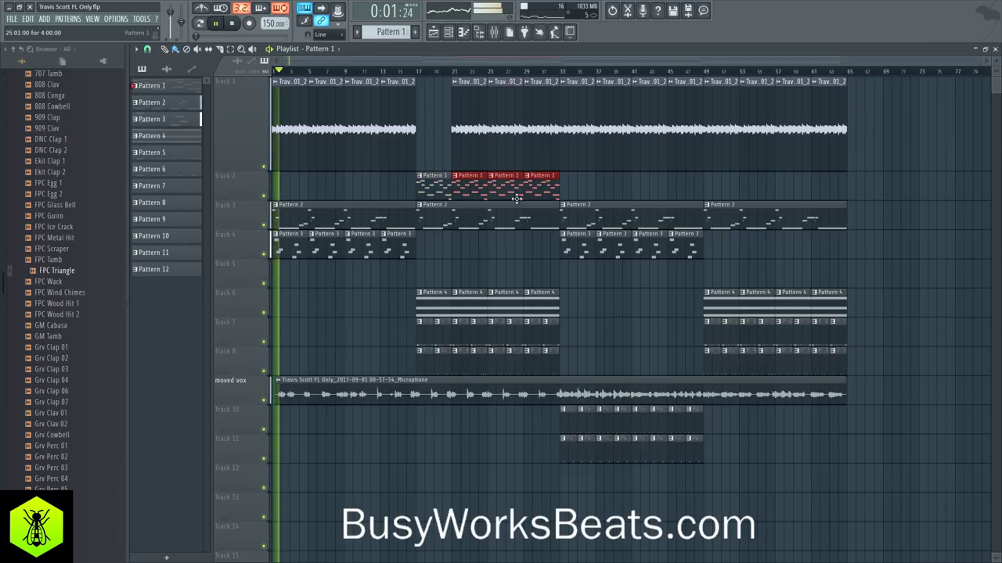
pyautogui.rightClick(531, 146)
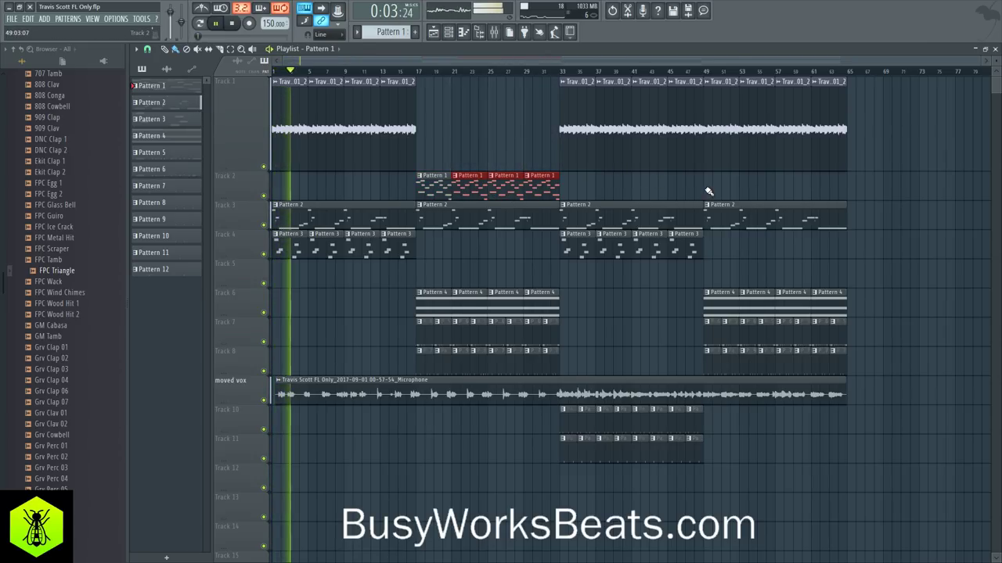
# Replace the track 1 audio clips from bar 49 to 65 with Pattern 1 clips on track 2.
pyautogui.moveTo(708, 186); pyautogui.dragTo(821, 191)
pyautogui.rightClick(799, 141)
pyautogui.rightClick(735, 129)
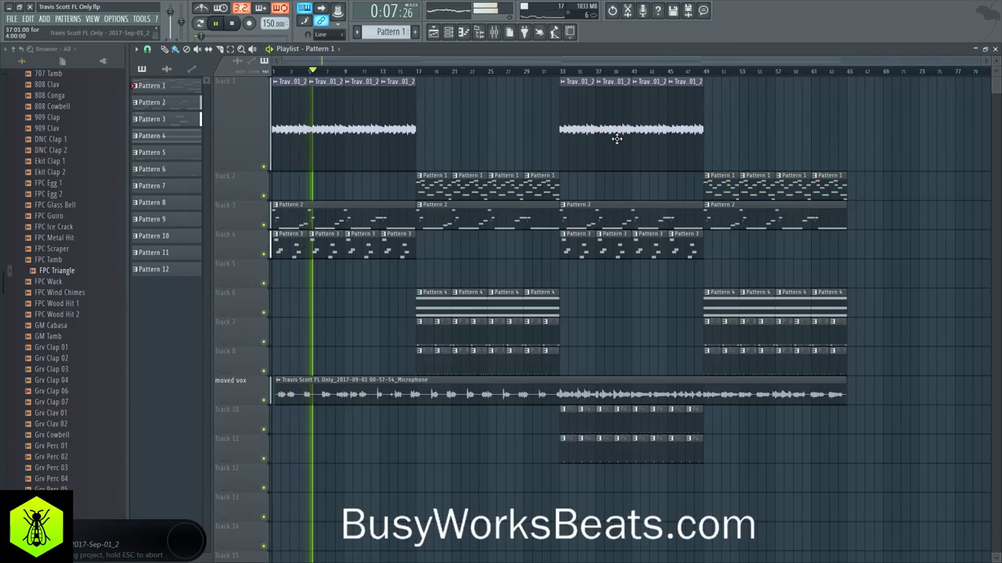
# Remove Momentary from effect slot 2 and Edison from effect slot 3 of the first mixer insert.
pyautogui.click(494, 33)
pyautogui.click(208, 149)
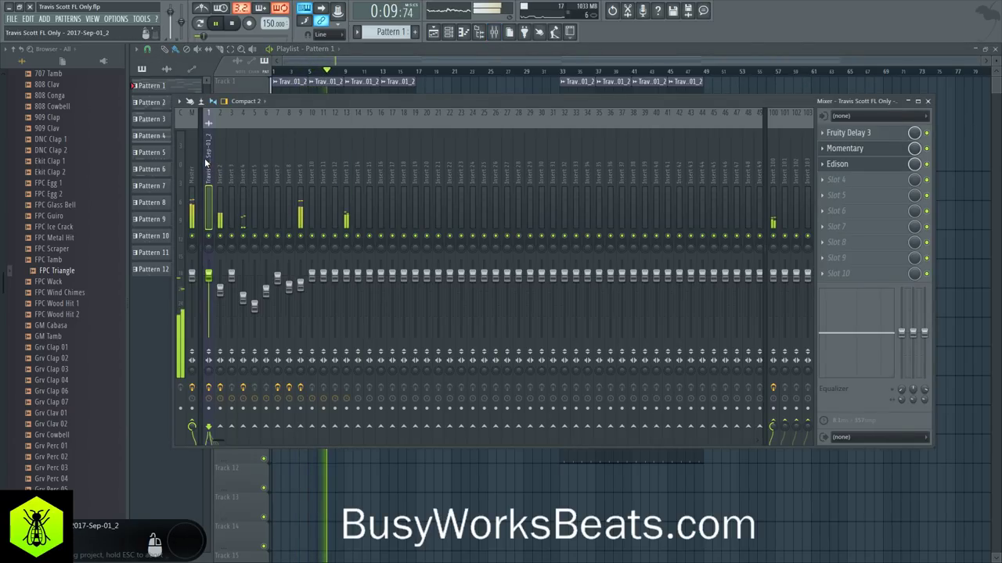
pyautogui.click(827, 148)
pyautogui.moveTo(835, 164)
pyautogui.click(162, 33)
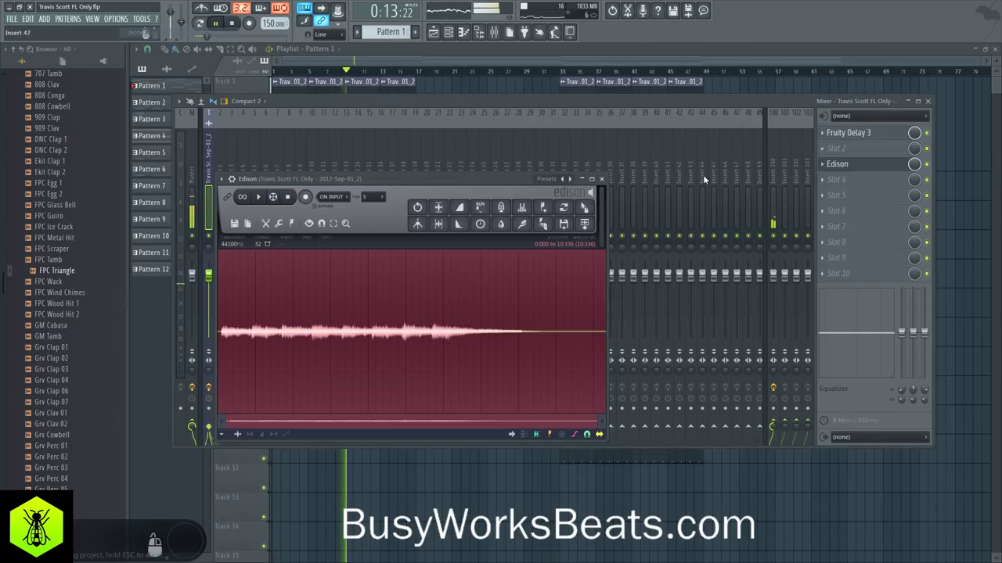
pyautogui.click(833, 166)
pyautogui.moveTo(837, 178)
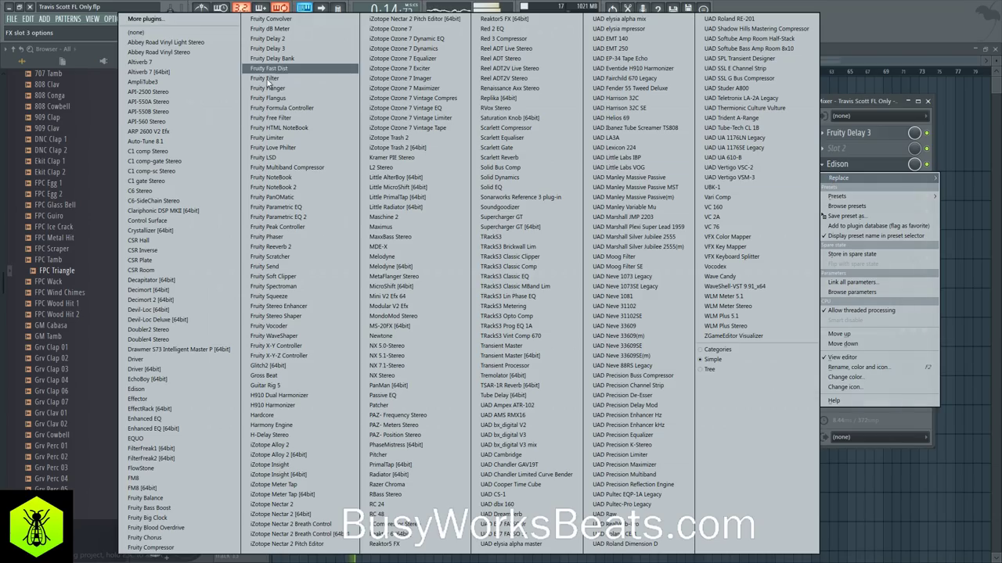
pyautogui.click(194, 32)
# Rename the first mixer insert "melody" and save the project.
pyautogui.rightClick(210, 177)
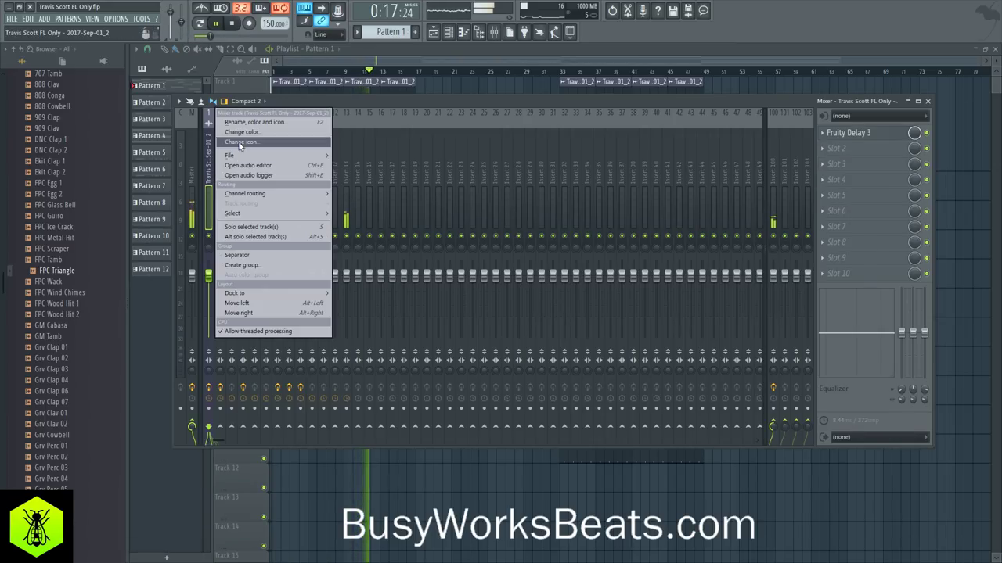
pyautogui.click(243, 119)
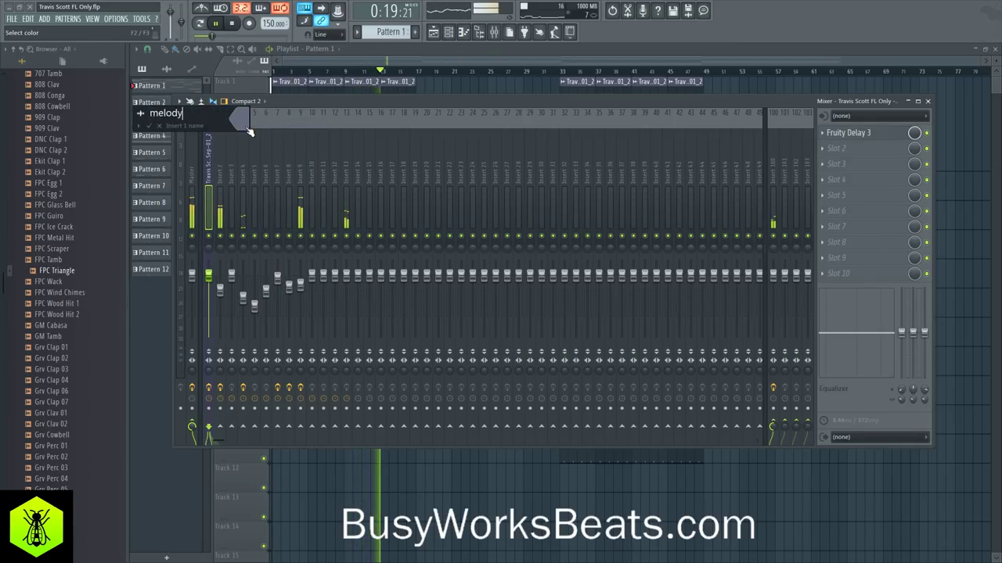
pyautogui.press('Return')
pyautogui.press('F9')
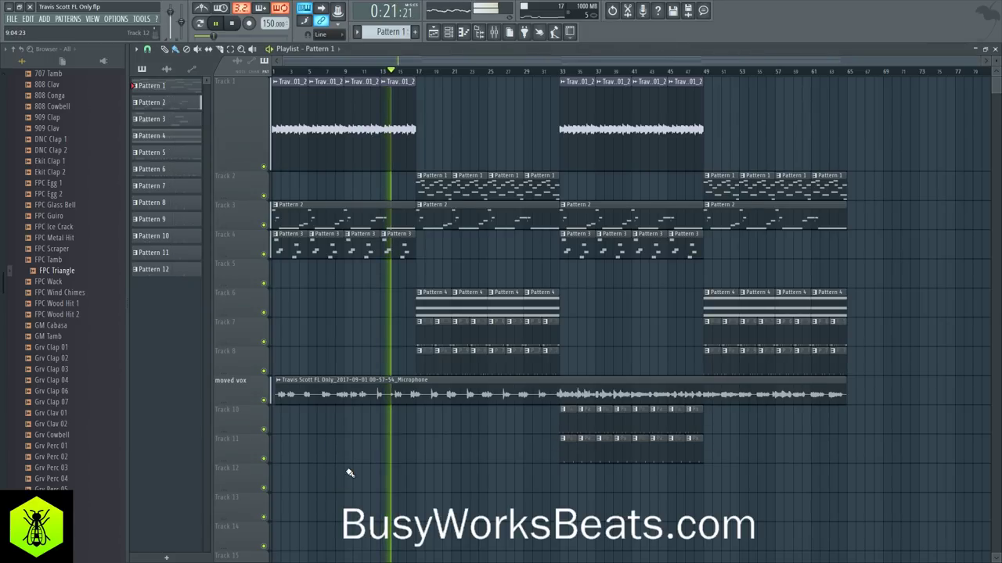
pyautogui.hotkey('ctrl', 's')
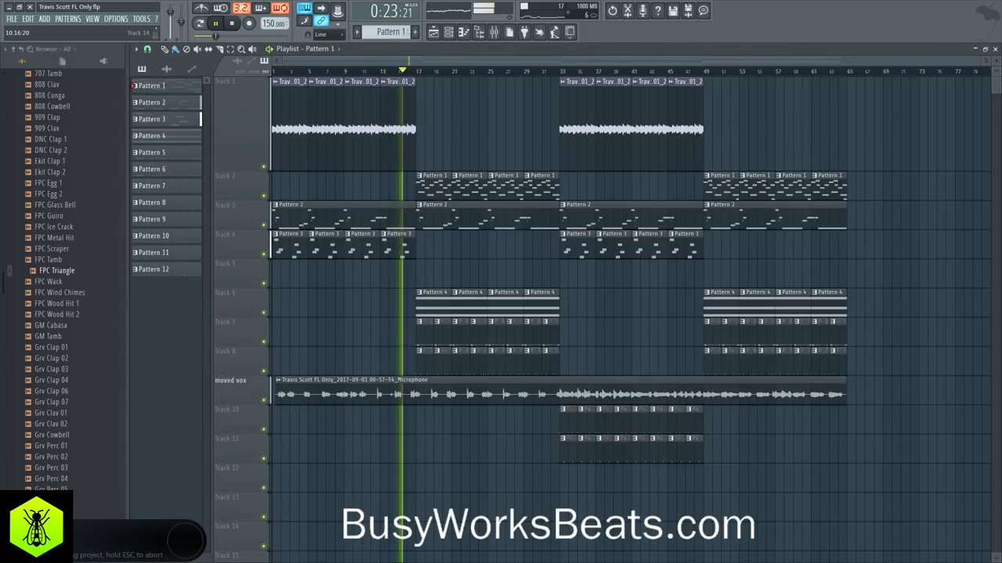
# Audition the percussion samples in the browser from FPC Wack down to Grv Perc 07.
pyautogui.click(451, 33)
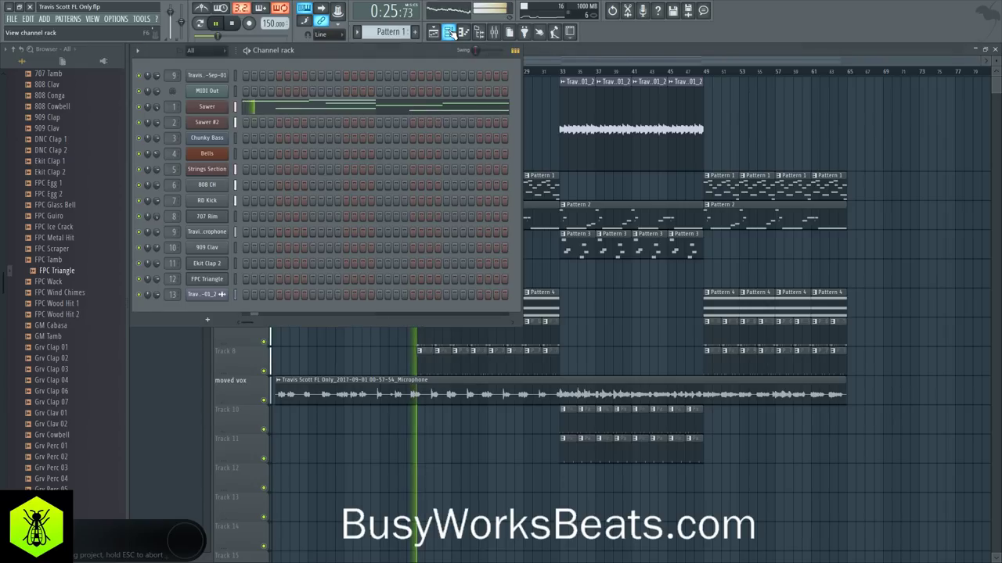
pyautogui.rightClick(395, 463)
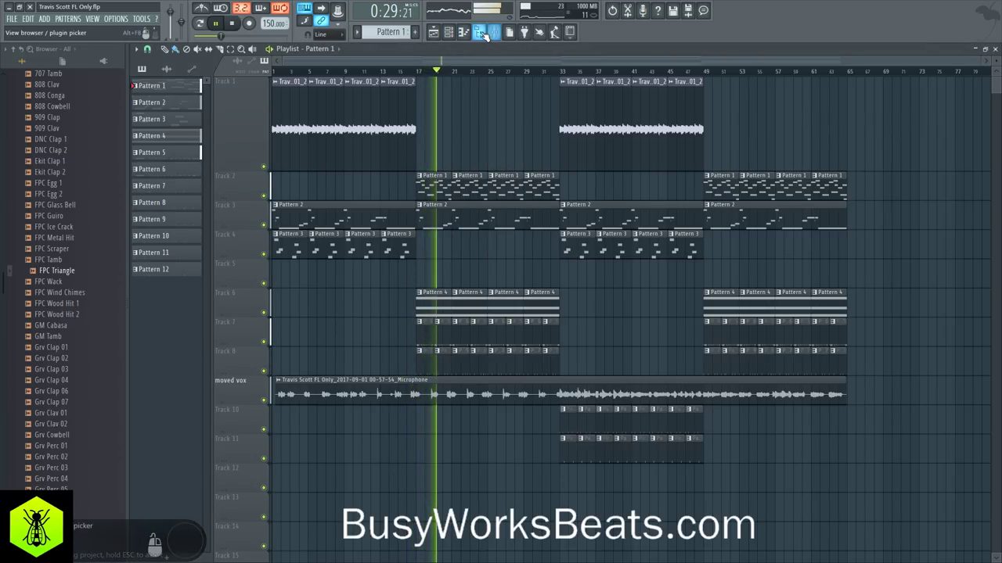
pyautogui.click(55, 282)
pyautogui.click(67, 303)
pyautogui.click(67, 315)
pyautogui.click(67, 327)
pyautogui.click(68, 358)
pyautogui.scroll(-4, 64, 354)
pyautogui.click(64, 356)
pyautogui.scroll(-2, 64, 345)
pyautogui.click(63, 316)
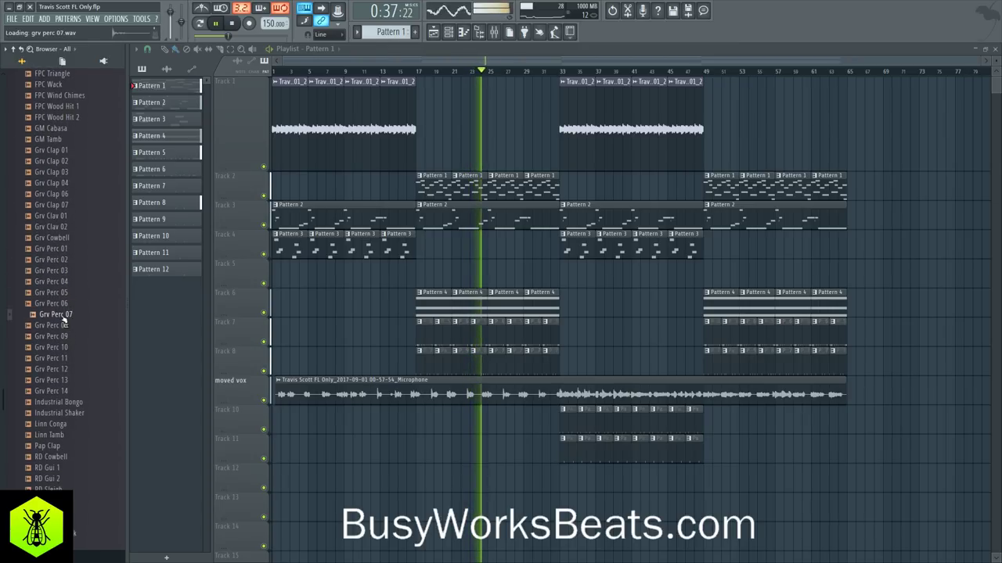
# Load Grv Perc 09 into a new channel routed to mixer track 14 and place a hit on step 23 of Pattern 12.
pyautogui.click(69, 335)
pyautogui.rightClick(72, 336)
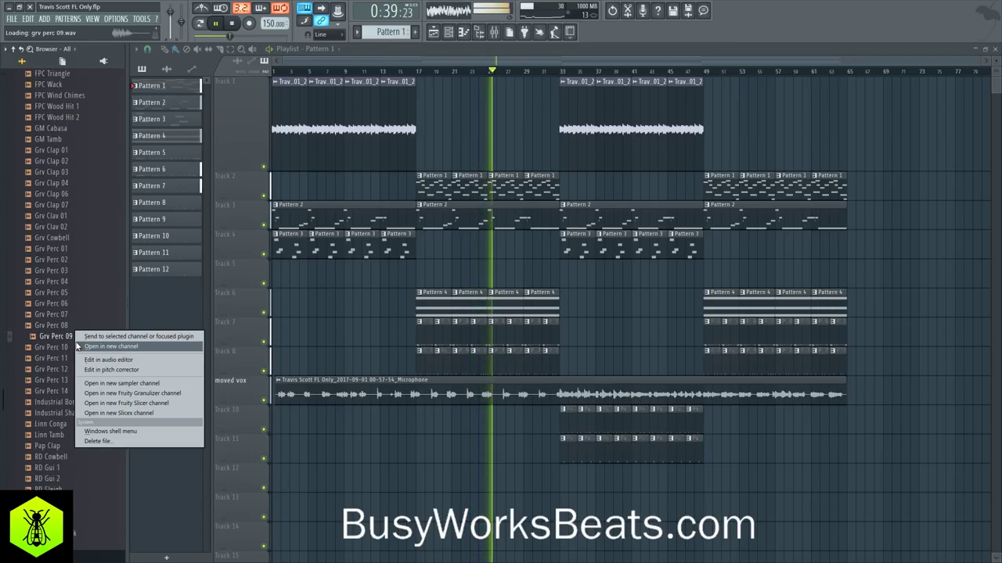
pyautogui.click(78, 345)
pyautogui.press('F6')
pyautogui.scroll(-8, 392, 32)
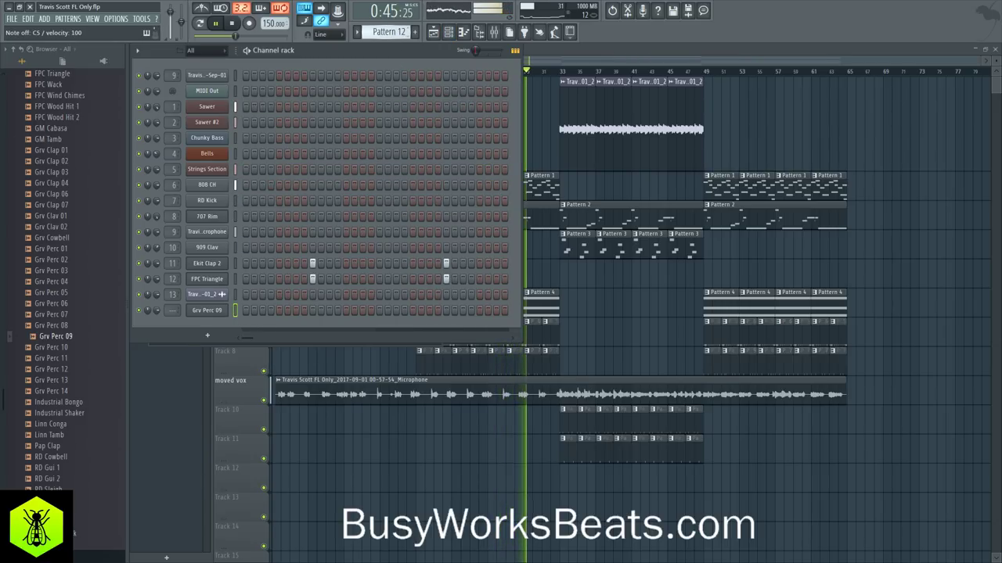
pyautogui.scroll(6, 177, 310)
pyautogui.scroll(8, 174, 310)
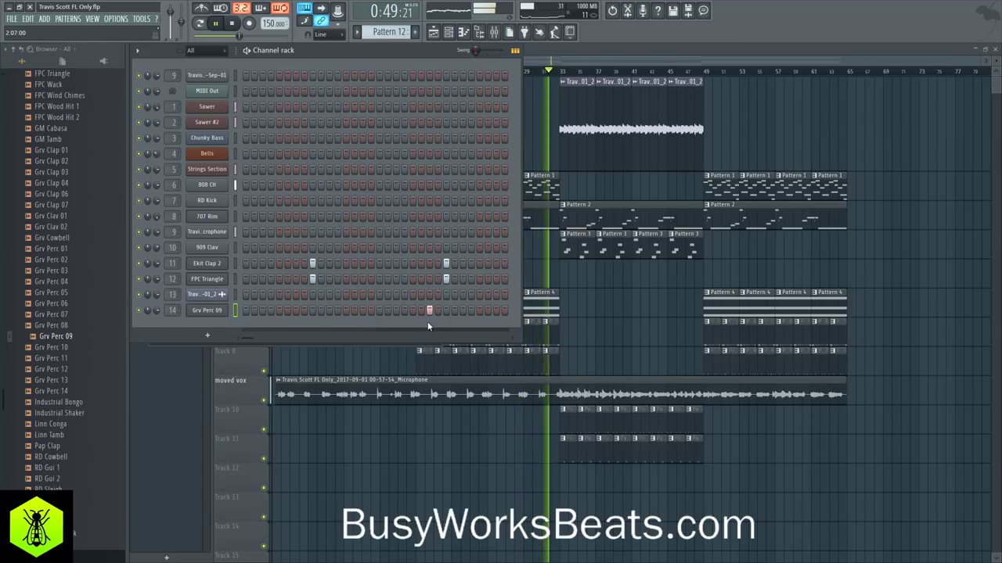
# Move the Grv Perc 09 hit in Pattern 12 to step 29.
pyautogui.press('F6')
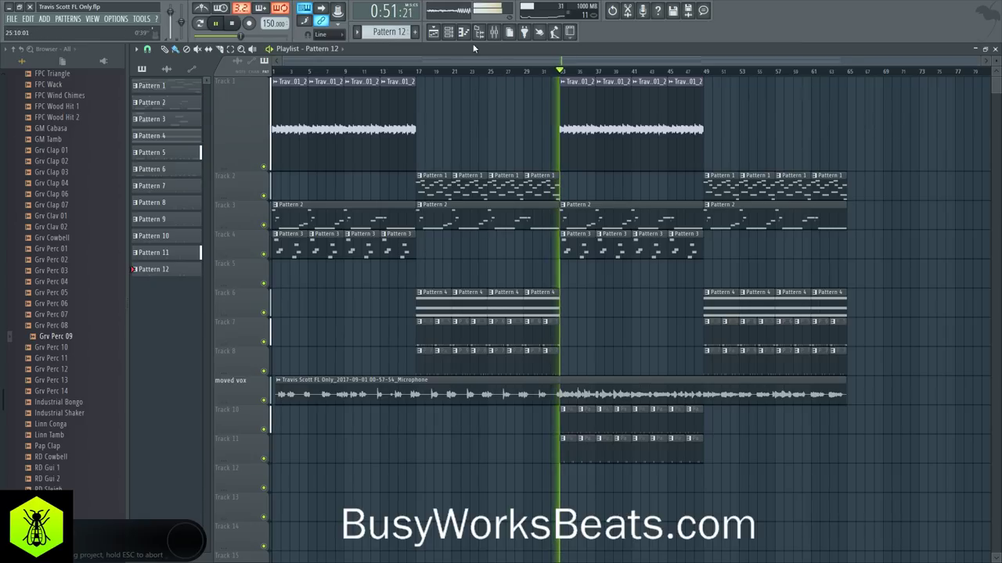
pyautogui.click(451, 32)
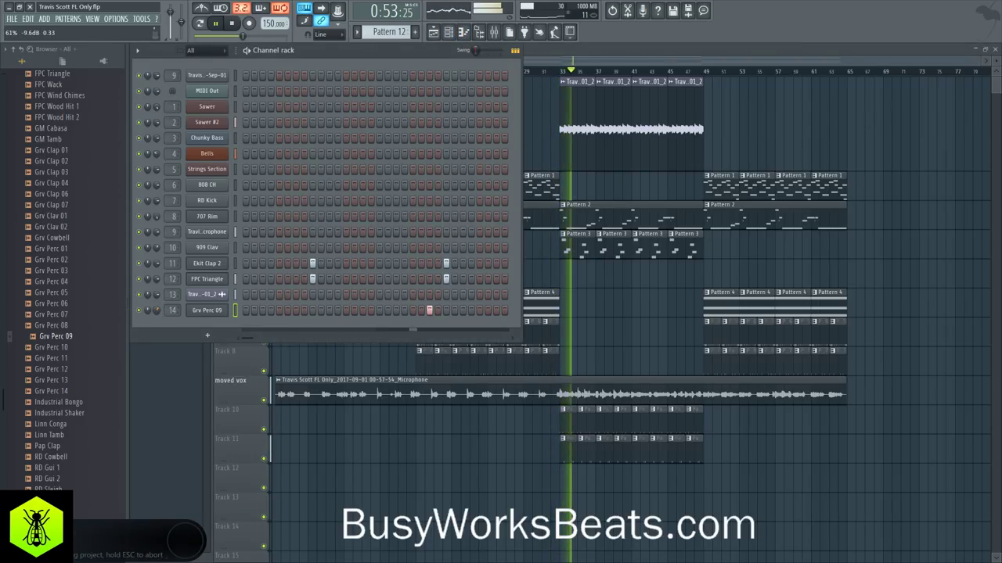
pyautogui.click(479, 310)
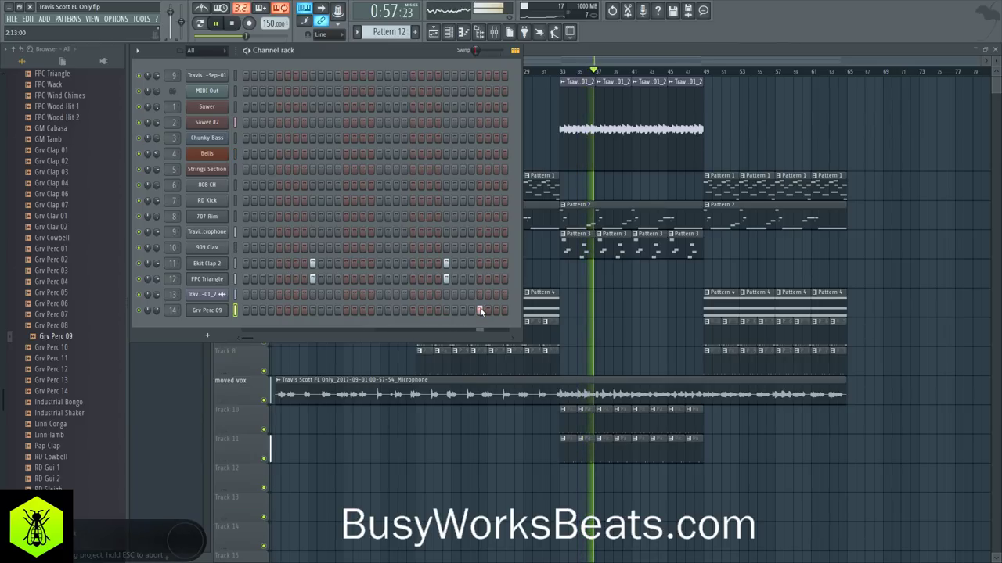
# Load Grv Perc 12 and Grv Perc 13 into new channels and route them to mixer tracks 15 and 16.
pyautogui.click(81, 369)
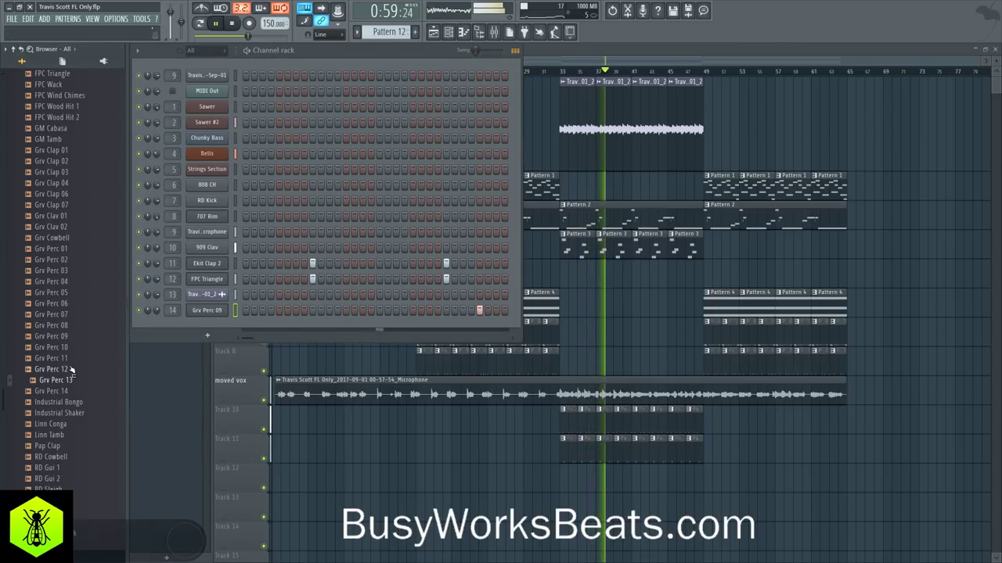
pyautogui.rightClick(79, 367)
pyautogui.click(85, 381)
pyautogui.rightClick(66, 380)
pyautogui.click(87, 392)
pyautogui.click(466, 138)
pyautogui.click(449, 123)
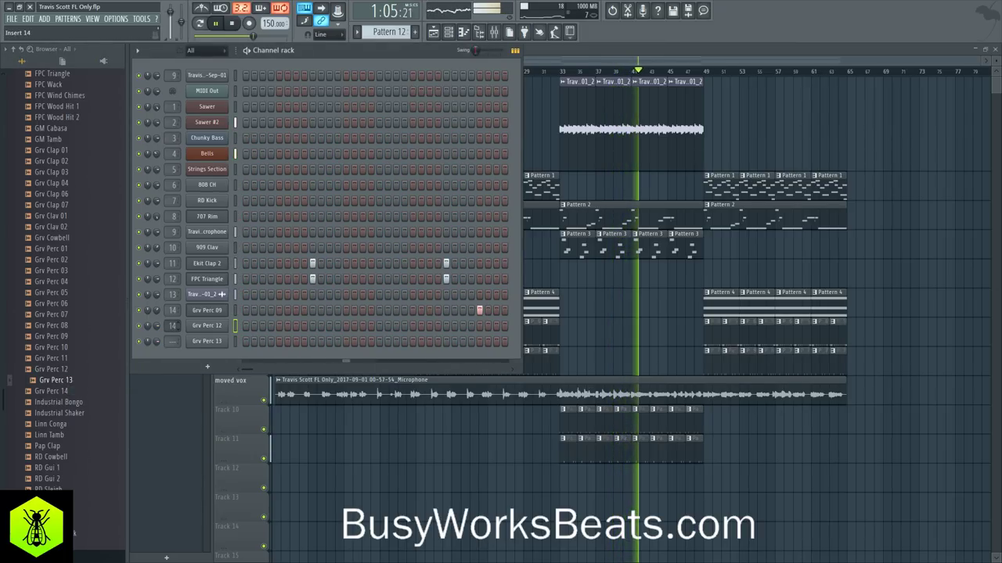
pyautogui.moveTo(175, 342); pyautogui.dragTo(175, 320)
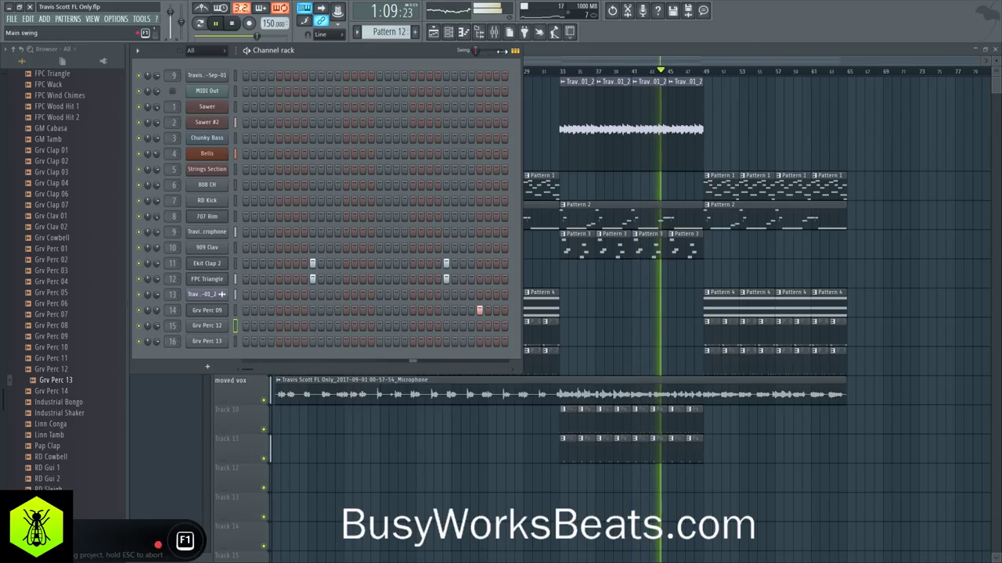
# Lower the volume faders of mixer inserts 12 and 10 and return to the playlist.
pyautogui.press('F9')
pyautogui.click(336, 169)
pyautogui.moveTo(335, 265); pyautogui.dragTo(335, 276)
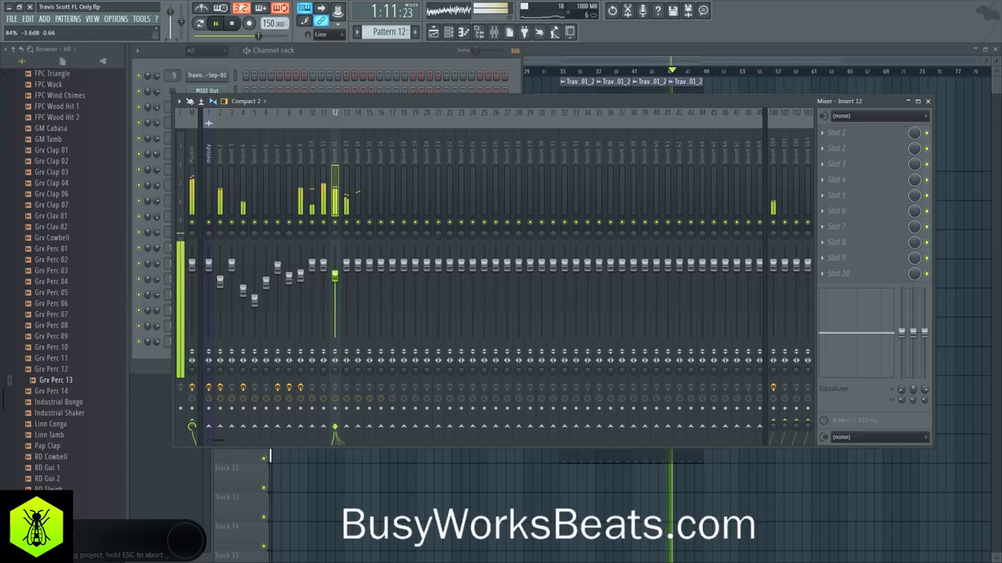
pyautogui.click(323, 266)
pyautogui.moveTo(323, 282)
pyautogui.mouseDown()
pyautogui.moveTo(324, 263)
pyautogui.moveTo(311, 289)
pyautogui.mouseUp()
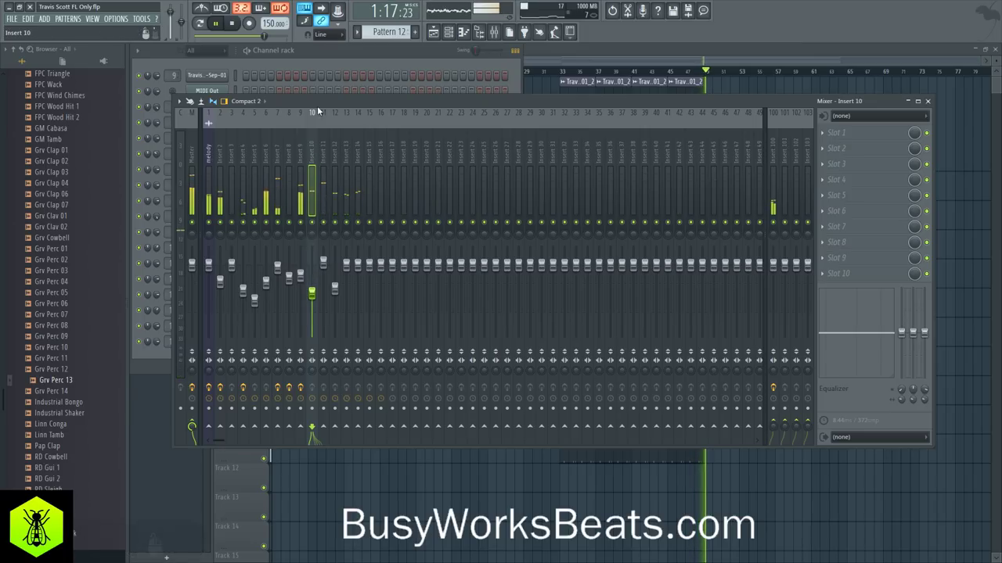
pyautogui.click(326, 54)
pyautogui.click(454, 470)
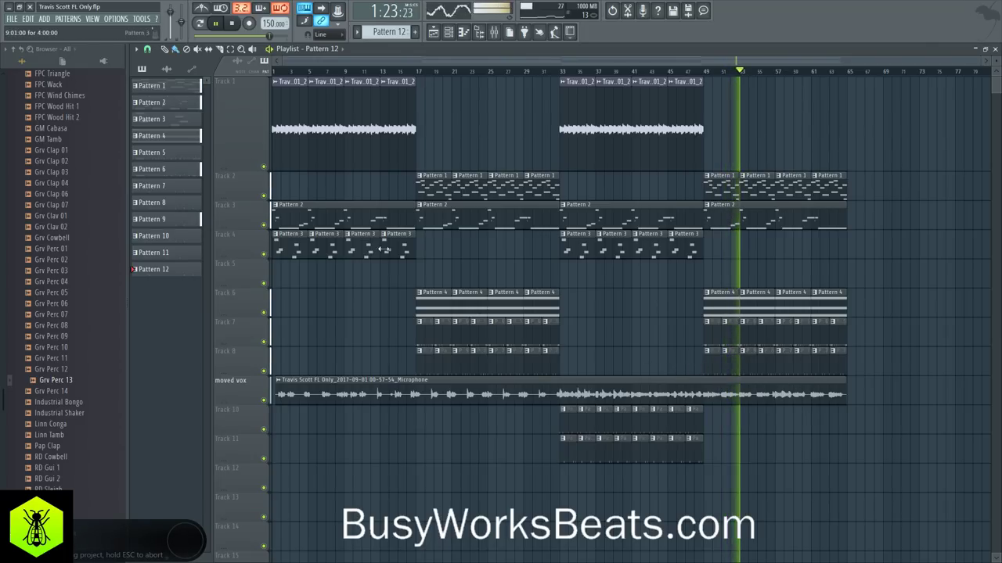
# With snap set to Bar, replace the second vocal clip on the moved vox track with a copy of the first, aligned near bar 33.
pyautogui.click(147, 48)
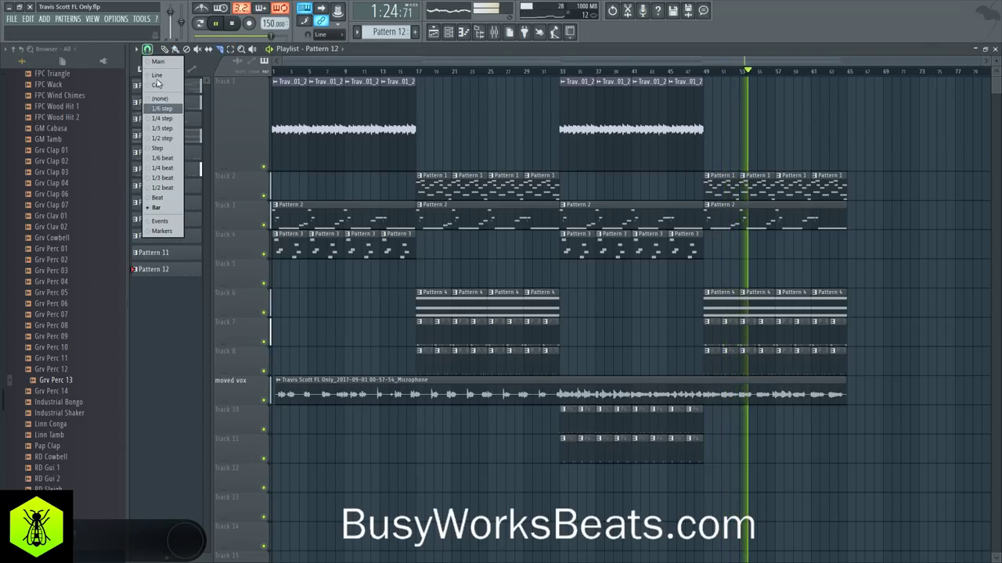
pyautogui.click(171, 208)
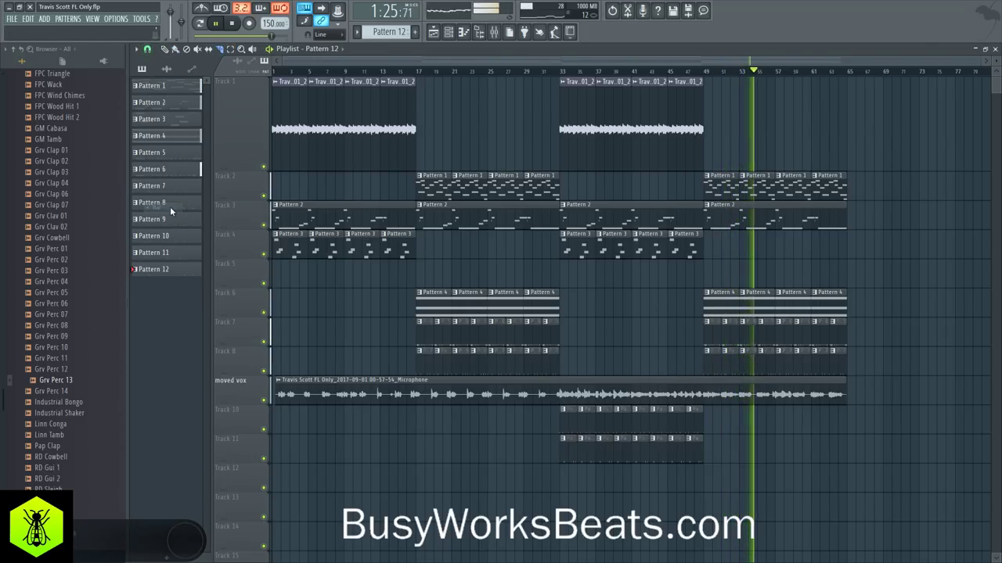
pyautogui.press('space')
pyautogui.rightClick(576, 391)
pyautogui.moveTo(450, 393); pyautogui.dragTo(728, 393)
pyautogui.keyDown('ctrl'); pyautogui.click(757, 443); pyautogui.keyUp('ctrl')
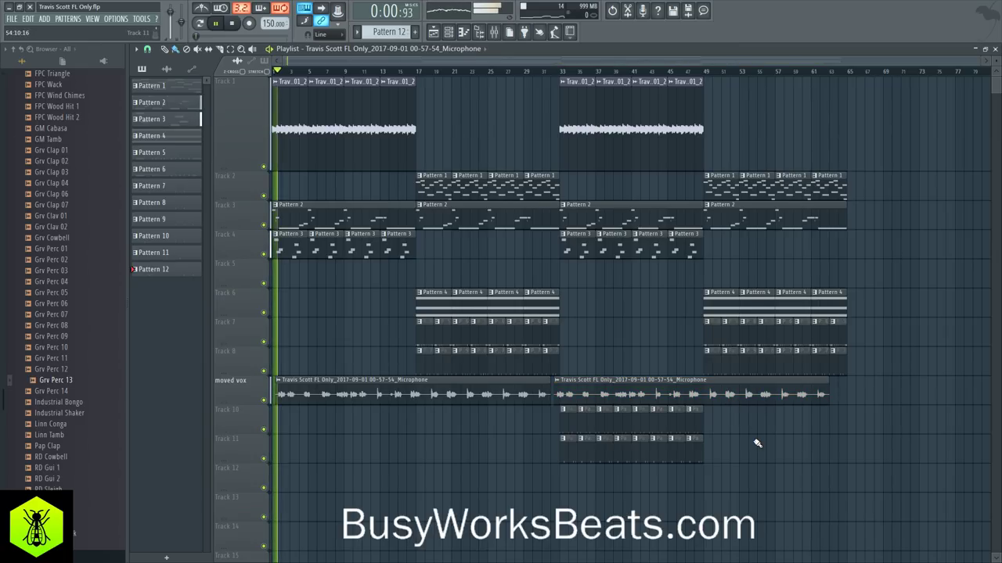
pyautogui.moveTo(618, 394); pyautogui.dragTo(626, 395)
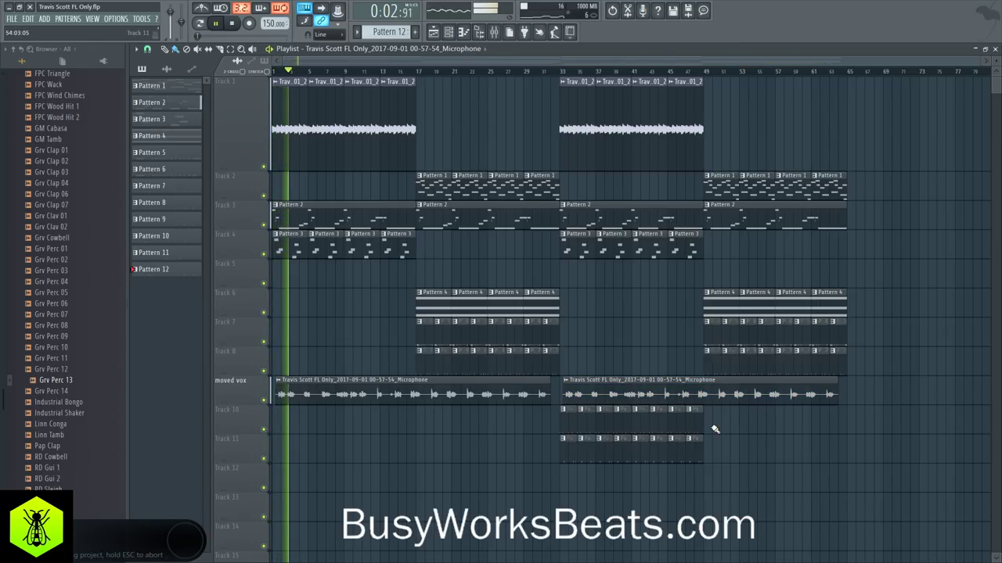
# Select bars 33 to 49 on the playlist timeline and loop playback over that section.
pyautogui.press('space')
pyautogui.moveTo(417, 71); pyautogui.dragTo(708, 110)
pyautogui.moveTo(564, 81); pyautogui.dragTo(708, 89)
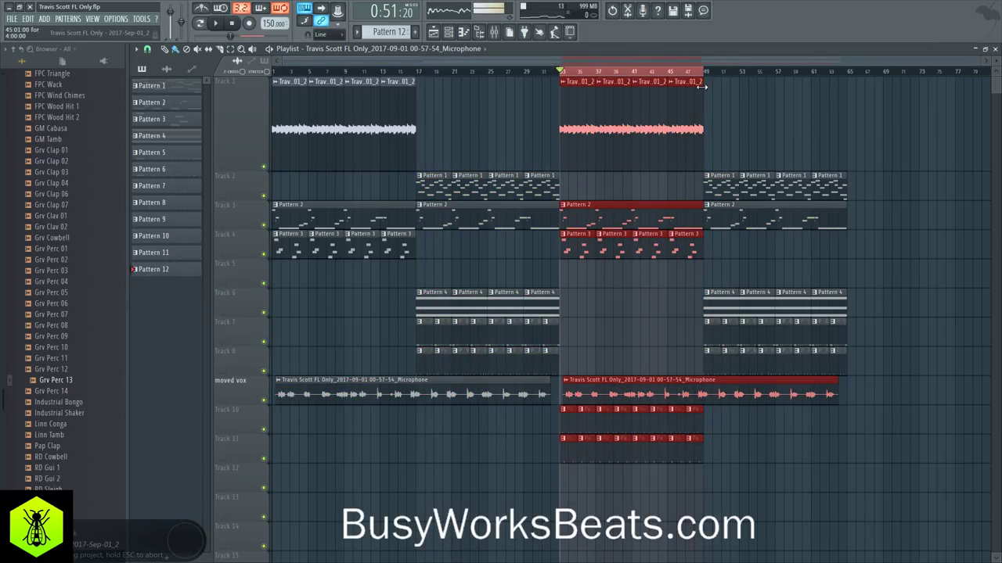
pyautogui.press('space')
# Switch to Pattern 11 and add Grv Perc 12 hits on steps 9 and 25.
pyautogui.press('F6')
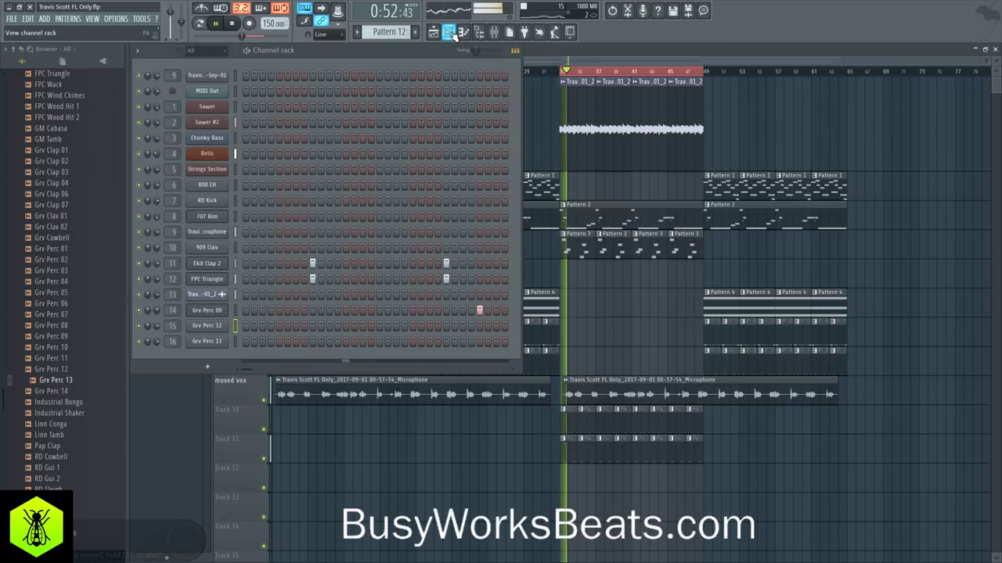
pyautogui.press('F4')
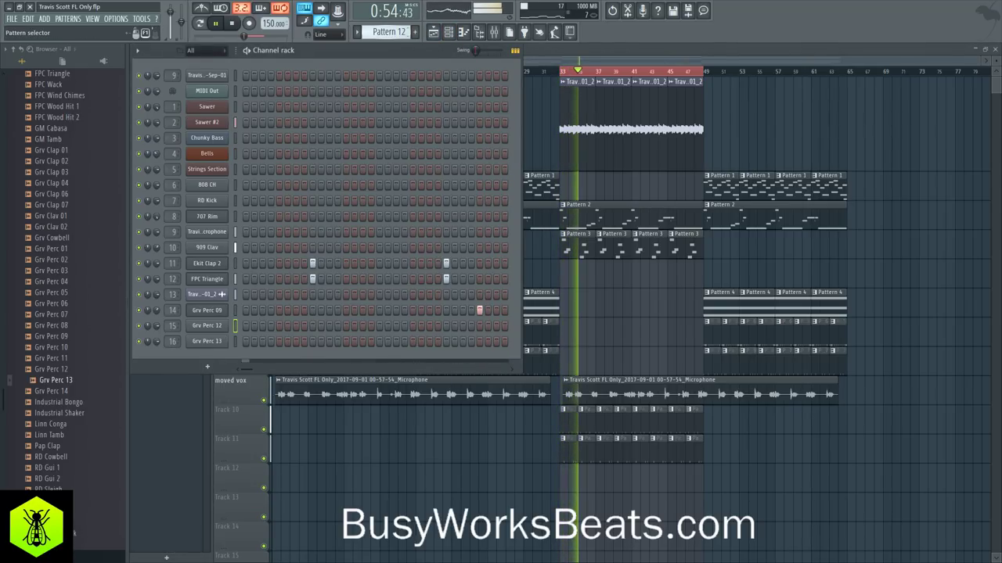
pyautogui.press('KP_Subtract')
pyautogui.press('KP_Subtract')
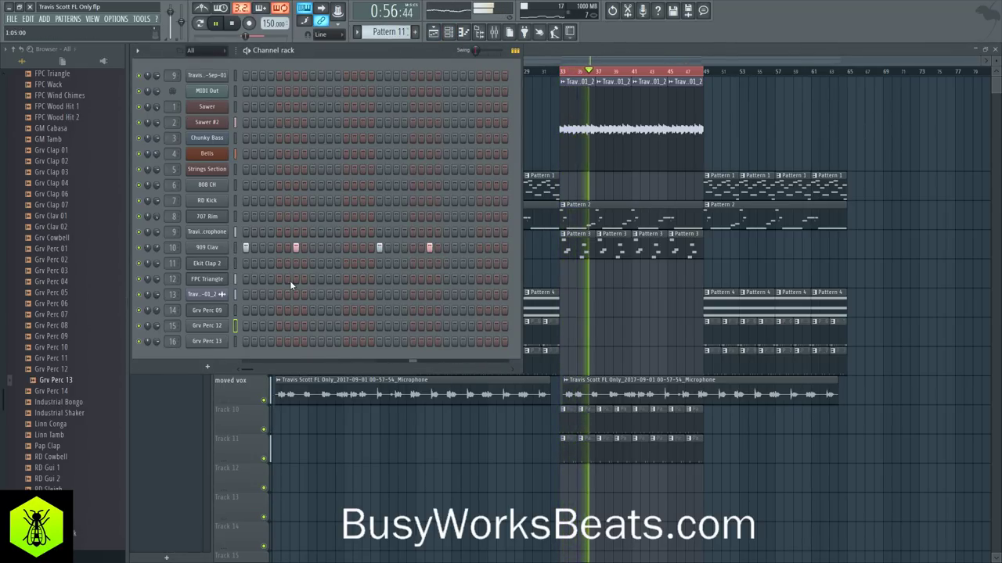
pyautogui.click(312, 326)
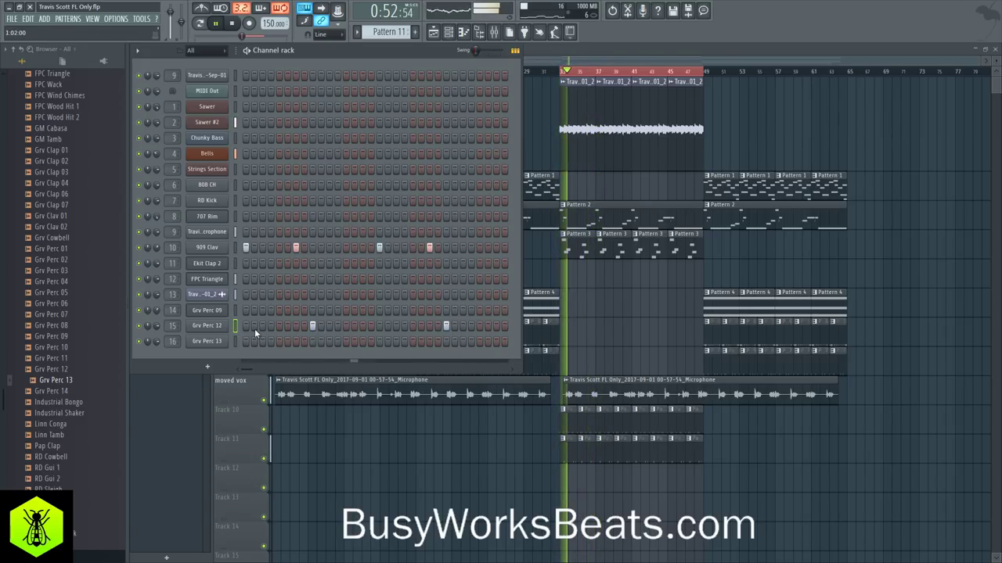
pyautogui.click(206, 326)
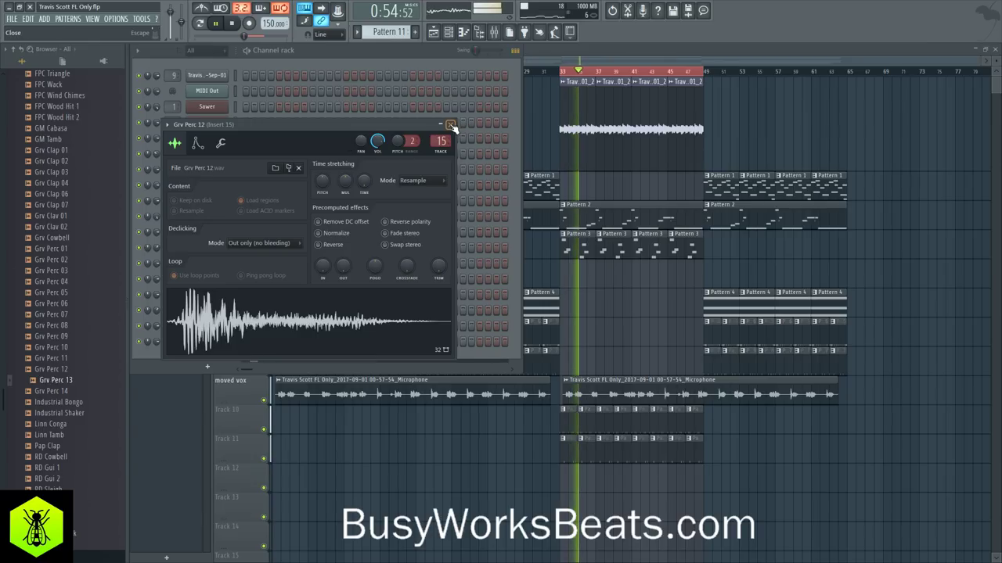
pyautogui.click(450, 124)
# Preview Grv Perc 13 and place its hits on steps 1, 7, 11 and 13 of Pattern 11.
pyautogui.press('z')
pyautogui.press('z')
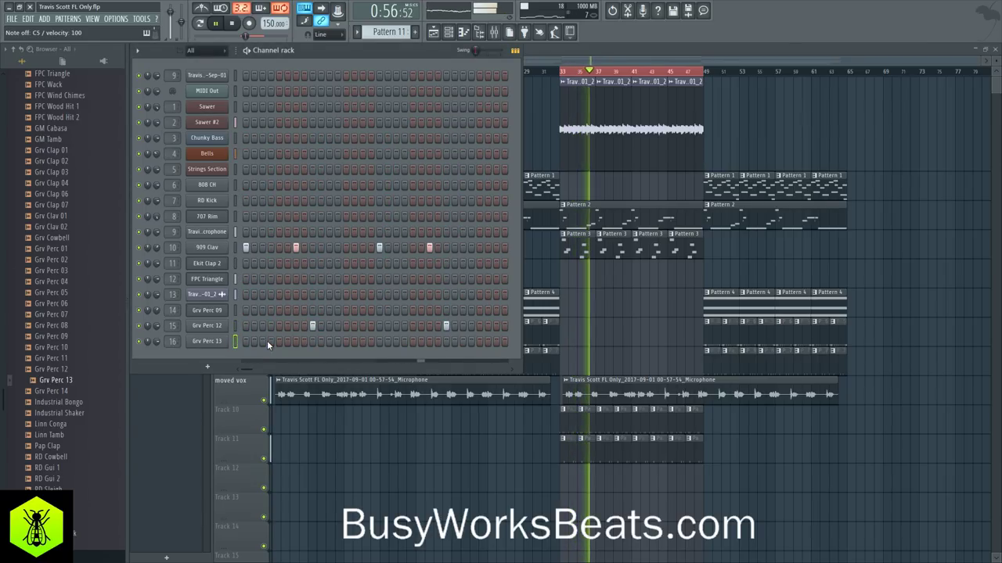
pyautogui.press('space')
pyautogui.press('space')
pyautogui.click(345, 341)
pyautogui.press('space')
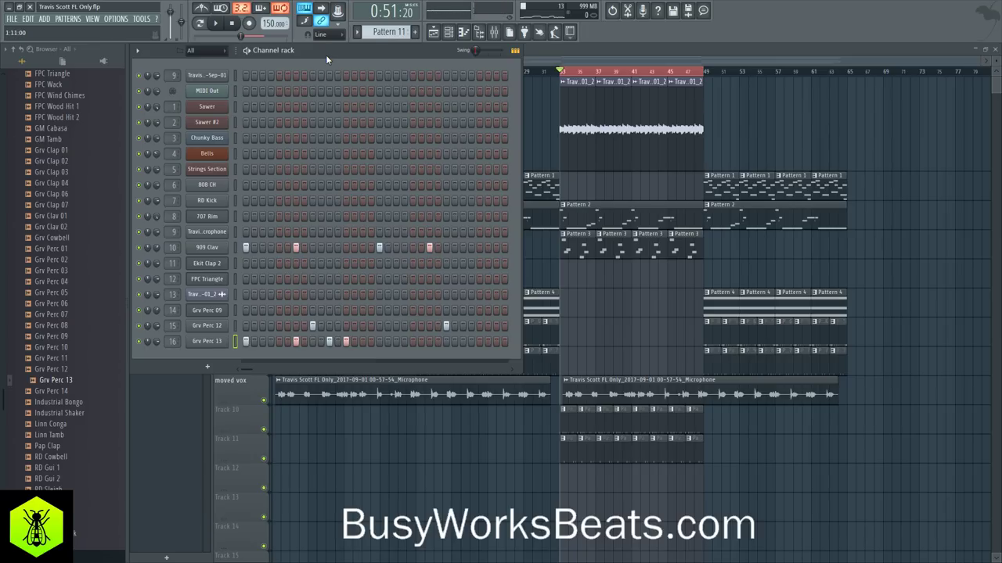
# Add Grv Perc 13 hits on steps 17, 23 and 29 of Pattern 11 during playback and close the channel rack.
pyautogui.press('space')
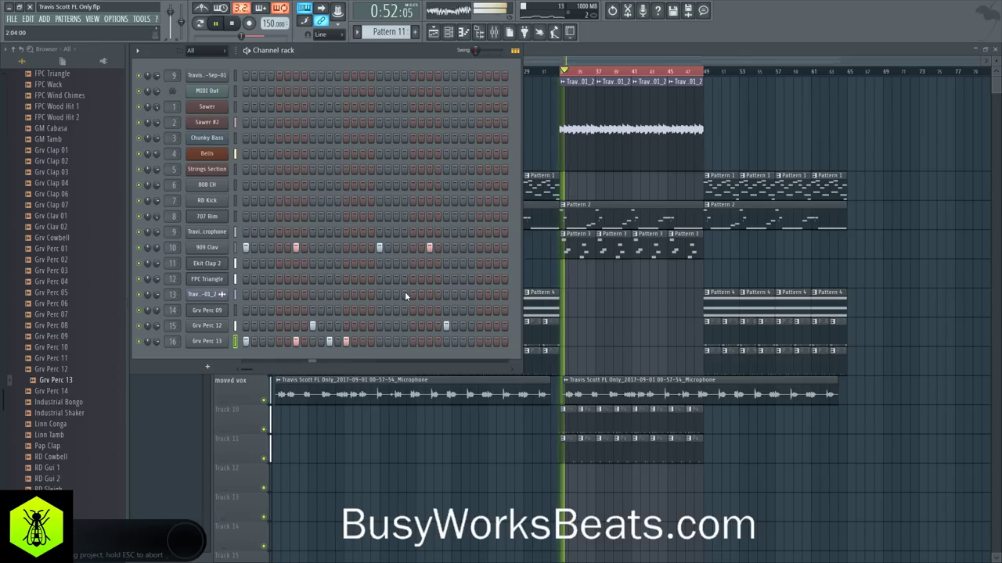
pyautogui.click(380, 341)
pyautogui.click(429, 341)
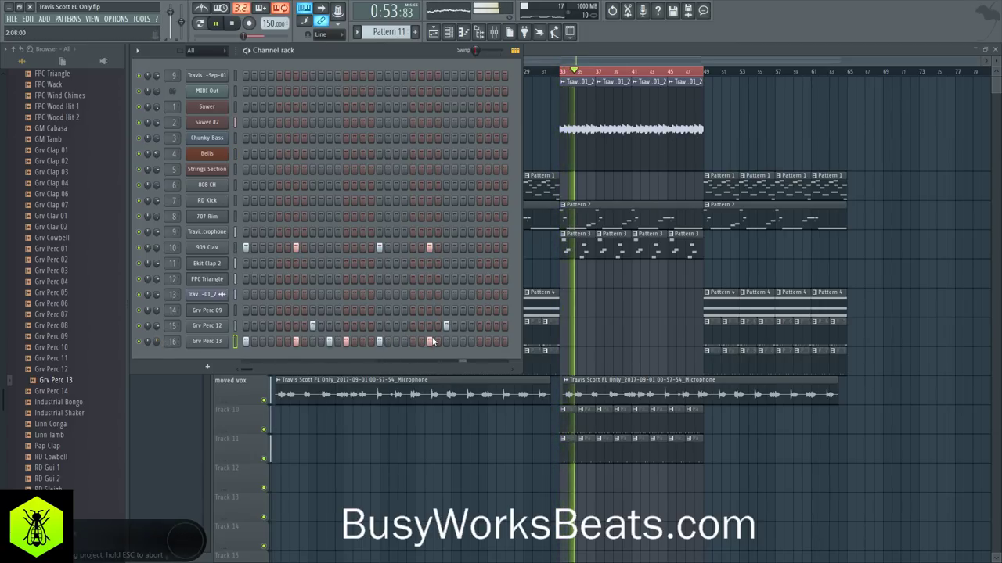
pyautogui.click(480, 341)
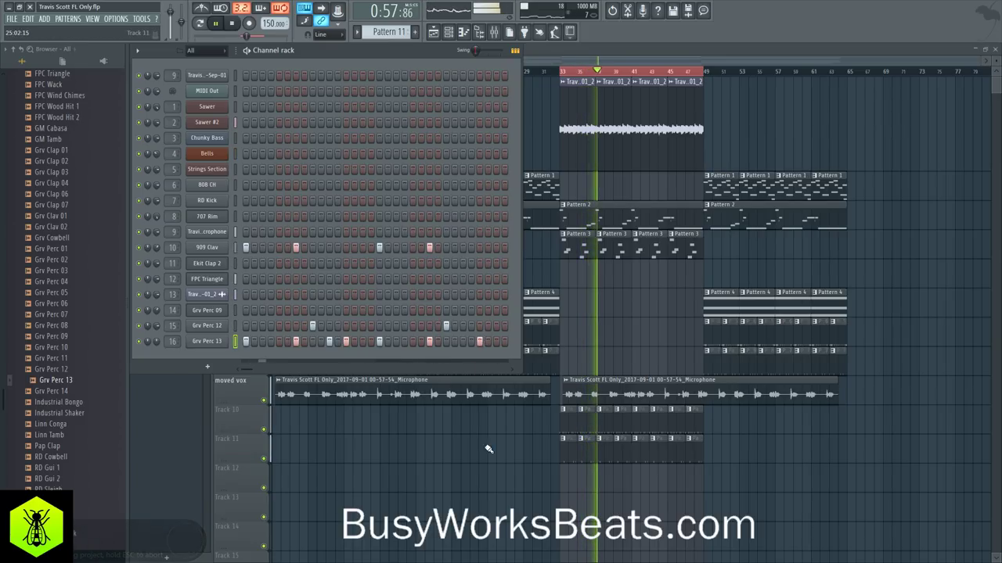
pyautogui.press('F6')
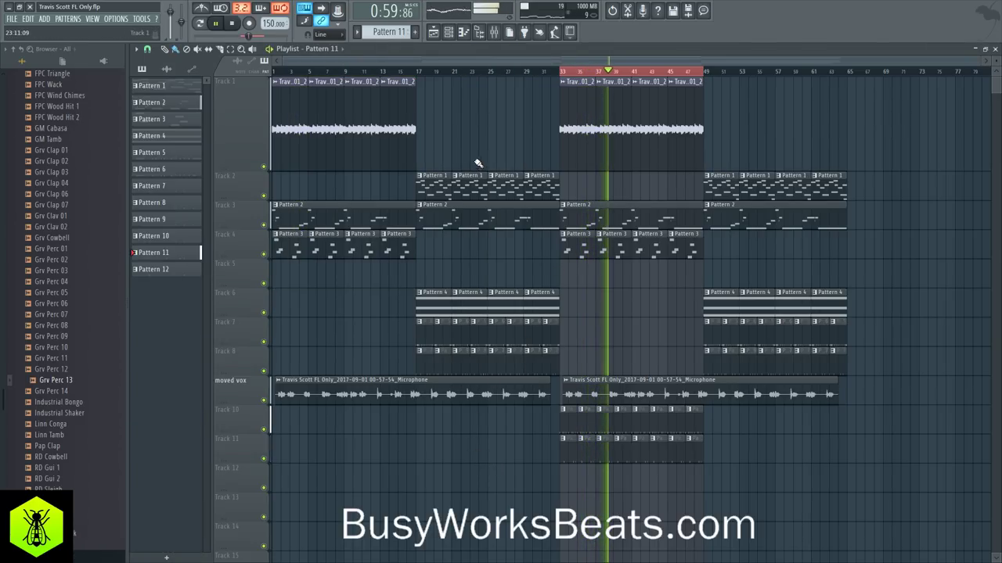
# Save the project and load the Industrial Bongo sample into a new channel.
pyautogui.hotkey('ctrl', 's')
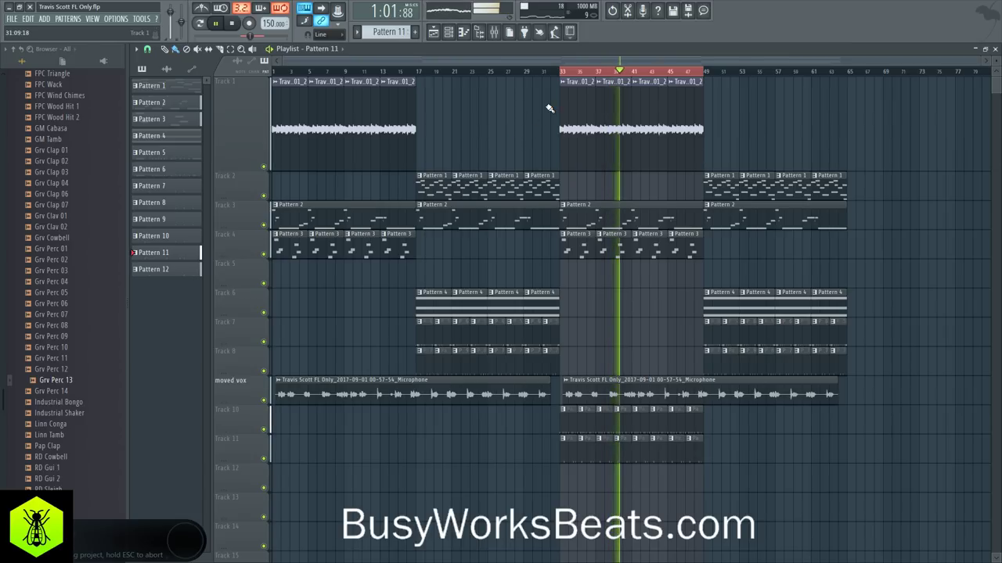
pyautogui.click(70, 392)
pyautogui.scroll(-2, 71, 403)
pyautogui.rightClick(78, 337)
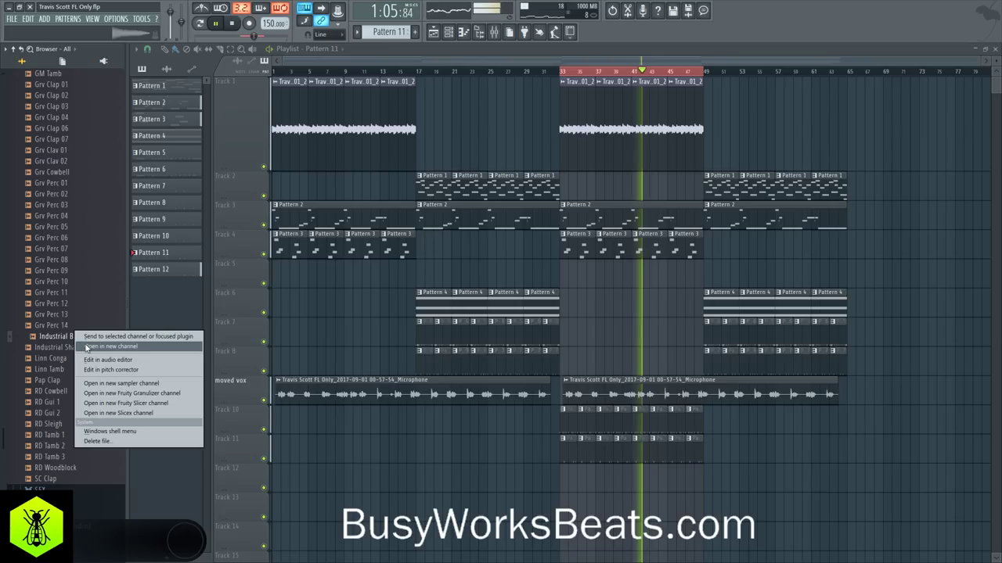
pyautogui.click(86, 347)
# Assign Industrial Bongo to mixer track 17, give it a step 1 hit in Pattern 13, and place that pattern on Track 12 at bar 33.
pyautogui.click(447, 31)
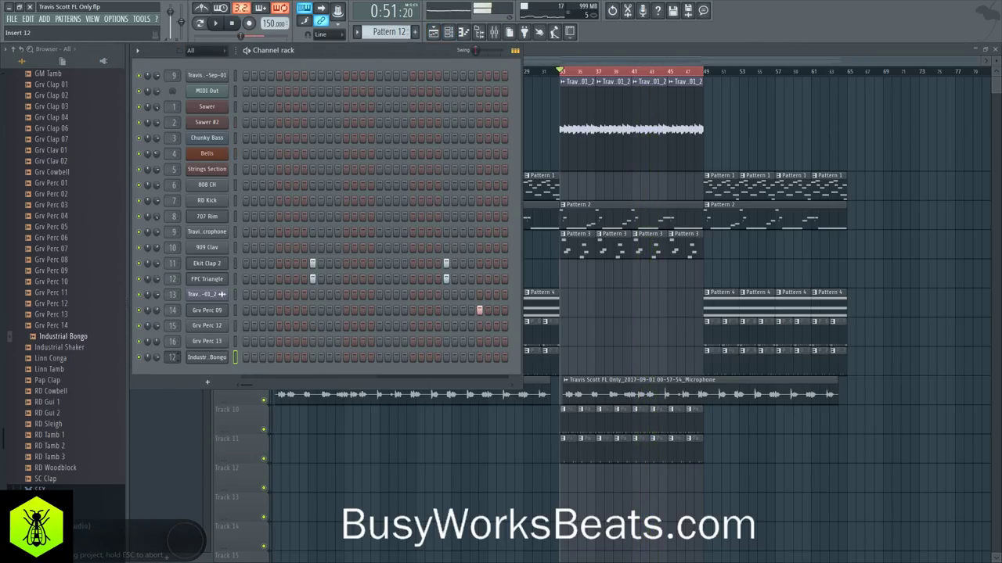
pyautogui.moveTo(389, 37); pyautogui.dragTo(389, 32)
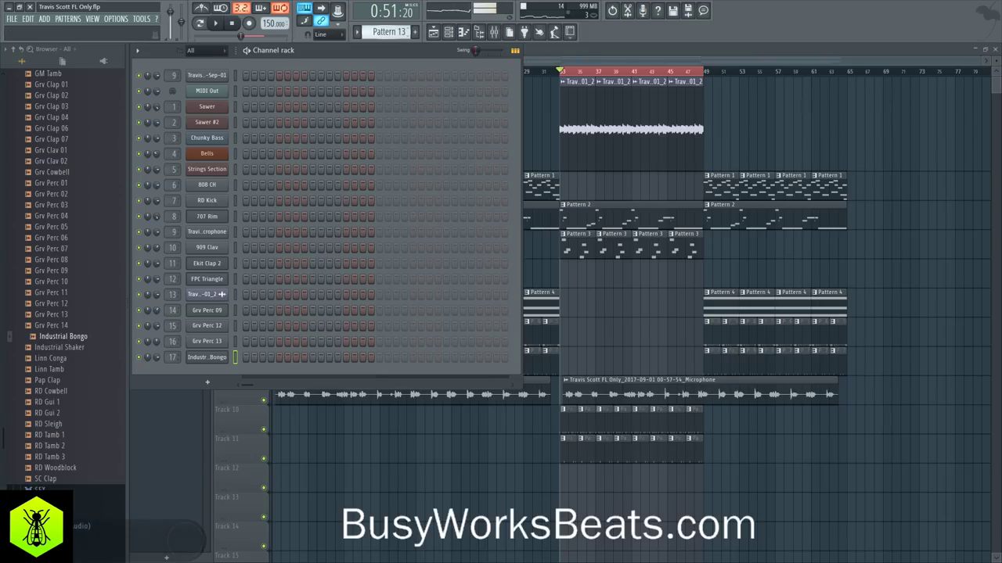
pyautogui.click(566, 483)
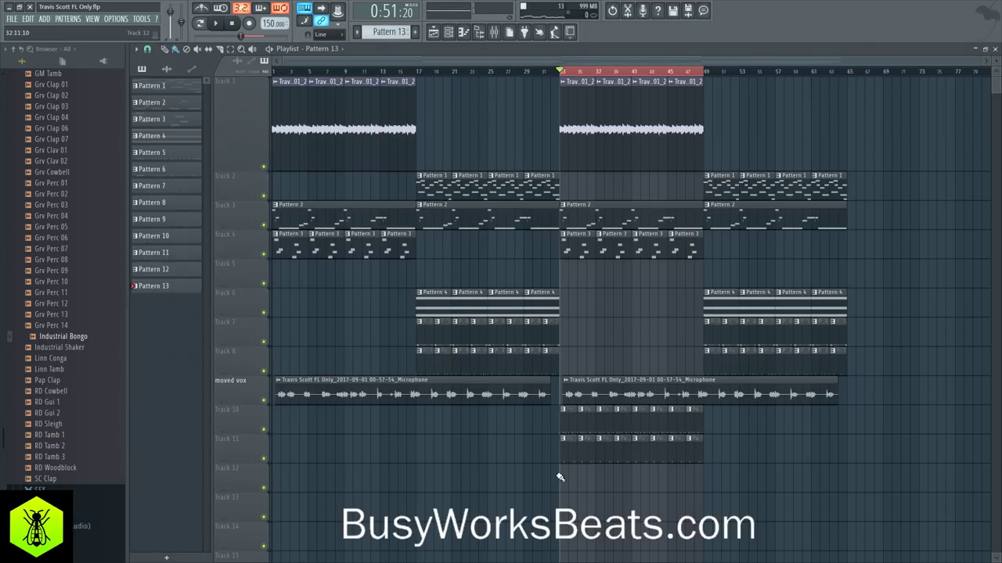
pyautogui.press('space')
pyautogui.press('F6')
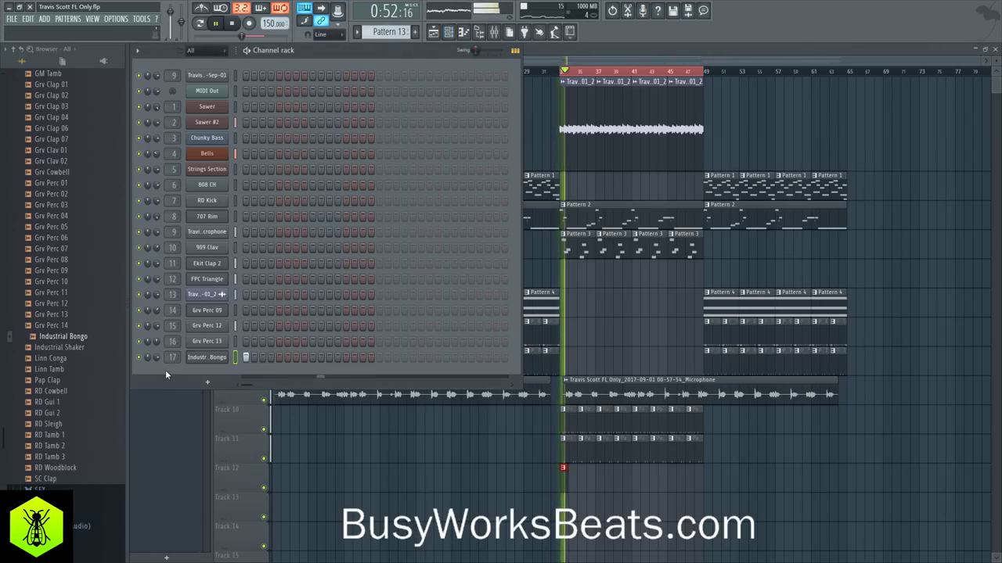
# Load the Pap Clap sample into a new channel and assign it to mixer track 18.
pyautogui.click(64, 347)
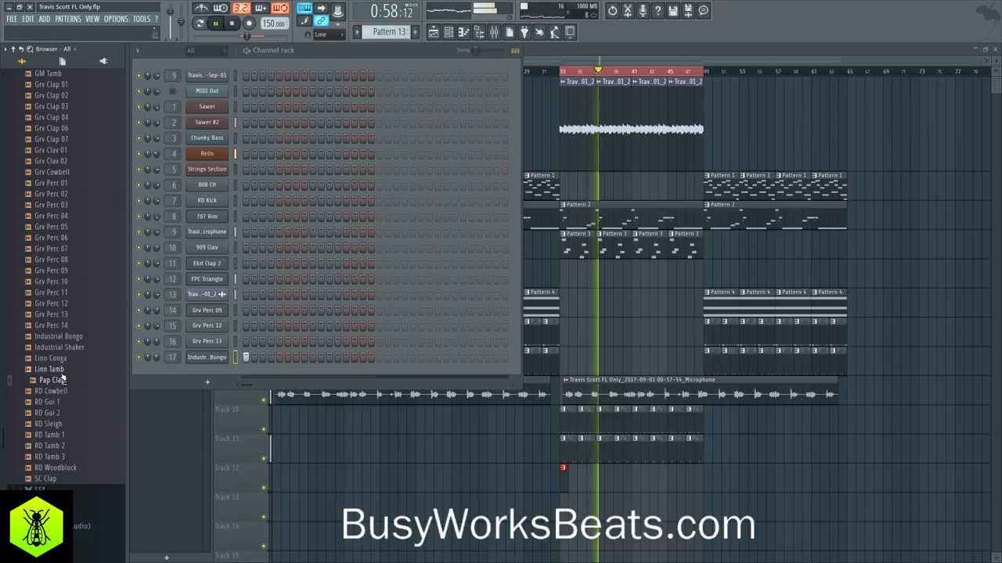
pyautogui.rightClick(67, 381)
pyautogui.click(87, 390)
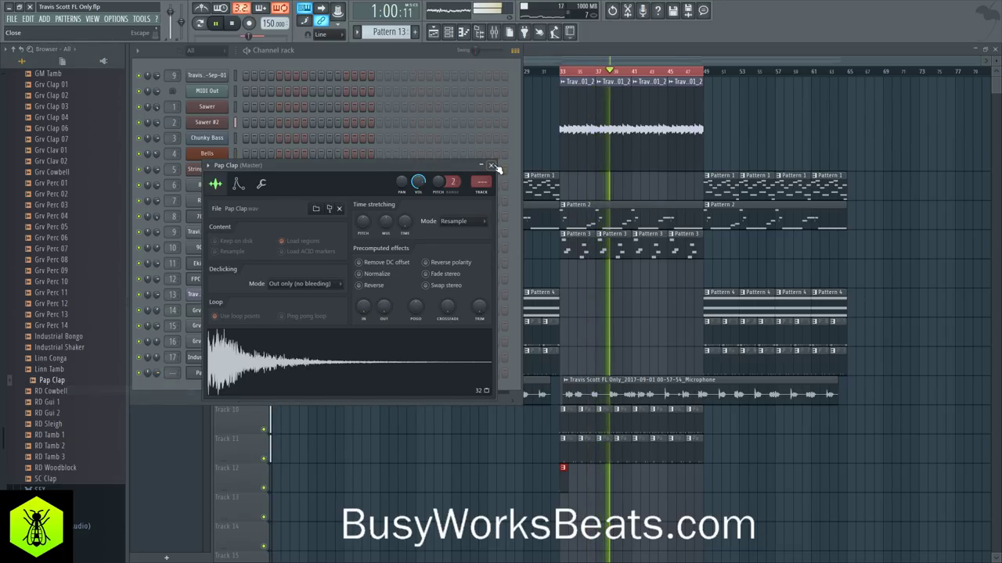
pyautogui.click(488, 172)
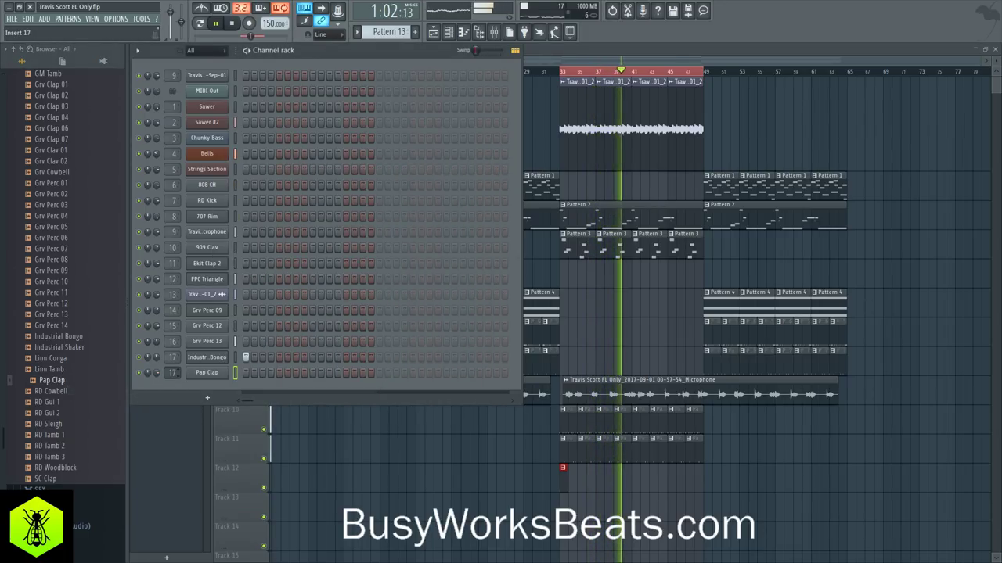
# Switch to Pattern 10, stop playback and save the project.
pyautogui.scroll(-3, 389, 33)
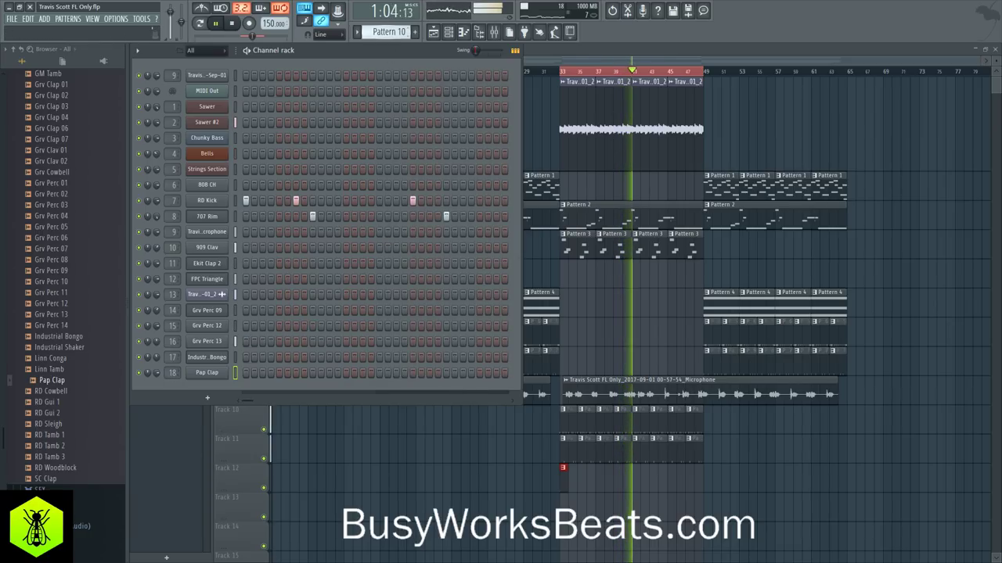
pyautogui.press('space')
pyautogui.hotkey('ctrl', 's')
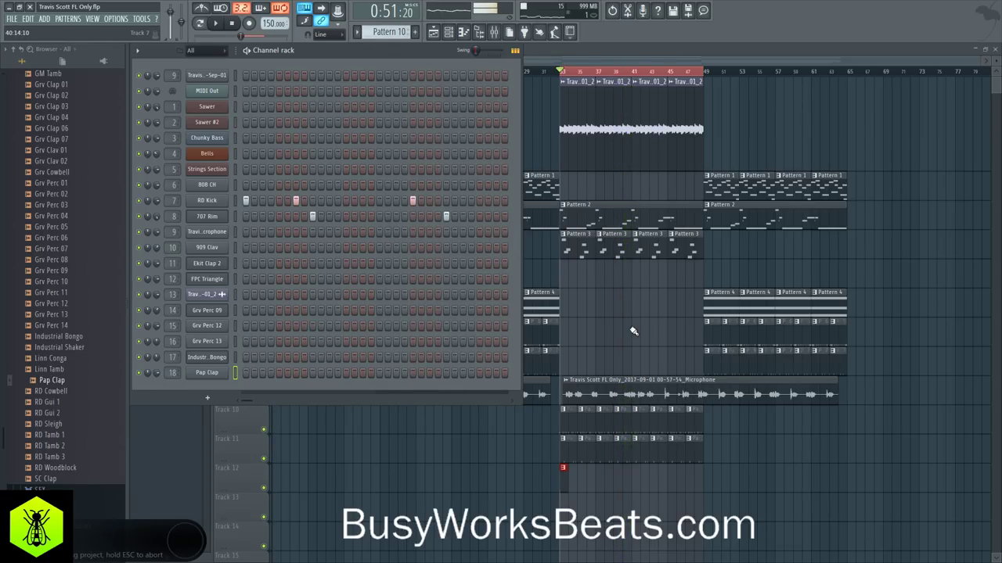
# Insert an empty playlist track directly below the Pattern 2 track and clear the timeline selection.
pyautogui.press('F6')
pyautogui.rightClick(246, 234)
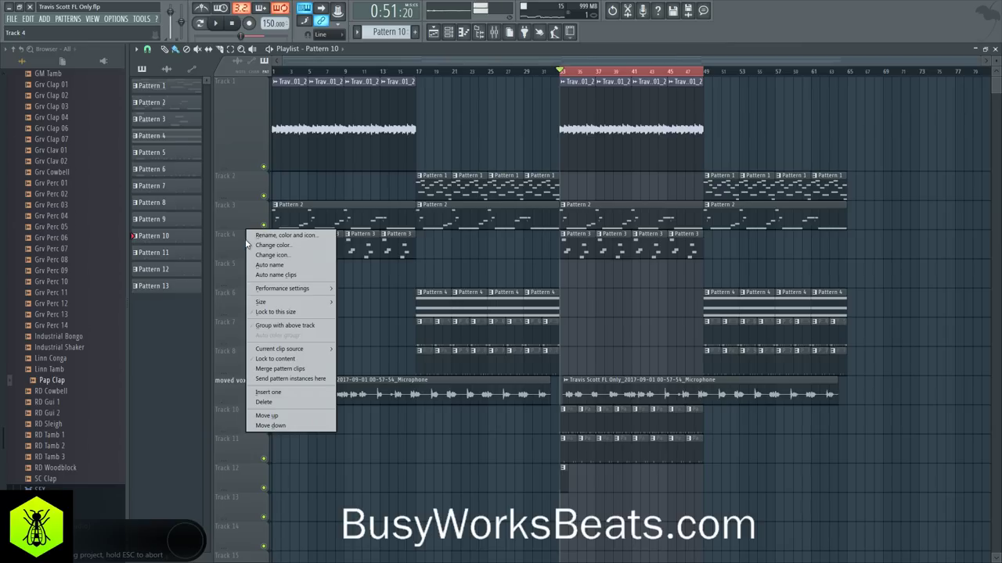
pyautogui.click(298, 392)
pyautogui.keyDown('ctrl'); pyautogui.click(594, 73); pyautogui.keyUp('ctrl')
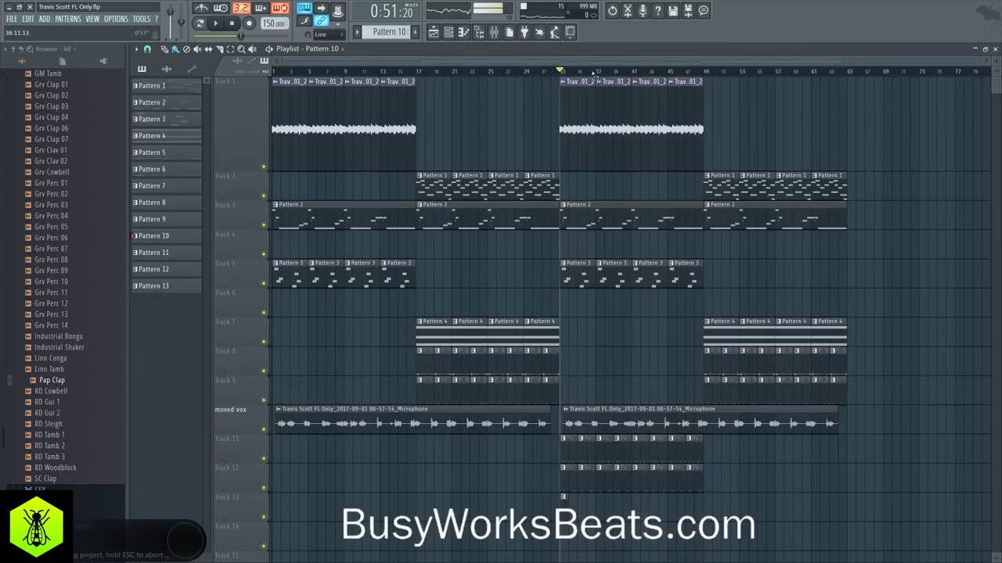
# Open the Sawer #2 synth and create an automation clip for its filter resonance.
pyautogui.click(449, 35)
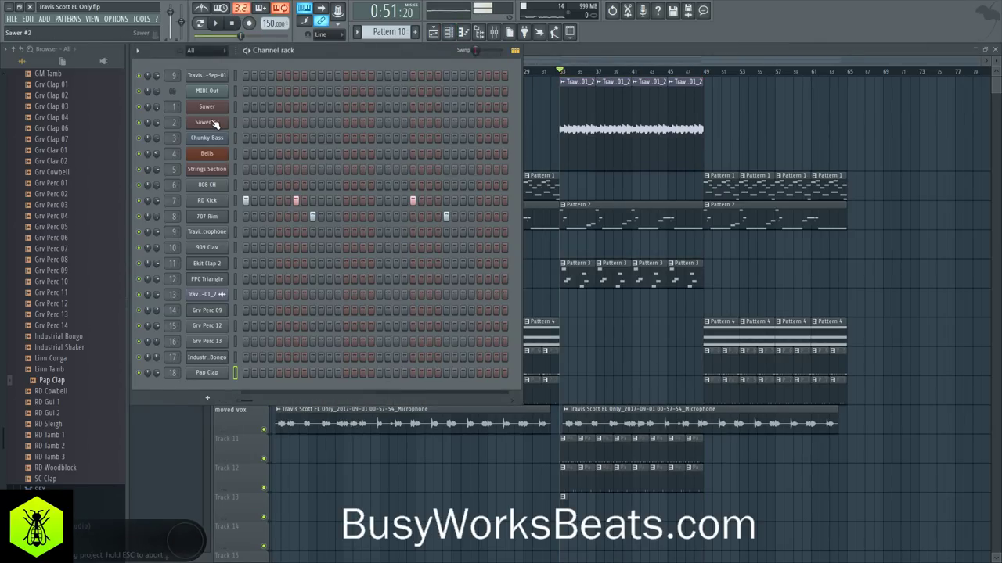
pyautogui.click(206, 122)
pyautogui.rightClick(374, 306)
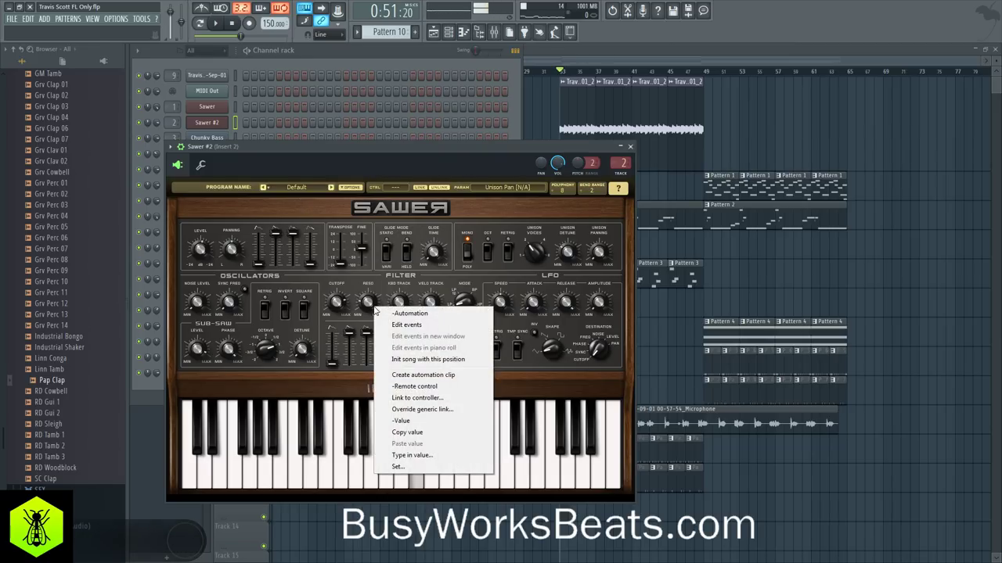
pyautogui.click(410, 374)
# Shape the Filter Reso automation to stay at its starting level until bar 33, hold higher to bar 49, and drop back.
pyautogui.rightClick(277, 255)
pyautogui.click(297, 422)
pyautogui.moveTo(559, 254); pyautogui.dragTo(564, 248)
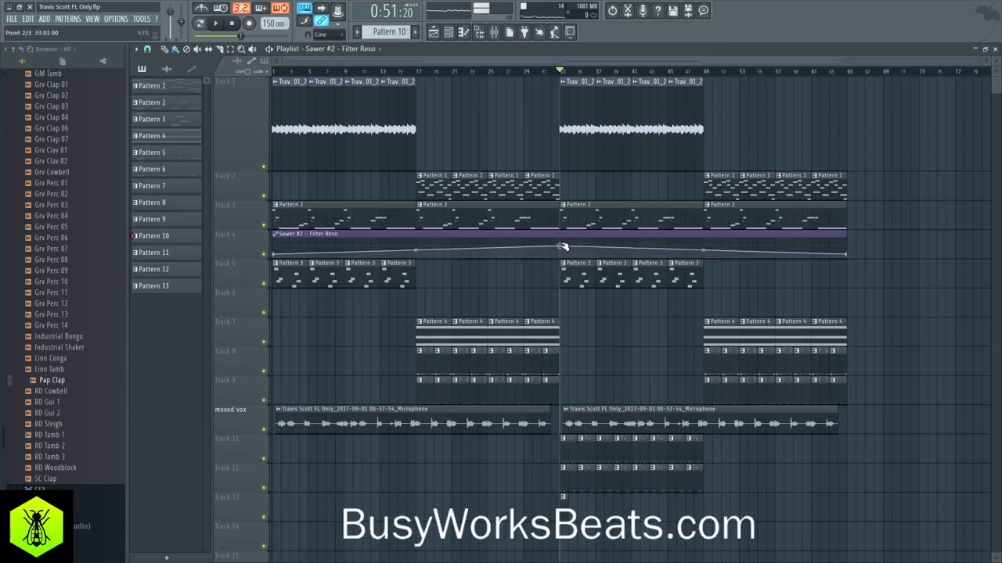
pyautogui.rightClick(563, 251)
pyautogui.click(587, 425)
pyautogui.rightClick(560, 247)
pyautogui.press('space')
pyautogui.rightClick(705, 242)
pyautogui.rightClick(705, 251)
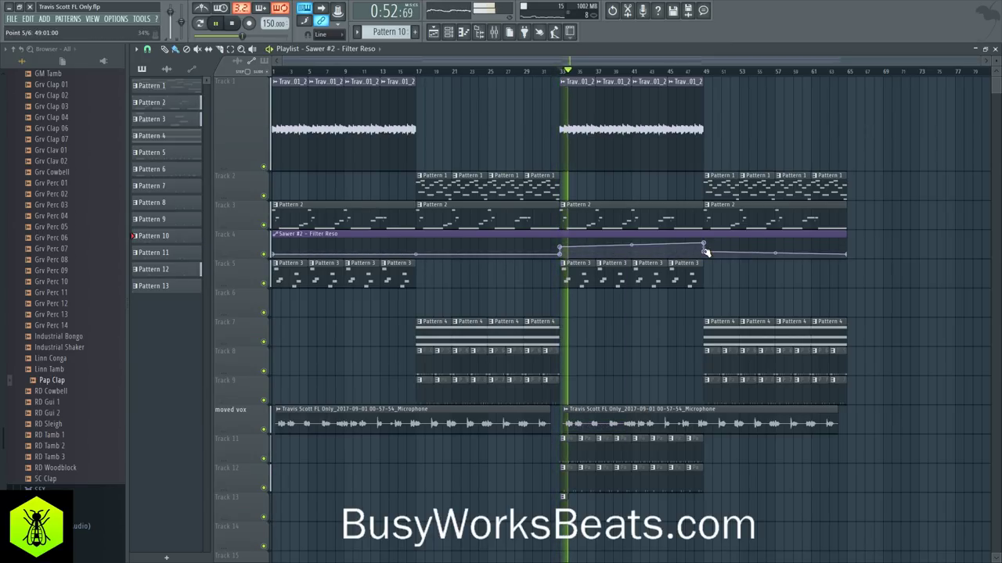
pyautogui.press('space')
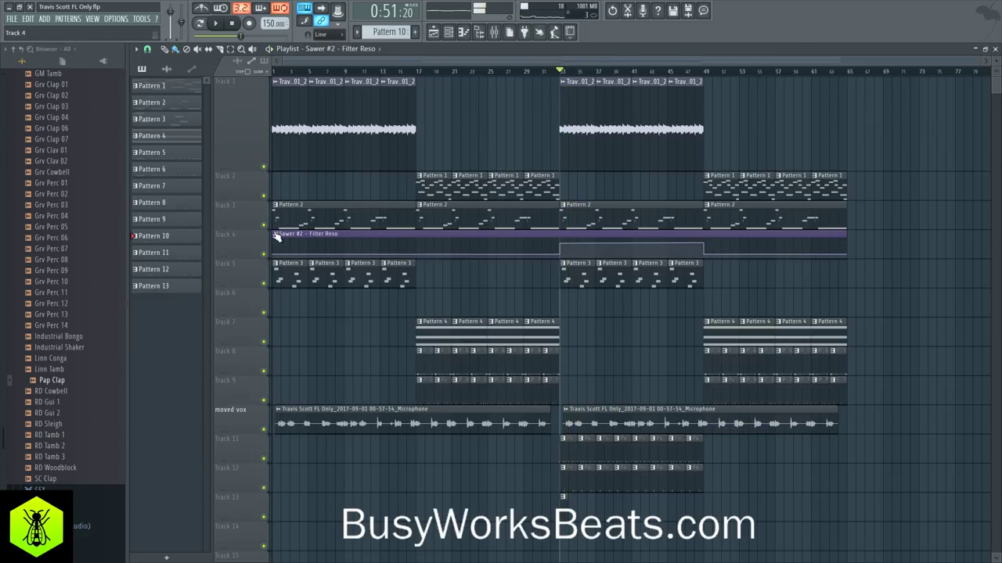
# Solo the Pattern 2 and Filter Reso tracks, audition them from bar 33, and check the Sawer #2 settings.
pyautogui.rightClick(264, 226)
pyautogui.click(264, 254)
pyautogui.press('space')
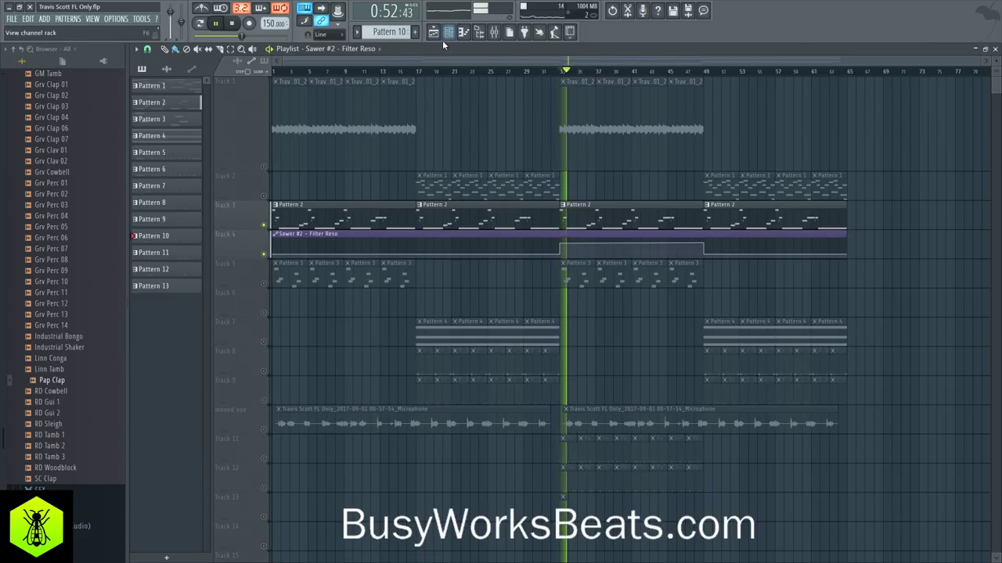
pyautogui.press('F6')
pyautogui.click(220, 123)
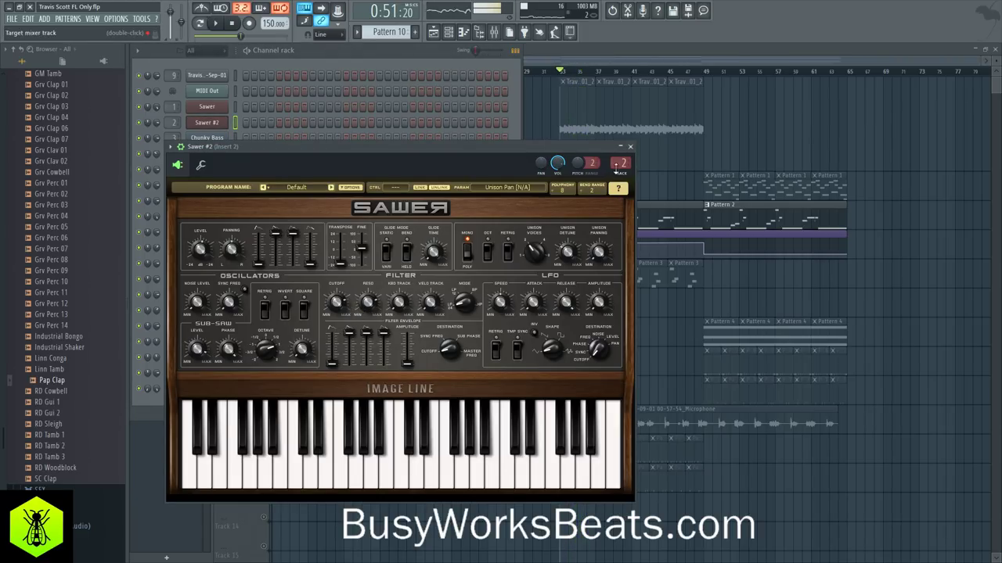
pyautogui.click(631, 148)
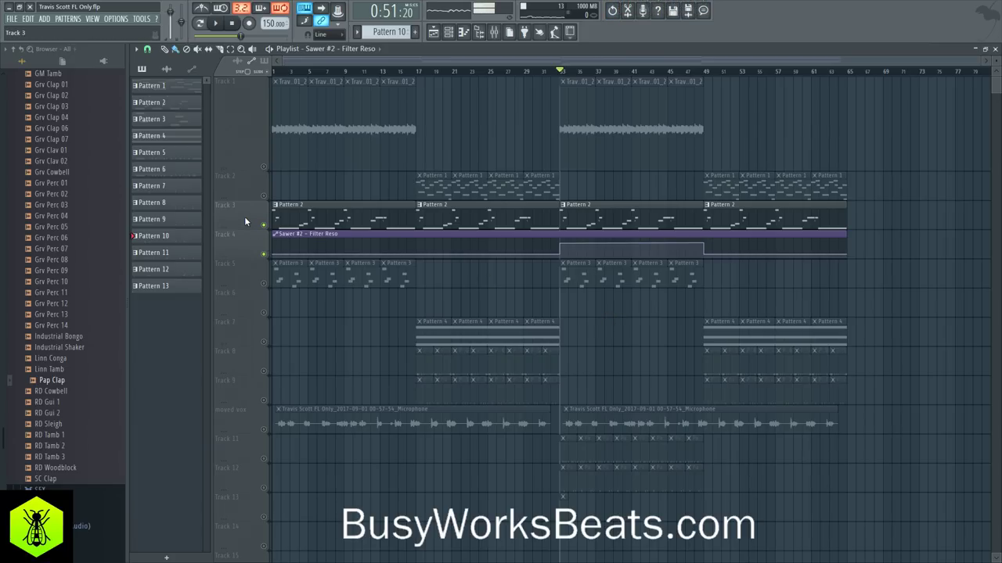
# Insert an empty track below the Filter Reso clip and create an automation clip for Sawer #2's filter cutoff.
pyautogui.rightClick(245, 260)
pyautogui.click(287, 422)
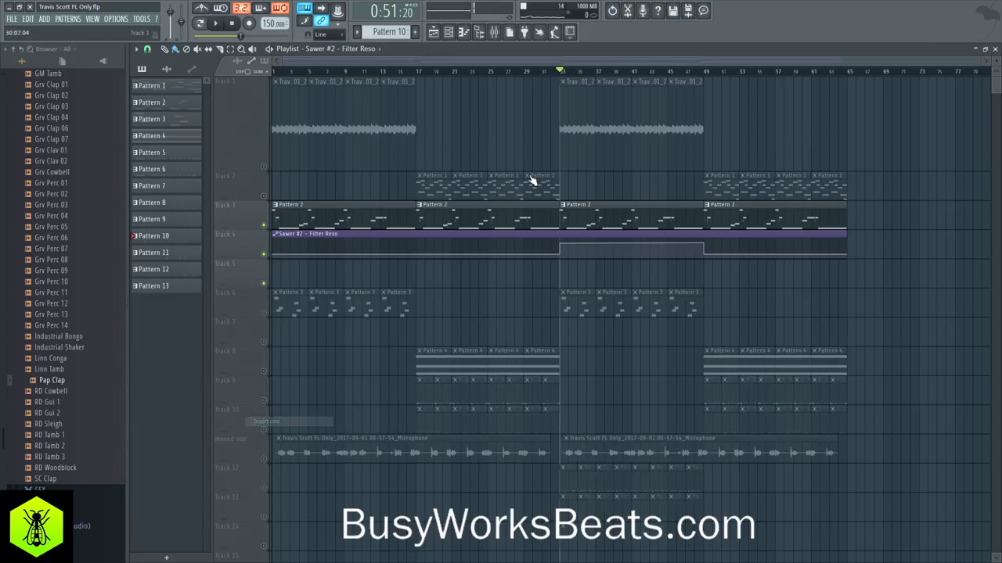
pyautogui.click(449, 33)
pyautogui.click(208, 123)
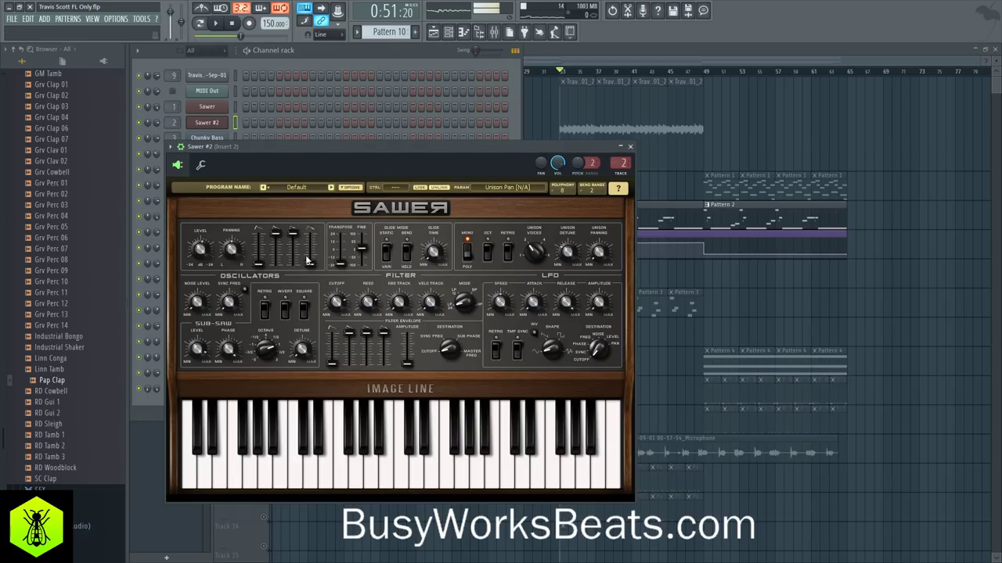
pyautogui.rightClick(342, 304)
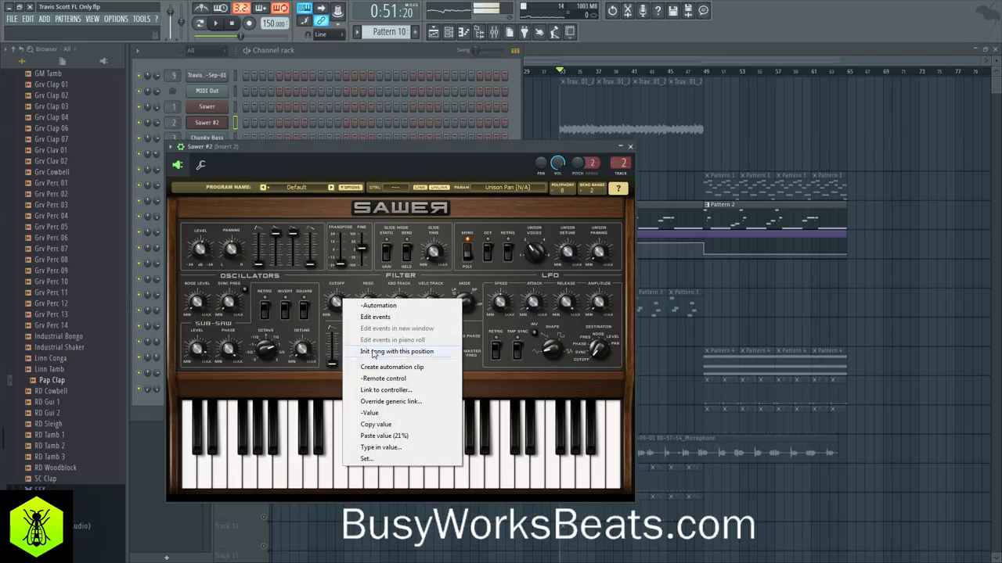
pyautogui.click(381, 368)
# Lower the Filter Cutoff automation between bars 33 and 49, restore its level after bar 49, and unsolo all tracks.
pyautogui.rightClick(274, 272)
pyautogui.click(337, 254)
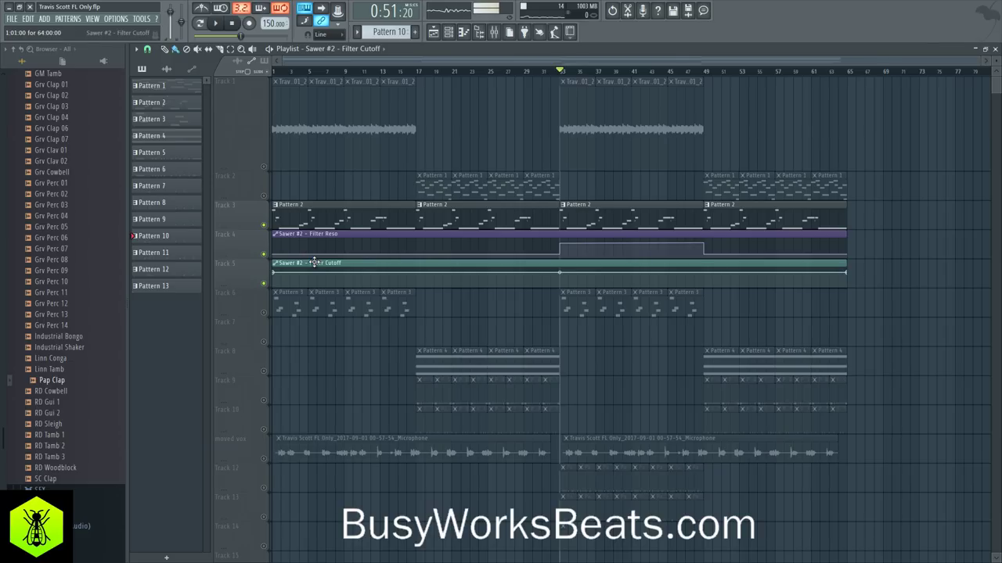
pyautogui.rightClick(561, 279)
pyautogui.rightClick(561, 277)
pyautogui.click(592, 453)
pyautogui.rightClick(561, 279)
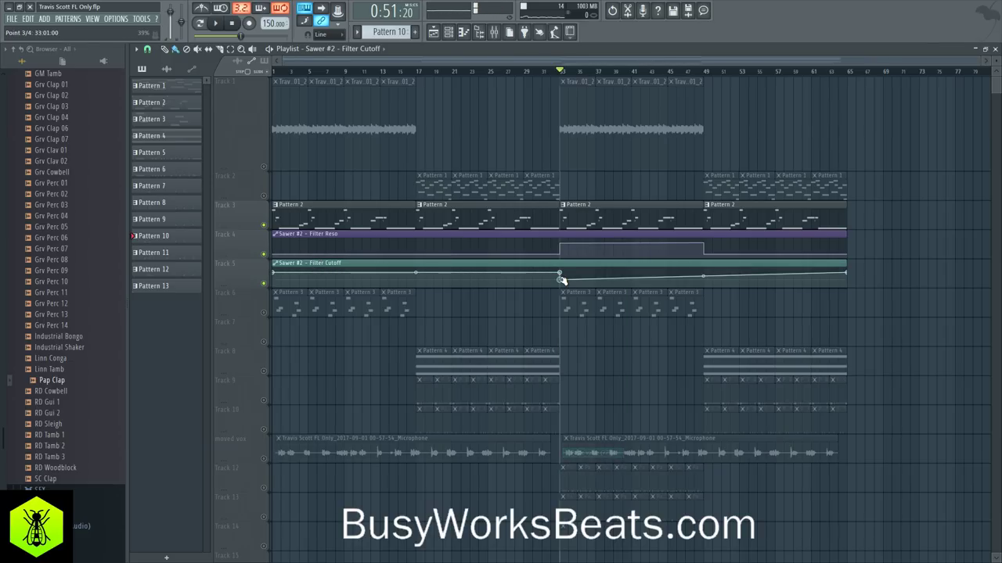
pyautogui.rightClick(706, 276)
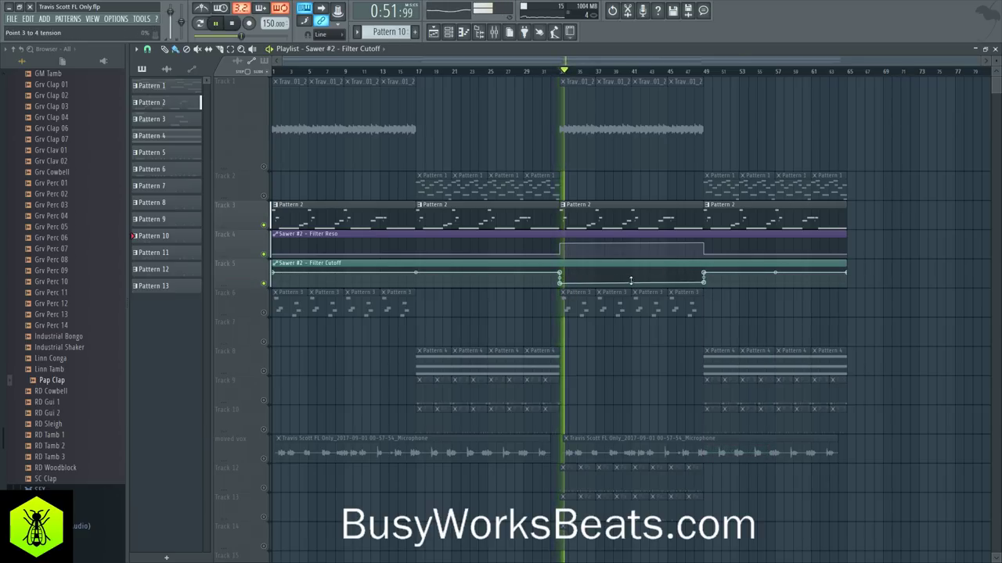
pyautogui.rightClick(264, 283)
pyautogui.rightClick(264, 283)
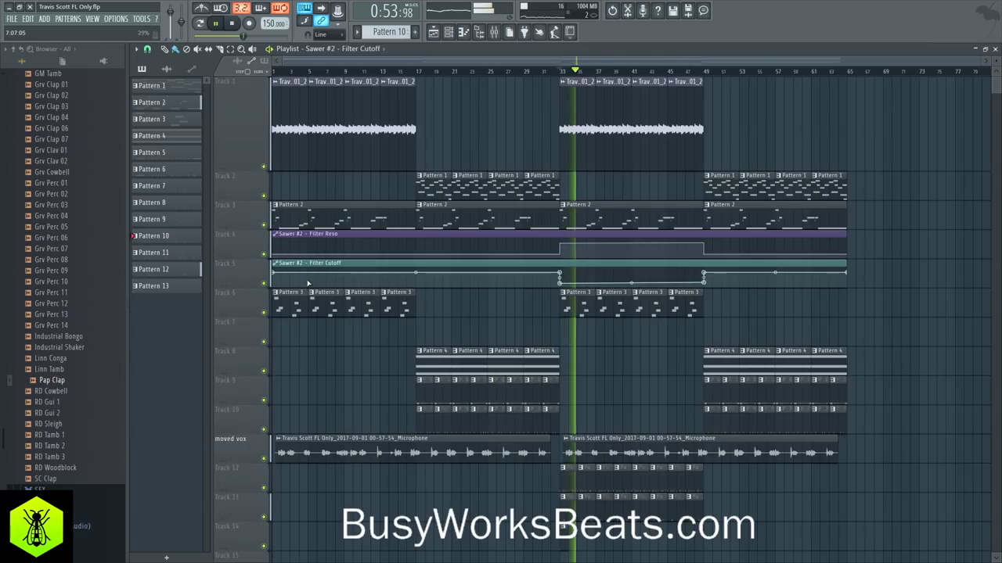
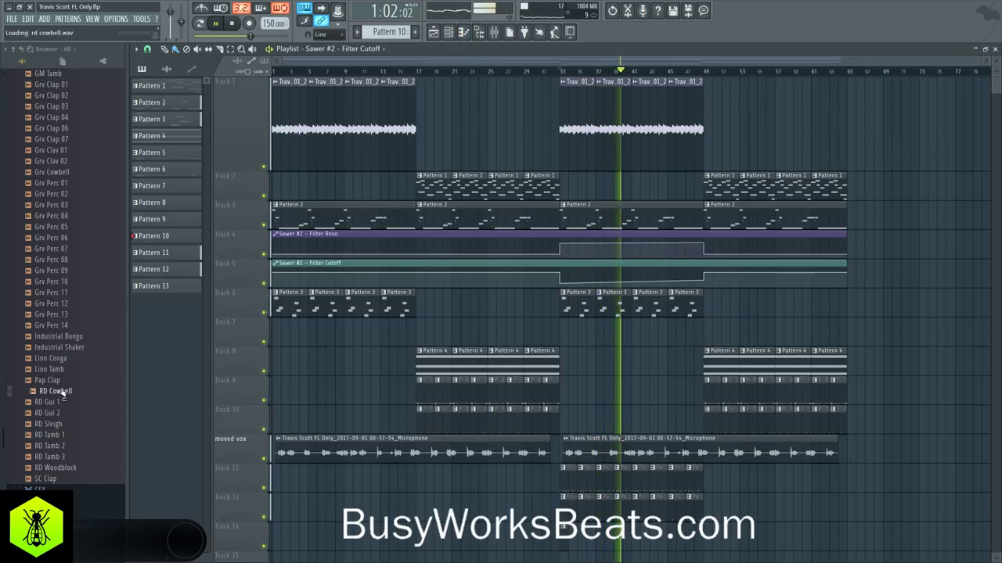
# Preview the RD Gui samples and load RD Gui 1 and RD Gui 2 into new channels.
pyautogui.click(64, 414)
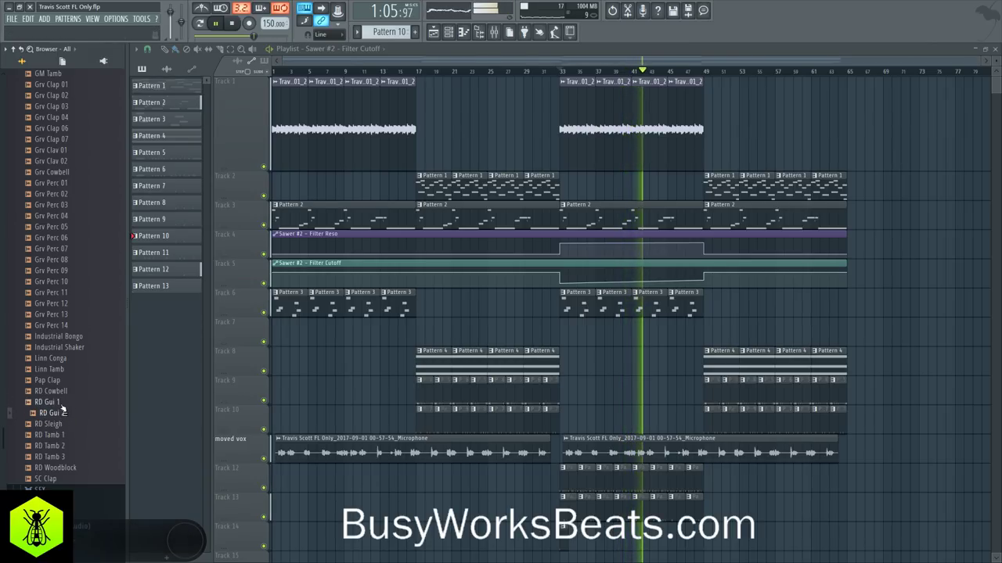
pyautogui.press('space')
pyautogui.rightClick(64, 404)
pyautogui.click(104, 412)
pyautogui.rightClick(63, 414)
pyautogui.click(103, 423)
# Assign RD Gui 1 to mixer track 19 and RD Gui 2 to mixer track 20, and switch to the empty Pattern 14.
pyautogui.click(463, 34)
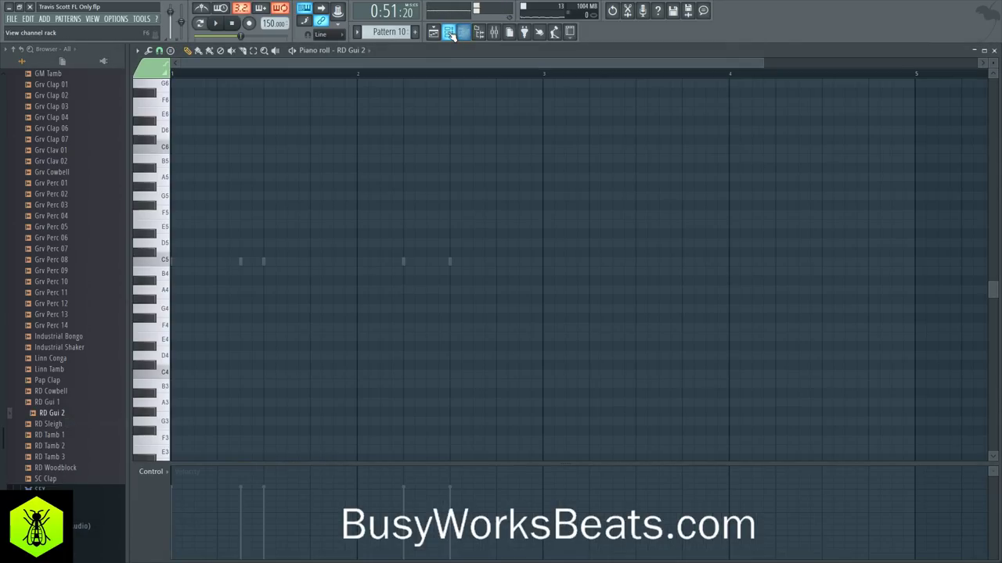
pyautogui.click(991, 50)
pyautogui.click(449, 33)
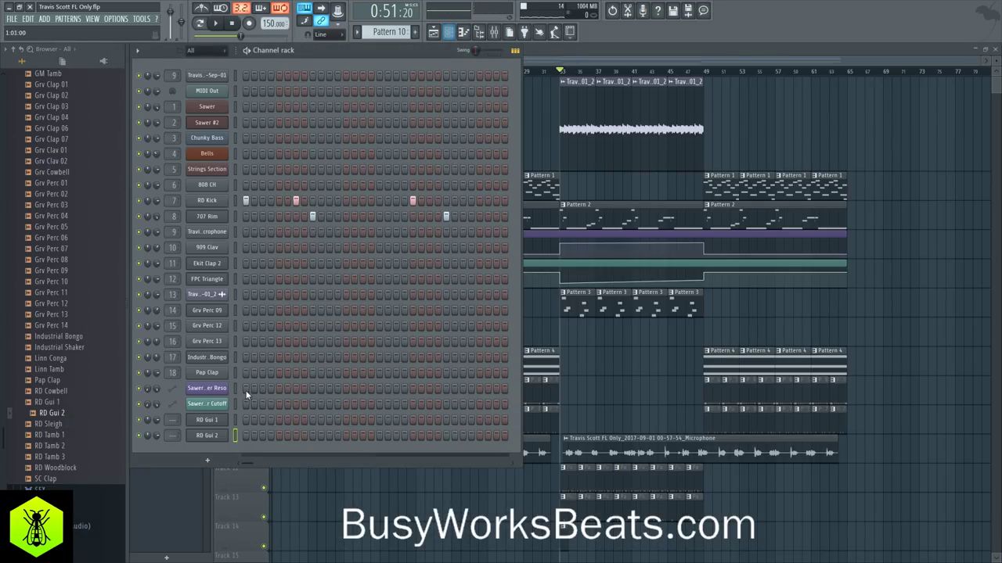
pyautogui.press('space')
pyautogui.moveTo(172, 420); pyautogui.dragTo(172, 411)
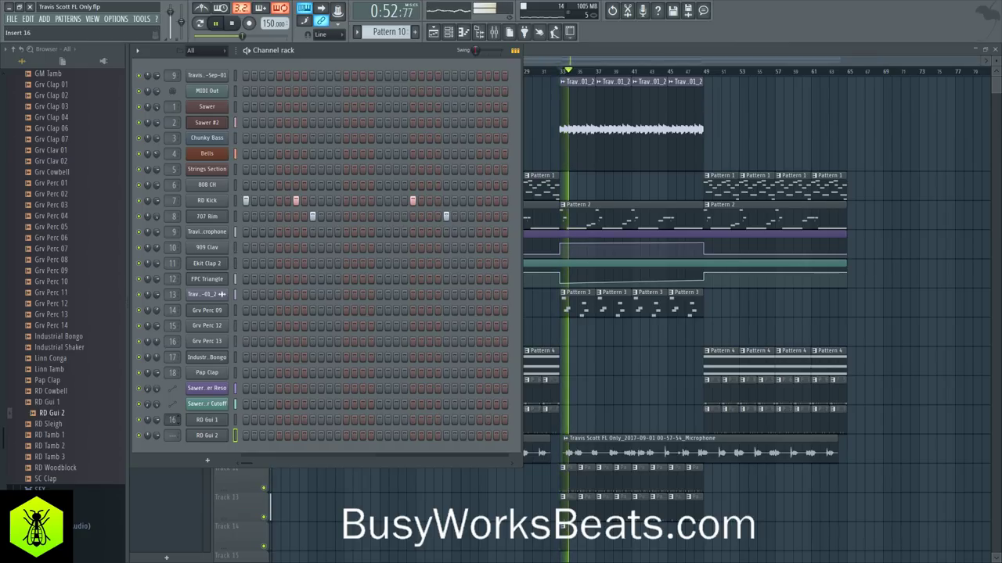
pyautogui.moveTo(172, 436); pyautogui.dragTo(172, 407)
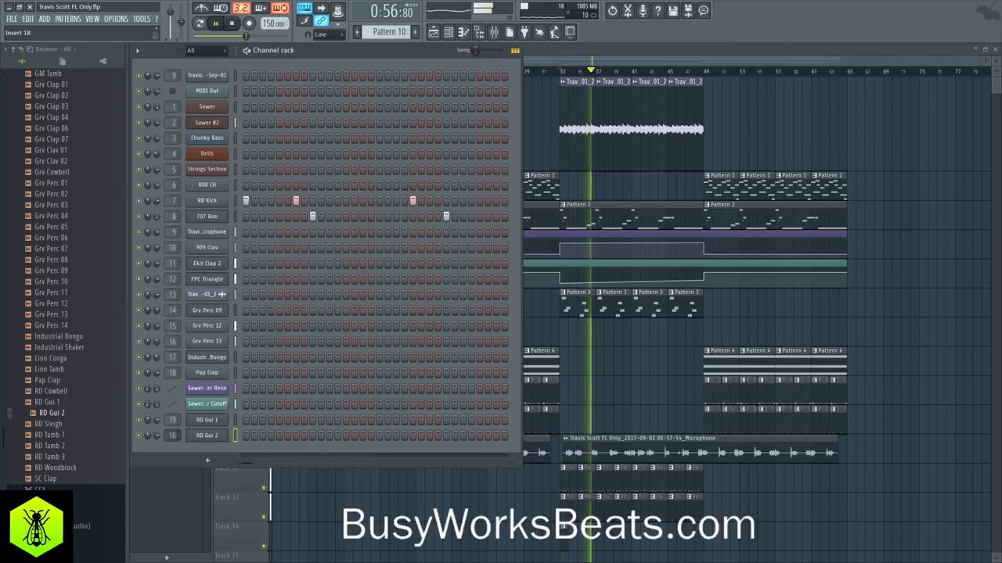
pyautogui.moveTo(386, 33); pyautogui.dragTo(390, 25)
pyautogui.press('space')
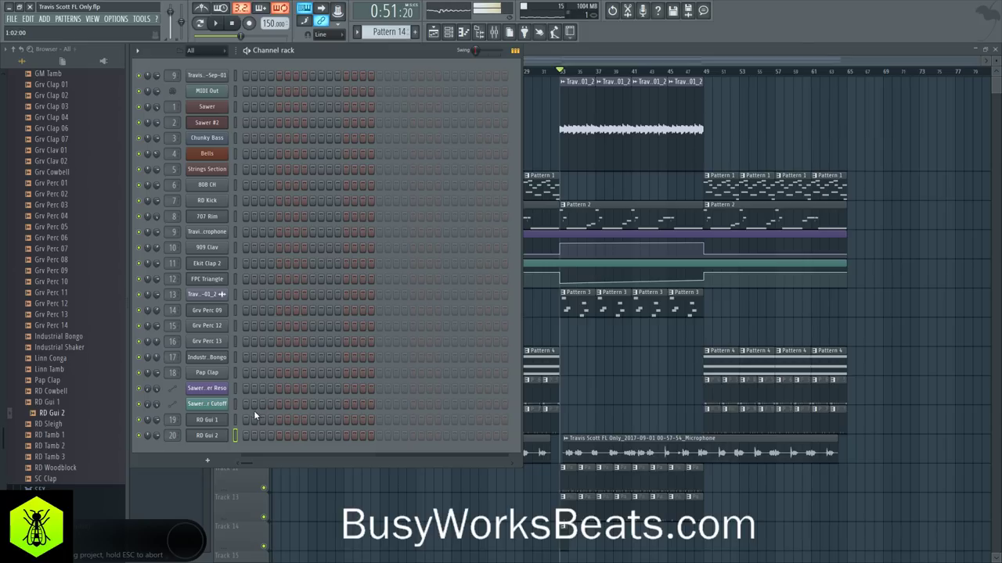
# Add RD Gui 1 on step 1 and RD Gui 2 on step 5 of Pattern 14, and place Pattern 13 on Track 14 from bar 33 to 37.
pyautogui.press('F6')
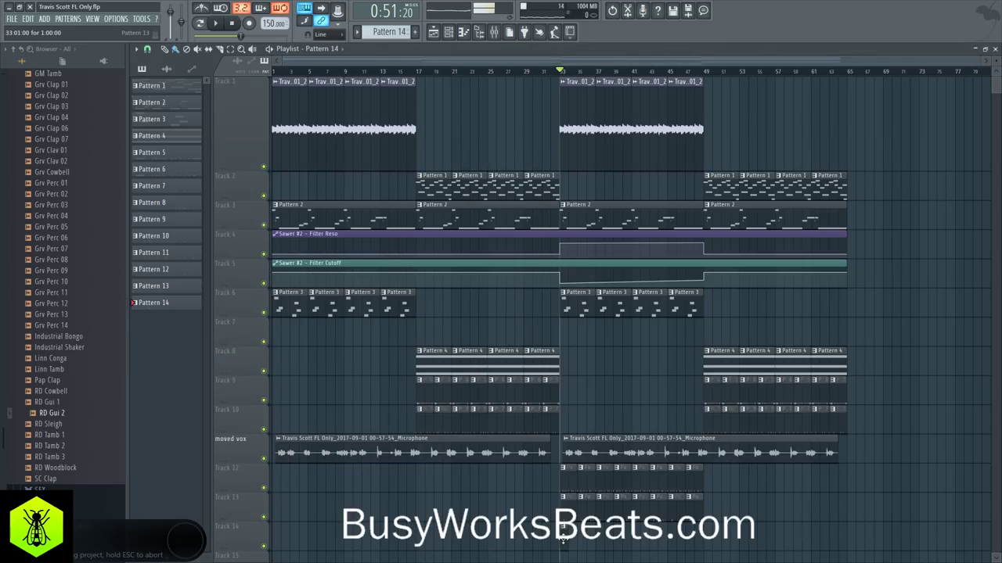
pyautogui.click(449, 35)
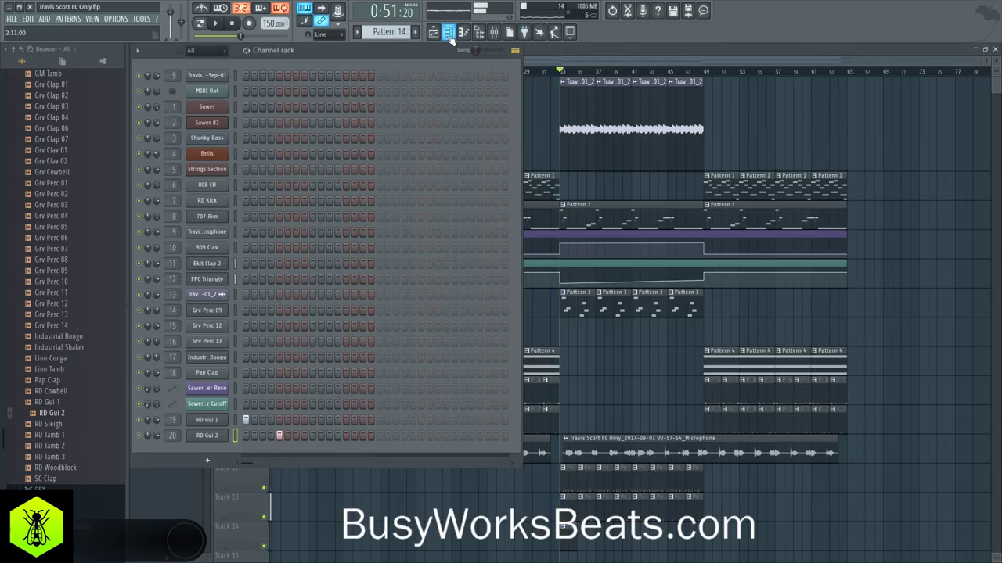
pyautogui.press('F6')
pyautogui.scroll(-3, 567, 448)
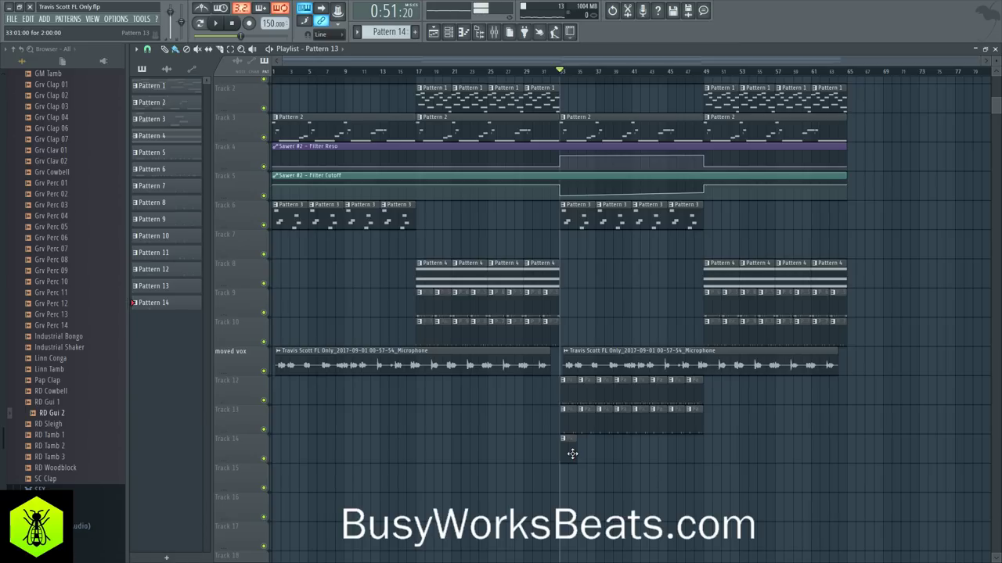
pyautogui.moveTo(574, 445)
pyautogui.mouseDown()
pyautogui.moveTo(667, 454)
pyautogui.moveTo(583, 455)
pyautogui.mouseUp()
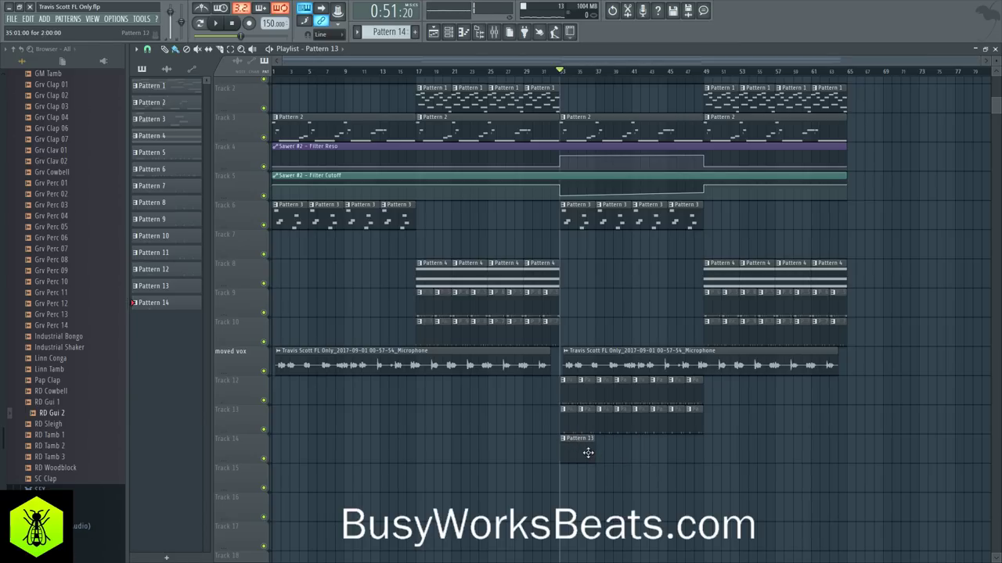
pyautogui.click(432, 33)
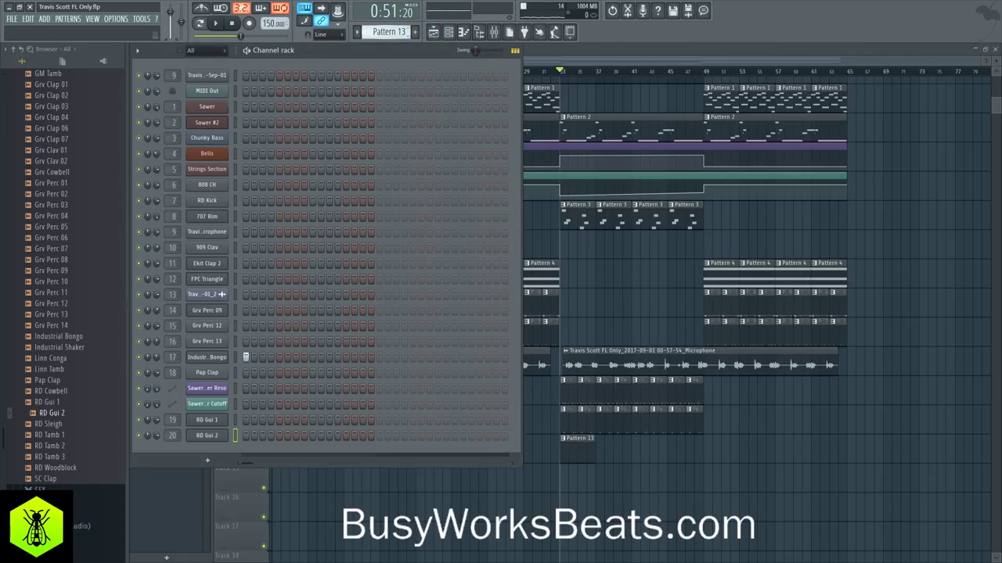
# Place Pattern 14 on Track 15 at bar 33, and repeat its hits with RD Gui 1 on step 9 and RD Gui 2 on step 13.
pyautogui.press('space')
pyautogui.scroll(-1, 403, 32)
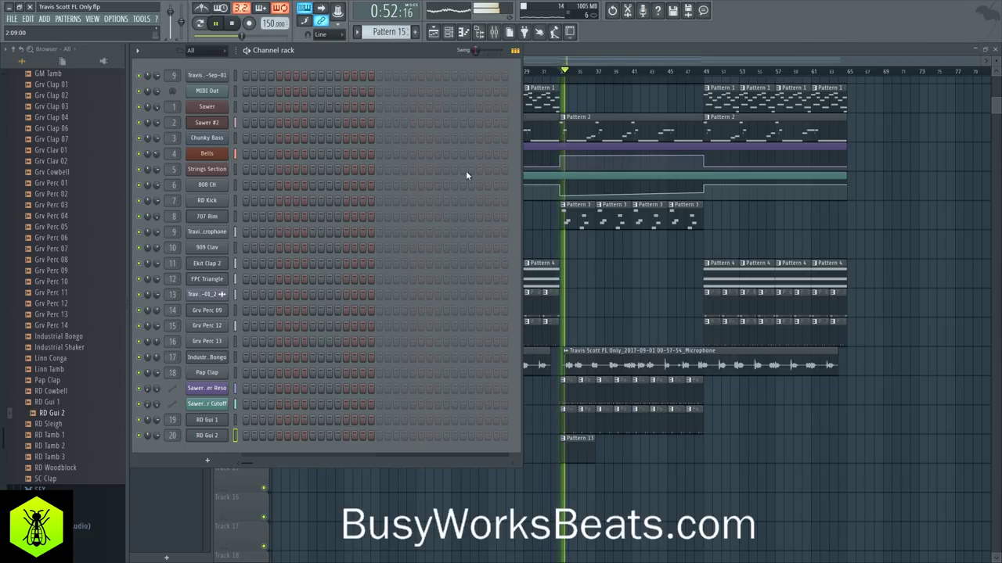
pyautogui.click(563, 469)
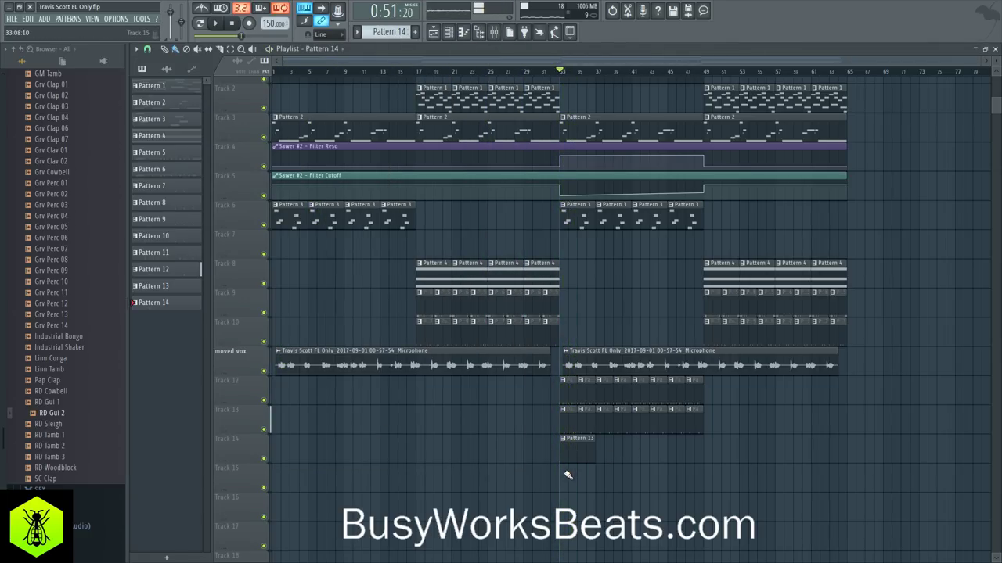
pyautogui.click(449, 32)
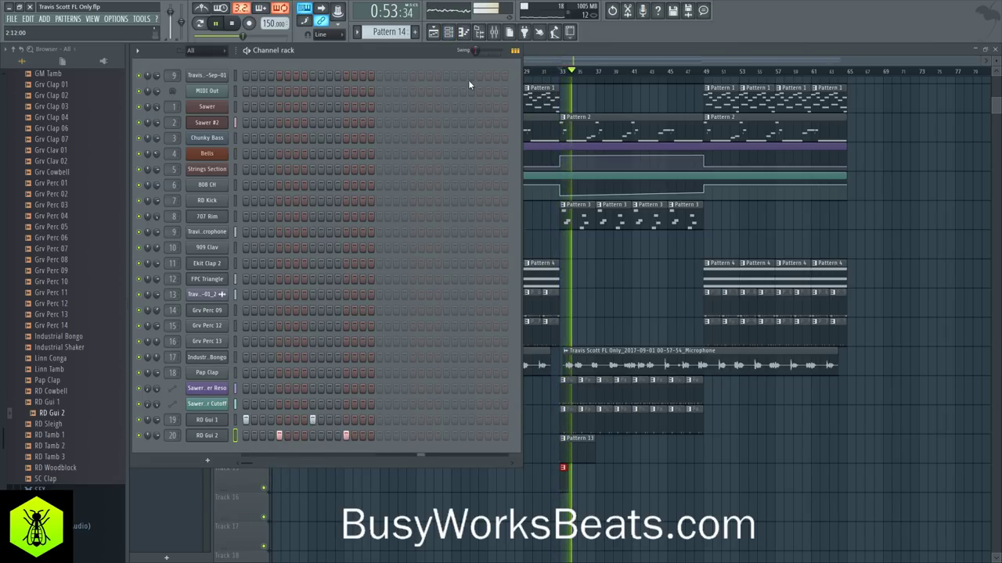
# Lower the volume faders of mixer tracks 19 and 20 to about 45%.
pyautogui.click(500, 35)
pyautogui.click(415, 266)
pyautogui.moveTo(430, 271); pyautogui.dragTo(429, 304)
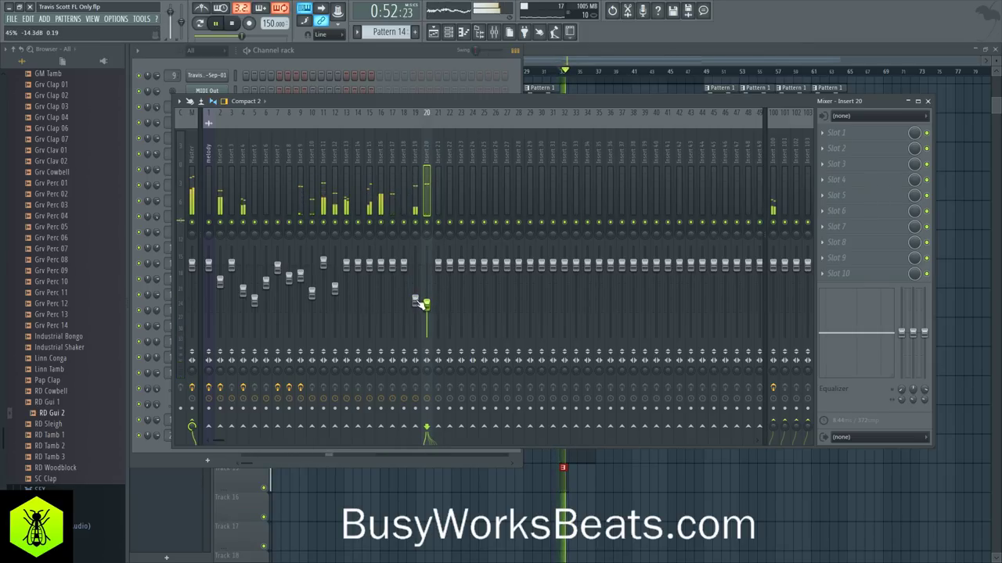
# Repeat Pattern 13 on Track 14 and Pattern 14 on Track 15 up to bar 49, and save the project.
pyautogui.click(577, 488)
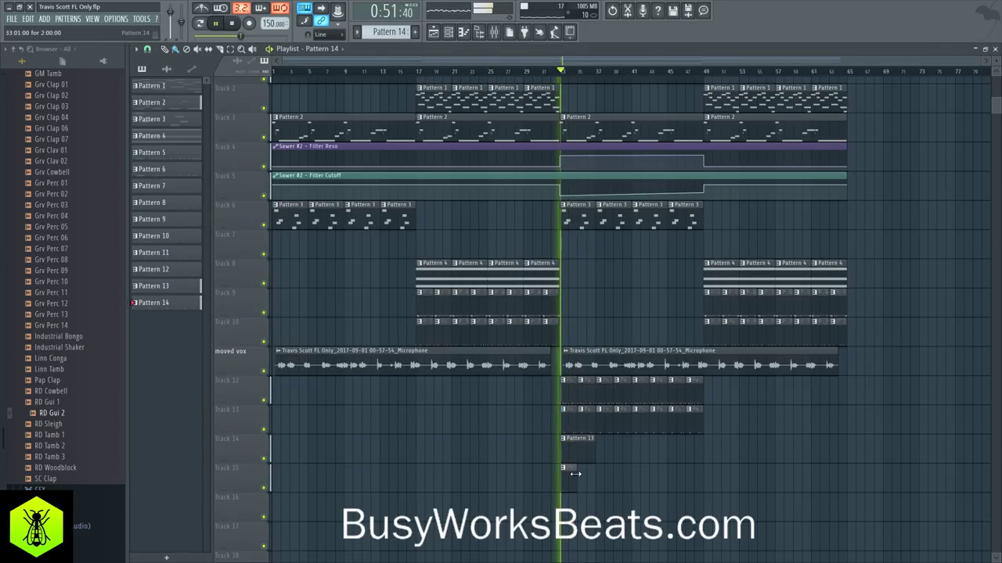
pyautogui.moveTo(576, 472)
pyautogui.mouseDown()
pyautogui.moveTo(611, 479)
pyautogui.moveTo(701, 468)
pyautogui.mouseUp()
pyautogui.moveTo(587, 449)
pyautogui.mouseDown()
pyautogui.moveTo(629, 456)
pyautogui.moveTo(569, 442)
pyautogui.moveTo(660, 457)
pyautogui.mouseUp()
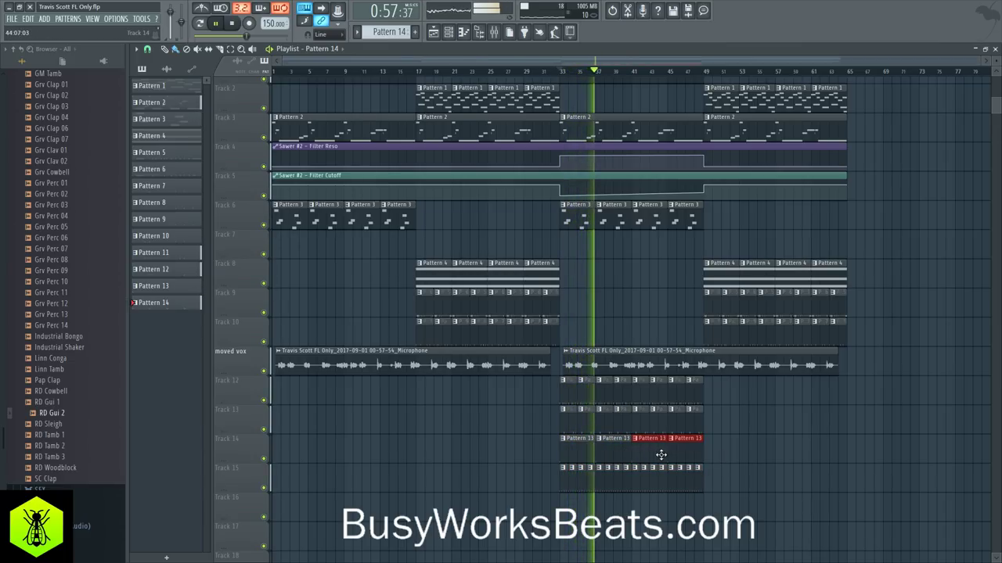
pyautogui.keyDown('ctrl'); pyautogui.click(730, 452); pyautogui.keyUp('ctrl')
pyautogui.hotkey('ctrl', 's')
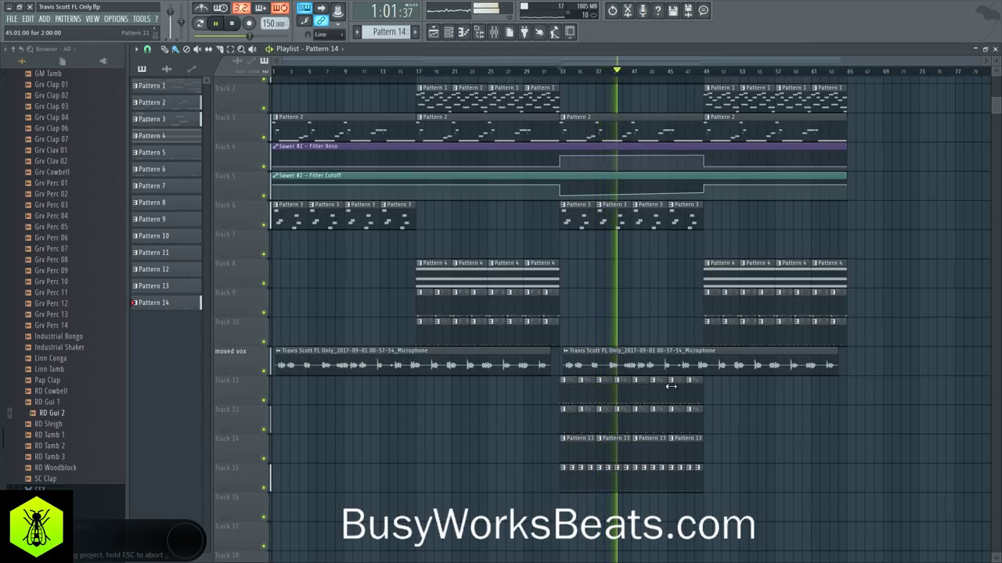
pyautogui.press('space')
# Create an automation clip for Sawer #2's unison panning and move its track directly below the Filter Cutoff clip.
pyautogui.click(452, 32)
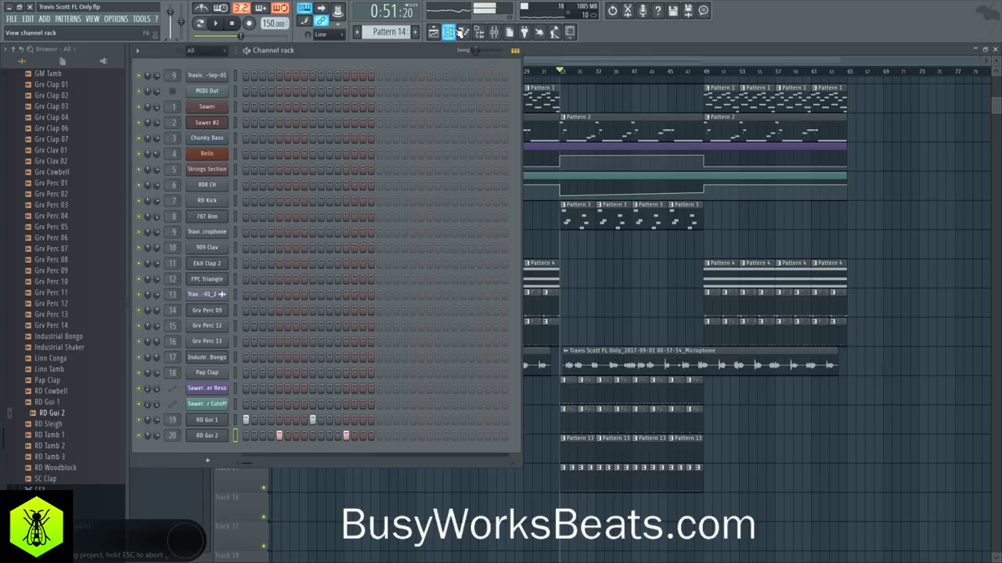
pyautogui.click(213, 123)
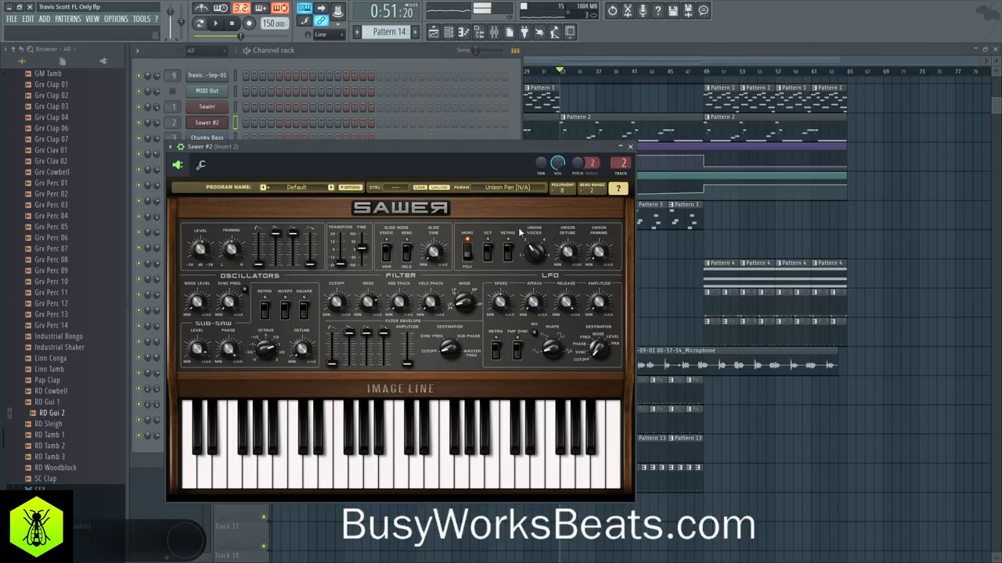
pyautogui.rightClick(599, 254)
pyautogui.click(646, 325)
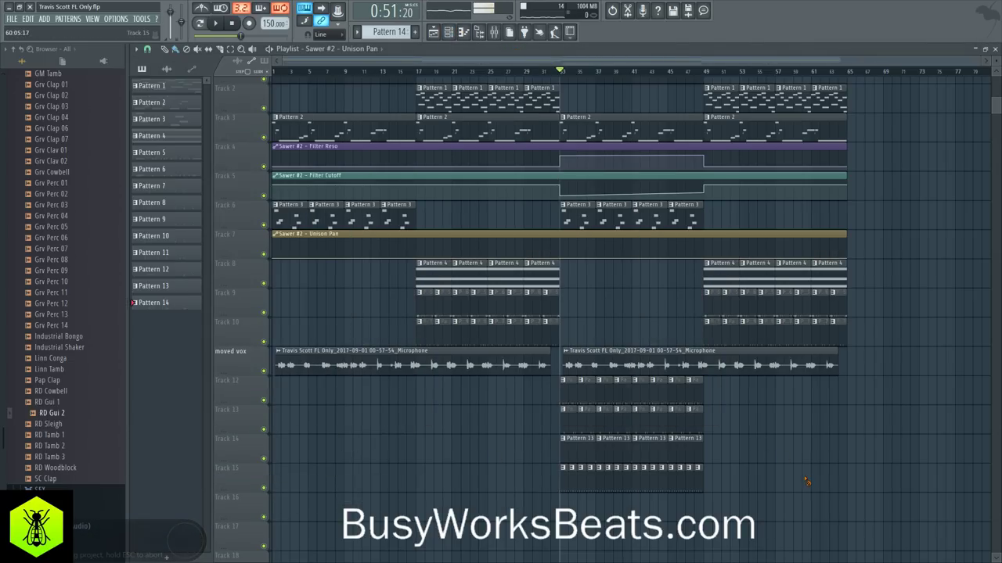
pyautogui.rightClick(265, 242)
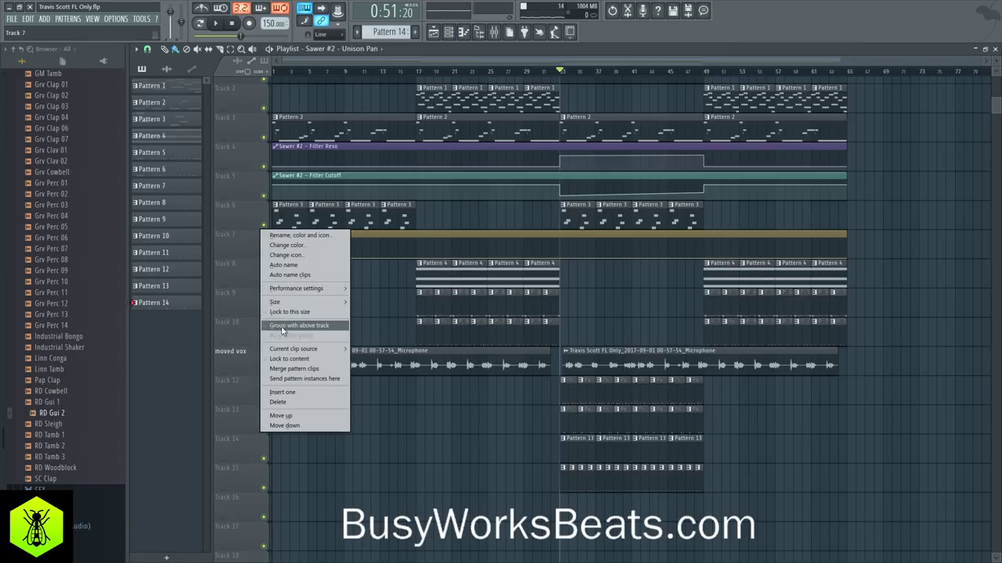
pyautogui.click(281, 415)
pyautogui.rightClick(274, 227)
pyautogui.click(299, 396)
# Raise the Unison Pan automation to a constant high level between bars 33 and 49, and restore its low level after bar 49.
pyautogui.moveTo(559, 228); pyautogui.dragTo(557, 202)
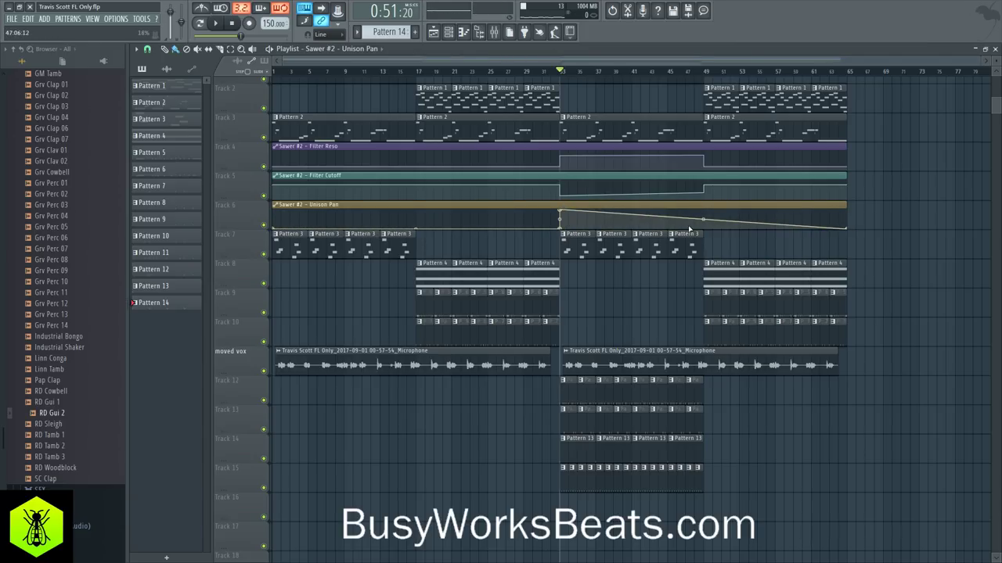
pyautogui.moveTo(690, 229); pyautogui.dragTo(702, 208)
pyautogui.press('space')
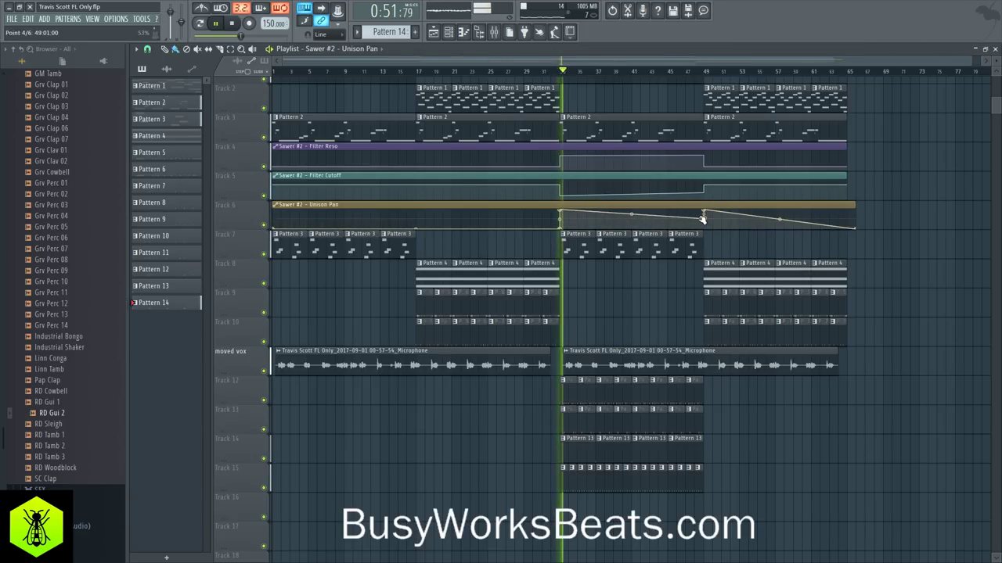
pyautogui.moveTo(707, 217)
pyautogui.mouseDown()
pyautogui.moveTo(705, 237)
pyautogui.moveTo(706, 208)
pyautogui.mouseUp()
pyautogui.press('space')
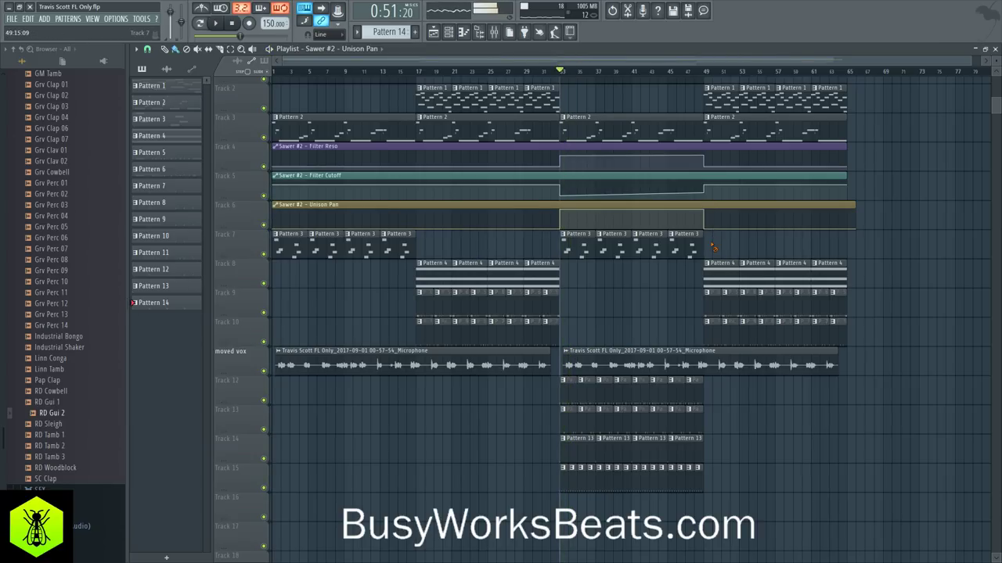
# Insert an empty track below the Unison Pan clip and create an automation clip for Sawer #2's channel volume.
pyautogui.press('F1')
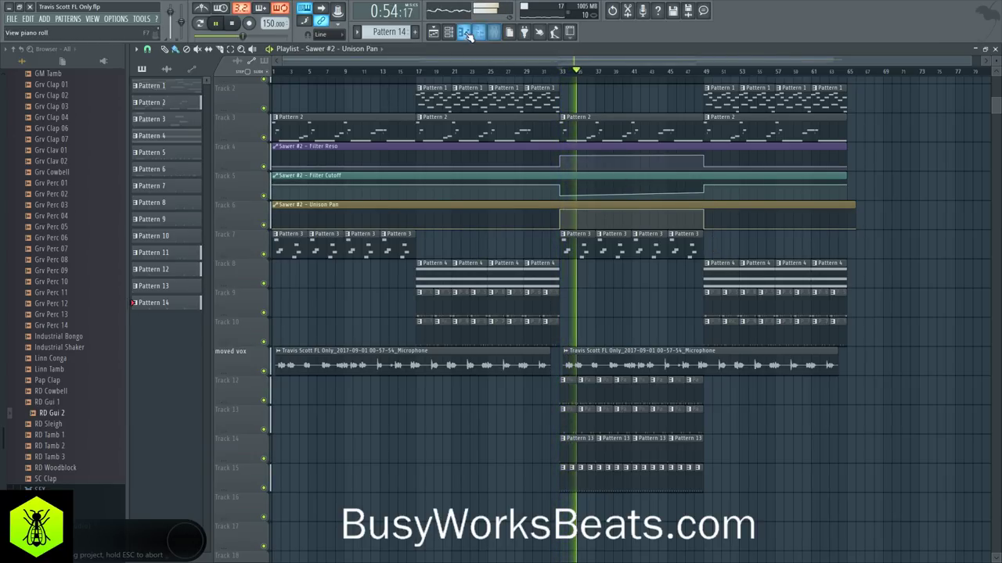
pyautogui.rightClick(249, 229)
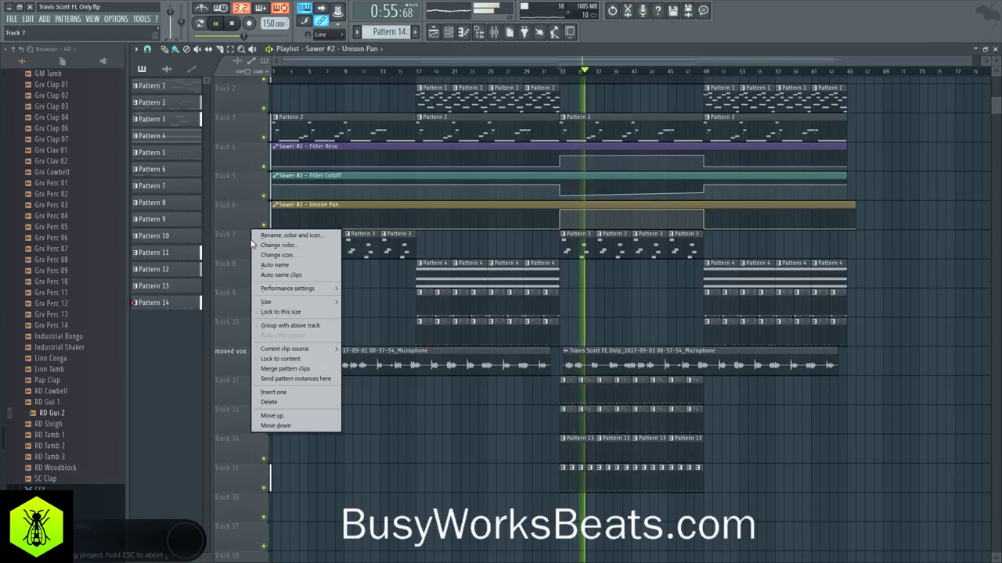
pyautogui.click(282, 385)
pyautogui.press('space')
pyautogui.press('F6')
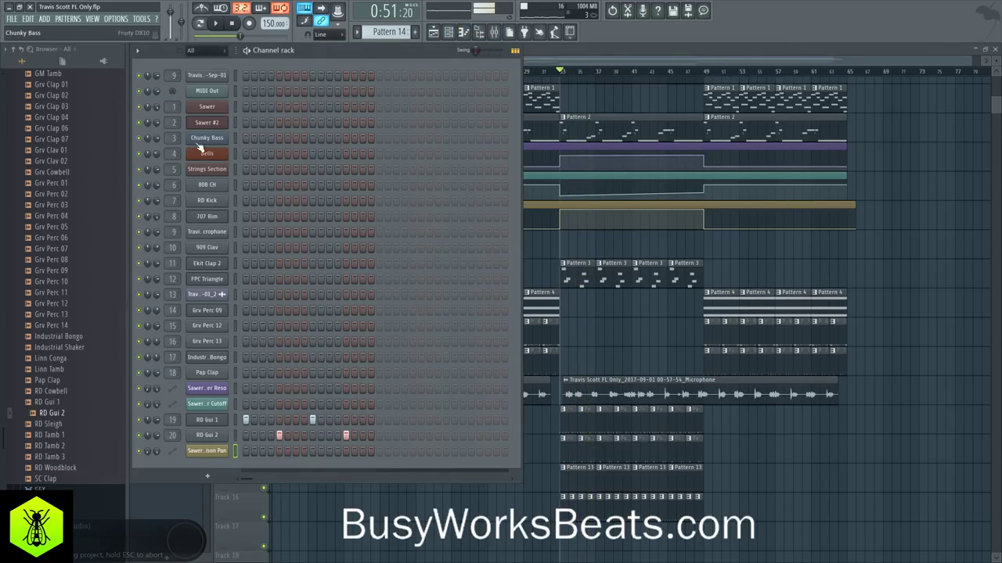
pyautogui.rightClick(158, 126)
pyautogui.click(206, 194)
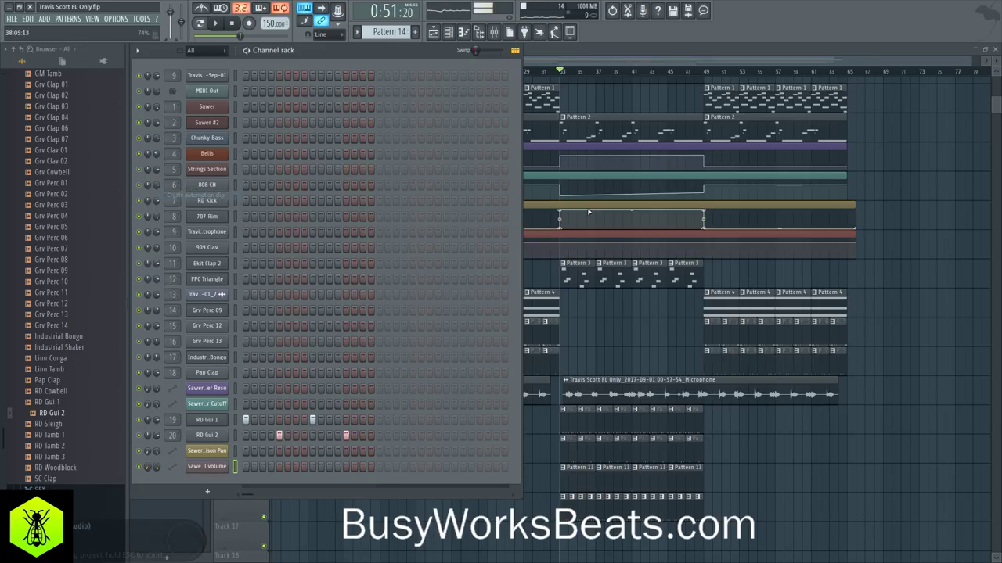
# Raise the Channel volume automation between bars 33 and 49, restoring its level after bar 49, and set mixer track 2's fader to 82%.
pyautogui.press('F6')
pyautogui.rightClick(273, 242)
pyautogui.click(298, 410)
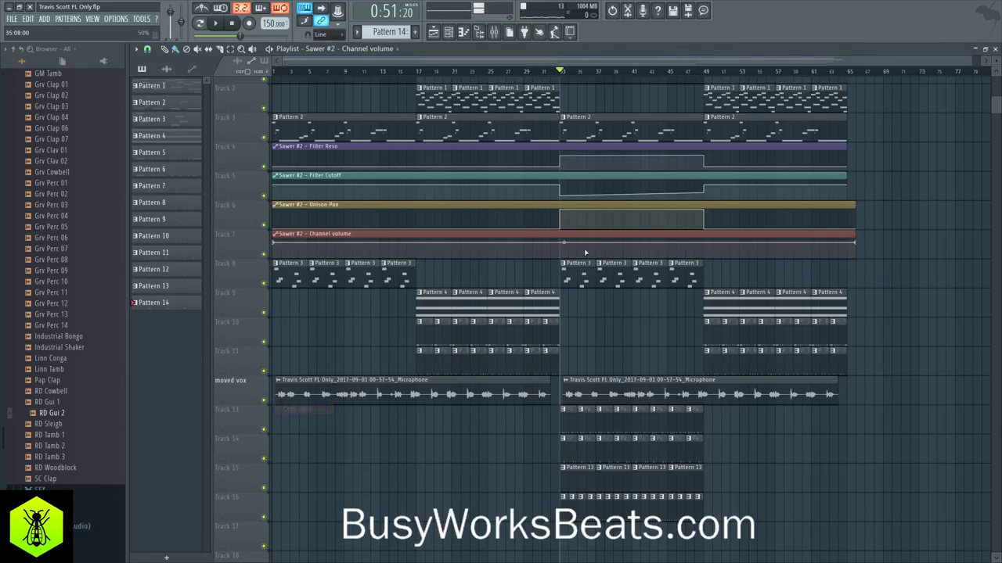
pyautogui.rightClick(561, 244)
pyautogui.click(591, 420)
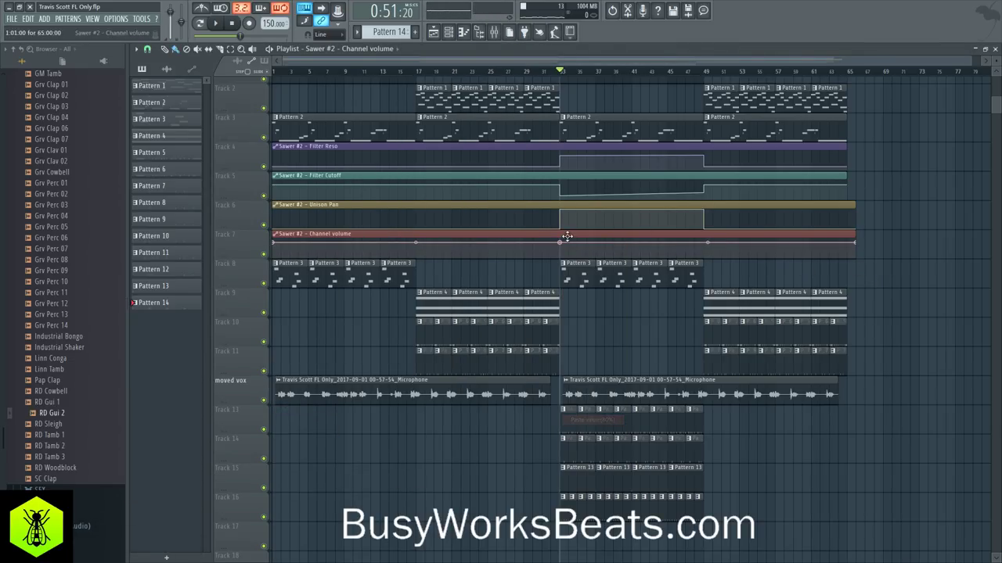
pyautogui.press('space')
pyautogui.rightClick(704, 249)
pyautogui.rightClick(704, 245)
pyautogui.rightClick(704, 246)
pyautogui.click(736, 422)
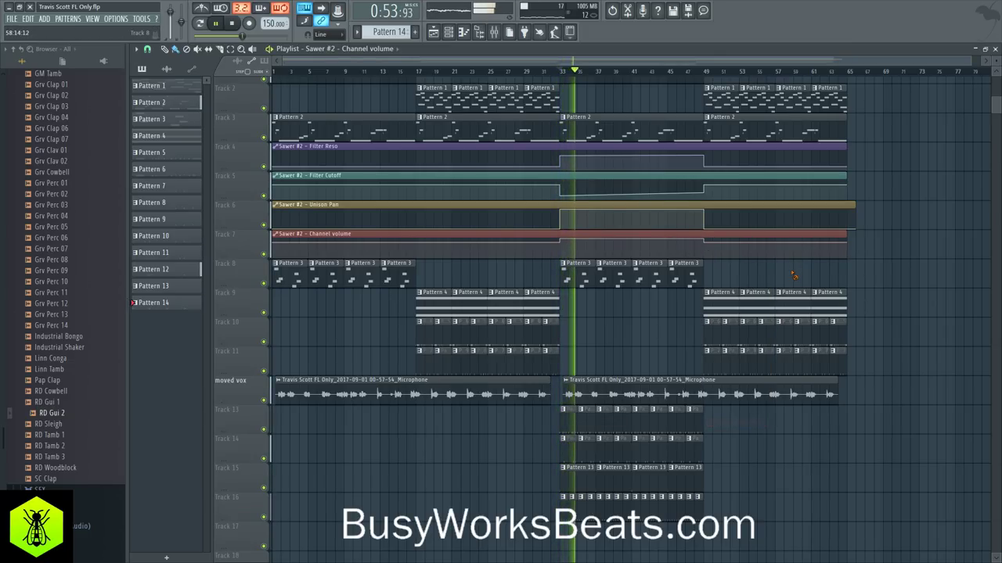
pyautogui.press('F9')
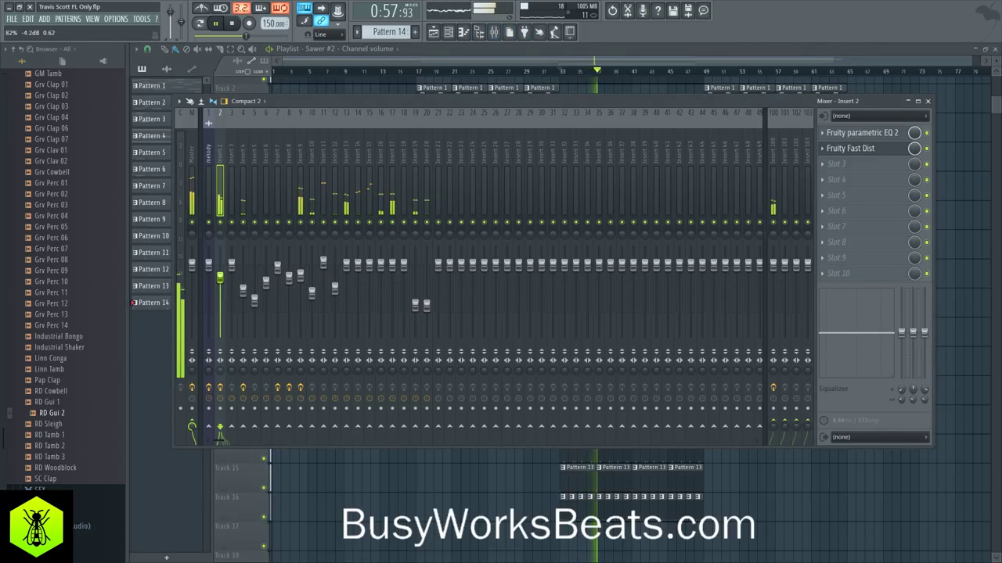
pyautogui.press('F9')
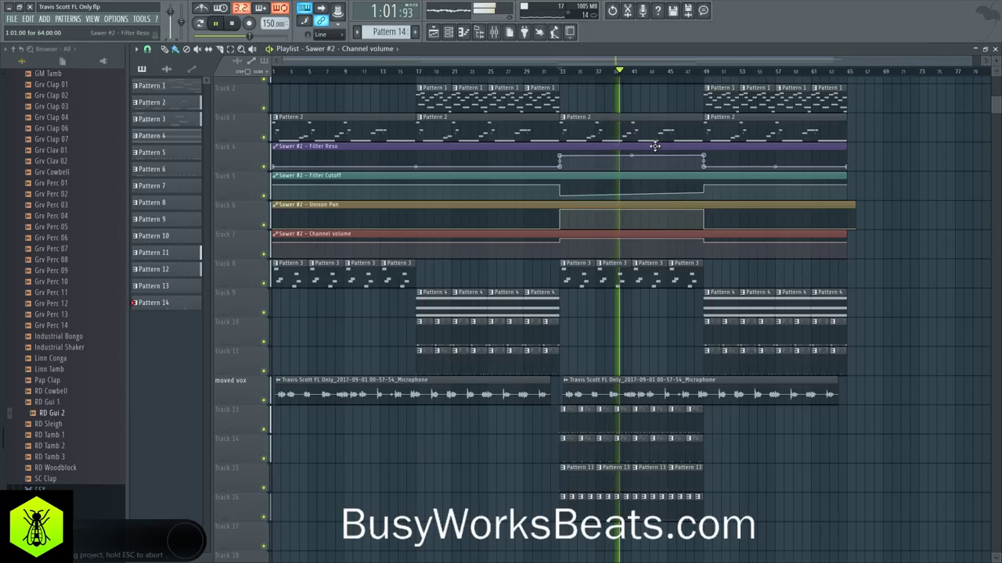
# Trim the end of the Unison Pan automation clip to bar 65 and save the project.
pyautogui.scroll(3, 832, 224)
pyautogui.scroll(-4, 894, 231)
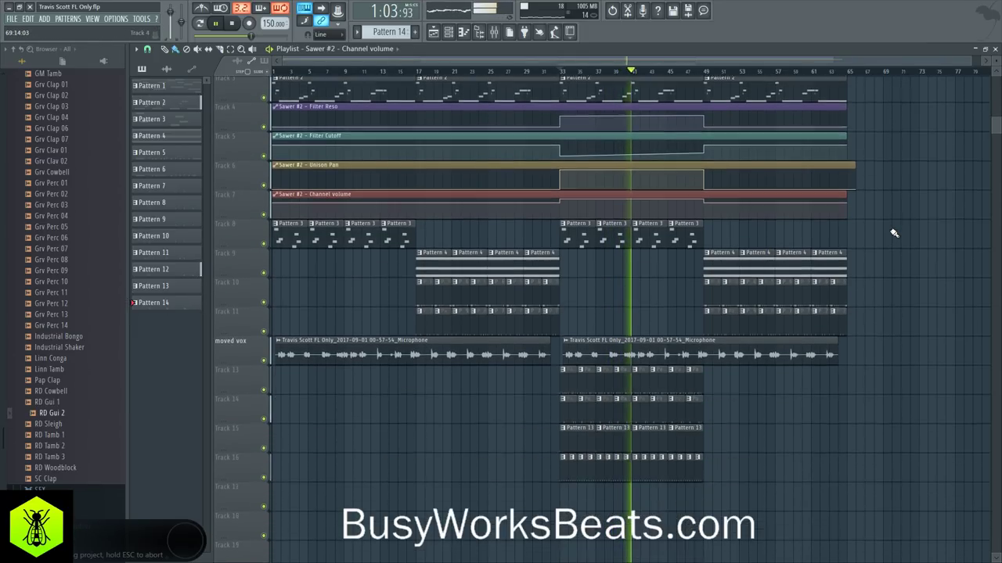
pyautogui.scroll(2, 895, 230)
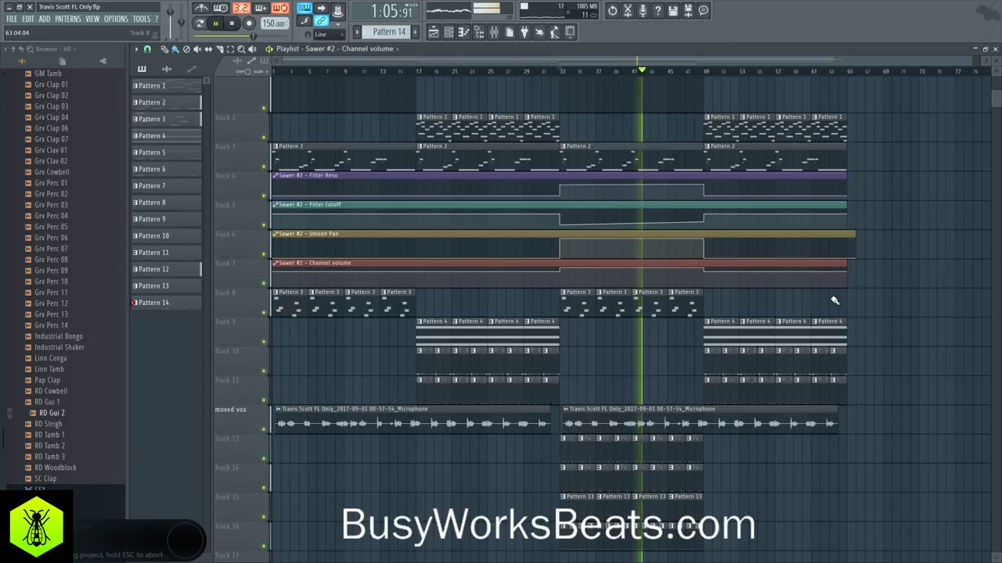
pyautogui.scroll(-2, 834, 301)
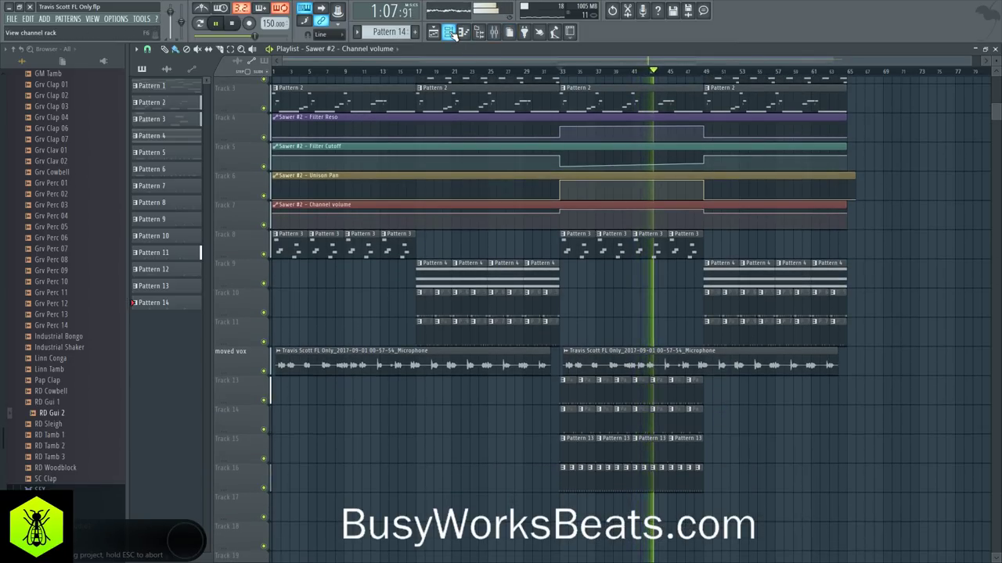
pyautogui.scroll(4, 841, 338)
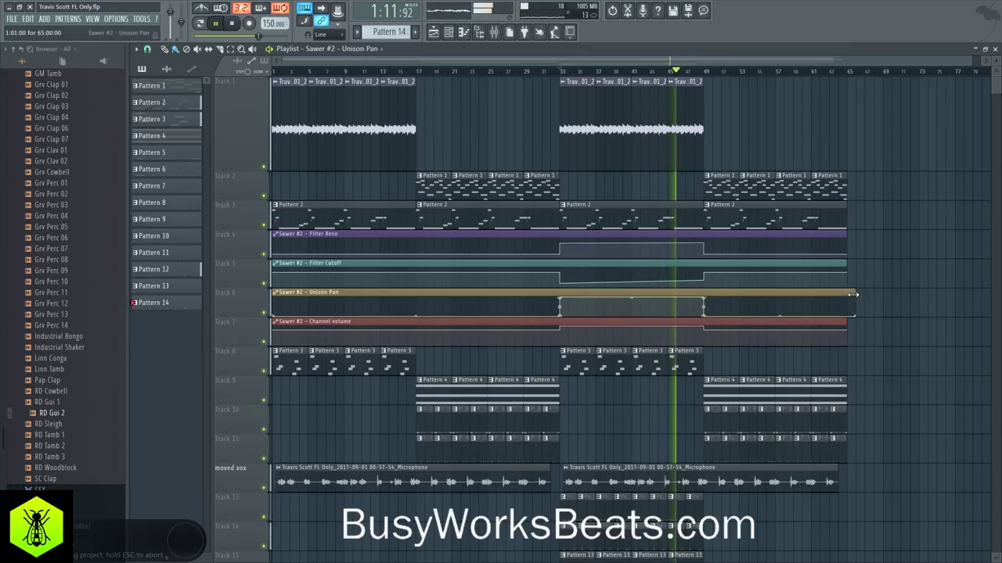
pyautogui.moveTo(845, 292)
pyautogui.mouseDown()
pyautogui.moveTo(855, 293)
pyautogui.moveTo(850, 321)
pyautogui.moveTo(847, 293)
pyautogui.mouseUp()
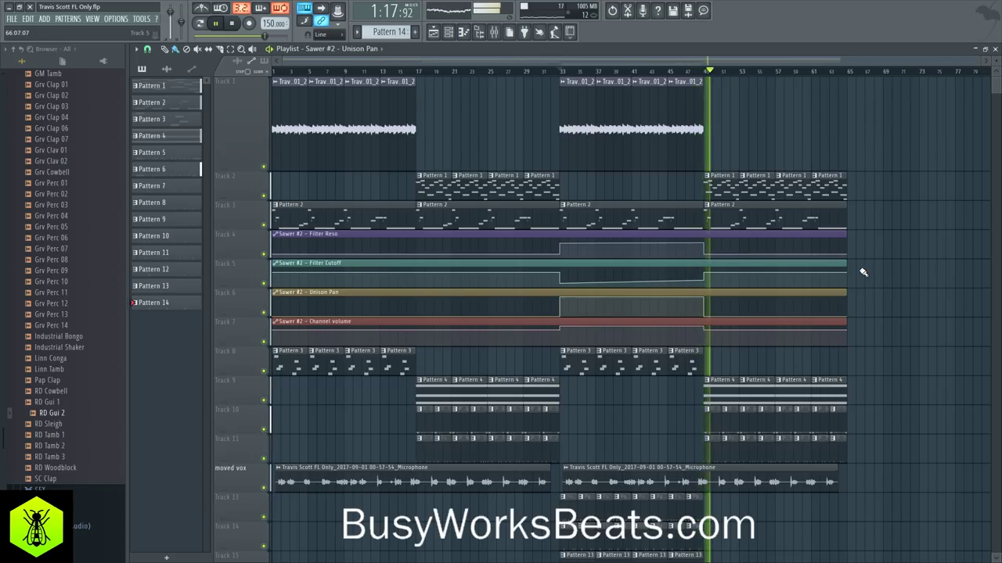
pyautogui.hotkey('ctrl', 's')
pyautogui.press('space')
# Remove the Pattern 1 clips from bars 49 to 65 and duplicate the Track 1 audio clips into that section.
pyautogui.moveTo(761, 236)
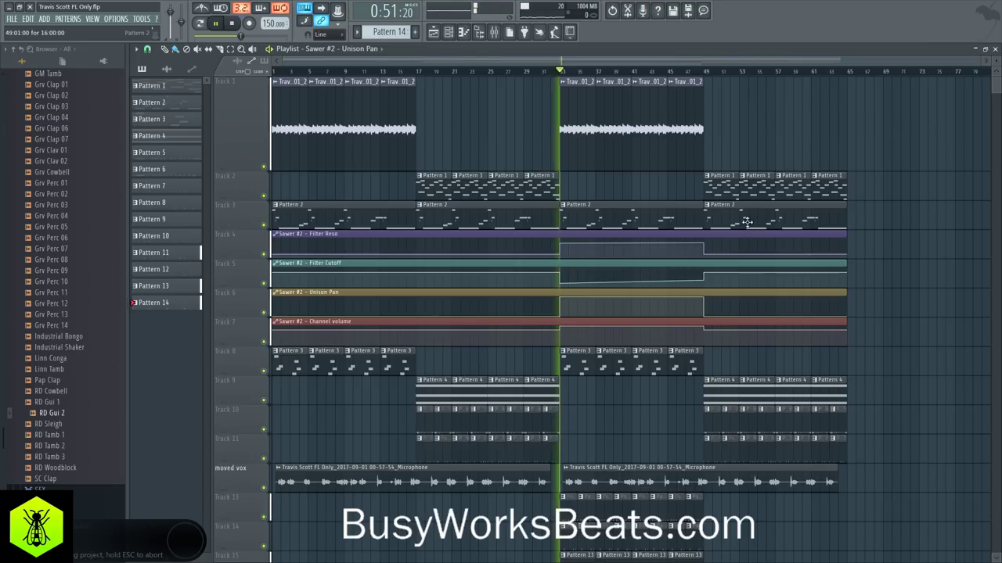
pyautogui.moveTo(712, 187); pyautogui.dragTo(814, 194)
pyautogui.moveTo(761, 150)
pyautogui.mouseDown()
pyautogui.moveTo(582, 146)
pyautogui.moveTo(773, 137)
pyautogui.moveTo(720, 136)
pyautogui.mouseUp()
pyautogui.press('space')
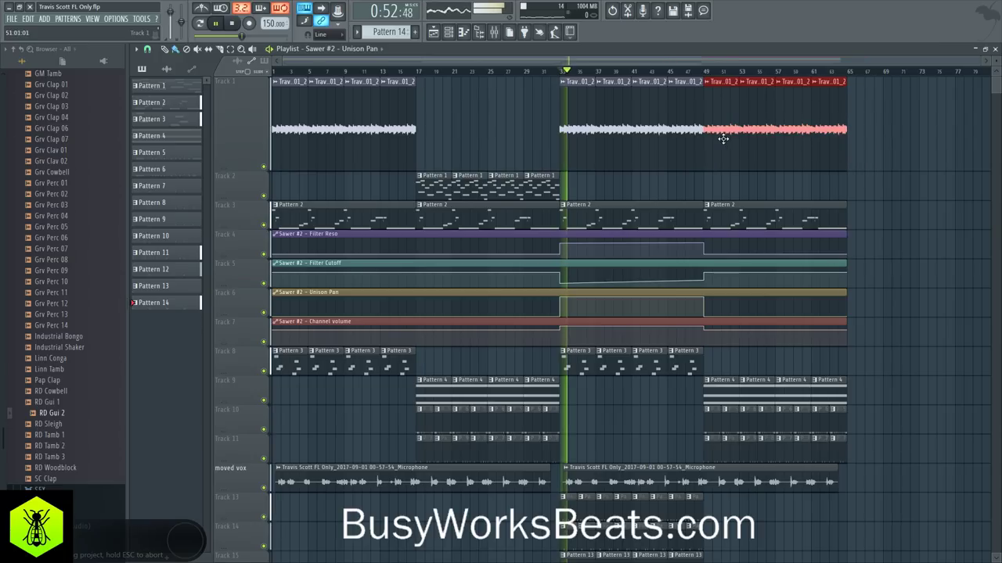
# Play the arrangement from just before bar 49 and clear the selection of the duplicated Track 1 clips.
pyautogui.click(693, 71)
pyautogui.click(923, 158)
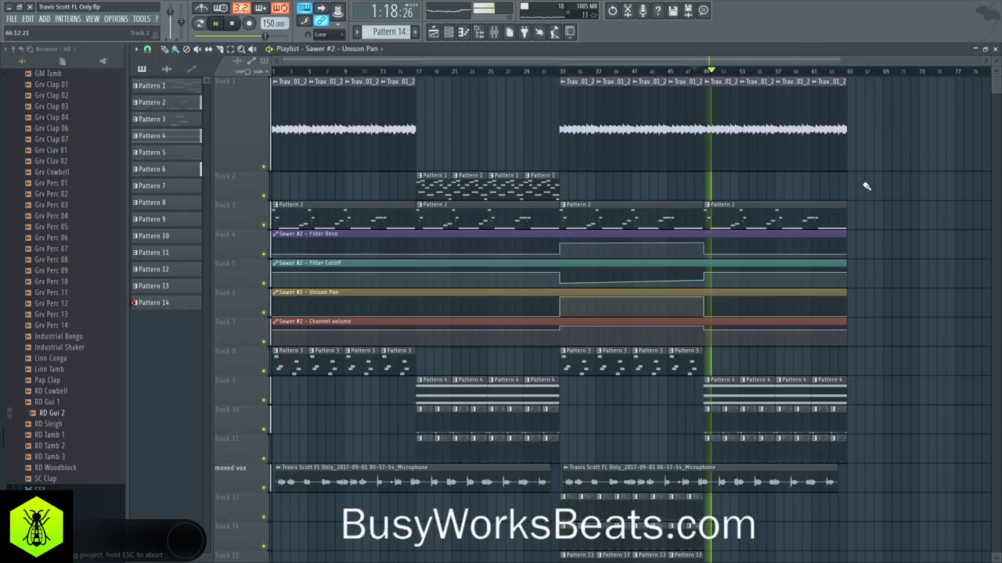
pyautogui.scroll(-3, 900, 232)
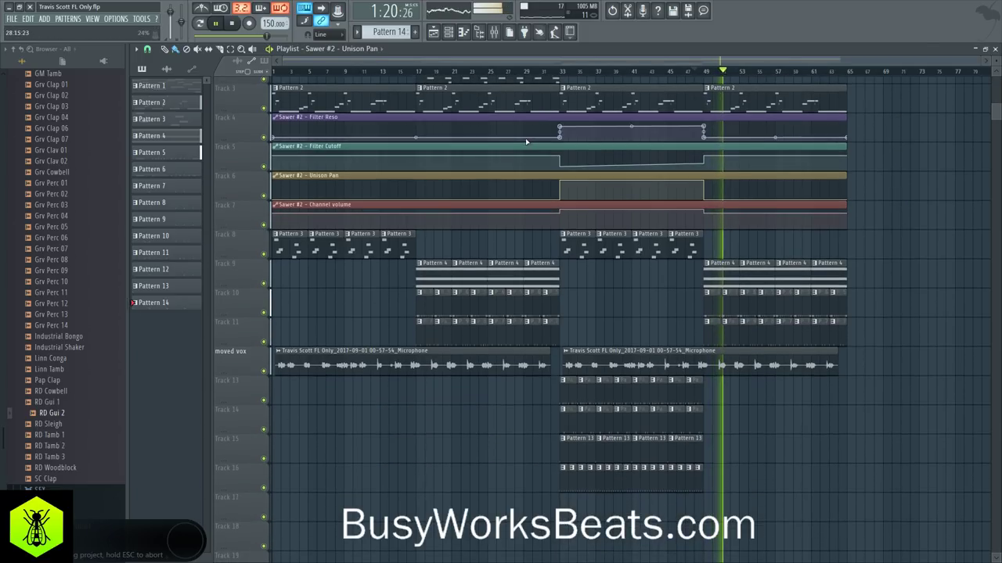
# Collapse the Percussion folder, expand the SFX folder under Packs > Drums and preview the Alb Sweep SFX sample.
pyautogui.click(67, 468)
pyautogui.press('Down')
pyautogui.moveTo(4, 434); pyautogui.dragTo(4, 191)
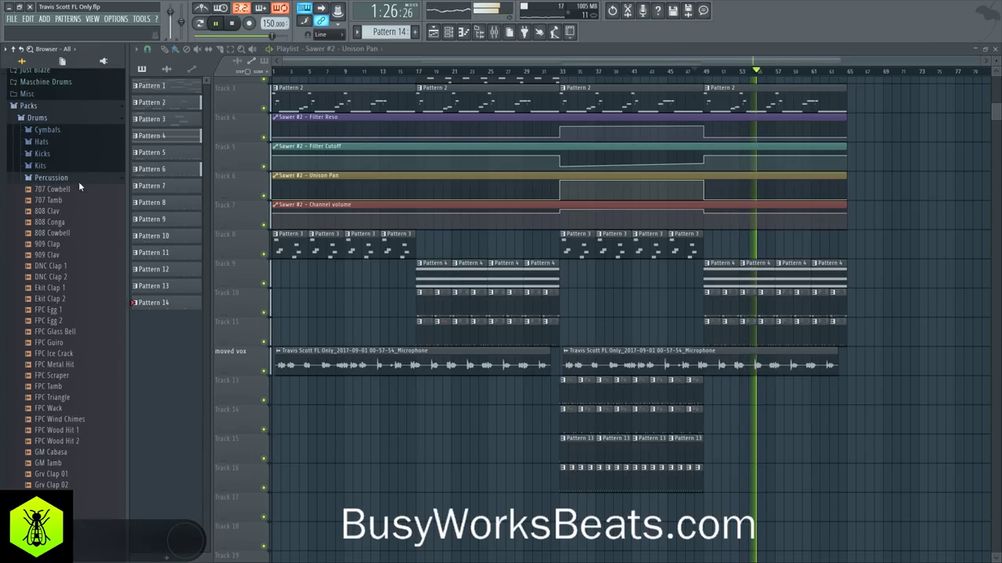
pyautogui.click(79, 178)
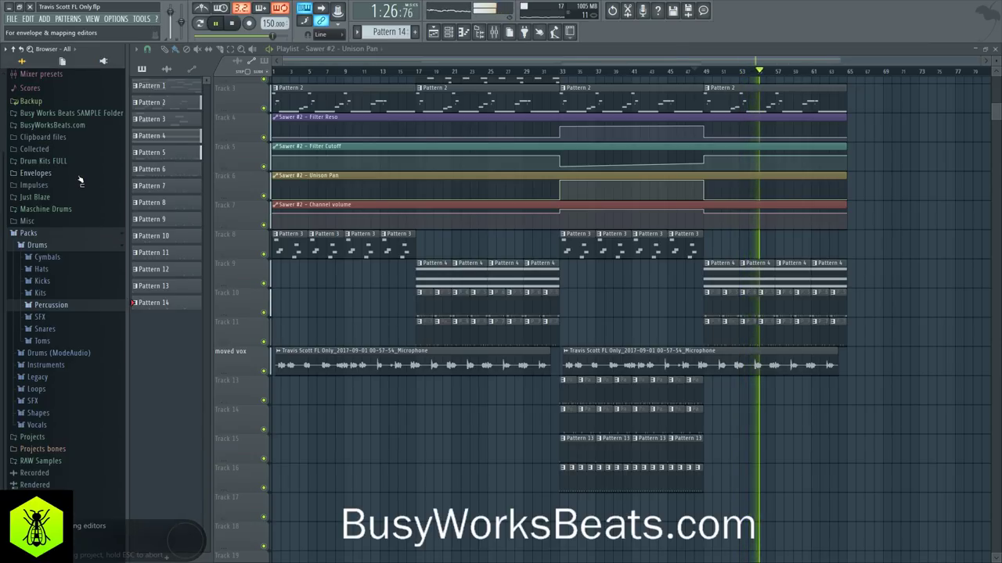
pyautogui.click(74, 317)
pyautogui.click(76, 337)
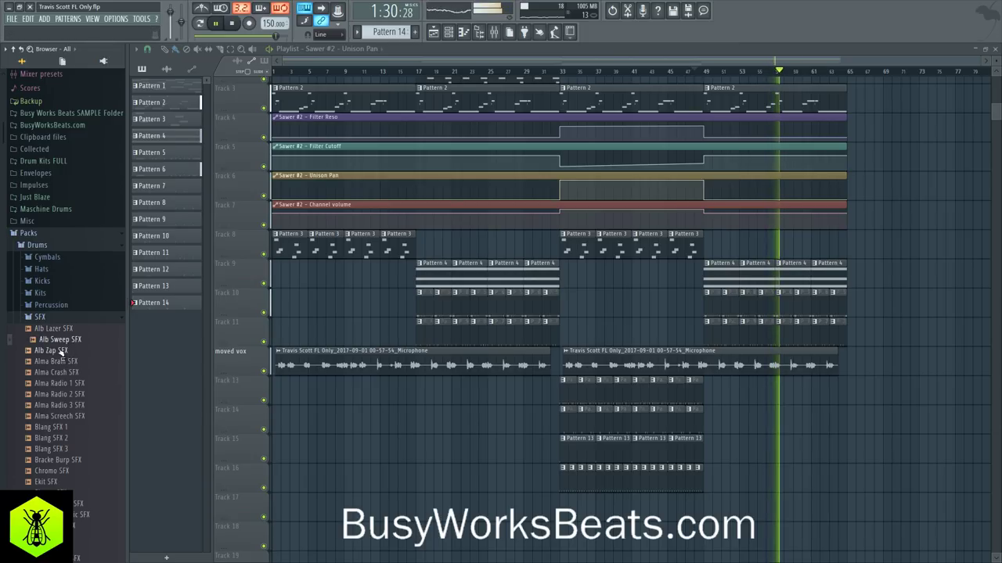
# Load Alb Sweep SFX into a new channel and switch to the empty Pattern 15.
pyautogui.rightClick(63, 347)
pyautogui.click(102, 350)
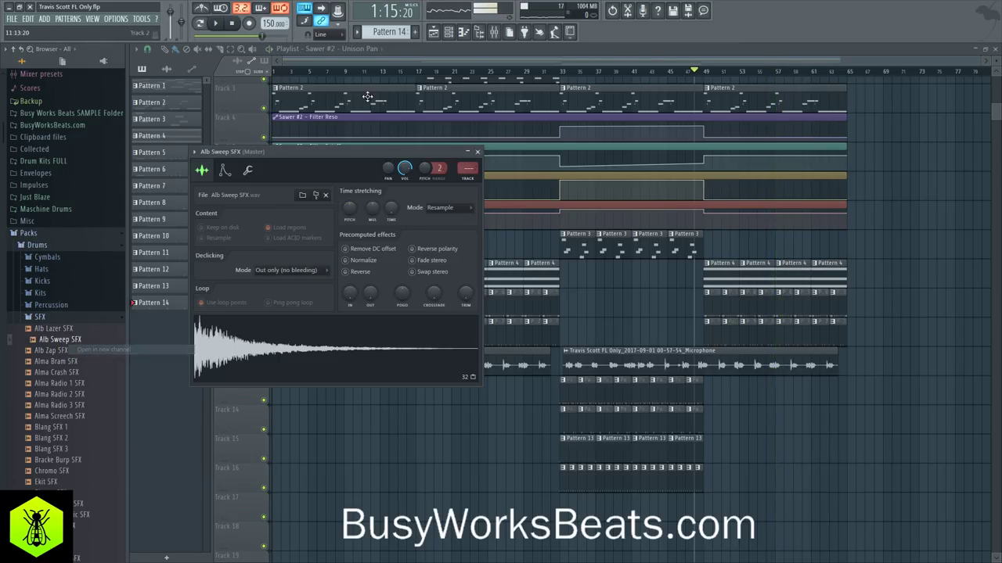
pyautogui.click(449, 33)
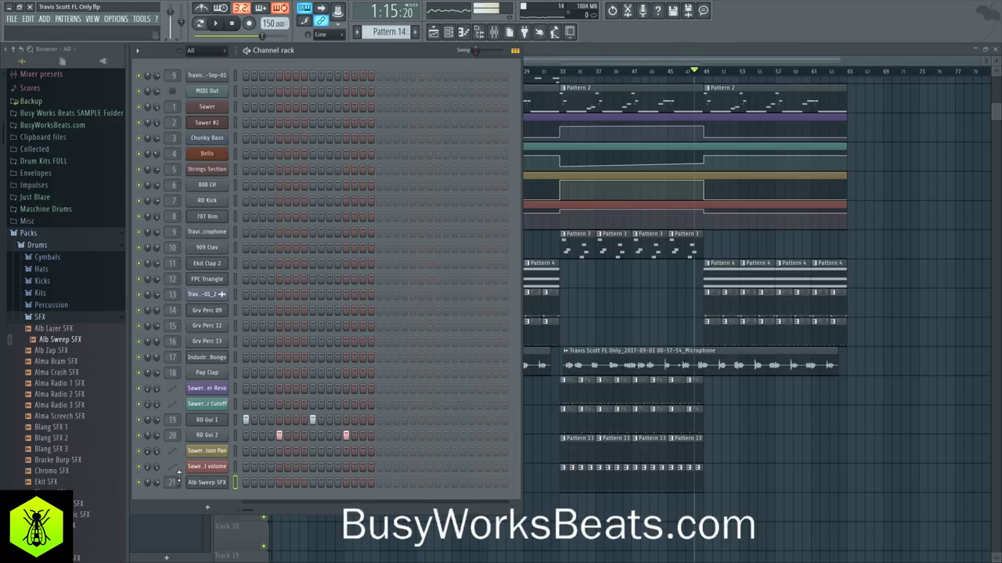
pyautogui.click(577, 507)
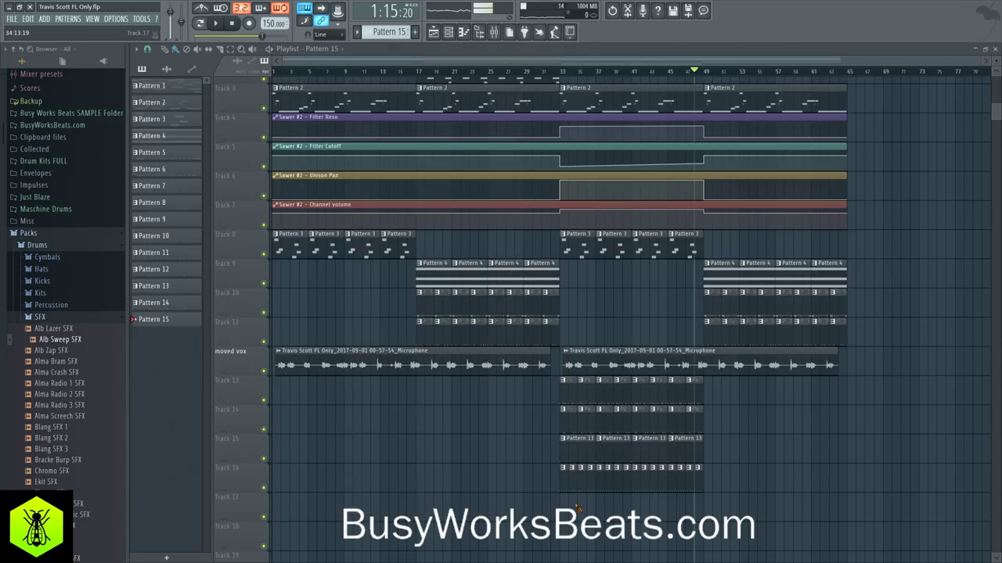
# Load Fruity parametric EQ 2 on the Alb Sweep SFX channel's mixer insert and set band 1 to high pass at about 94 Hz.
pyautogui.click(454, 32)
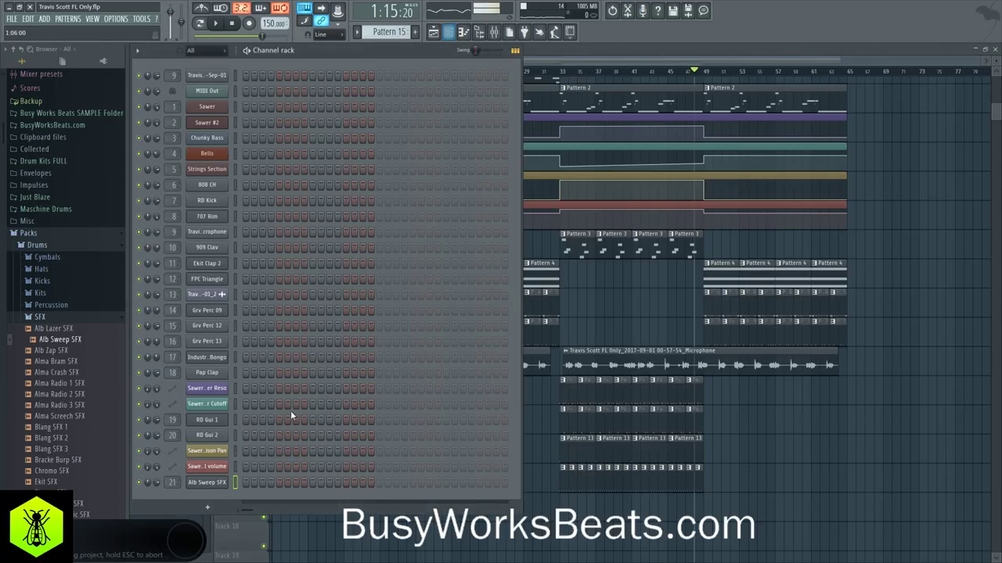
pyautogui.click(206, 483)
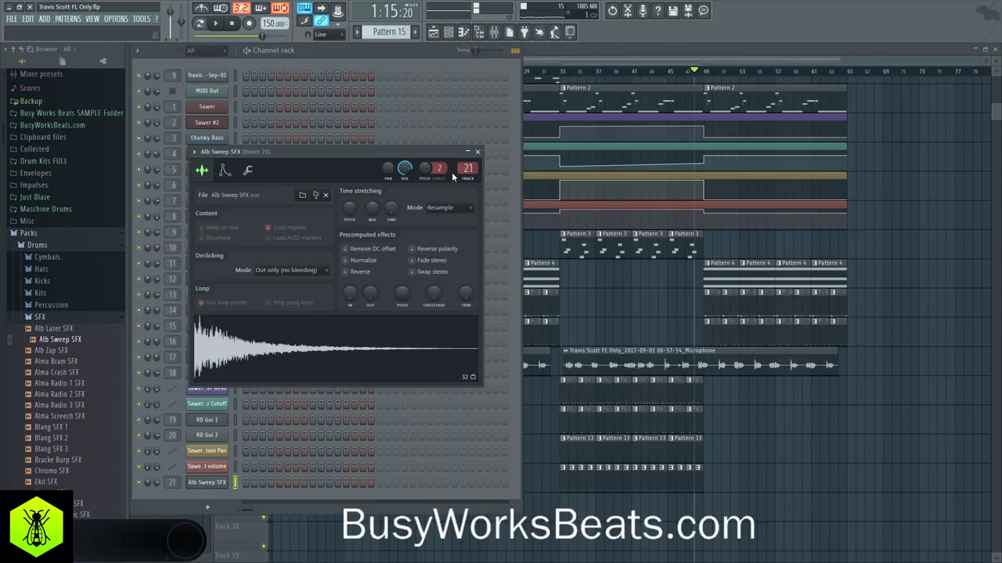
pyautogui.click(495, 34)
pyautogui.click(833, 133)
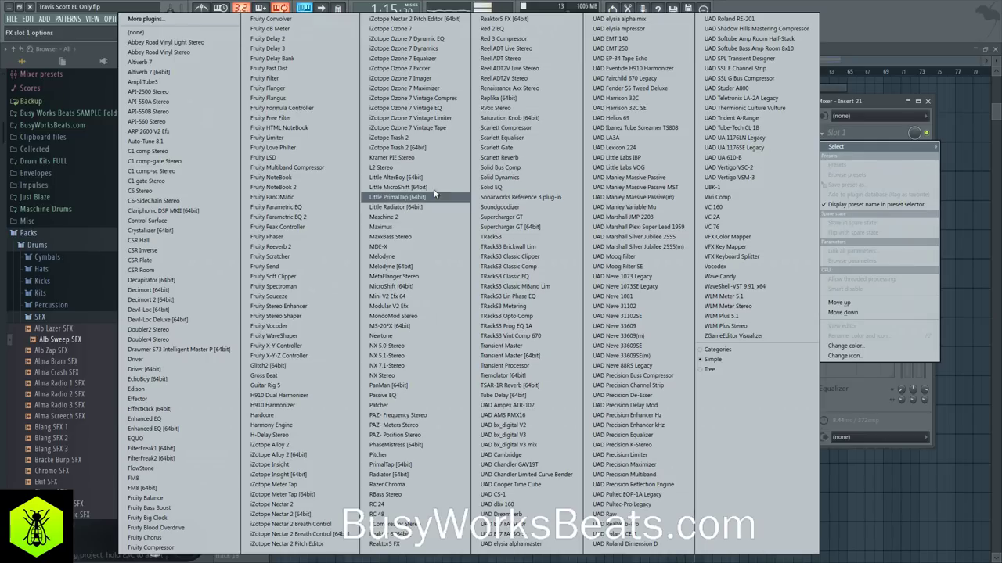
pyautogui.click(300, 191)
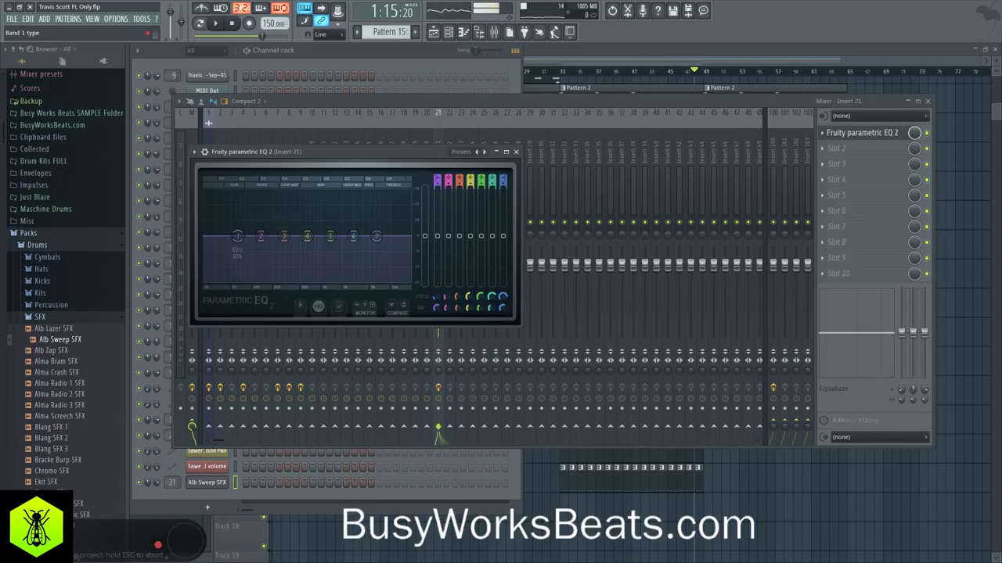
pyautogui.moveTo(438, 181); pyautogui.dragTo(437, 198)
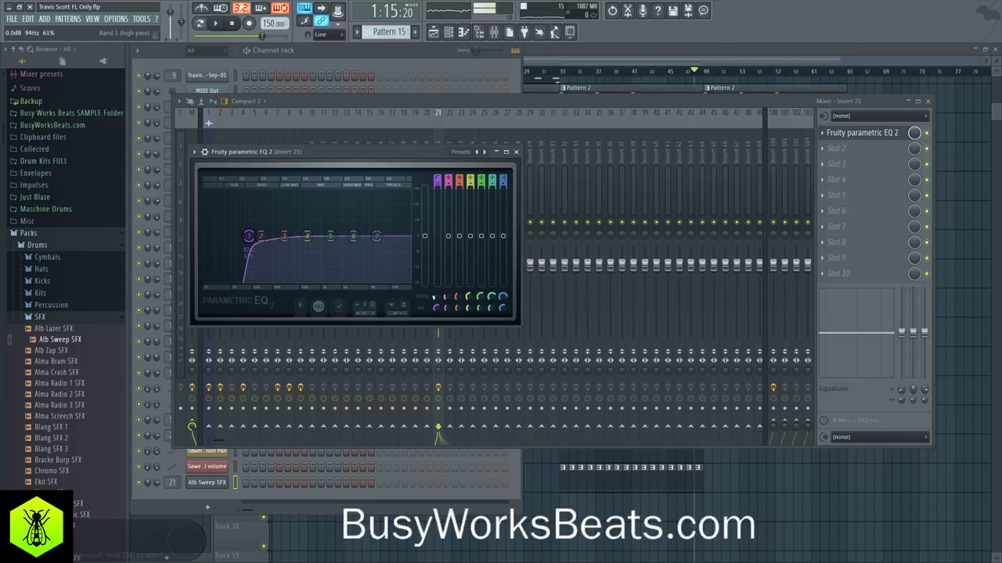
pyautogui.click(515, 151)
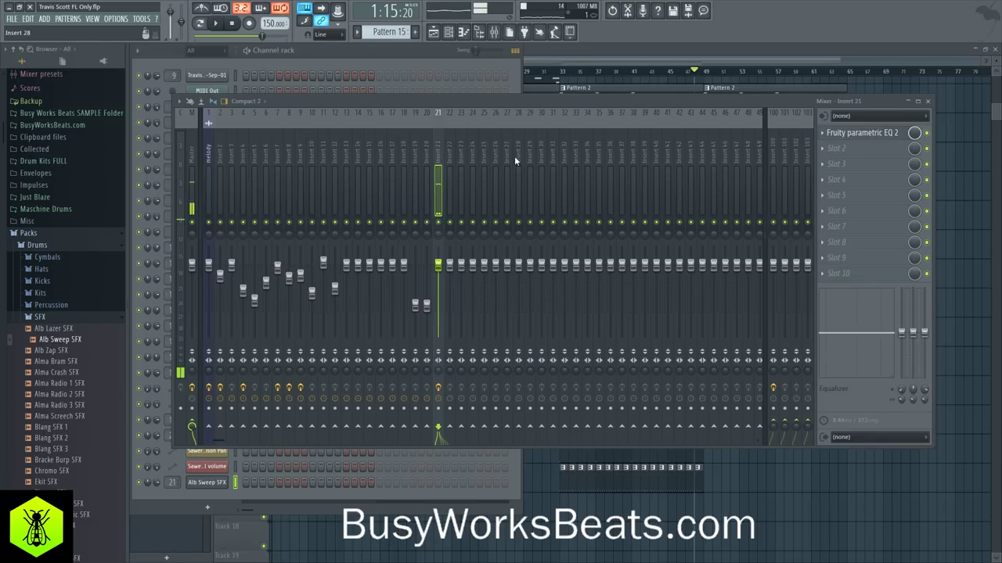
# Place Pattern 15 with a first-step Alb Sweep SFX hit on Track 17 at bars 33 and 49, and lower mixer insert 21 to about -8 dB.
pyautogui.click(245, 482)
pyautogui.click(625, 543)
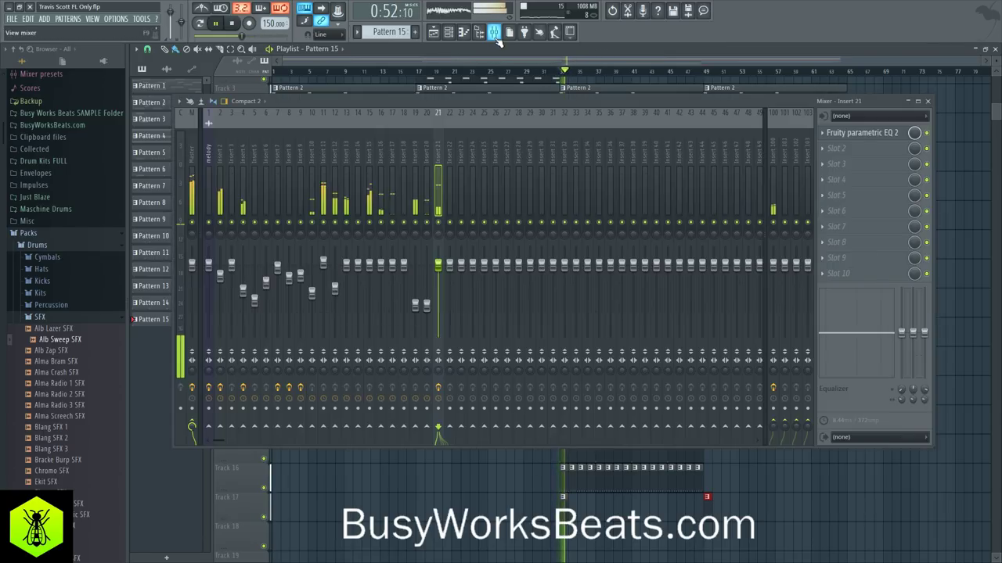
pyautogui.click(494, 32)
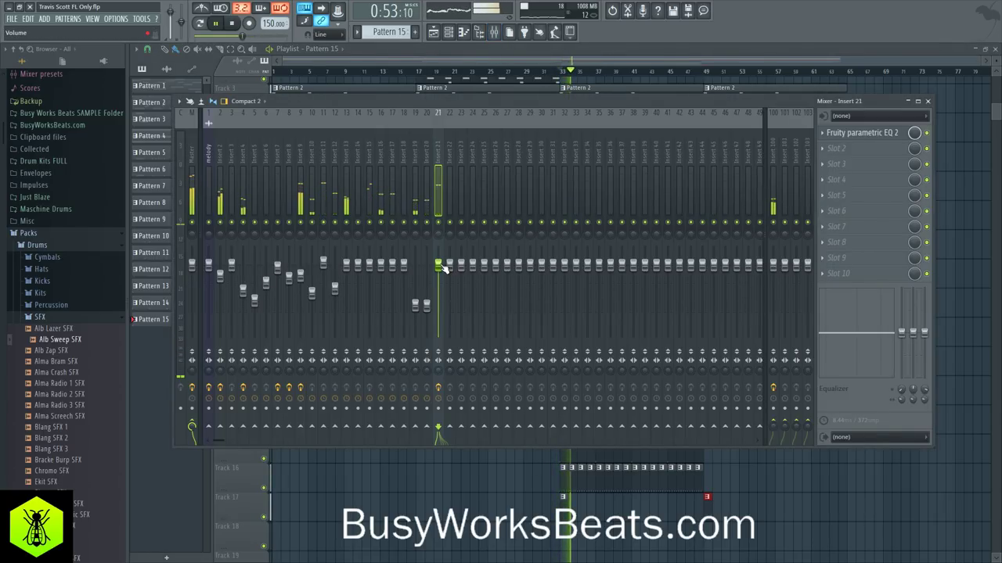
pyautogui.press('space')
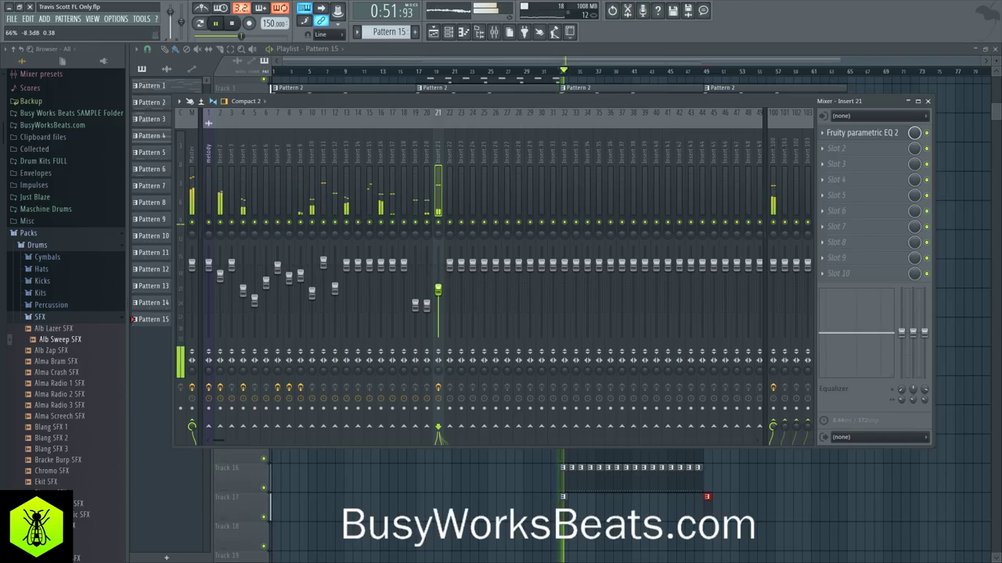
# Audition the samples following Alb Sweep SFX in the SFX folder and open Alma Crash SFX in a new channel.
pyautogui.click(61, 351)
pyautogui.click(59, 362)
pyautogui.click(72, 373)
pyautogui.click(71, 384)
pyautogui.click(70, 375)
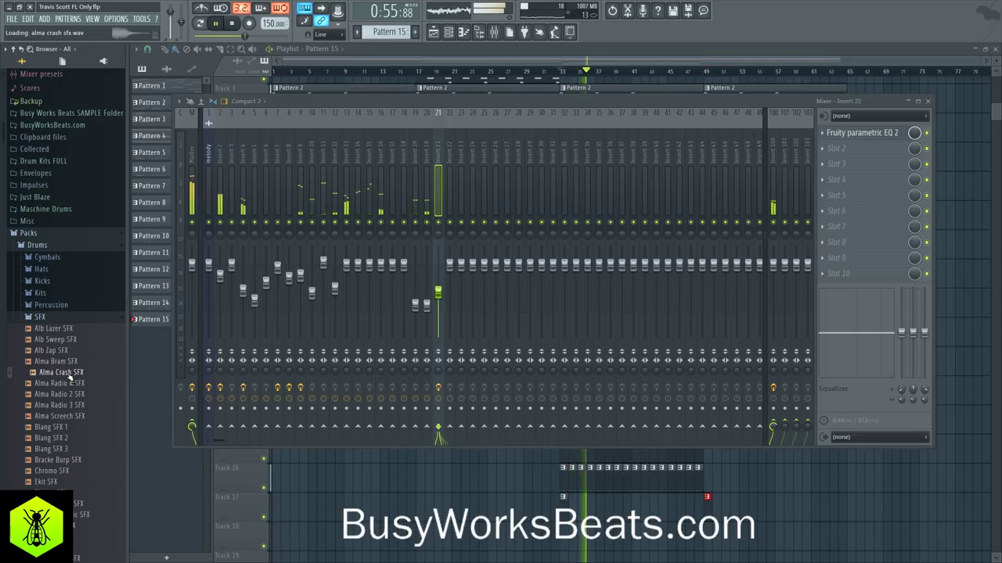
pyautogui.rightClick(70, 378)
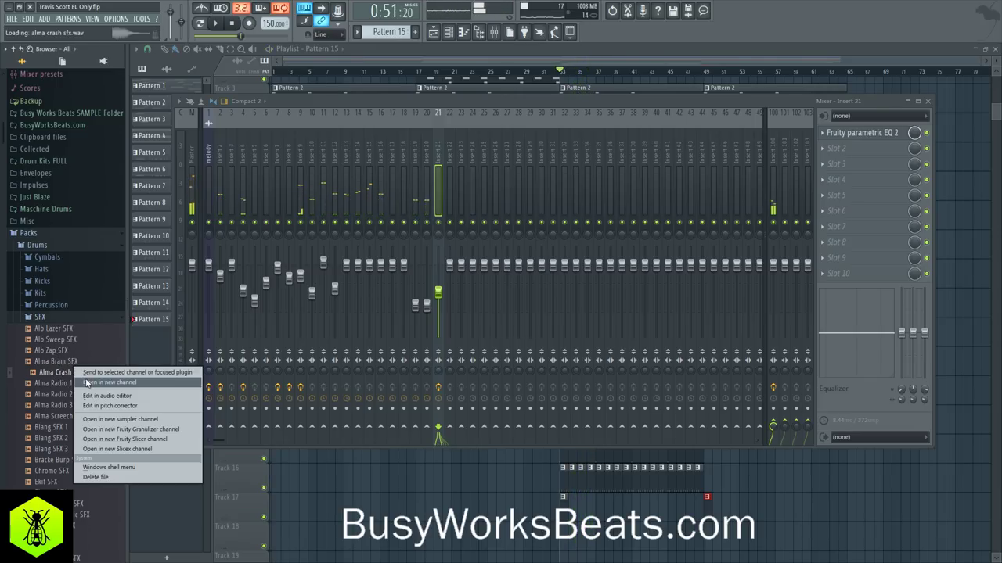
pyautogui.click(106, 382)
# Route the Alma Crash SFX channel to mixer insert 22 and trigger it on step 17 of Pattern 15.
pyautogui.click(448, 32)
pyautogui.moveTo(172, 499); pyautogui.dragTo(172, 467)
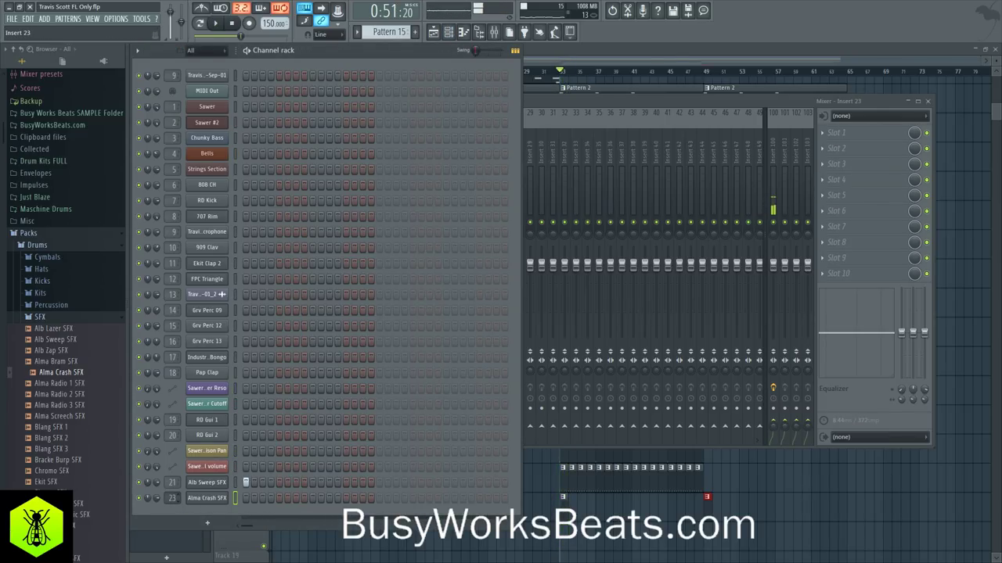
pyautogui.click(379, 498)
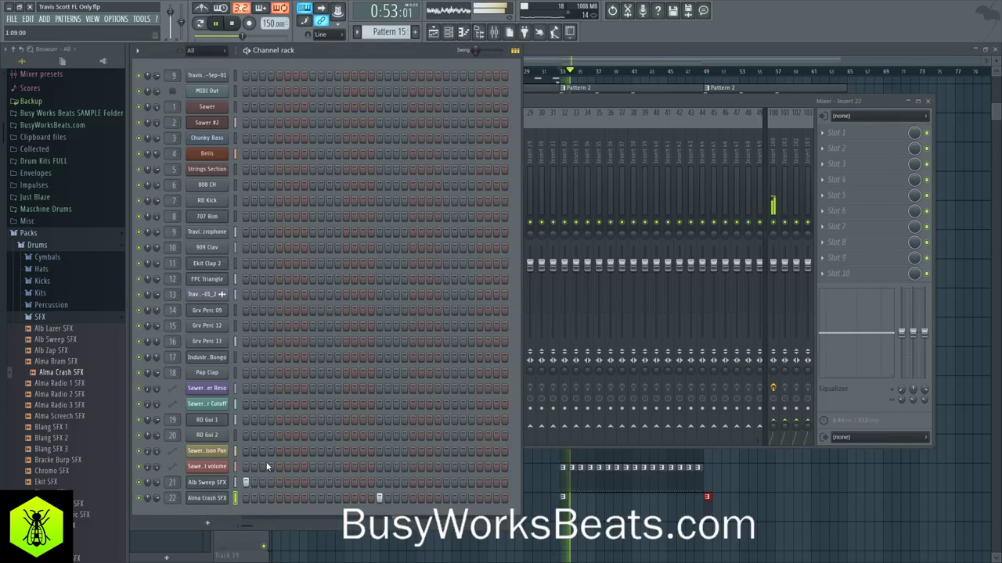
# Lower the level of mixer insert 22 to about -10.5 dB and return to the playlist.
pyautogui.click(588, 100)
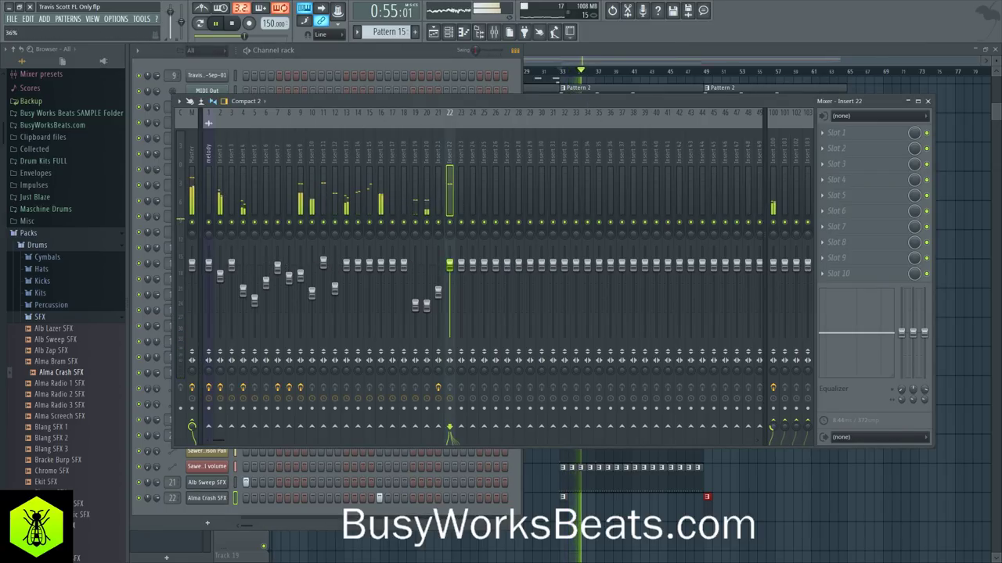
pyautogui.moveTo(451, 270); pyautogui.dragTo(451, 300)
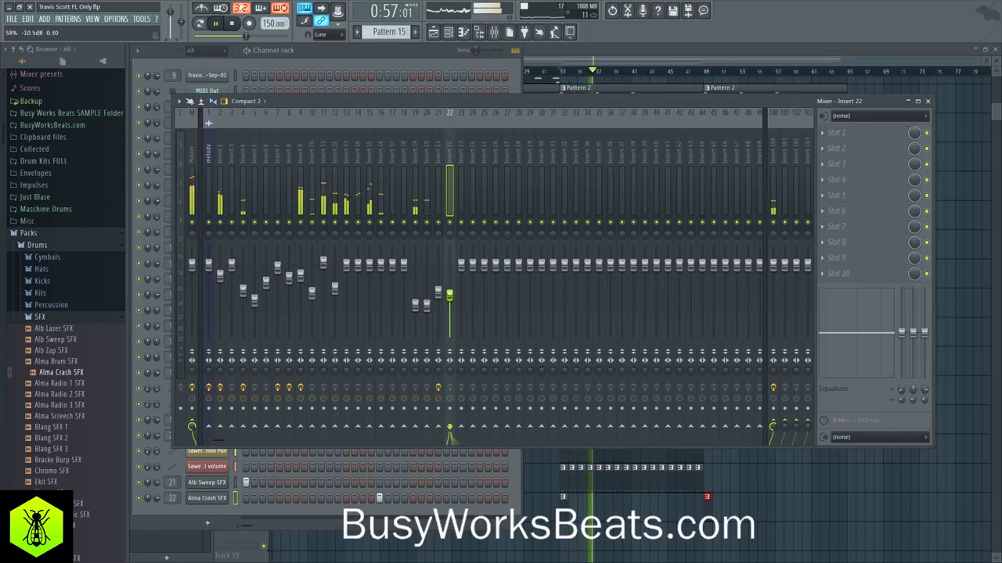
pyautogui.click(622, 531)
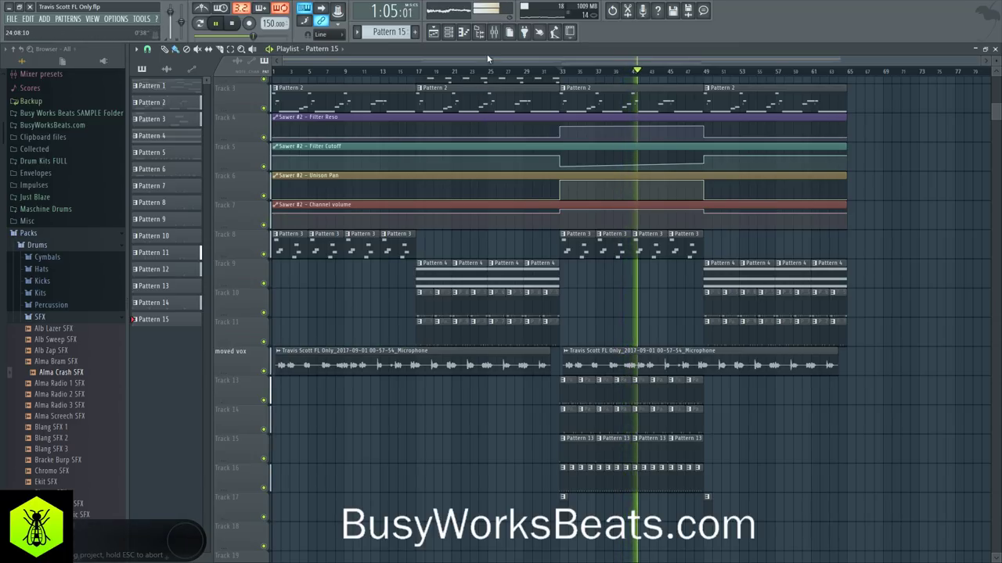
# Audition more samples further down the SFX folder and open Flitered Ping SFX in a new channel.
pyautogui.scroll(-3, 72, 362)
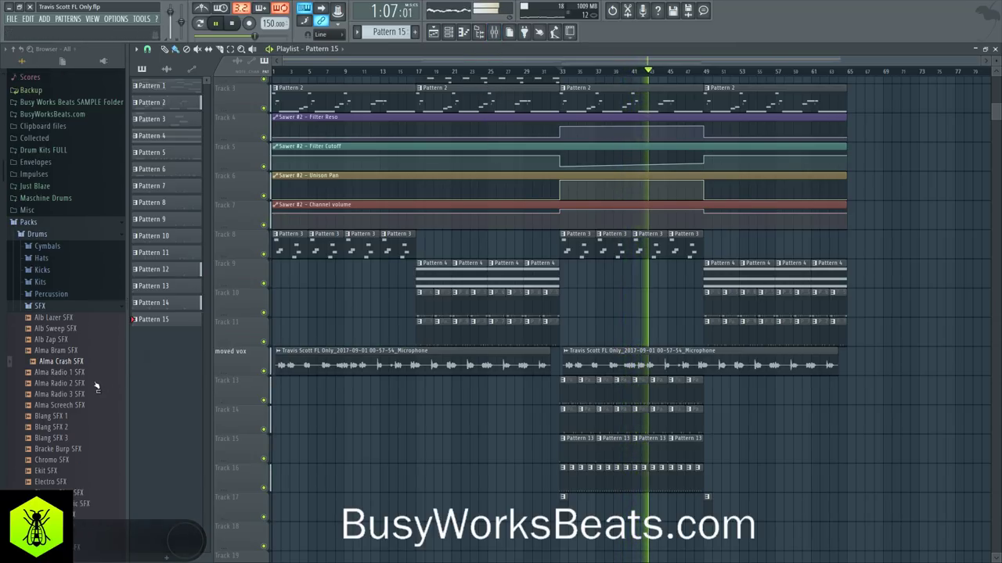
pyautogui.click(71, 363)
pyautogui.click(68, 374)
pyautogui.click(67, 385)
pyautogui.click(64, 373)
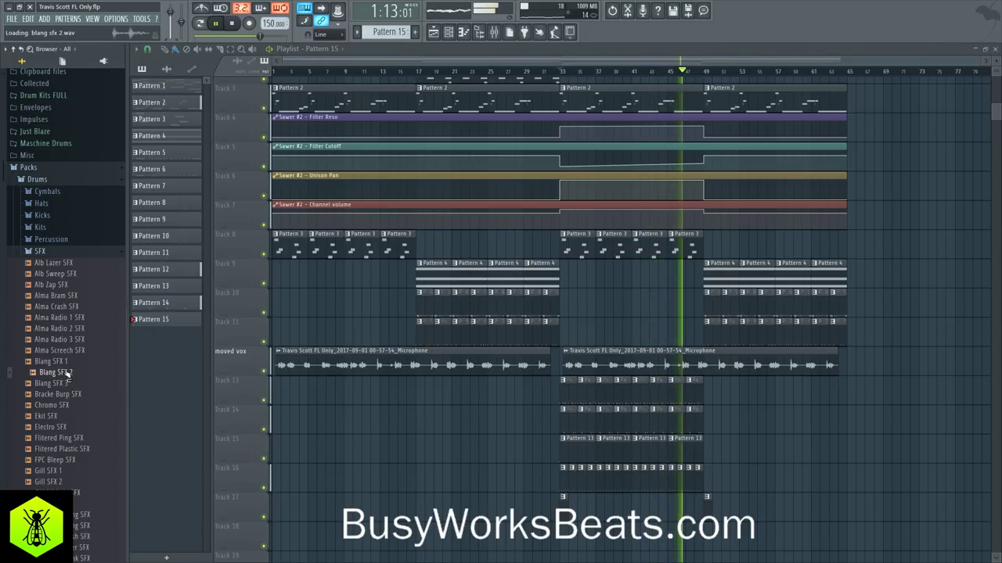
pyautogui.click(67, 364)
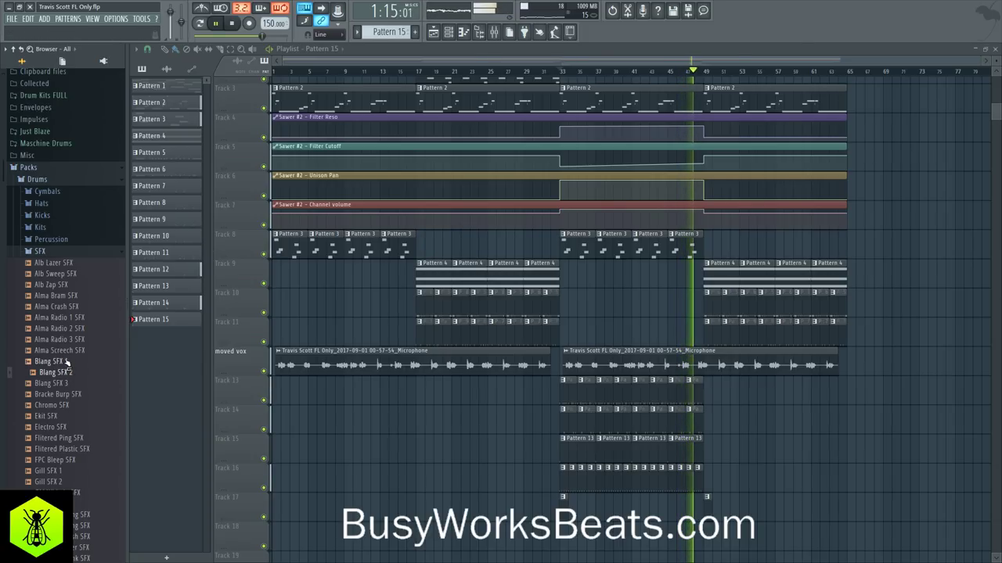
pyautogui.click(63, 416)
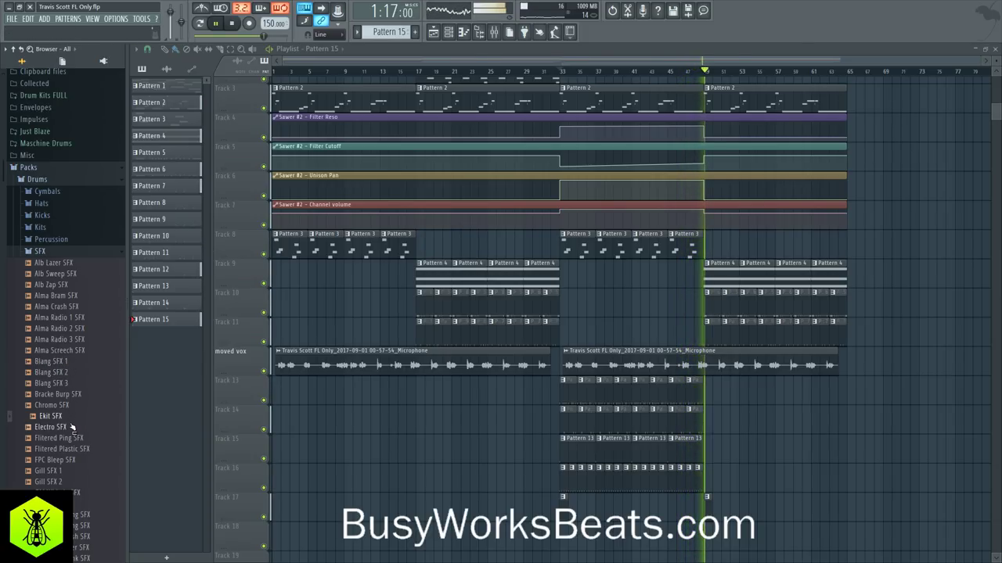
pyautogui.click(71, 438)
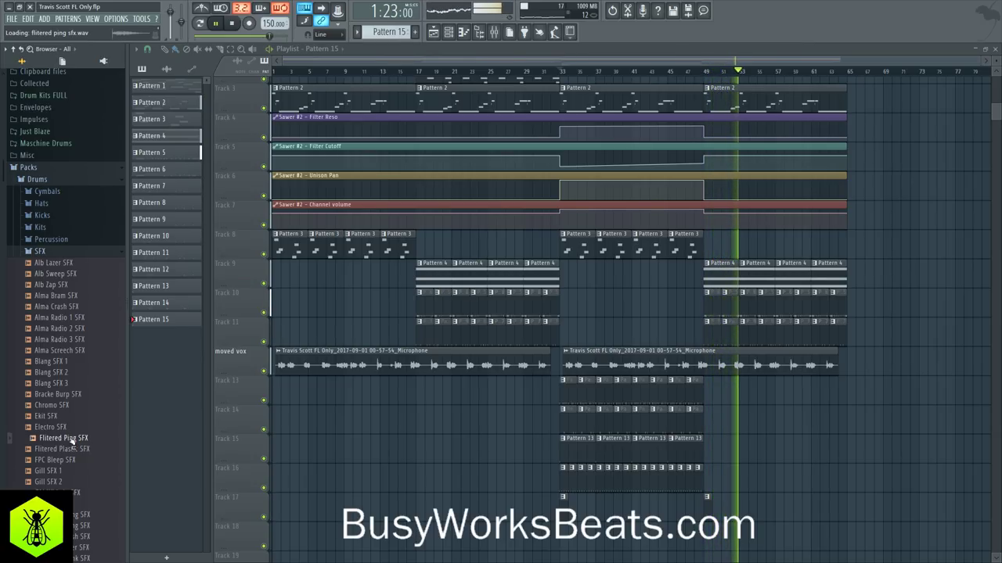
pyautogui.rightClick(71, 441)
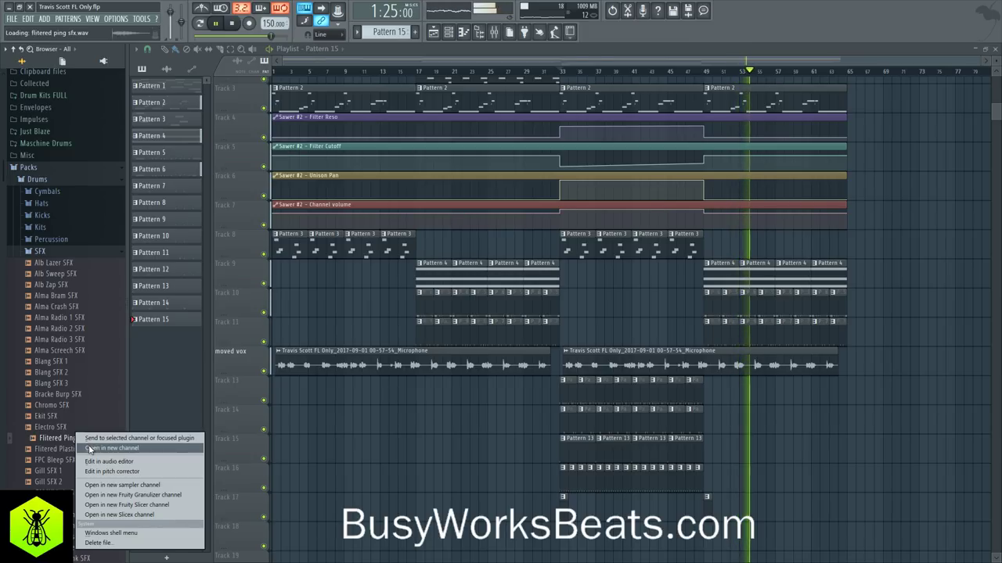
pyautogui.click(101, 448)
# Route the Flitered Ping SFX channel to mixer insert 23 and play the song from bar 33.
pyautogui.click(449, 33)
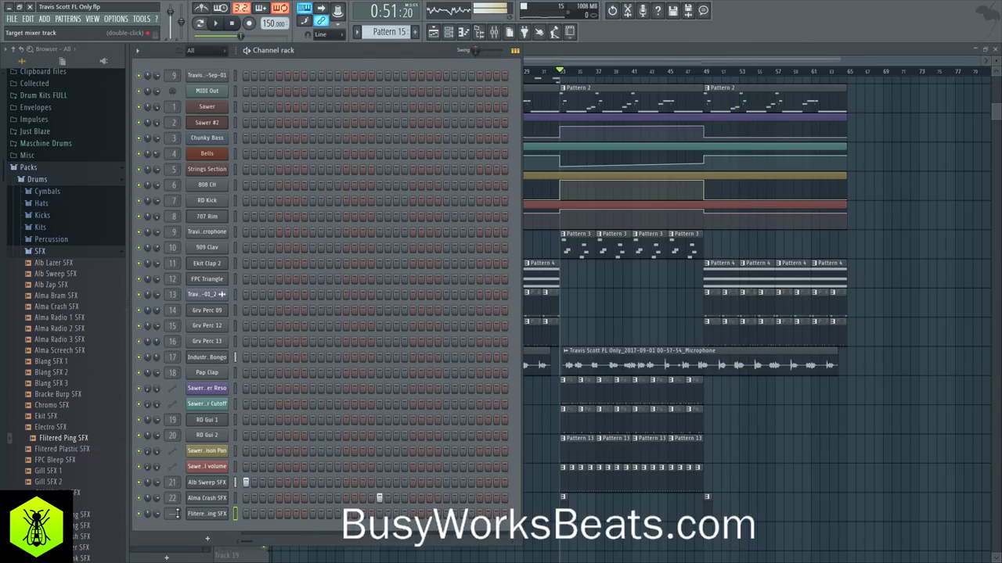
pyautogui.moveTo(172, 515); pyautogui.dragTo(172, 505)
pyautogui.press('space')
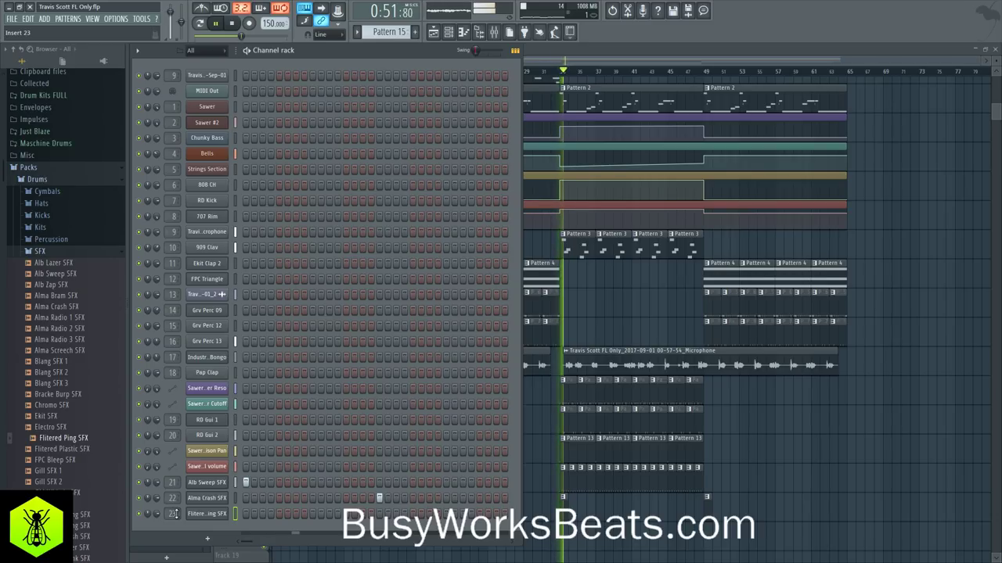
# Switch to Pattern 12, stop playback and clone the pattern as Pattern 13.
pyautogui.moveTo(400, 31); pyautogui.dragTo(400, 47)
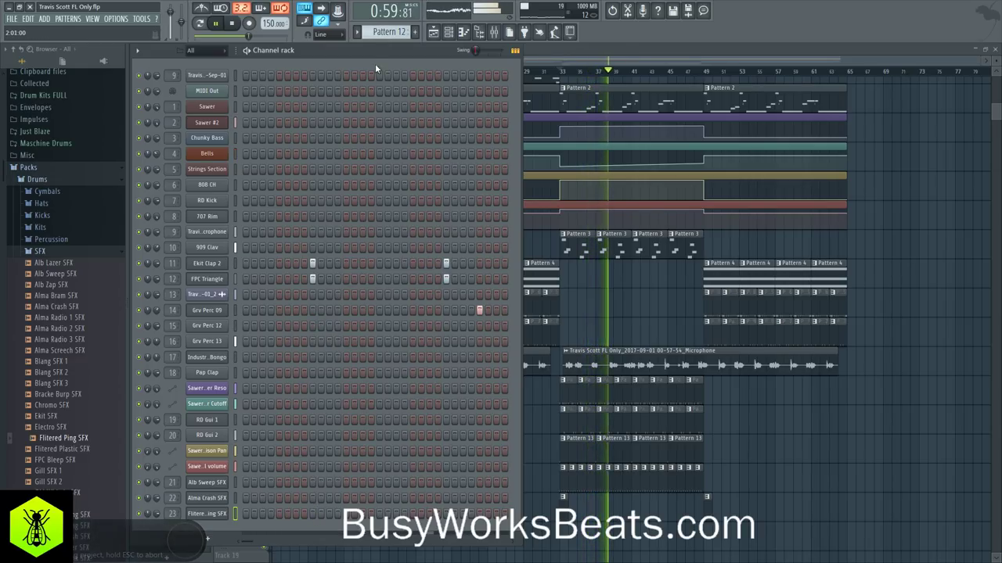
pyautogui.press('space')
pyautogui.click(357, 31)
pyautogui.click(417, 144)
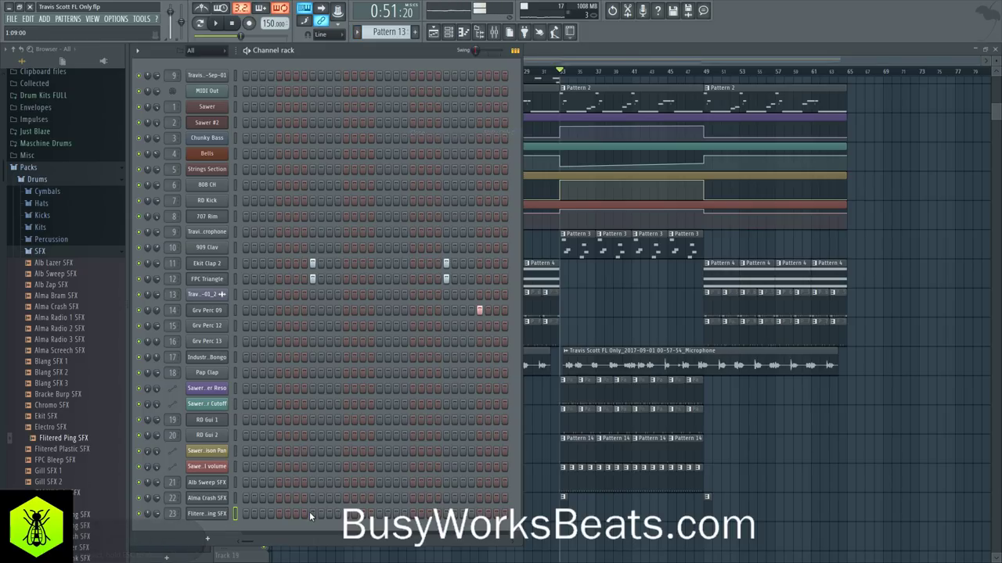
# Paint Pattern 13 clips along Track 14 from bar 49 to the end of the arrangement at bar 65.
pyautogui.press('F6')
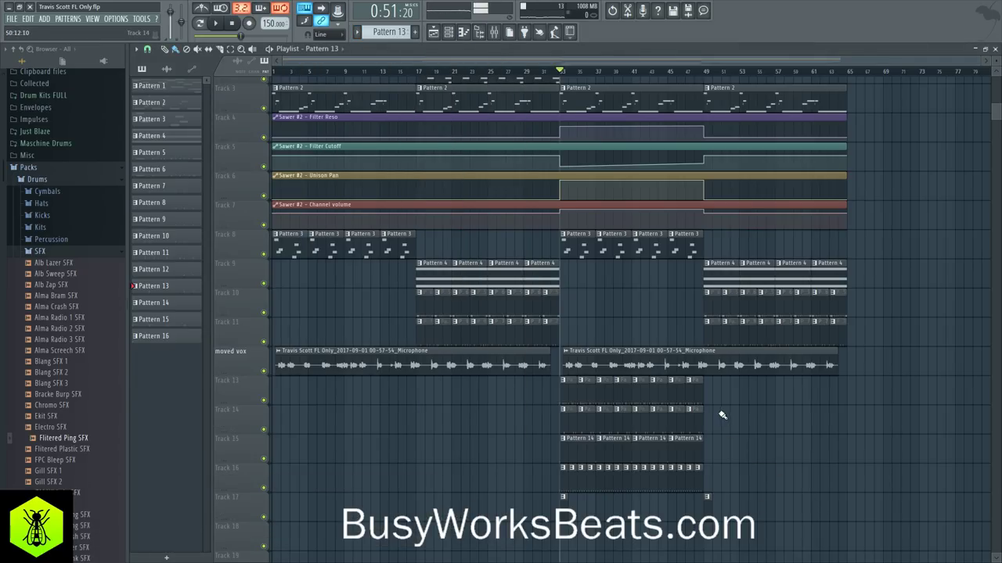
pyautogui.scroll(4, 618, 75)
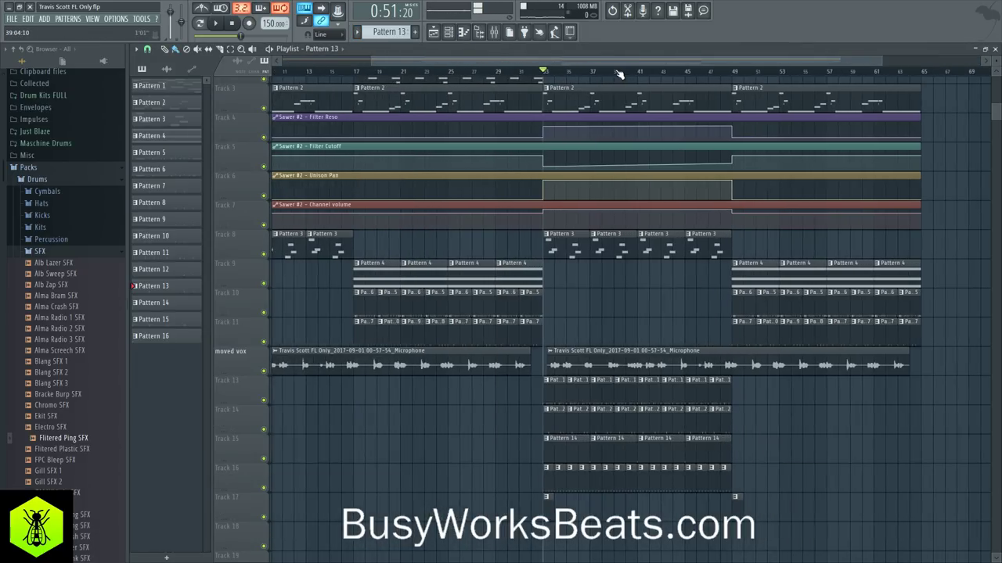
pyautogui.moveTo(764, 426)
pyautogui.mouseDown()
pyautogui.moveTo(859, 445)
pyautogui.moveTo(947, 439)
pyautogui.mouseUp()
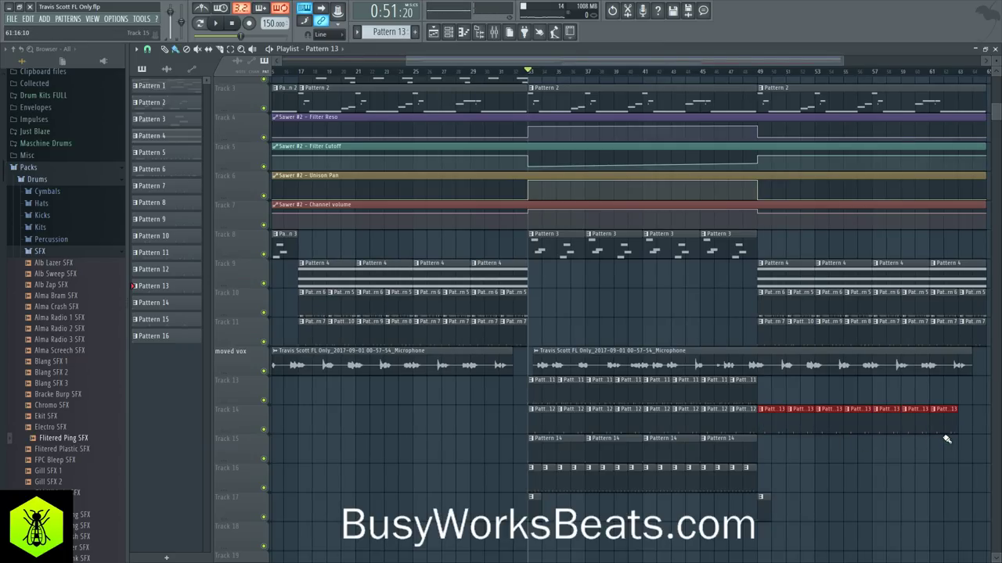
# Duplicate the clips on Tracks 13, 15 and 16 from bars 33–49 into bars 49–65, and play the arrangement.
pyautogui.moveTo(687, 62); pyautogui.dragTo(737, 72)
pyautogui.moveTo(673, 387); pyautogui.dragTo(444, 395)
pyautogui.moveTo(670, 436); pyautogui.dragTo(443, 501)
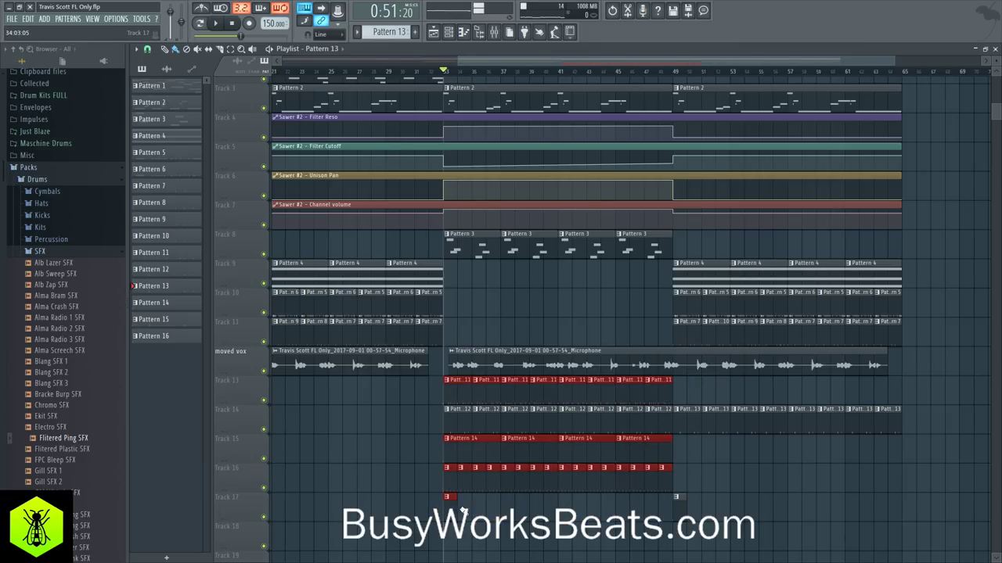
pyautogui.hotkey('ctrl', 'b')
pyautogui.press('space')
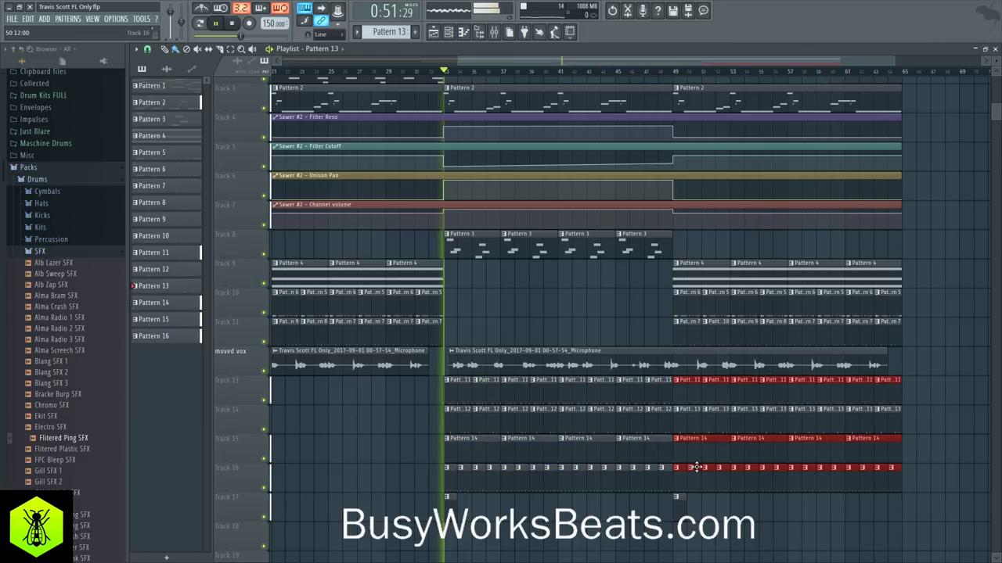
pyautogui.click(551, 303)
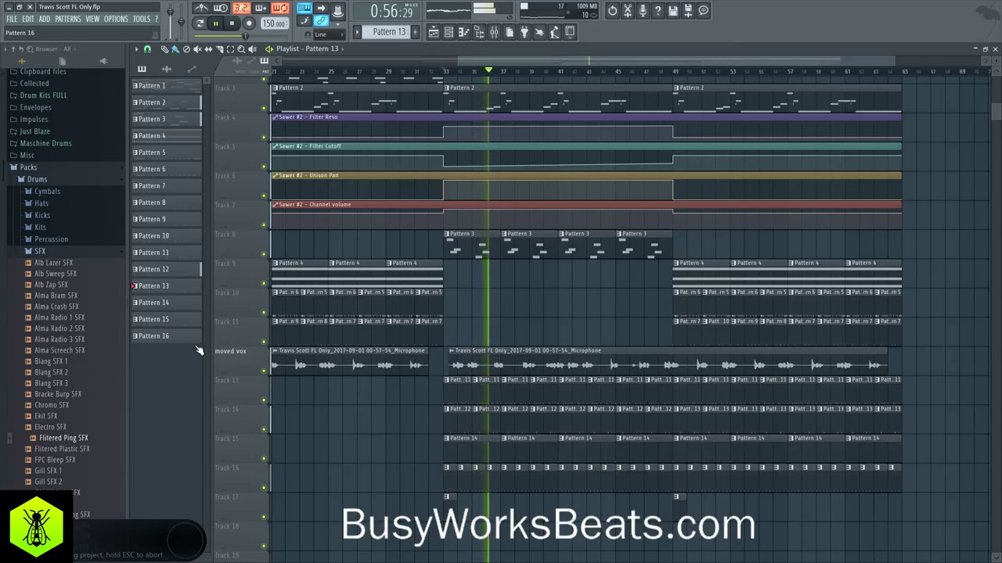
# Collapse the SFX sample folder and pan mixer inserts 19 and 20 to opposite sides.
pyautogui.click(43, 252)
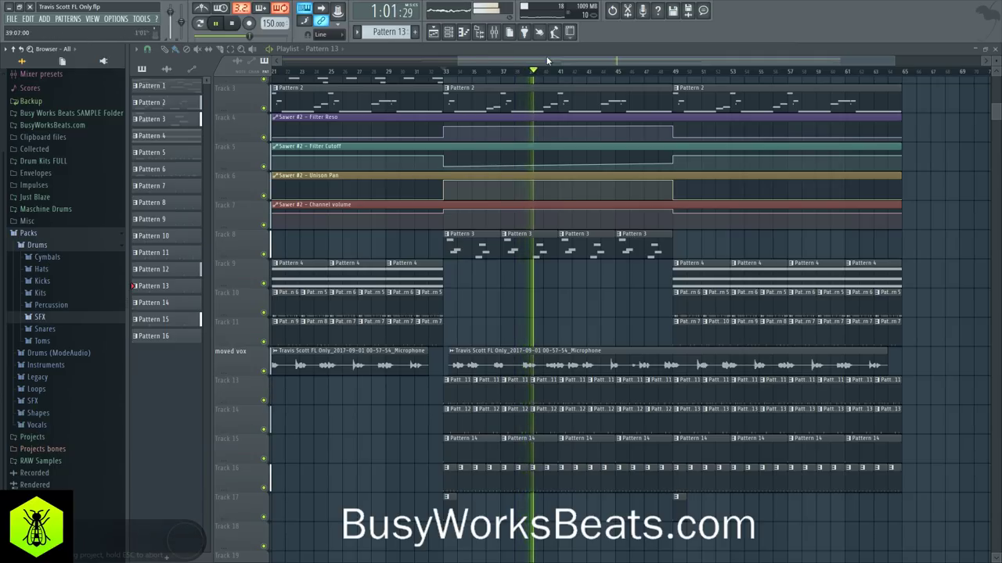
pyautogui.click(493, 31)
pyautogui.moveTo(427, 235); pyautogui.dragTo(426, 196)
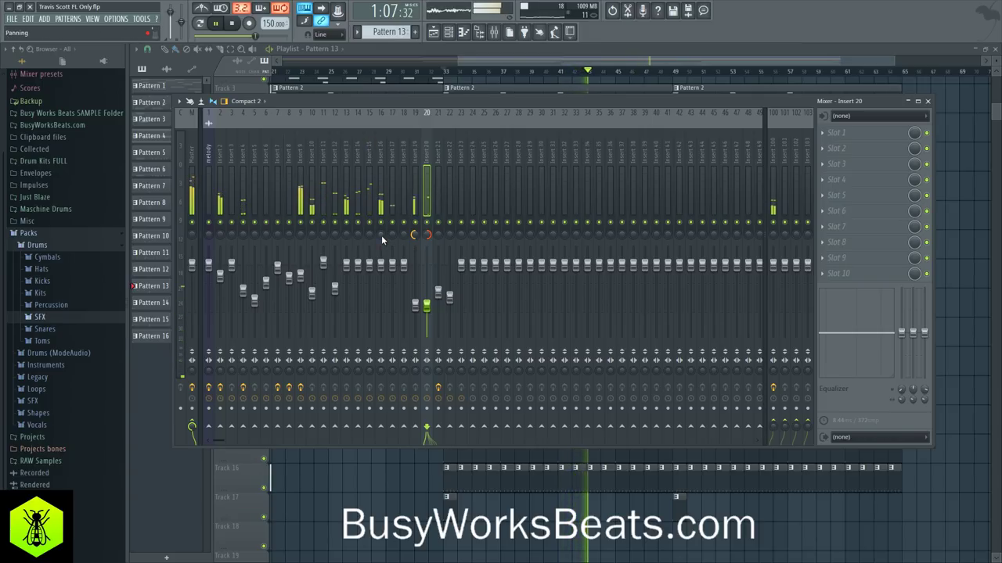
# Load Fruity PanOMatic into the first effect slot of mixer insert 16, choose its second LFO shape, and start playback.
pyautogui.click(383, 166)
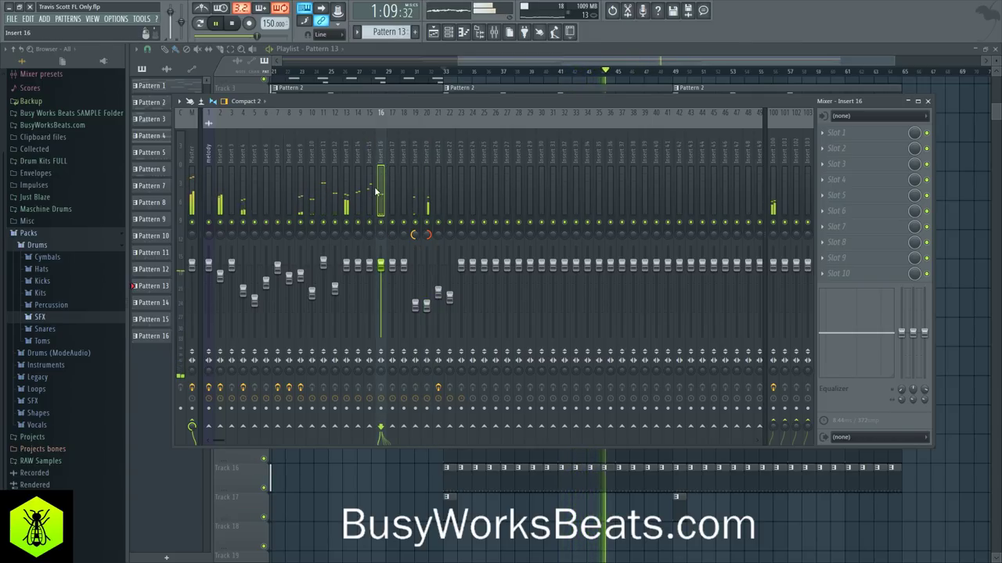
pyautogui.click(831, 135)
pyautogui.moveTo(836, 147)
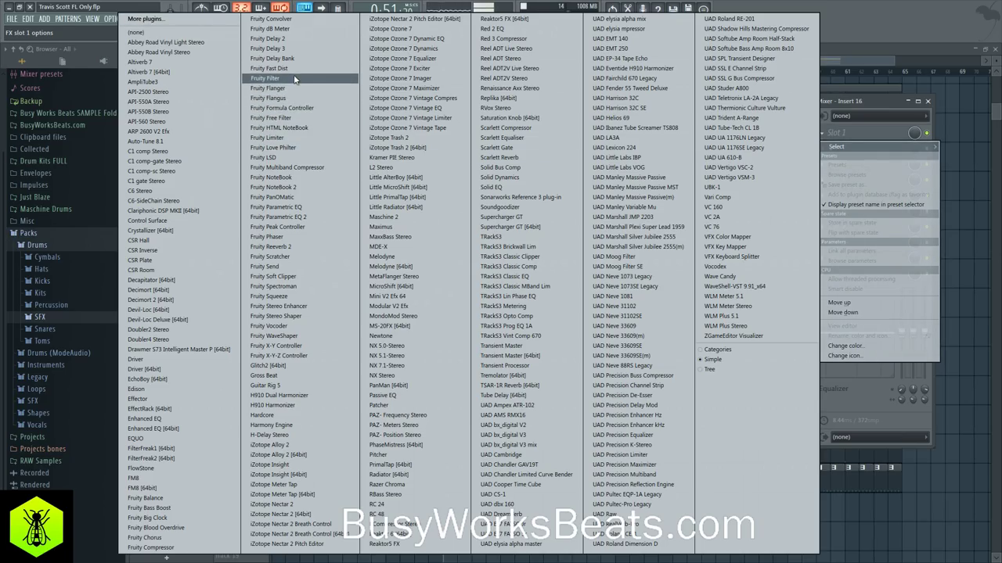
pyautogui.click(298, 197)
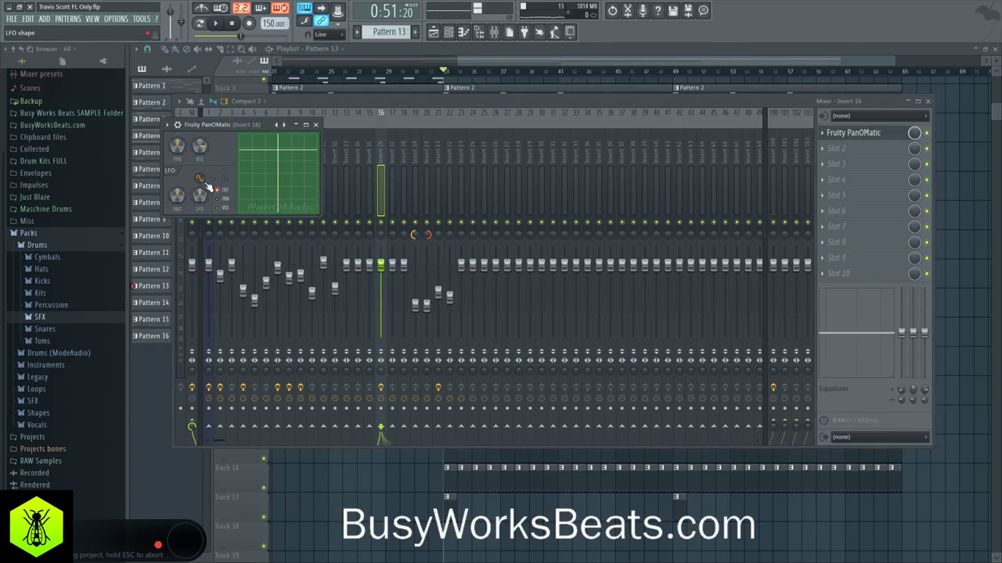
pyautogui.press('space')
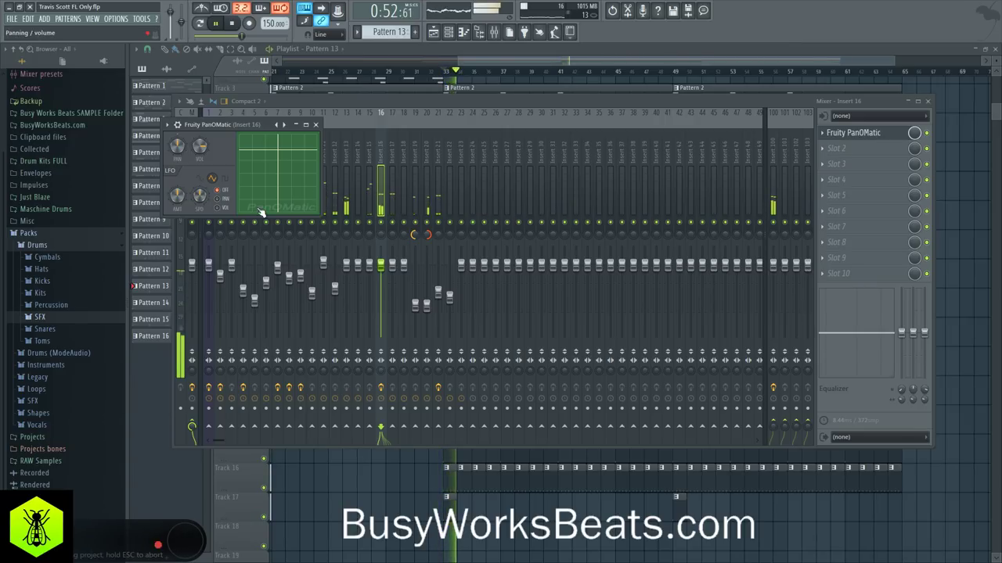
# Solo and unsolo insert 16 to audition it, and set Fruity PanOMatic's LFO target to PAN.
pyautogui.rightClick(380, 223)
pyautogui.click(859, 137)
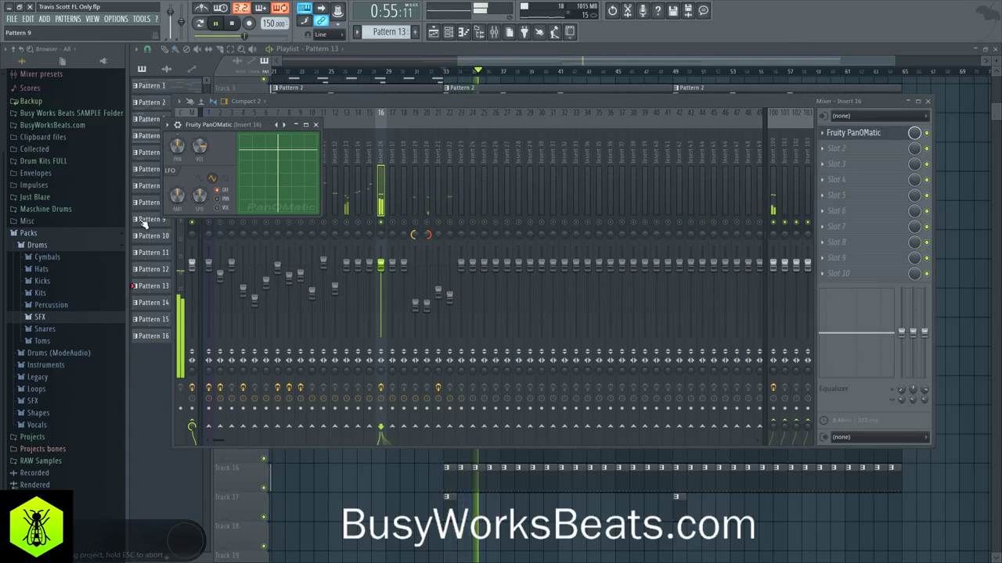
pyautogui.rightClick(385, 224)
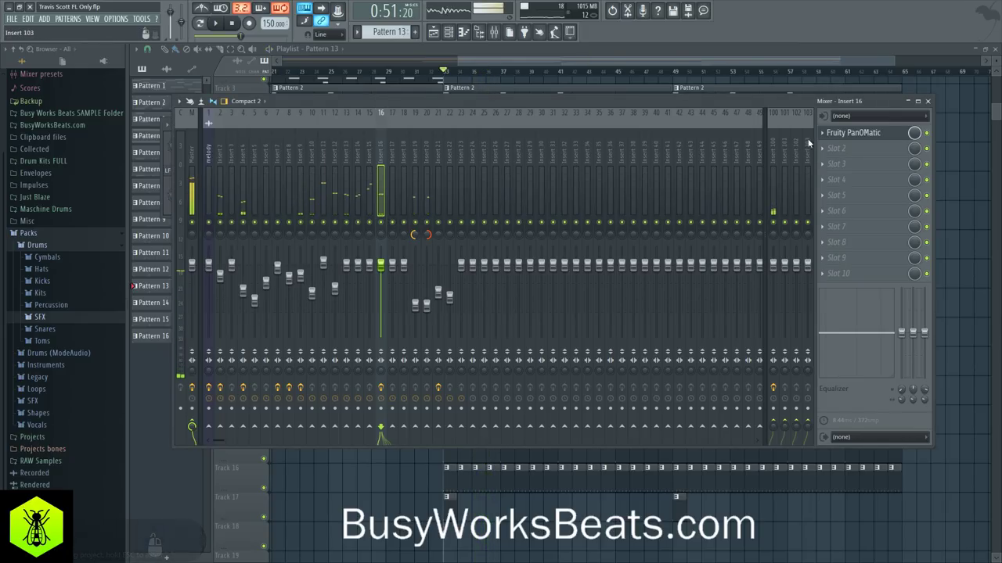
pyautogui.click(839, 138)
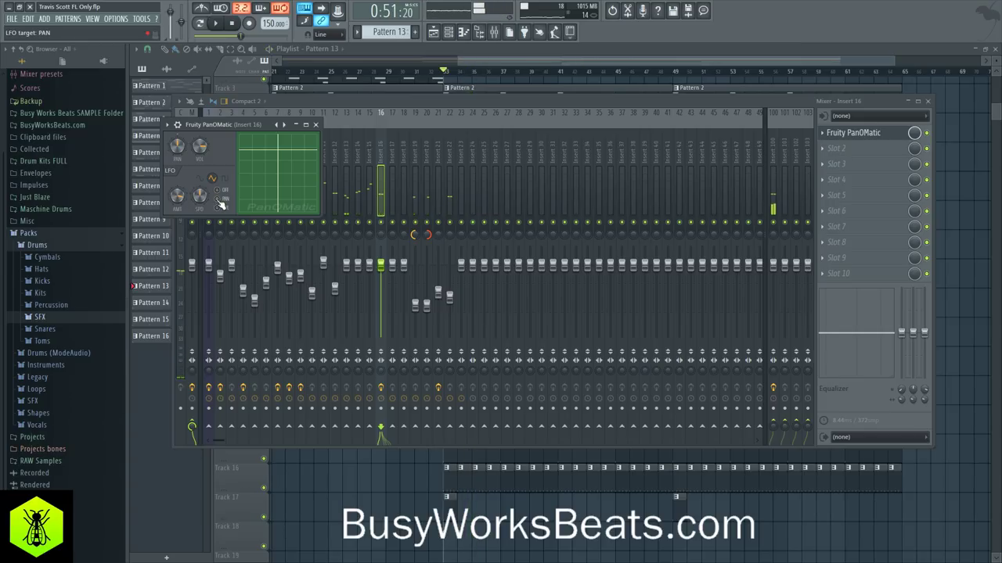
pyautogui.press('space')
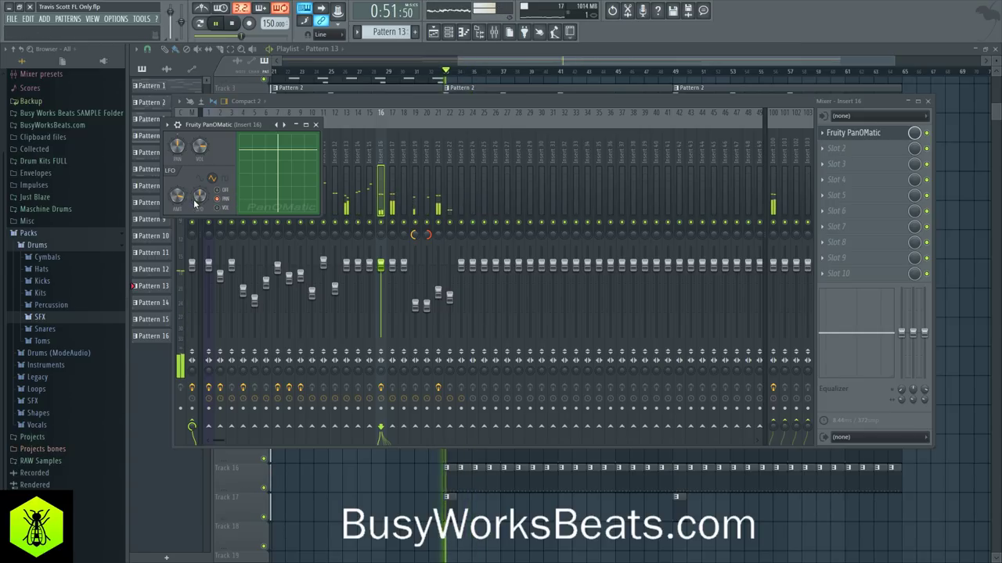
pyautogui.click(316, 126)
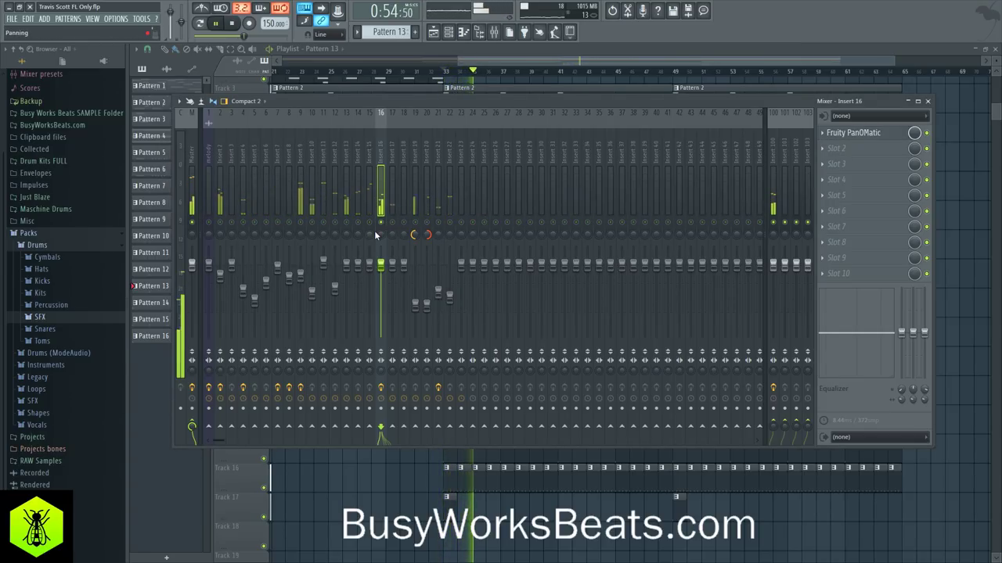
# Adjust Fruity PanOMatic's LFO speed on insert 16 while comparing the insert soloed and in the full mix.
pyautogui.click(873, 137)
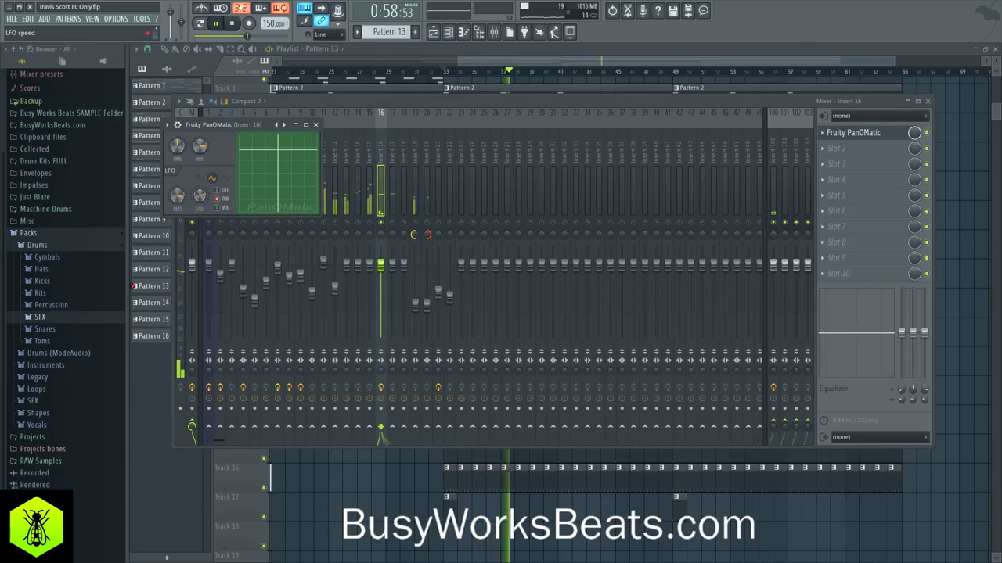
pyautogui.click(316, 126)
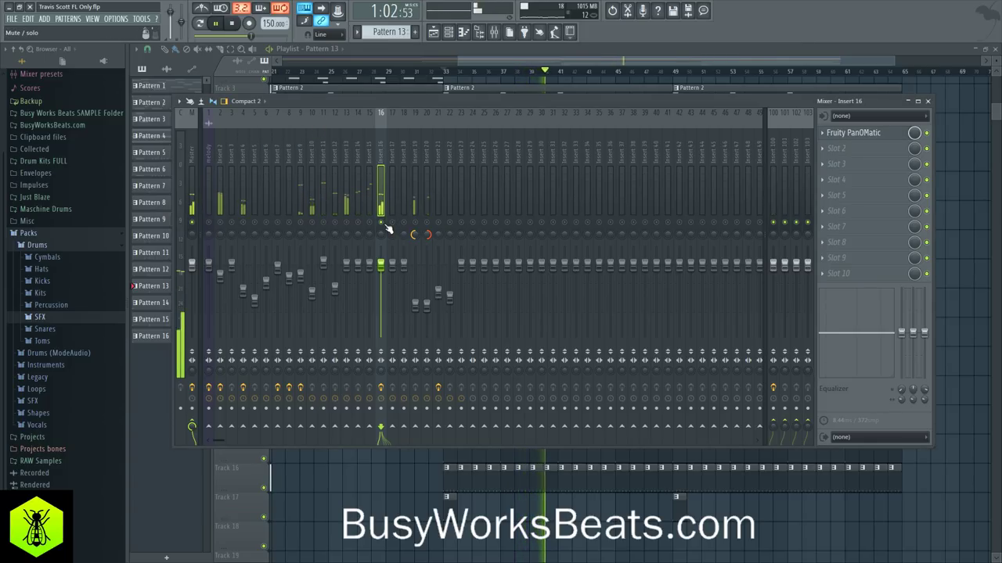
pyautogui.press('space')
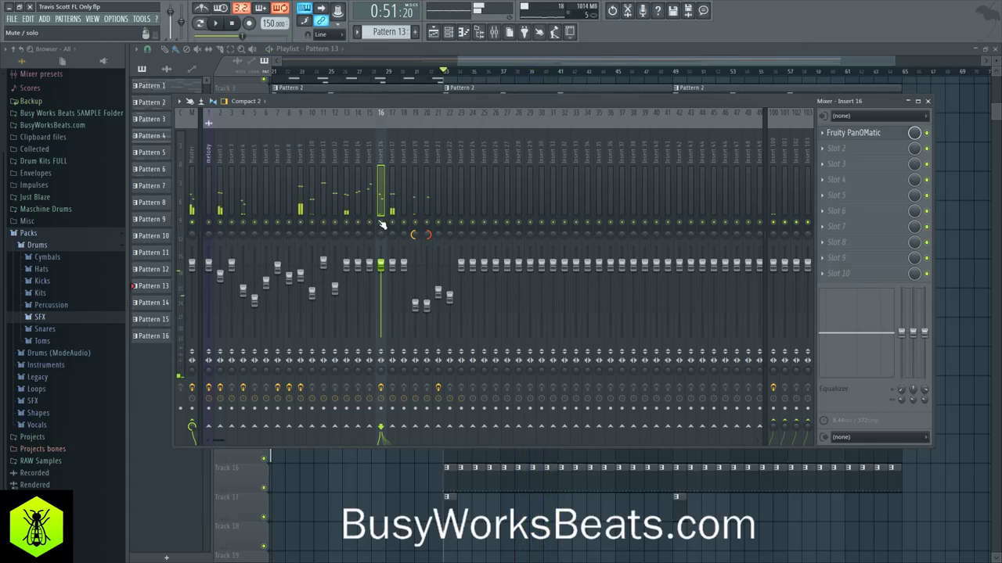
pyautogui.click(867, 134)
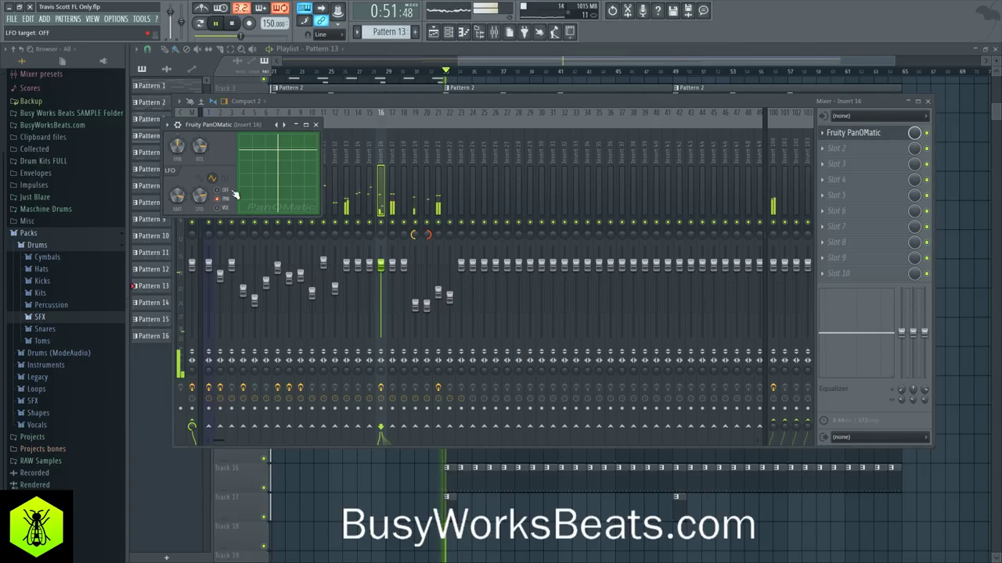
pyautogui.click(316, 126)
pyautogui.click(857, 134)
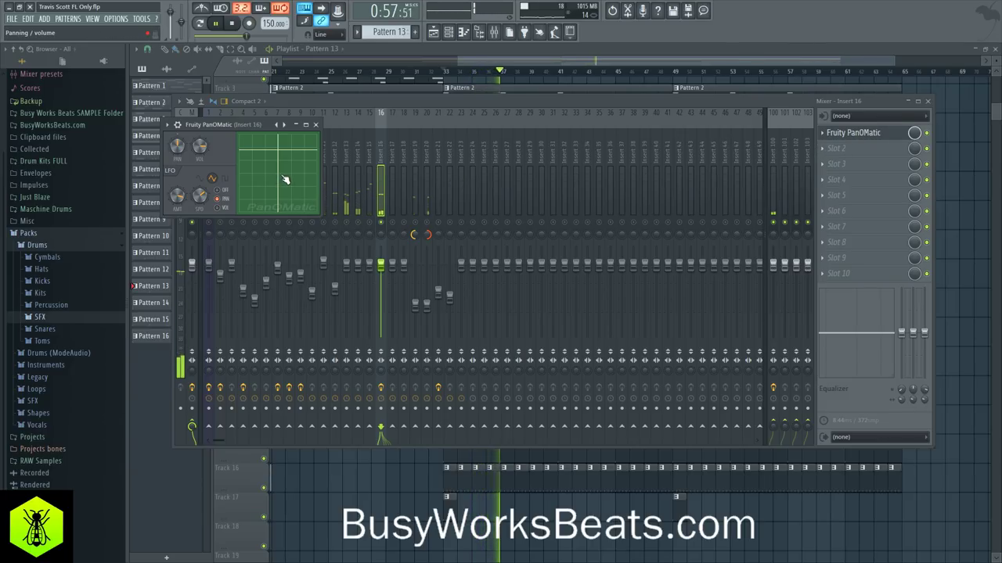
pyautogui.click(316, 125)
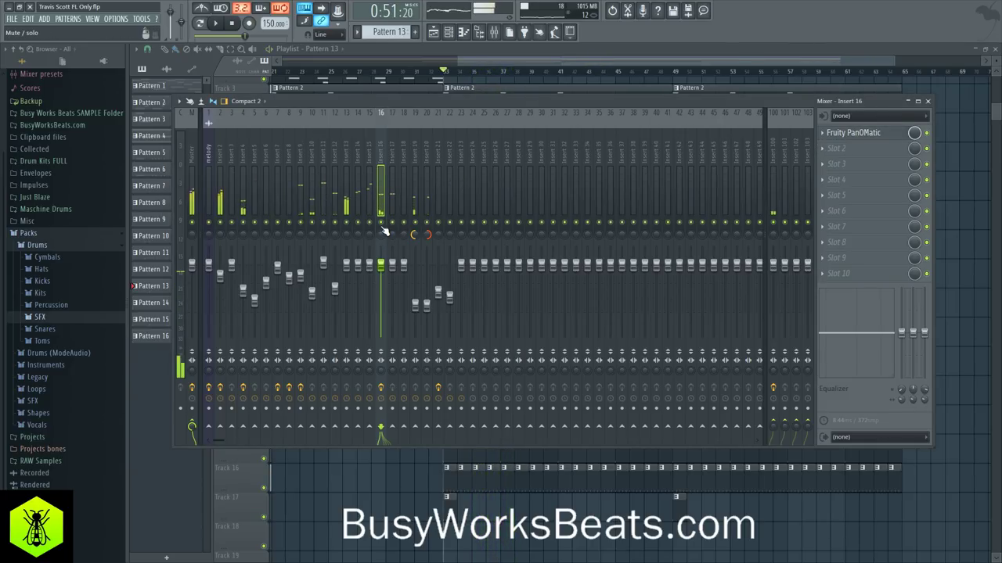
pyautogui.press('space')
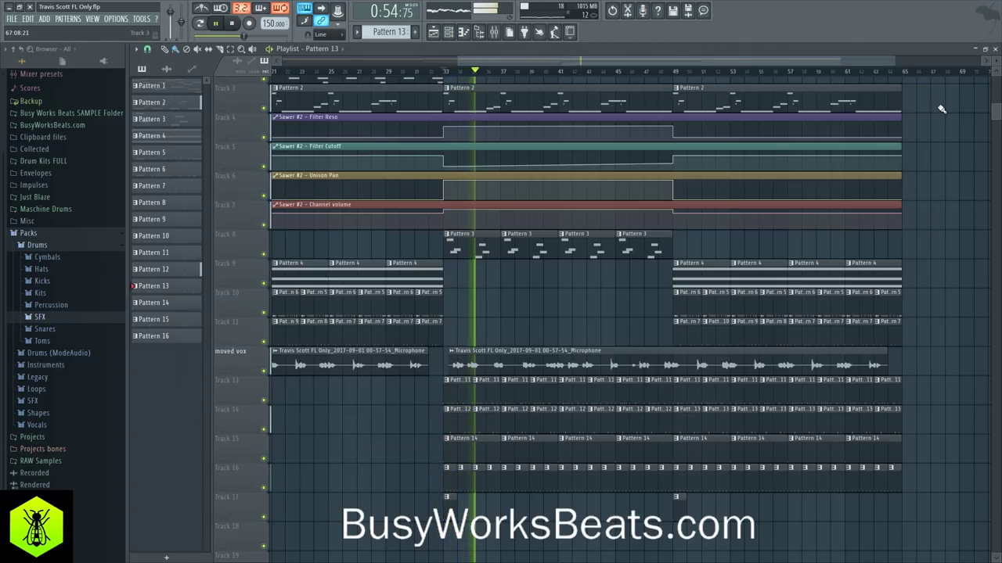
# Save the project and turn off the Sonarworks Reference effect on the Master track.
pyautogui.click(927, 102)
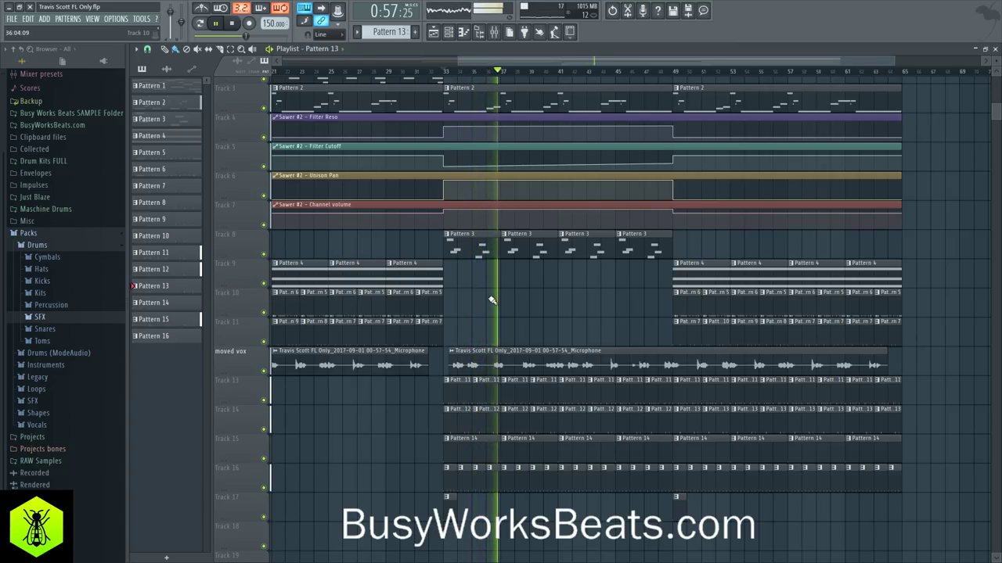
pyautogui.hotkey('ctrl', 's')
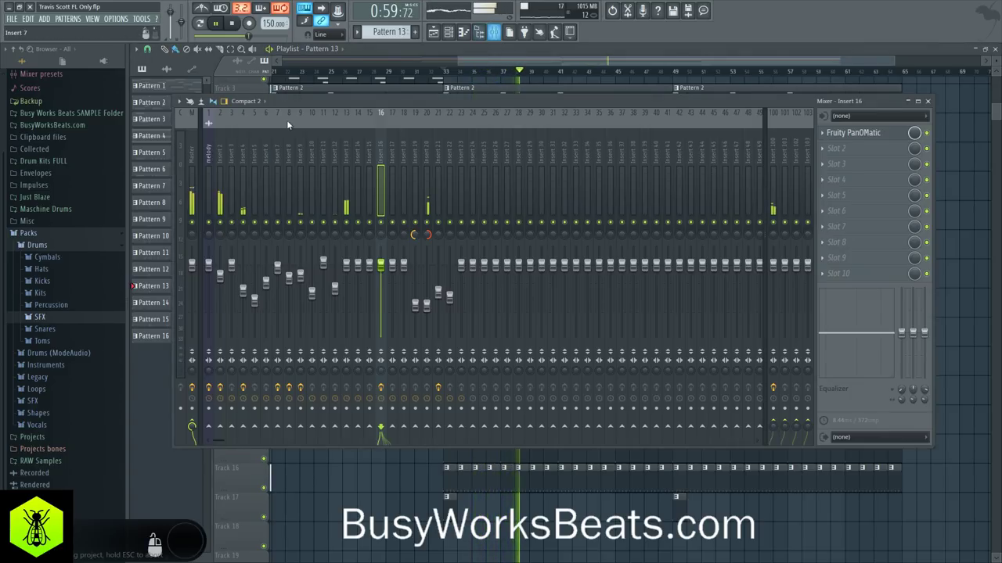
pyautogui.press('F9')
pyautogui.click(195, 147)
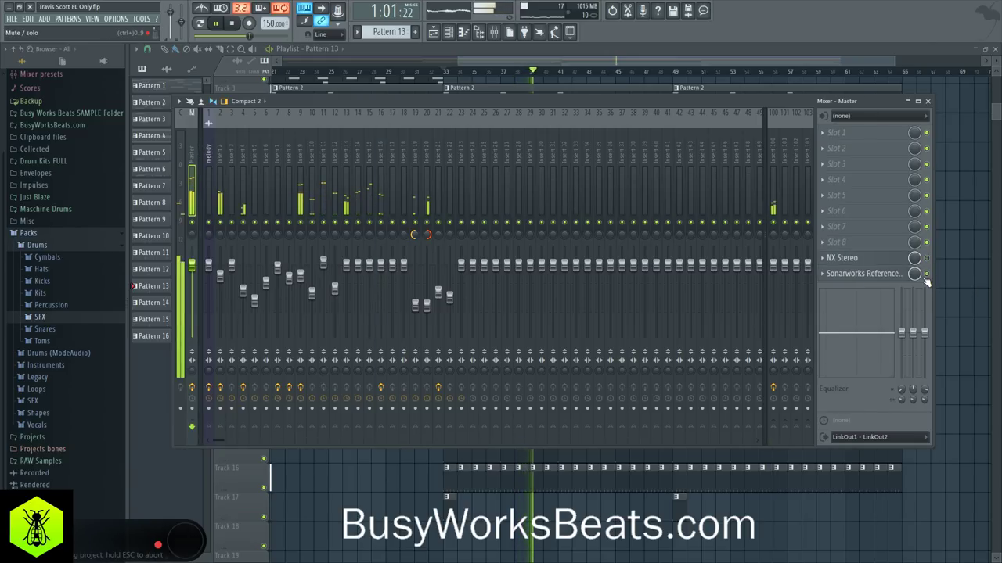
pyautogui.click(928, 274)
pyautogui.press('F9')
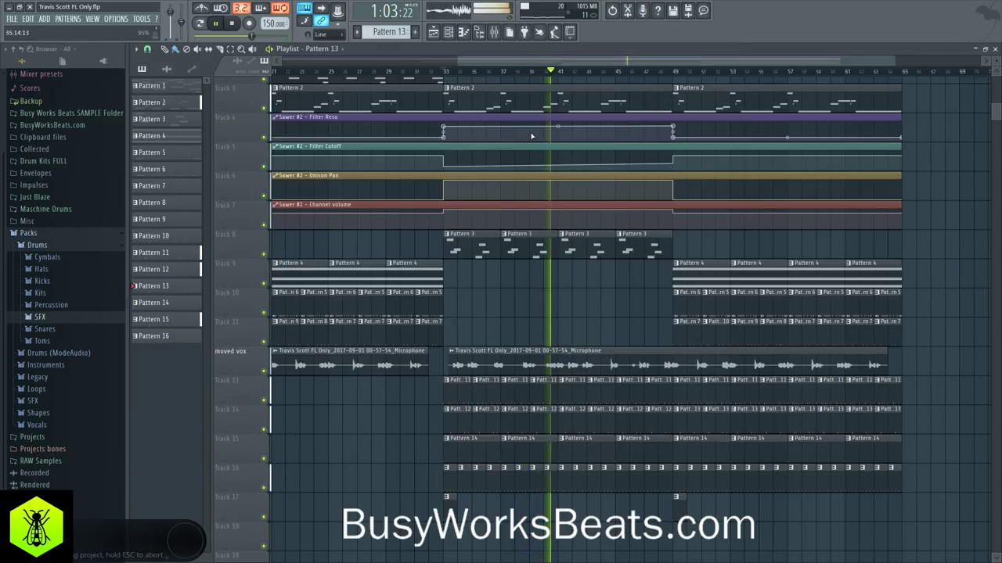
# Play through the arrangement, check the channels in the channel rack, and lower mixer insert 23's volume slightly.
pyautogui.scroll(-2, 482, 77)
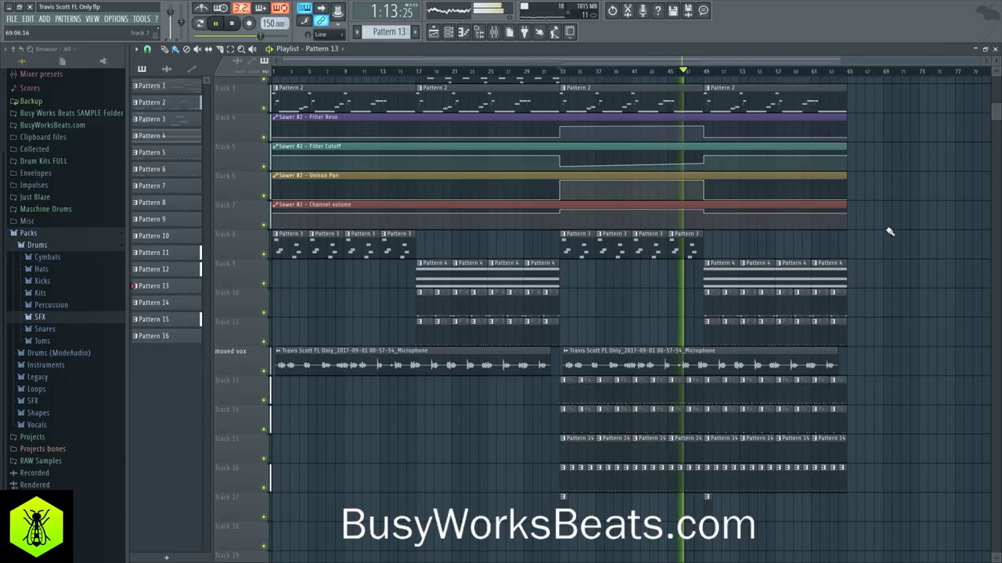
pyautogui.scroll(-1, 887, 266)
pyautogui.scroll(3, 887, 266)
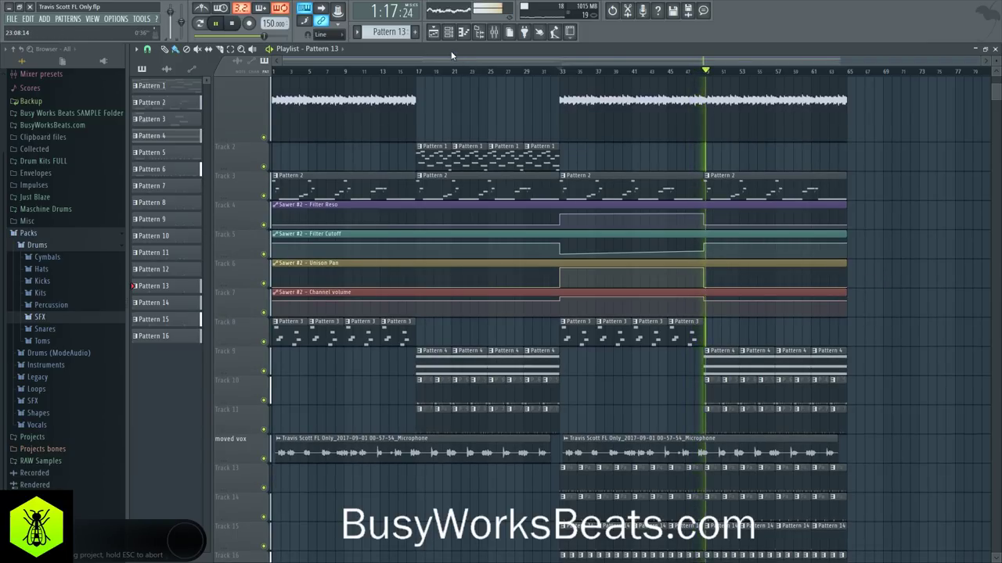
pyautogui.scroll(-4, 728, 250)
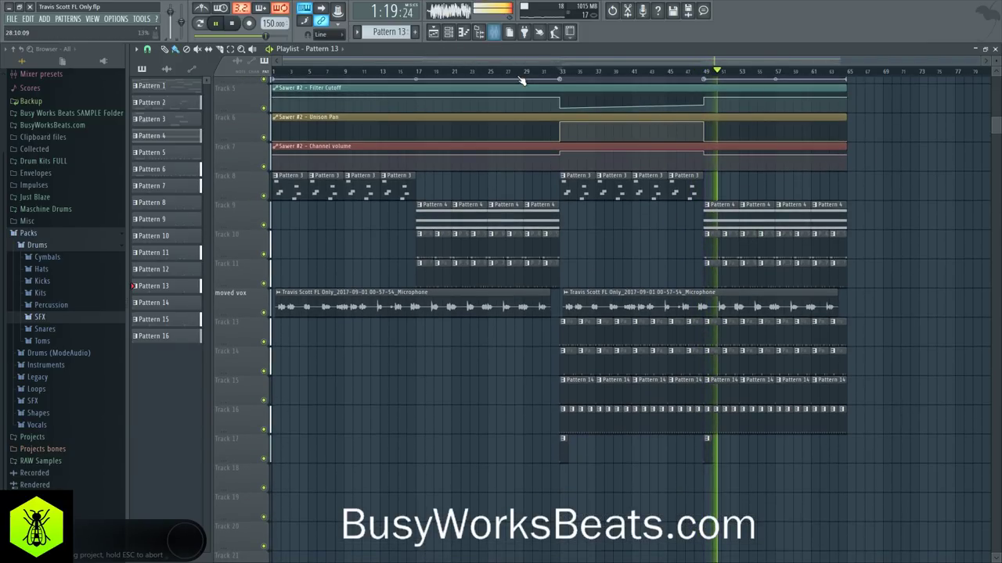
pyautogui.click(447, 31)
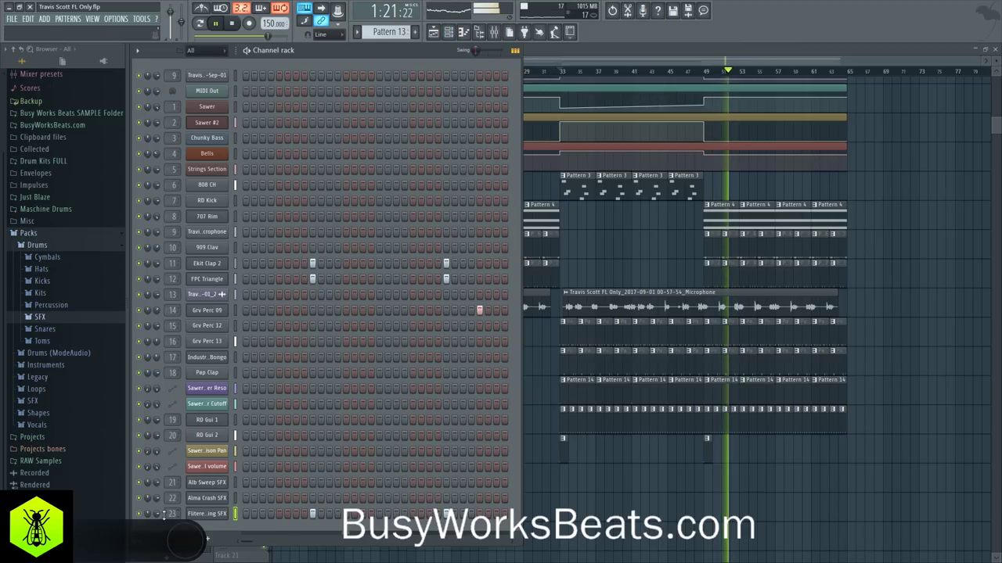
pyautogui.press('F9')
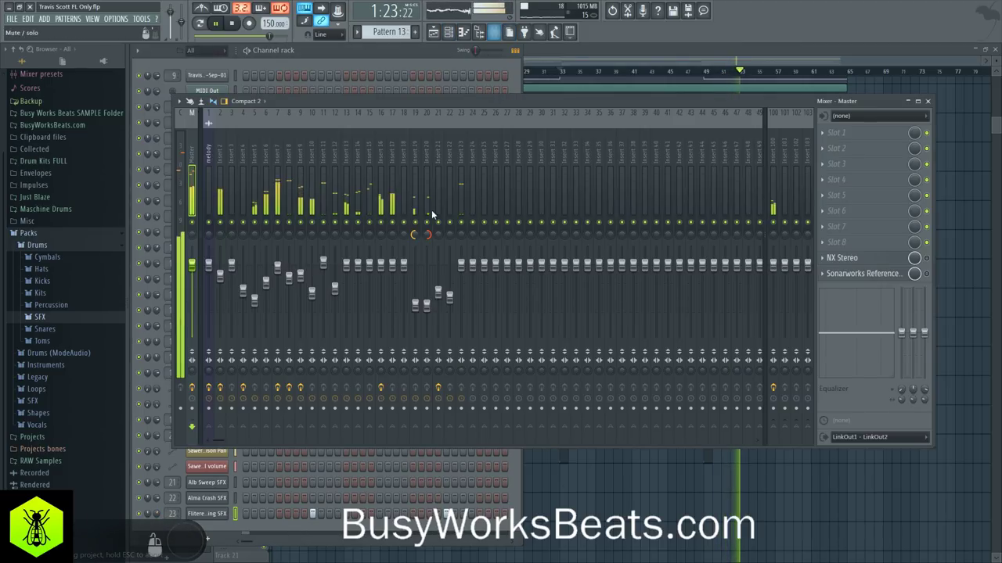
pyautogui.moveTo(462, 265); pyautogui.dragTo(462, 279)
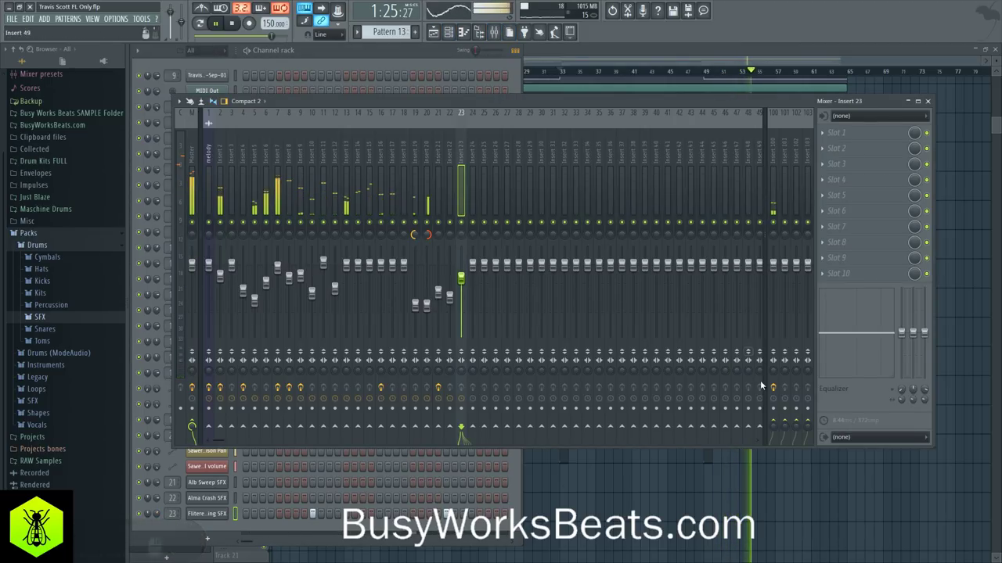
pyautogui.press('F5')
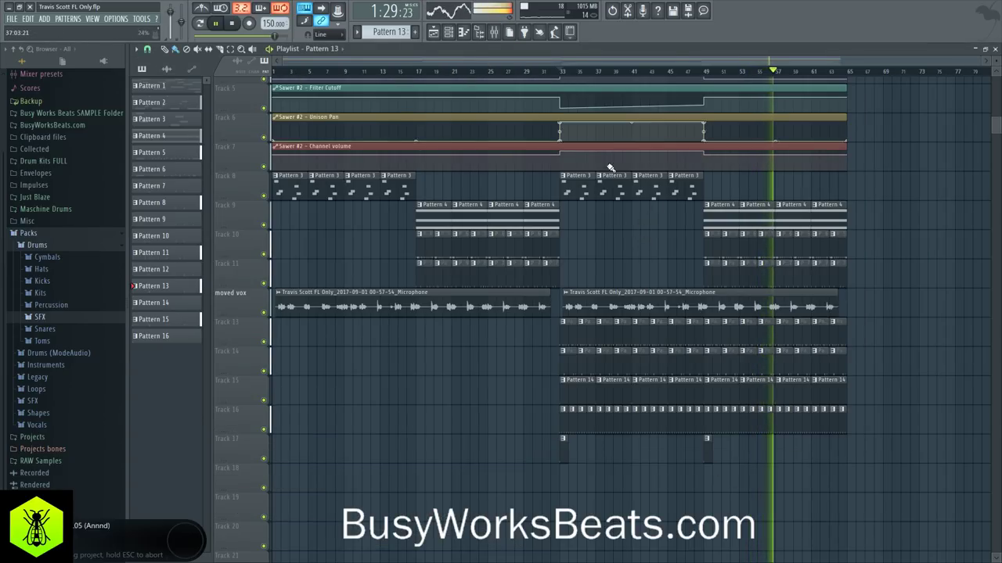
# Inspect the levels and effect slots of mixer inserts 15, 9, 8 and 23 while the last section plays.
pyautogui.press('F9')
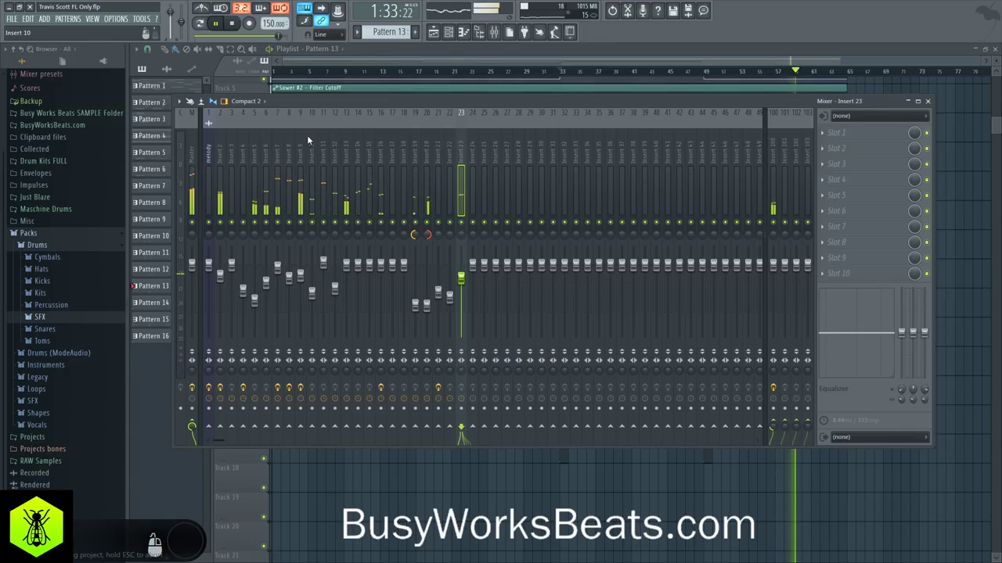
pyautogui.rightClick(368, 172)
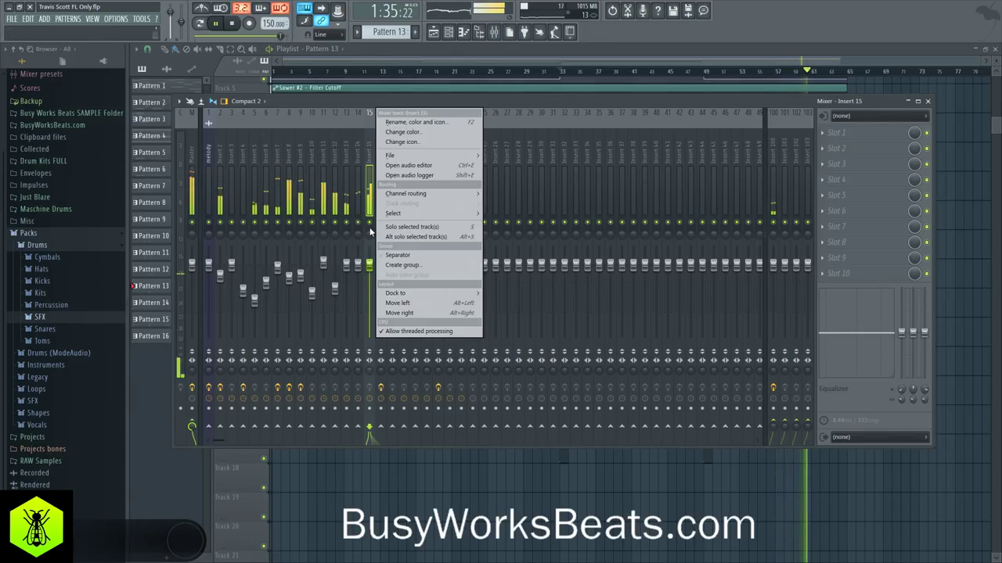
pyautogui.click(302, 143)
pyautogui.click(289, 143)
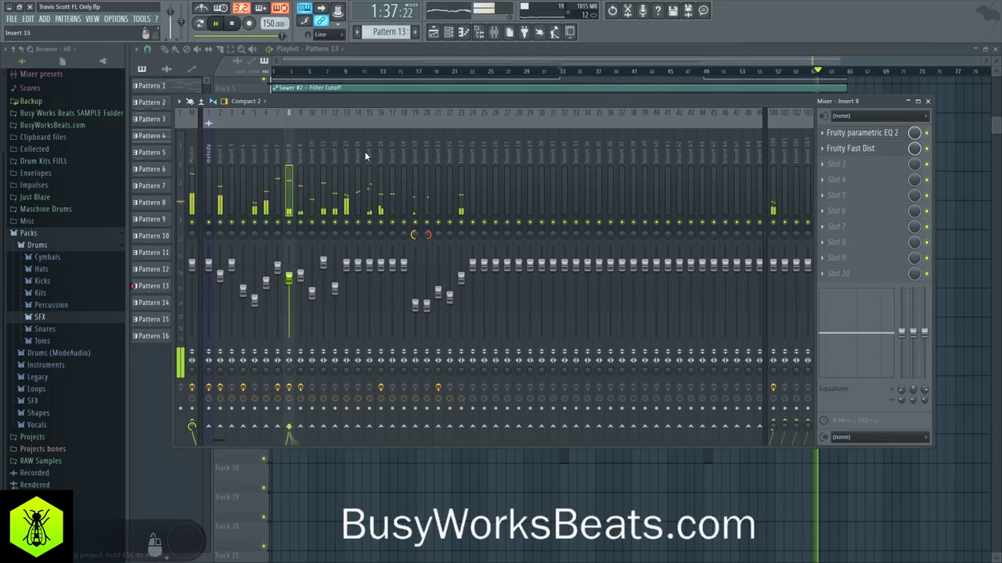
pyautogui.click(370, 158)
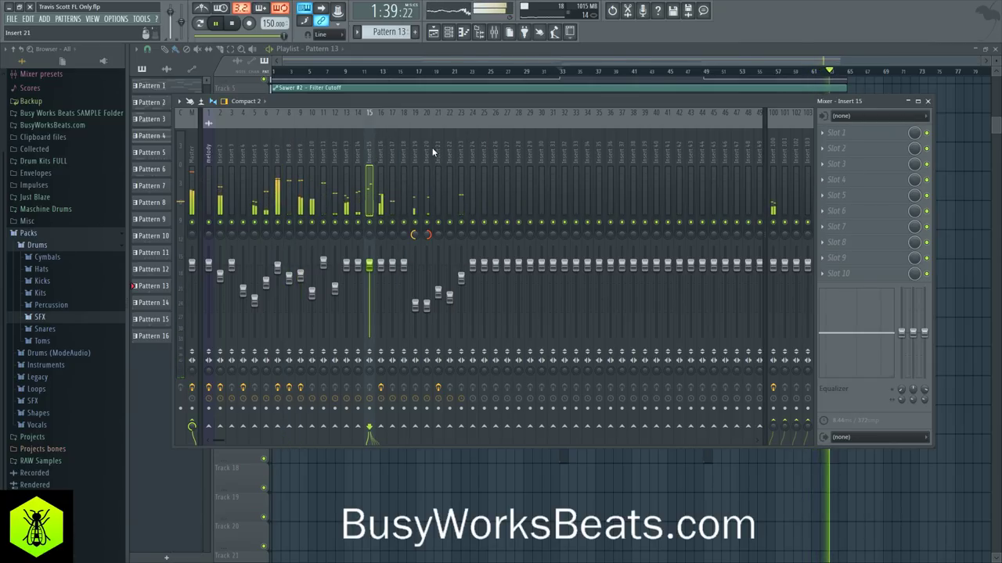
pyautogui.click(461, 156)
pyautogui.press('F9')
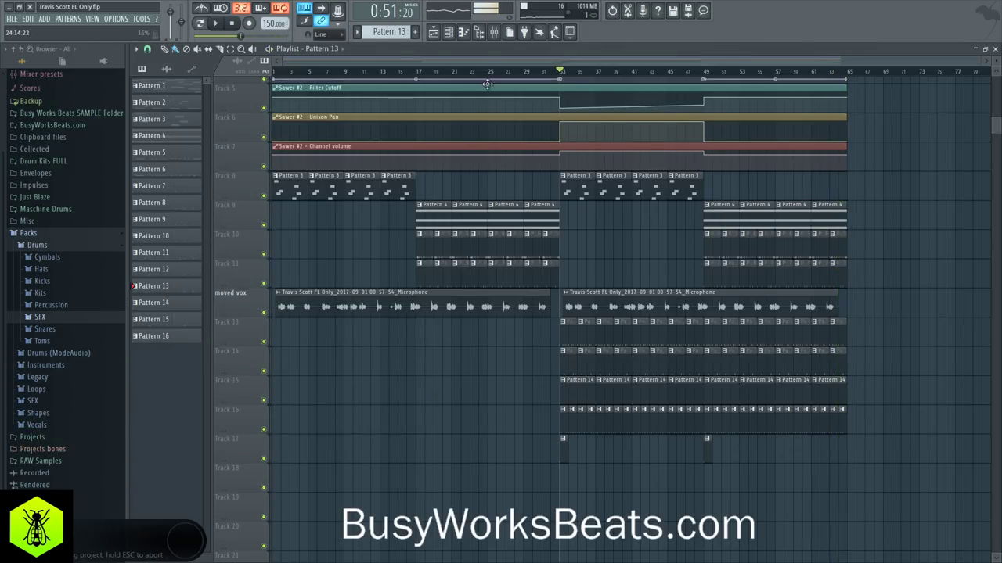
# Recheck the mixer levels while playing from bar 33, and display the channel rack.
pyautogui.click(495, 33)
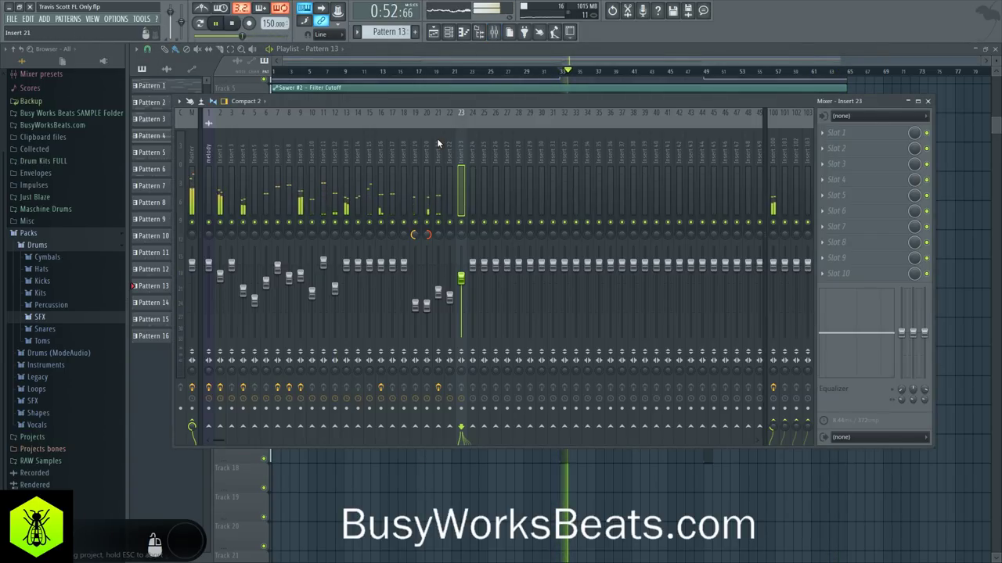
pyautogui.press('F9')
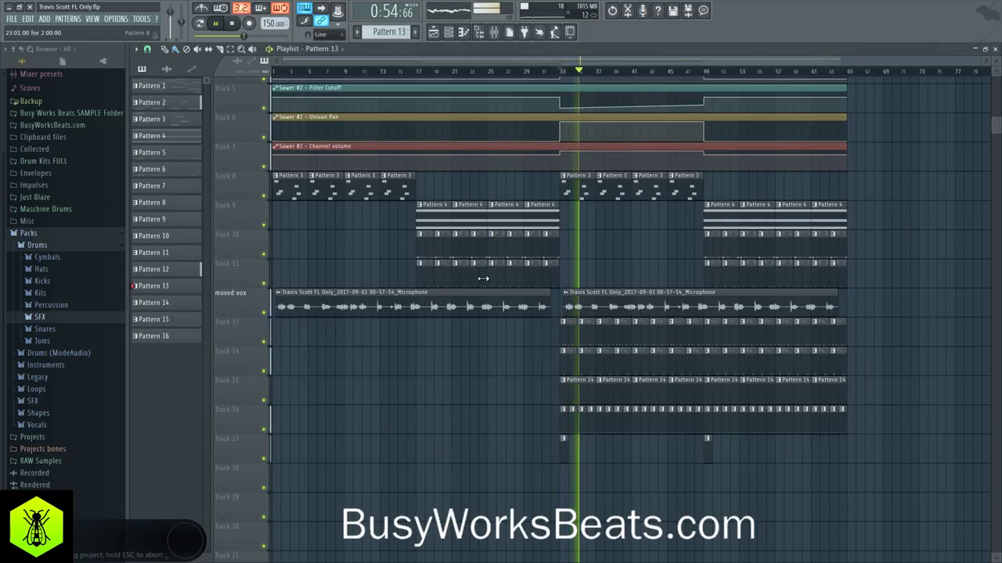
pyautogui.click(463, 32)
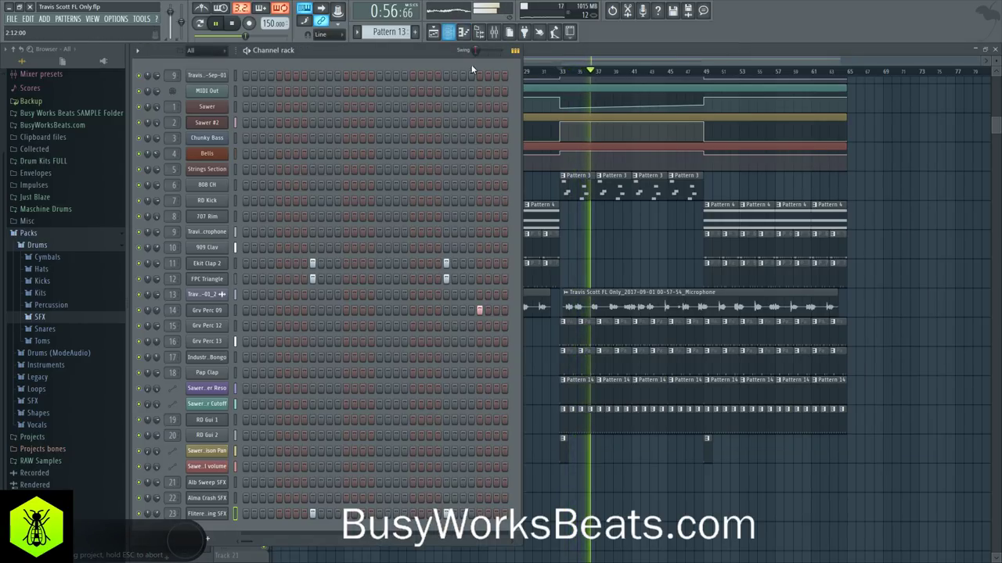
# Hide the channel rack and browser, play the arrangement from the beginning, and save the project.
pyautogui.click(463, 32)
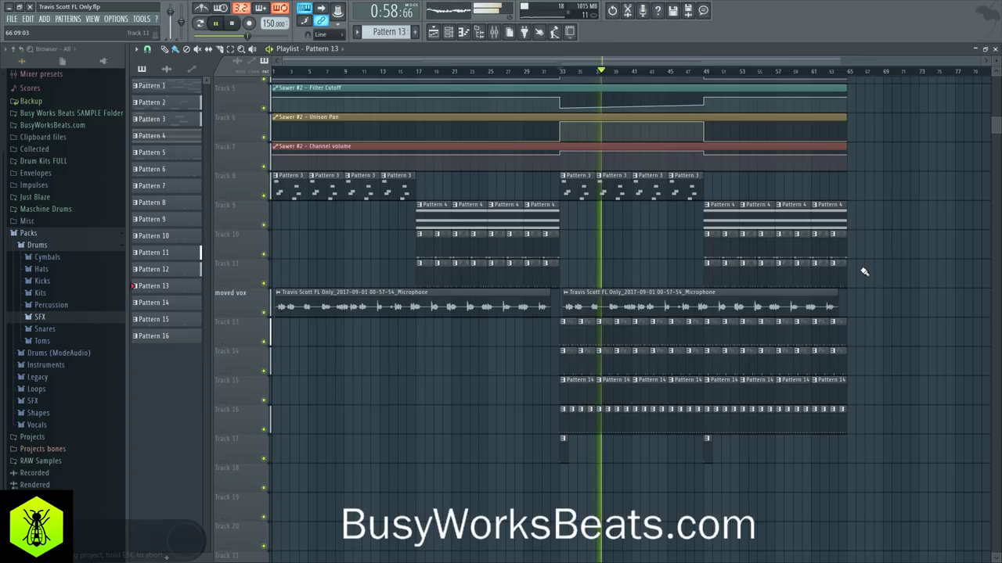
pyautogui.click(231, 23)
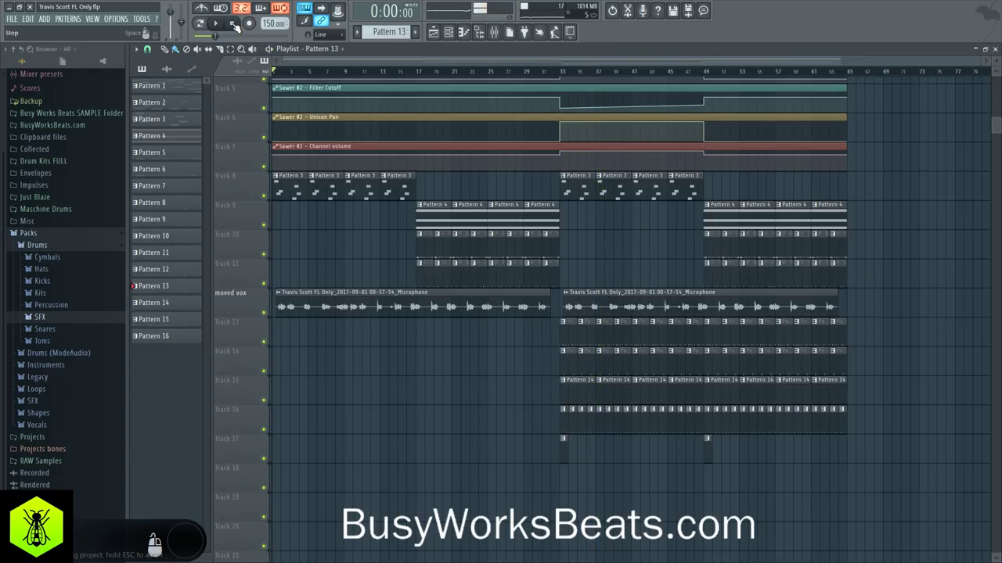
pyautogui.press('space')
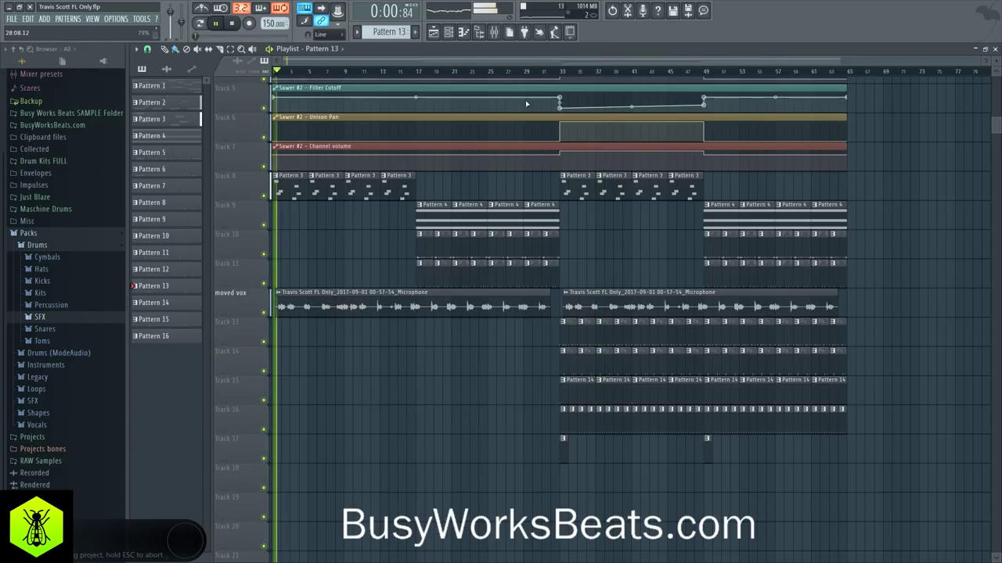
pyautogui.click(478, 33)
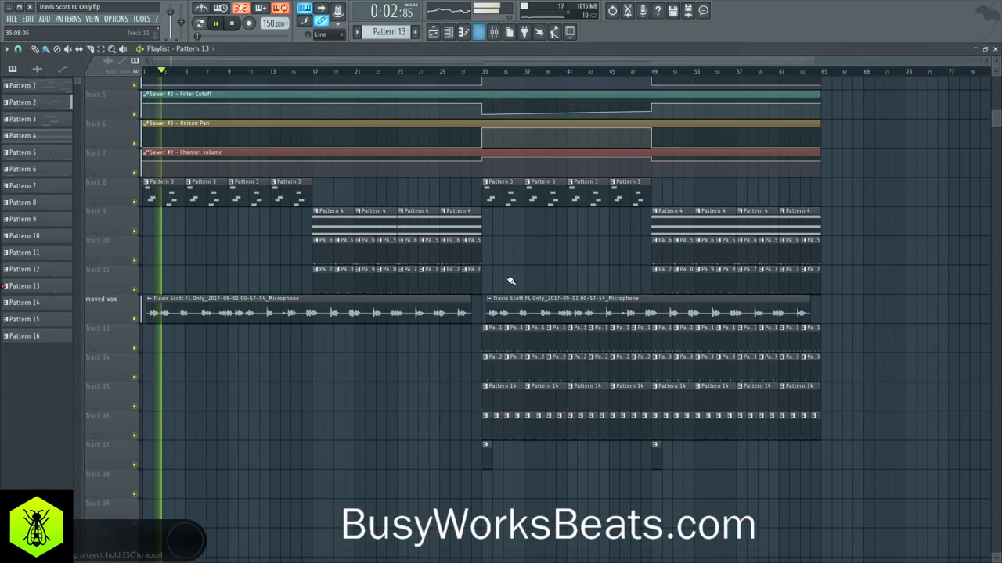
pyautogui.scroll(4, 885, 291)
pyautogui.hotkey('ctrl', 's')
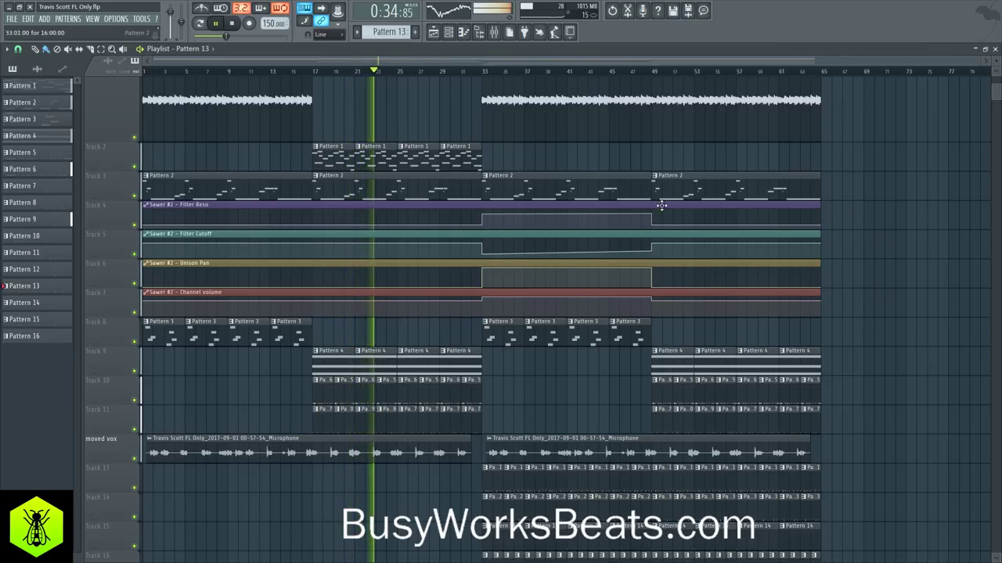
pyautogui.press('space')
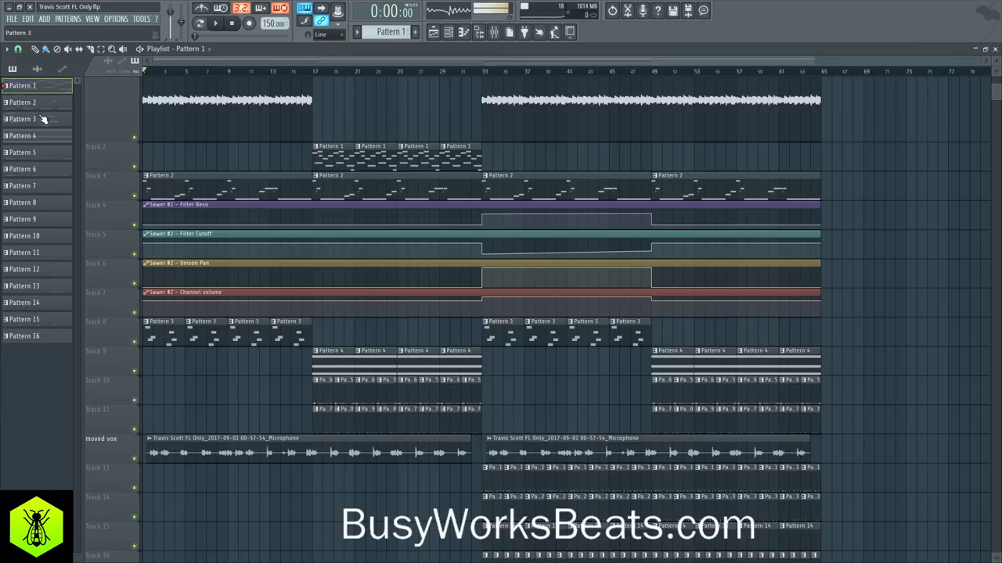
# Colour patterns 1 to 16 with a gradient from blue-violet to dark purple (red 64, green 0, blue 64).
pyautogui.keyDown('shift'); pyautogui.click(43, 338); pyautogui.keyUp('shift')
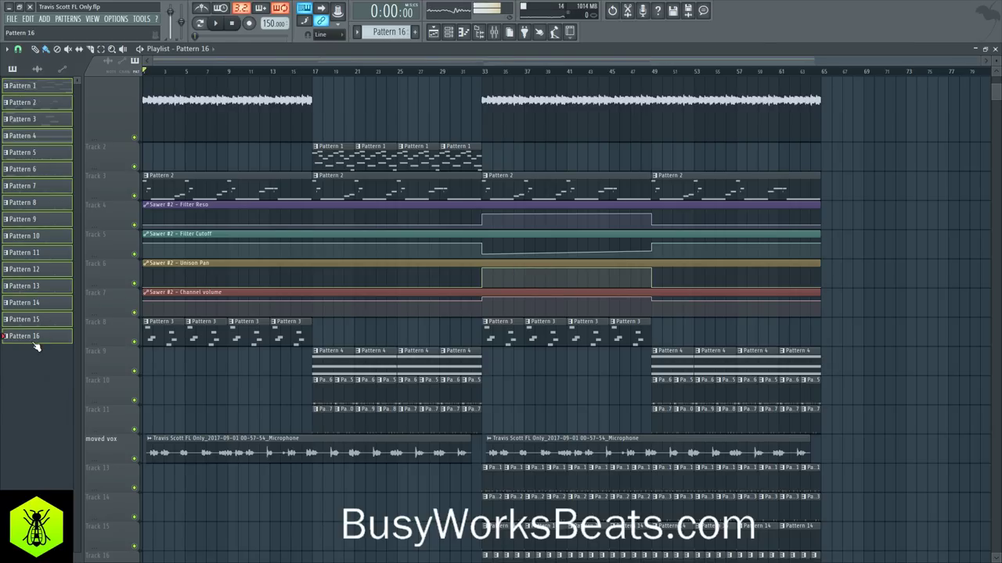
pyautogui.rightClick(35, 345)
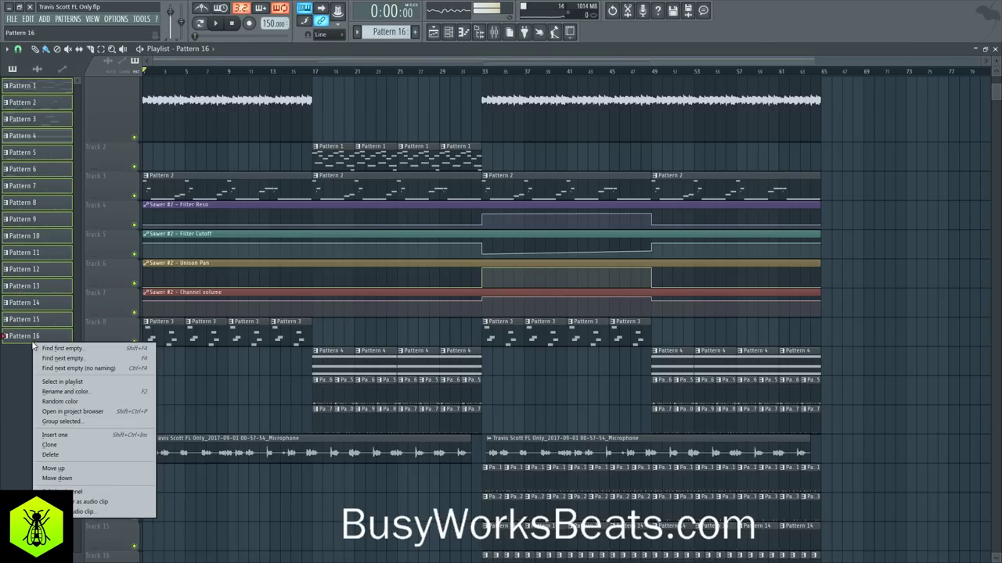
pyautogui.click(61, 393)
pyautogui.click(113, 390)
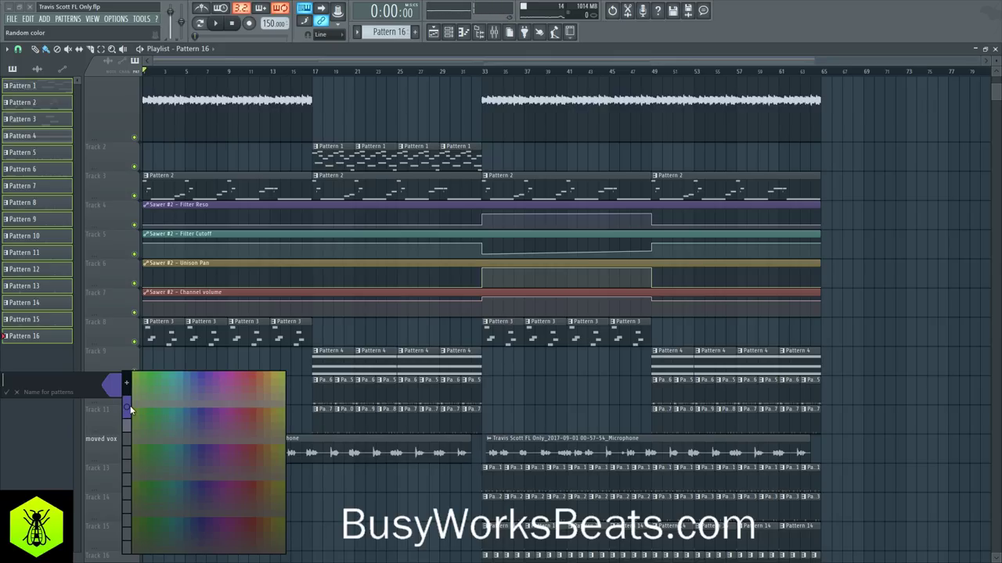
pyautogui.click(130, 409)
pyautogui.click(132, 398)
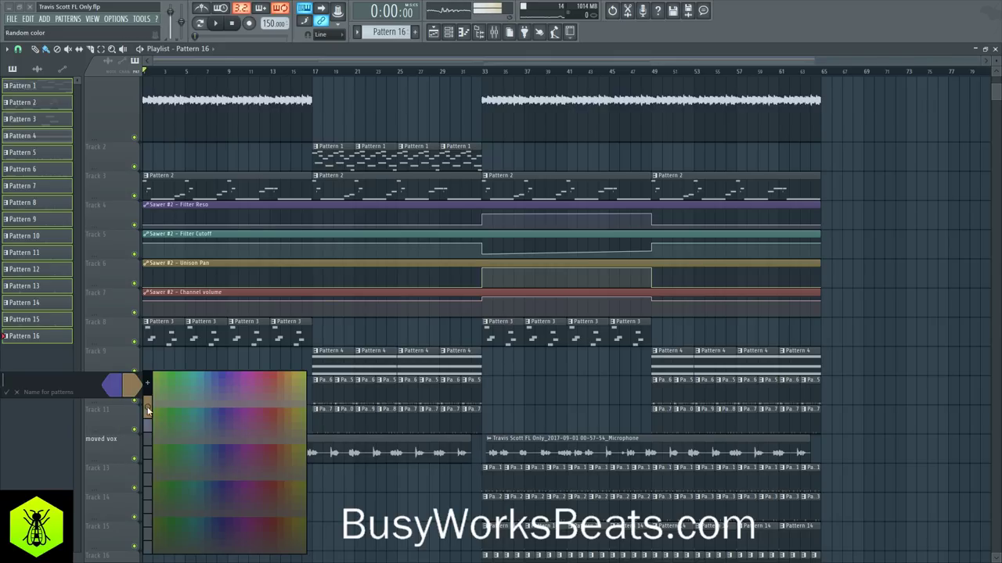
pyautogui.click(148, 381)
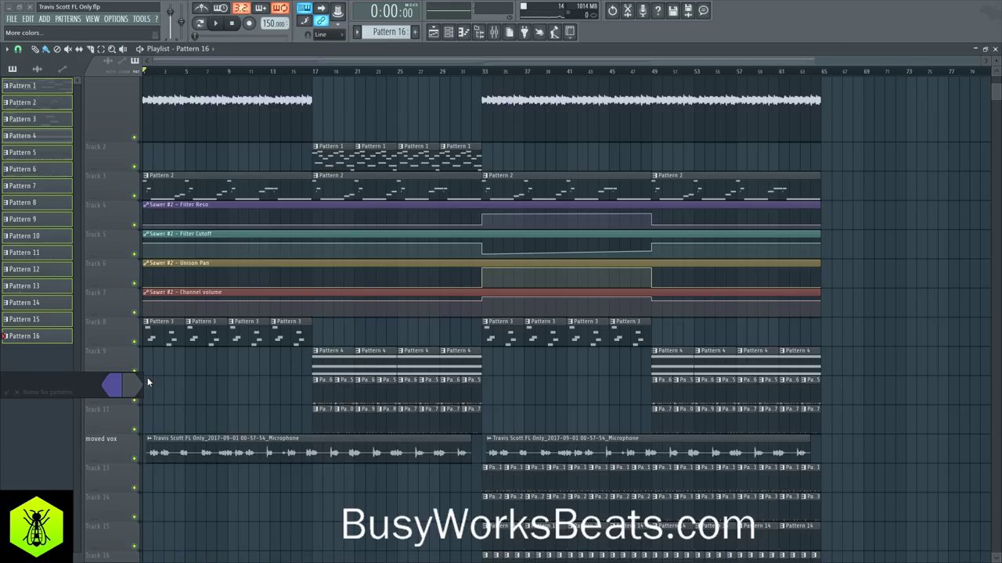
pyautogui.click(133, 386)
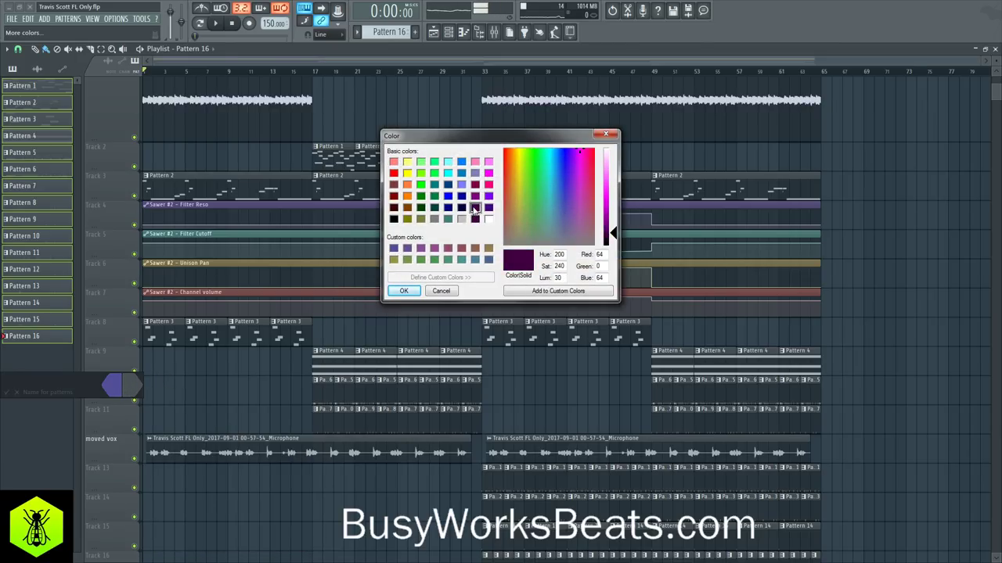
pyautogui.click(405, 291)
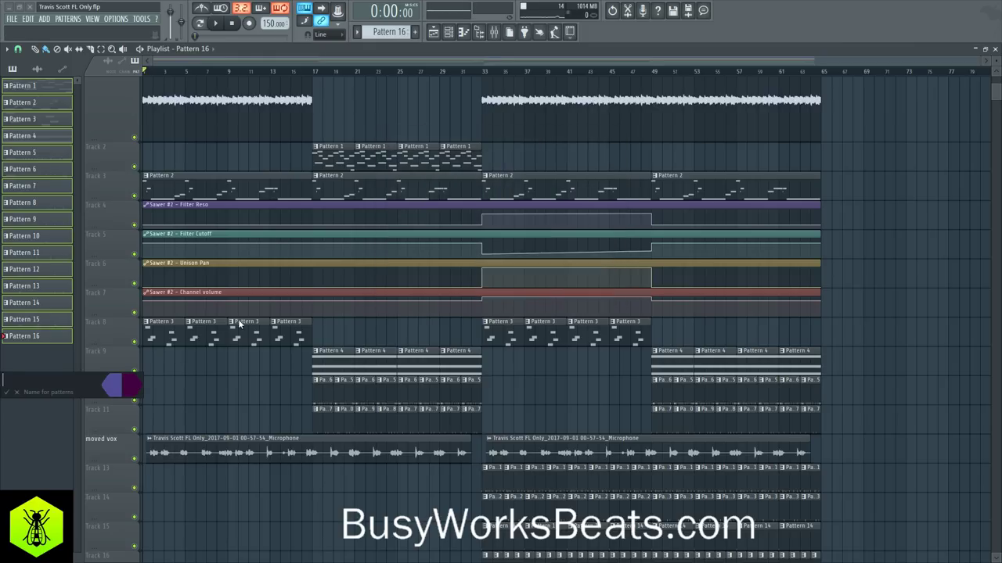
pyautogui.press('Return')
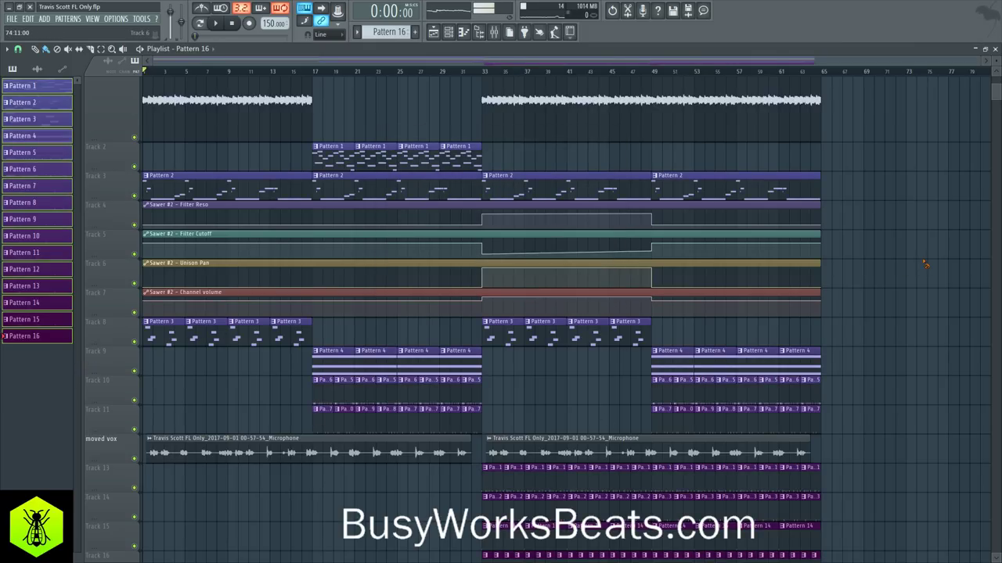
# Move the four Sawer #2 automation clips from tracks 4–7 down to tracks 18–21 in the playlist.
pyautogui.scroll(1, 793, 311)
pyautogui.press('space')
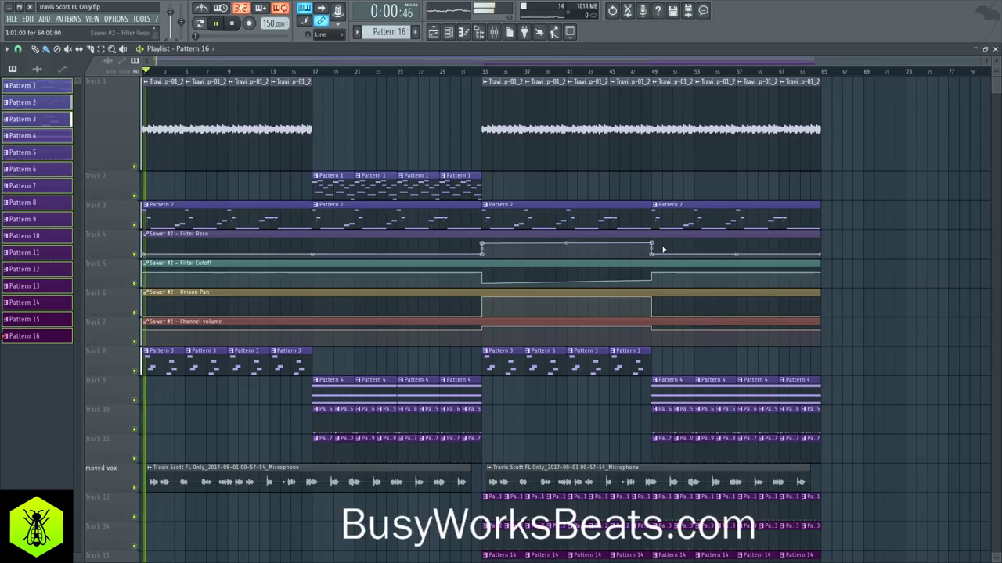
pyautogui.press('space')
pyautogui.moveTo(189, 238); pyautogui.dragTo(209, 335)
pyautogui.scroll(-5, 166, 285)
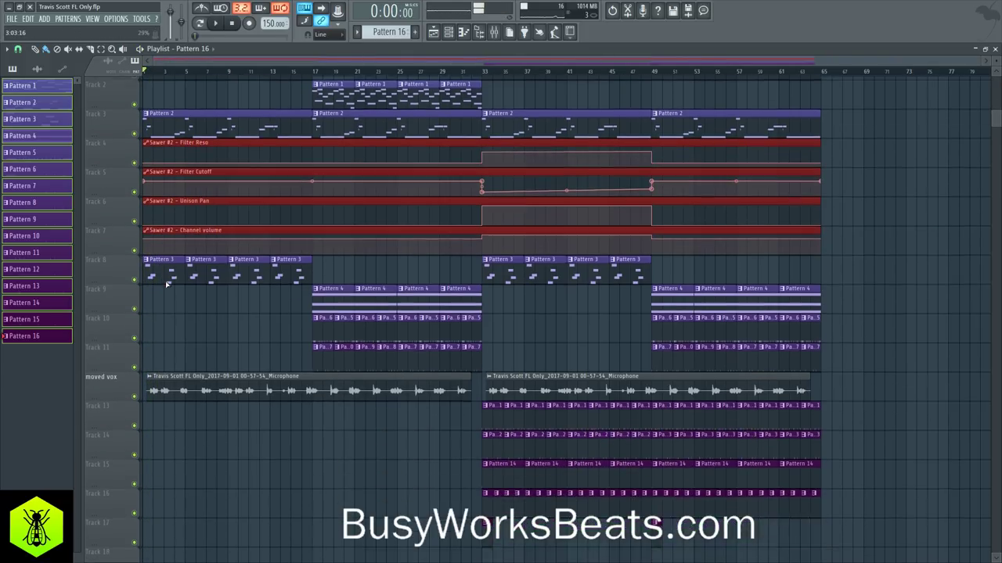
pyautogui.moveTo(170, 90); pyautogui.dragTo(137, 498)
# Start playback, shrink tracks 18 to 21 to a minimal height, and deselect the automation clips.
pyautogui.press('space')
pyautogui.scroll(-3, 197, 439)
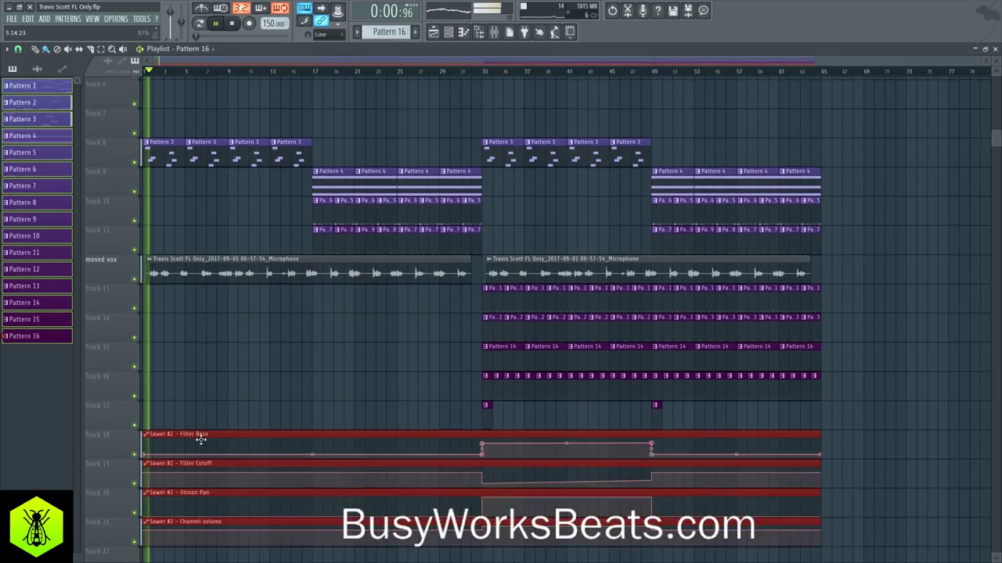
pyautogui.moveTo(109, 432)
pyautogui.mouseDown()
pyautogui.moveTo(99, 411)
pyautogui.moveTo(104, 438)
pyautogui.mouseUp()
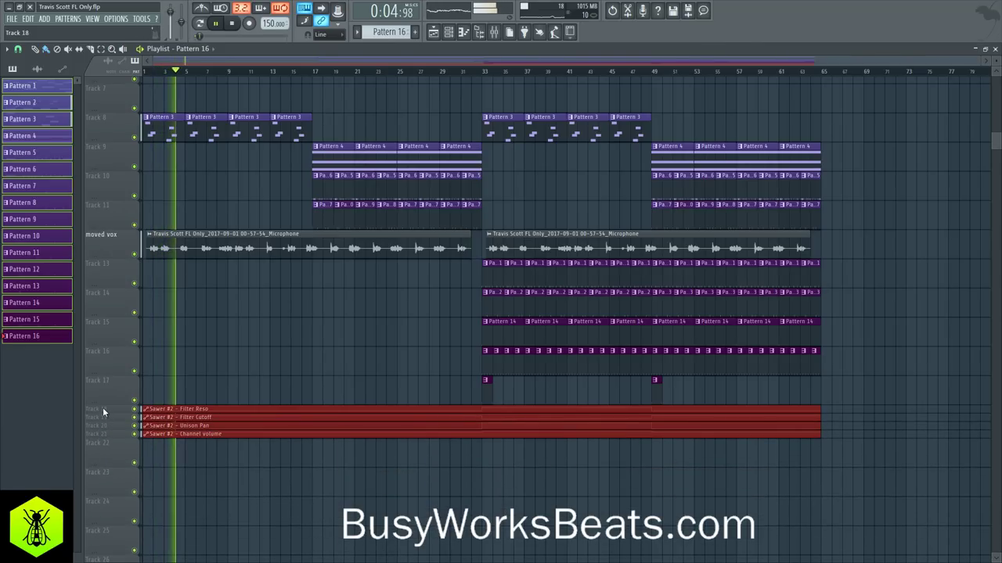
pyautogui.keyDown('ctrl'); pyautogui.click(258, 371); pyautogui.keyUp('ctrl')
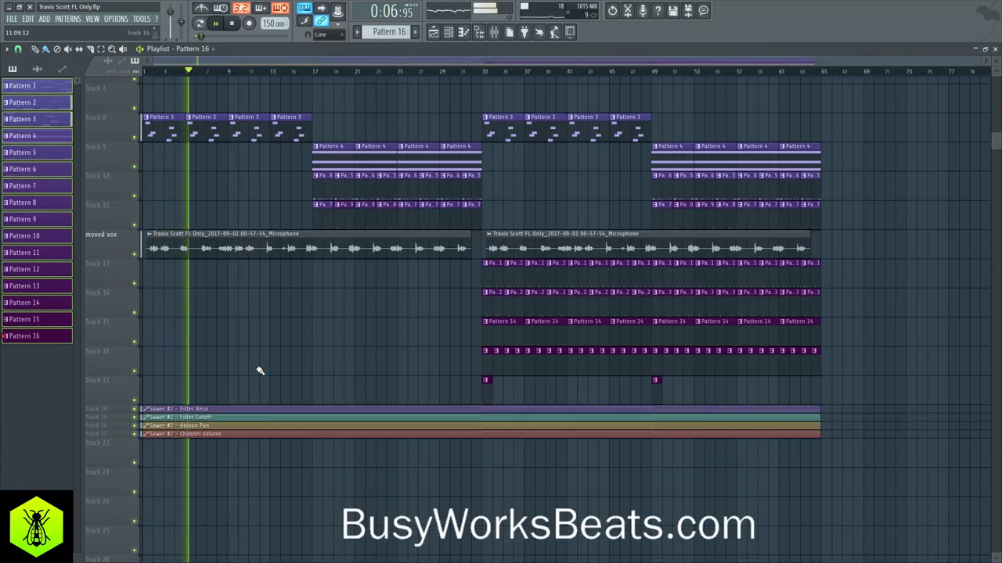
# Move all clips on tracks 8 to 17 up four tracks, directly below Pattern 2's track, and deselect them.
pyautogui.scroll(1, 259, 374)
pyautogui.moveTo(829, 487); pyautogui.dragTo(139, 101)
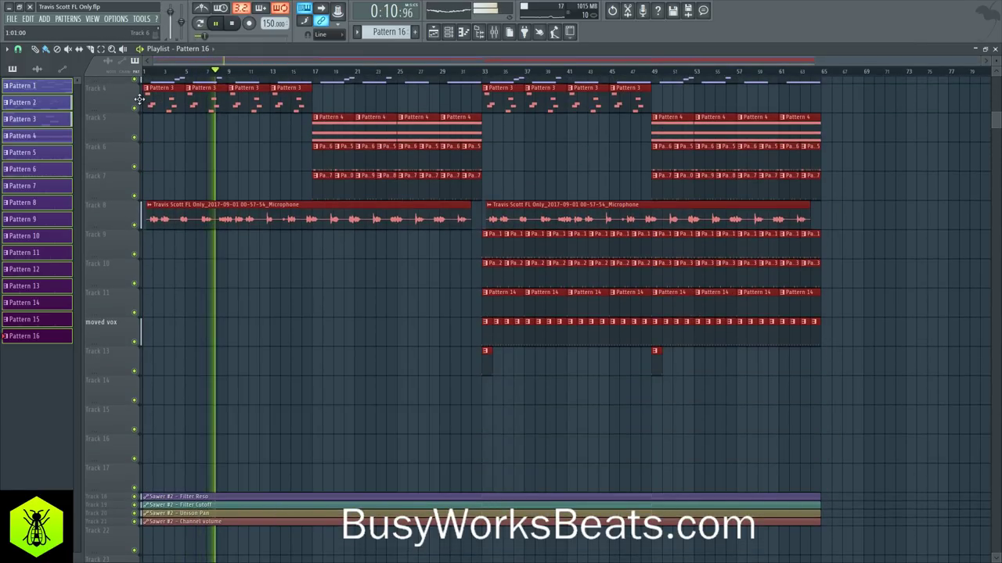
pyautogui.scroll(1, 235, 304)
pyautogui.scroll(2, 236, 305)
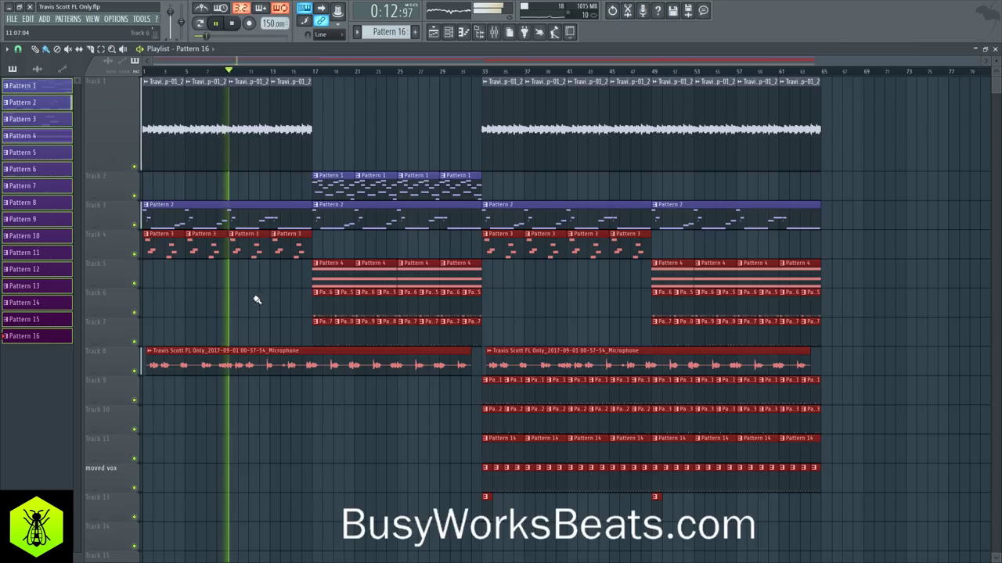
pyautogui.keyDown('ctrl'); pyautogui.click(259, 298); pyautogui.keyUp('ctrl')
# Colour the two audio clips with a gradient from dark red to light purple.
pyautogui.click(37, 69)
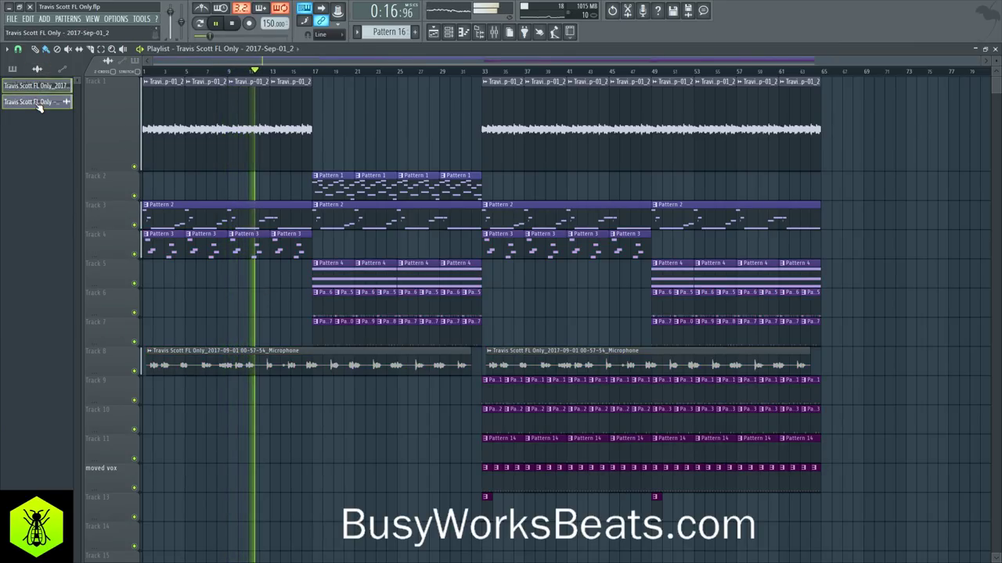
pyautogui.rightClick(37, 104)
pyautogui.click(74, 143)
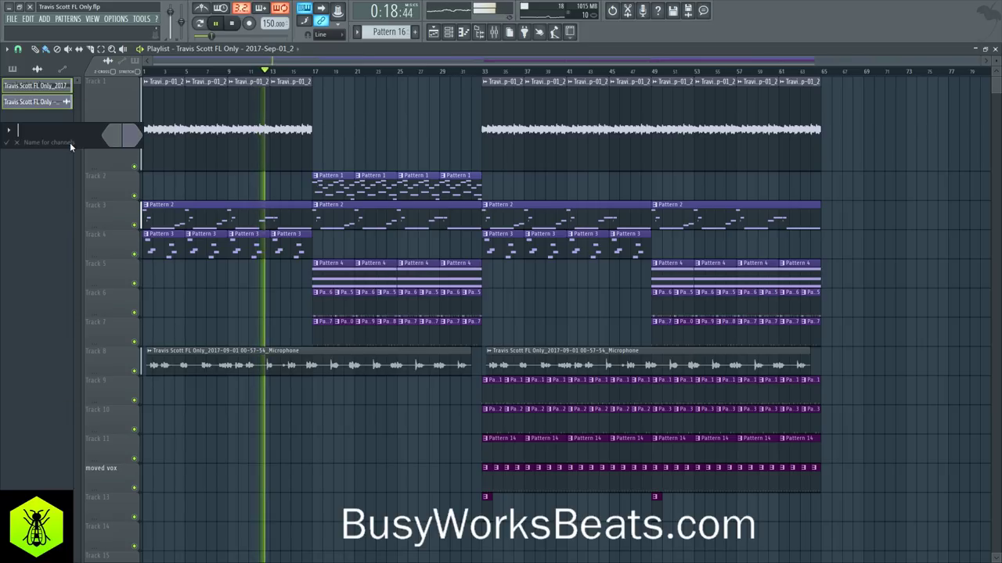
pyautogui.click(111, 135)
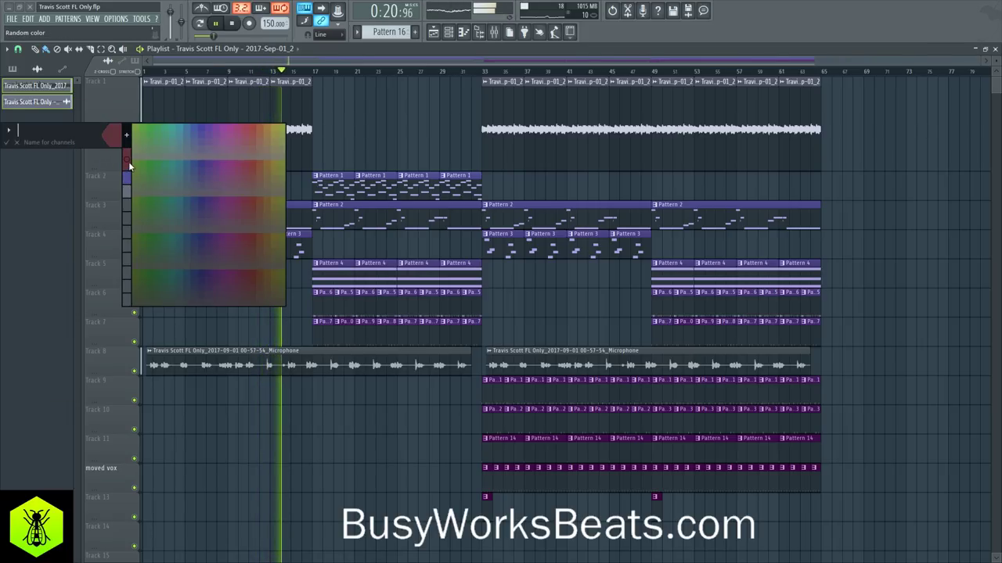
pyautogui.click(129, 139)
pyautogui.click(202, 290)
pyautogui.press('Return')
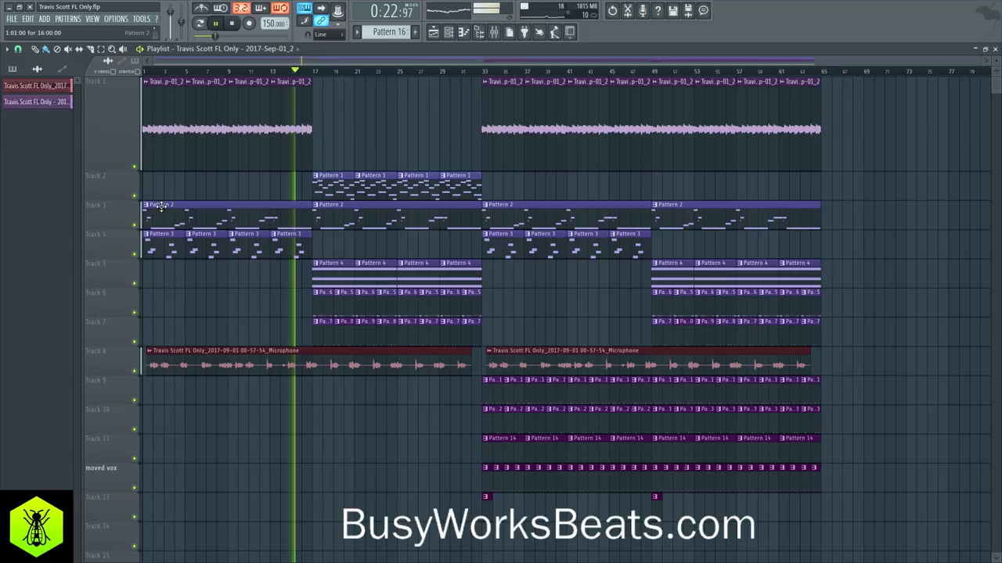
pyautogui.moveTo(635, 360); pyautogui.dragTo(420, 362)
pyautogui.keyDown('ctrl'); pyautogui.click(238, 448); pyautogui.keyUp('ctrl')
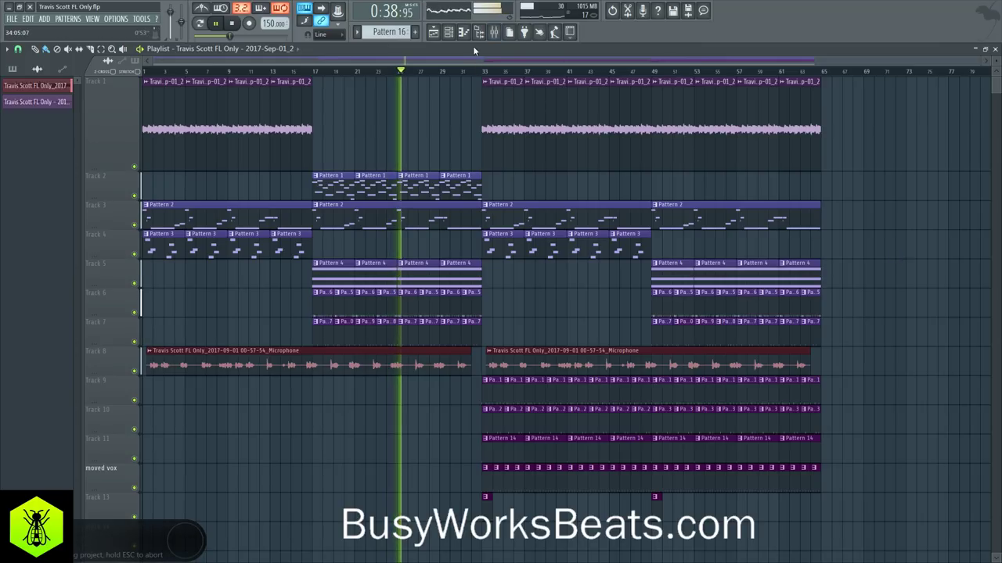
# Boost the highs with band 7 of the Fruity parametric EQ 2 in insert 7's slot 3, and close the mixer.
pyautogui.click(498, 33)
pyautogui.click(147, 168)
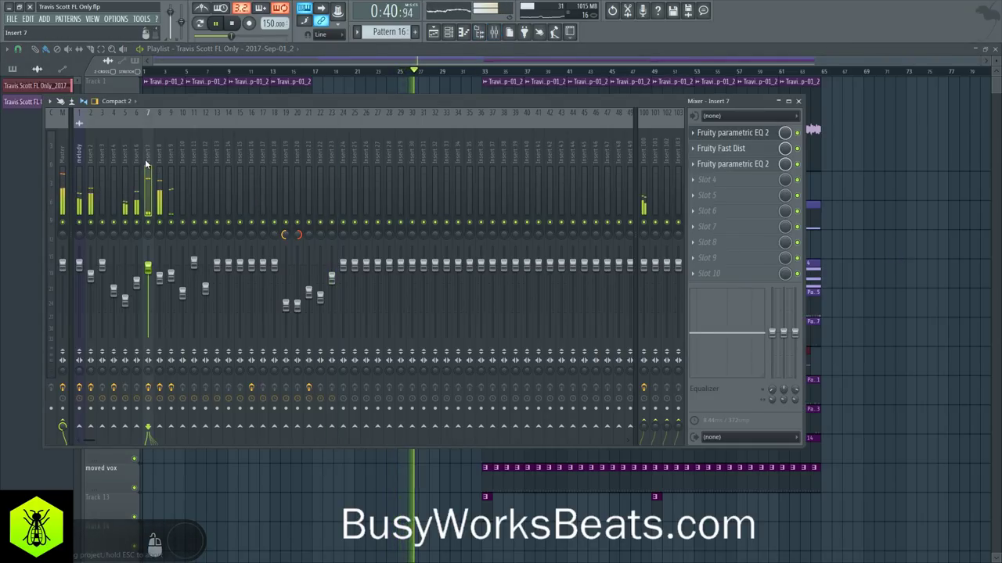
pyautogui.click(734, 165)
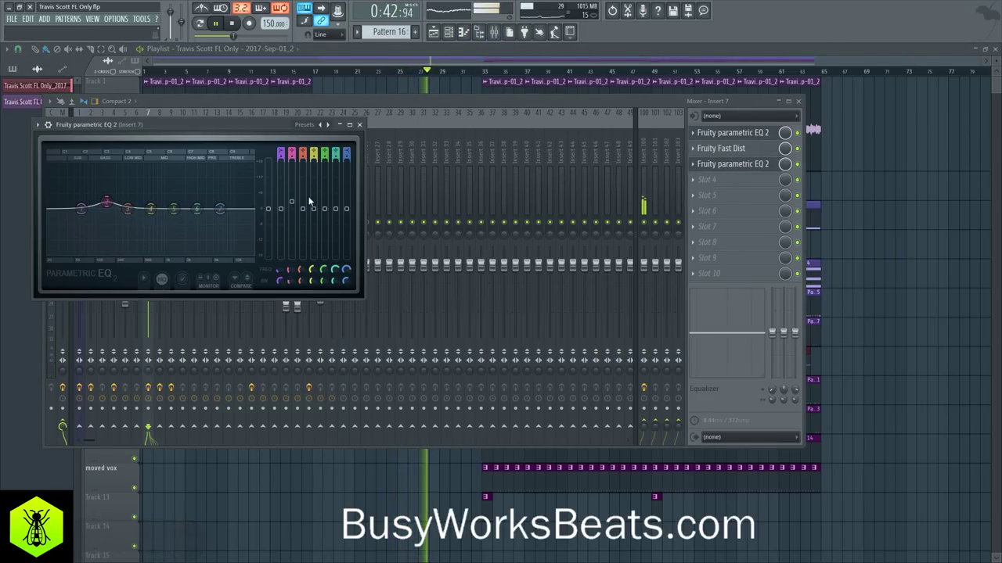
pyautogui.moveTo(220, 208); pyautogui.dragTo(184, 201)
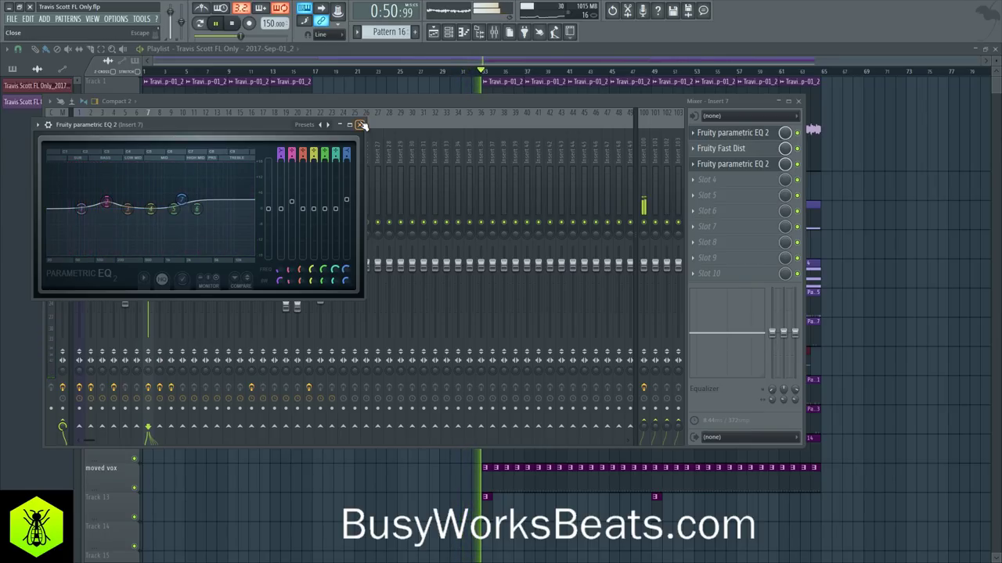
pyautogui.click(360, 125)
pyautogui.rightClick(335, 463)
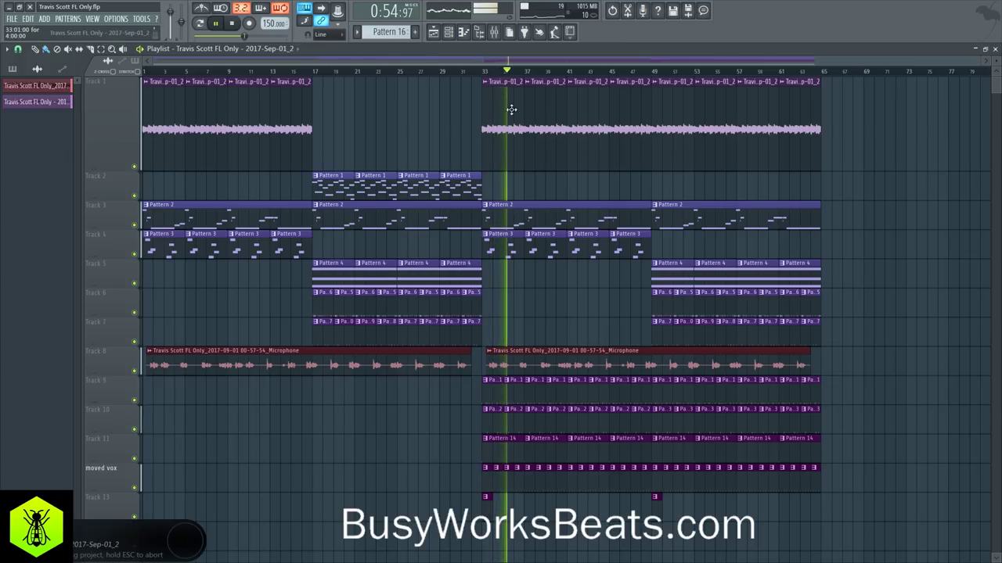
# Check mixer inserts 16, 15 and 13 during playback, and lower insert 15's volume to 89% (-2.6 dB).
pyautogui.click(494, 32)
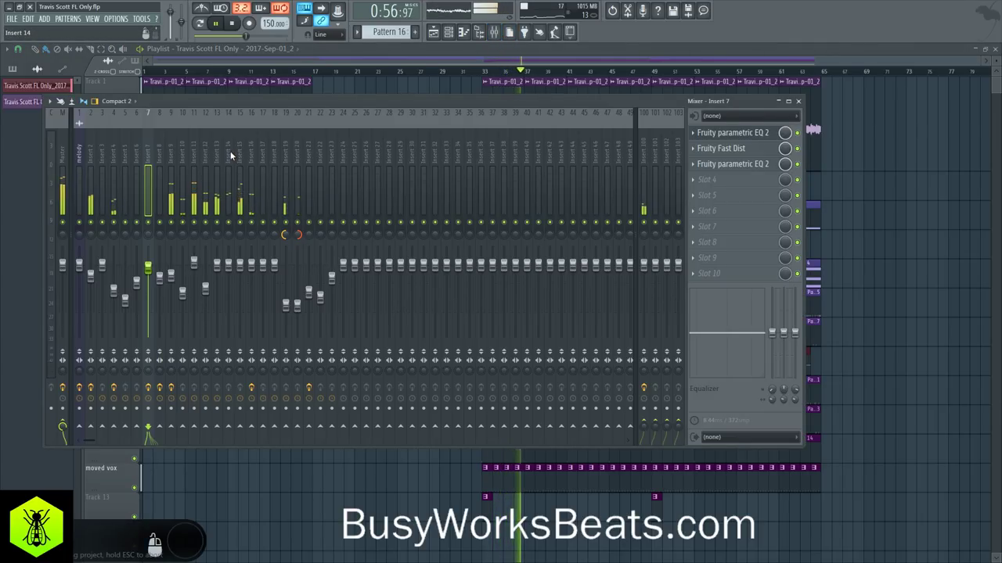
pyautogui.click(252, 163)
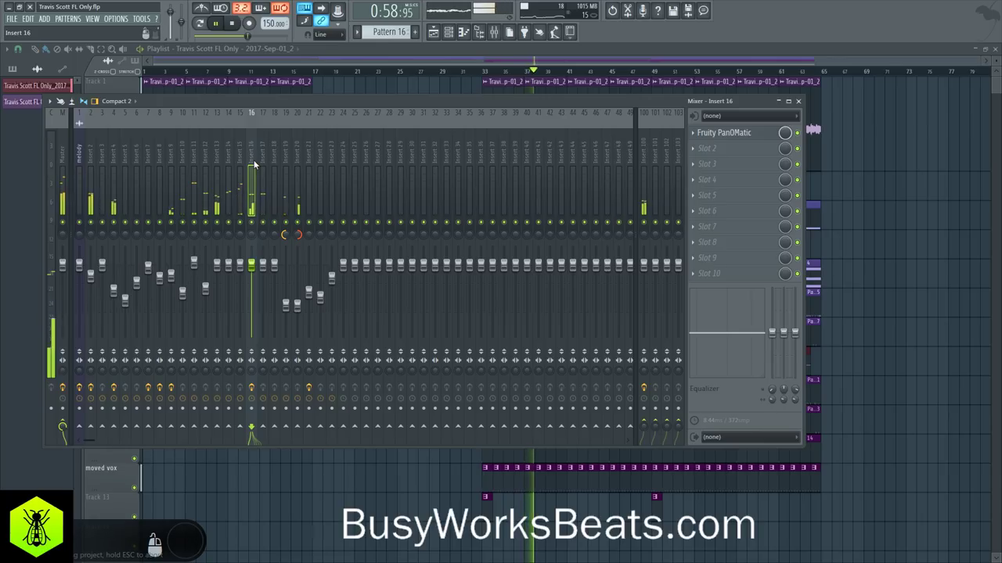
pyautogui.click(242, 158)
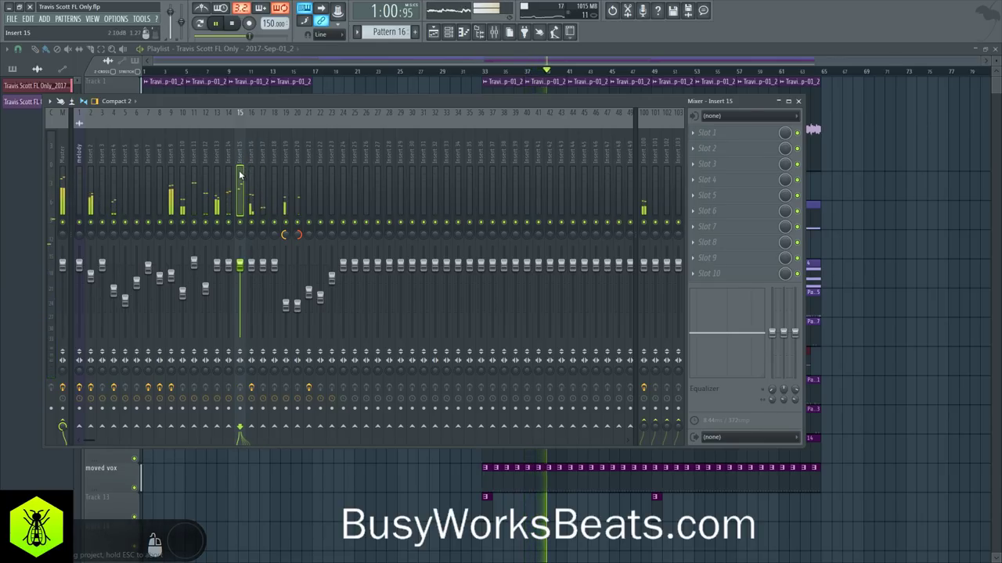
pyautogui.click(218, 161)
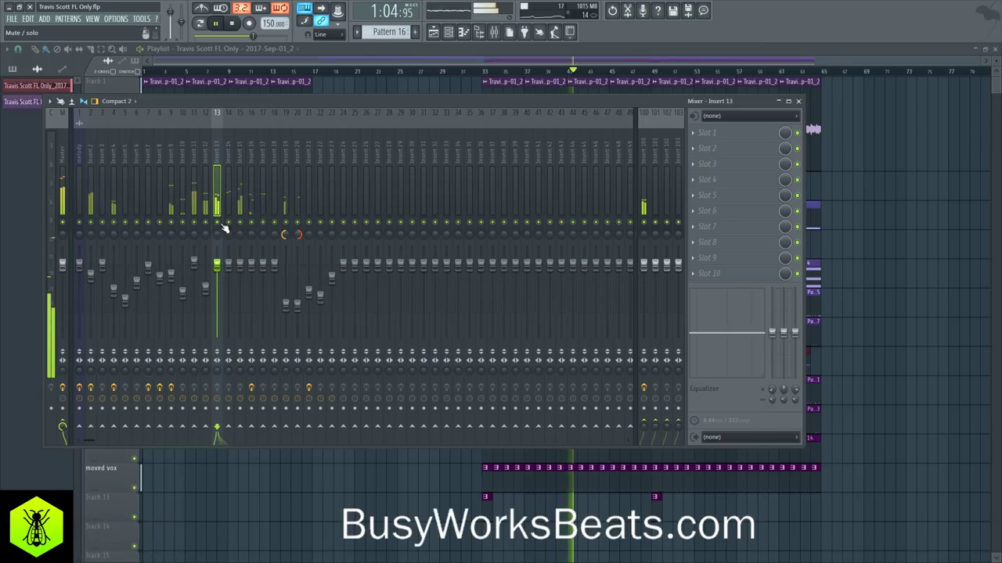
pyautogui.click(242, 164)
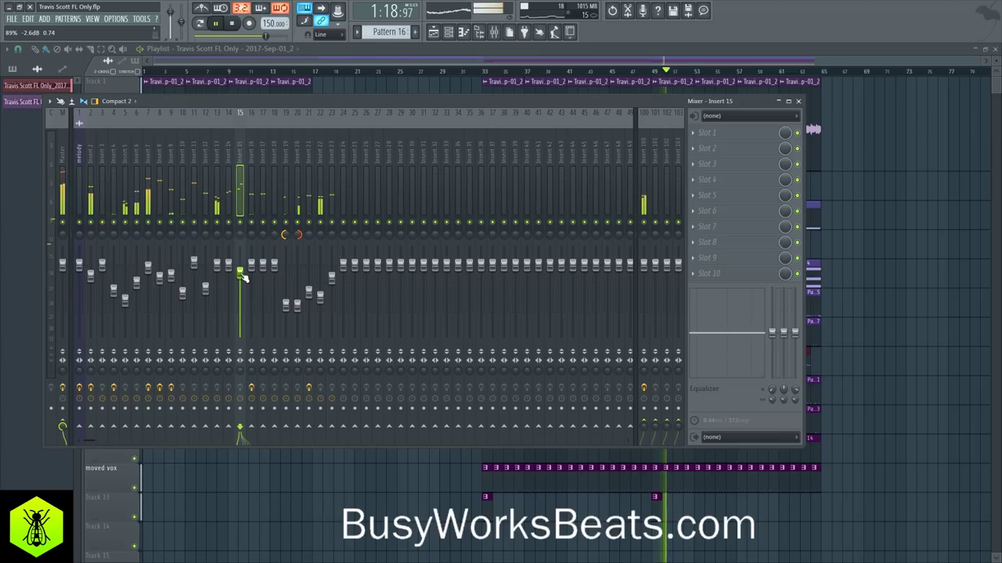
# Close the mixer, look over the playlist arrangement during playback, and stop the song.
pyautogui.press('F9')
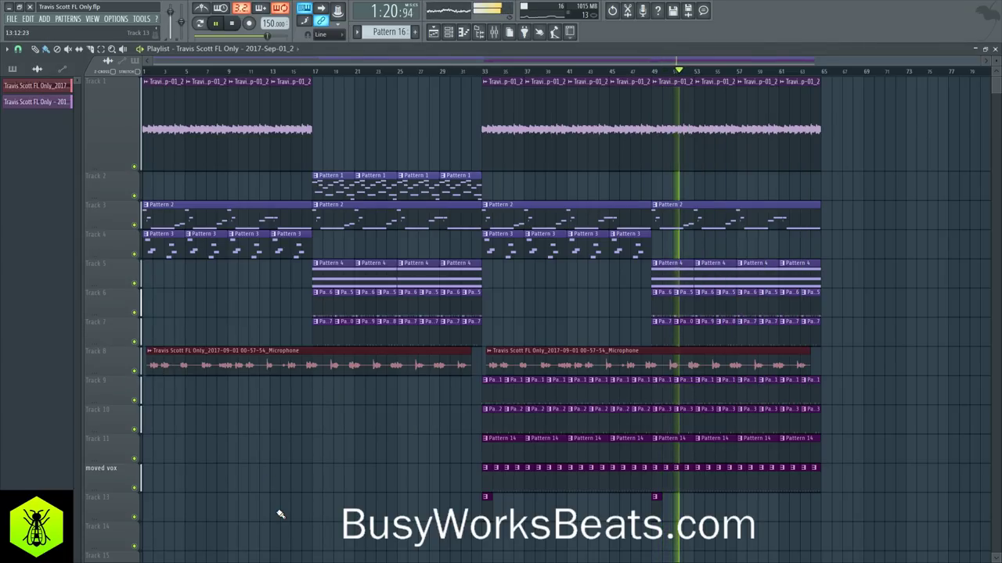
pyautogui.scroll(-4, 544, 140)
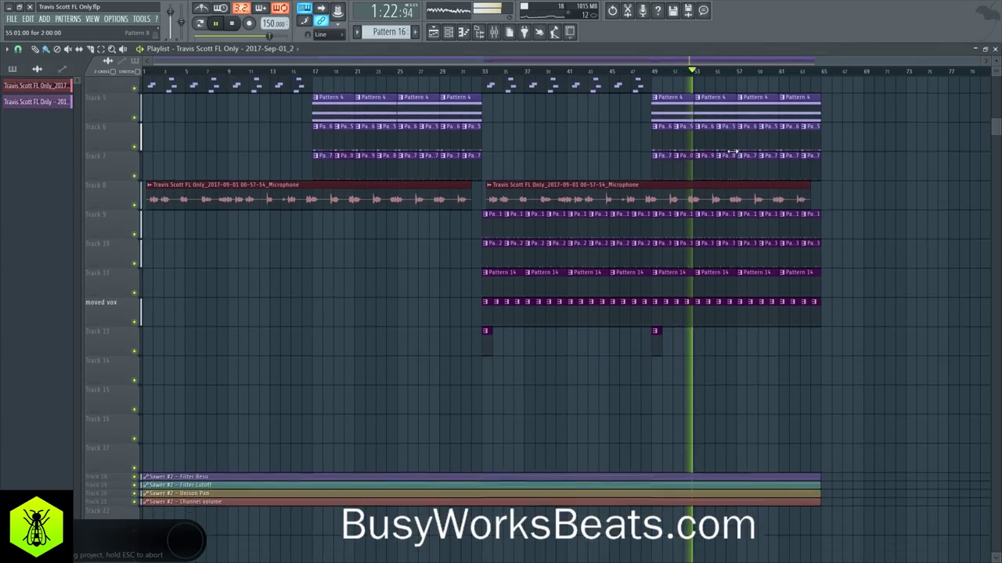
pyautogui.scroll(3, 656, 216)
pyautogui.scroll(1, 656, 216)
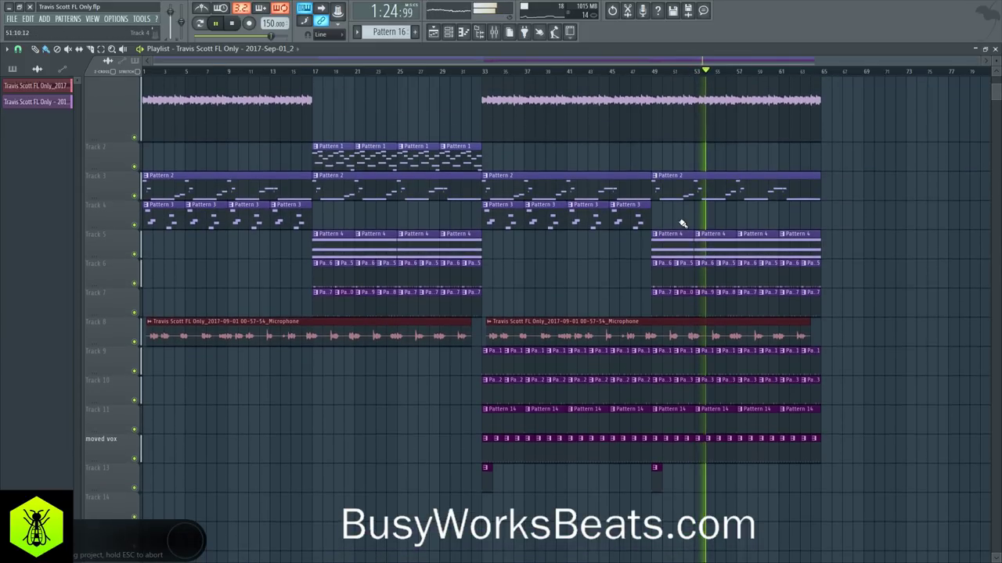
pyautogui.press('space')
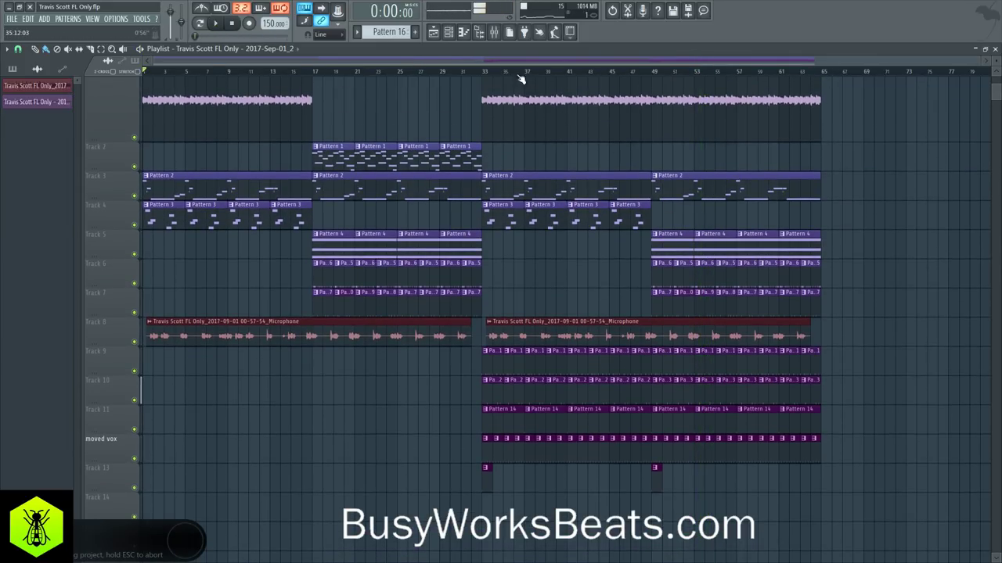
# Show the channel rack, switch to Pattern 4, and copy the Strings Section channel's sustained chord.
pyautogui.click(459, 39)
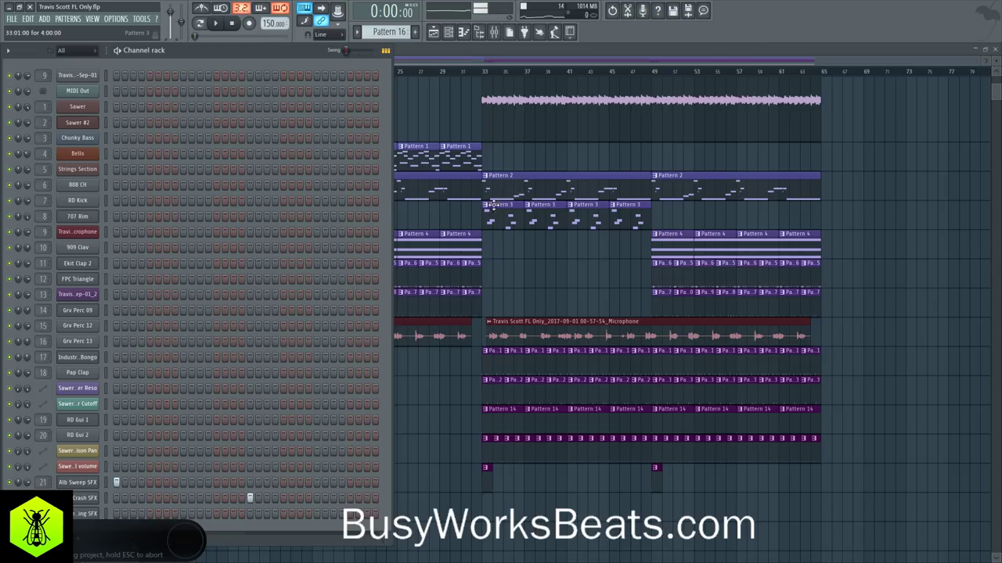
pyautogui.scroll(3, 378, 31)
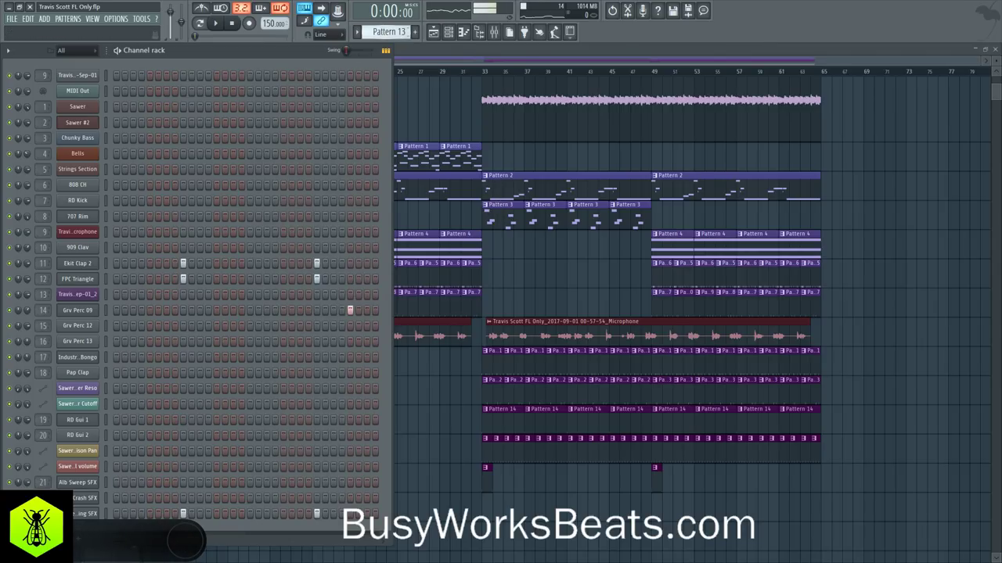
pyautogui.scroll(3, 384, 29)
pyautogui.scroll(3, 385, 31)
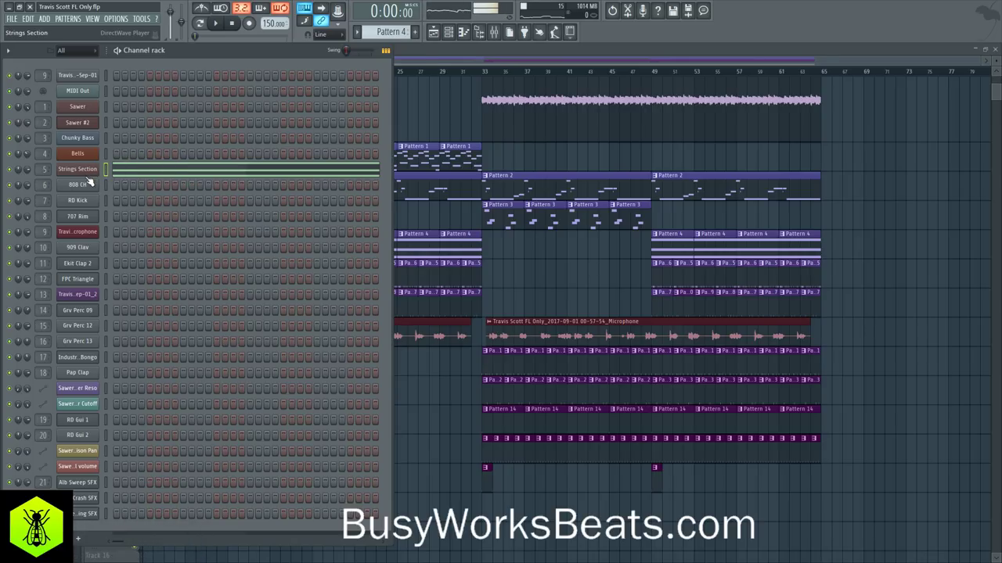
# Add a new Sawer instrument channel, load the Default preset from the presets library, and close its window.
pyautogui.click(79, 539)
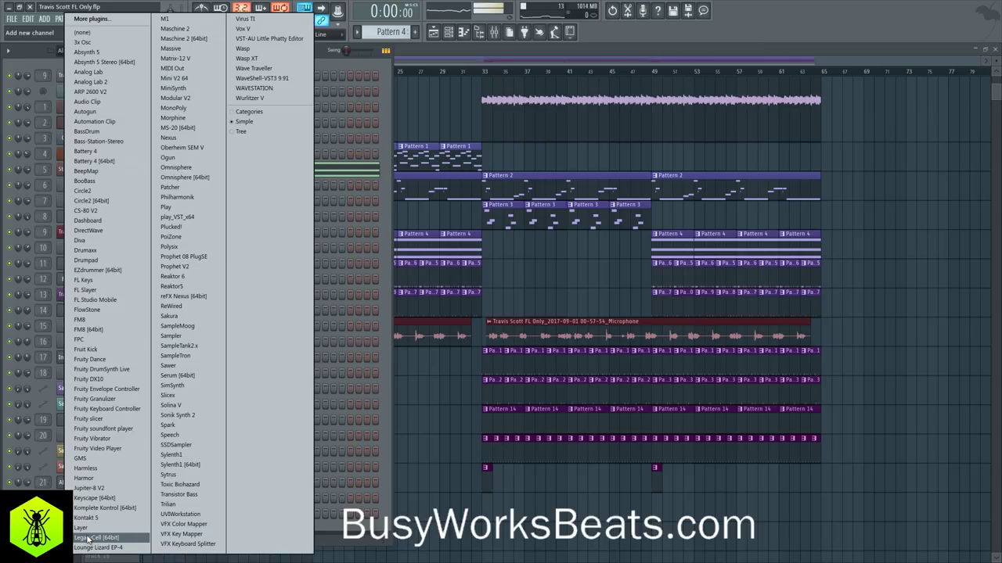
pyautogui.click(179, 366)
pyautogui.click(228, 233)
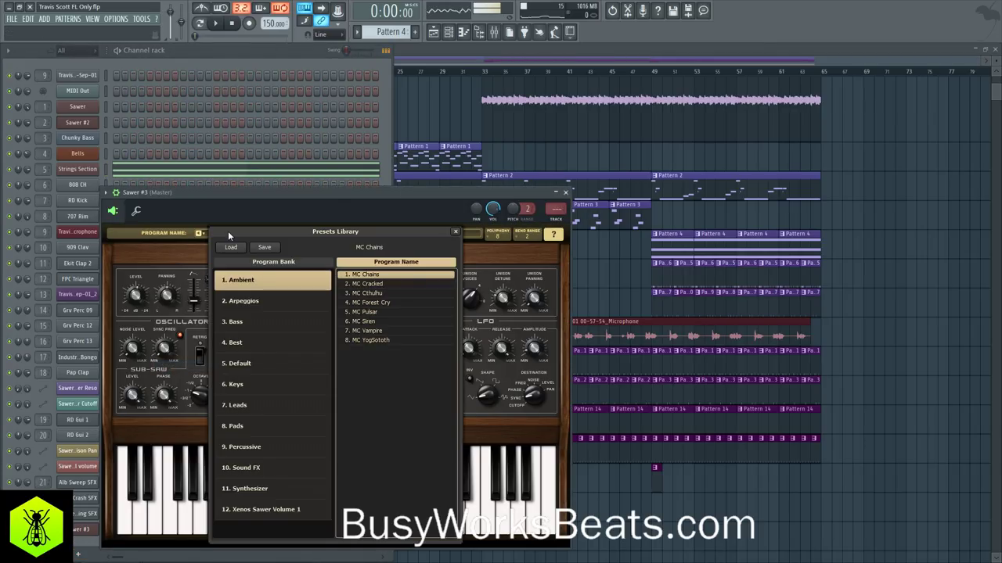
pyautogui.click(260, 365)
pyautogui.click(365, 275)
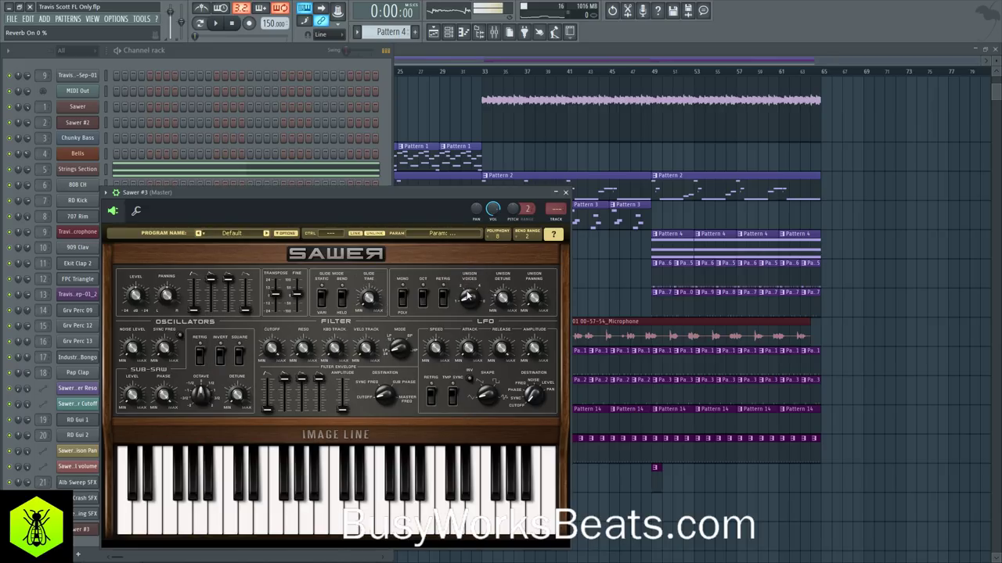
pyautogui.click(565, 192)
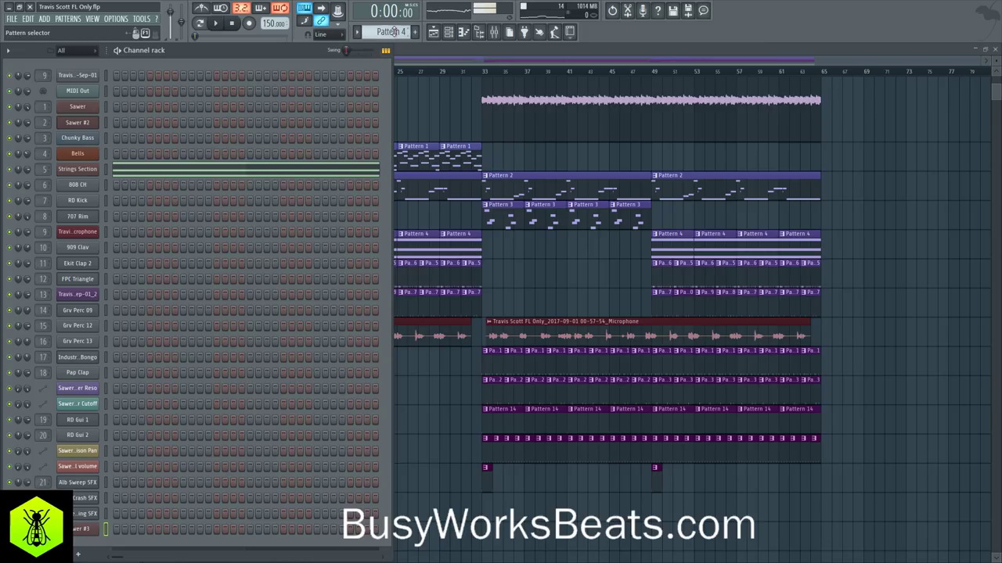
# Switch to empty Pattern 18 and paste the copied string chord into the new Sawer #3 channel.
pyautogui.scroll(-4, 393, 31)
pyautogui.scroll(-7, 389, 31)
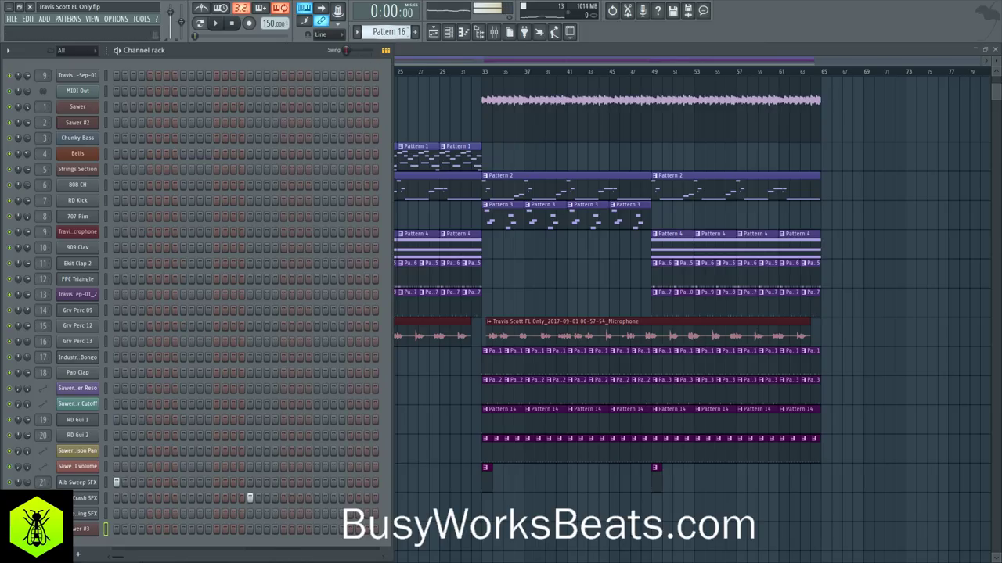
pyautogui.hotkey('ctrl', 'v')
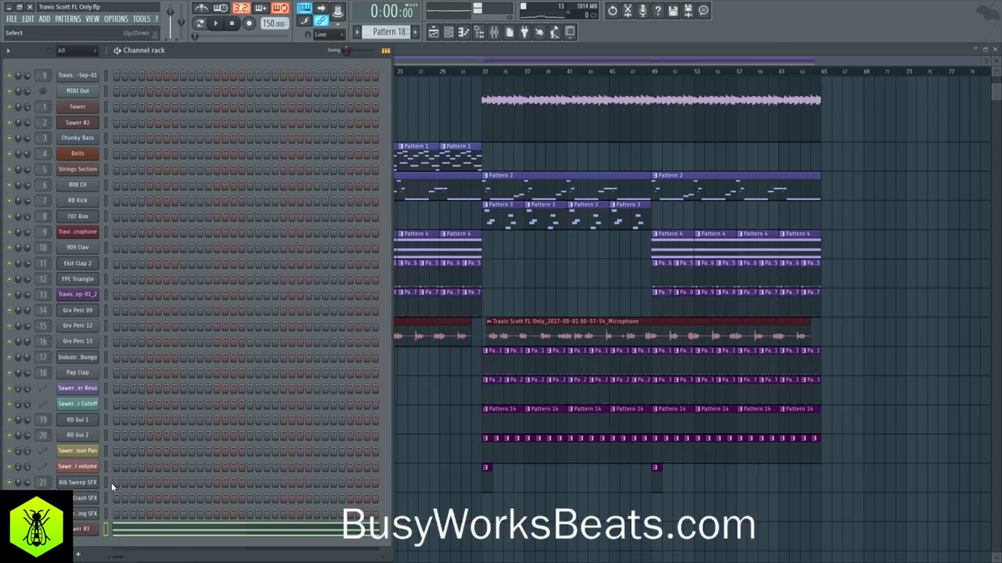
# Place four Pattern 18 clips on track 14 from bar 49 to 65, and set that range as the playback selection.
pyautogui.press('F6')
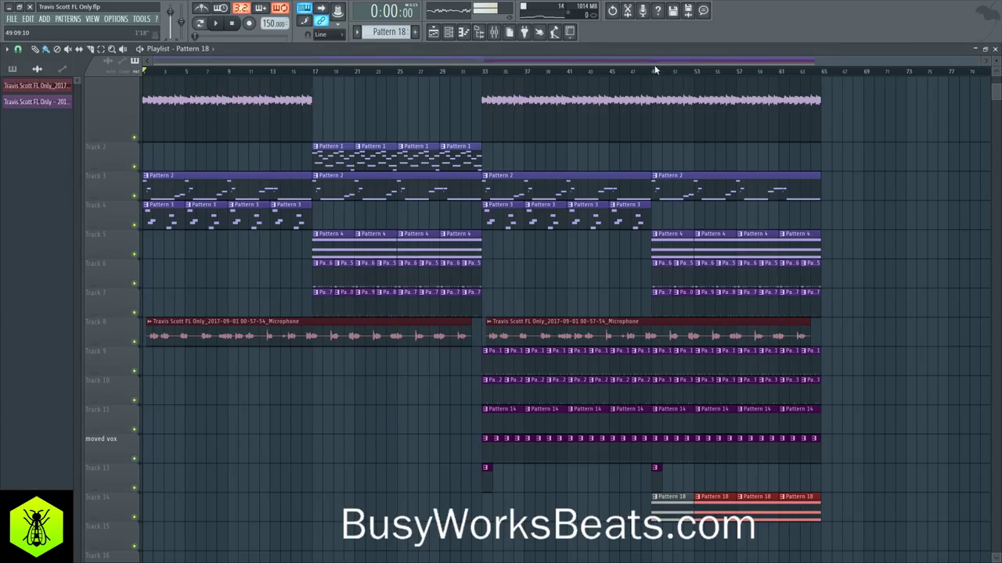
pyautogui.moveTo(655, 71); pyautogui.dragTo(793, 80)
pyautogui.press('space')
# Route Sawer #3 to mixer insert 24, and check it during playback by toggling solo on that insert.
pyautogui.press('F6')
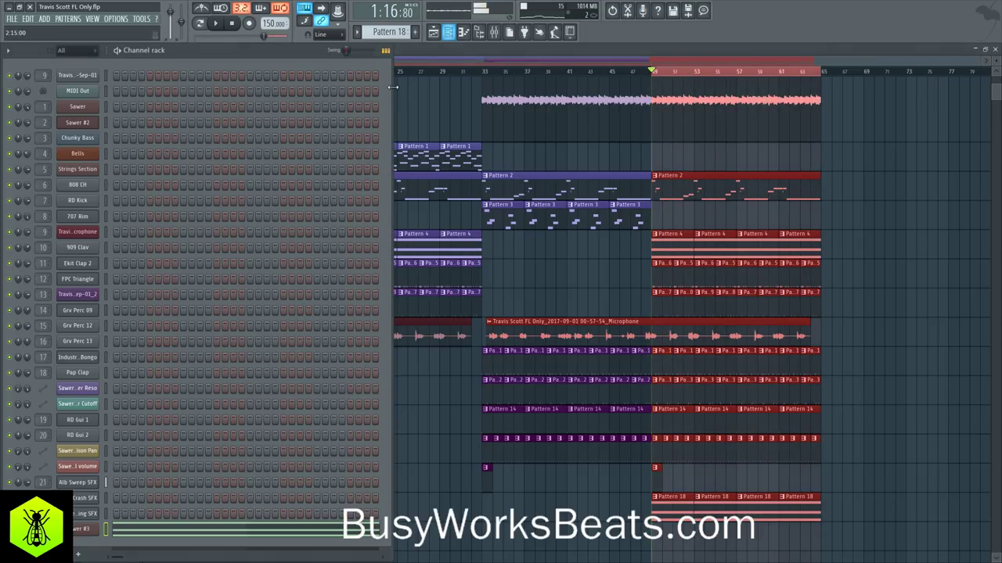
pyautogui.click(492, 37)
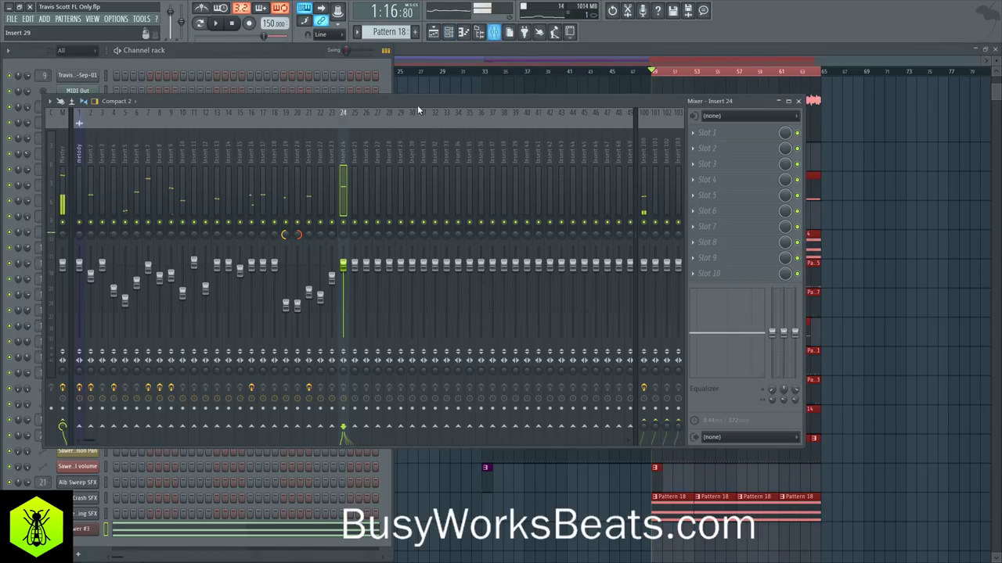
pyautogui.press('space')
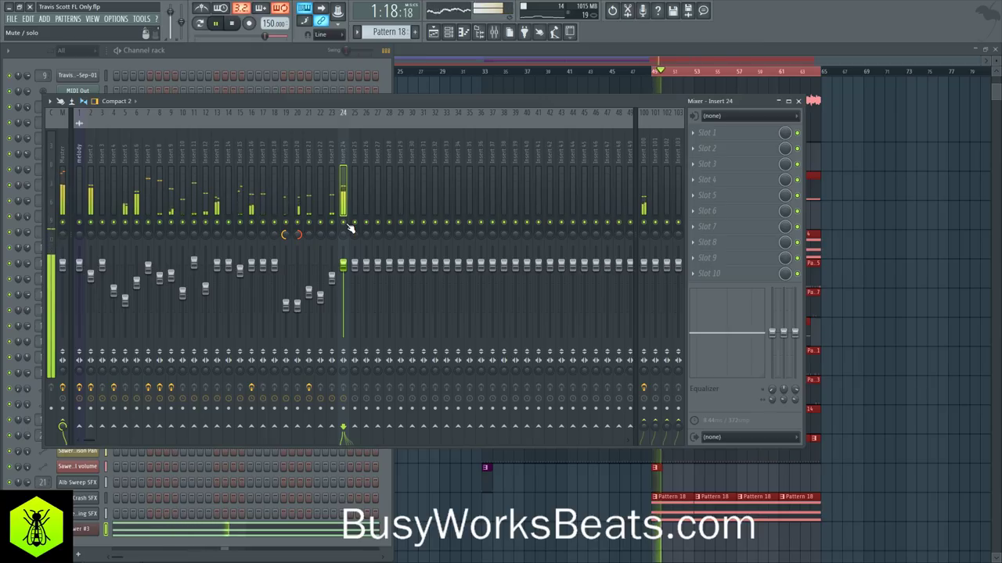
pyautogui.rightClick(346, 223)
pyautogui.rightClick(349, 226)
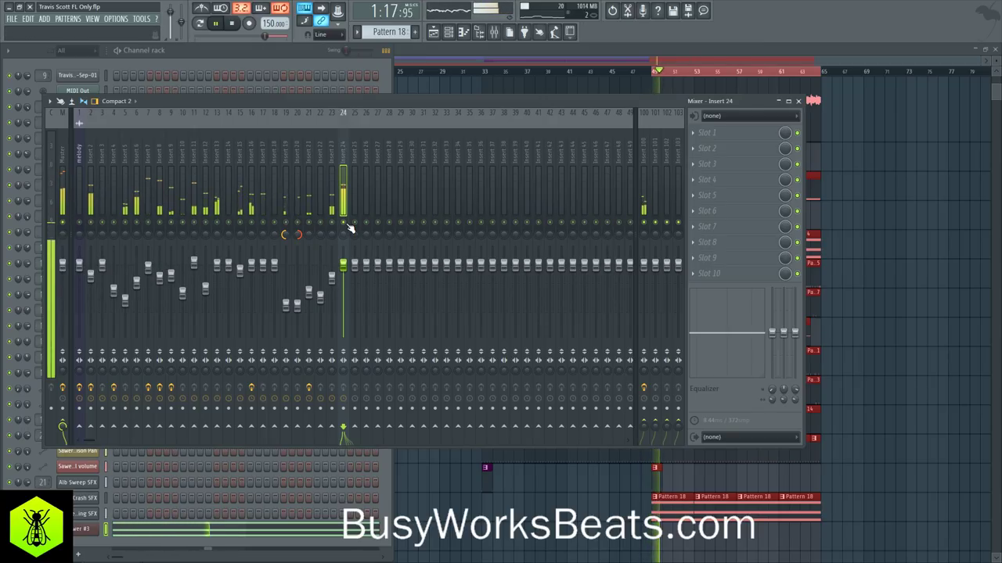
# Set Sawer #3's unison panning to 60% and polyphony to 24, and lower insert 24's volume to 85% (-3.5 dB).
pyautogui.click(87, 531)
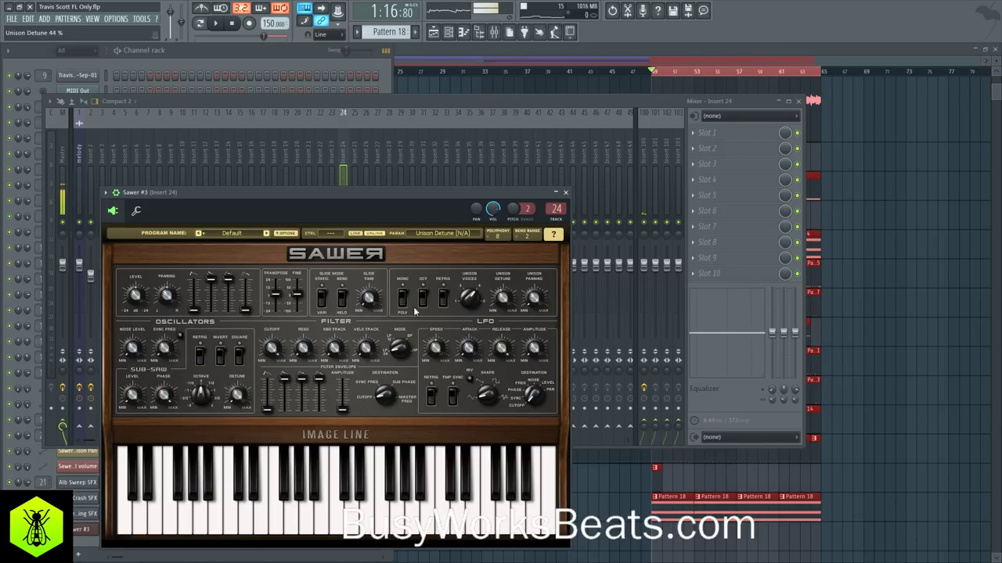
pyautogui.moveTo(533, 298)
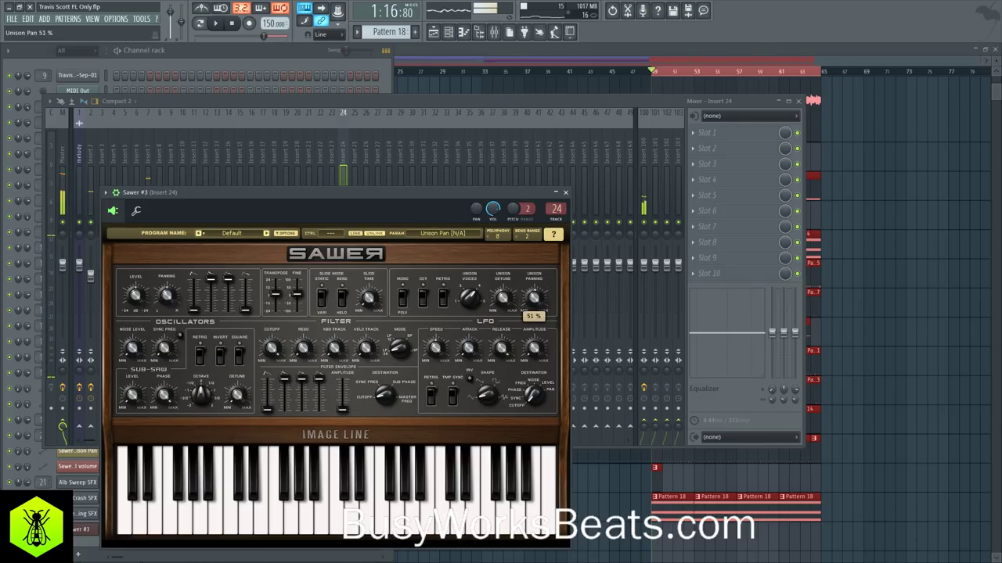
pyautogui.click(490, 235)
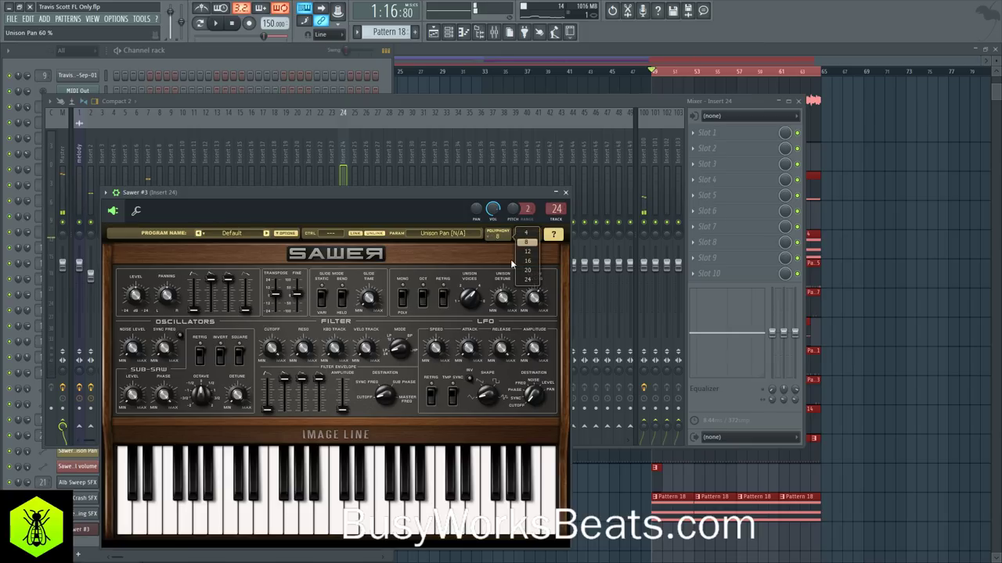
pyautogui.click(528, 280)
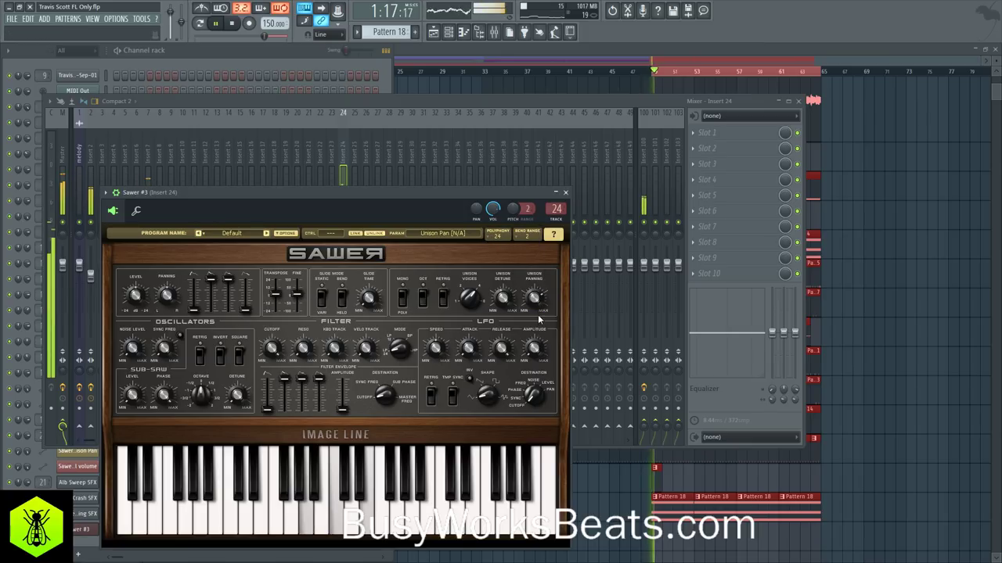
pyautogui.click(567, 192)
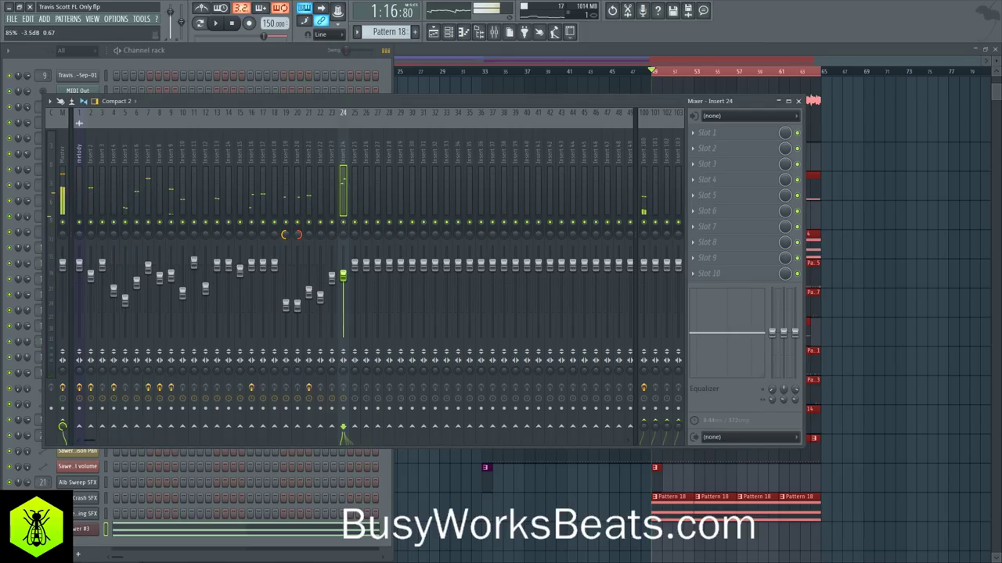
# Play Pattern 18 on its own in pattern mode, and set Sawer #3's transpose to 12 semitones.
pyautogui.click(164, 530)
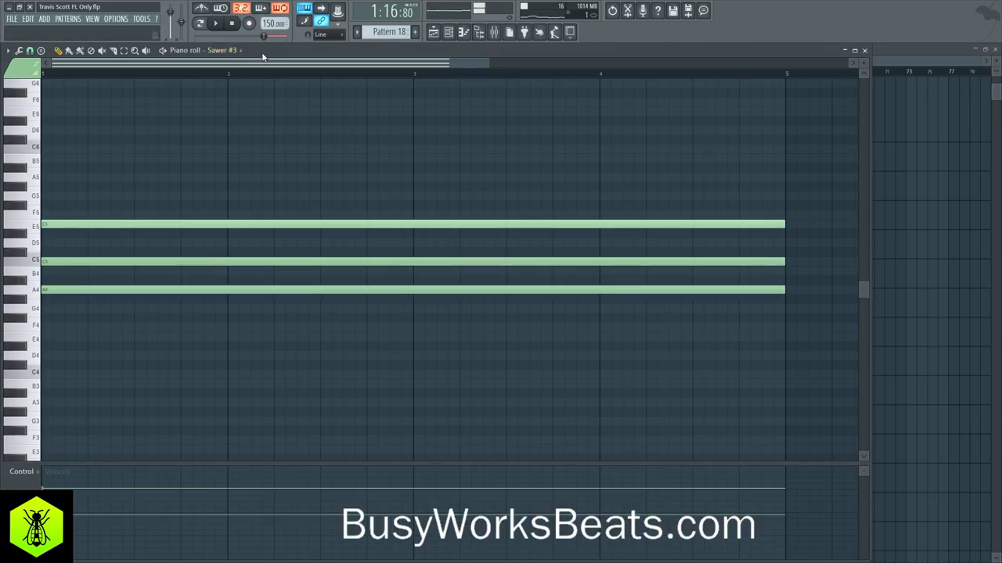
pyautogui.click(211, 24)
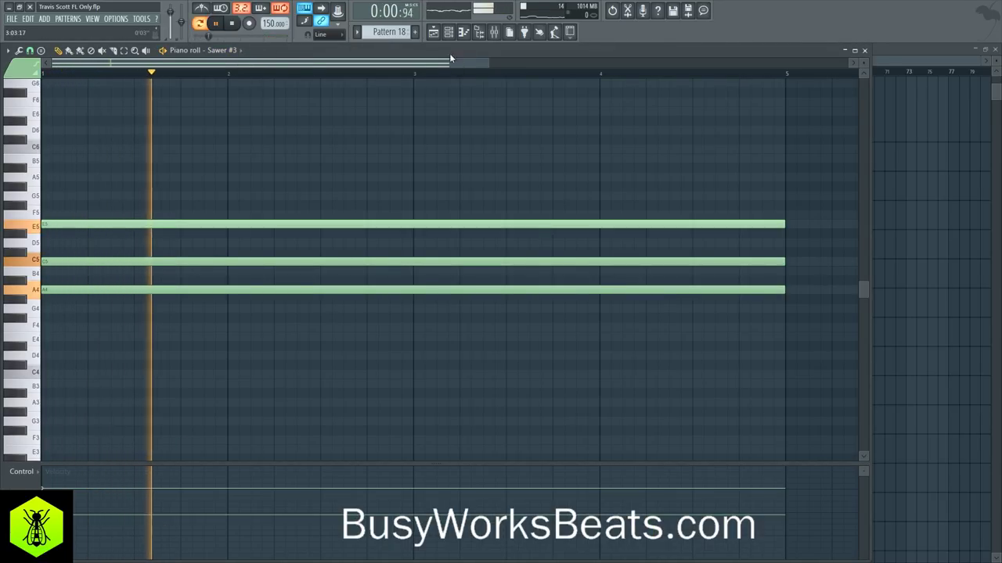
pyautogui.click(448, 32)
pyautogui.click(92, 529)
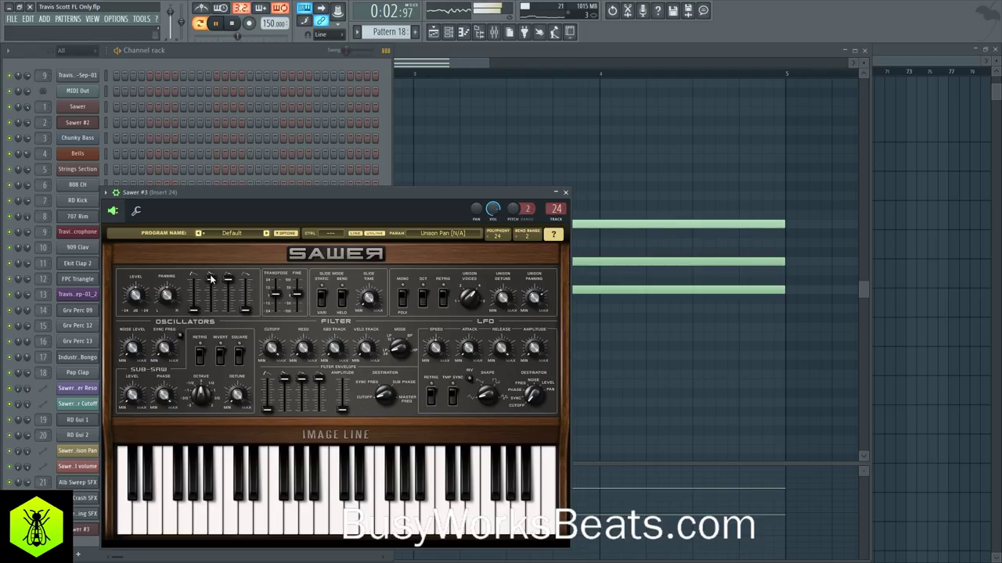
pyautogui.moveTo(276, 294); pyautogui.dragTo(275, 286)
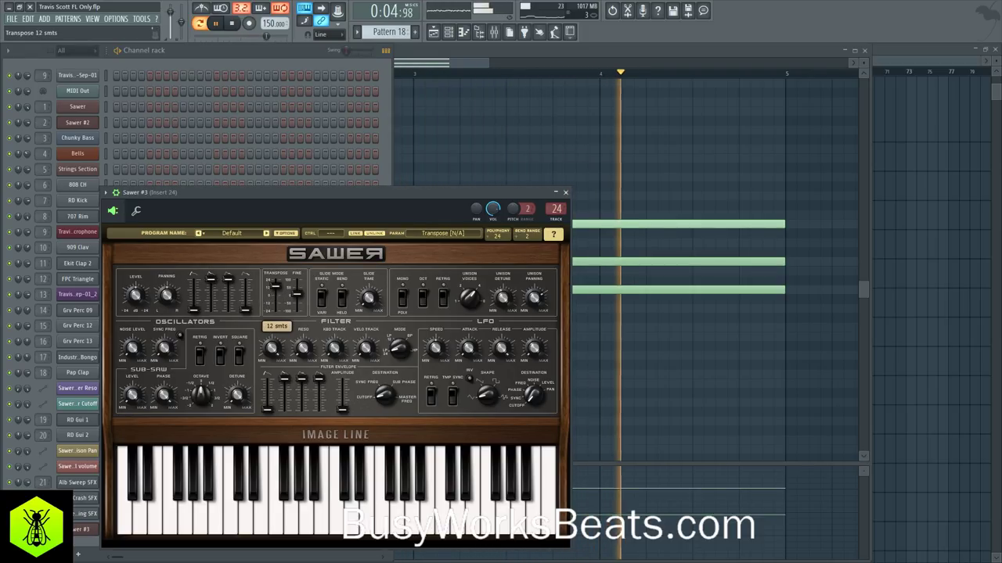
# Raise Sawer #3's master attack, set its master release to 2.130 s, and return to the playlist.
pyautogui.press('space')
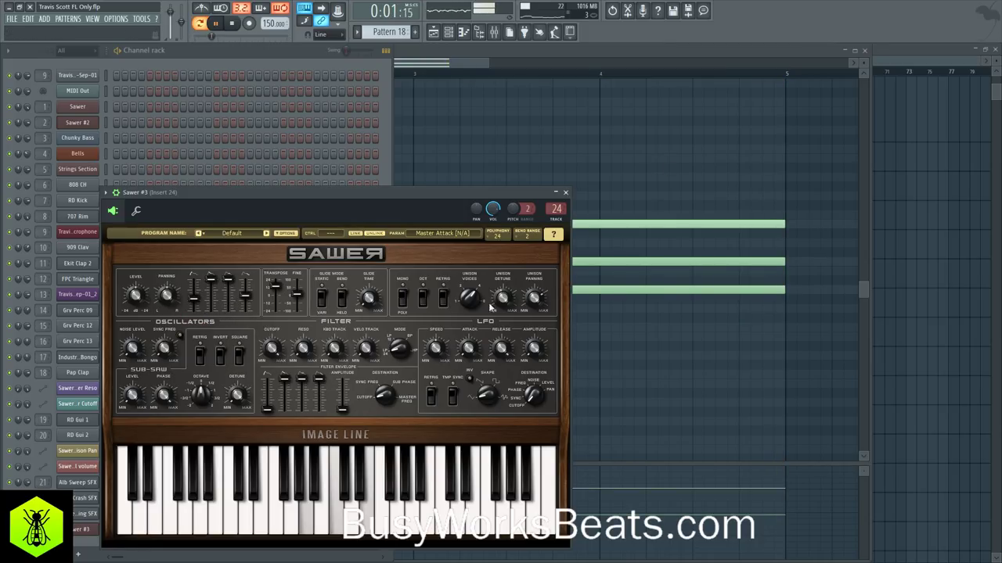
pyautogui.press('space')
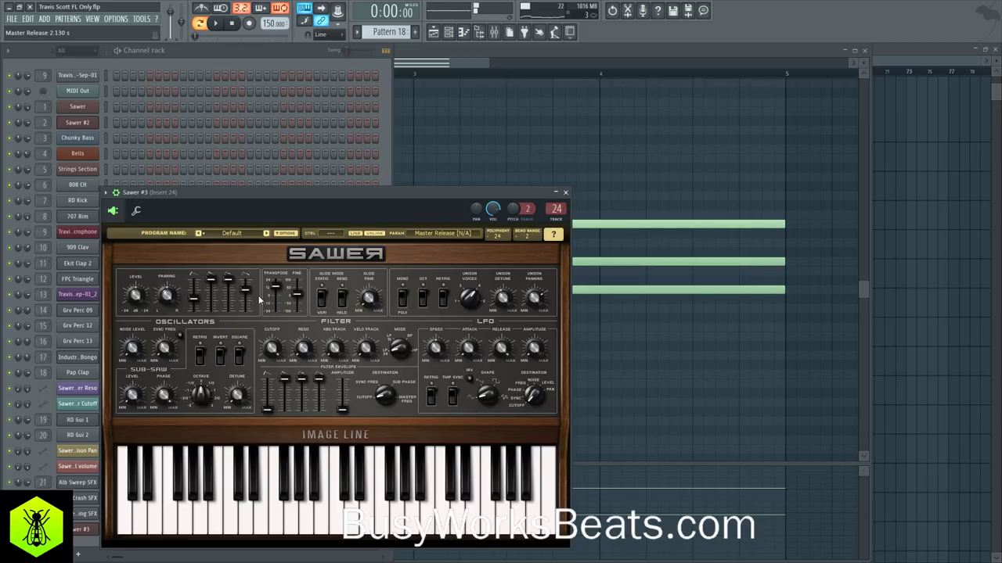
pyautogui.click(695, 169)
pyautogui.click(929, 174)
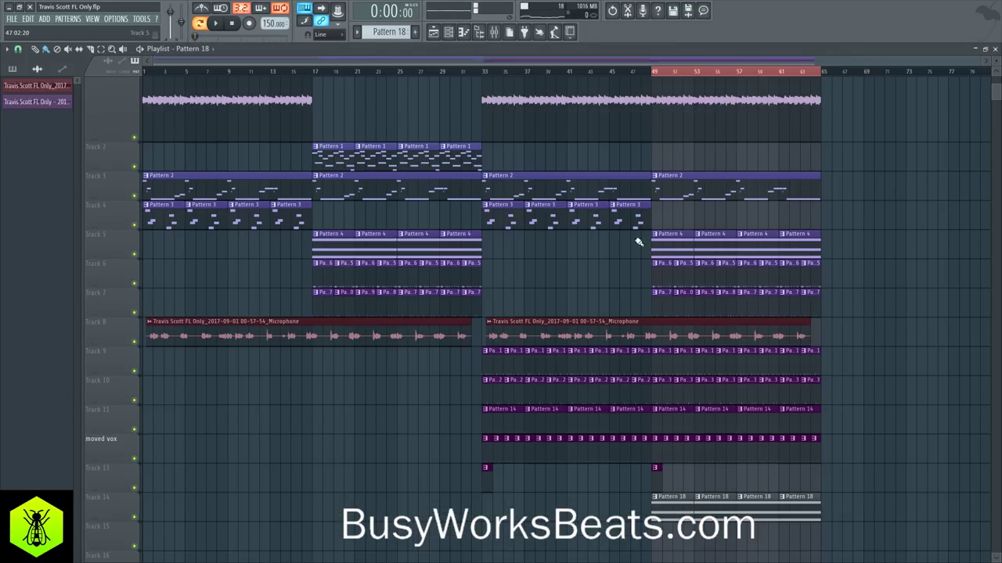
# Play the song from bar 49 while lowering insert 24's volume further in the mixer, and reopen Sawer #3.
pyautogui.click(656, 73)
pyautogui.click(494, 31)
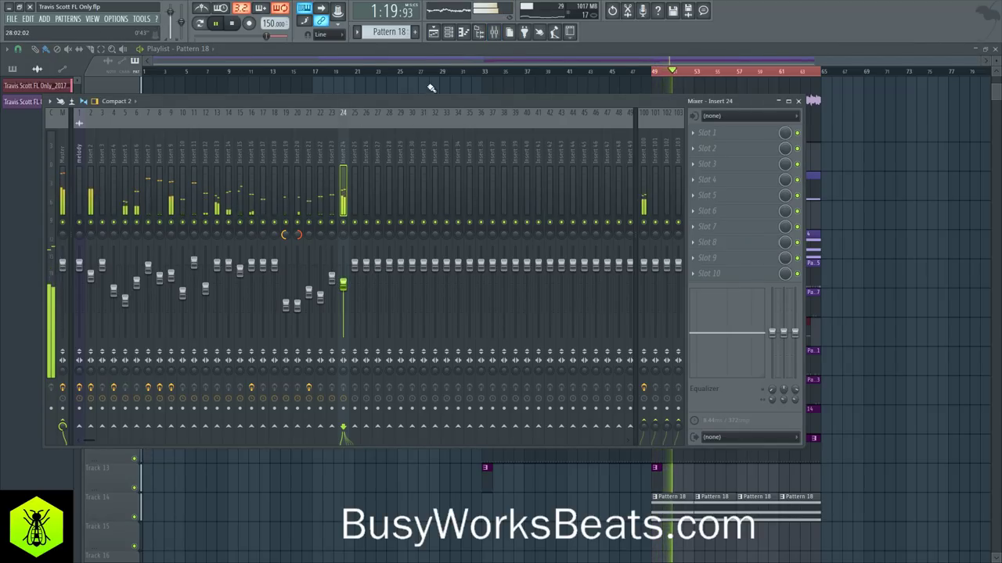
pyautogui.click(457, 34)
pyautogui.click(81, 531)
pyautogui.press('space')
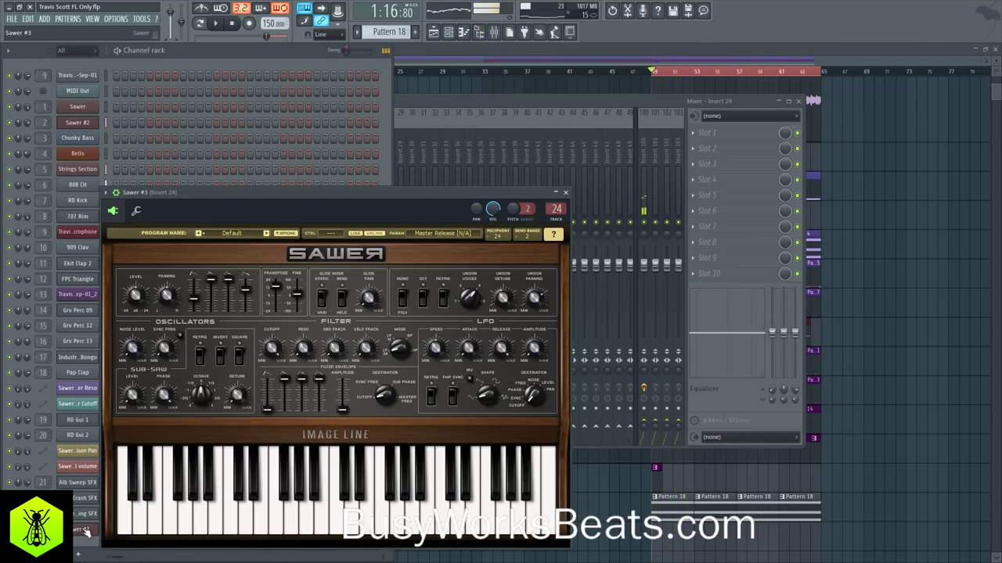
# Adjust Sawer #3's unison detune and set its channel volume to 73% (-6.4 dB) while replaying the section from bar 49.
pyautogui.press('space')
pyautogui.click(502, 299)
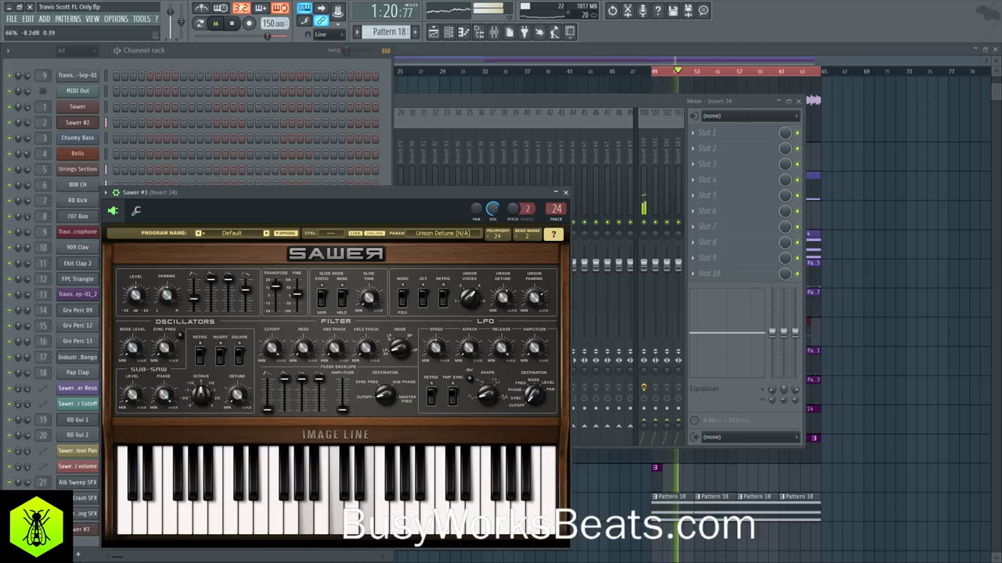
pyautogui.press('space')
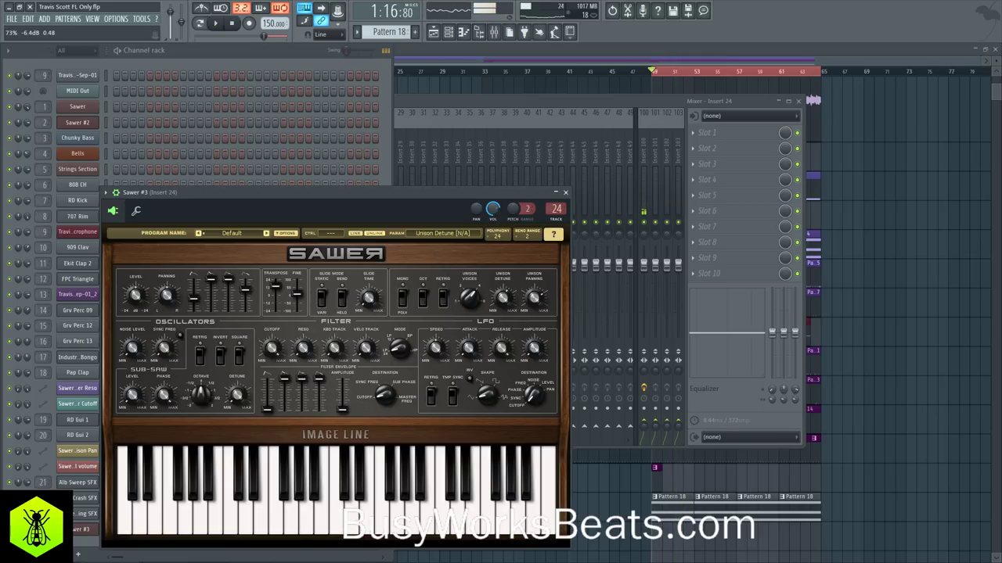
pyautogui.press('space')
pyautogui.press('space')
pyautogui.press('space')
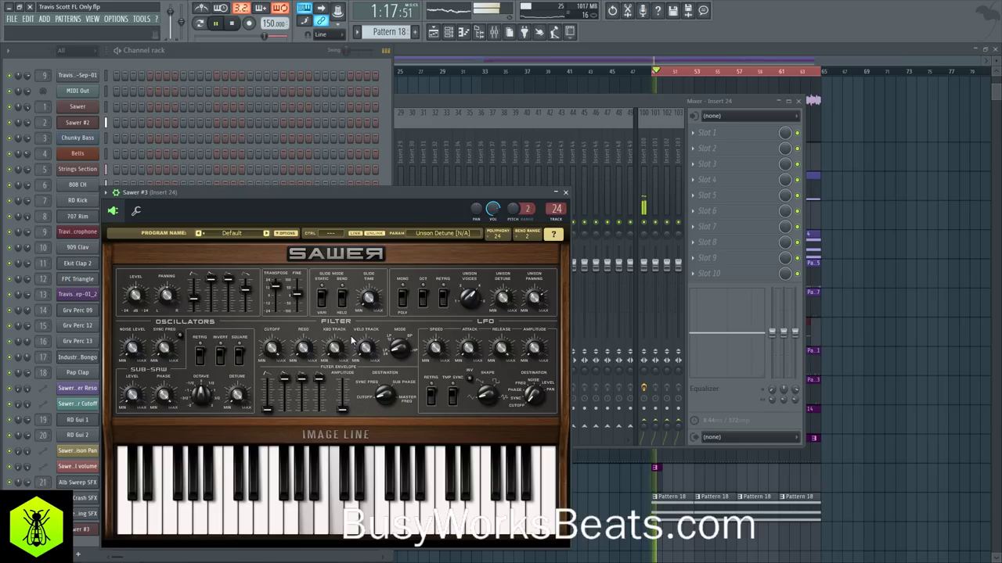
# Replay the section from bar 49 while adjusting Sawer #3's noise level.
pyautogui.press('space')
pyautogui.press('space')
pyautogui.moveTo(132, 349); pyautogui.dragTo(132, 329)
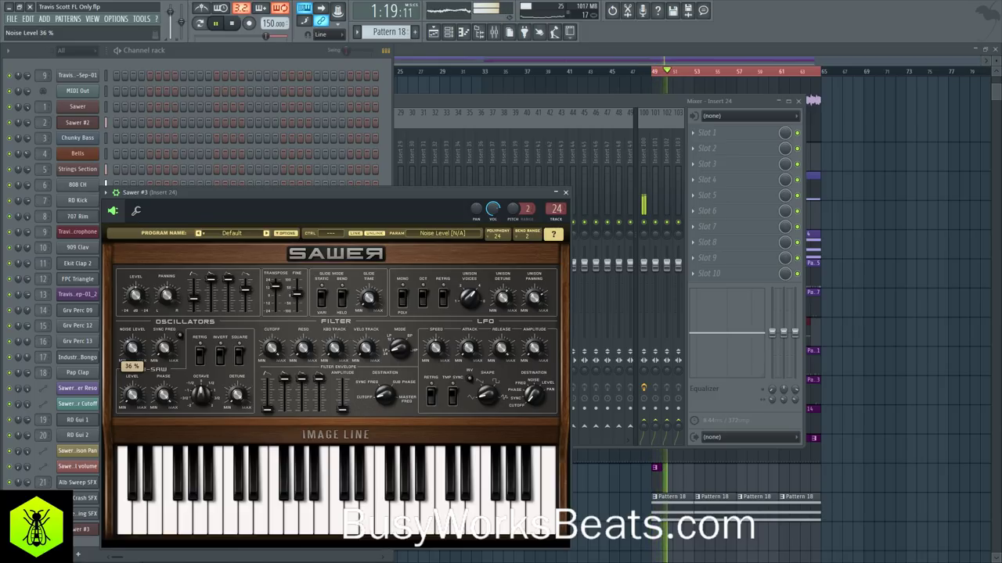
pyautogui.moveTo(132, 349); pyautogui.dragTo(133, 351)
# Set Sawer #3's sub-saw level to 76%, sub-saw phase to 63% and unison detune to 66%, and adjust the sub-saw octave.
pyautogui.moveTo(205, 397); pyautogui.dragTo(205, 395)
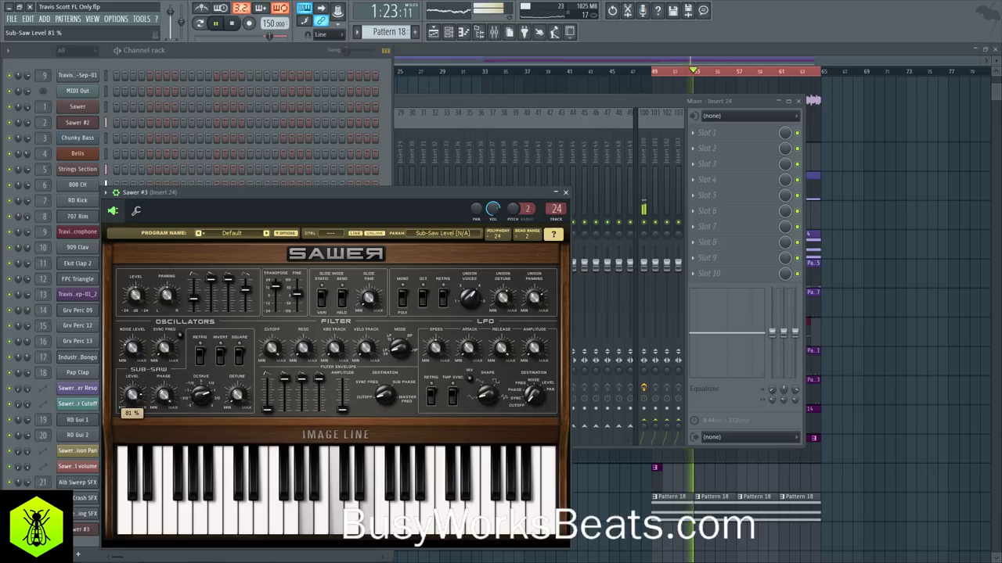
pyautogui.moveTo(133, 395); pyautogui.dragTo(133, 398)
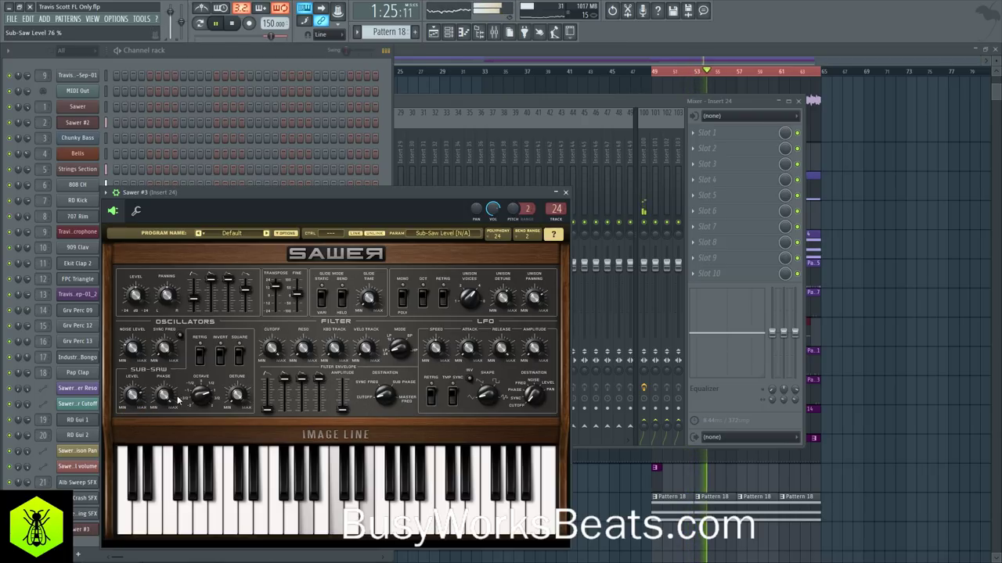
pyautogui.moveTo(205, 401); pyautogui.dragTo(205, 399)
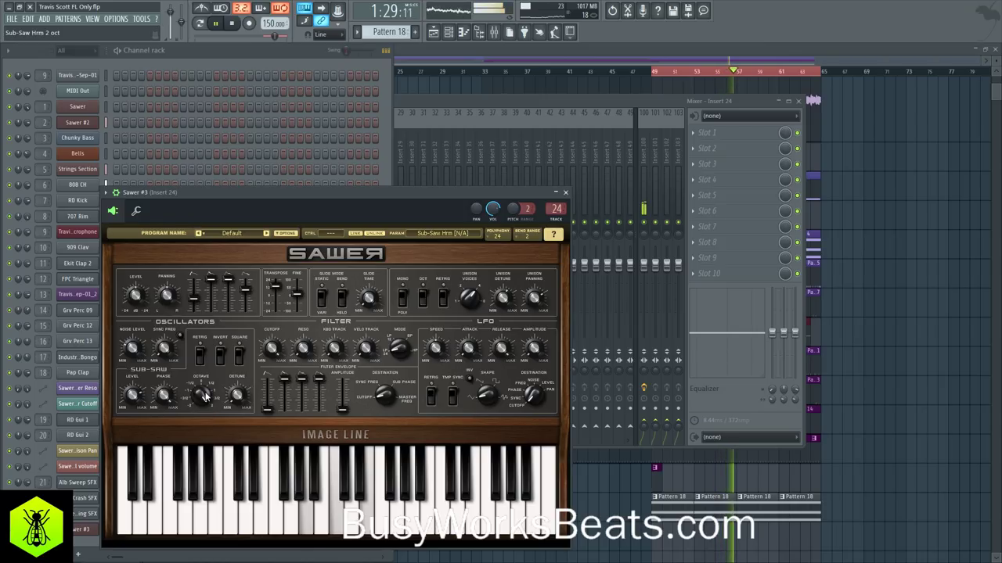
pyautogui.moveTo(244, 403); pyautogui.dragTo(243, 401)
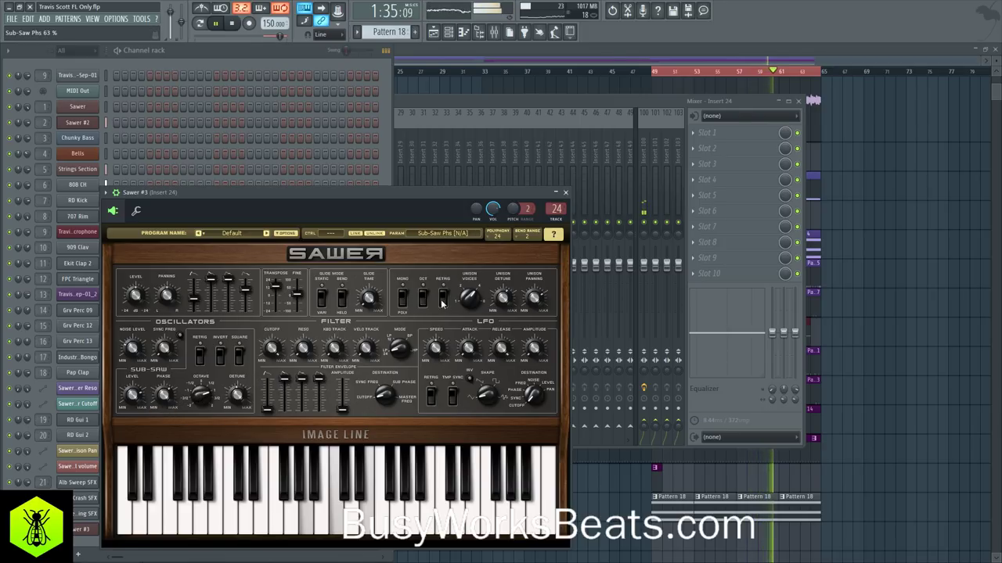
pyautogui.moveTo(535, 298); pyautogui.dragTo(504, 295)
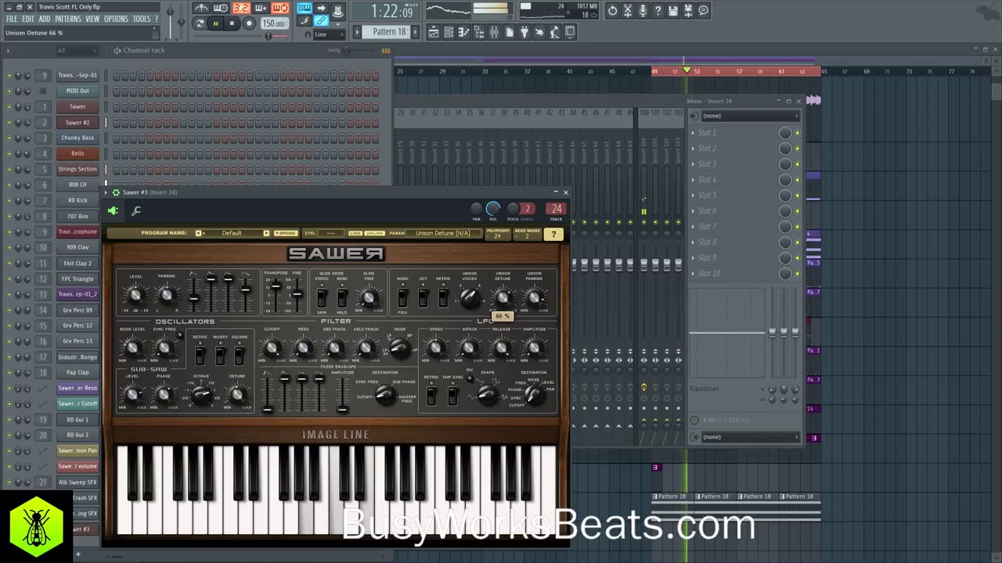
# Bring the whole mixer into view and lower insert 24's volume while the section plays.
pyautogui.click(566, 194)
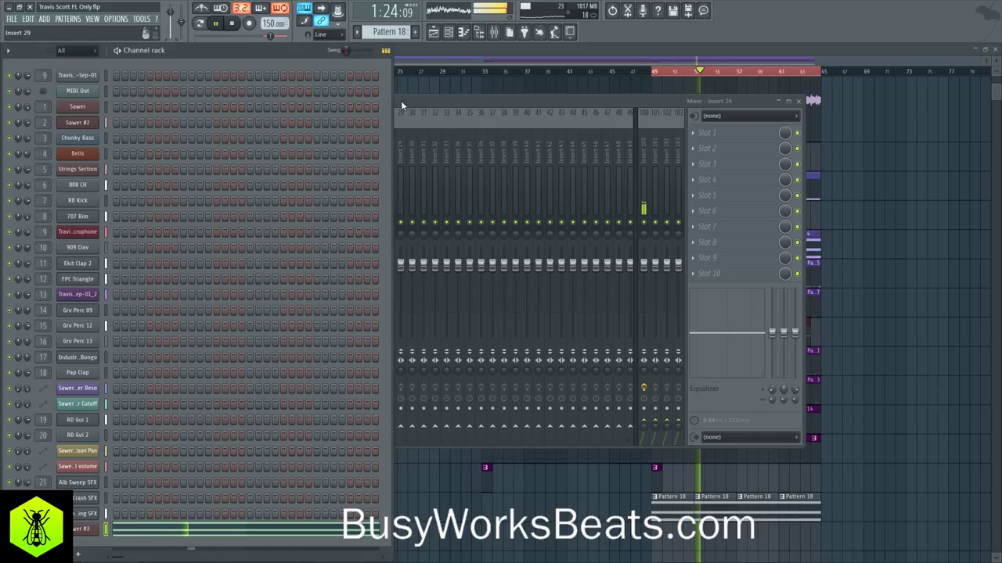
pyautogui.moveTo(400, 100); pyautogui.dragTo(44, 100)
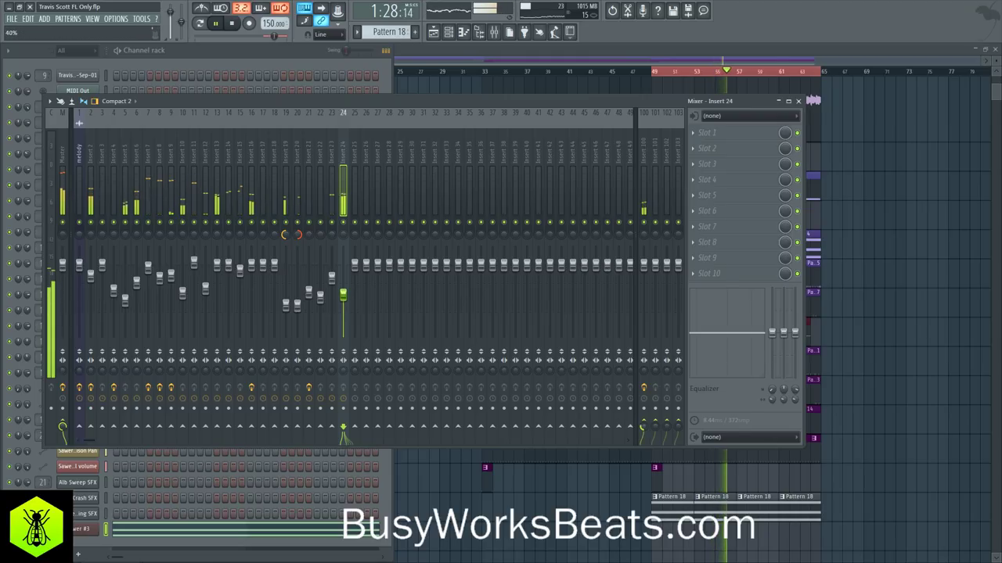
pyautogui.click(95, 530)
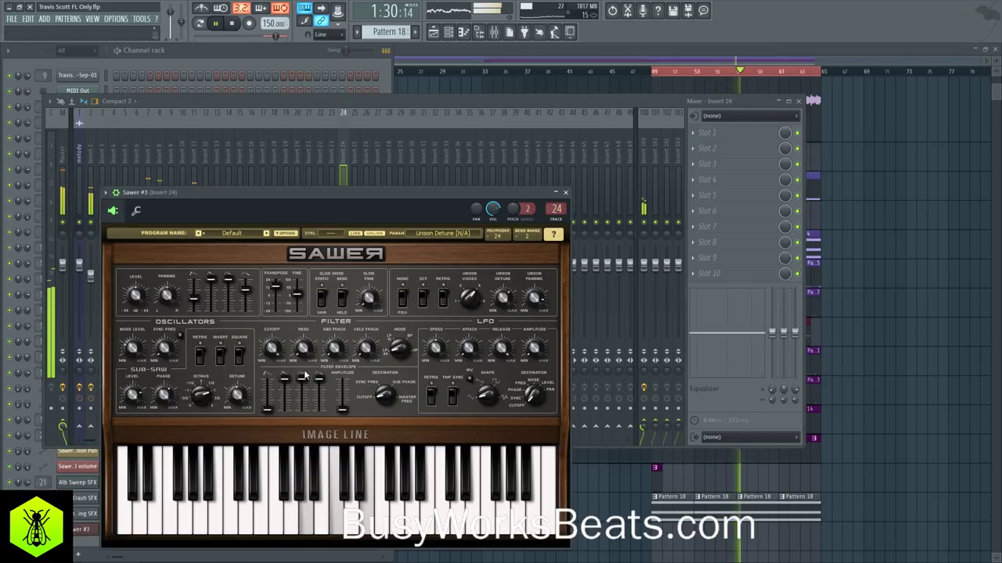
pyautogui.click(566, 193)
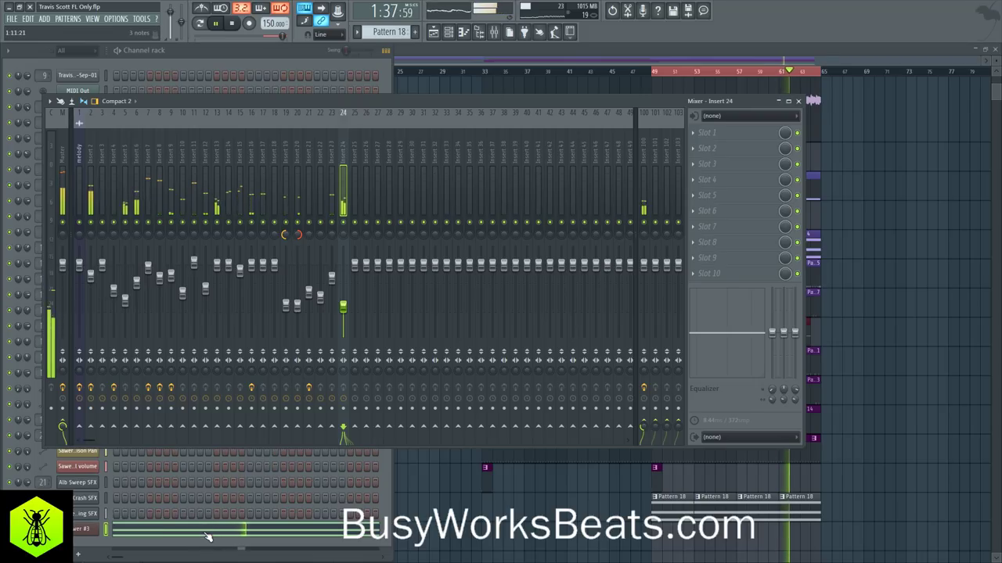
# Stop playback and lower Sawer #3's master attack.
pyautogui.press('space')
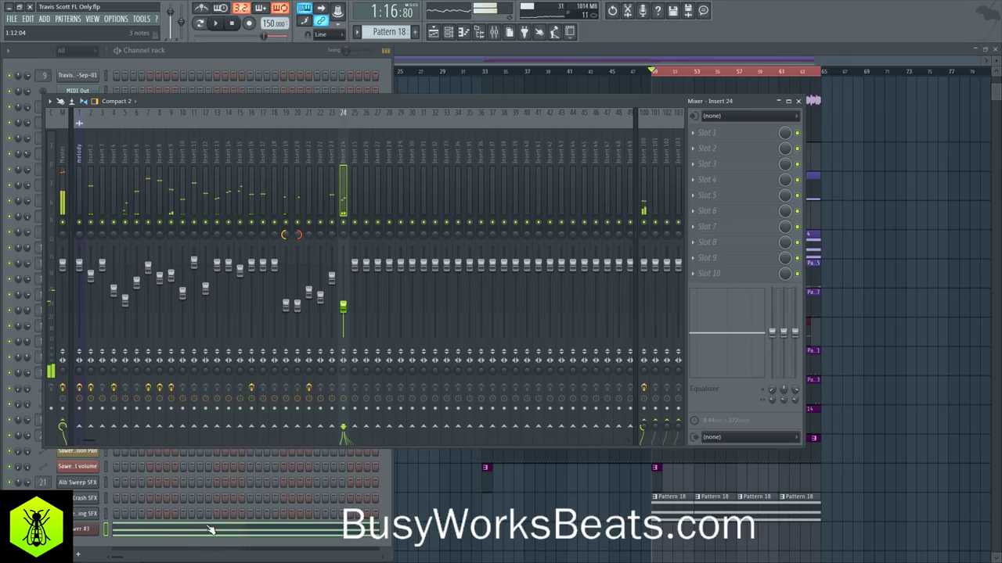
pyautogui.click(75, 530)
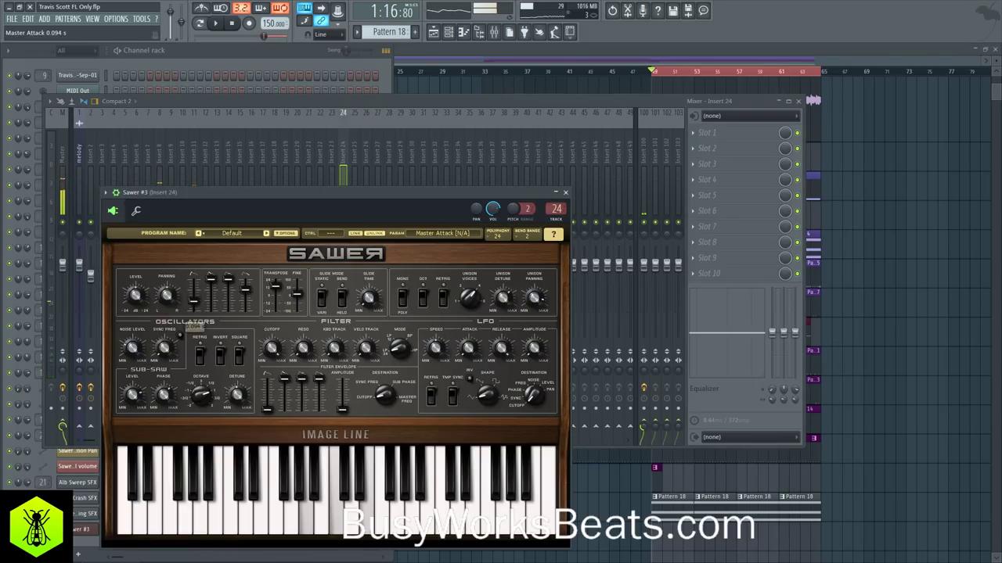
pyautogui.click(565, 193)
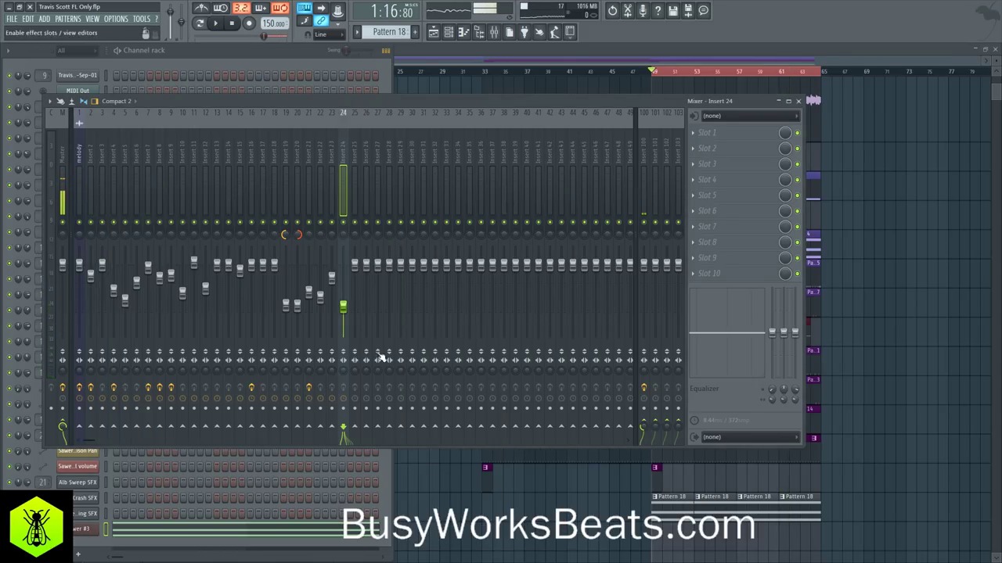
# Add short notes E6, E6, G6, F6, G6, F6, E6 above Sawer #3's chord in bar 1 of Pattern 18 and audition them.
pyautogui.click(172, 533)
pyautogui.scroll(5, 43, 205)
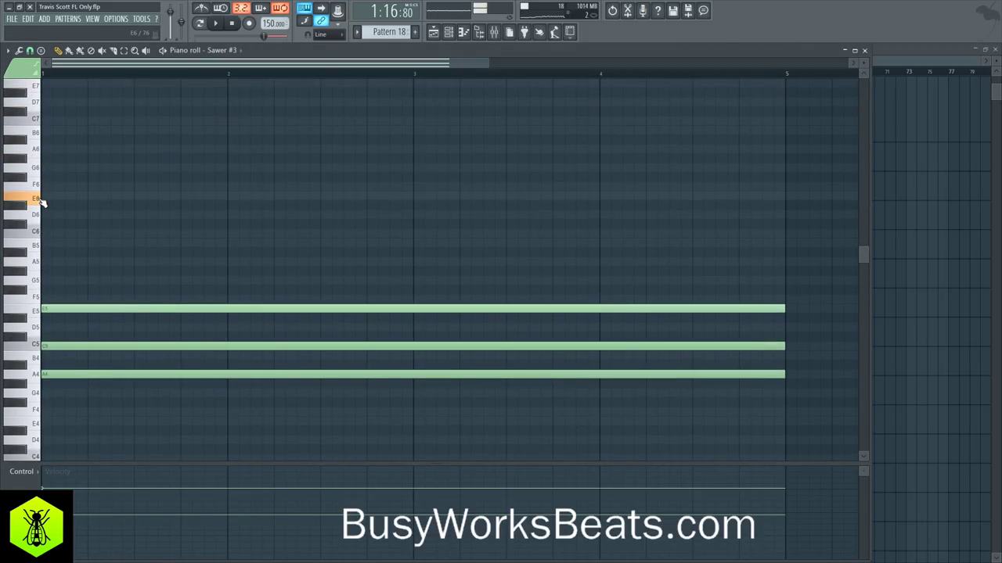
pyautogui.click(45, 196)
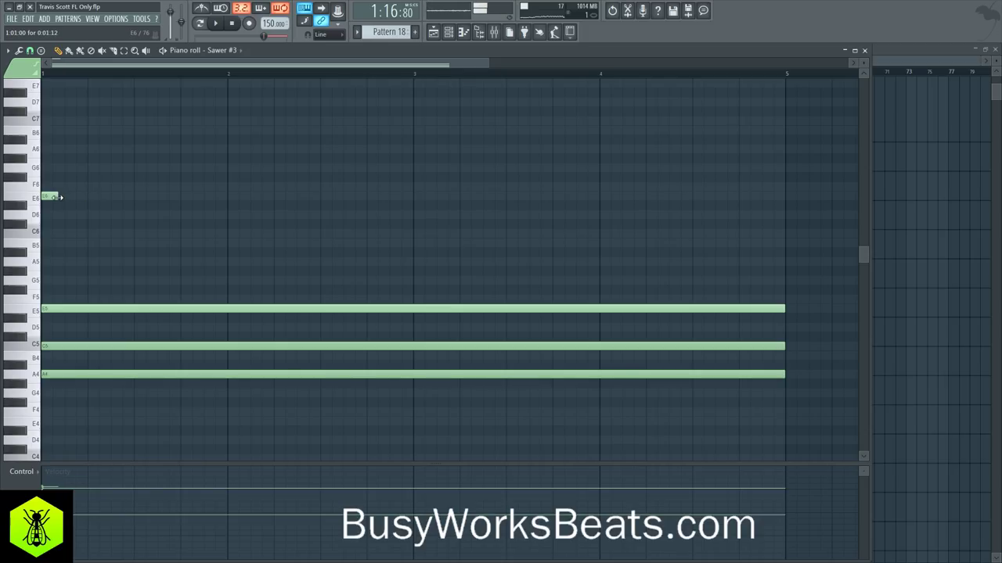
pyautogui.moveTo(93, 166); pyautogui.dragTo(100, 174)
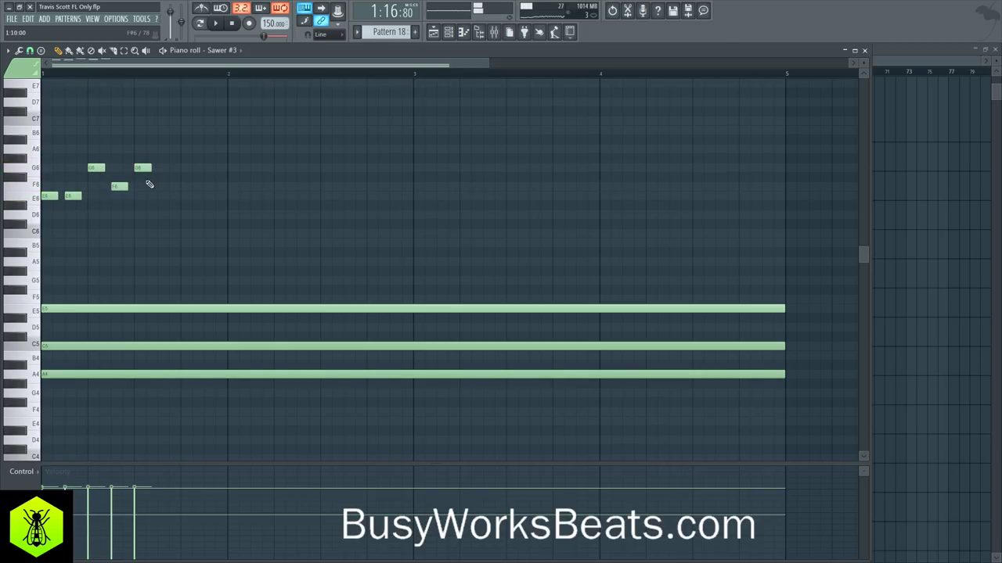
pyautogui.click(190, 196)
pyautogui.press('space')
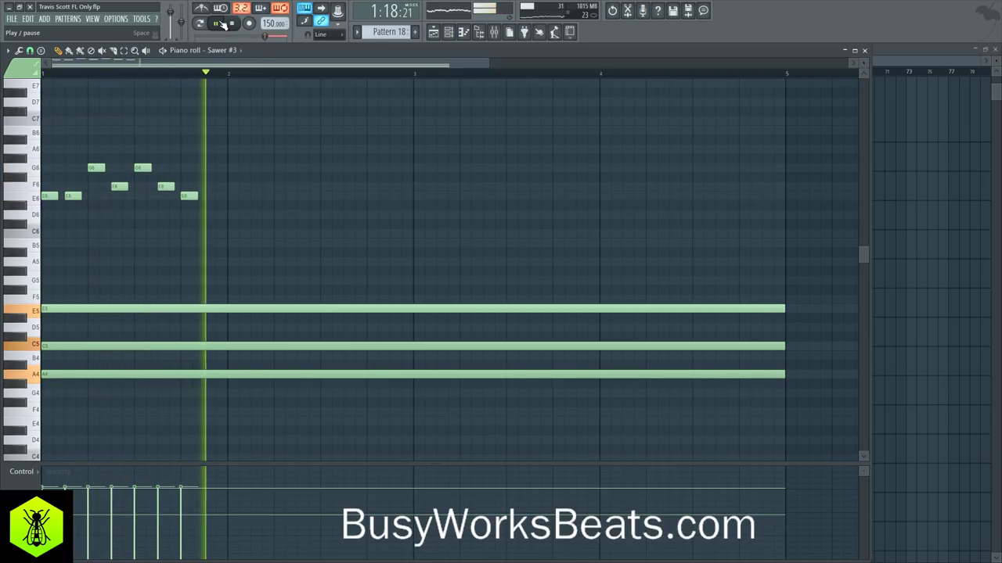
pyautogui.press('space')
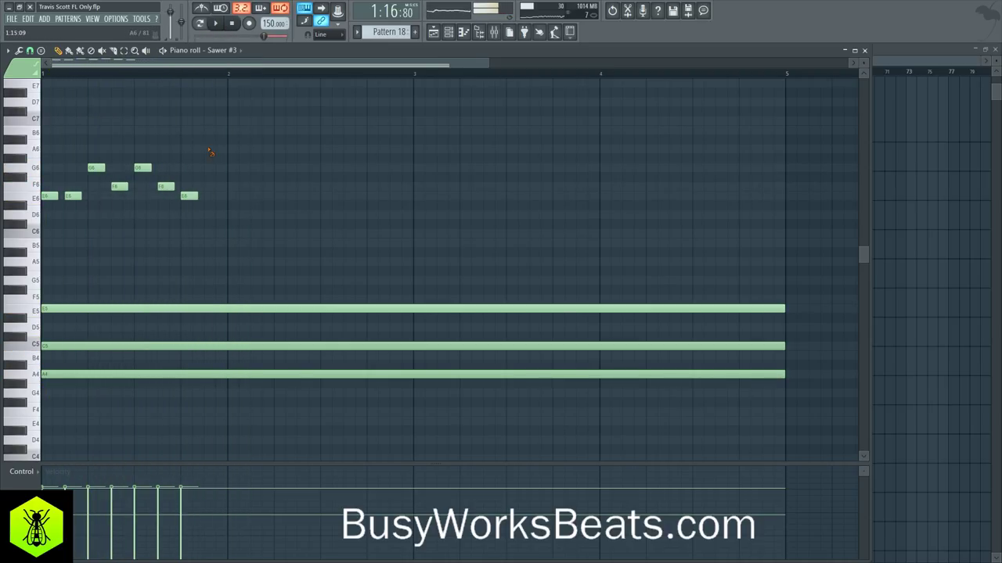
# Duplicate the seven-note melody from bar 1 to the start of bar 3 during playback.
pyautogui.press('space')
pyautogui.moveTo(266, 233); pyautogui.dragTo(43, 125)
pyautogui.hotkey('ctrl', 'b')
pyautogui.moveTo(201, 188); pyautogui.dragTo(421, 195)
pyautogui.keyDown('ctrl'); pyautogui.click(430, 218); pyautogui.keyUp('ctrl')
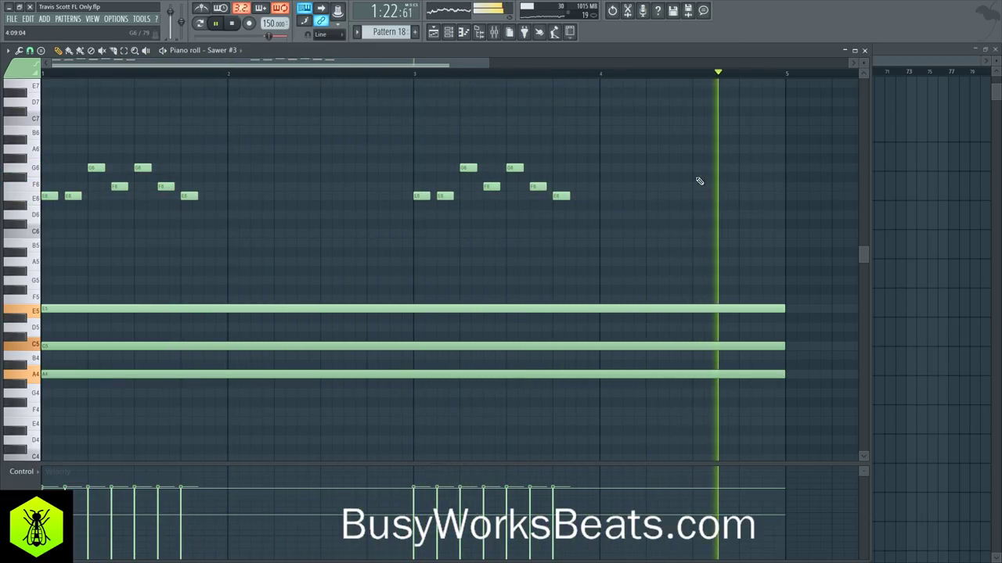
# Return to the playlist and save the project.
pyautogui.press('F9')
pyautogui.press('F5')
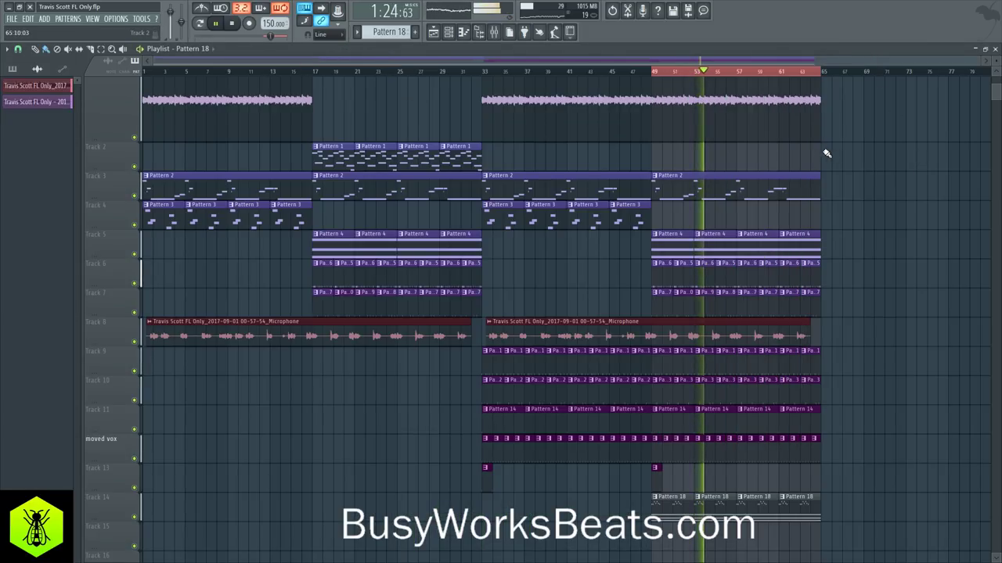
pyautogui.hotkey('ctrl', 's')
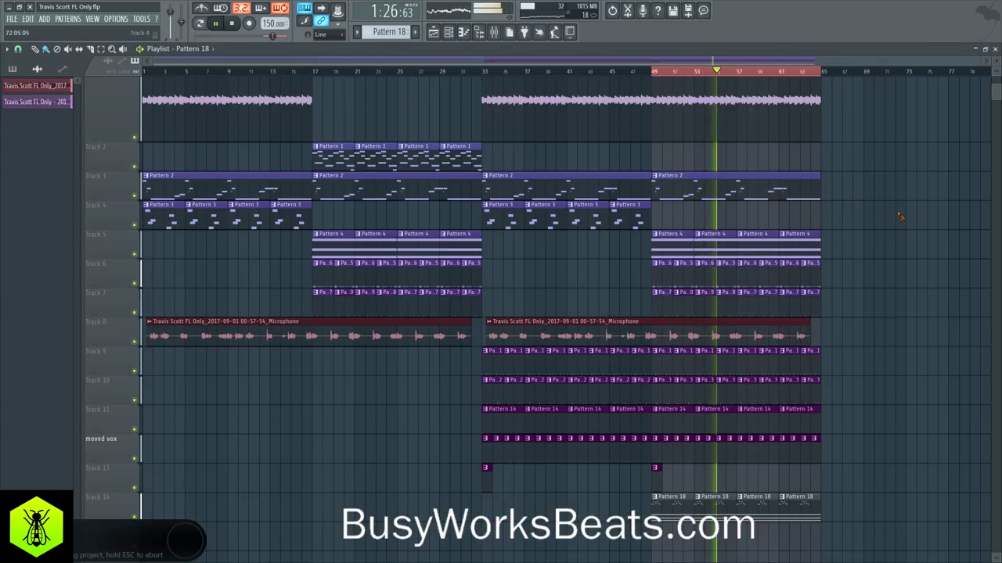
# Add Fruity parametric EQ 2 to insert 24's first effect slot and boost its band 7 high shelf by about 3.9 dB.
pyautogui.click(494, 31)
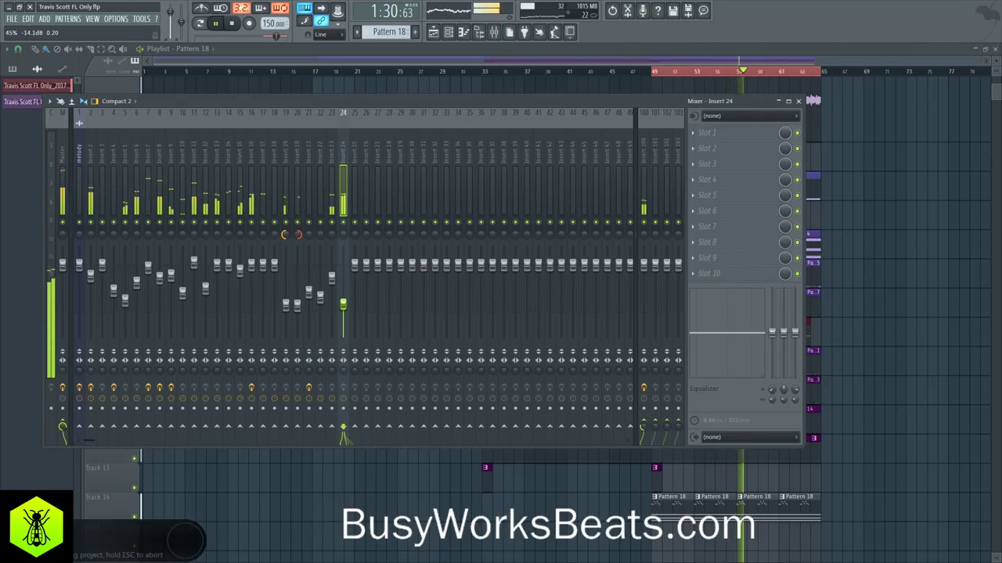
pyautogui.click(707, 134)
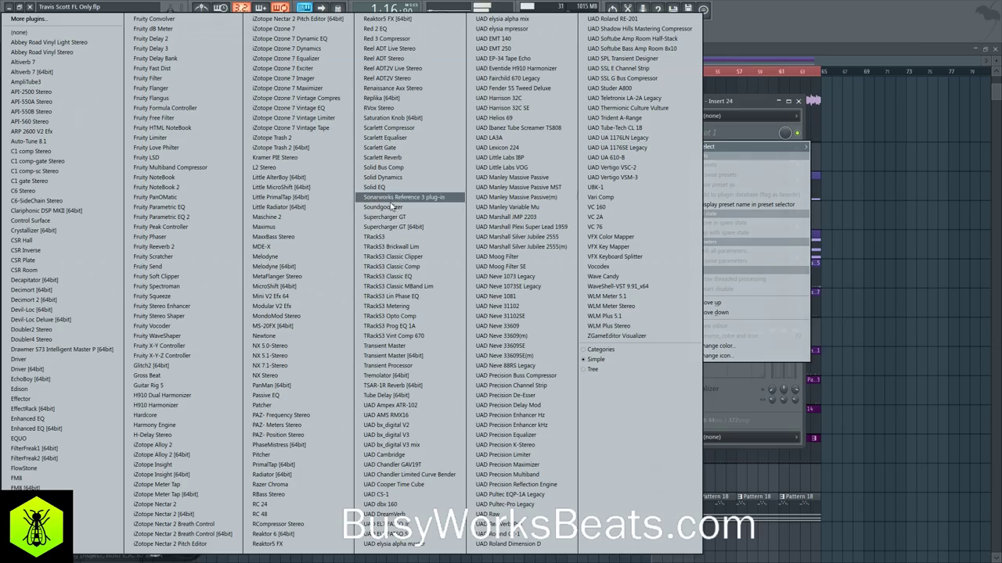
pyautogui.click(205, 217)
pyautogui.moveTo(209, 210); pyautogui.dragTo(209, 199)
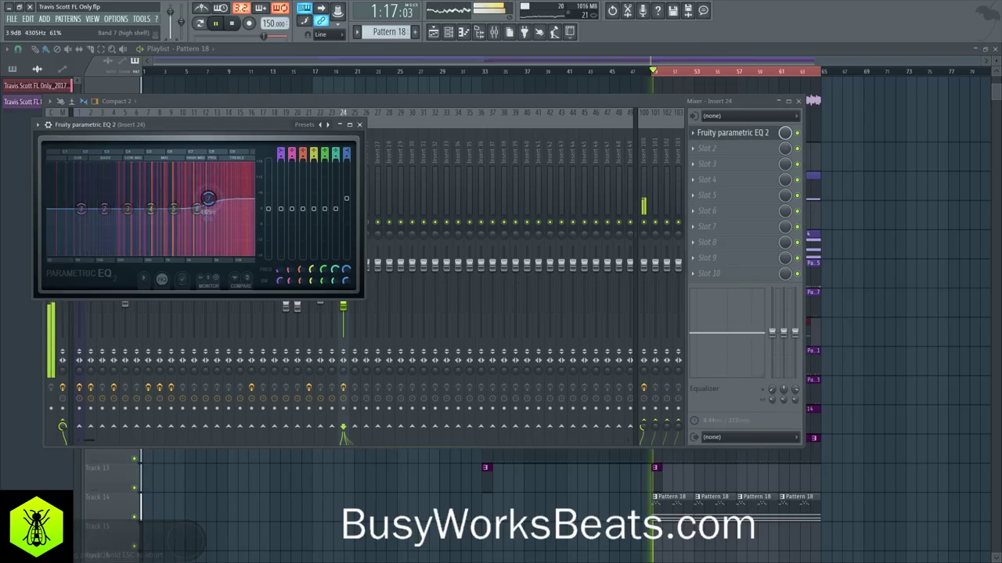
pyautogui.click(359, 126)
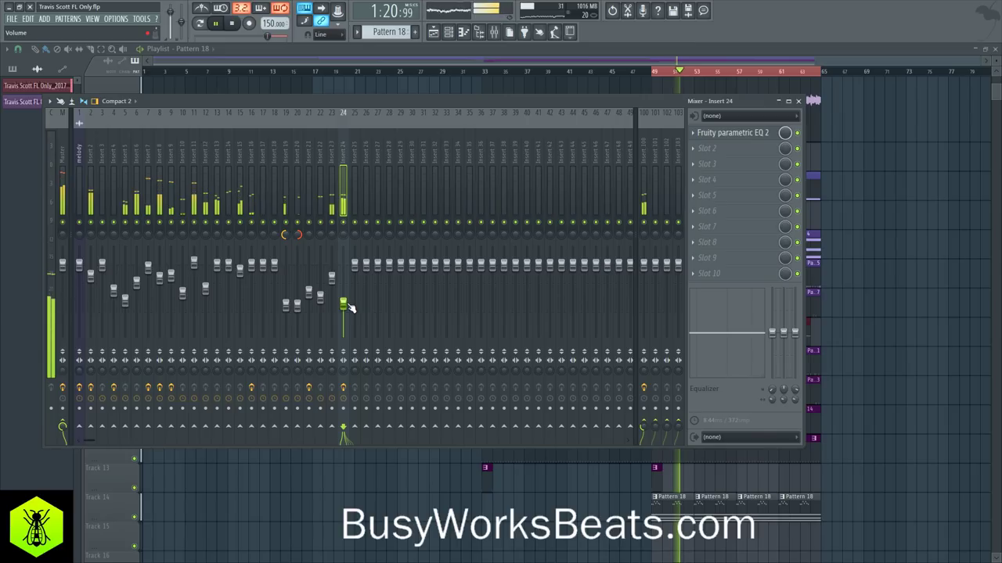
# Reopen Sawer #3 and set its glide time to 0% while replaying the section from bar 49.
pyautogui.press('space')
pyautogui.press('F9')
pyautogui.press('F6')
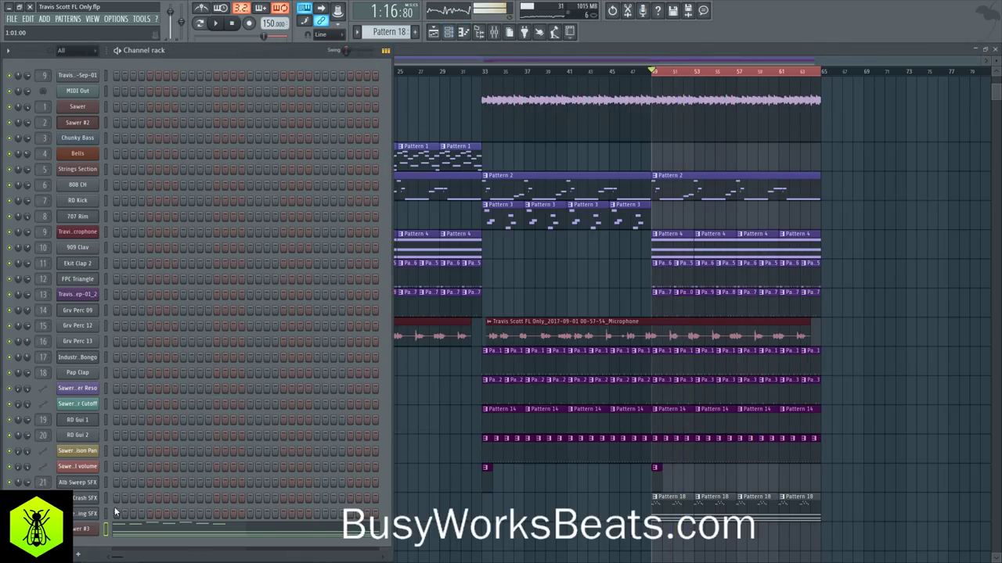
pyautogui.click(92, 531)
pyautogui.press('space')
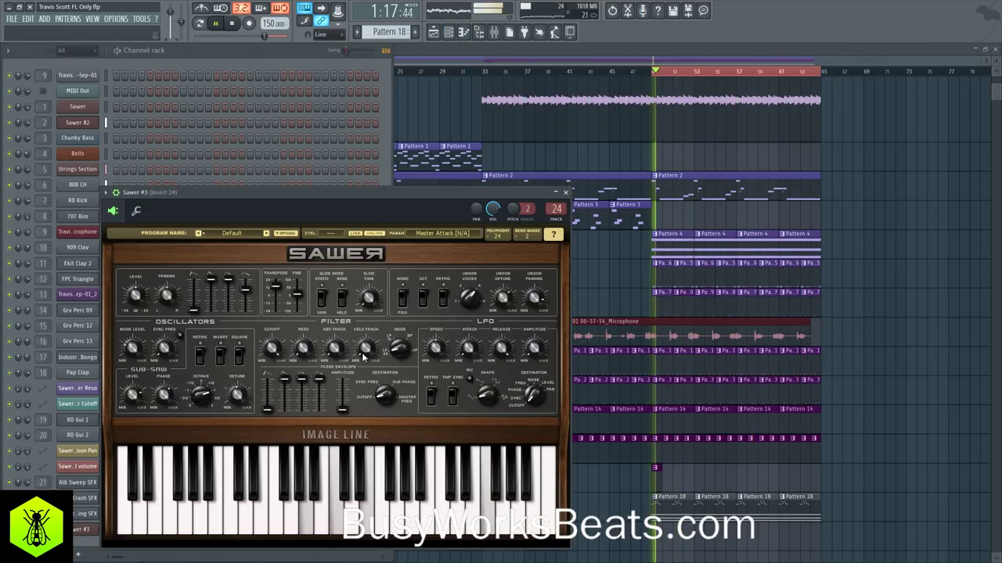
pyautogui.press('space')
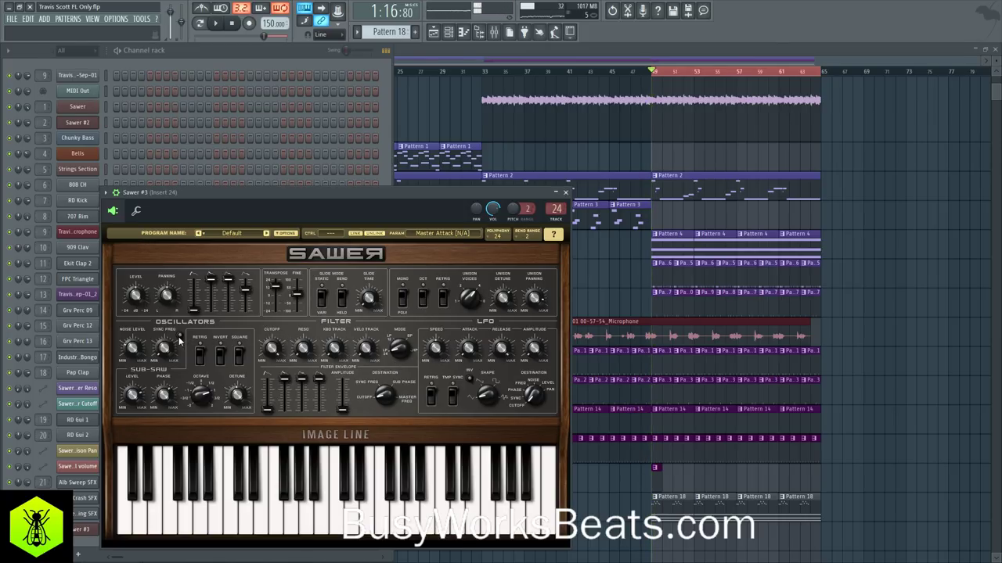
pyautogui.press('space')
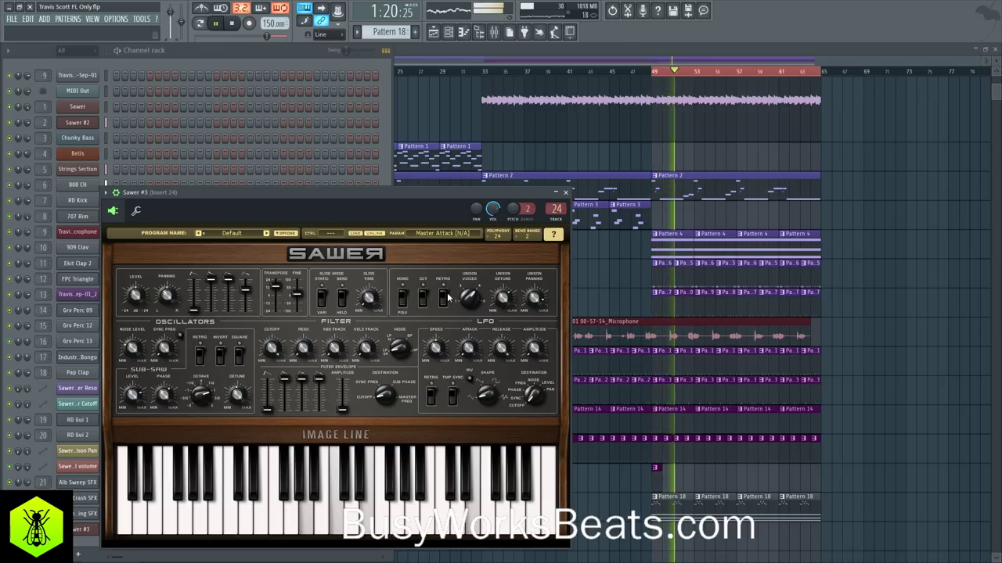
pyautogui.moveTo(368, 299)
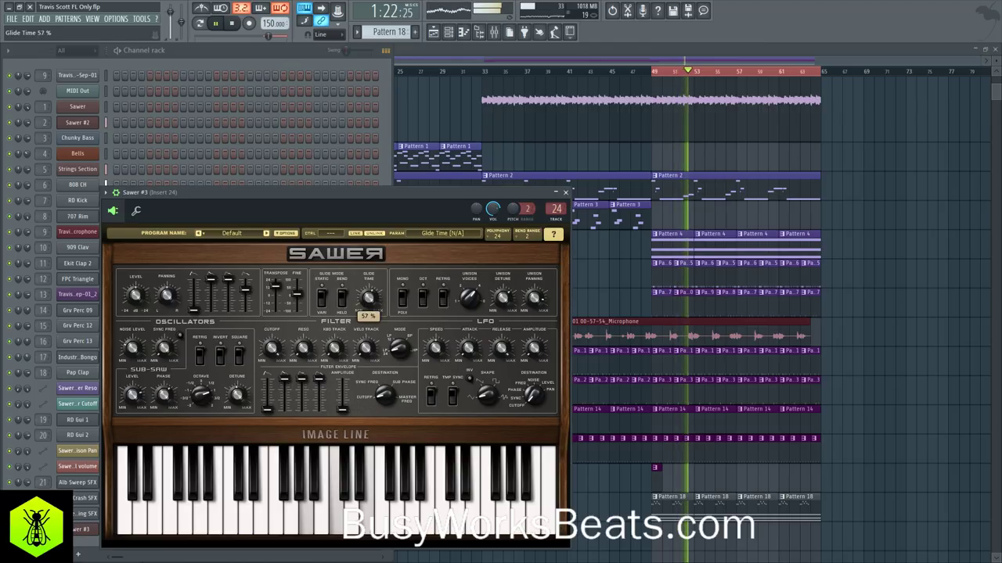
pyautogui.moveTo(368, 299); pyautogui.dragTo(367, 346)
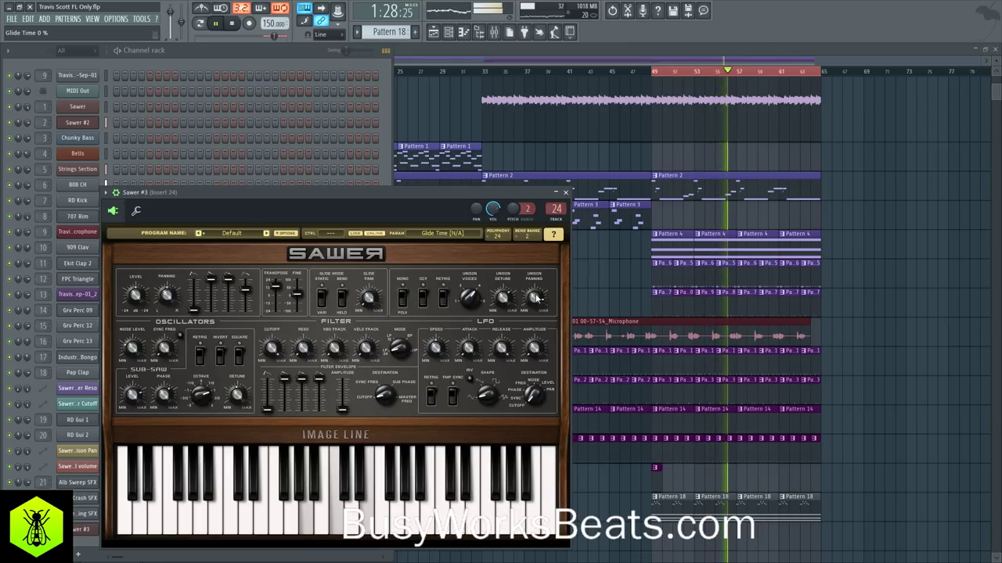
# Close the Sawer #3 plugin, lower the faders of mixer inserts 1 to 24 together, and replay the section from bar 49.
pyautogui.click(566, 192)
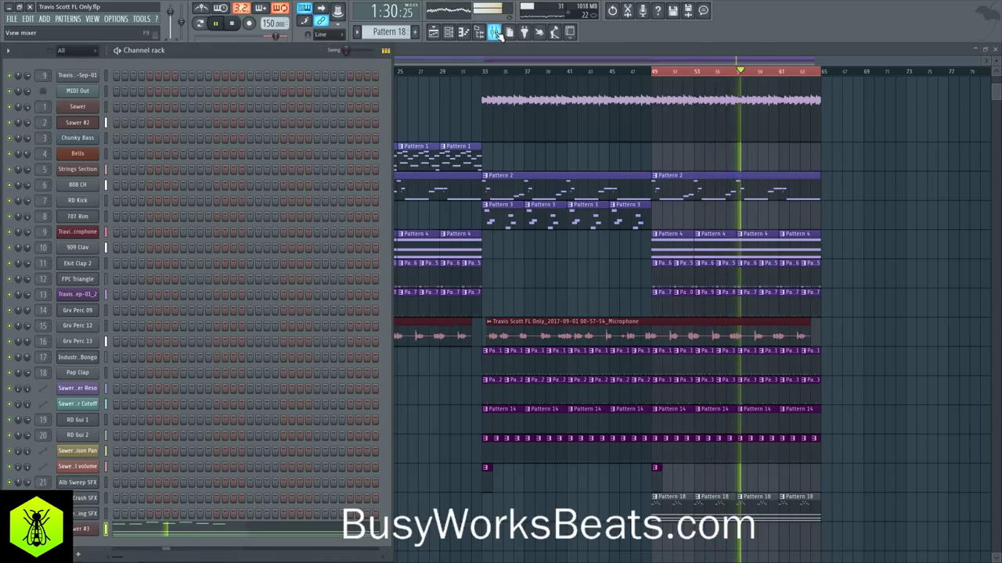
pyautogui.press('F9')
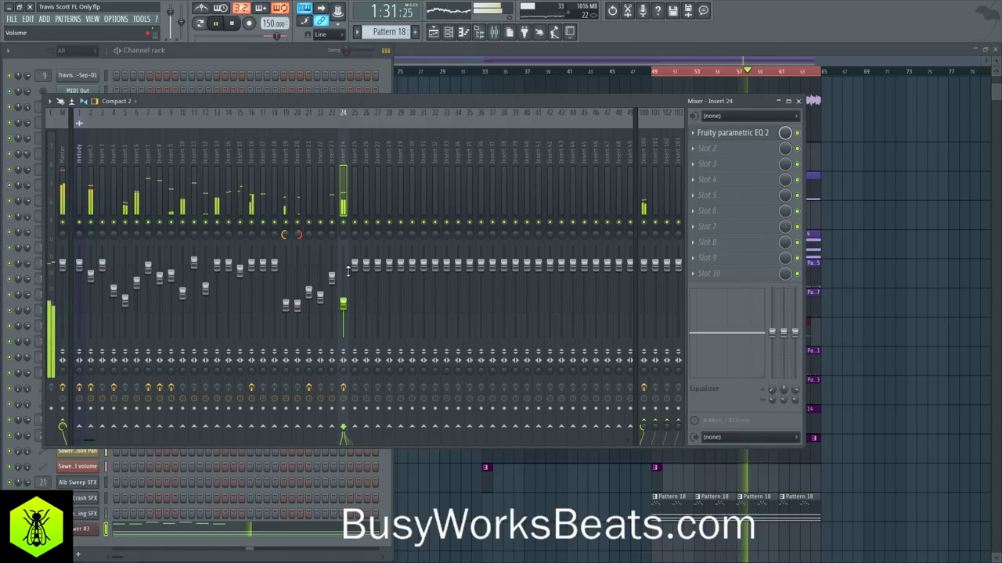
pyautogui.press('space')
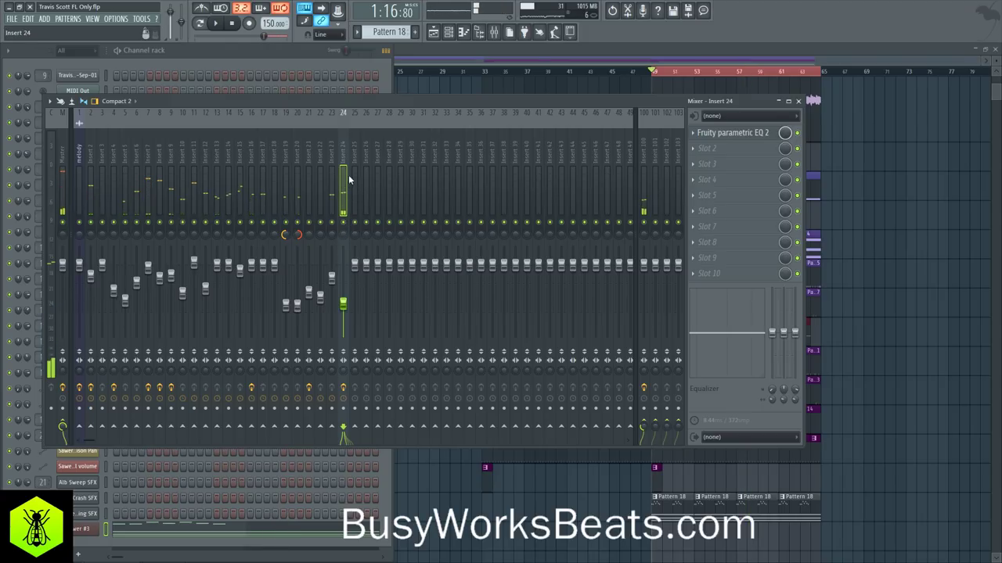
pyautogui.moveTo(343, 160); pyautogui.dragTo(37, 168)
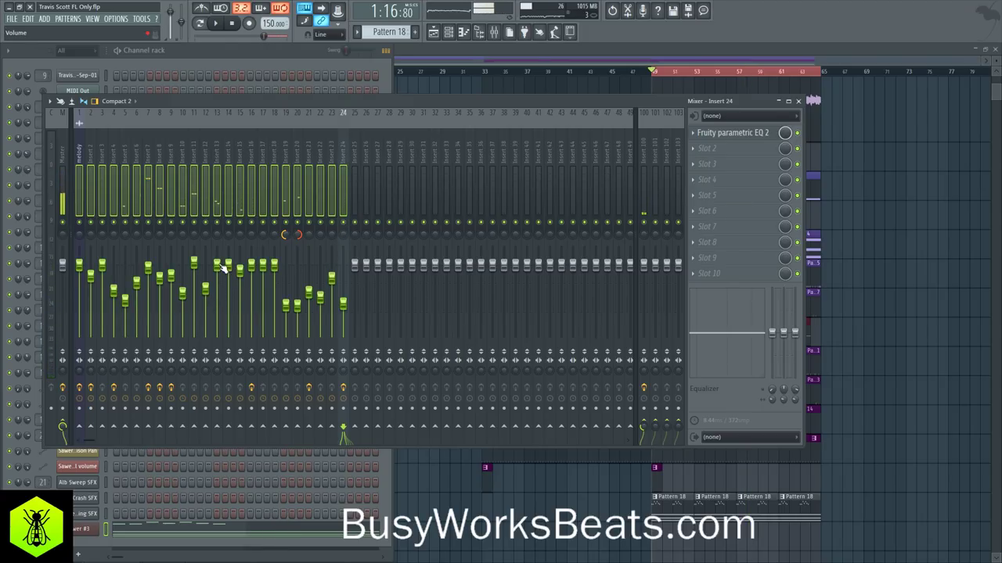
pyautogui.moveTo(222, 269); pyautogui.dragTo(224, 279)
pyautogui.press('space')
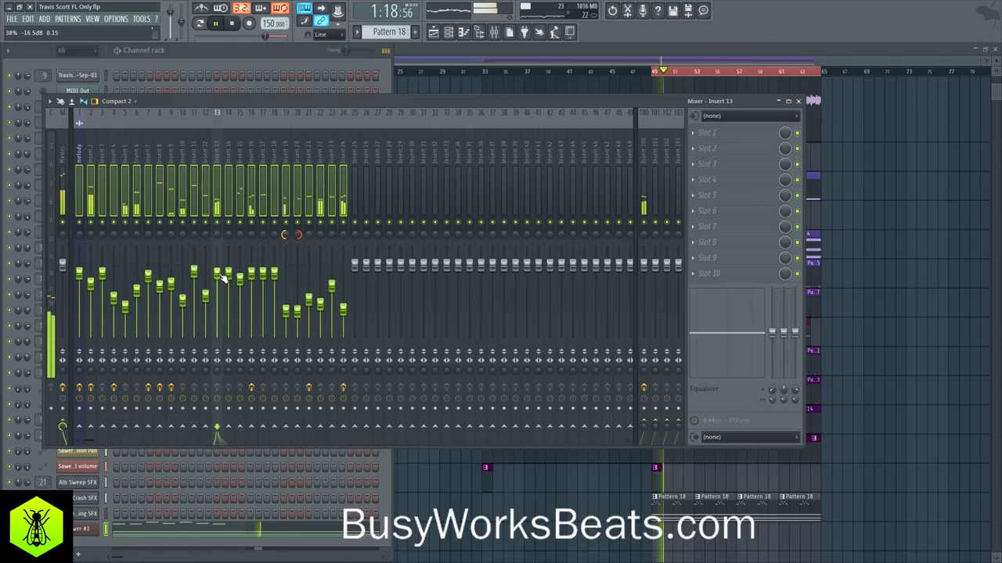
pyautogui.click(185, 155)
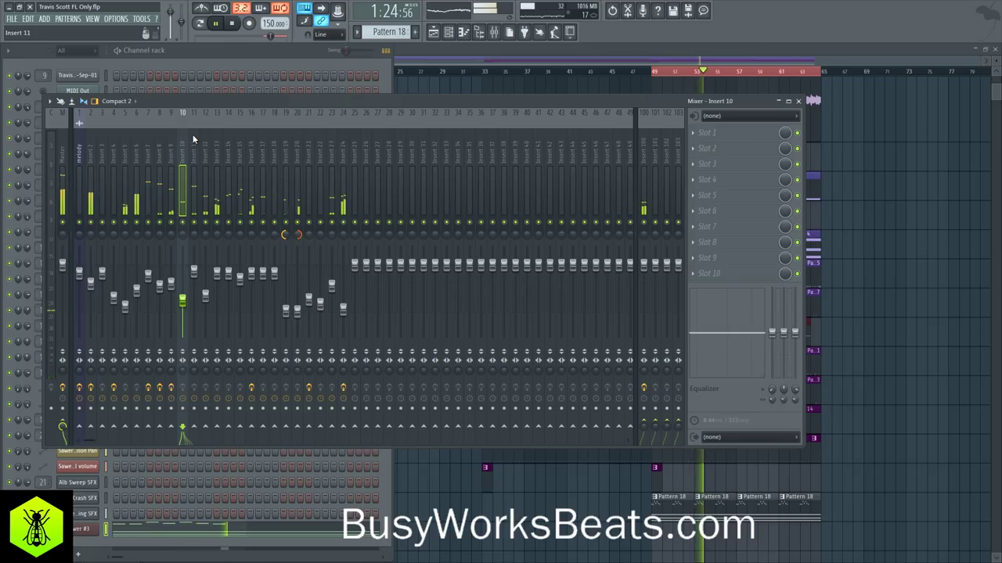
# Delete the repeated high-melody notes in bar 3 of Sawer #3's piano roll and return to the playlist.
pyautogui.click(202, 533)
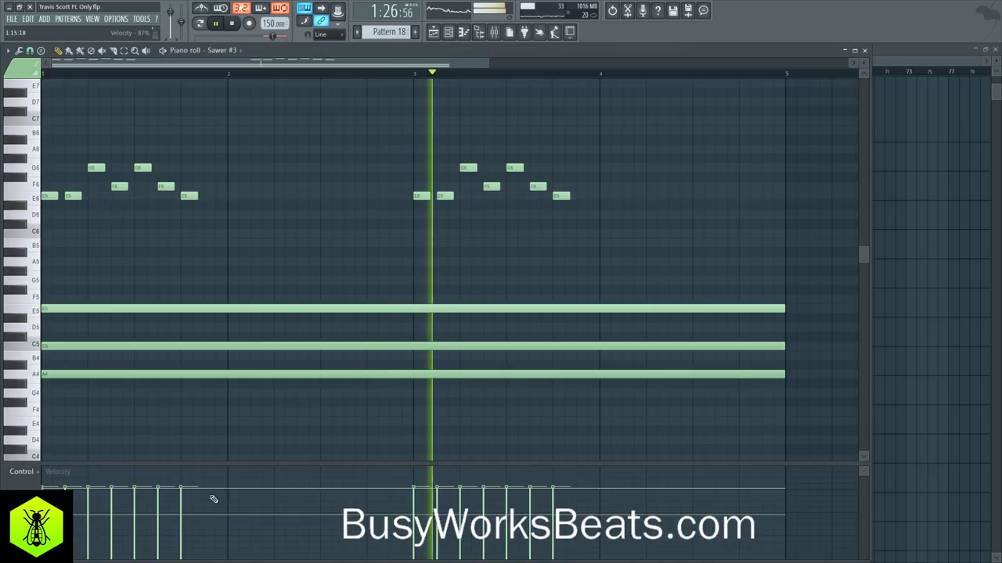
pyautogui.rightClick(421, 195)
pyautogui.rightClick(561, 195)
pyautogui.rightClick(537, 186)
pyautogui.rightClick(492, 186)
pyautogui.rightClick(468, 168)
pyautogui.rightClick(514, 167)
pyautogui.click(864, 51)
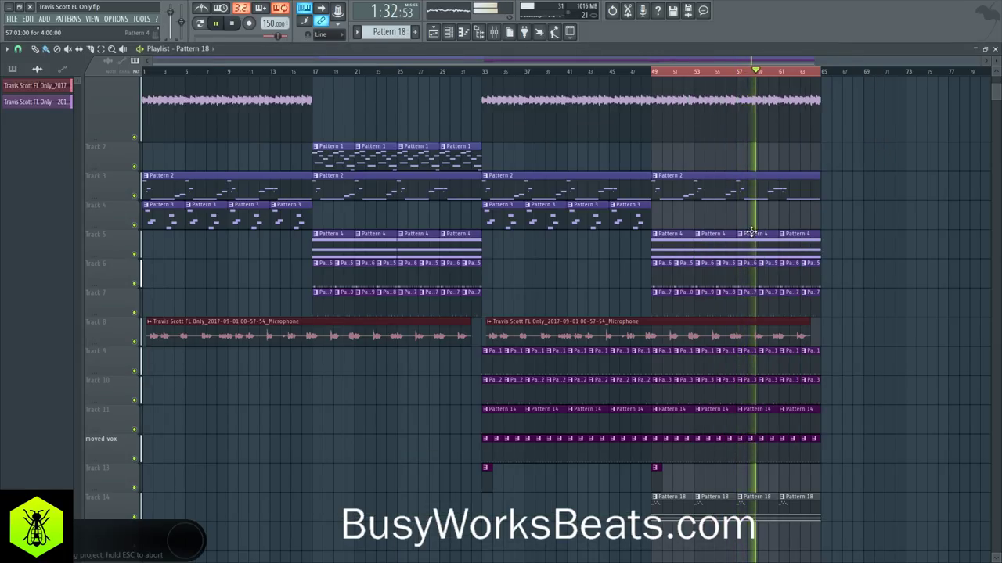
# Review the arrangement during playback, enlarge the Sawer #2 automation tracks to view their curves, and shrink them again.
pyautogui.scroll(1, 677, 137)
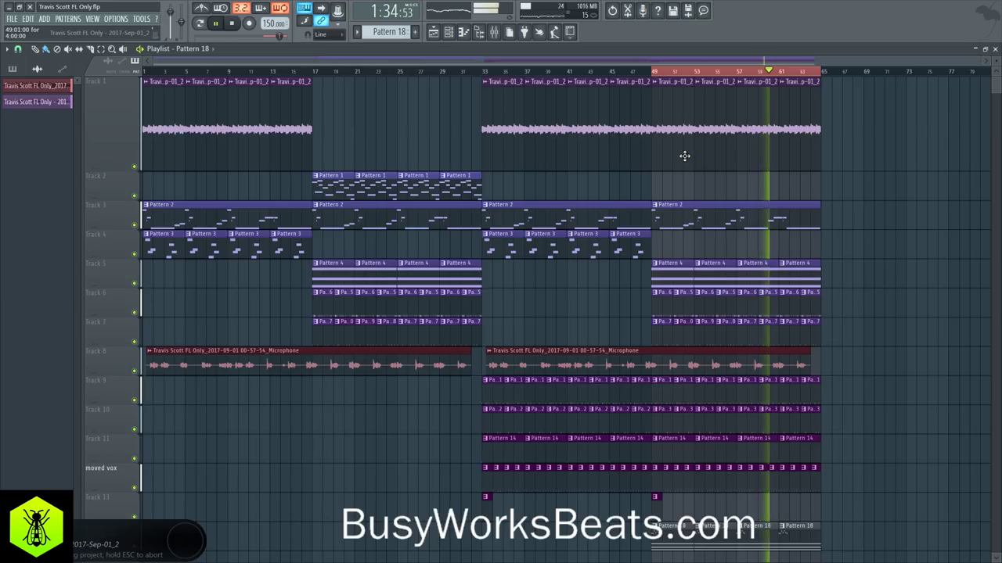
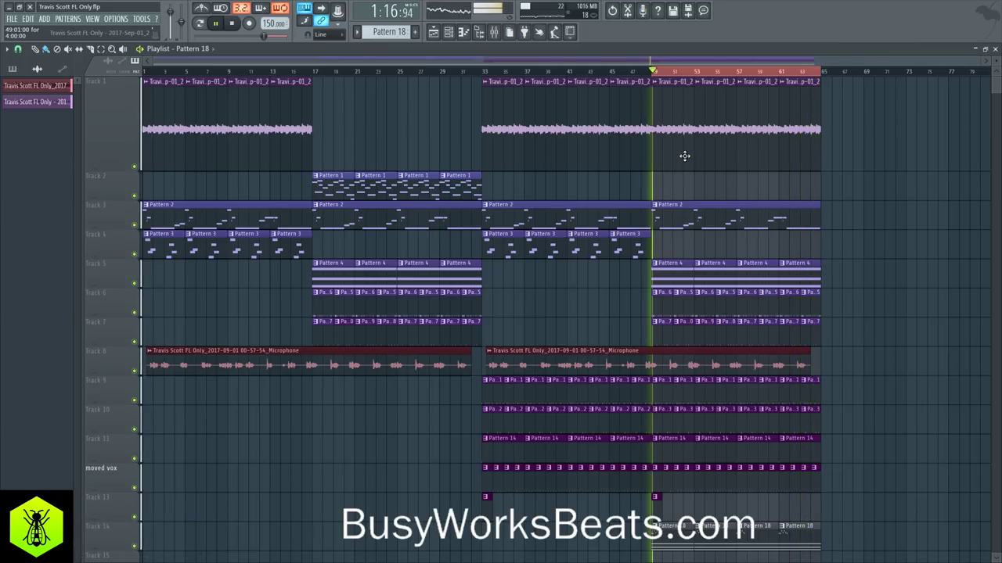
pyautogui.scroll(-4, 631, 201)
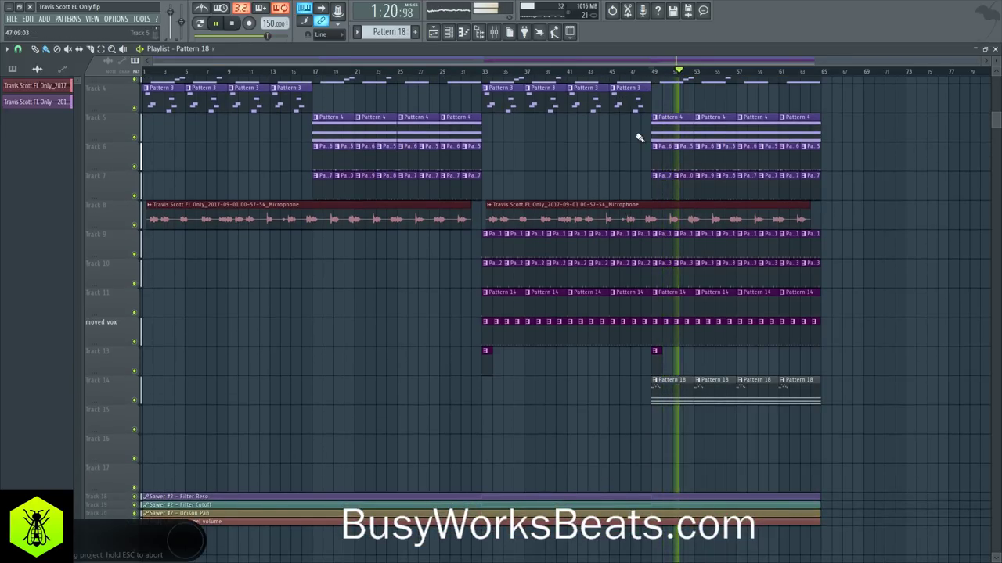
pyautogui.scroll(4, 638, 138)
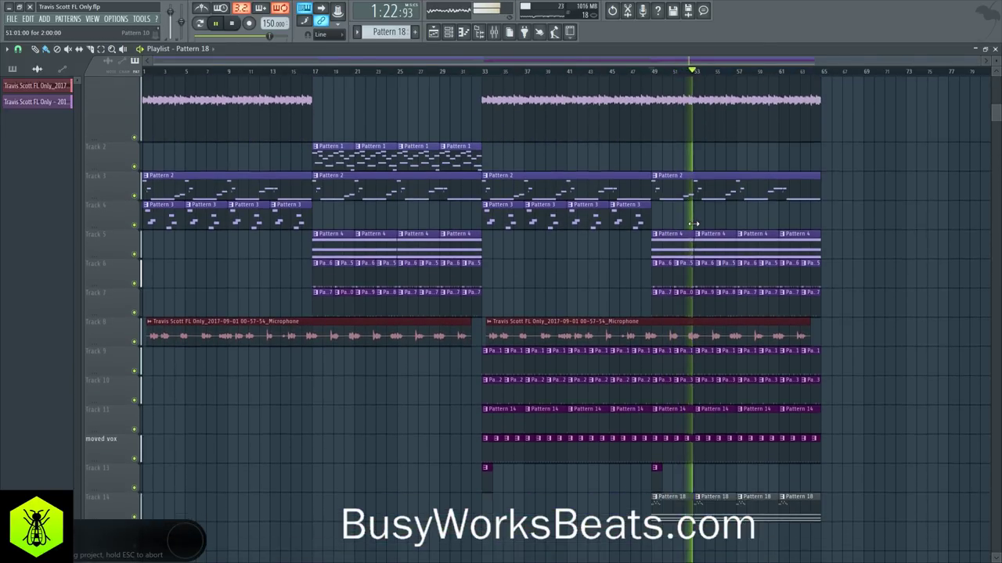
pyautogui.scroll(-5, 358, 412)
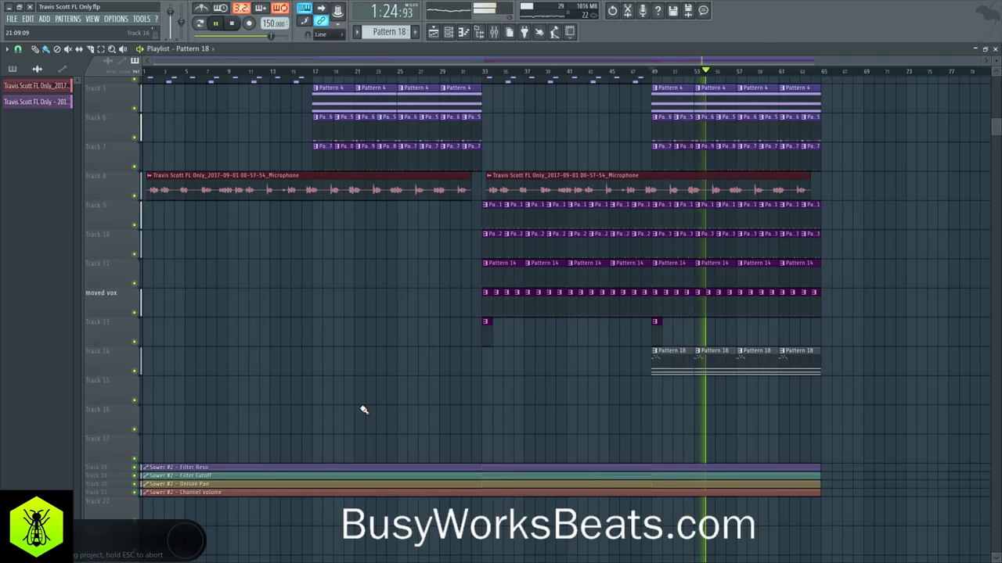
pyautogui.scroll(-1, 362, 409)
pyautogui.press('space')
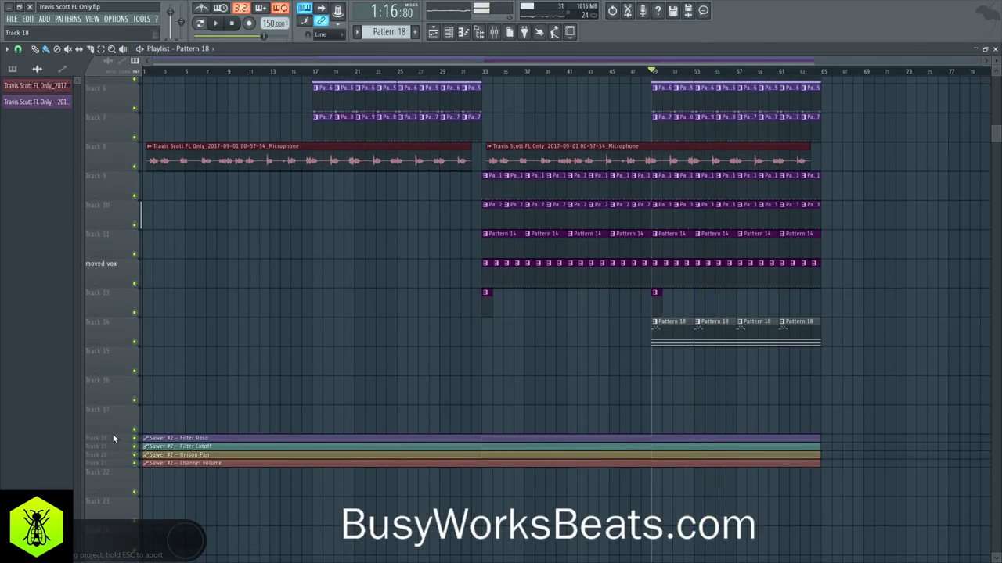
pyautogui.moveTo(110, 442); pyautogui.dragTo(120, 482)
pyautogui.scroll(-4, 292, 355)
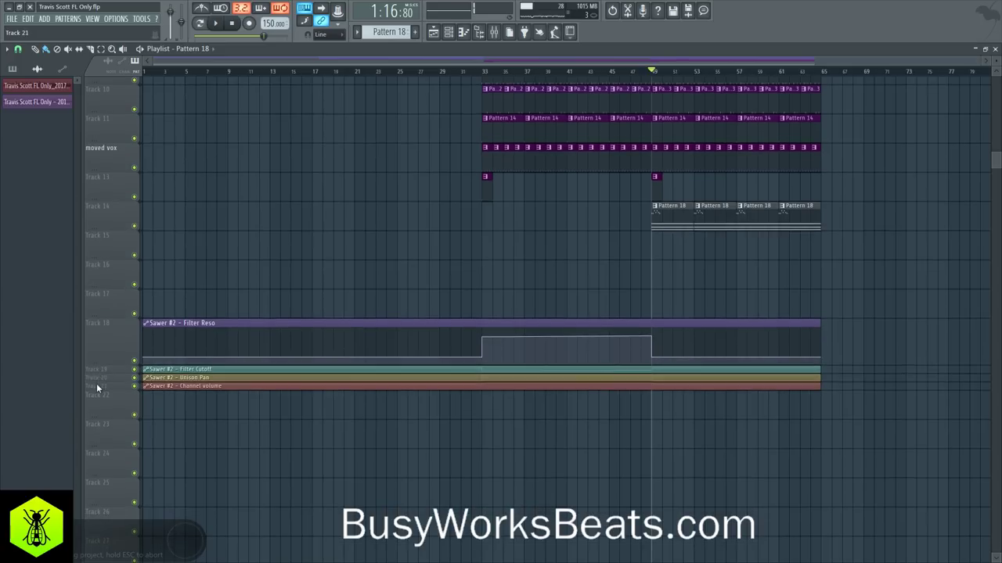
pyautogui.moveTo(96, 382); pyautogui.dragTo(117, 439)
pyautogui.press('space')
pyautogui.press('space')
pyautogui.moveTo(110, 443); pyautogui.dragTo(101, 328)
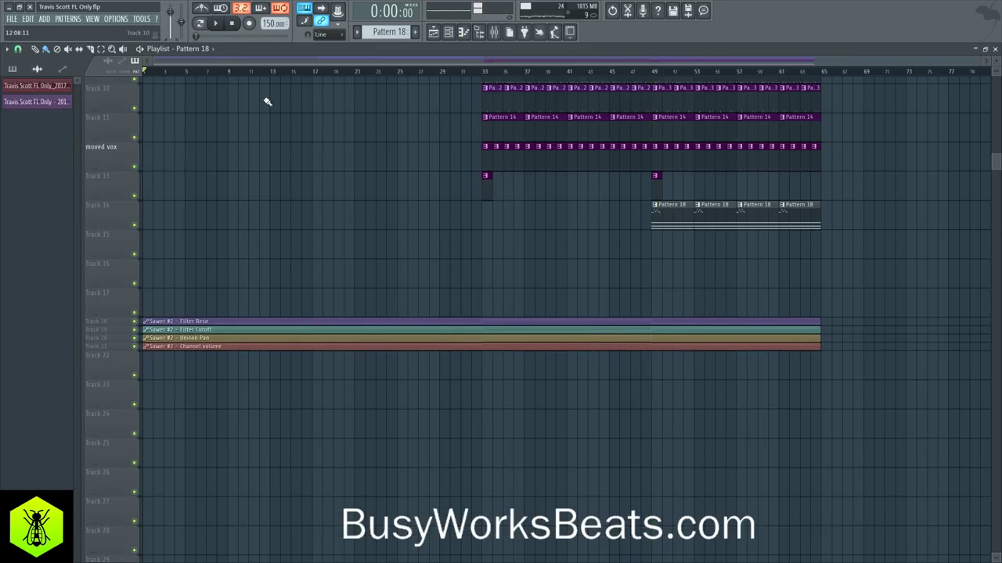
# Raise the volume of mixer insert 9, the vocal channel, while playing the song from the start, and close the mixer.
pyautogui.press('space')
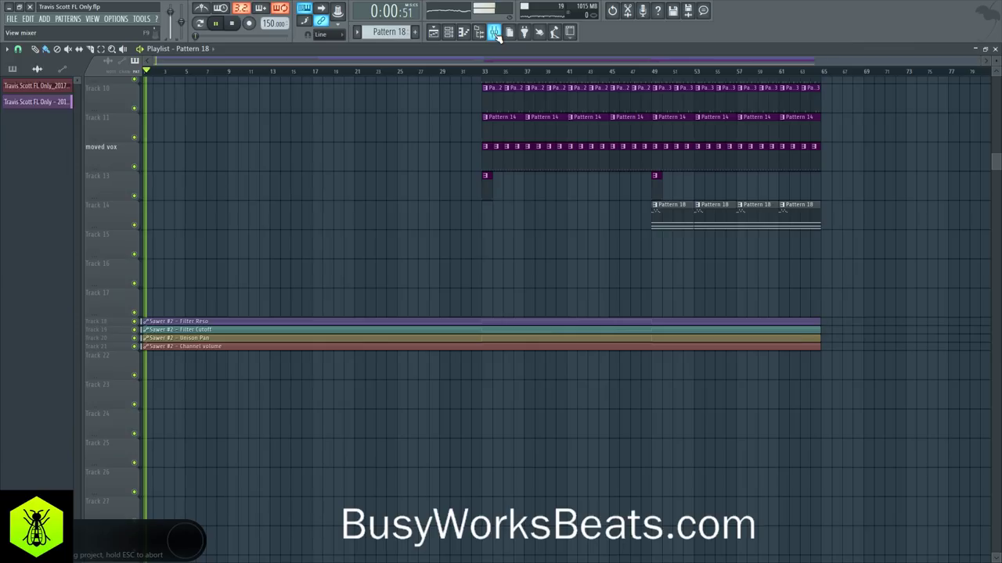
pyautogui.click(494, 32)
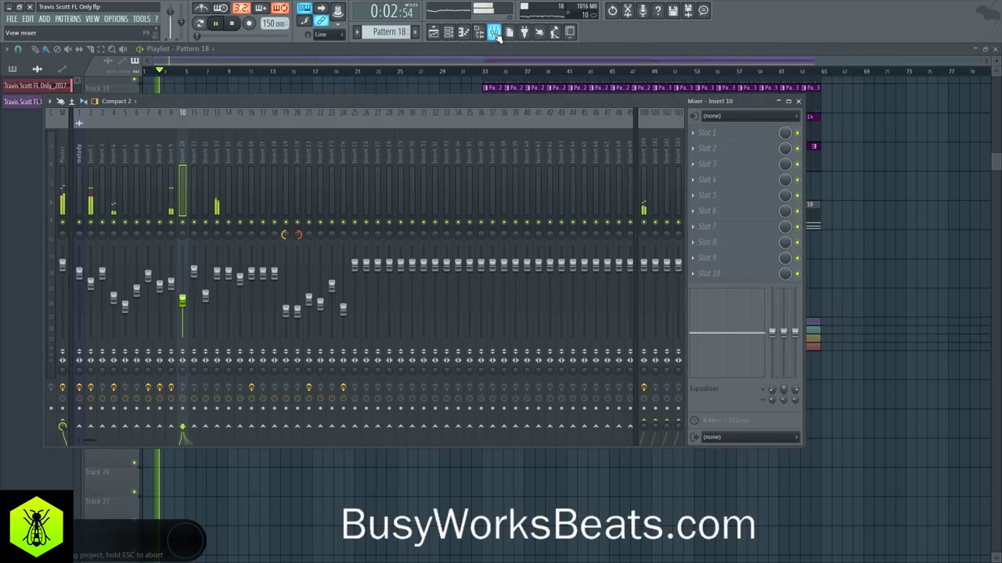
pyautogui.click(170, 205)
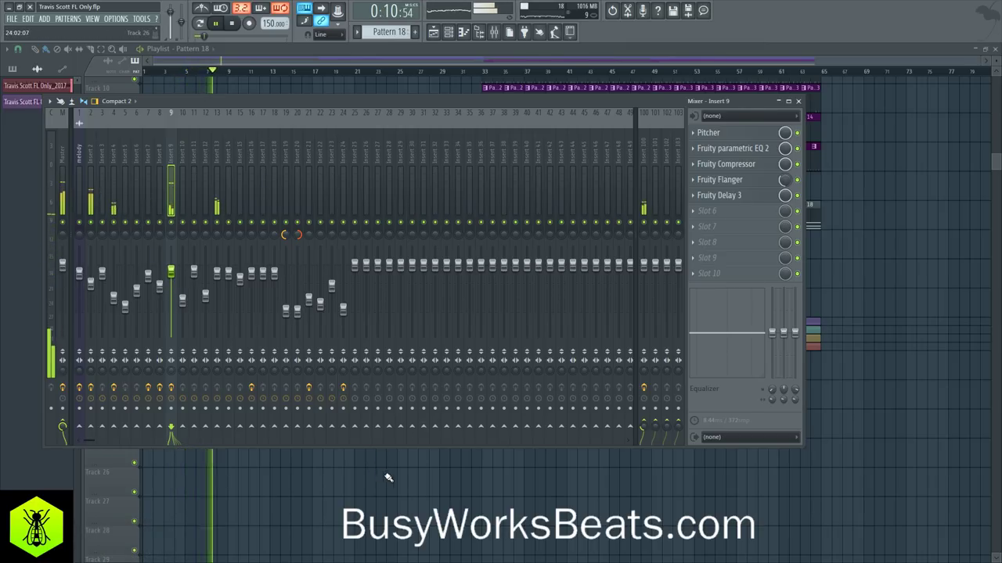
pyautogui.press('F9')
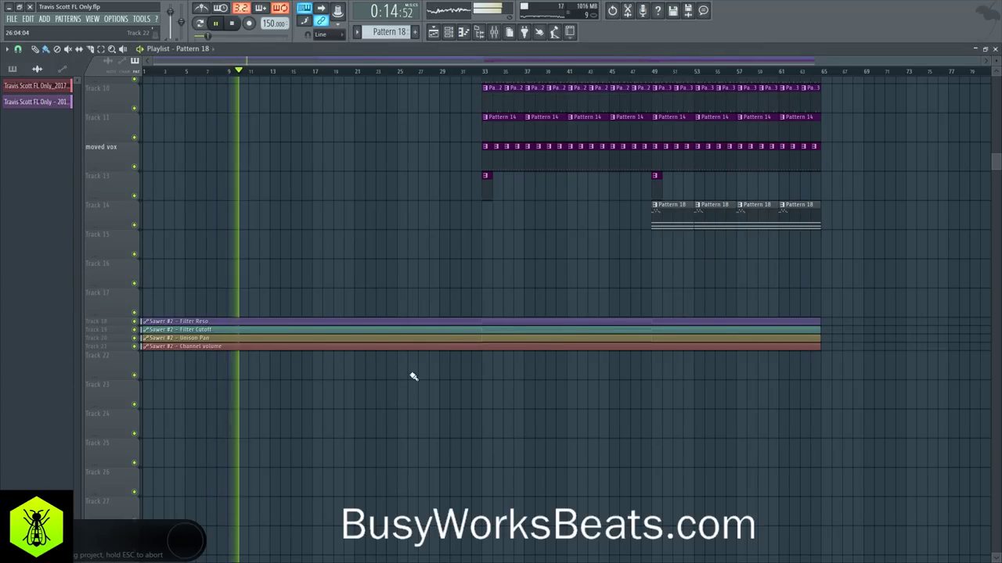
# Move the four Sawer #2 automation clips together up to playlist tracks 15 to 18.
pyautogui.scroll(10, 917, 243)
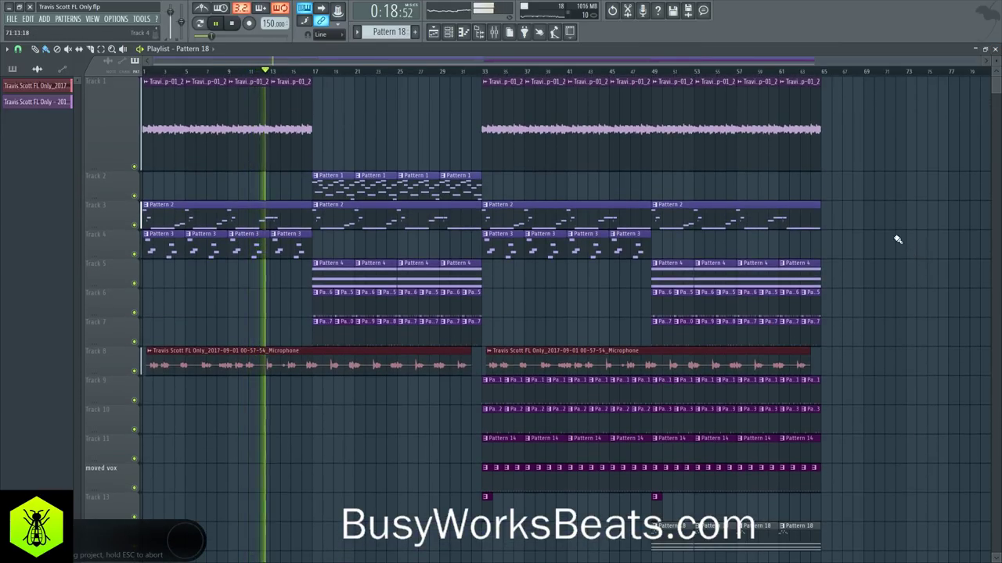
pyautogui.scroll(-5, 892, 241)
pyautogui.moveTo(205, 466); pyautogui.dragTo(211, 526)
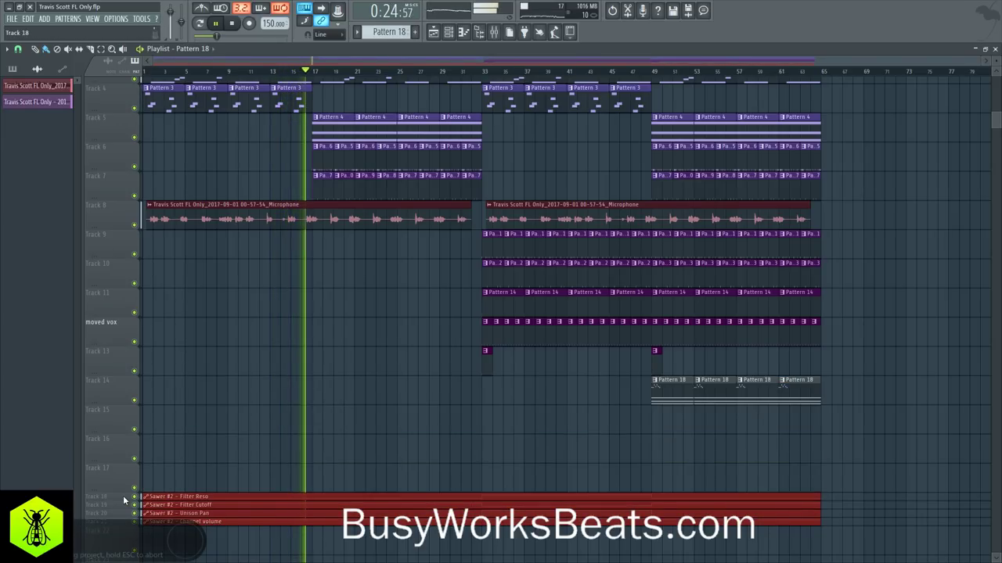
pyautogui.moveTo(206, 495); pyautogui.dragTo(201, 418)
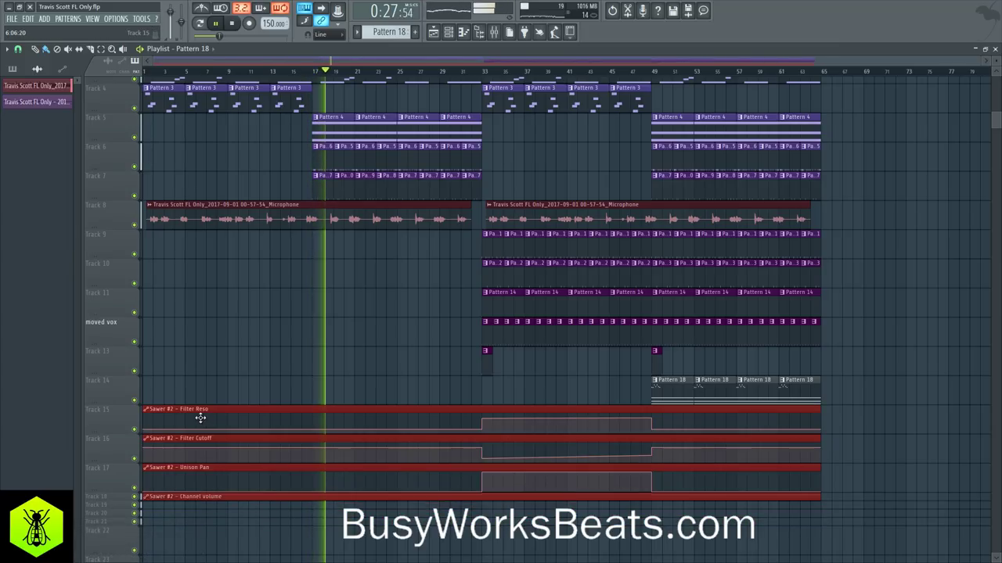
# Set playlist tracks 15 to 18 to 33% size, deselect the automation clips, and collapse these tracks to thin rows.
pyautogui.rightClick(125, 417)
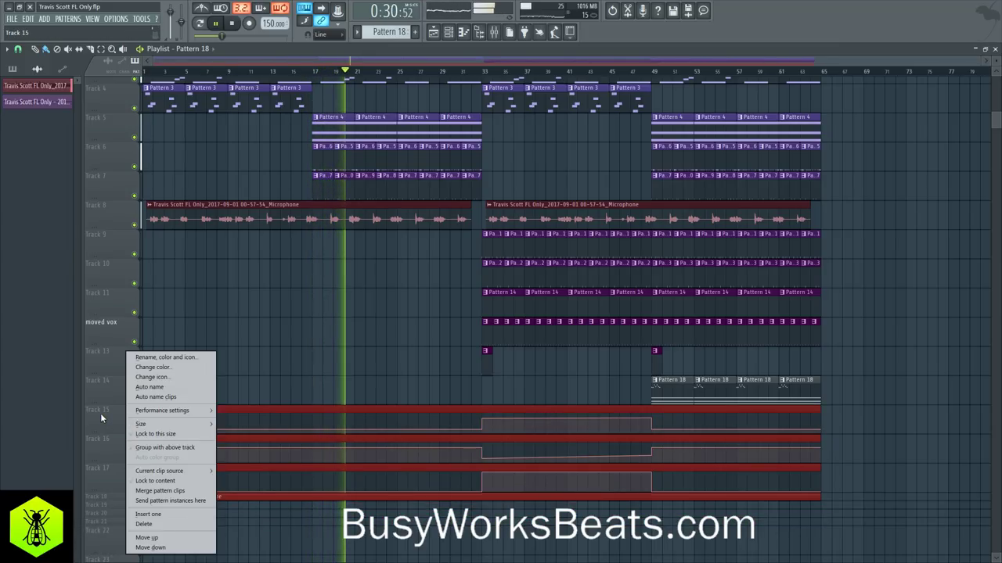
pyautogui.moveTo(141, 424)
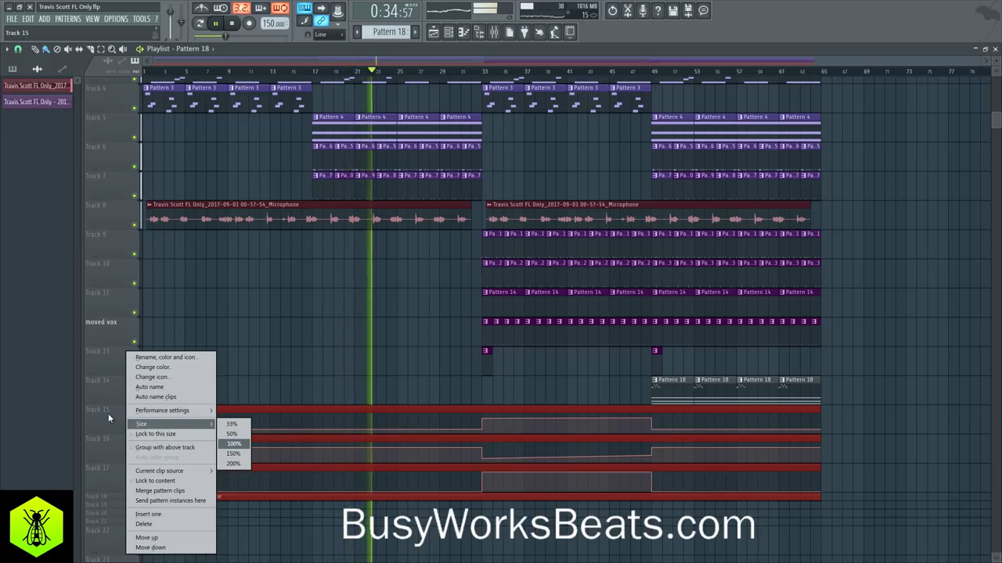
pyautogui.click(228, 422)
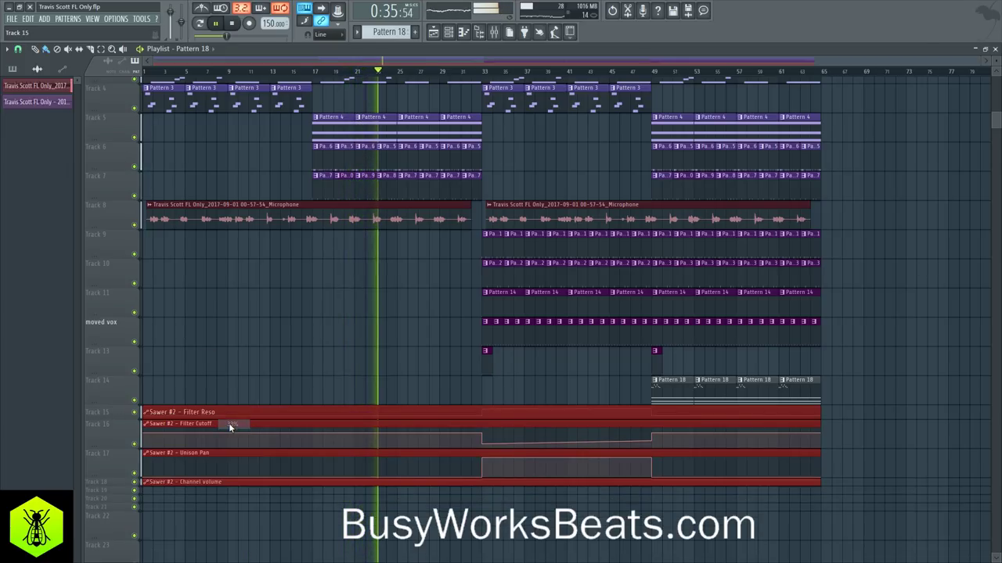
pyautogui.rightClick(122, 427)
pyautogui.moveTo(133, 424)
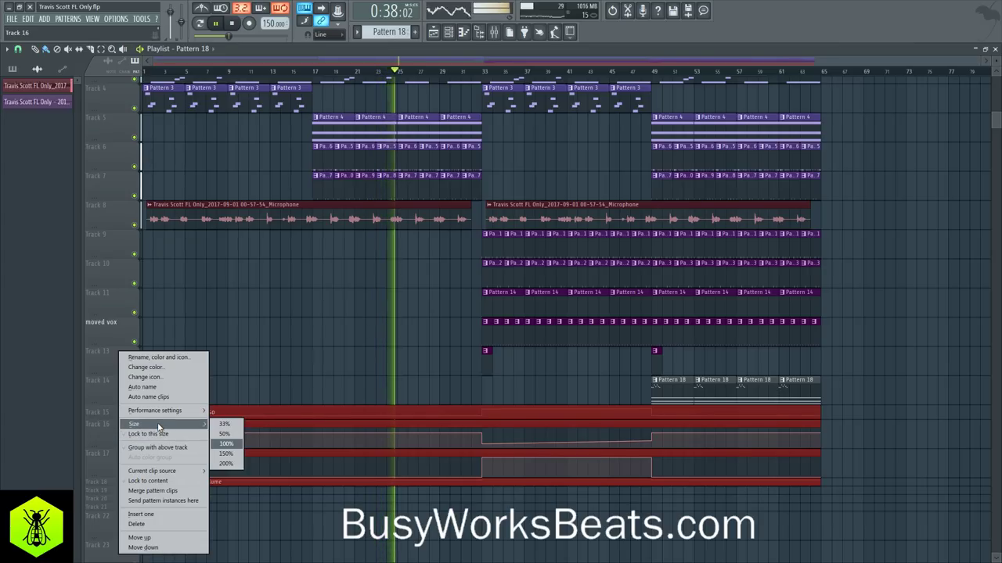
pyautogui.click(223, 423)
pyautogui.rightClick(118, 441)
pyautogui.moveTo(133, 425)
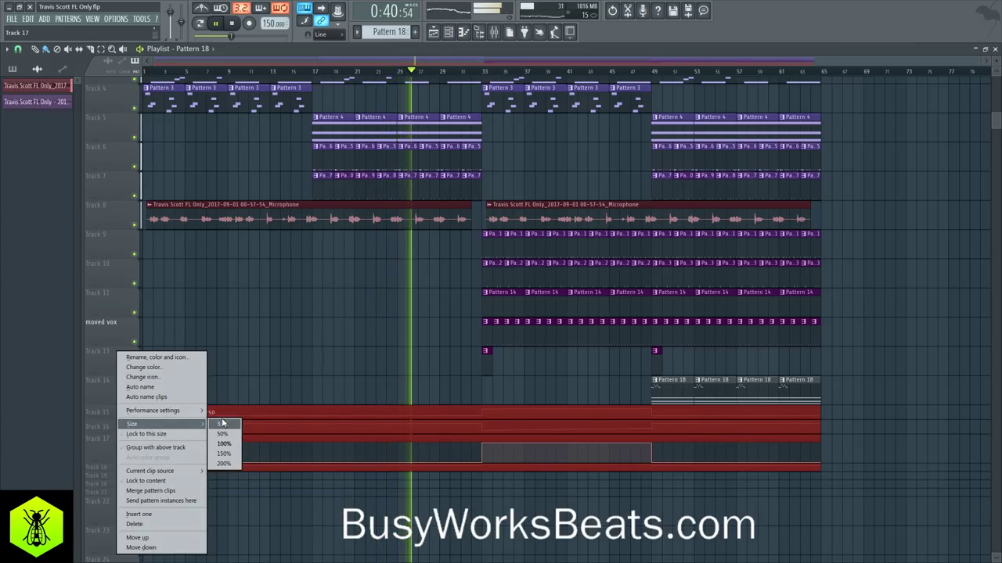
pyautogui.click(227, 424)
pyautogui.rightClick(124, 453)
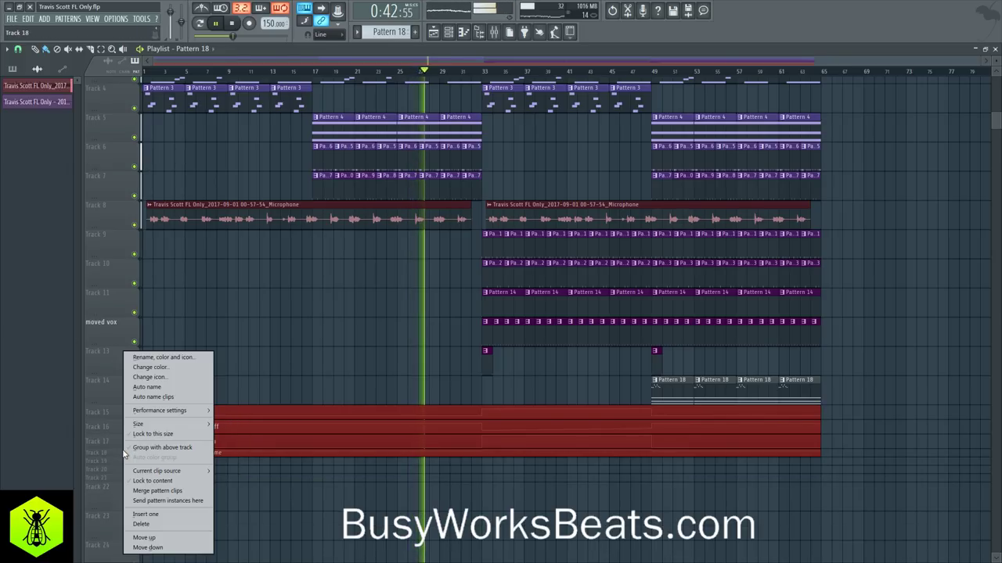
pyautogui.moveTo(160, 427)
pyautogui.click(227, 424)
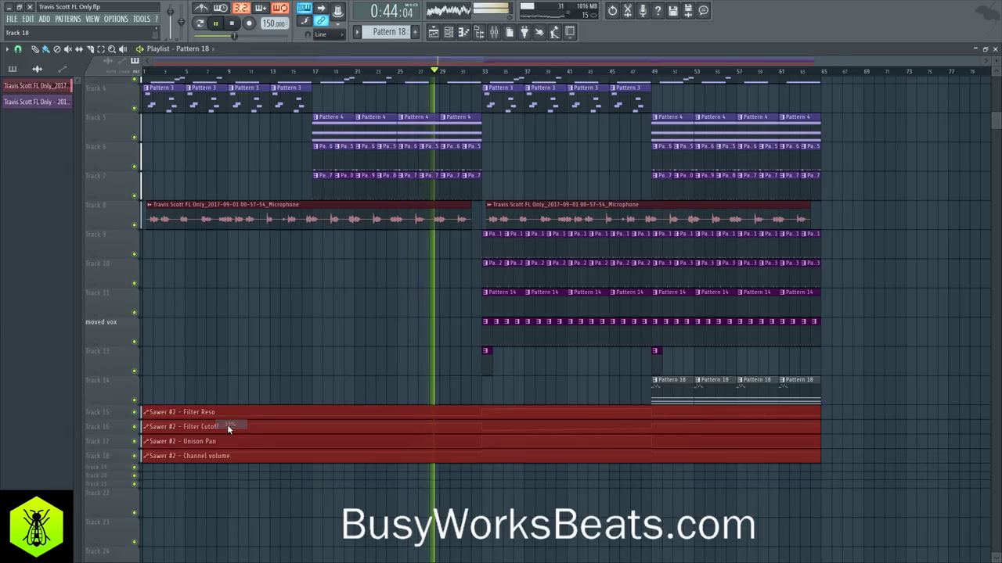
pyautogui.click(318, 502)
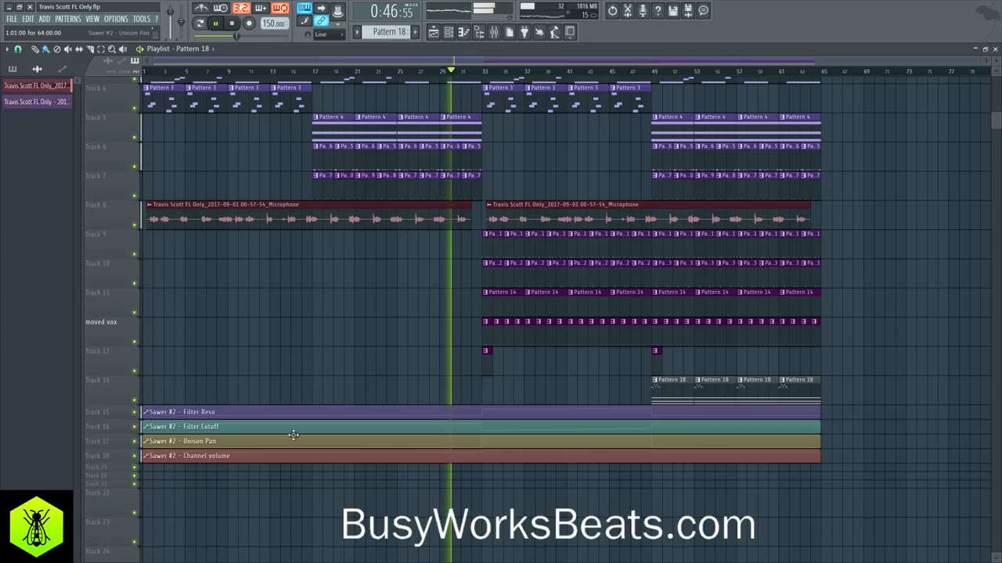
pyautogui.moveTo(110, 461); pyautogui.dragTo(104, 408)
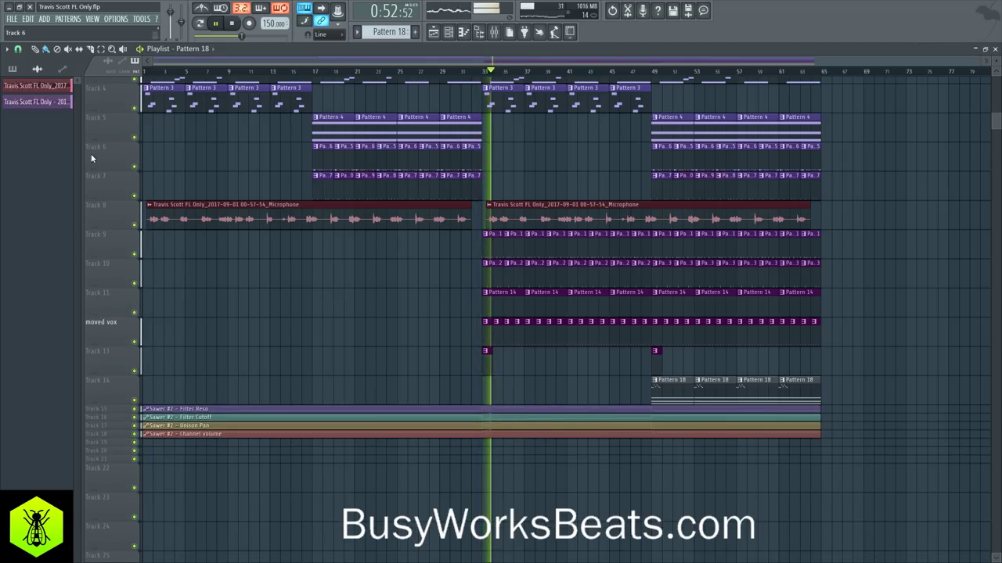
# Recolour the four Sawer #2 automation clips together with a gradient from dark red to blue-violet.
pyautogui.click(64, 69)
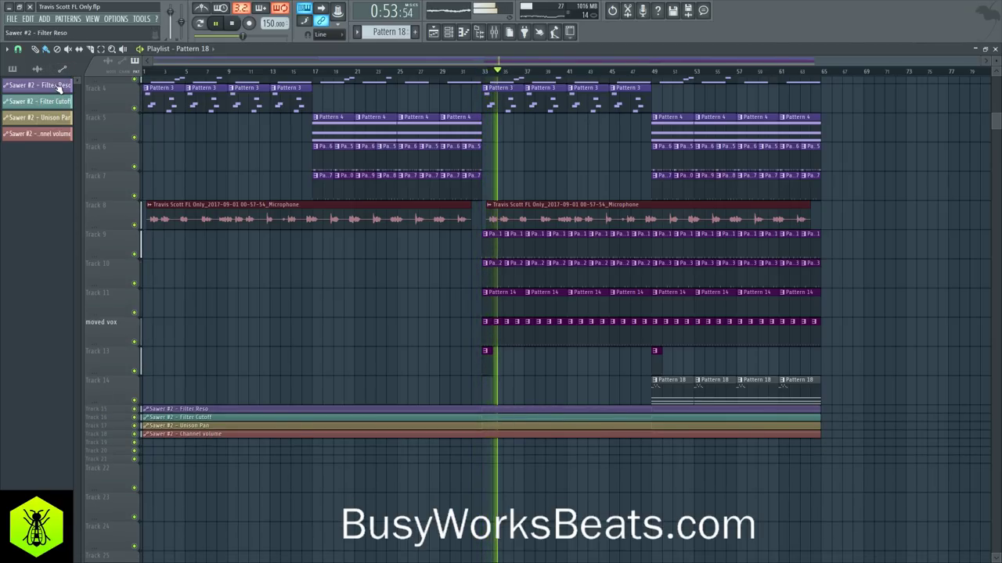
pyautogui.rightClick(46, 134)
pyautogui.click(71, 162)
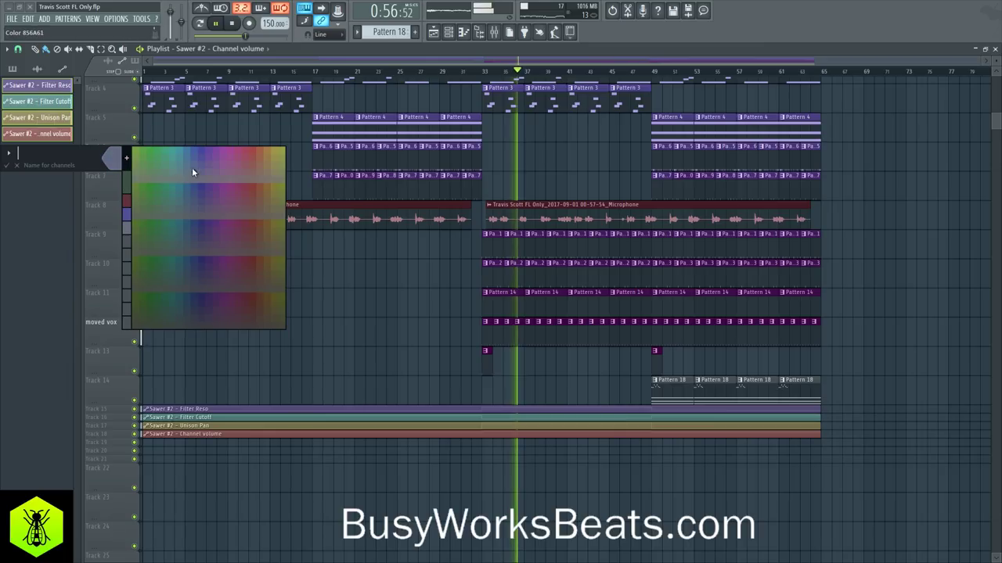
pyautogui.click(129, 204)
pyautogui.click(128, 161)
pyautogui.click(147, 223)
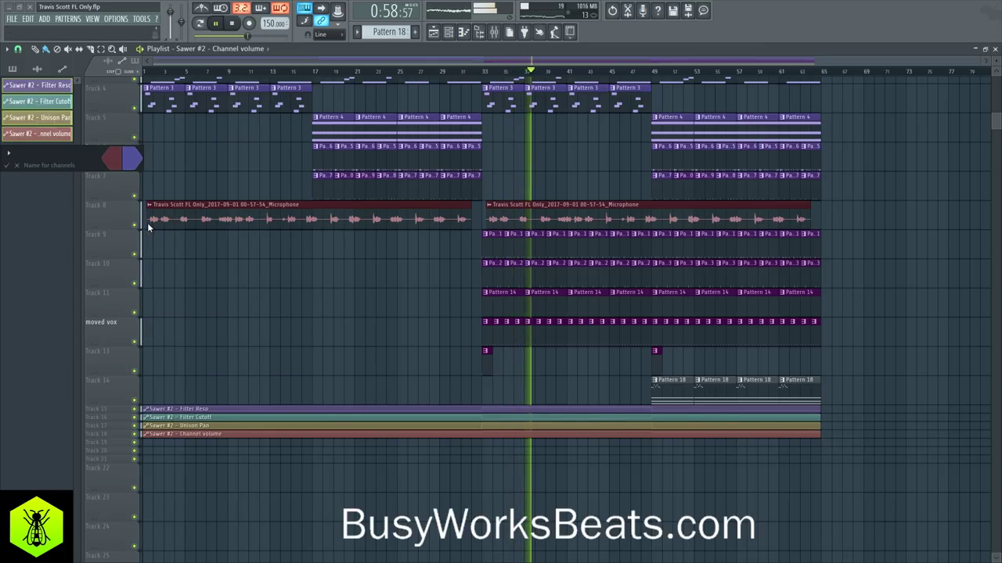
pyautogui.press('Return')
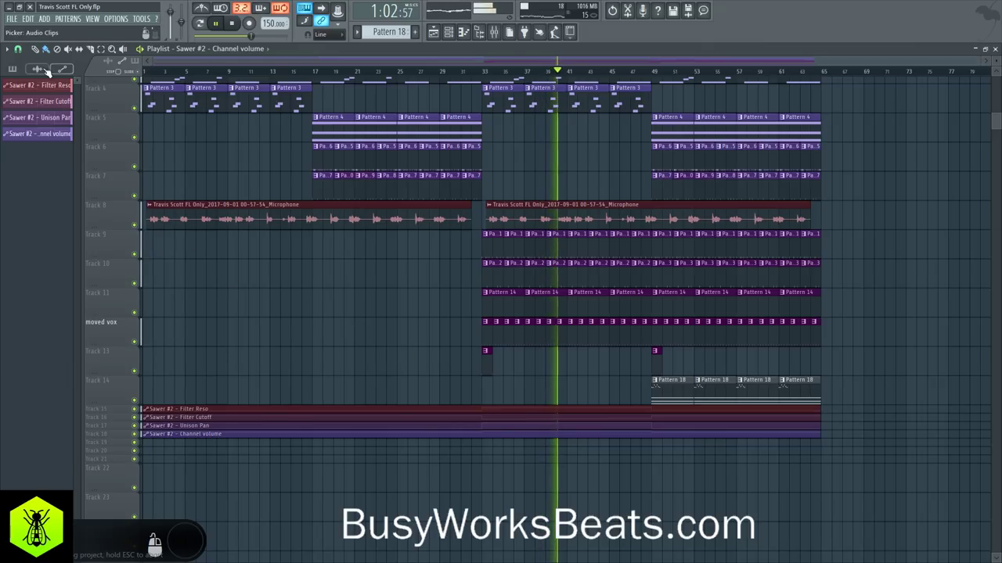
# Change Pattern 18's colour to dark red in the pattern list.
pyautogui.click(18, 69)
pyautogui.rightClick(35, 353)
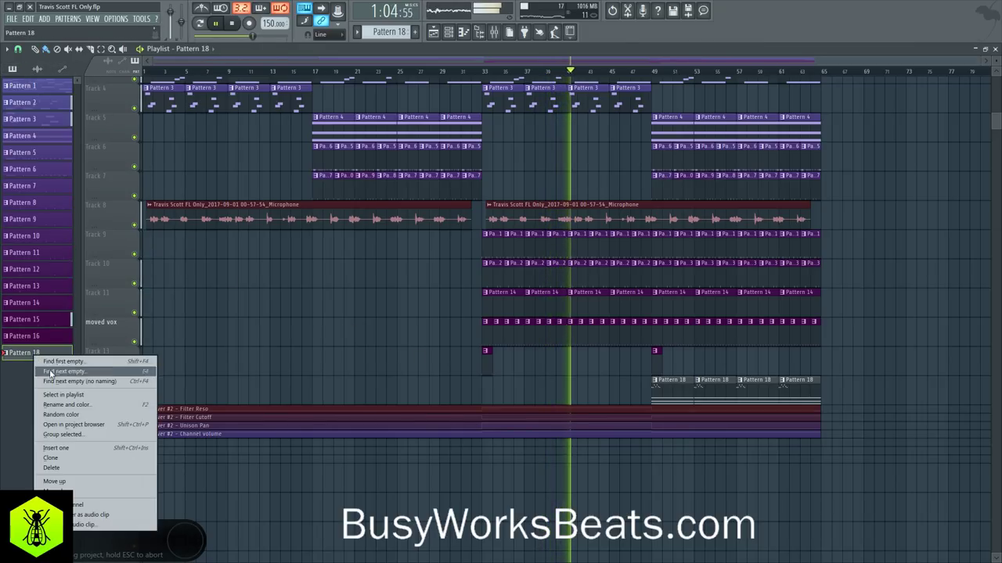
pyautogui.click(68, 405)
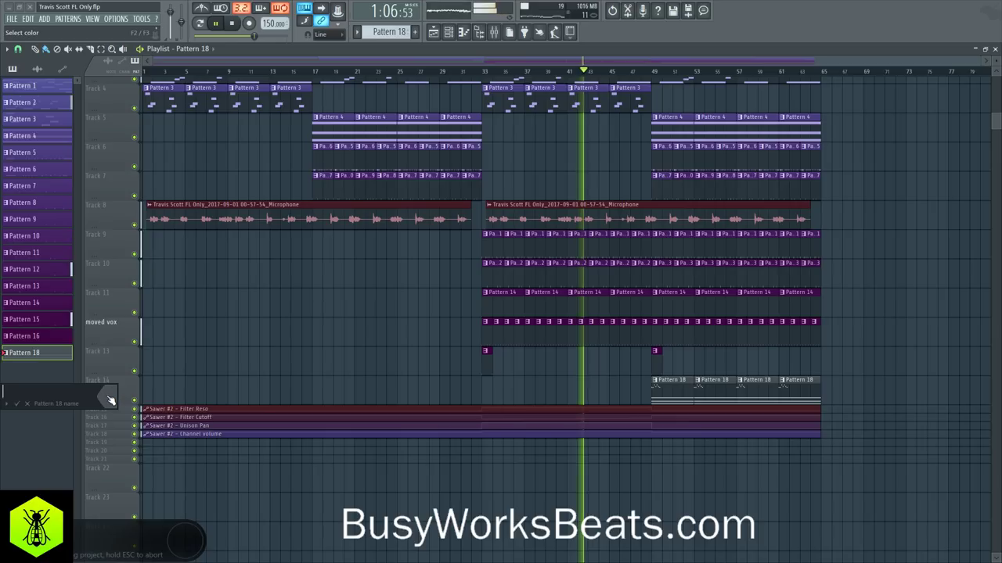
pyautogui.click(123, 427)
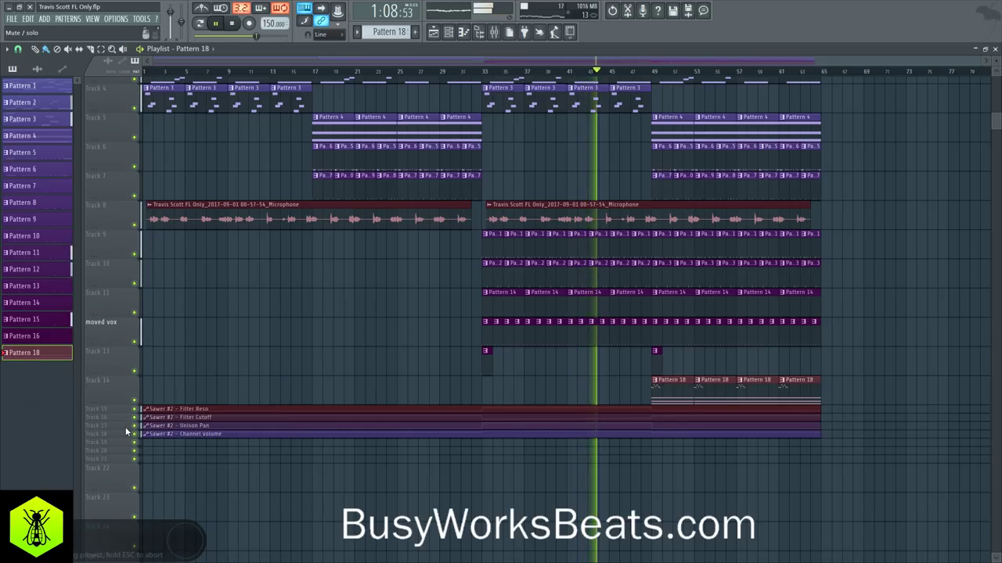
# Review the playlist arrangement during playback and inspect mixer insert 24 and its effect chain.
pyautogui.scroll(3, 341, 342)
pyautogui.scroll(2, 340, 342)
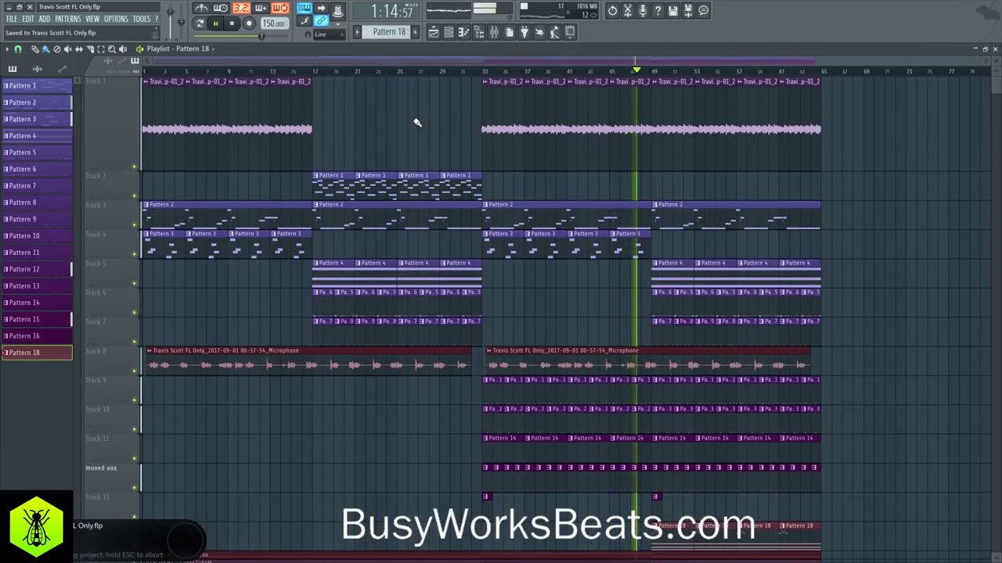
pyautogui.click(479, 32)
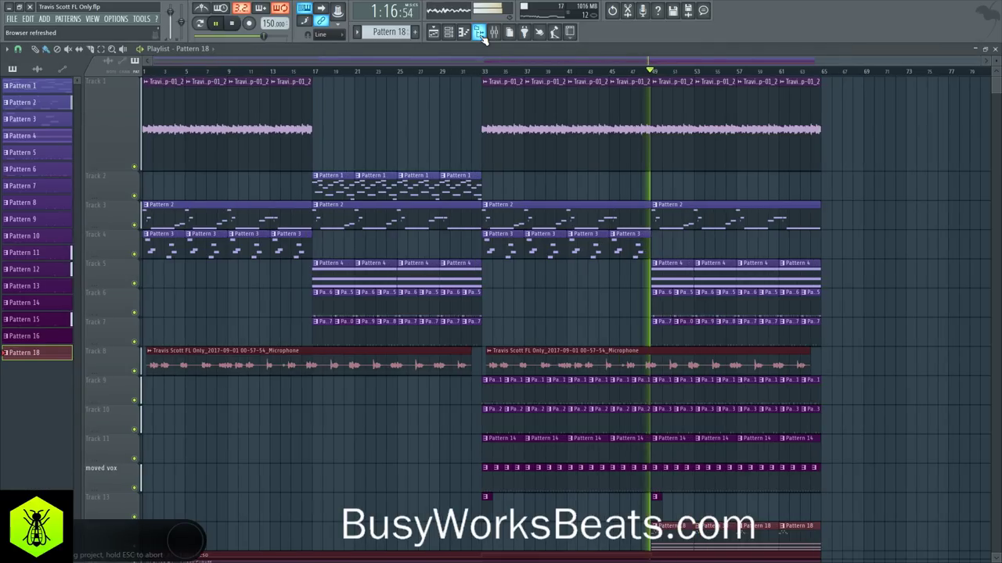
pyautogui.scroll(-4, 802, 260)
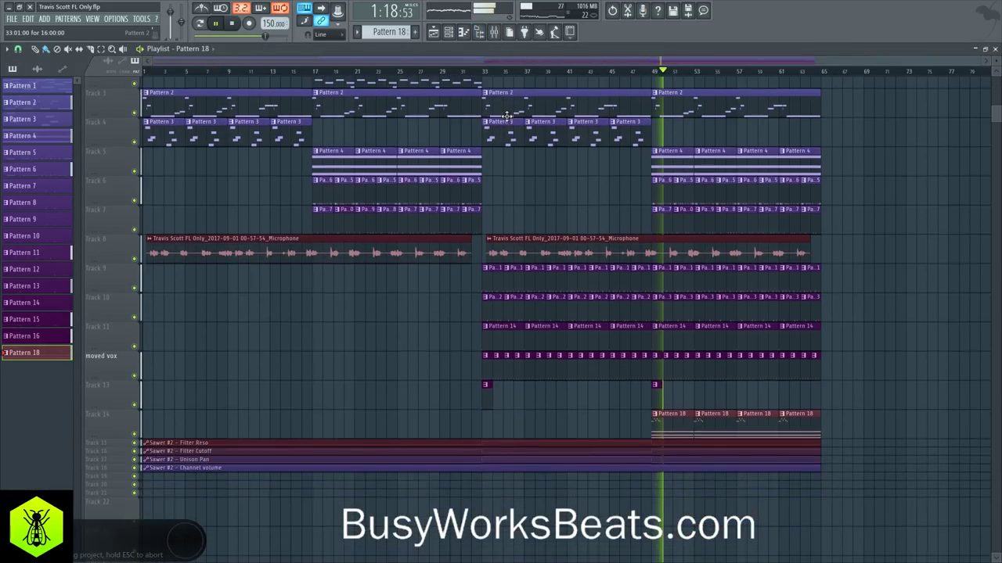
pyautogui.scroll(3, 856, 232)
pyautogui.click(493, 32)
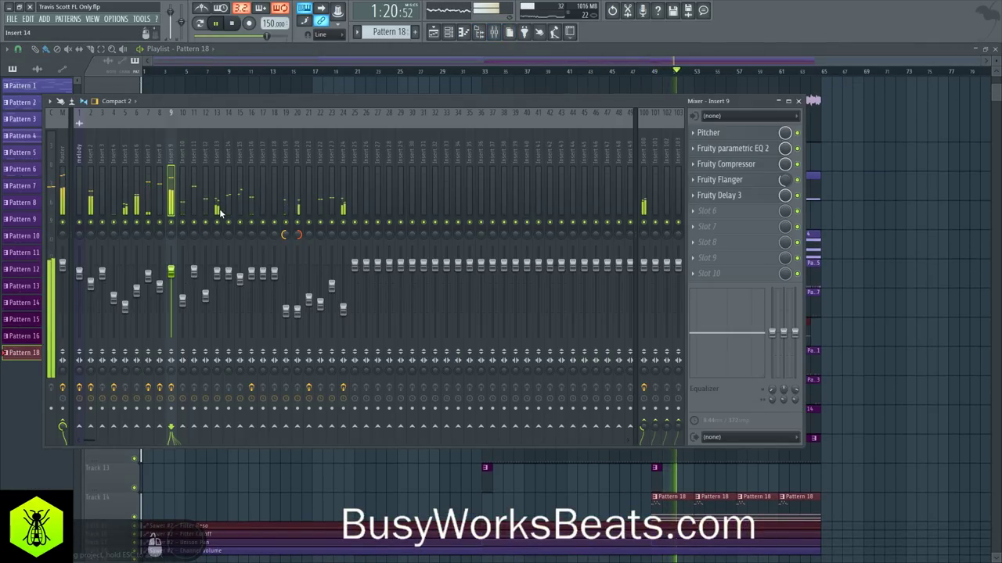
pyautogui.click(345, 160)
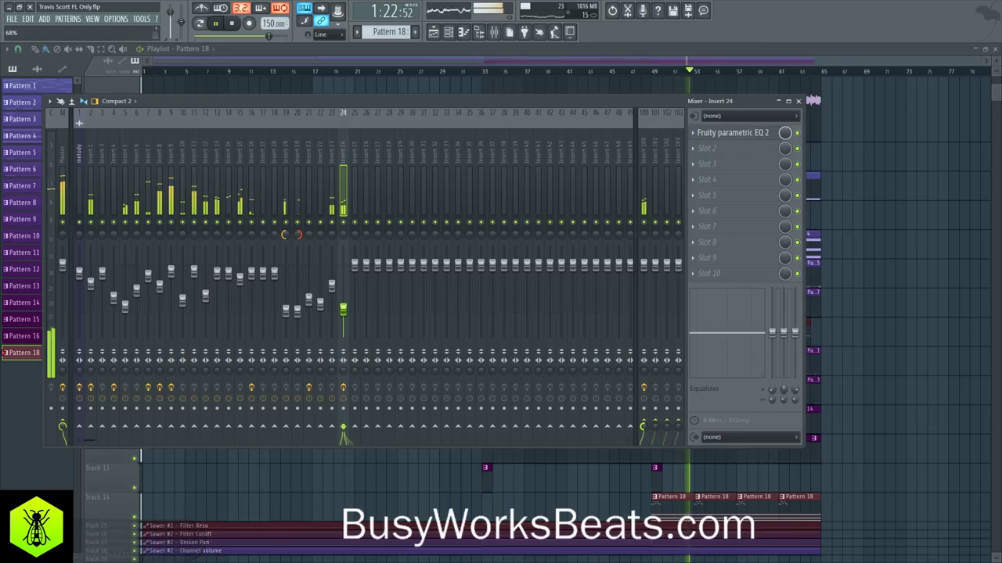
pyautogui.press('F9')
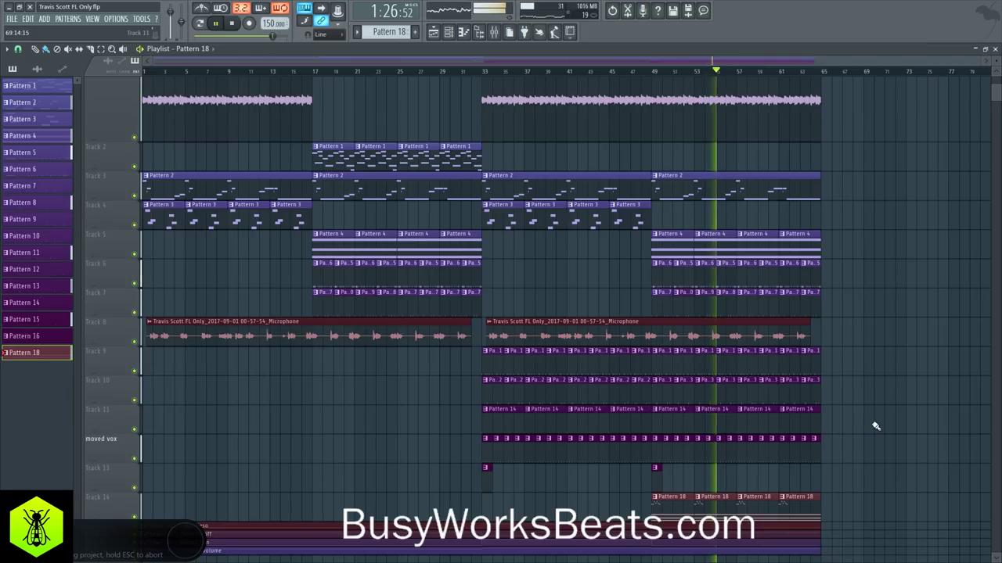
pyautogui.scroll(-1, 877, 423)
pyautogui.scroll(4, 881, 422)
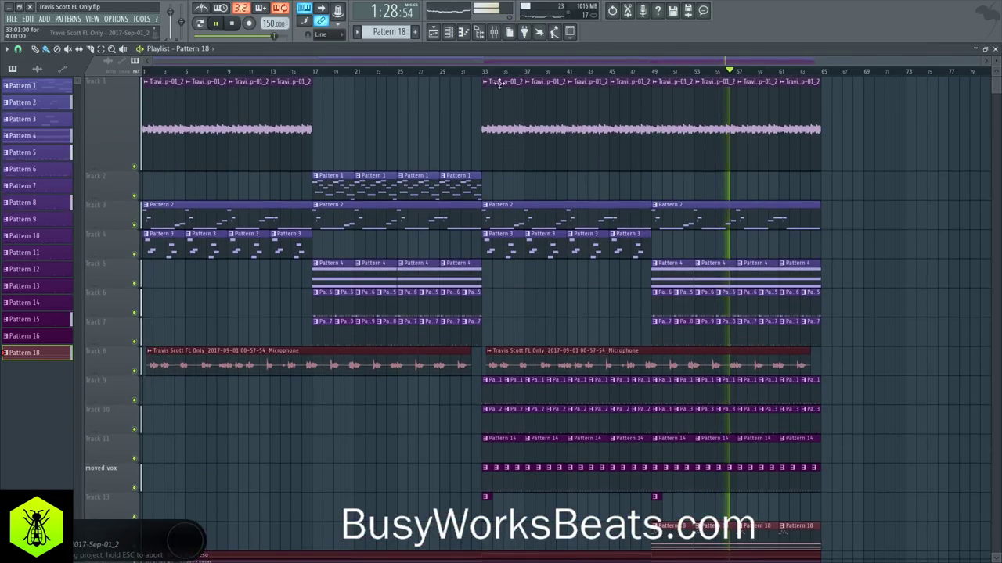
# Raise the volume of mixer insert 12 slightly and close the mixer.
pyautogui.press('F9')
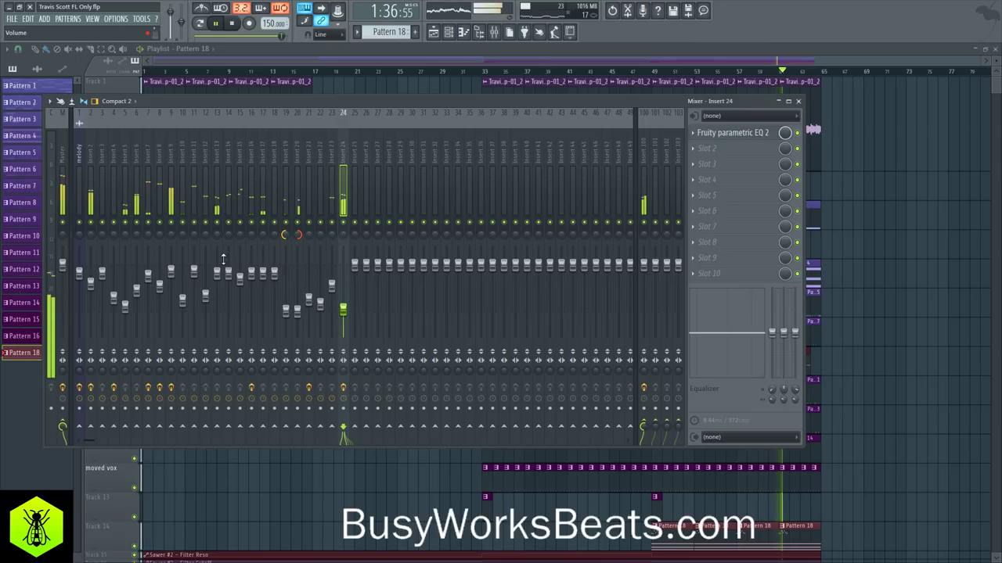
pyautogui.moveTo(207, 296); pyautogui.dragTo(207, 292)
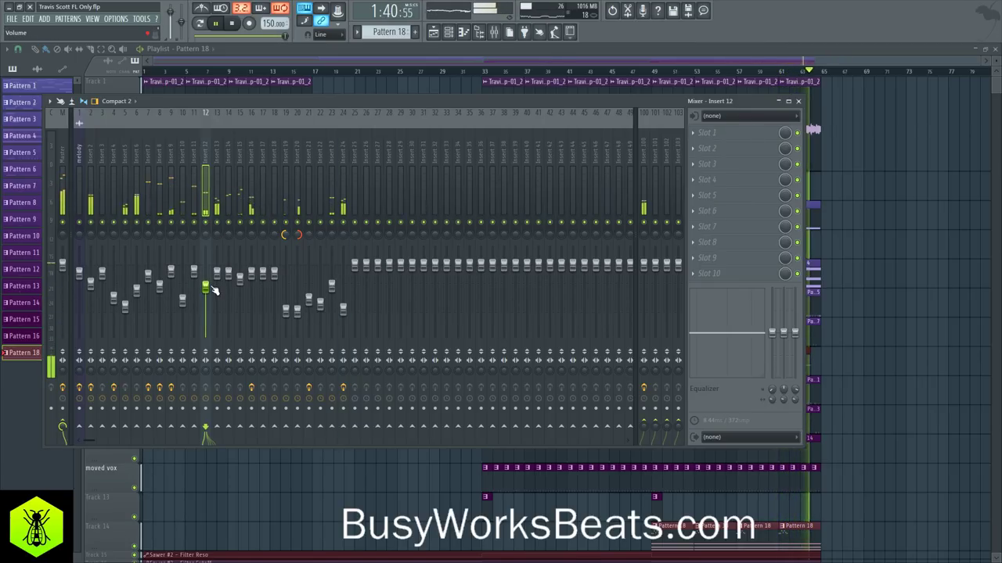
pyautogui.rightClick(859, 283)
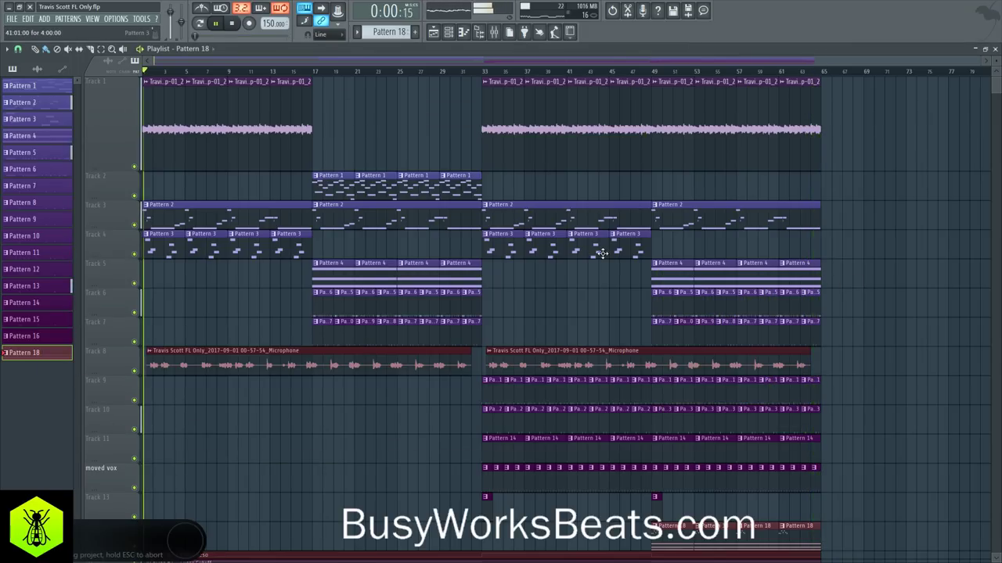
# Add a Fruity Limiter to slot 3 of mixer insert 2, lower its ceiling, and close the open effect windows.
pyautogui.click(493, 33)
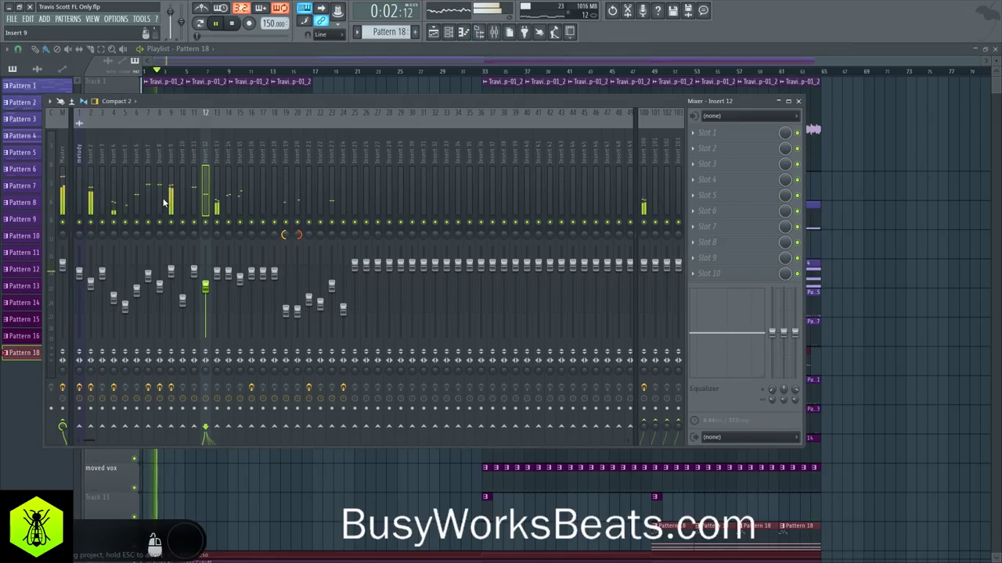
pyautogui.click(171, 168)
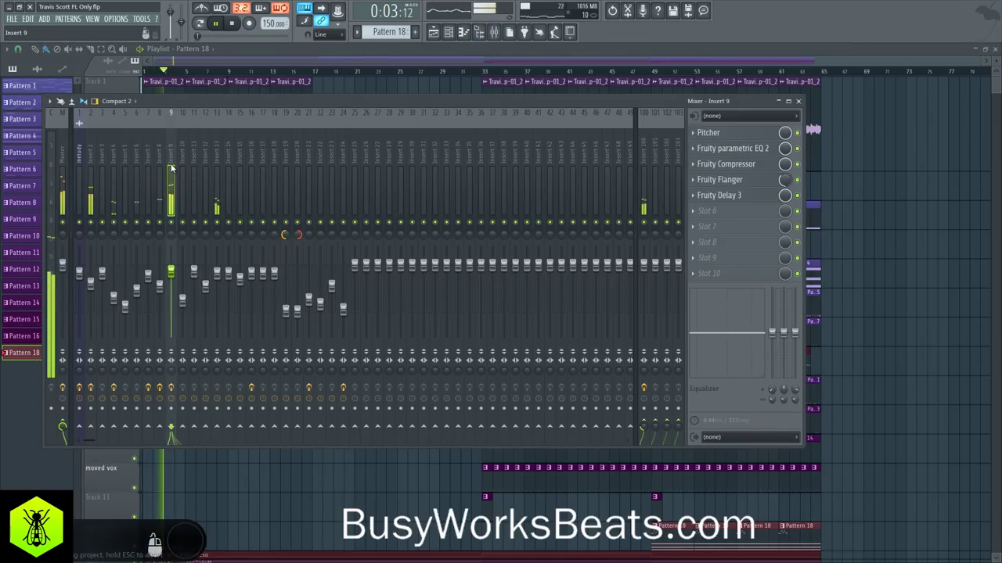
pyautogui.click(91, 164)
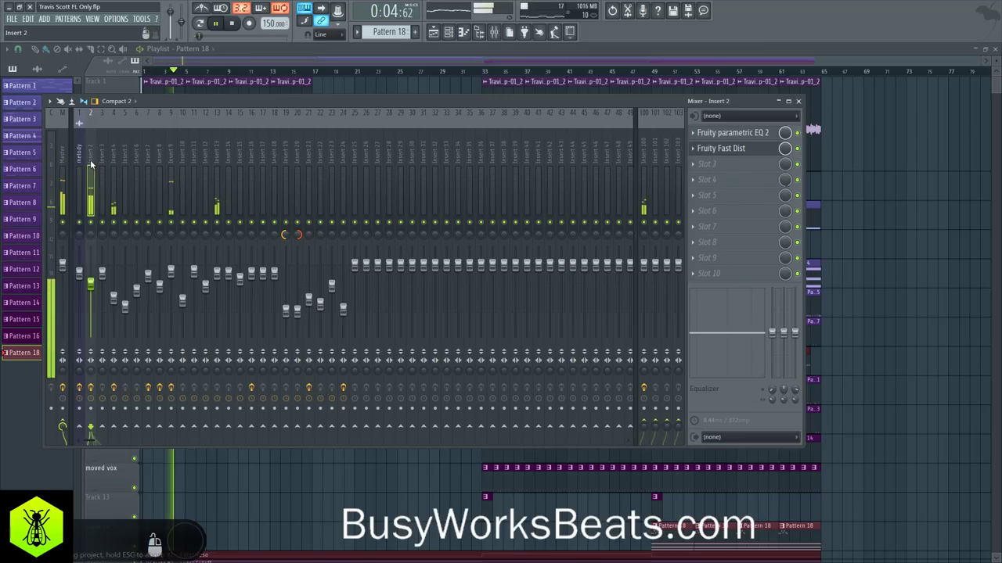
pyautogui.click(728, 166)
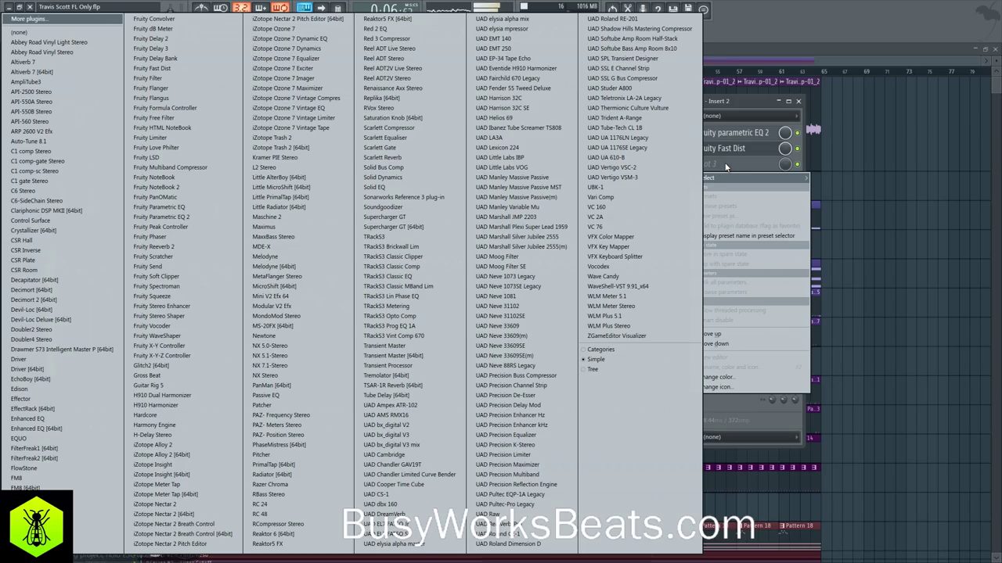
pyautogui.click(160, 138)
pyautogui.moveTo(155, 226); pyautogui.dragTo(155, 258)
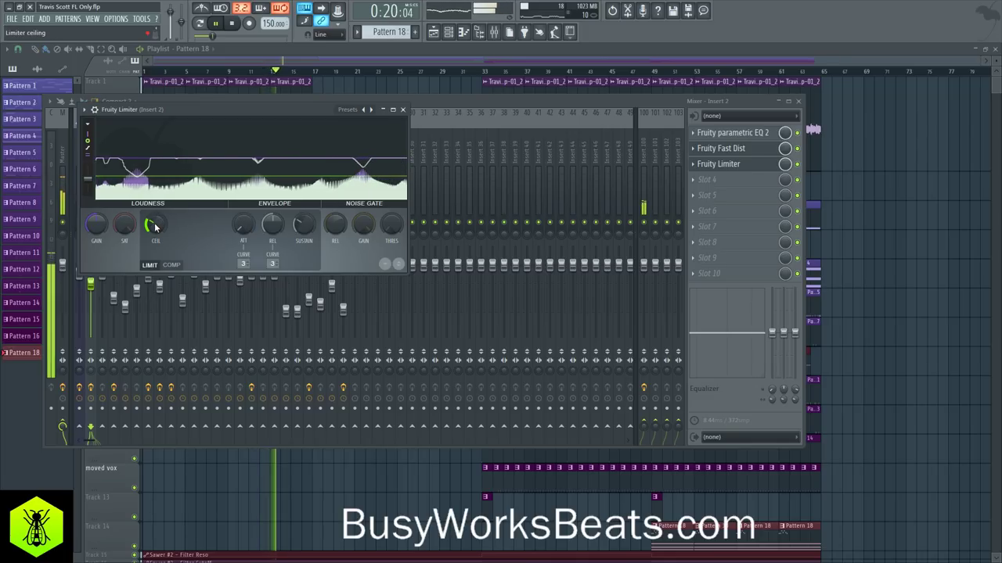
pyautogui.click(404, 110)
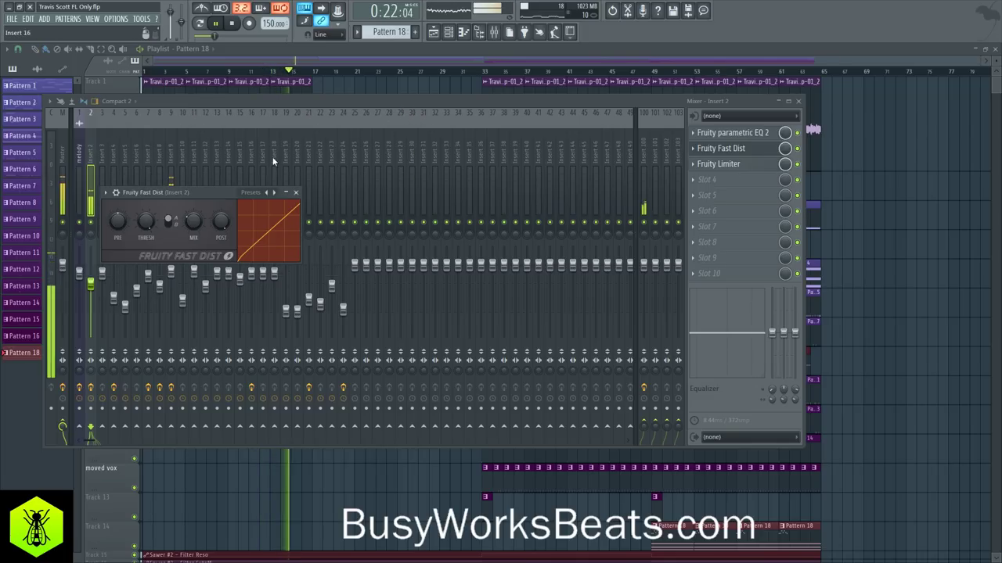
pyautogui.click(296, 192)
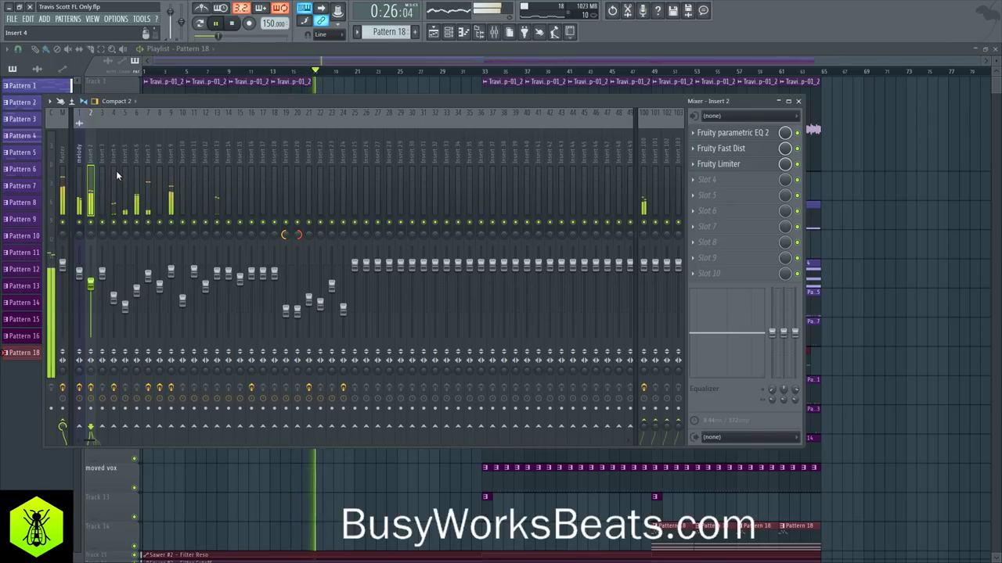
# Load Fruity Compressor in slot 2 of the melody mixer track and replace it with Fruity Limiter.
pyautogui.click(81, 161)
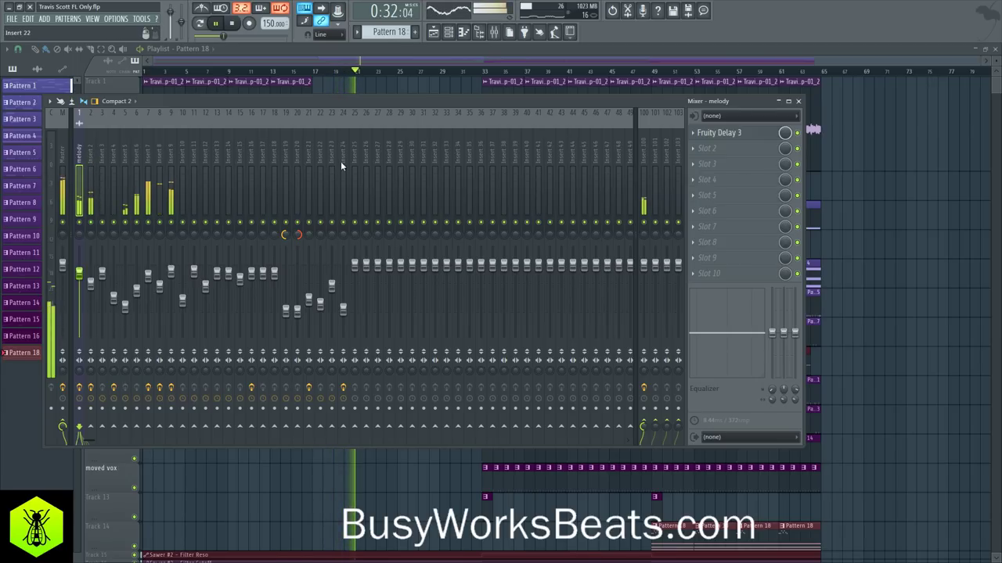
pyautogui.click(726, 152)
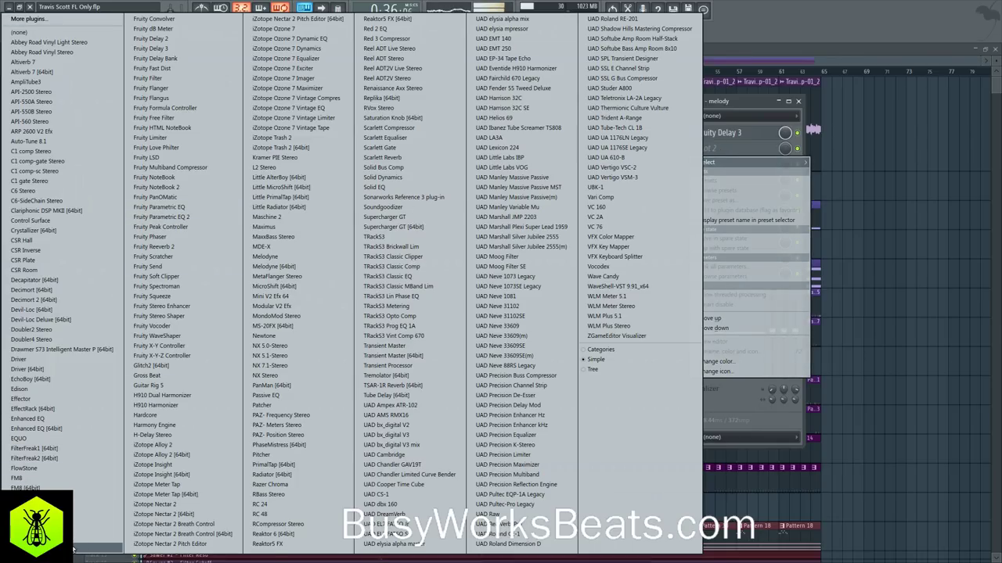
pyautogui.click(73, 548)
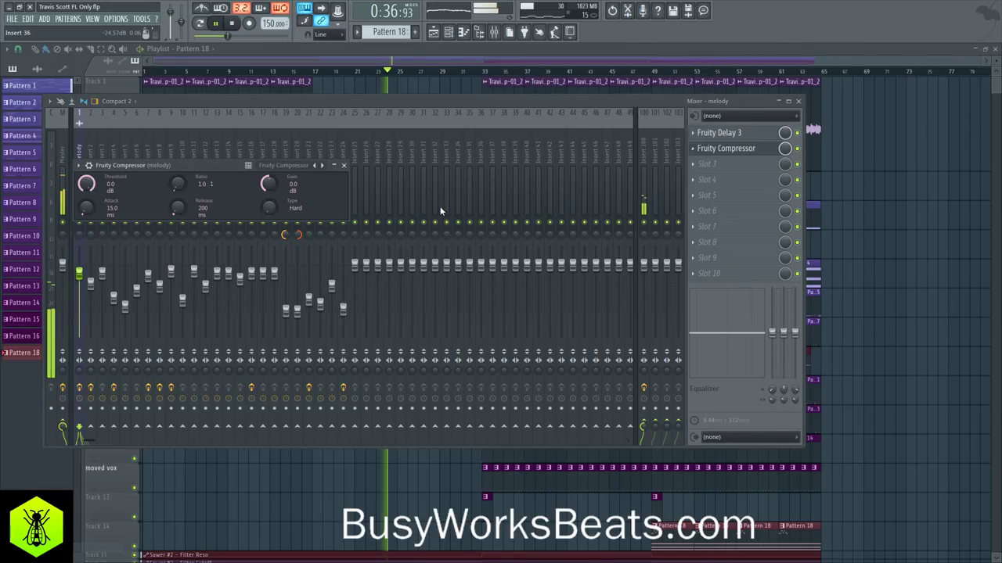
pyautogui.click(707, 149)
pyautogui.moveTo(703, 164)
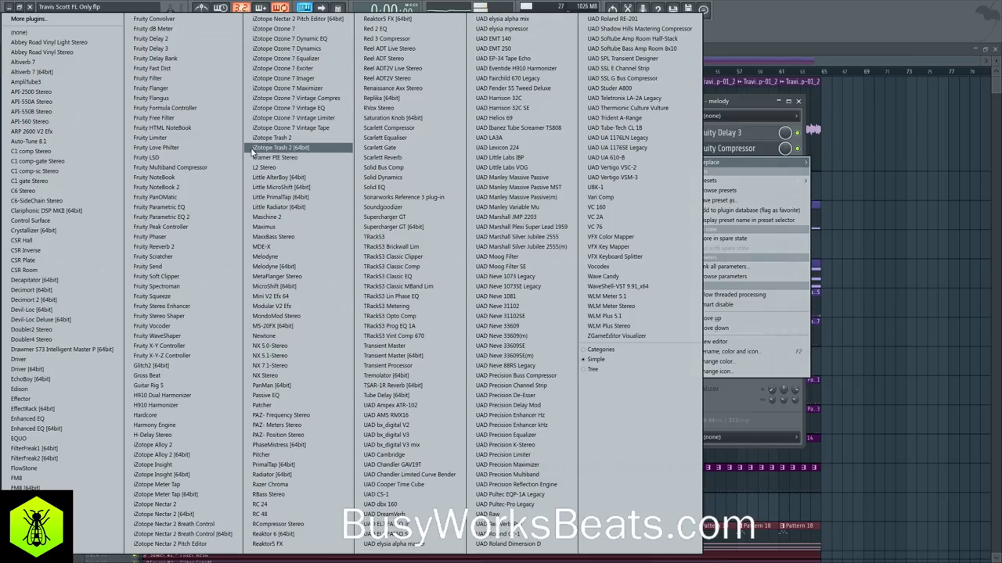
pyautogui.click(181, 138)
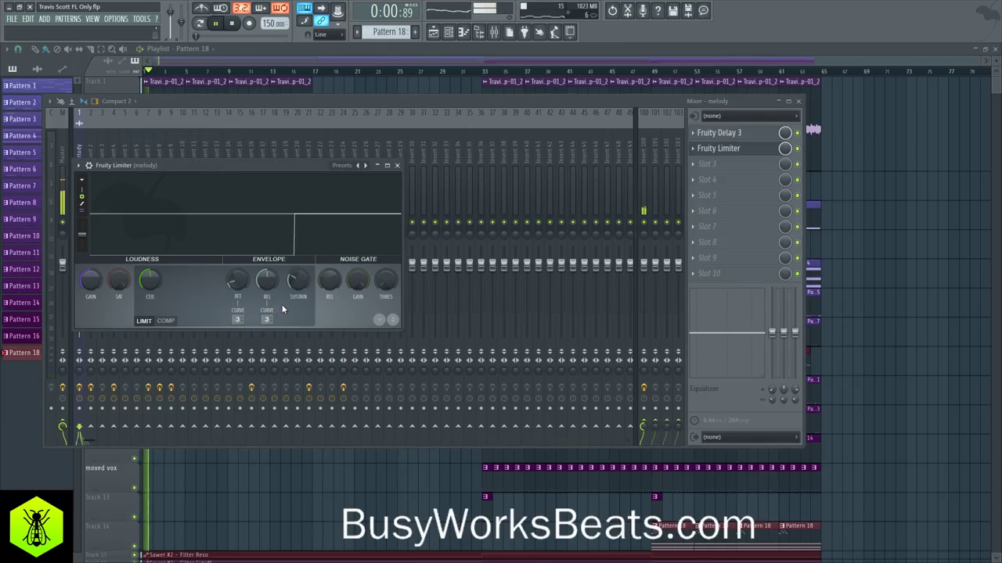
# Switch the melody track's Fruity Limiter to compressor mode, adjust its threshold, and return to the mixer.
pyautogui.click(166, 321)
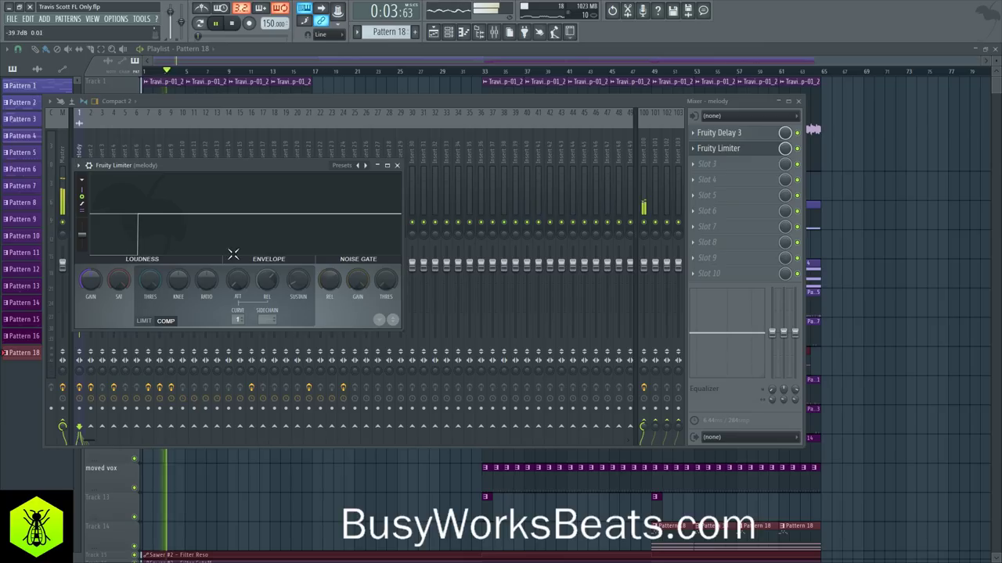
pyautogui.moveTo(151, 287); pyautogui.dragTo(152, 306)
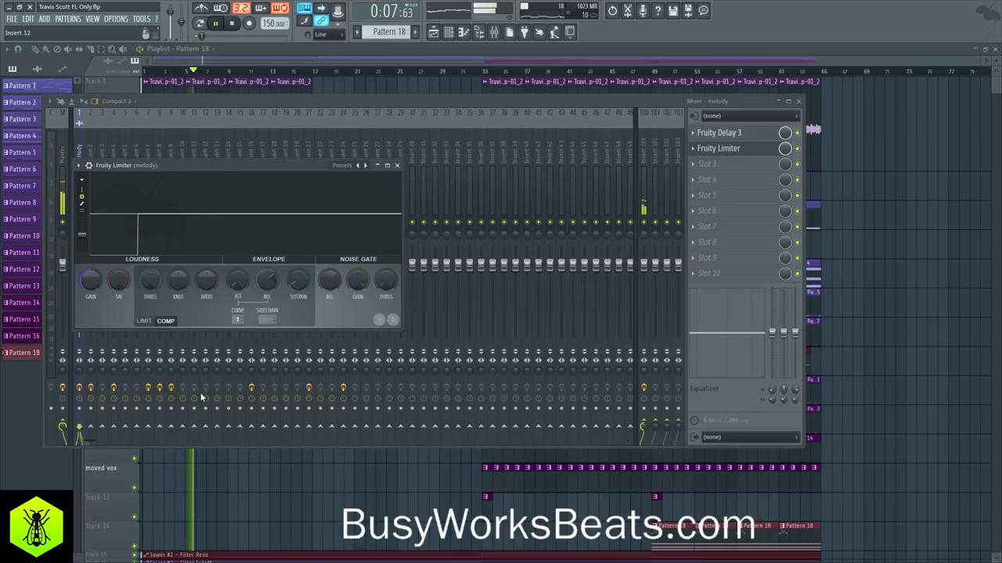
pyautogui.click(203, 102)
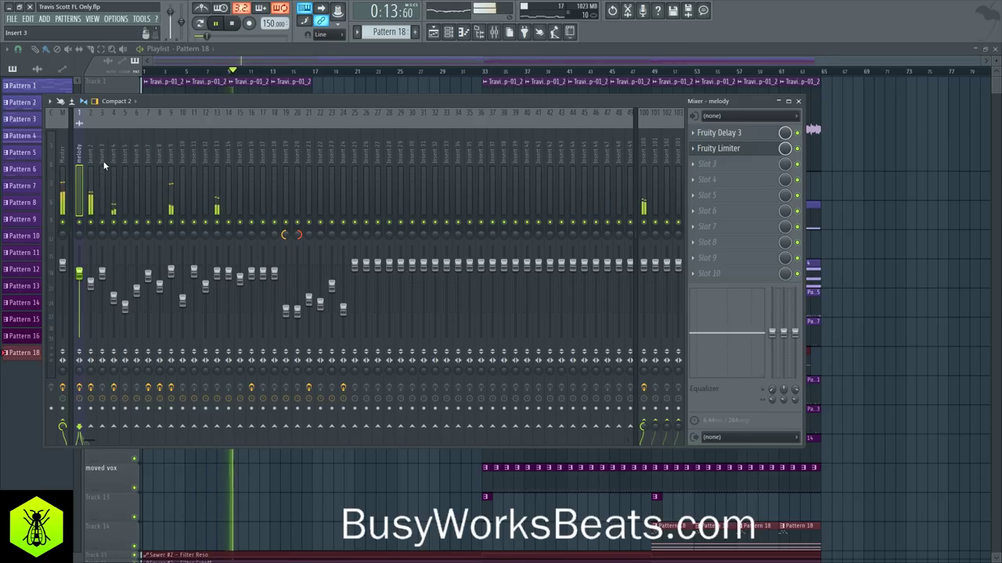
# Load a Fruity Limiter in slot 1 of mixer insert 13 and switch it to compressor mode.
pyautogui.click(219, 161)
pyautogui.click(706, 144)
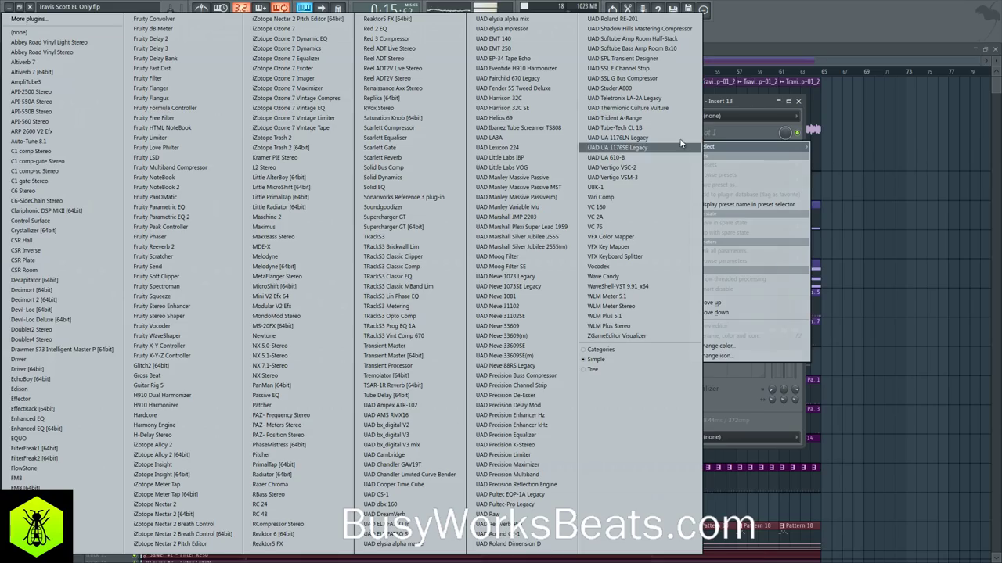
pyautogui.click(174, 143)
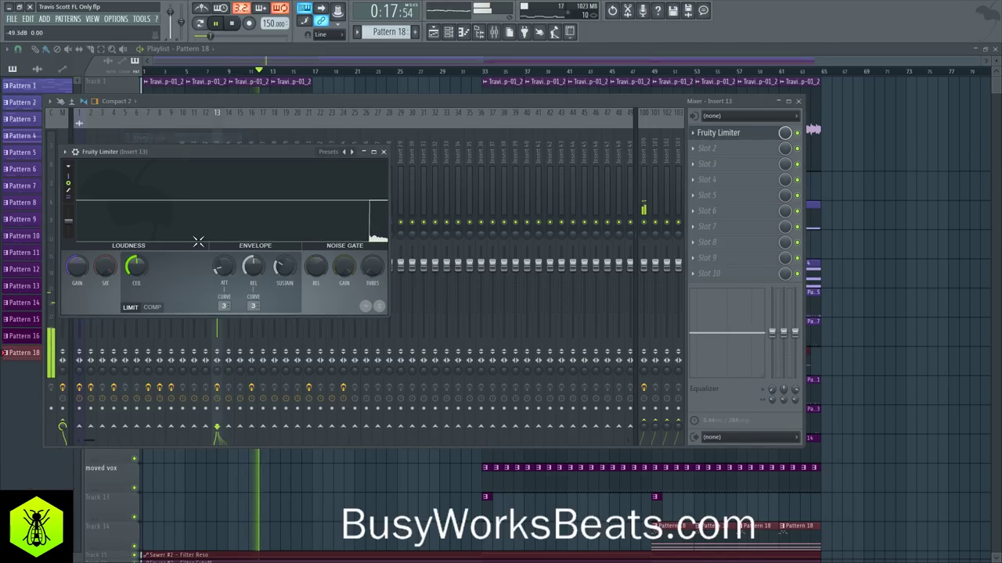
pyautogui.click(153, 308)
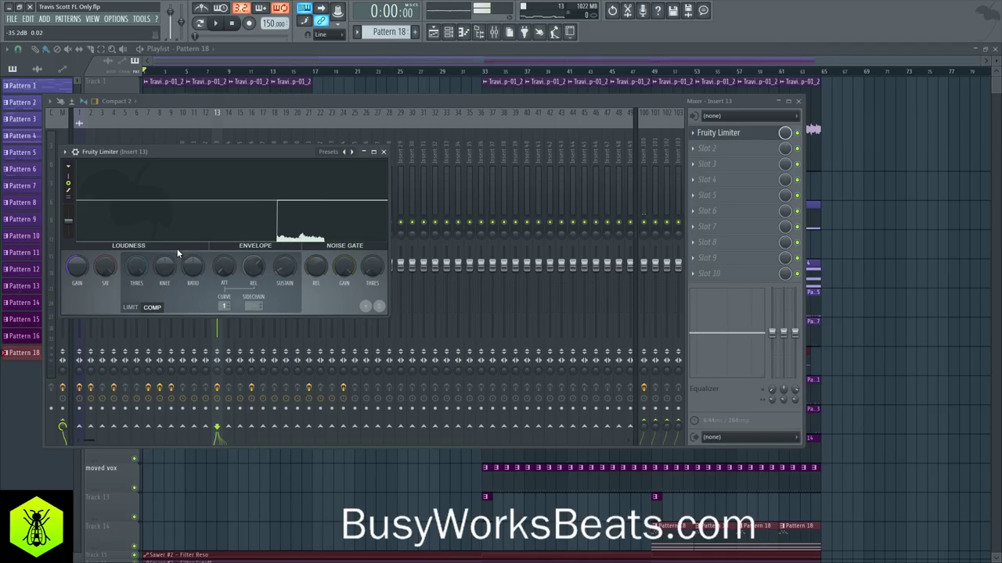
# Lower the threshold and raise the ratio and gain of insert 13's Fruity Limiter while the song plays, and close its window.
pyautogui.moveTo(145, 269); pyautogui.dragTo(146, 293)
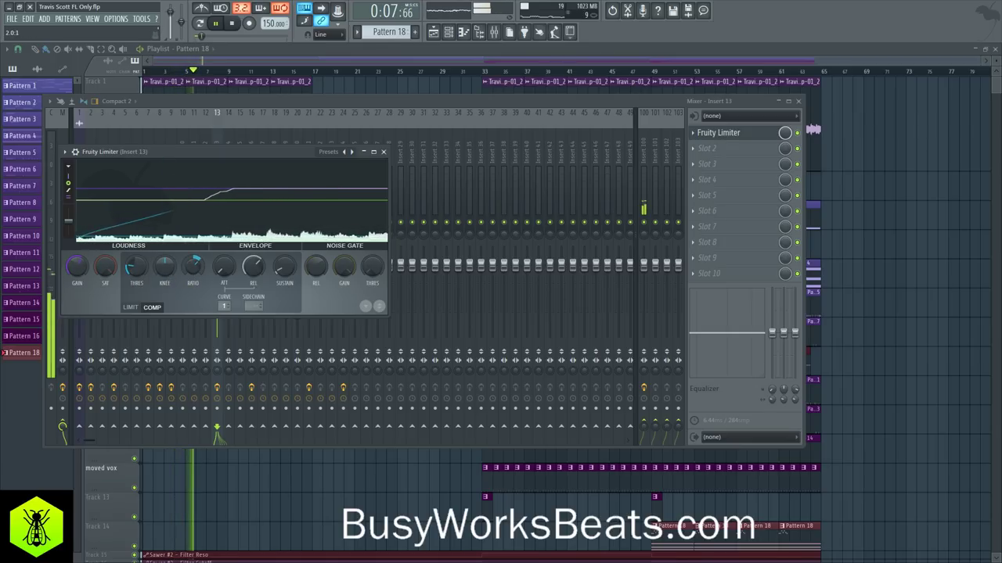
pyautogui.moveTo(139, 267); pyautogui.dragTo(139, 280)
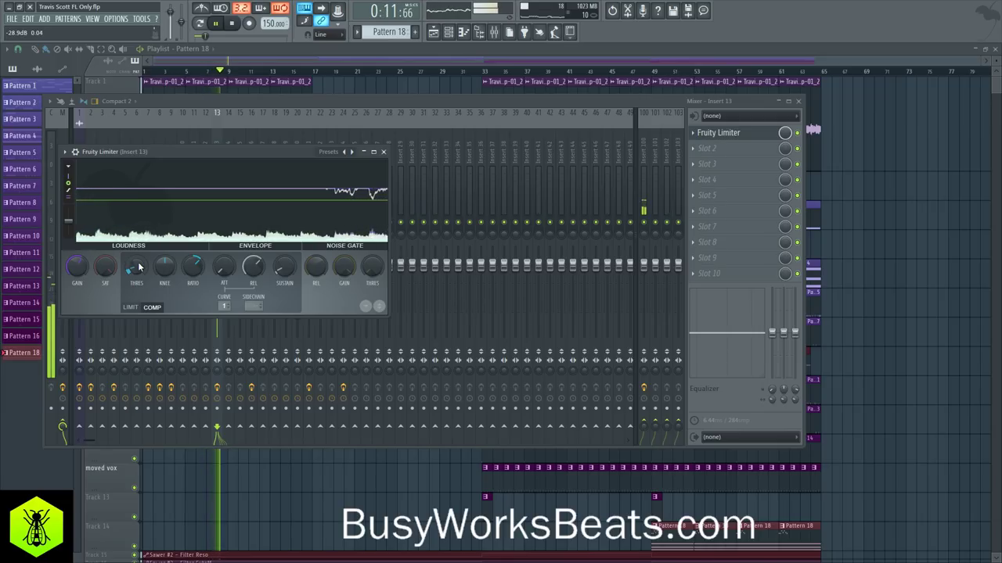
pyautogui.moveTo(77, 267); pyautogui.dragTo(77, 244)
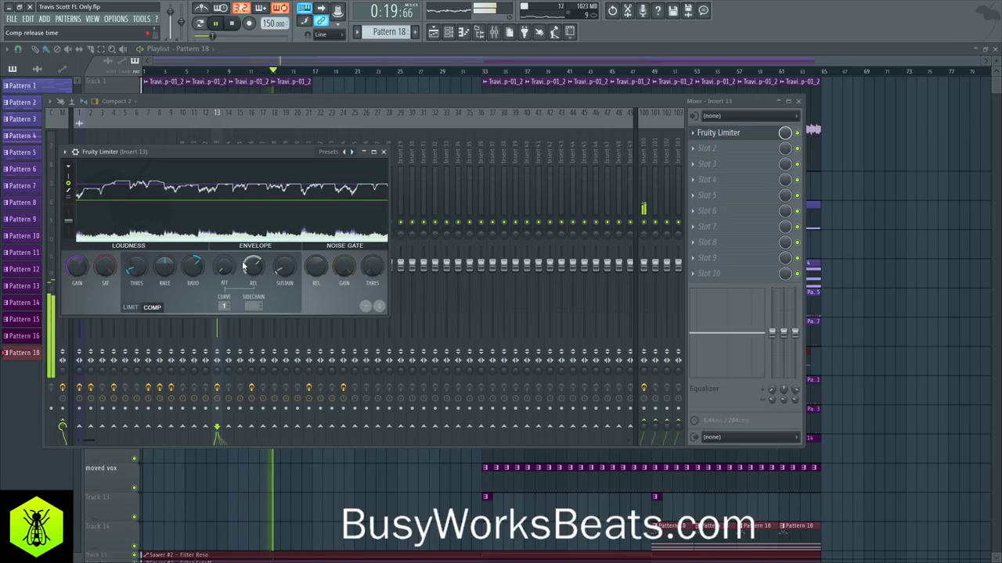
pyautogui.click(382, 151)
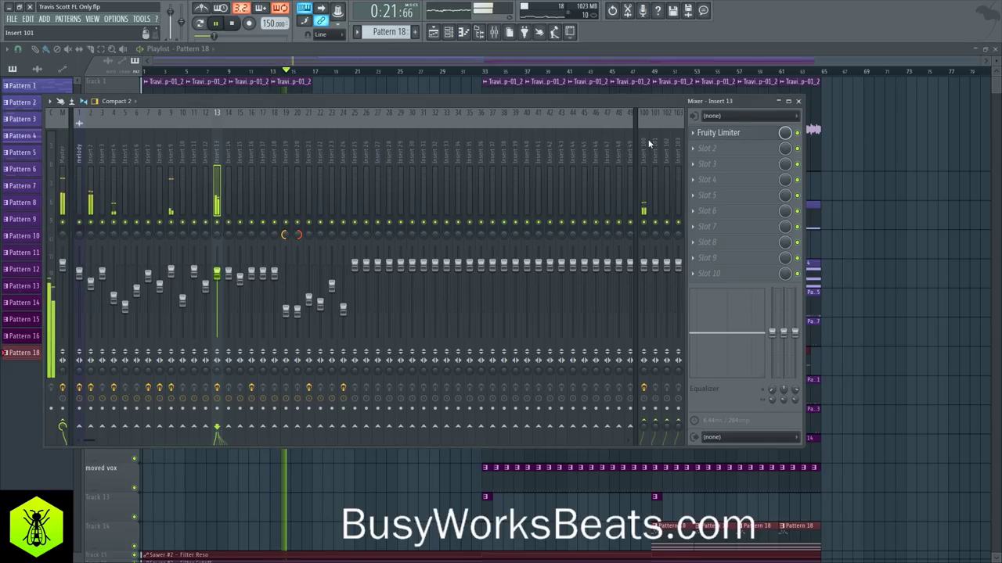
# Clear the Fruity Limiter from slot 2 of the melody track and replace it with a copy of insert 13's Fruity Limiter.
pyautogui.click(83, 159)
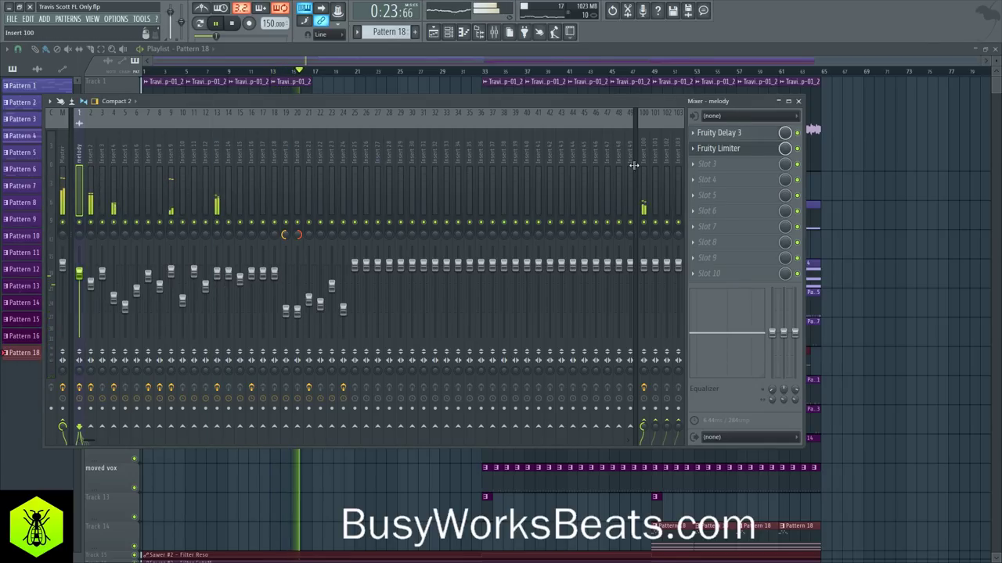
pyautogui.click(698, 163)
pyautogui.moveTo(708, 162)
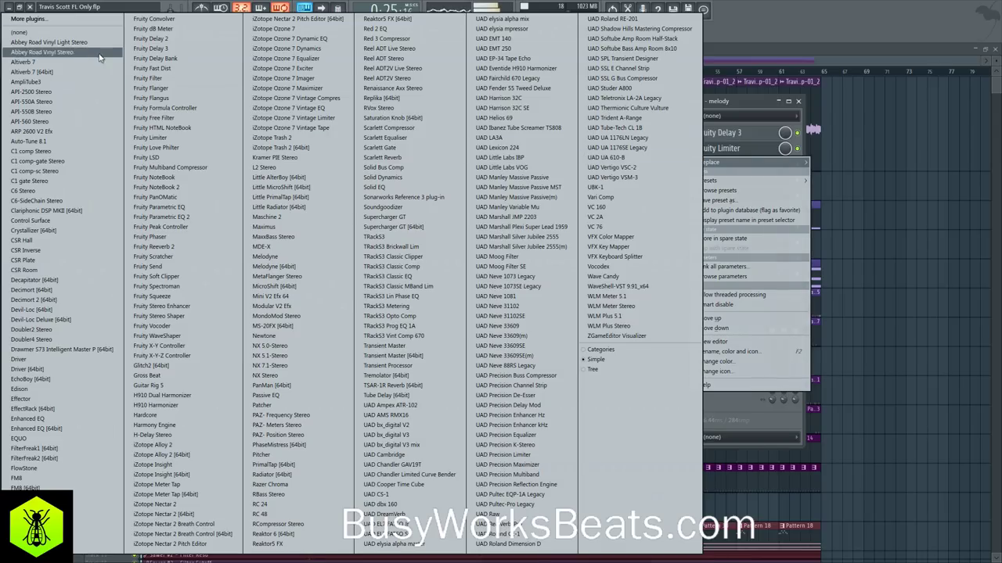
pyautogui.click(65, 34)
pyautogui.click(214, 154)
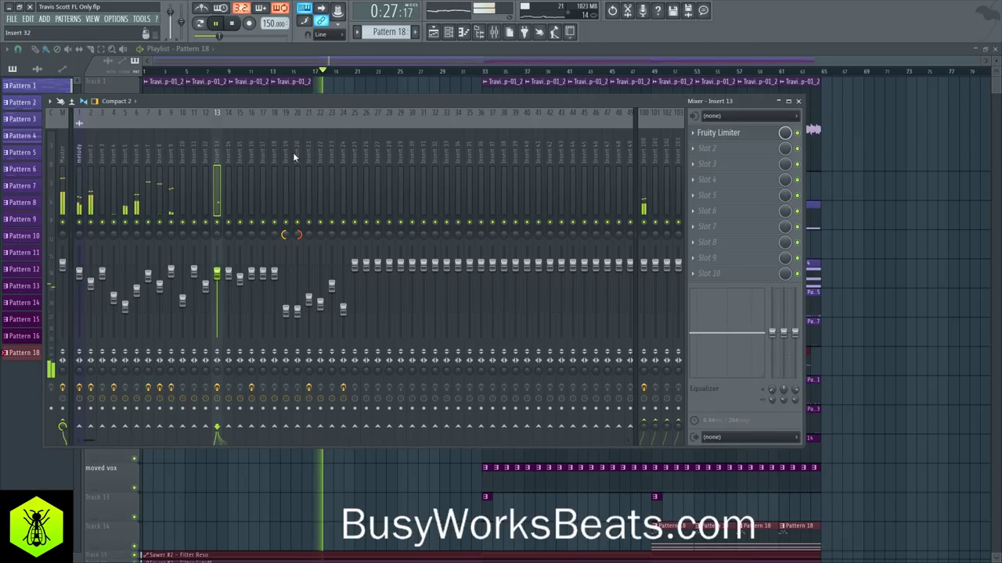
pyautogui.click(695, 134)
pyautogui.moveTo(717, 184); pyautogui.dragTo(82, 151)
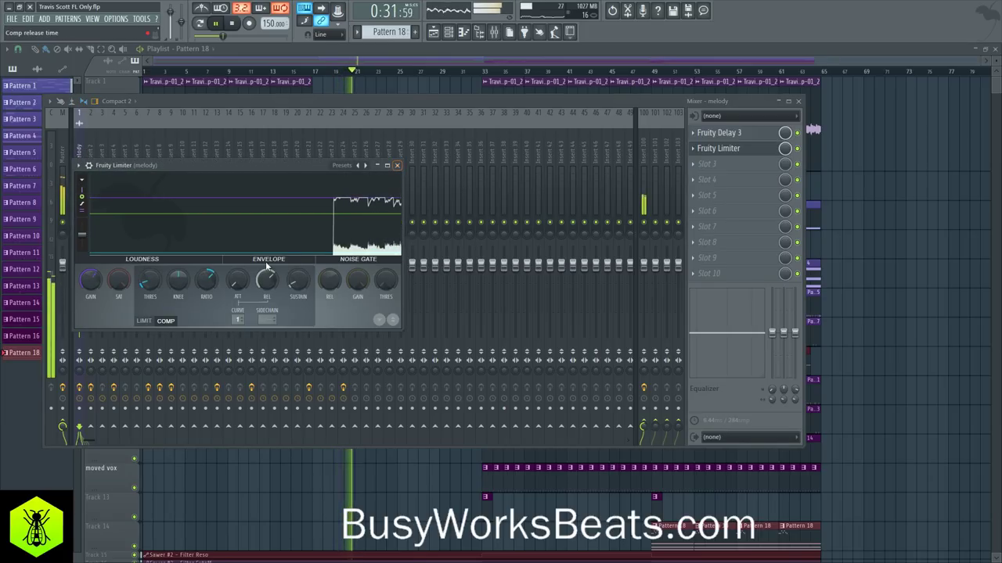
pyautogui.click(398, 166)
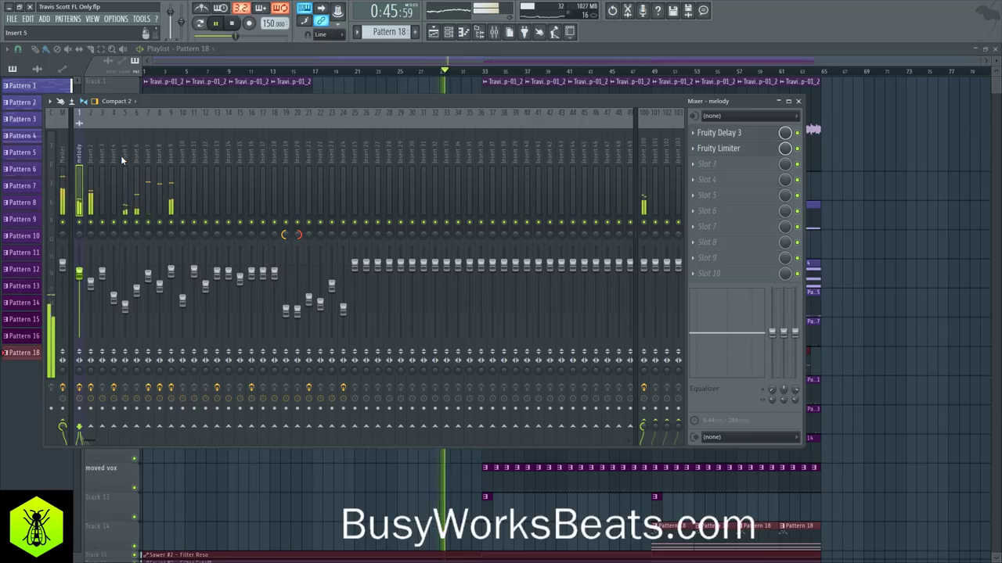
# Try a low-shelf boost of about 1.9 dB in insert 7's slot 3 Fruity Parametric EQ 2, reset the band, and close the EQ.
pyautogui.click(149, 160)
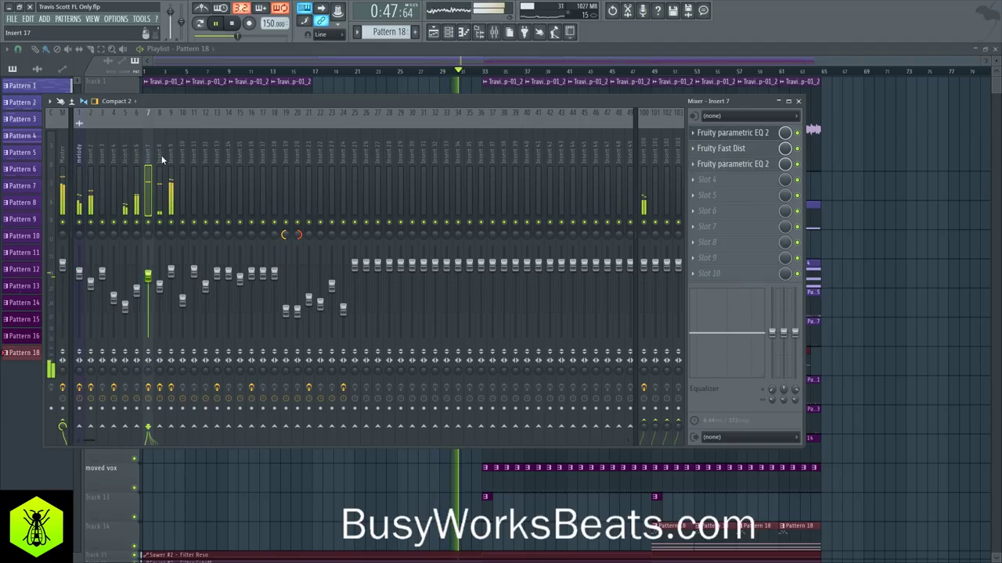
pyautogui.click(728, 164)
pyautogui.moveTo(280, 209); pyautogui.dragTo(281, 203)
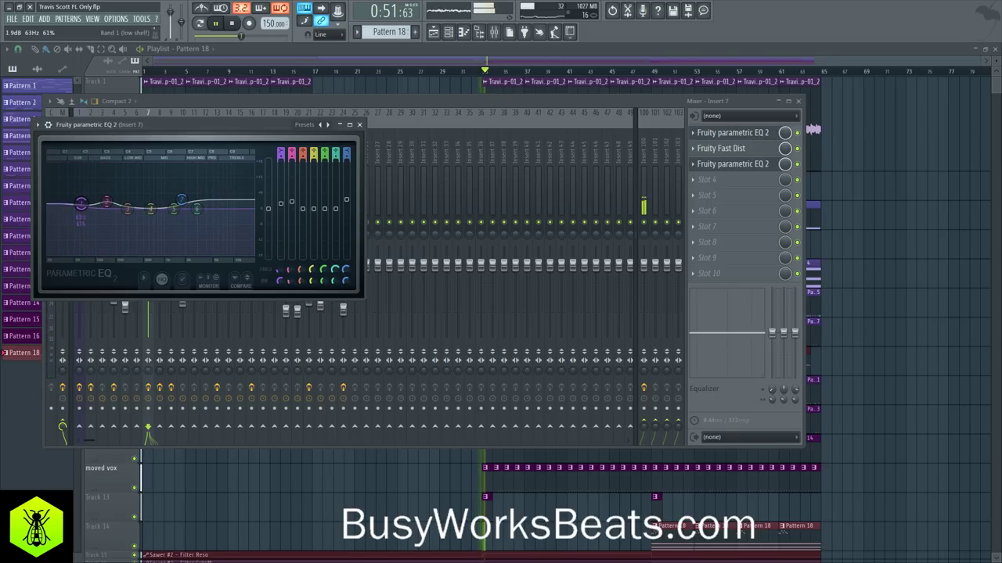
pyautogui.rightClick(280, 206)
pyautogui.click(285, 211)
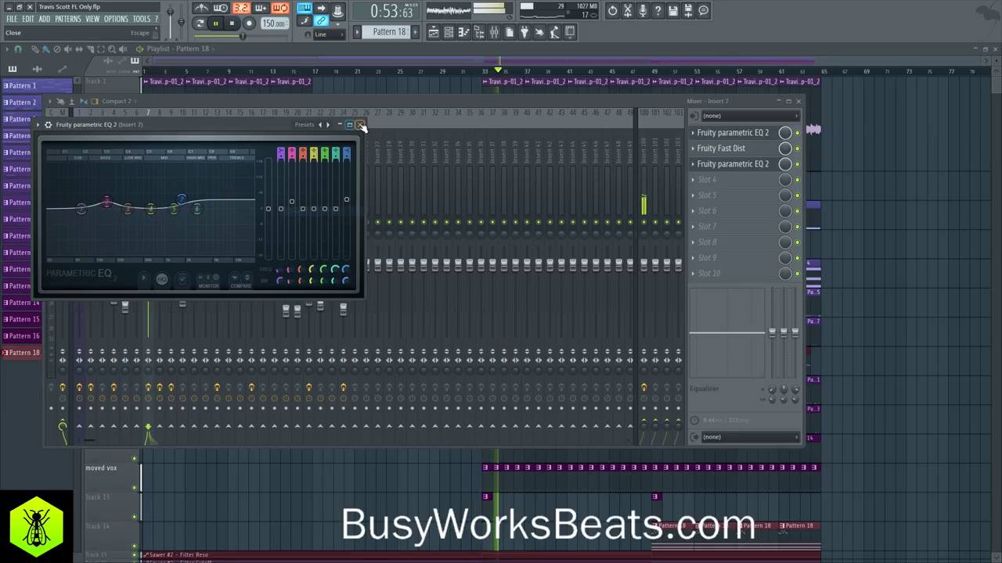
pyautogui.click(360, 125)
pyautogui.click(332, 97)
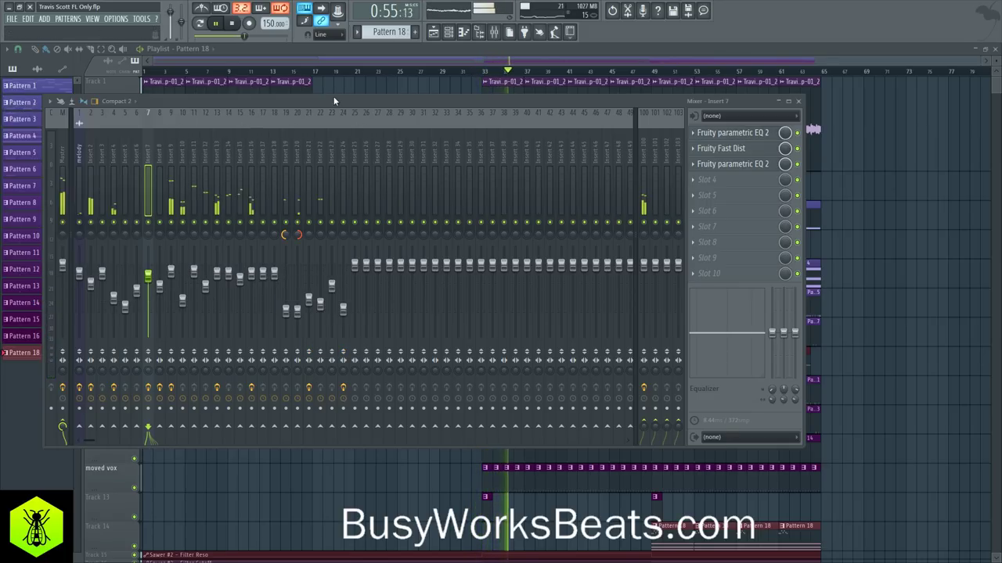
# Stop playback, load Fruity WaveShaper in slot 2 of mixer insert 16, choose the Bitmunched preset, and show its controls.
pyautogui.click(250, 155)
pyautogui.press('space')
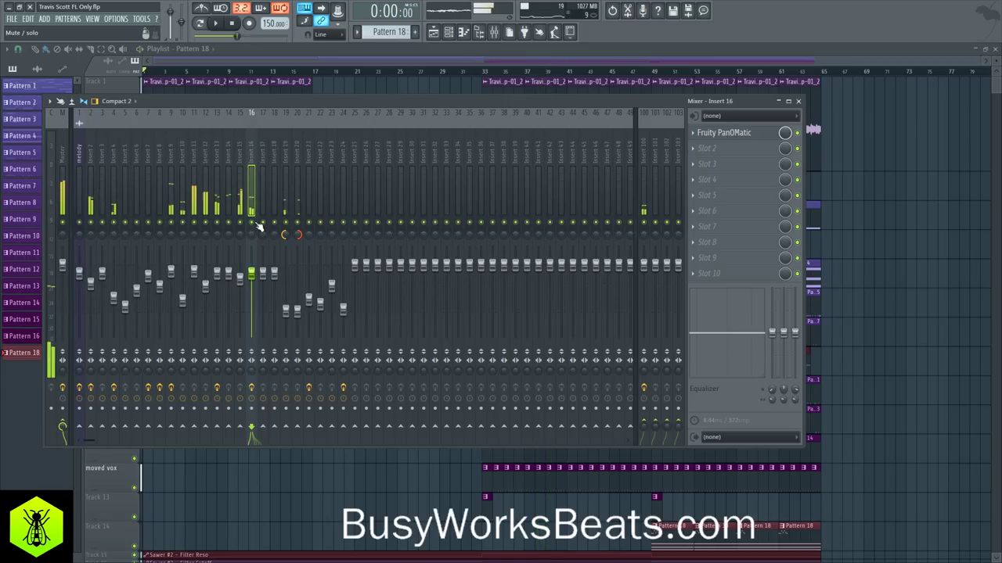
pyautogui.click(713, 148)
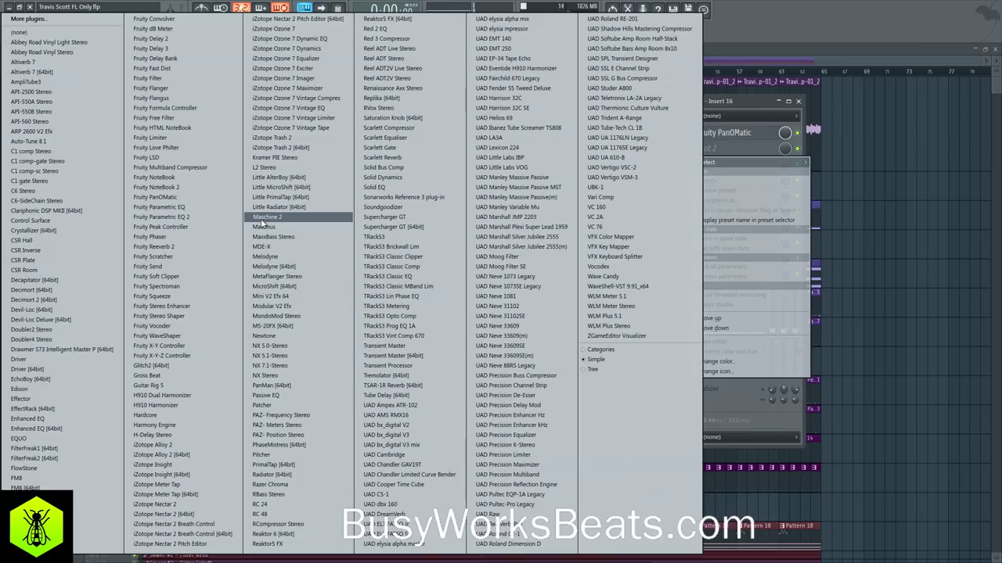
pyautogui.click(215, 336)
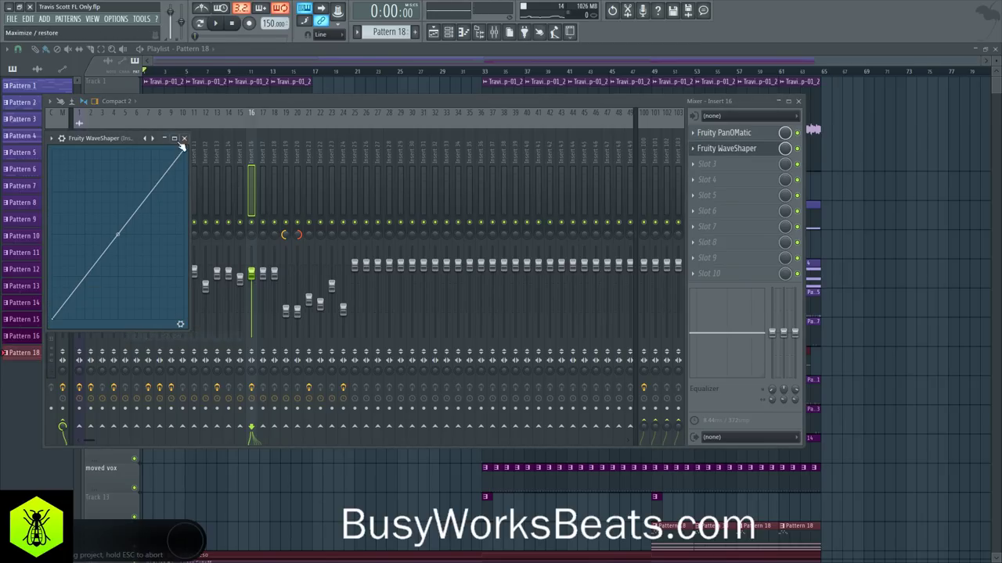
pyautogui.click(145, 139)
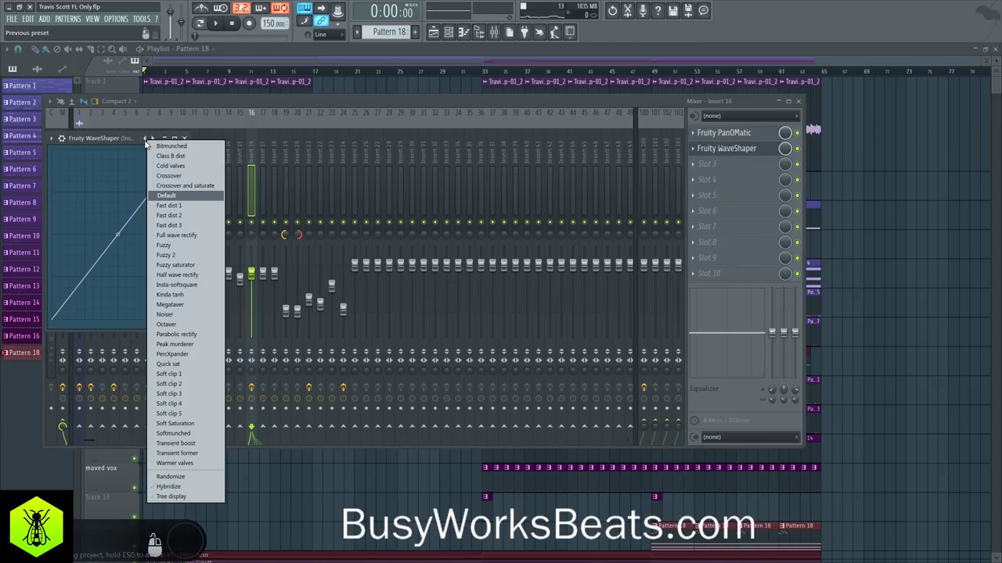
pyautogui.click(173, 147)
pyautogui.click(181, 324)
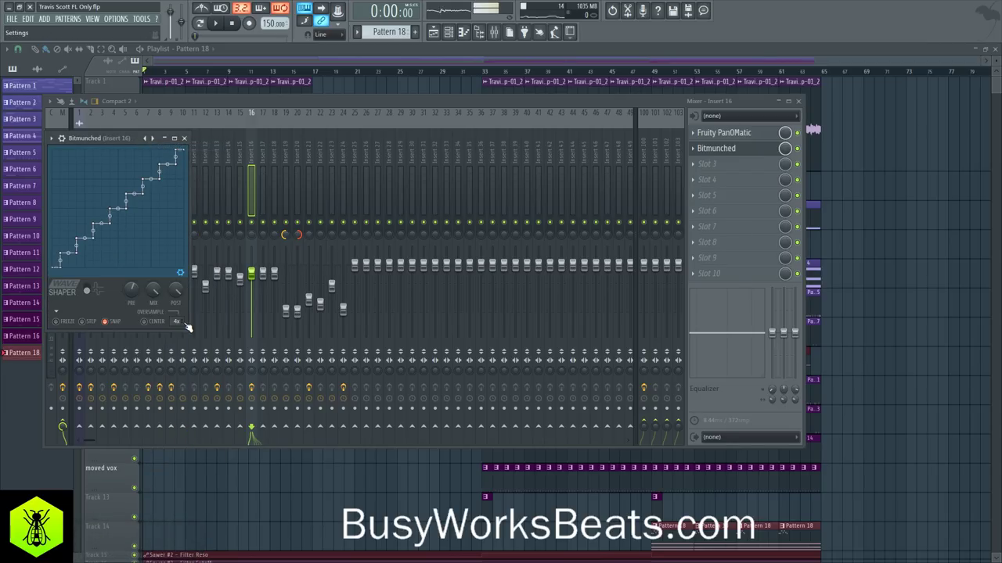
# Select bars 33 to 49 in the playlist, start playback of that range, and return to the mixer.
pyautogui.press('space')
pyautogui.rightClick(293, 488)
pyautogui.moveTo(485, 79); pyautogui.dragTo(650, 72)
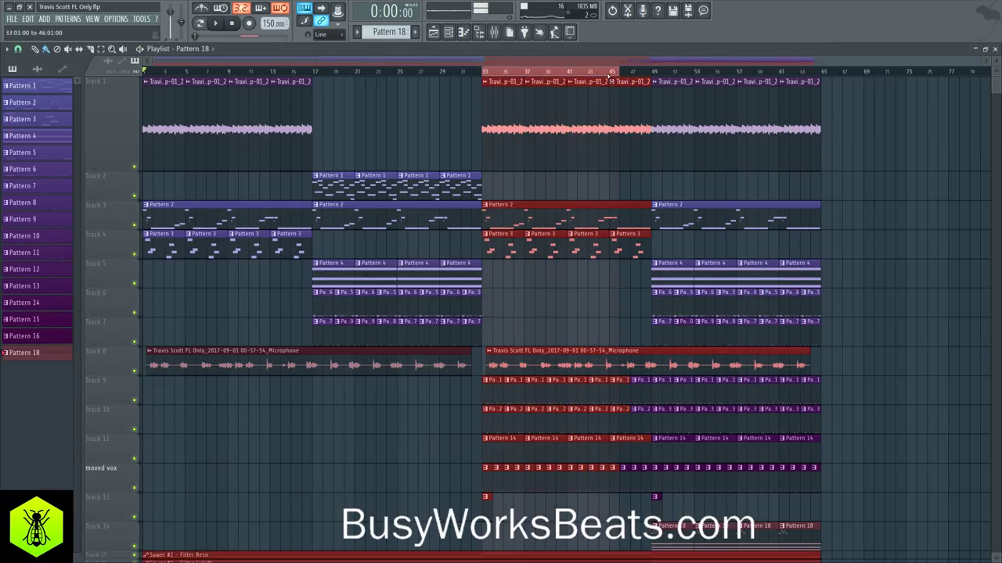
pyautogui.press('space')
pyautogui.click(499, 35)
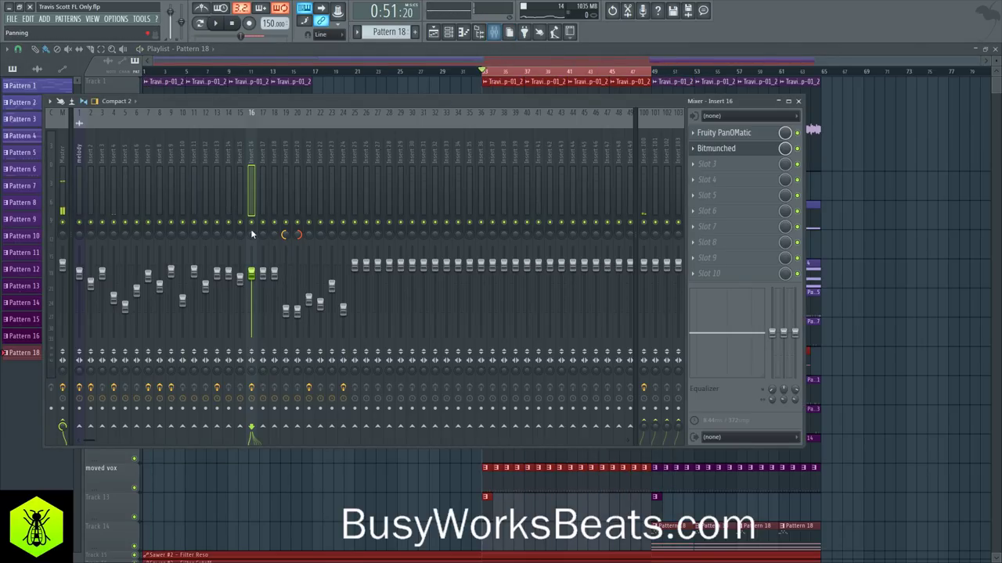
# Solo insert 16, set the Bitmunched WaveShaper's mix to about 10%, close the effect, and unsolo the insert.
pyautogui.click(732, 149)
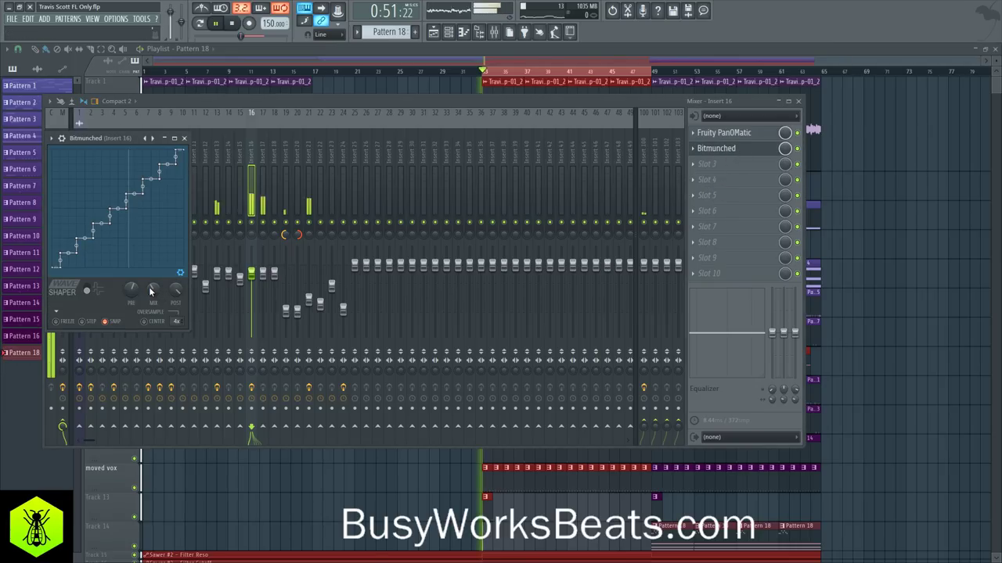
pyautogui.rightClick(252, 223)
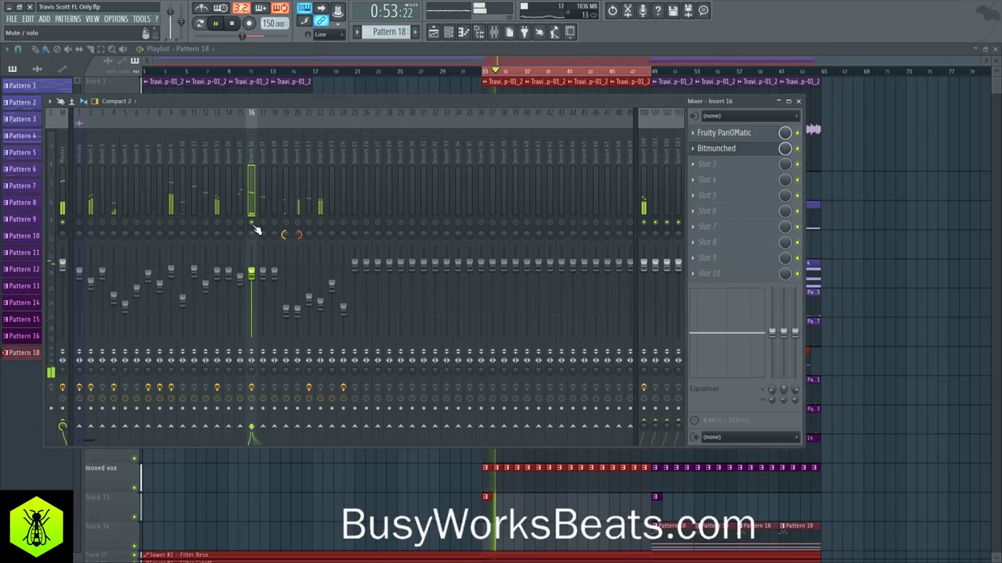
pyautogui.click(753, 154)
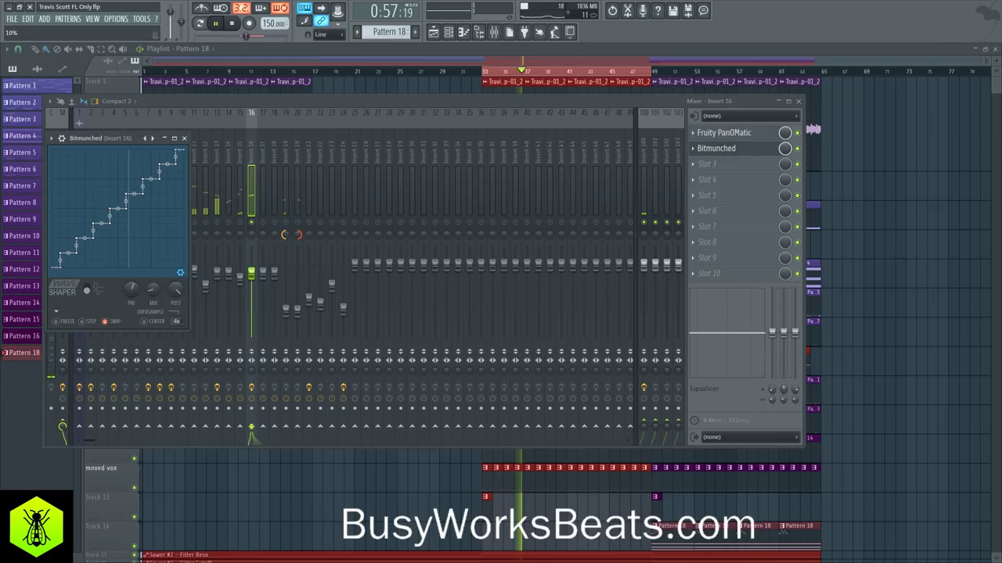
pyautogui.click(185, 139)
pyautogui.rightClick(253, 222)
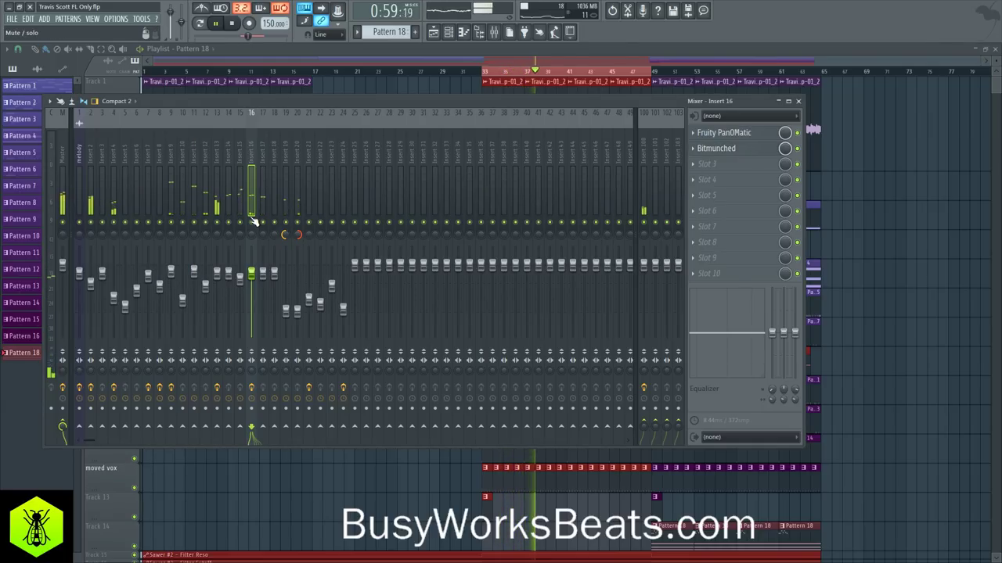
# Solo and unsolo mixer inserts 16 and 4 in turn to compare each sound with the full mix.
pyautogui.rightClick(252, 224)
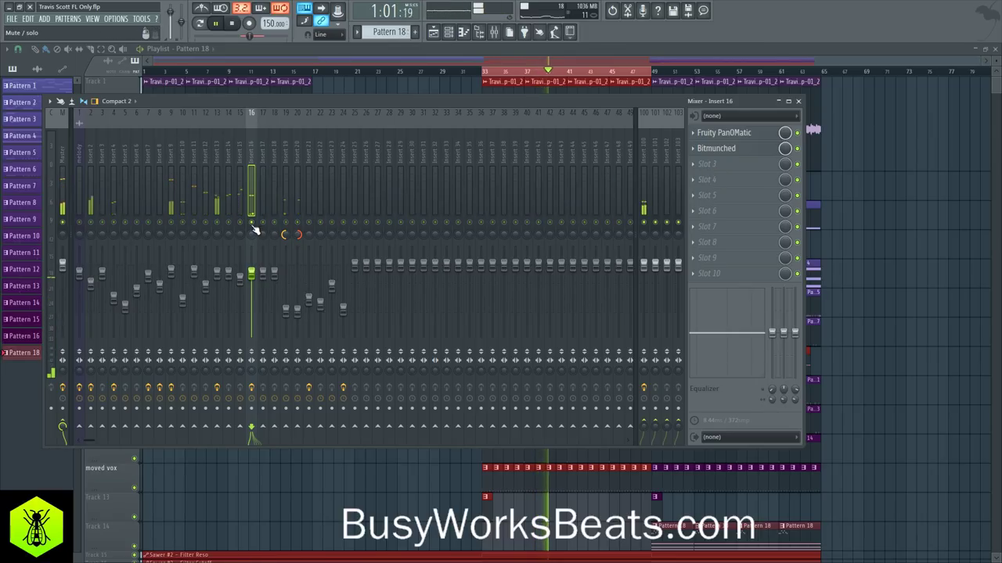
pyautogui.rightClick(252, 224)
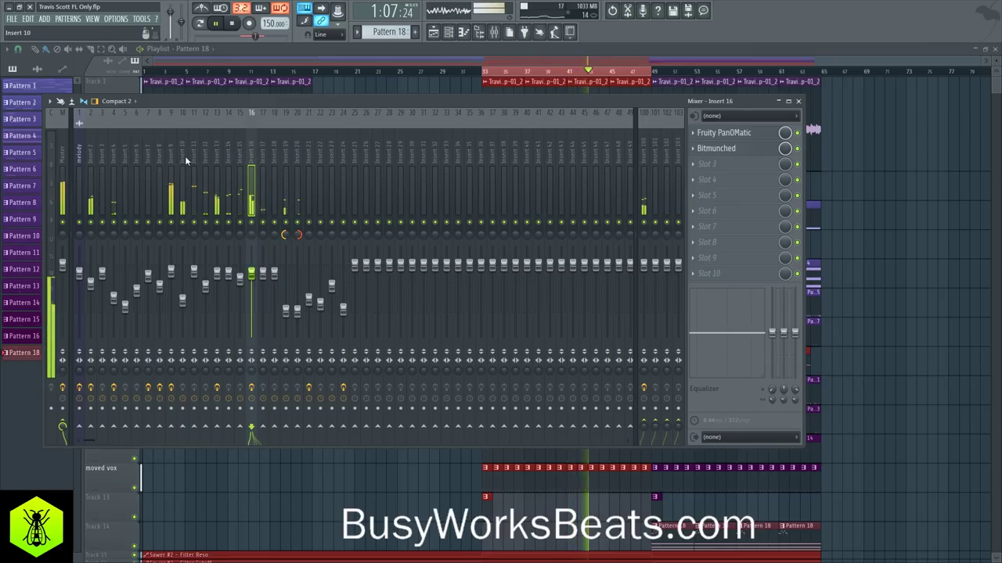
pyautogui.click(114, 158)
pyautogui.rightClick(115, 223)
pyautogui.rightClick(114, 225)
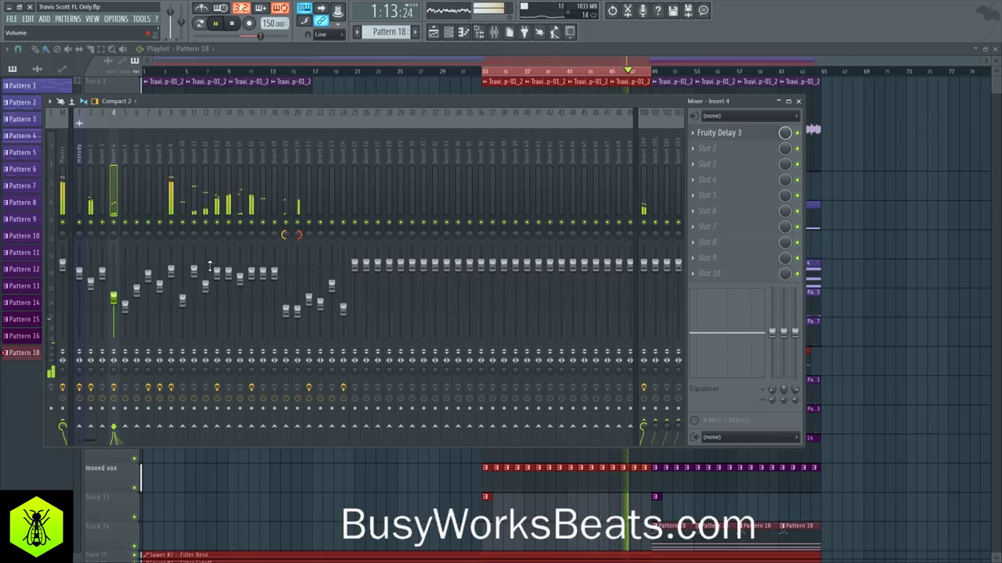
# Close the mixer, clear the playlist's time selection, and restart song playback from the beginning.
pyautogui.press('F9')
pyautogui.press('space')
pyautogui.click(503, 71)
pyautogui.click(233, 25)
pyautogui.press('space')
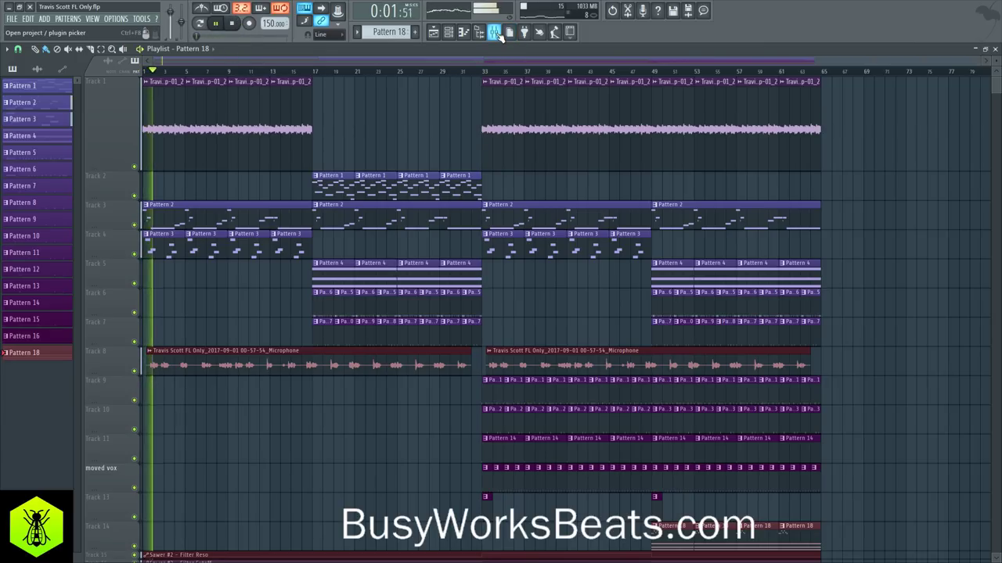
# Reopen the mixer and check the Pitcher effect on insert 9 during playback, closing its window when done.
pyautogui.click(496, 33)
pyautogui.click(173, 160)
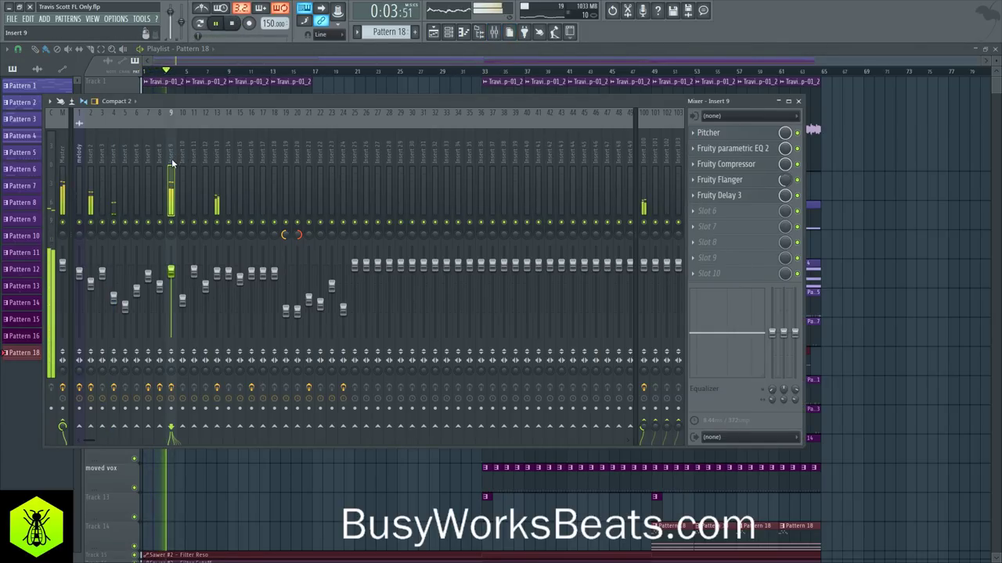
pyautogui.click(751, 133)
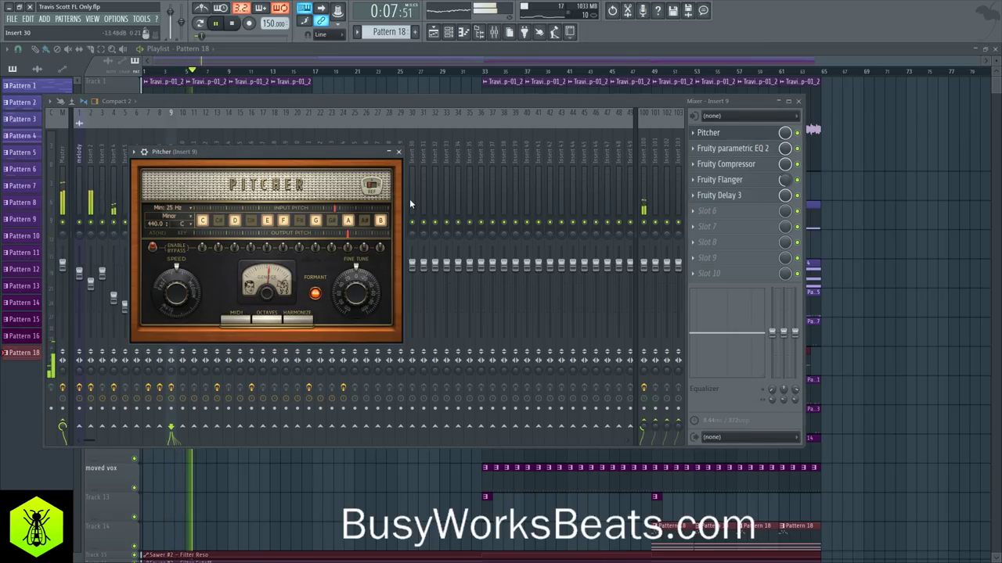
pyautogui.click(398, 152)
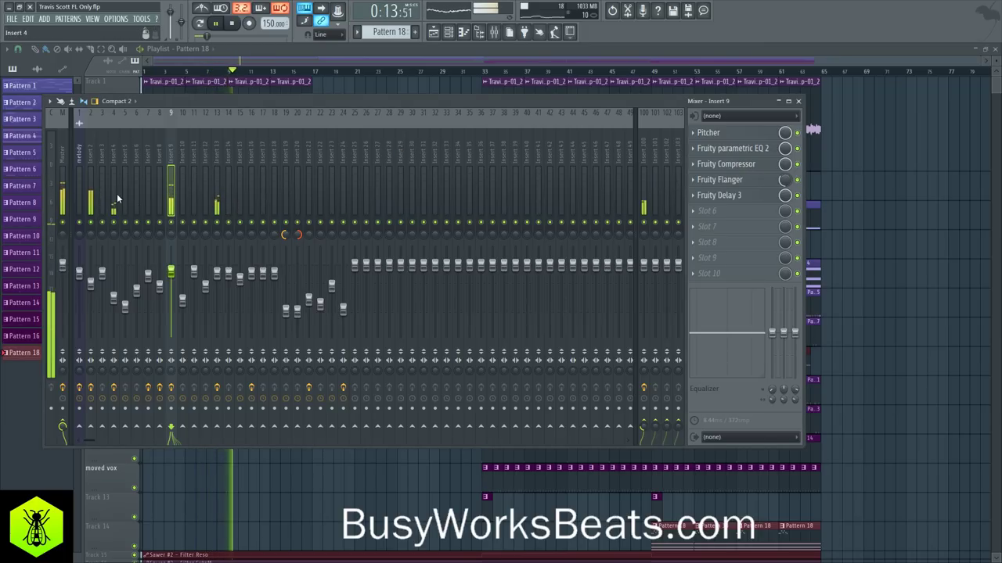
# Select mixer insert 13 and replay the song from the start to check its level in the mix.
pyautogui.click(217, 171)
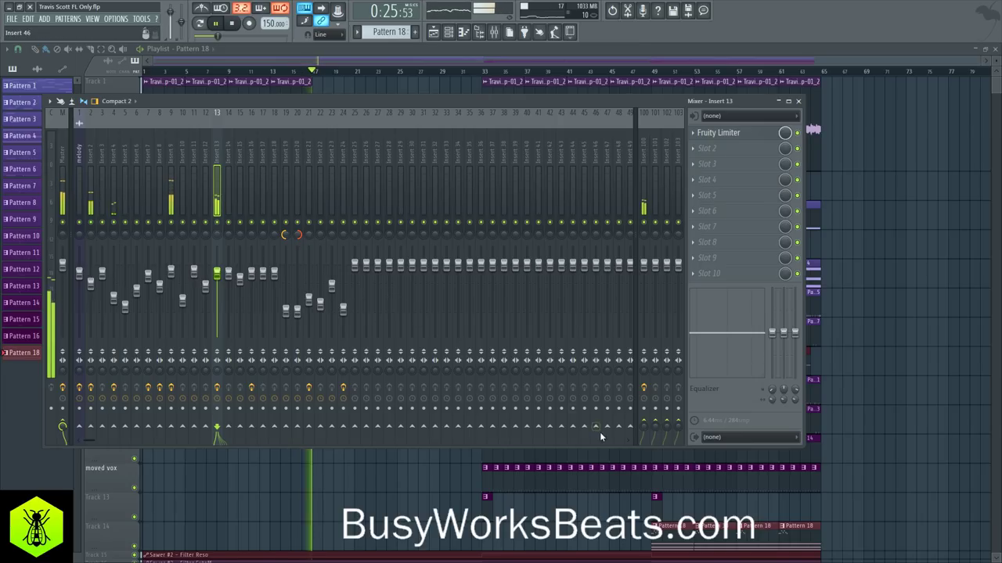
pyautogui.press('space')
pyautogui.press('space')
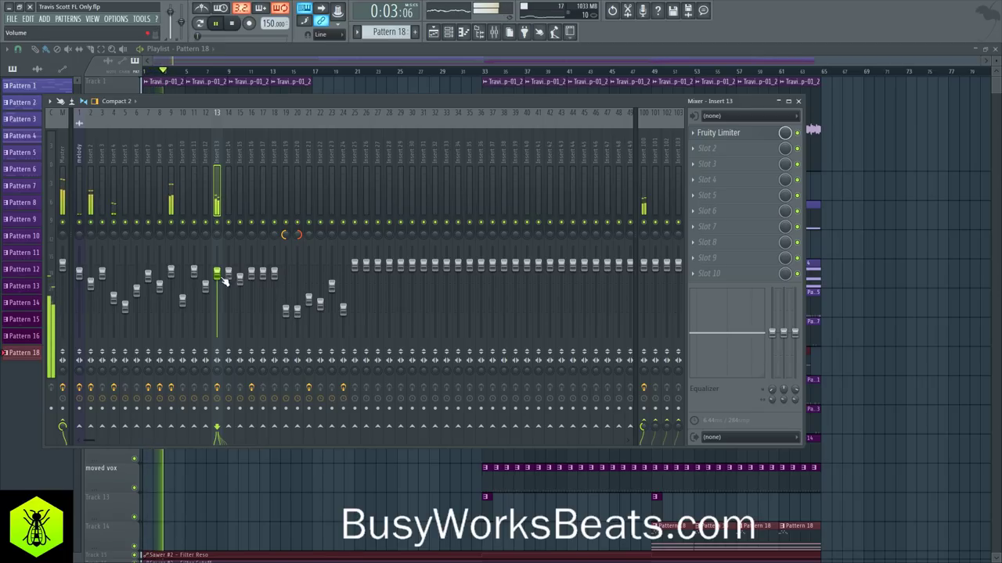
# Raise mixer insert 2's level slightly and check its Fruity Fast Dist effect during playback, closing its window when done.
pyautogui.click(90, 188)
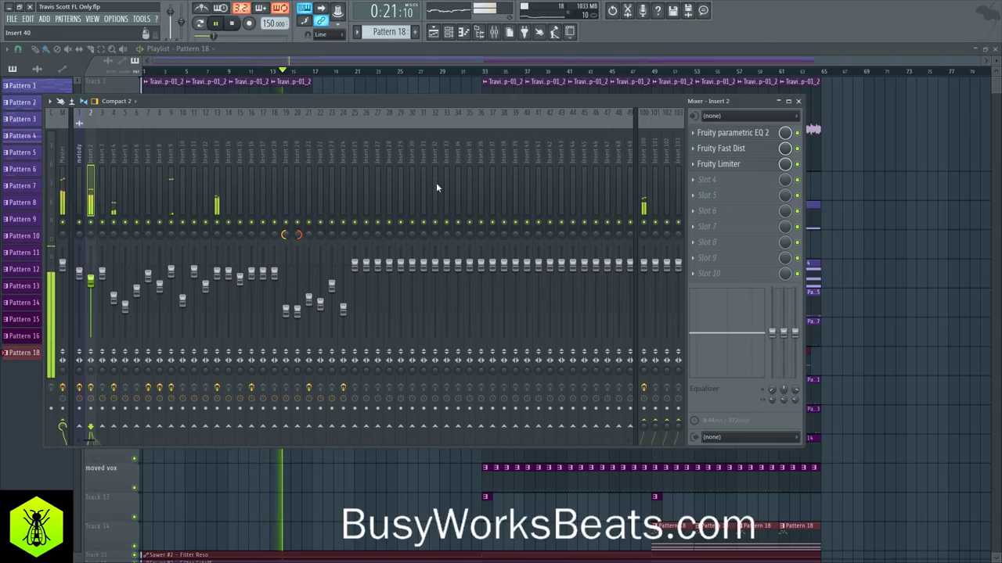
pyautogui.click(721, 148)
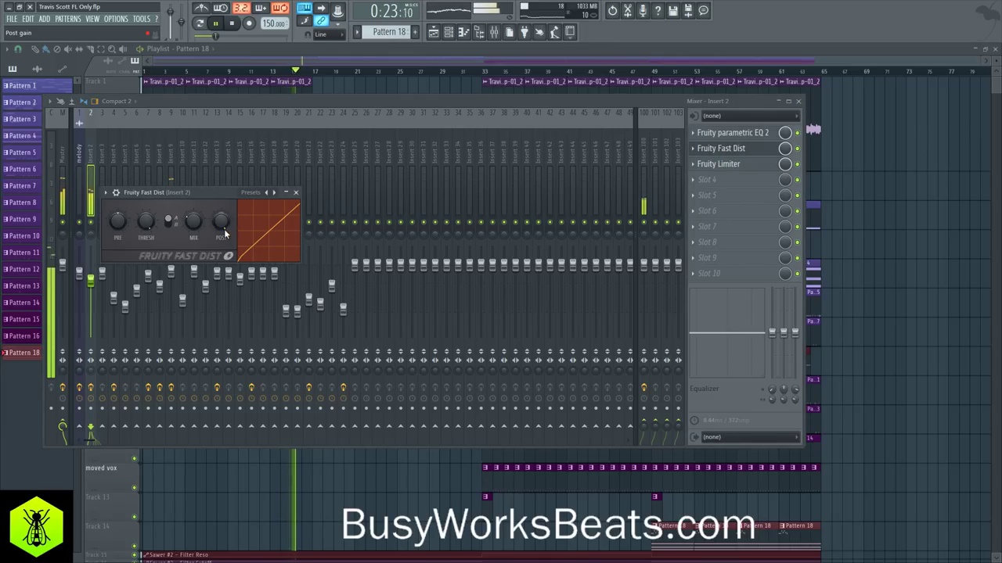
pyautogui.click(296, 194)
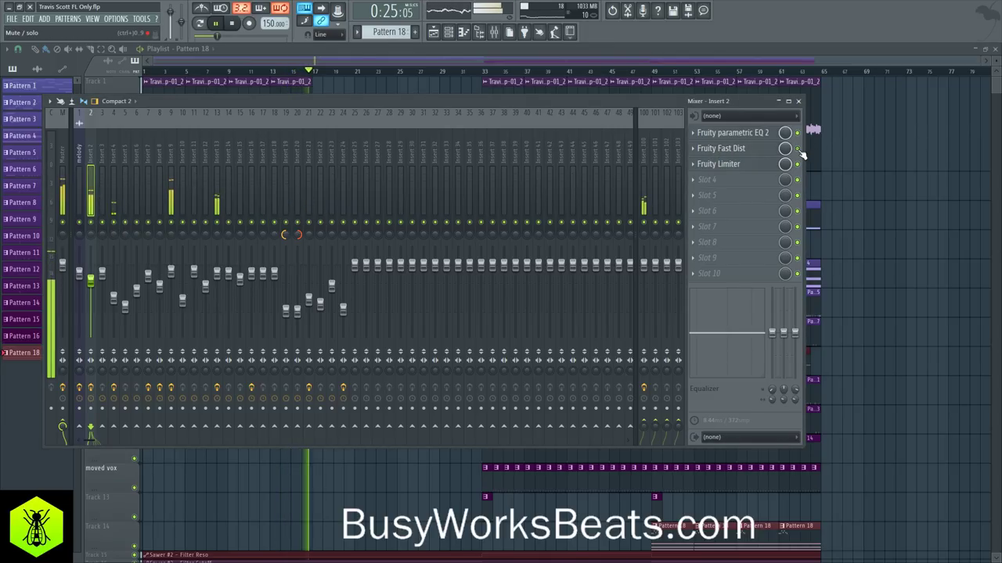
# Add Fruity PanOMatic to the first effect slot of insert 6, set its LFO to panning, and adjust the LFO speed.
pyautogui.click(135, 157)
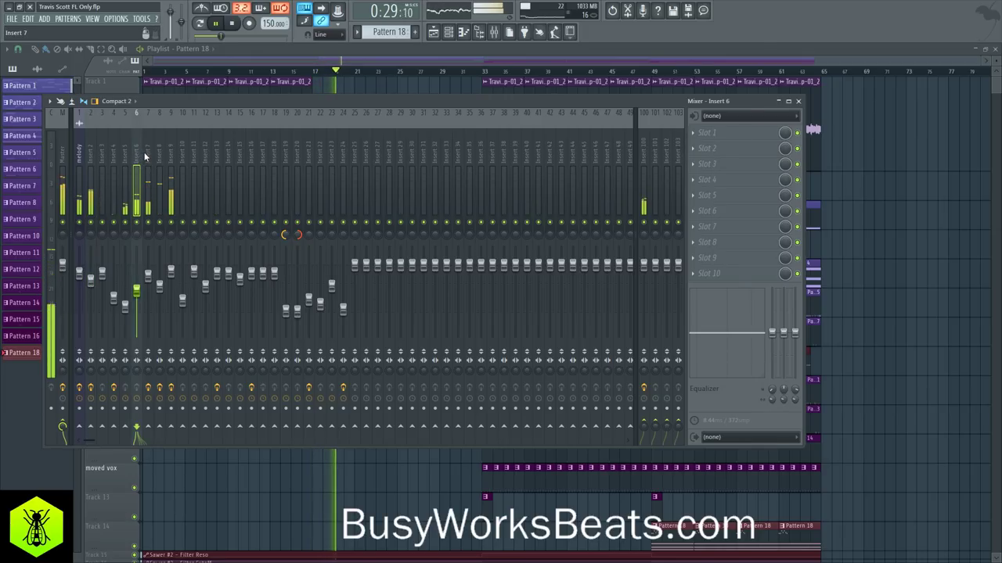
pyautogui.click(147, 153)
pyautogui.click(141, 152)
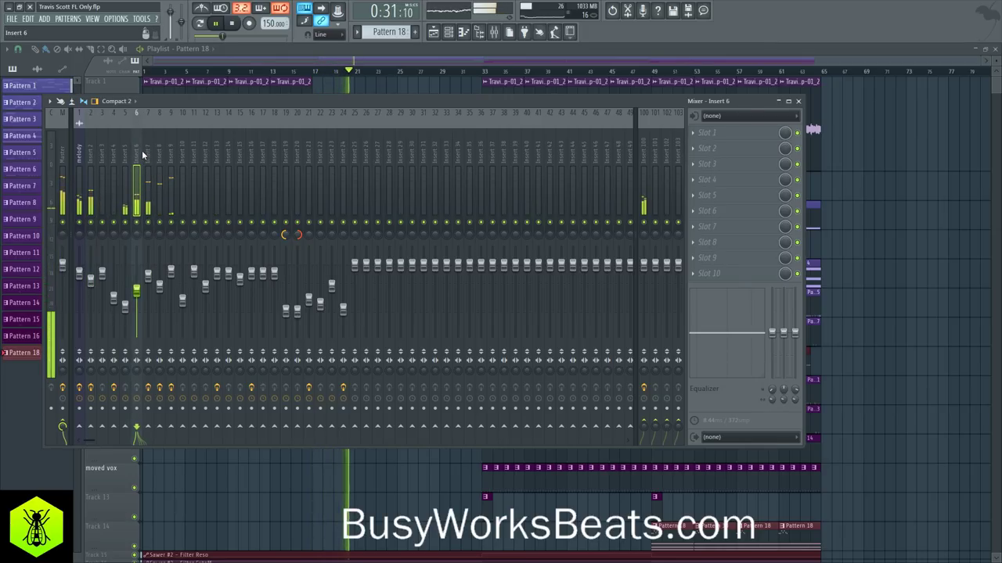
pyautogui.click(703, 135)
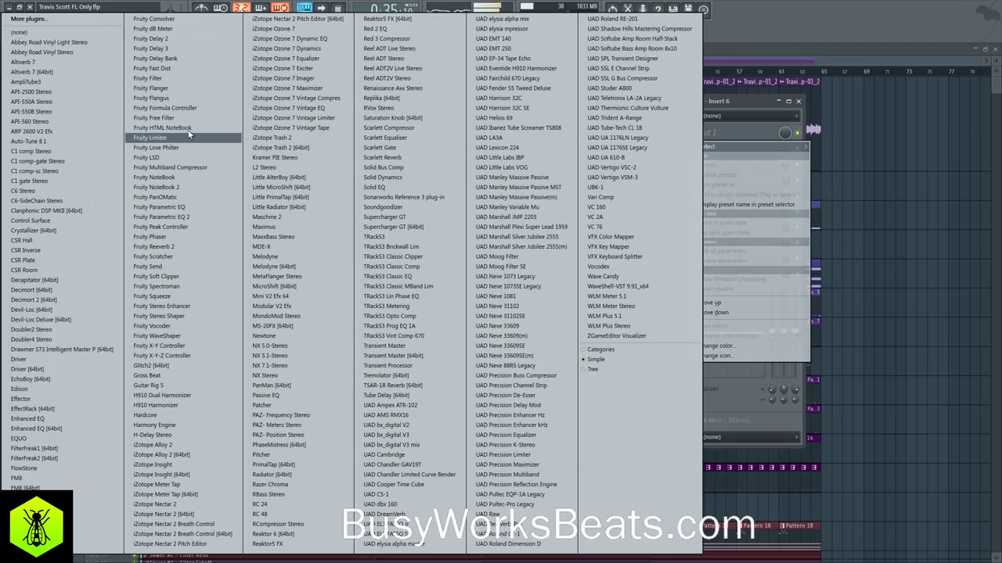
pyautogui.click(184, 197)
pyautogui.click(144, 252)
pyautogui.moveTo(120, 245); pyautogui.dragTo(120, 235)
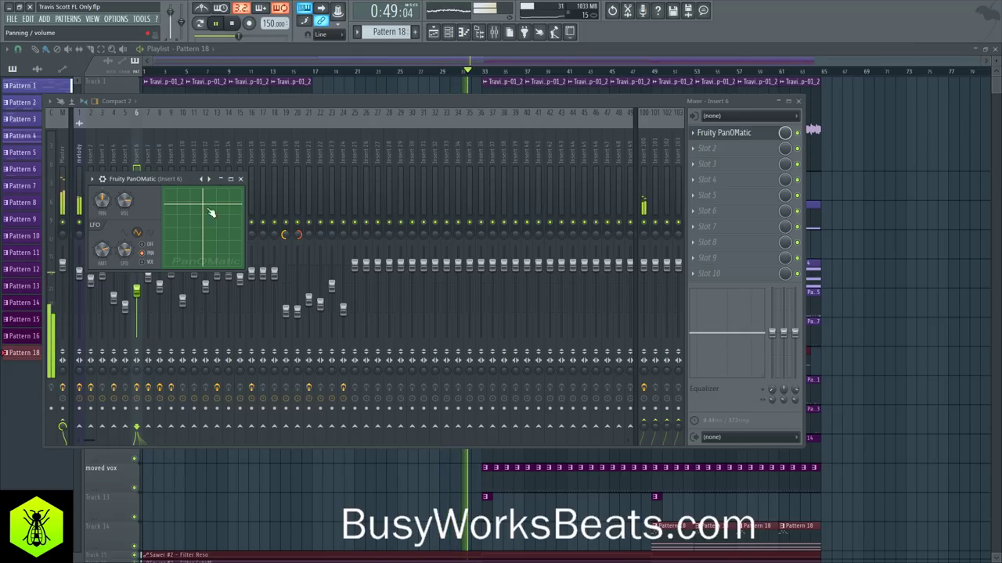
pyautogui.click(240, 178)
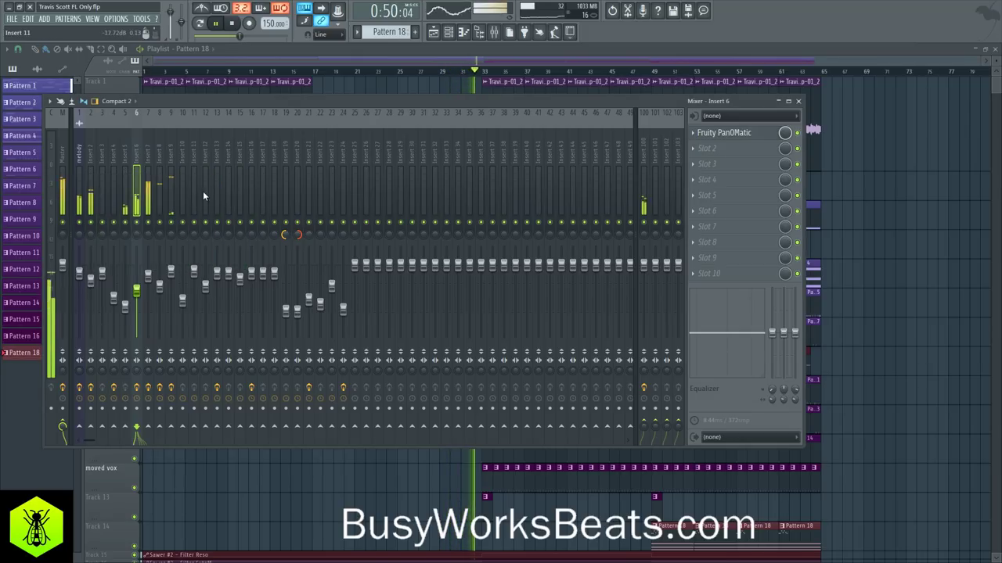
pyautogui.click(739, 133)
pyautogui.click(240, 180)
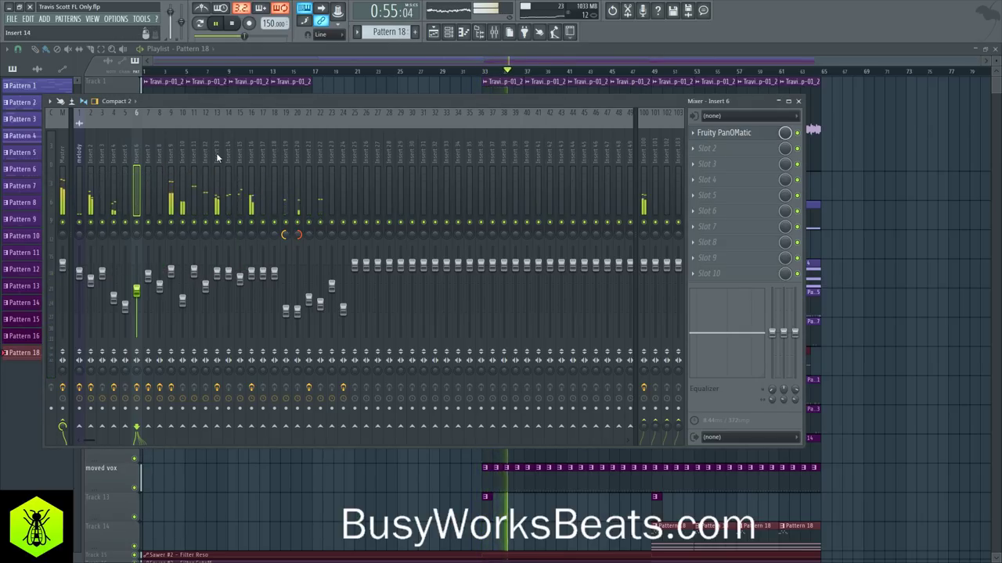
# Raise mixer insert 16's level slightly and check inserts 15, 12, 11 and 9 against it during playback.
pyautogui.click(252, 156)
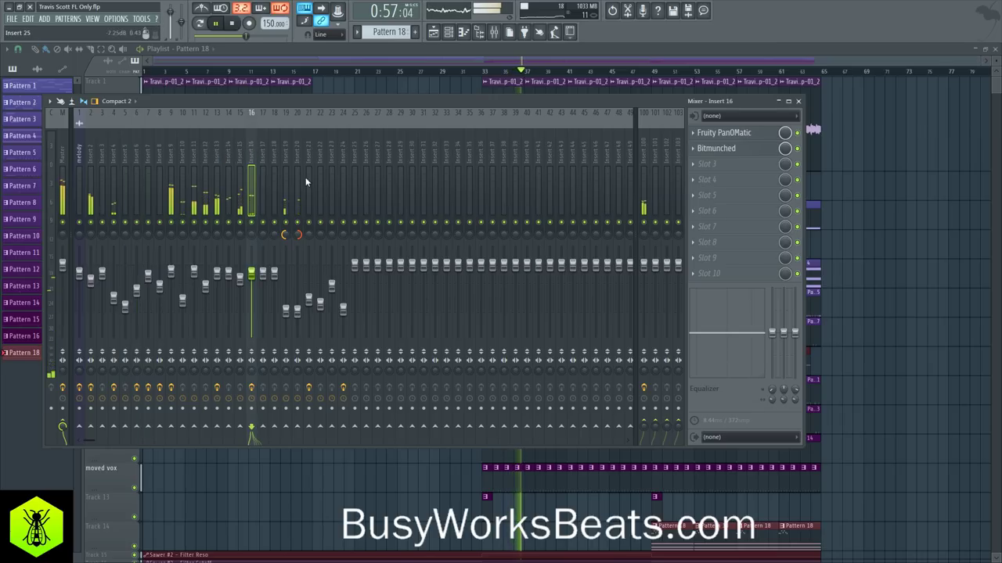
pyautogui.moveTo(256, 274); pyautogui.dragTo(256, 270)
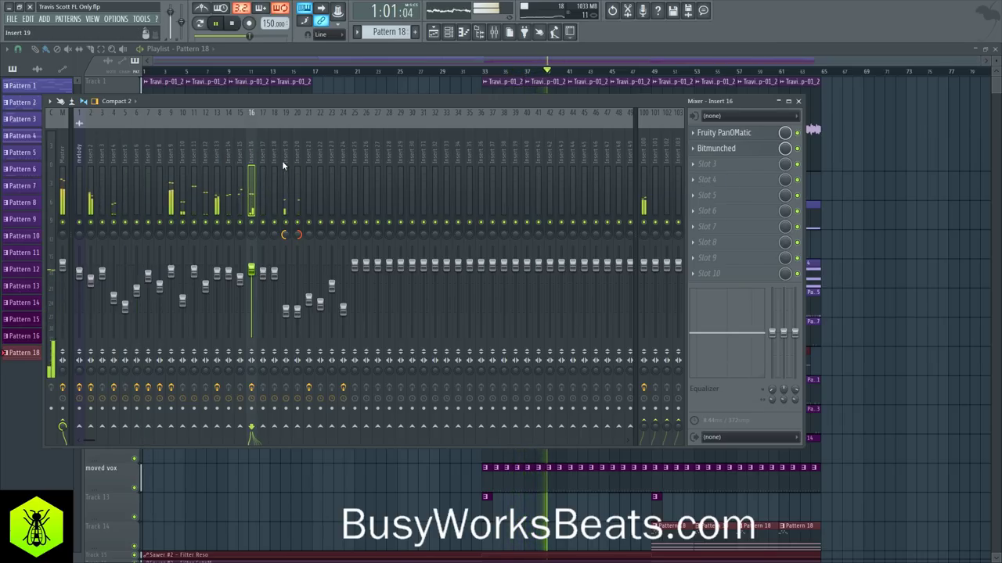
pyautogui.click(240, 155)
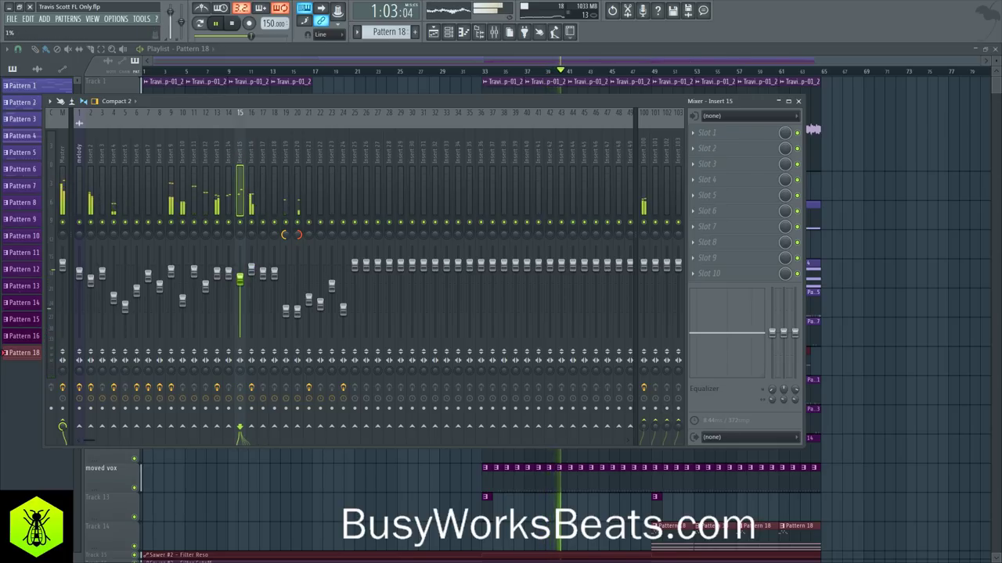
pyautogui.click(212, 157)
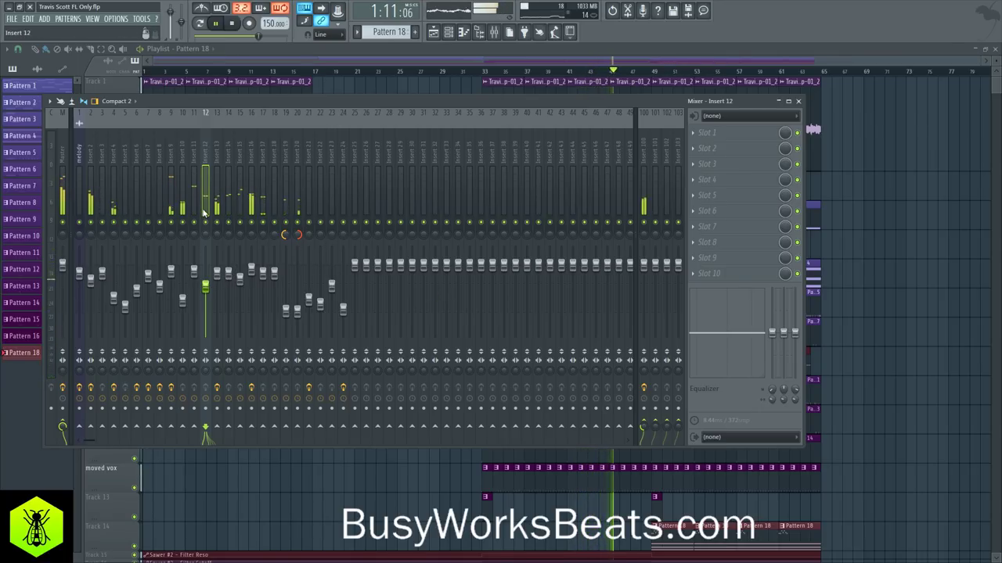
pyautogui.click(196, 169)
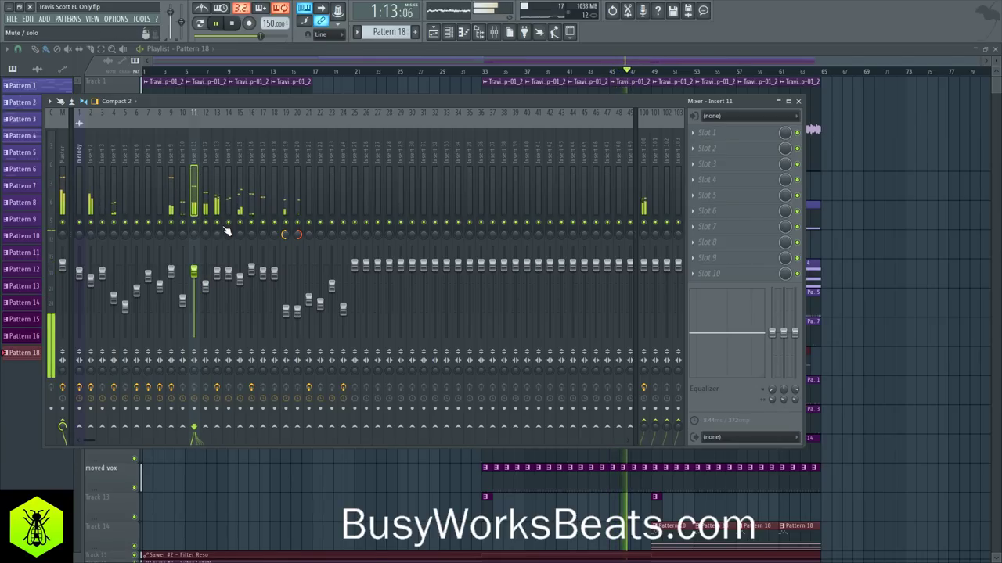
pyautogui.click(171, 159)
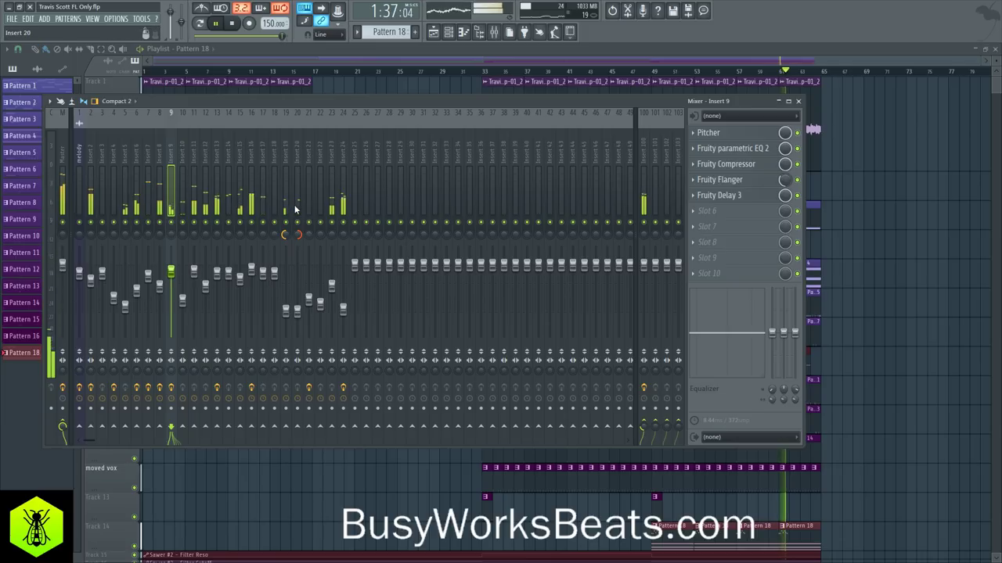
# Add Fruity parametric EQ 2 to the master's first slot, load the "20Hz + 18kHz cut" preset, and adjust its band 7 high cut.
pyautogui.click(62, 235)
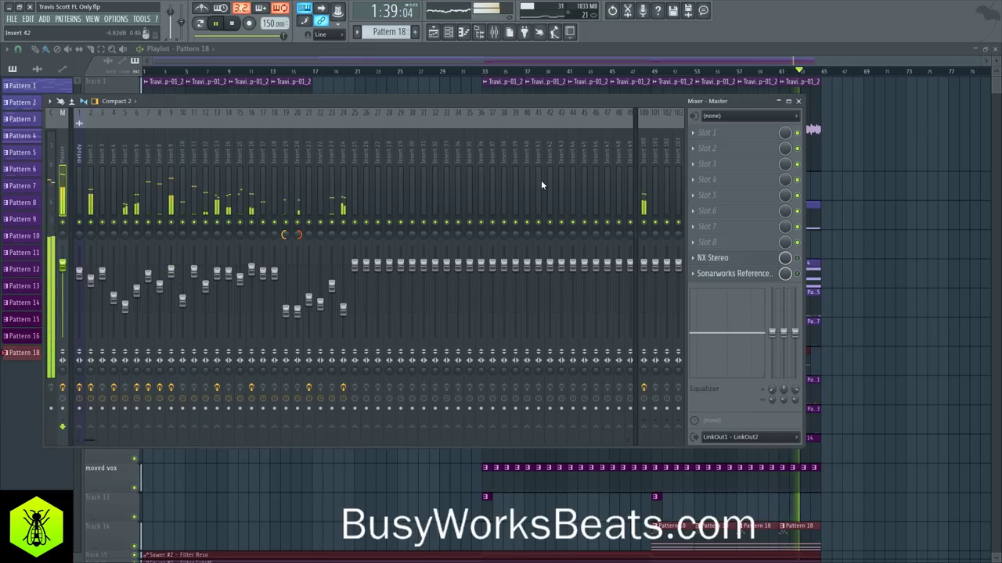
pyautogui.click(712, 136)
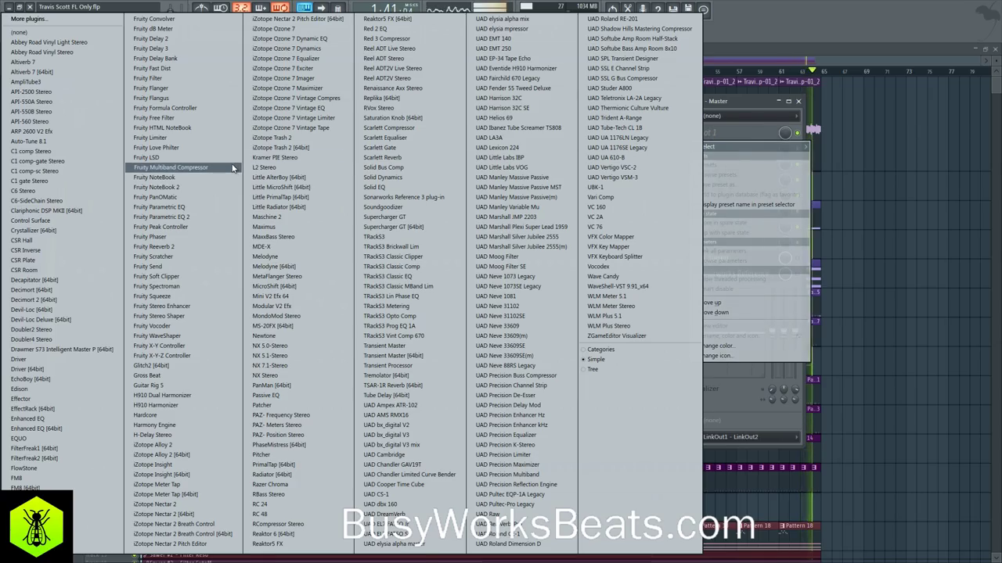
pyautogui.click(204, 218)
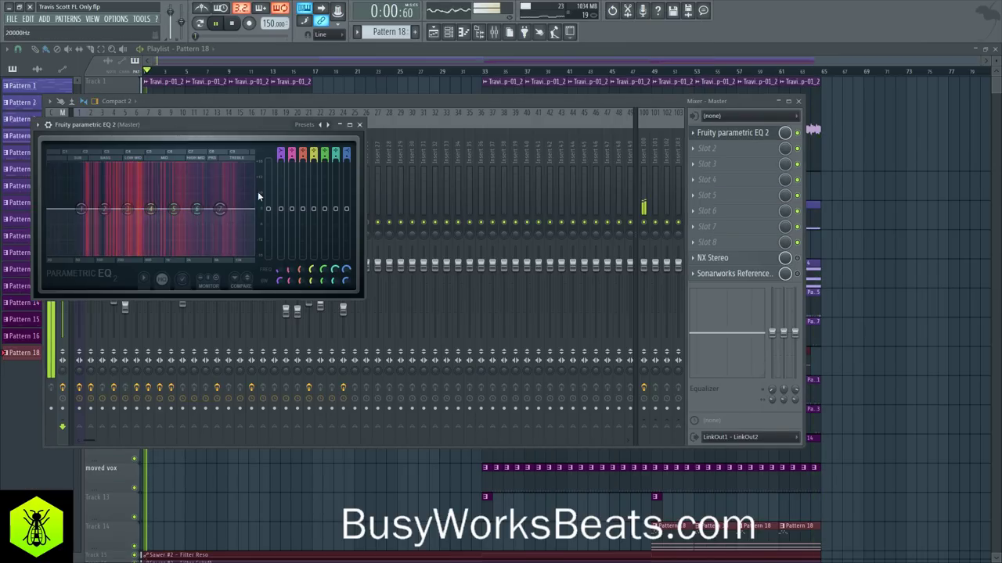
pyautogui.click(328, 125)
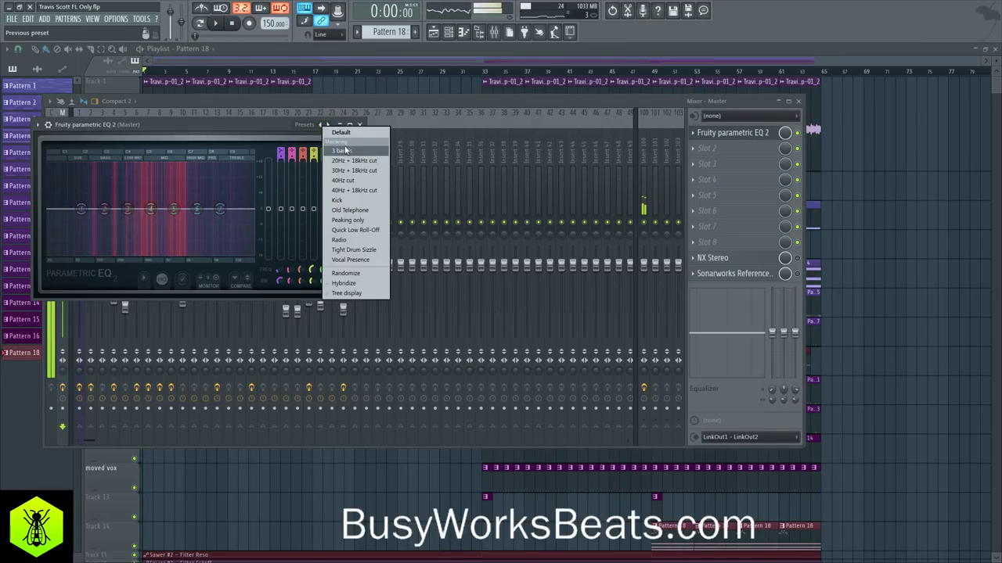
pyautogui.click(356, 162)
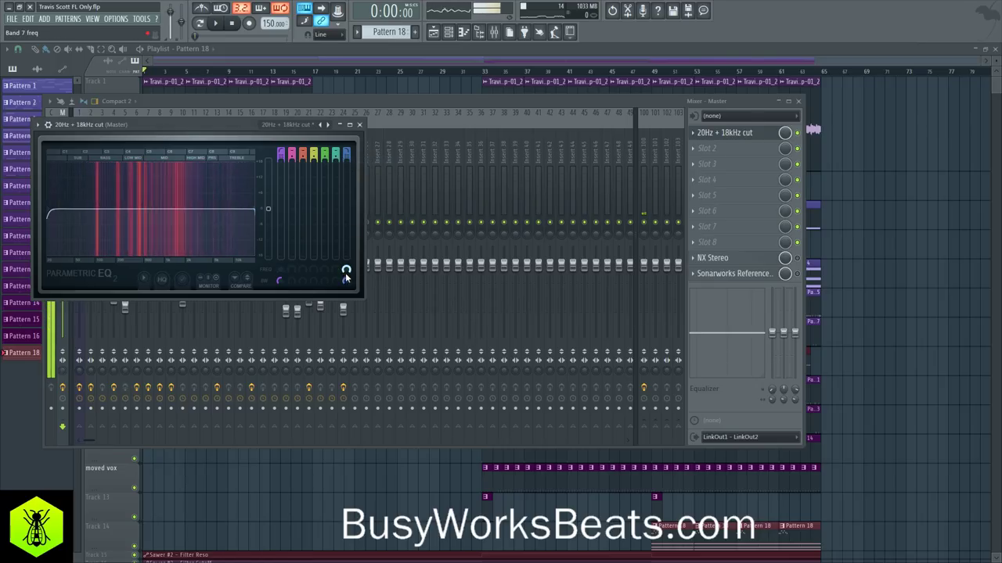
pyautogui.press('space')
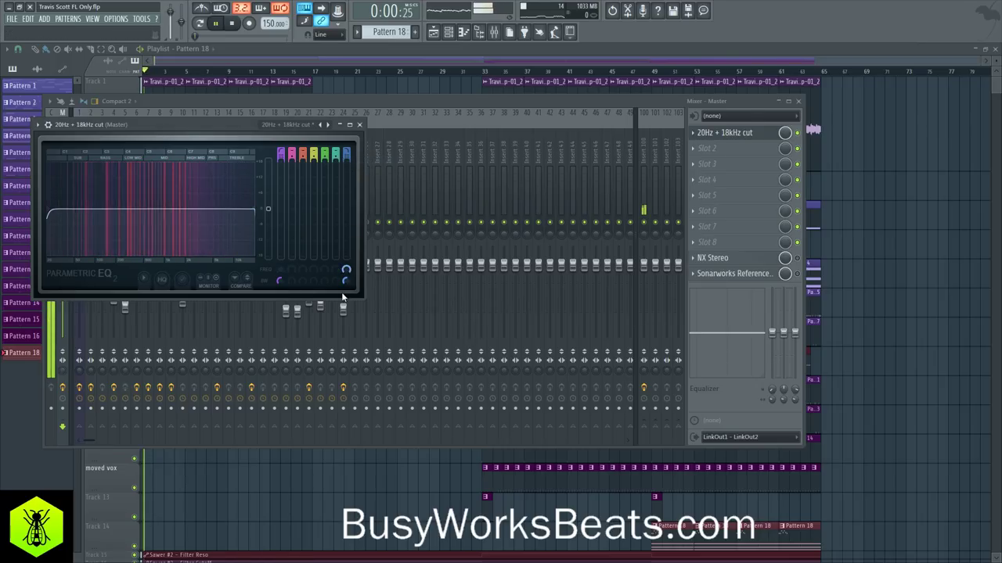
pyautogui.click(362, 124)
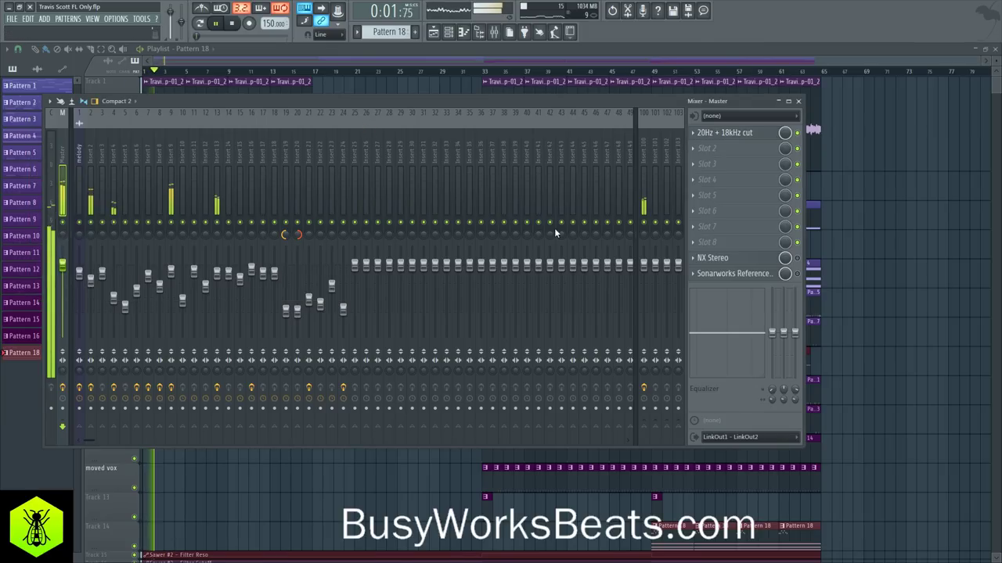
# Add a second Fruity parametric EQ 2 in the master's second slot and boost band 2 slightly.
pyautogui.click(712, 157)
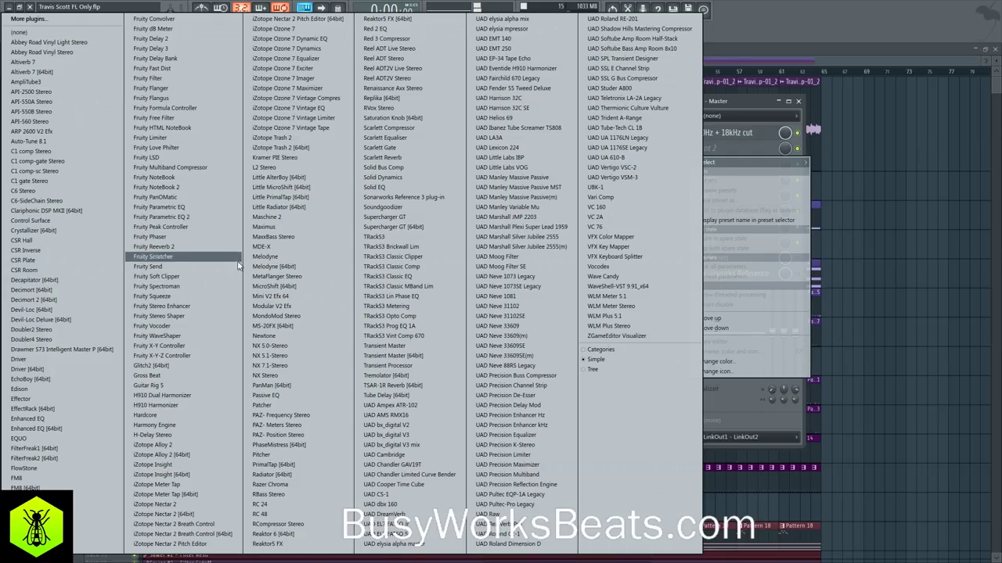
pyautogui.click(214, 221)
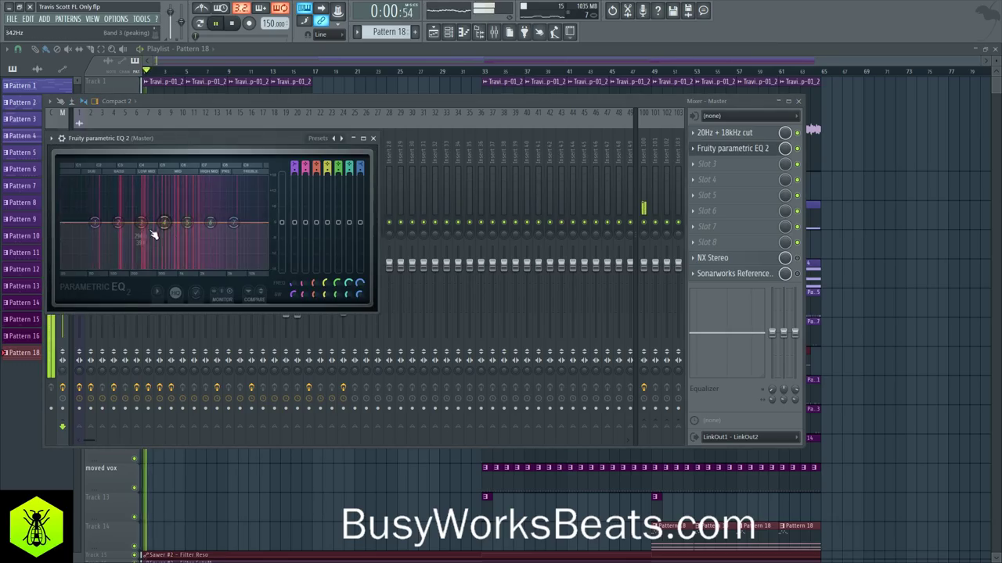
# Enable the master's Sonarworks Reference plugin, review its headphone calibration during playback, and bypass it again.
pyautogui.click(797, 274)
pyautogui.click(768, 277)
pyautogui.press('space')
pyautogui.press('space')
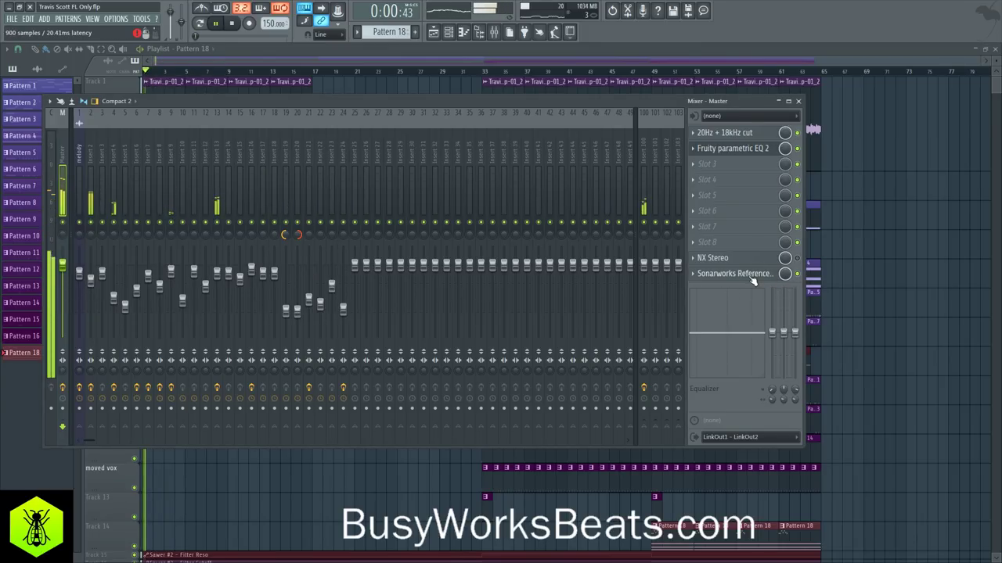
pyautogui.click(743, 274)
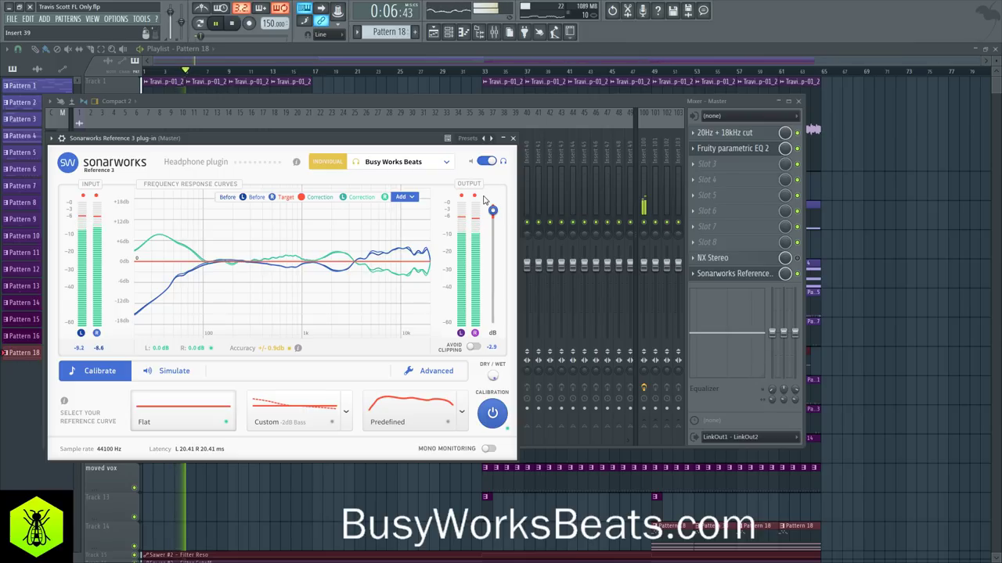
pyautogui.click(513, 139)
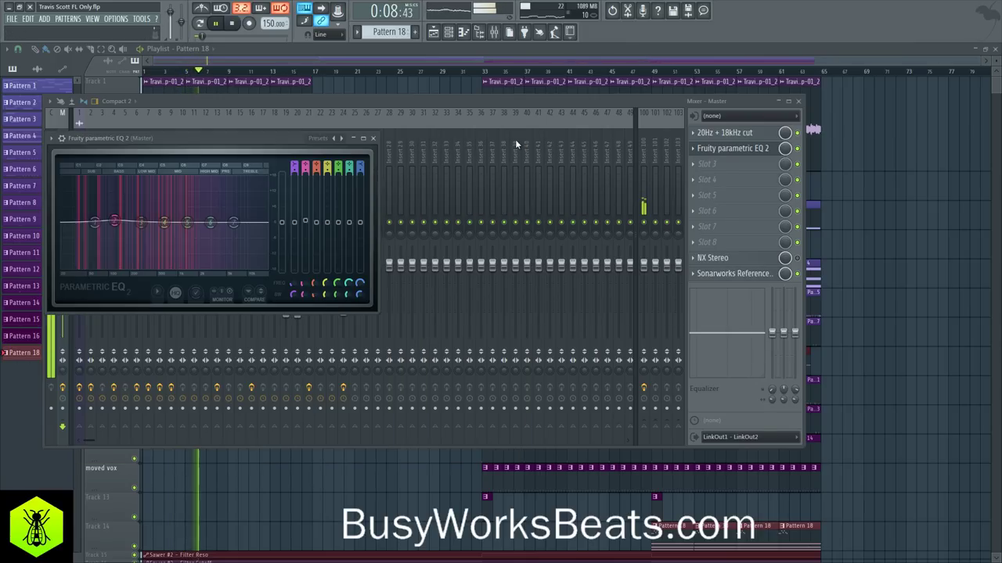
pyautogui.click(798, 292)
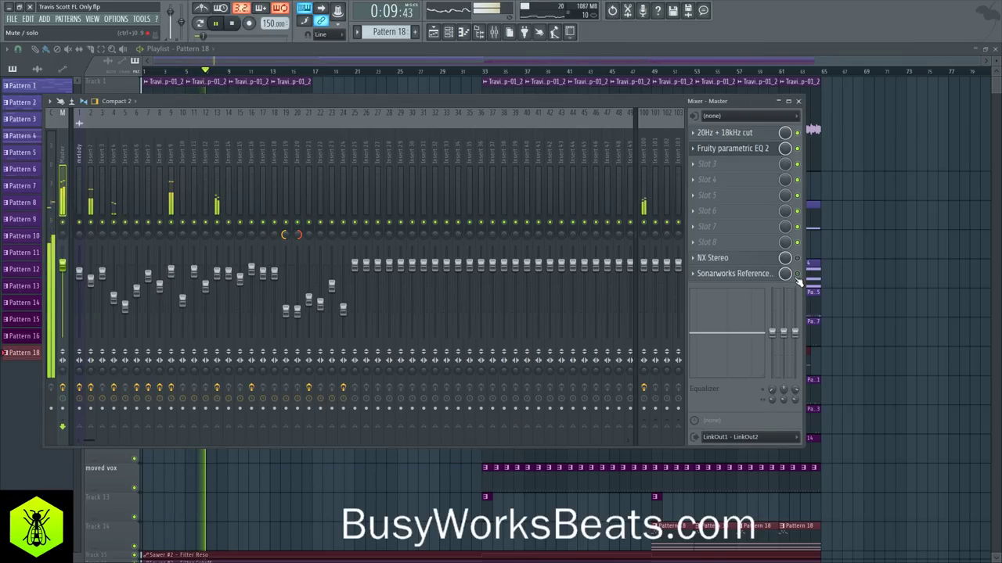
# Reshape band 2 of the master's second EQ to about 2.5 dB at 71 Hz with 20% width, leaving band 1's level reset.
pyautogui.click(732, 148)
pyautogui.moveTo(114, 221); pyautogui.dragTo(109, 220)
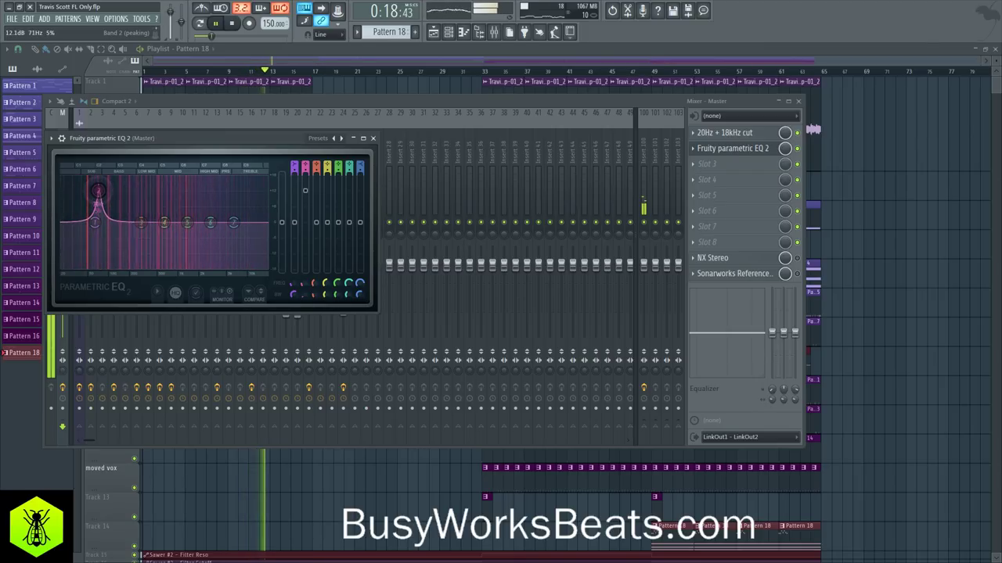
pyautogui.moveTo(94, 222); pyautogui.dragTo(94, 227)
pyautogui.rightClick(299, 226)
pyautogui.click(307, 232)
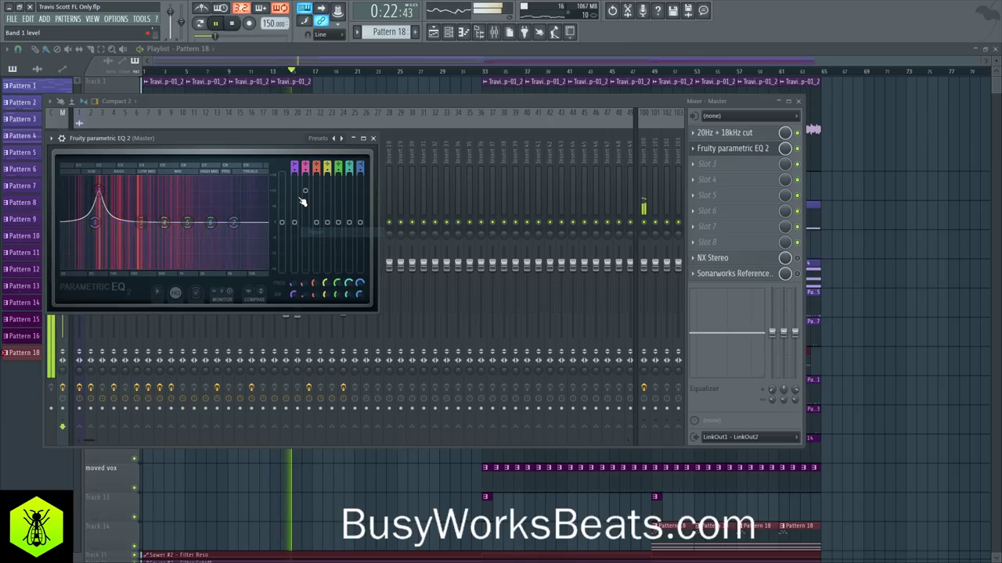
pyautogui.rightClick(301, 223)
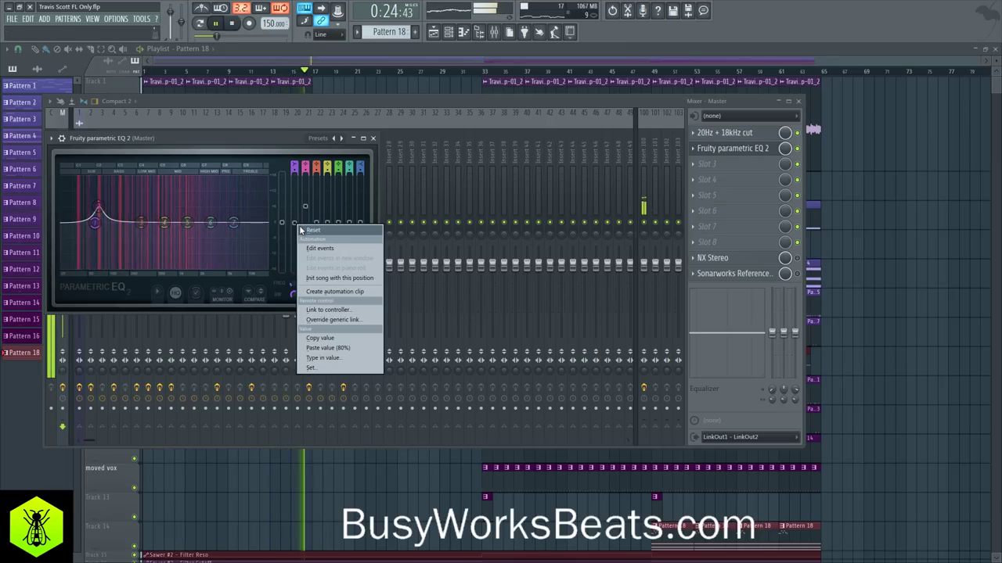
pyautogui.click(307, 233)
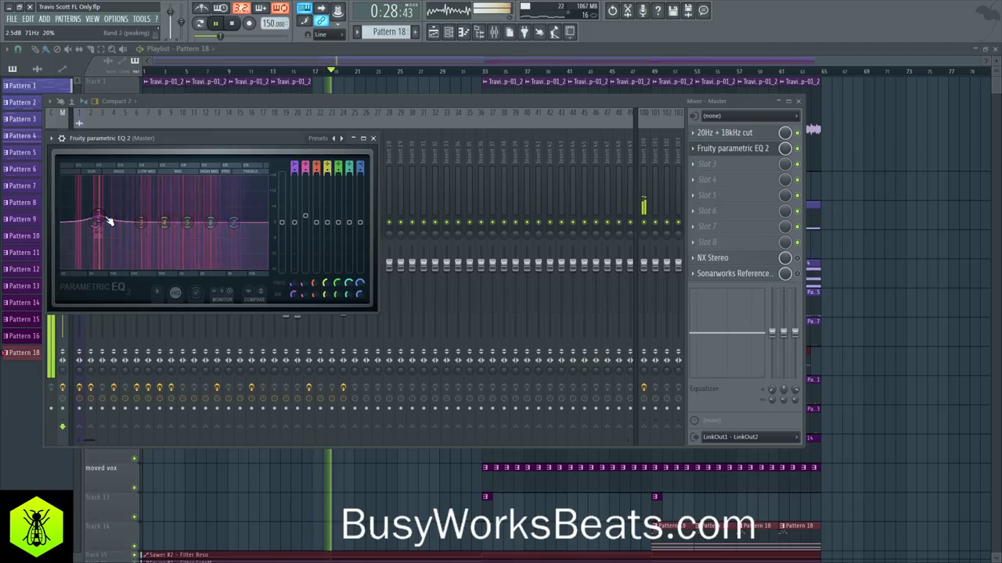
# Toggle Sonarworks Reference to compare the sound, and boost band 6 of the second master EQ about 2.4 dB at 2635 Hz, 39% width.
pyautogui.click(797, 275)
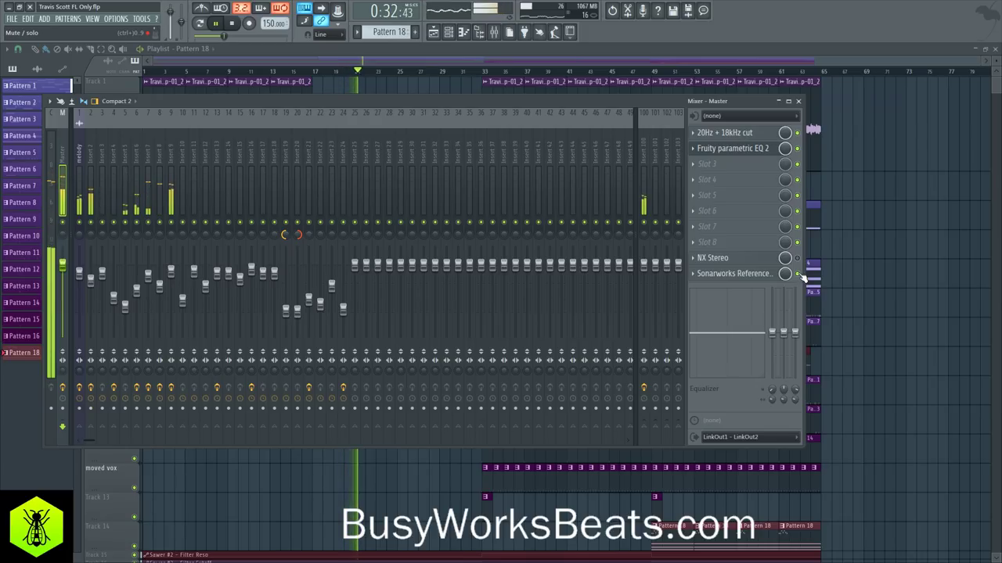
pyautogui.click(740, 148)
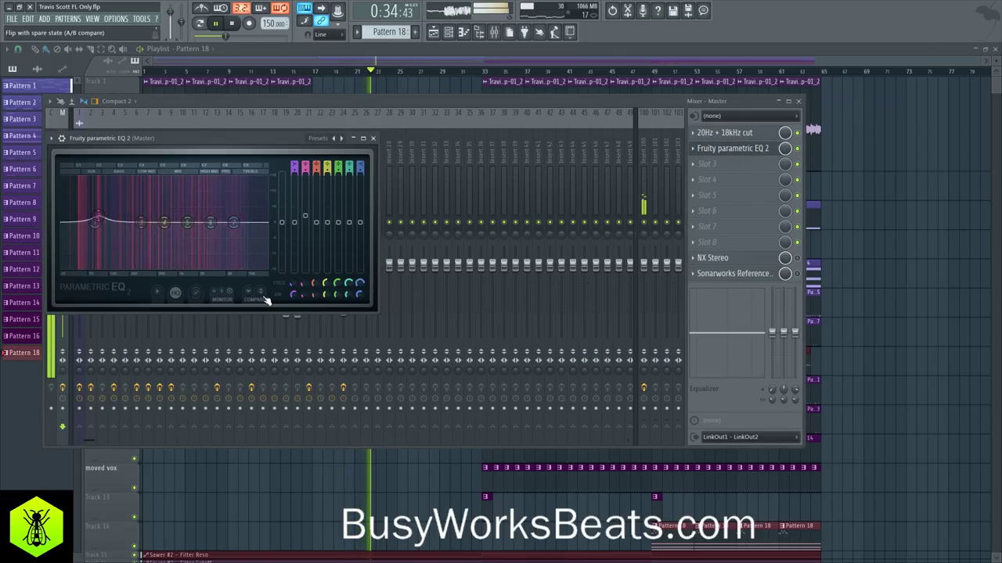
pyautogui.press('space')
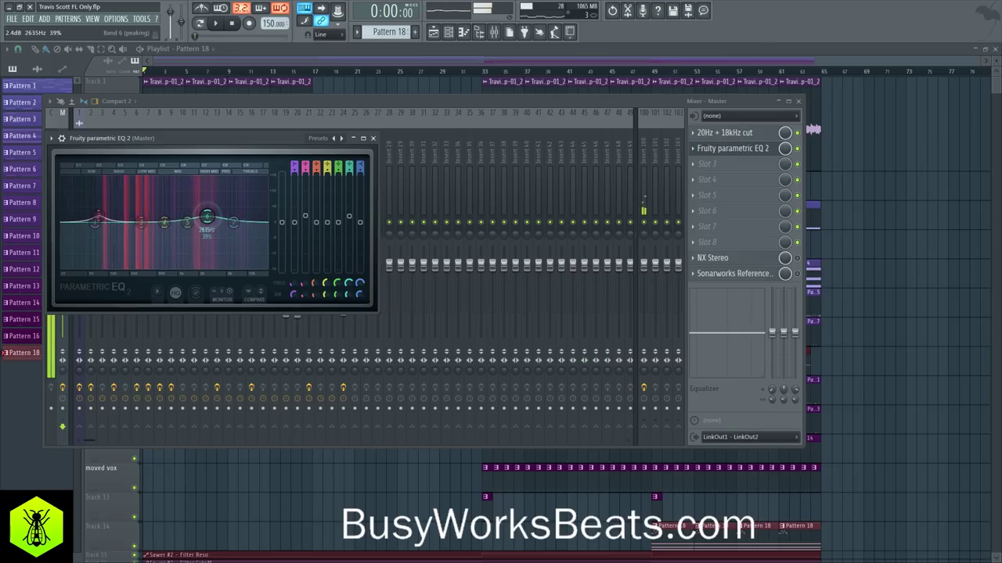
# In the second master EQ, boost high-shelf band 7 about 1.9 dB at 7238 Hz with 51% width, and retune band 6 to about 2143 Hz.
pyautogui.press('space')
pyautogui.moveTo(233, 221); pyautogui.dragTo(239, 223)
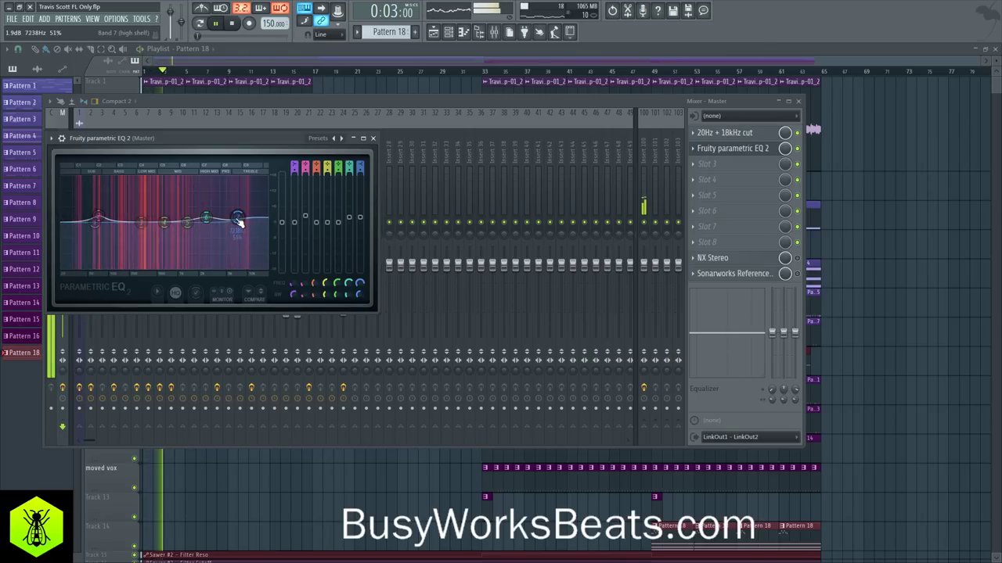
pyautogui.moveTo(207, 223); pyautogui.dragTo(204, 225)
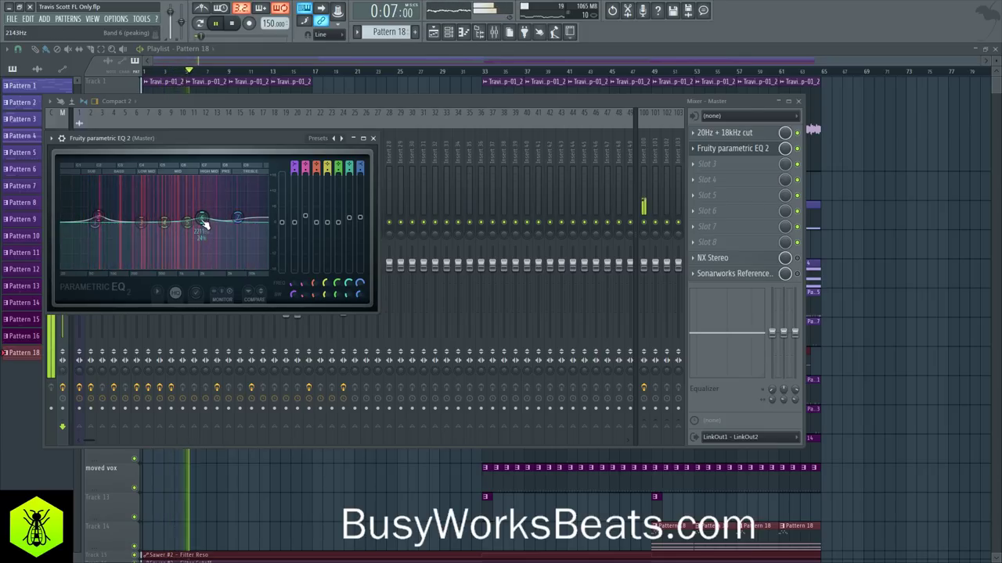
pyautogui.click(372, 138)
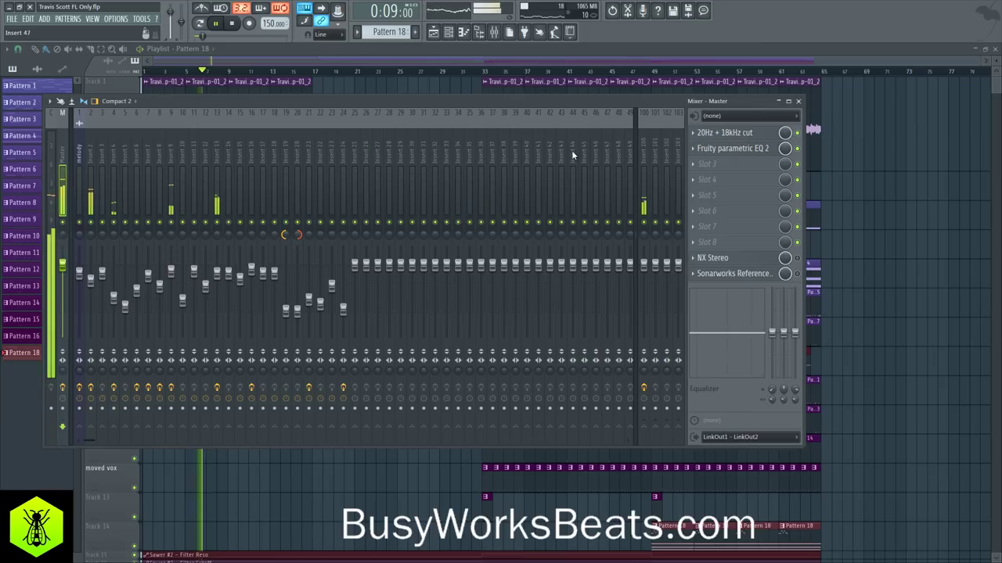
# Add a Fruity Limiter to the master's third slot, switch it to compressor mode, and start playback.
pyautogui.click(708, 164)
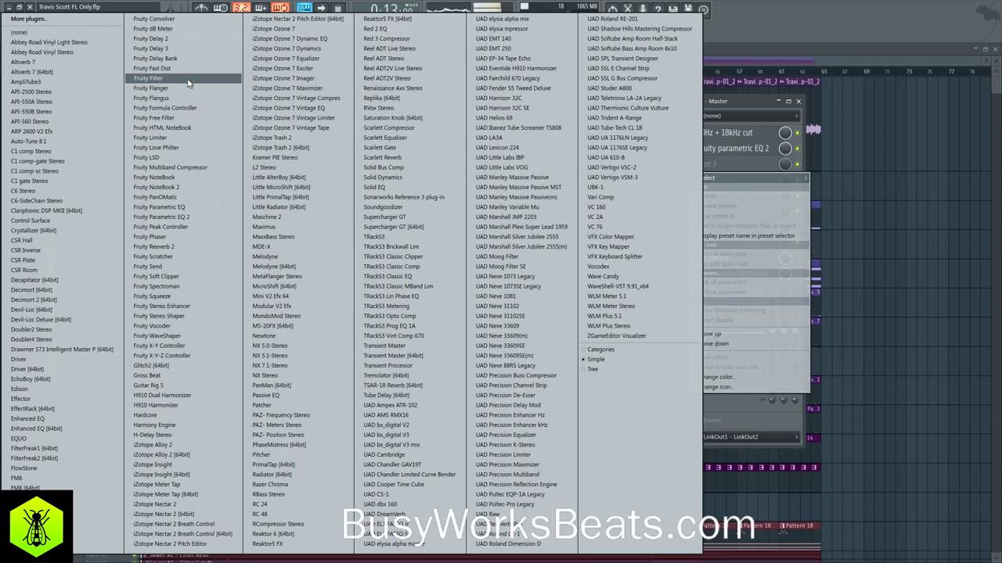
pyautogui.click(176, 138)
pyautogui.click(152, 307)
pyautogui.press('space')
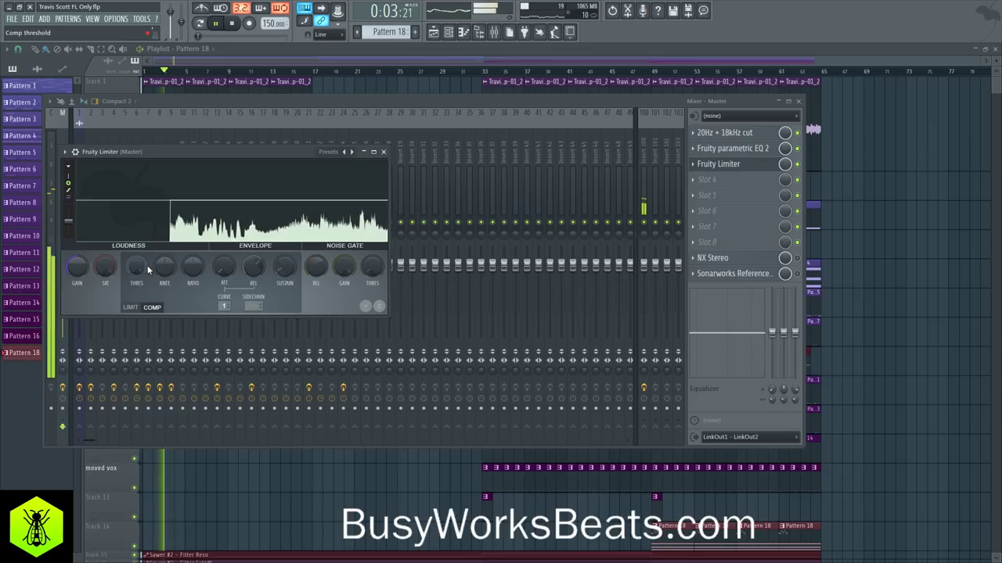
# Play the song from bar 16 and set the master compressor's threshold to about -9.2 dB and its ratio to 2.0:1.
pyautogui.click(268, 487)
pyautogui.click(301, 72)
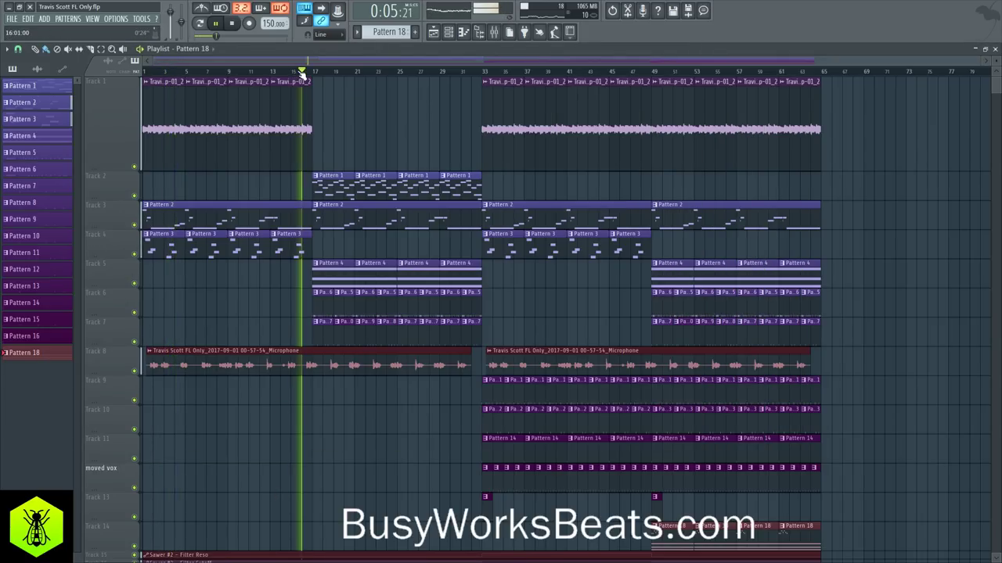
pyautogui.click(478, 32)
pyautogui.click(752, 165)
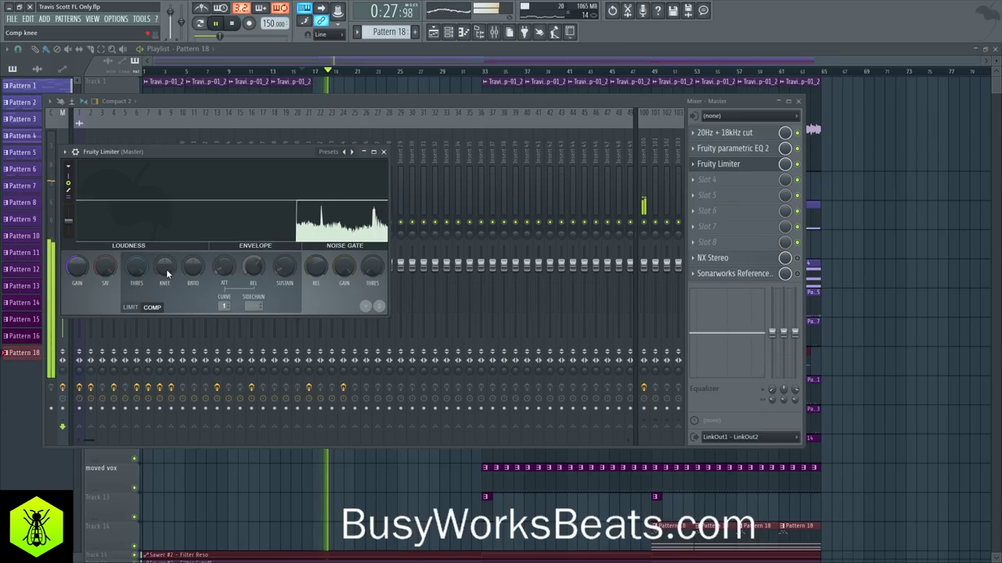
pyautogui.moveTo(136, 267); pyautogui.dragTo(136, 291)
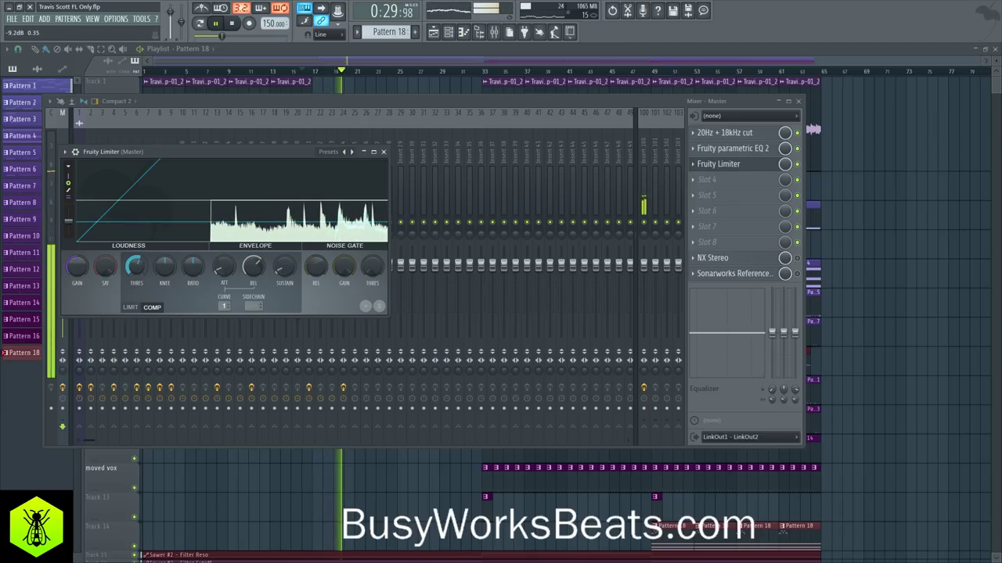
pyautogui.moveTo(193, 268); pyautogui.dragTo(193, 237)
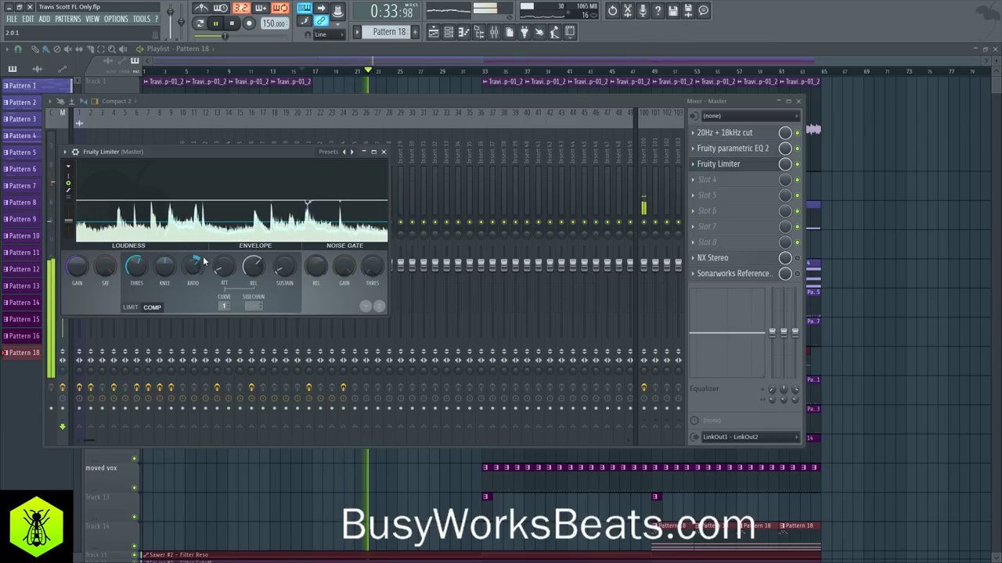
# Adjust the master compressor's attack and release times by ear, and raise its gain to about 1.3 dB.
pyautogui.moveTo(224, 268); pyautogui.dragTo(224, 255)
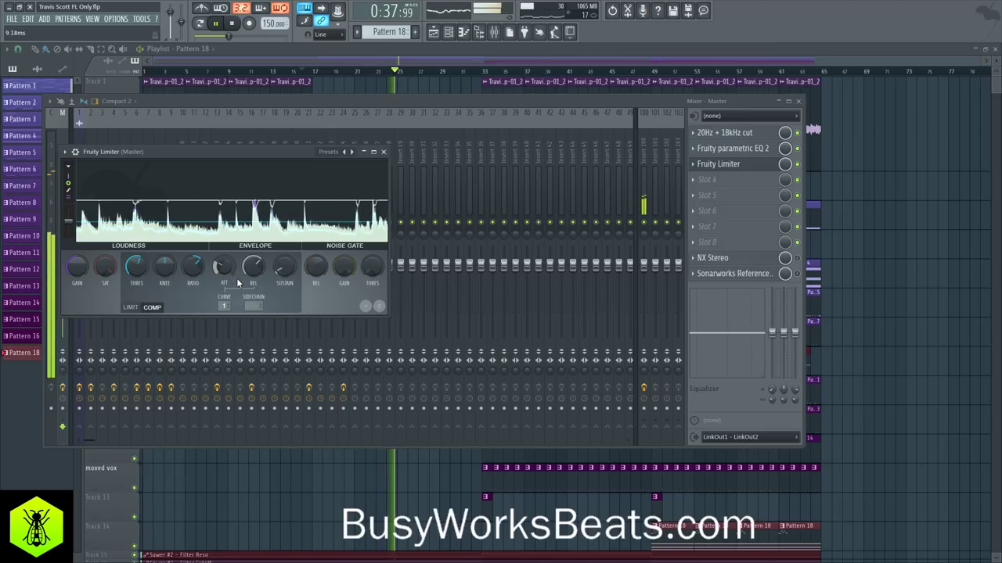
pyautogui.scroll(5, 225, 268)
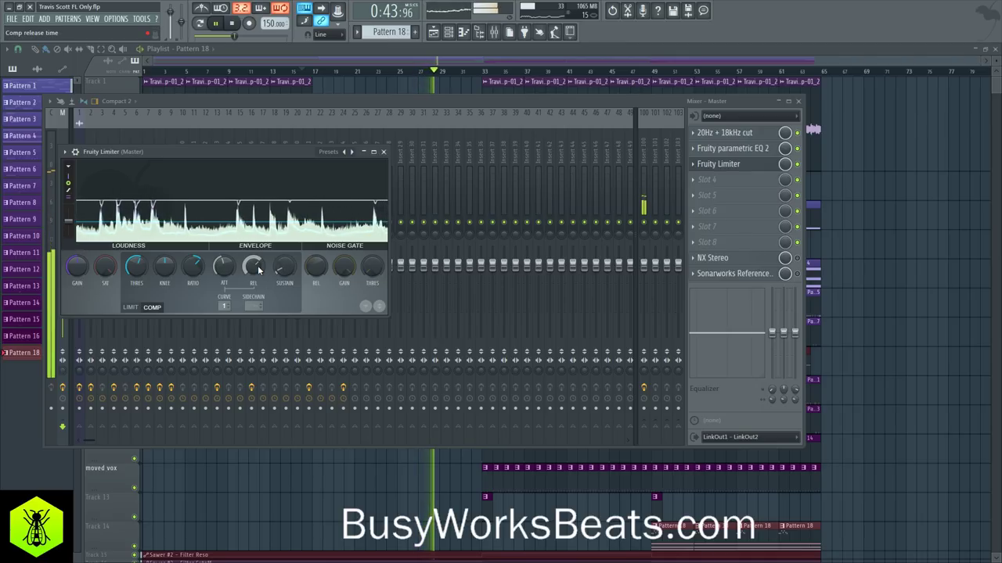
pyautogui.scroll(2, 259, 270)
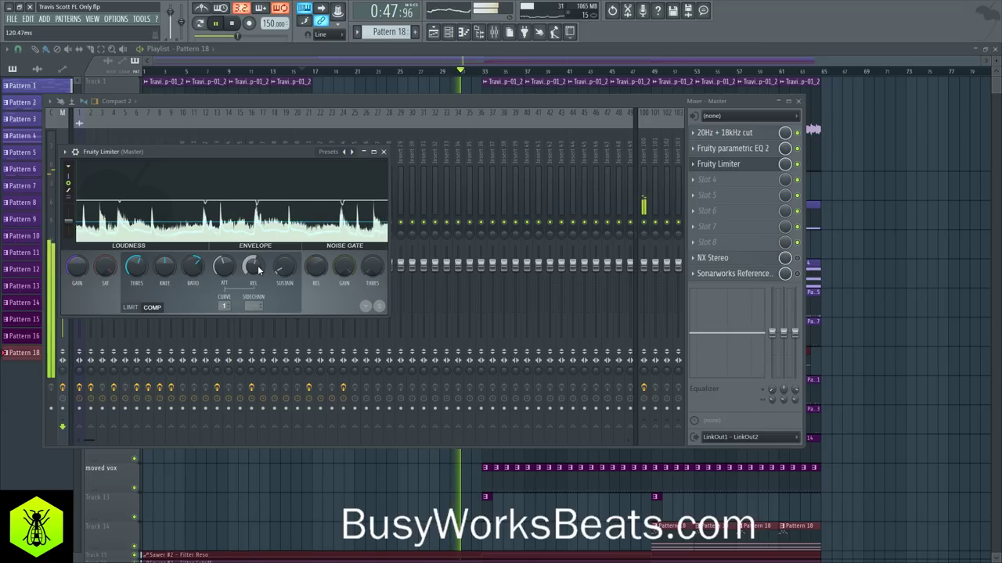
pyautogui.scroll(-3, 257, 268)
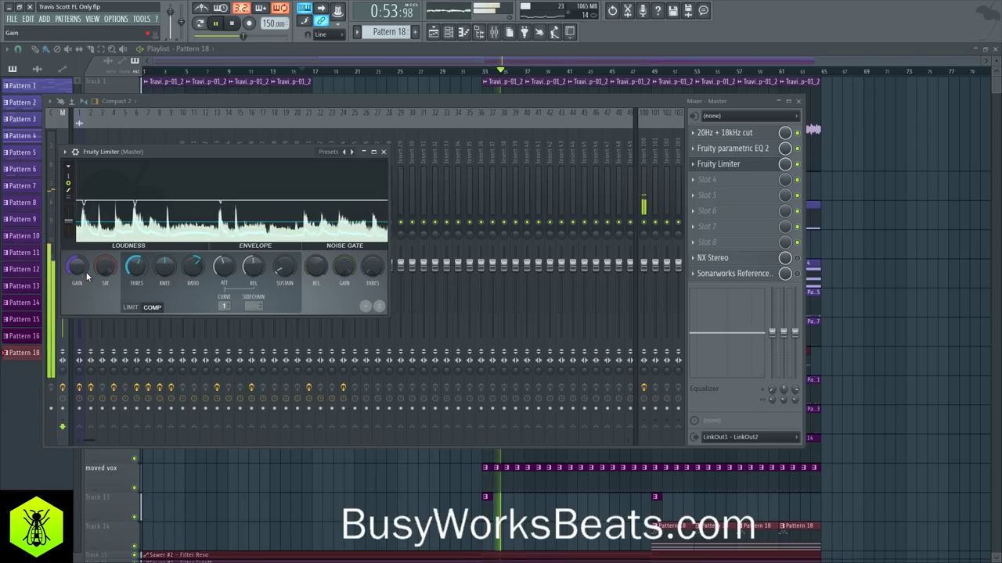
pyautogui.scroll(3, 79, 268)
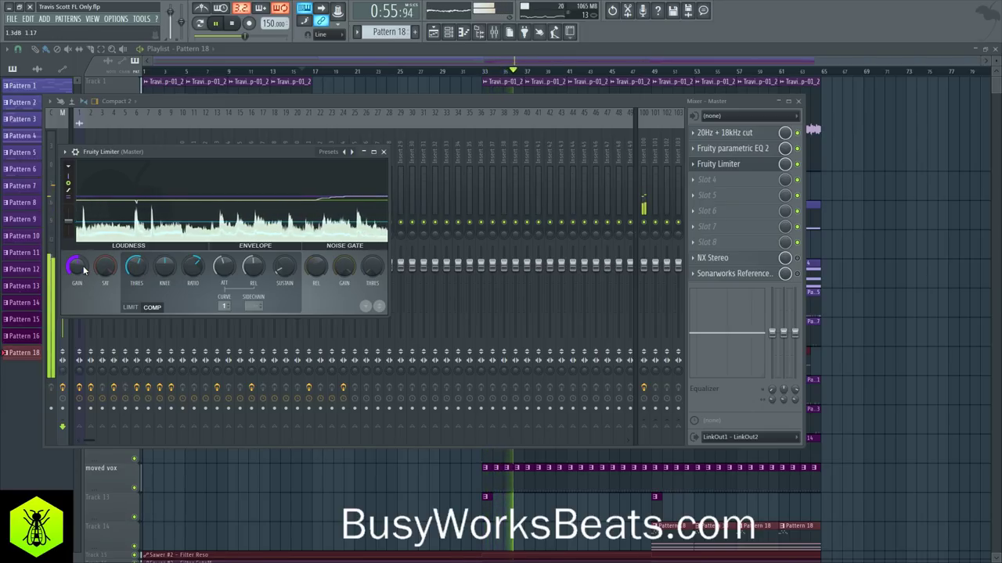
pyautogui.click(383, 152)
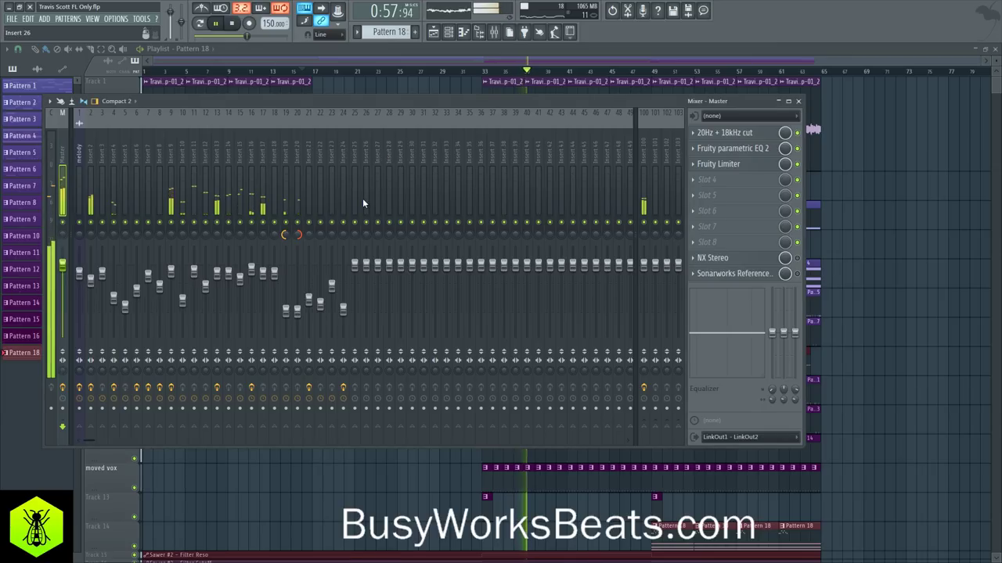
# Add Maximus to the master's fourth slot and bypass it.
pyautogui.click(720, 185)
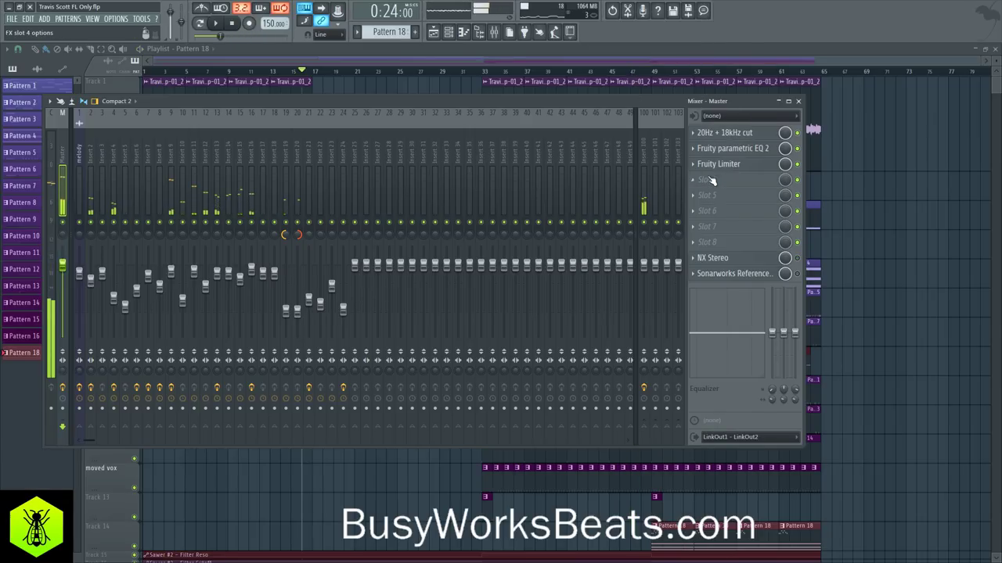
pyautogui.click(719, 180)
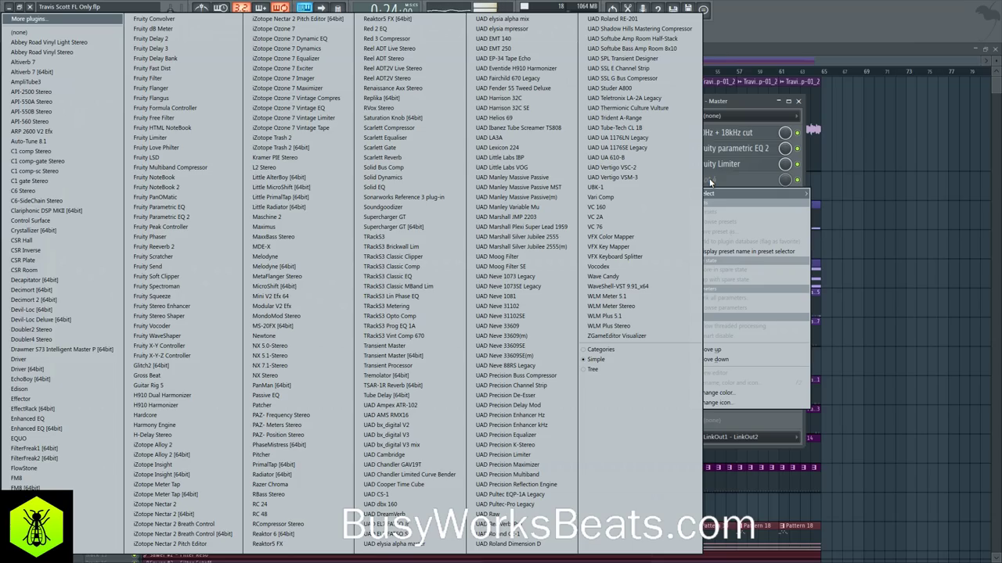
pyautogui.click(303, 227)
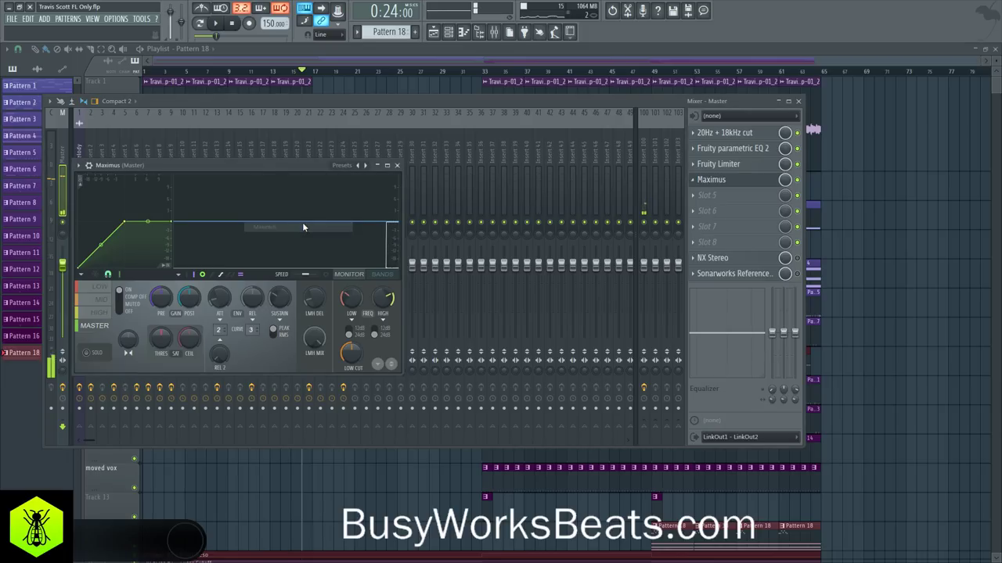
pyautogui.click(797, 180)
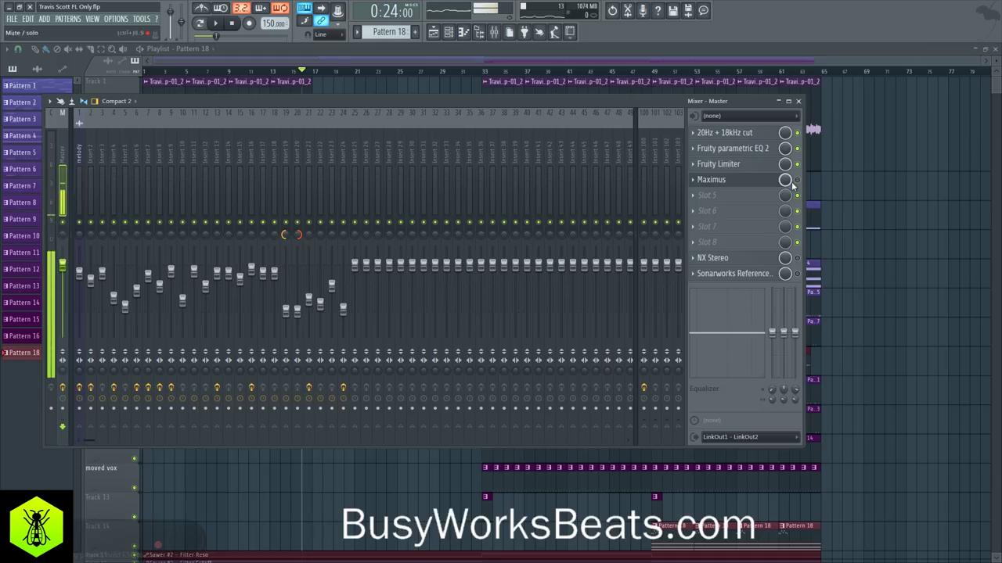
pyautogui.click(796, 180)
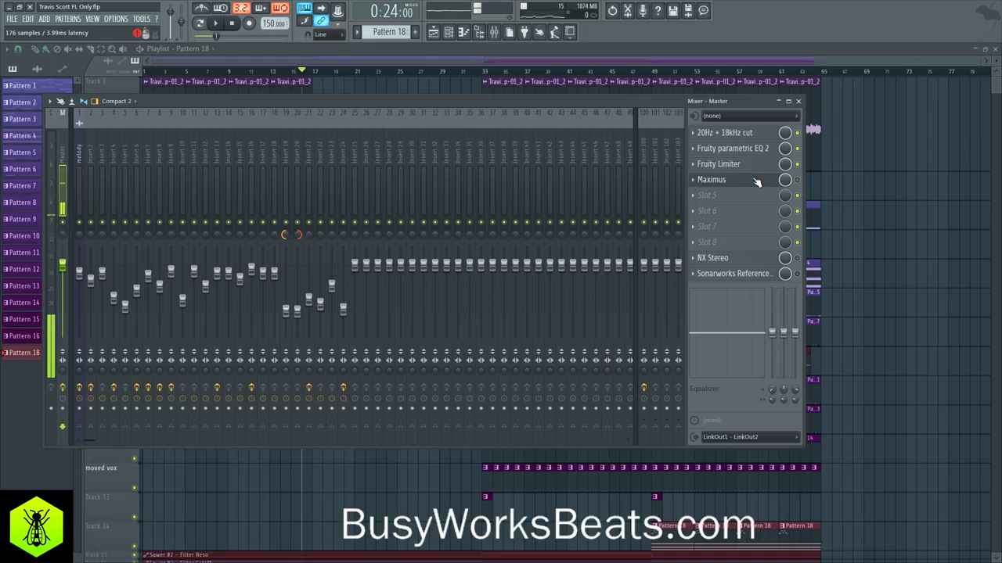
# Remove Maximus from the master's fourth slot.
pyautogui.click(696, 184)
pyautogui.moveTo(704, 194)
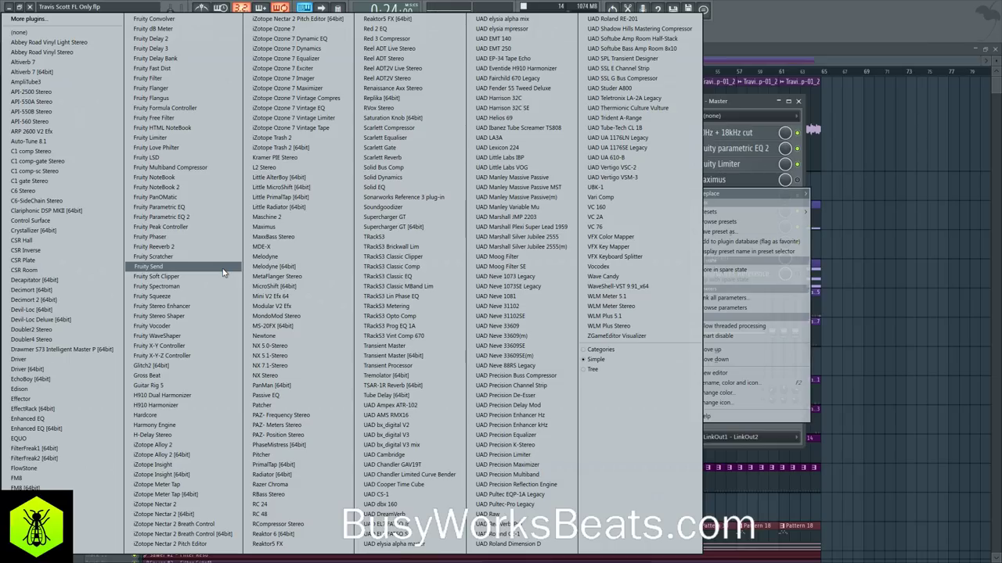
pyautogui.click(740, 105)
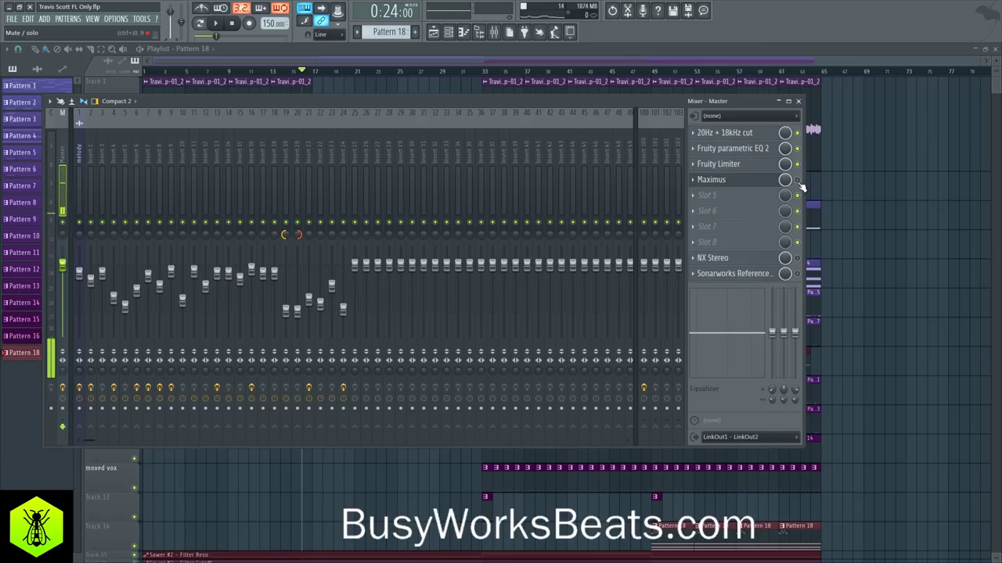
pyautogui.rightClick(705, 181)
pyautogui.moveTo(712, 193)
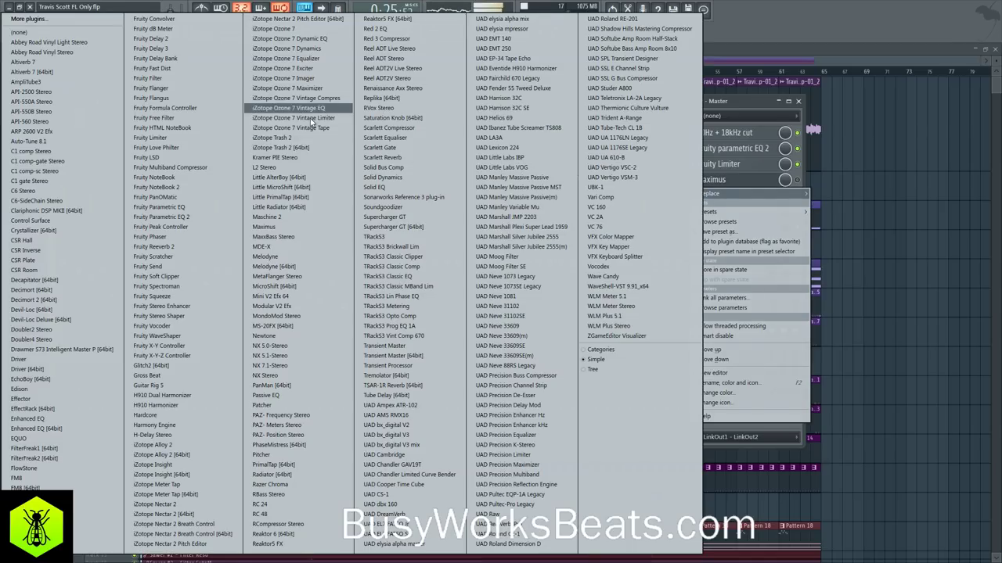
pyautogui.click(81, 33)
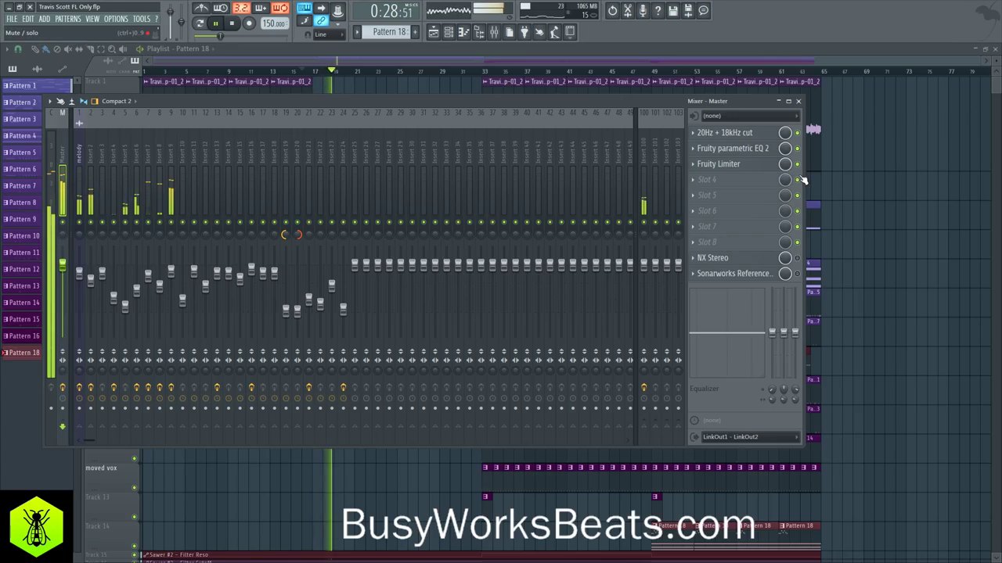
# Load Patcher in the master's fourth slot and bypass it.
pyautogui.click(726, 182)
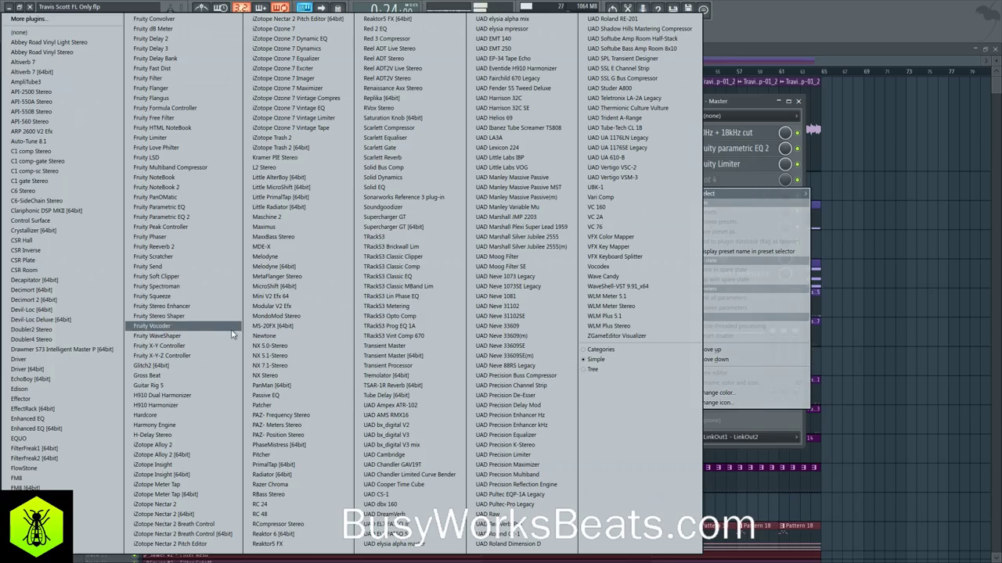
pyautogui.click(283, 405)
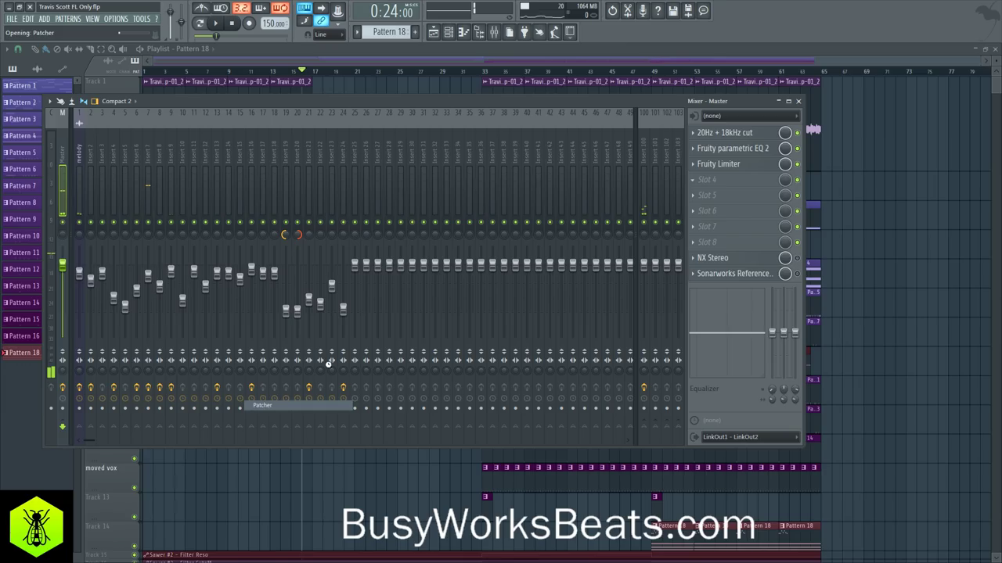
pyautogui.click(798, 180)
pyautogui.press('space')
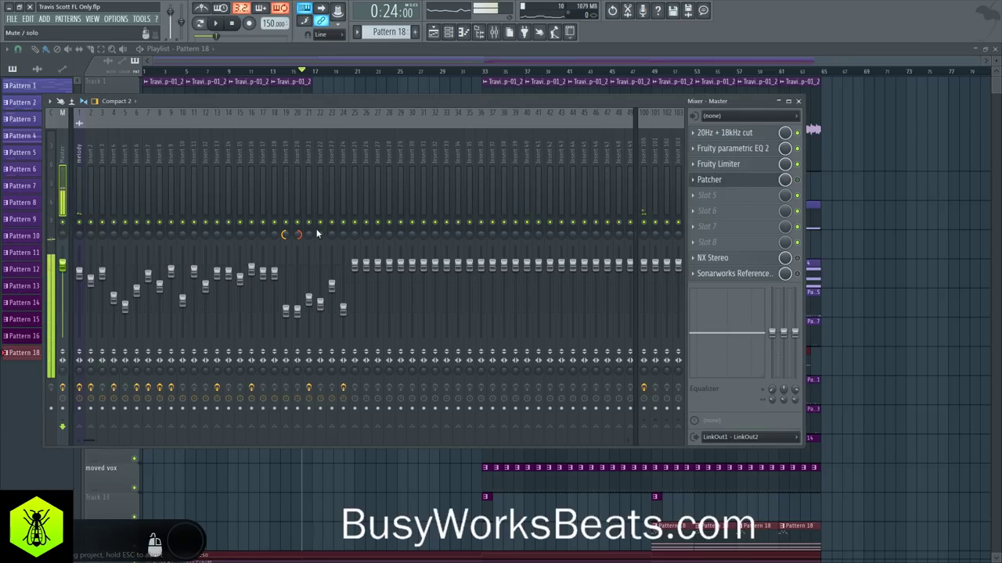
# Add a Fruity Parametric EQ 2 inside Patcher and place its module between the FL Studio input and output, nearer the input.
pyautogui.click(722, 180)
pyautogui.rightClick(200, 291)
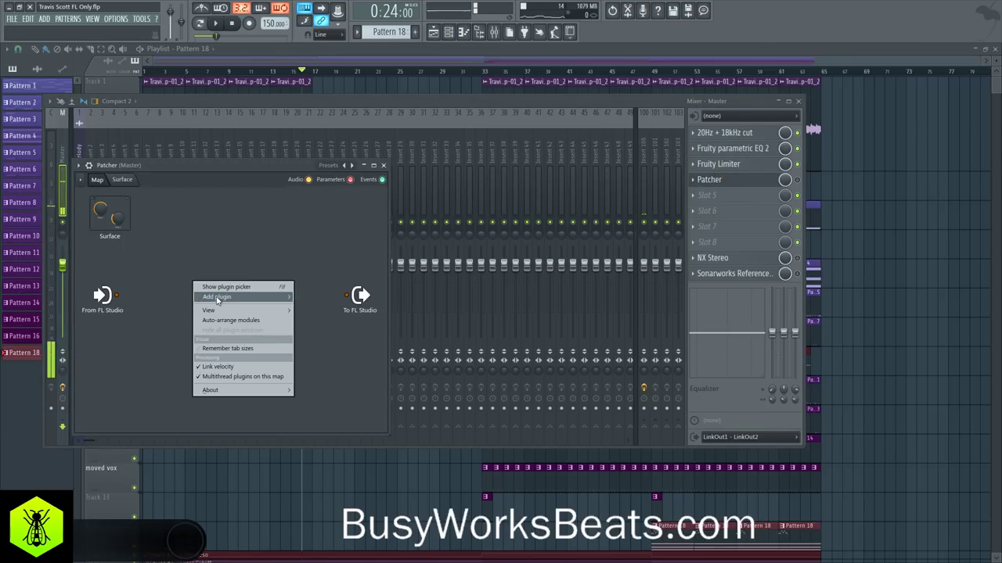
pyautogui.moveTo(216, 300)
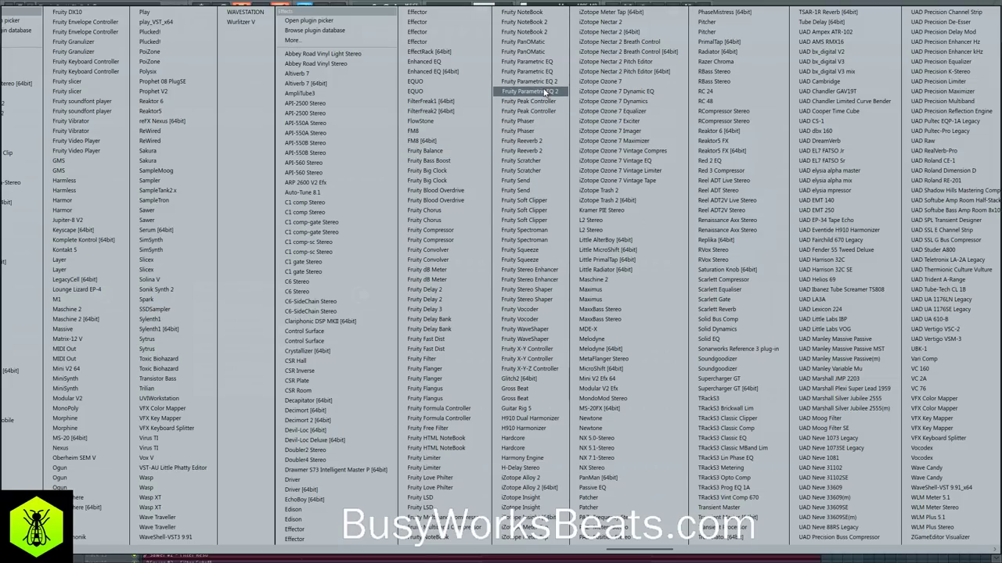
pyautogui.click(545, 91)
pyautogui.moveTo(200, 290); pyautogui.dragTo(226, 278)
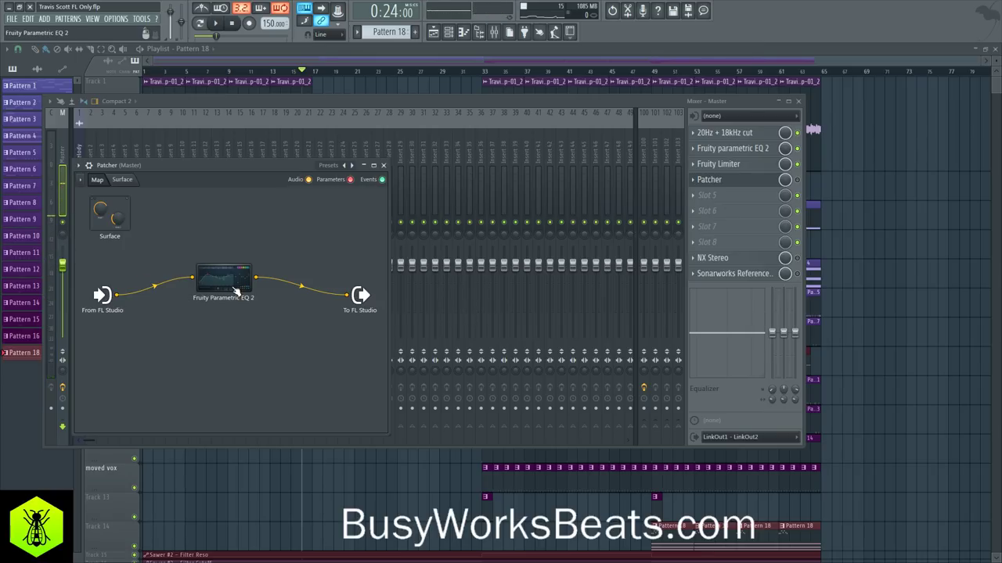
pyautogui.moveTo(237, 291); pyautogui.dragTo(209, 280)
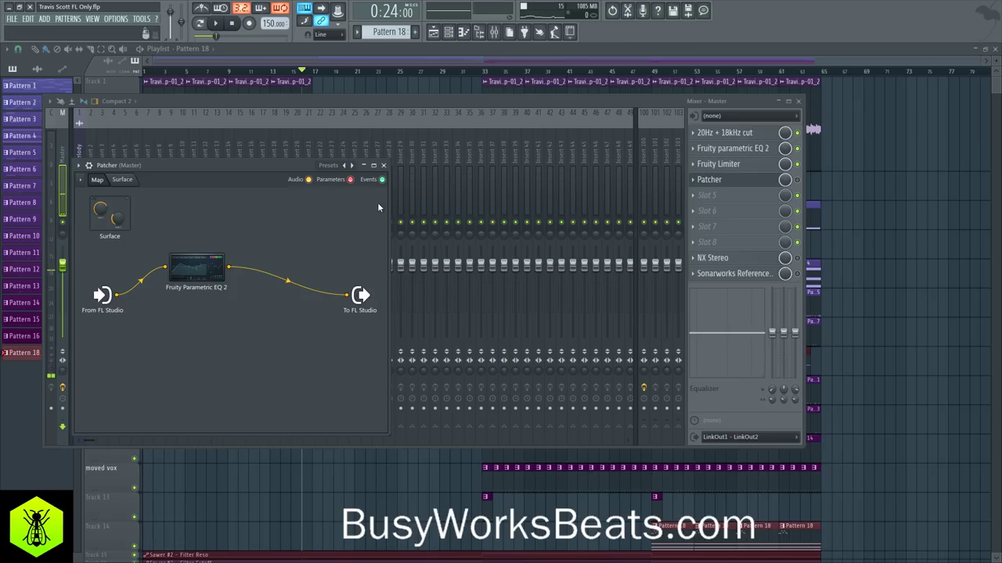
# Remove Patcher from the master's fourth slot and play the song.
pyautogui.click(695, 181)
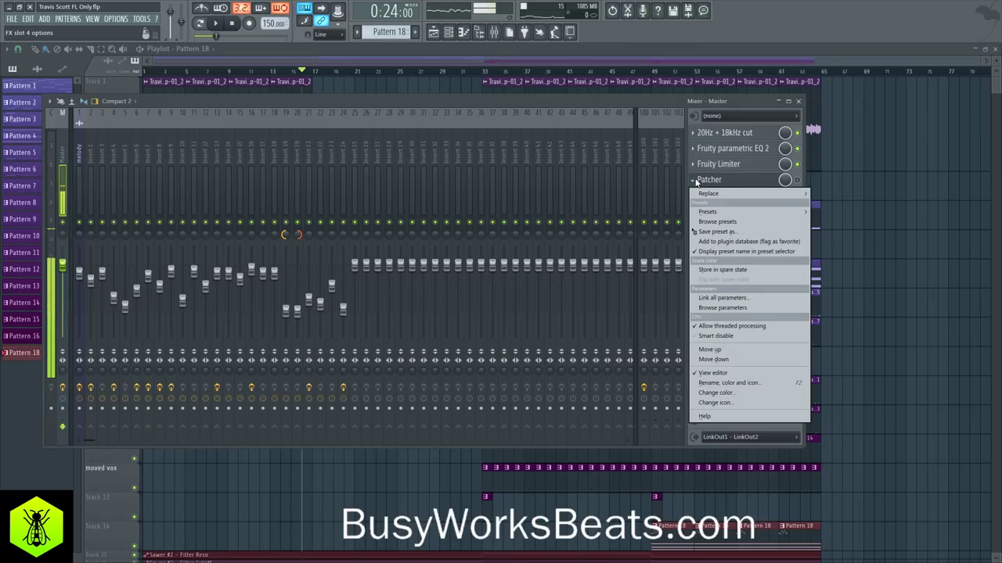
pyautogui.moveTo(707, 193)
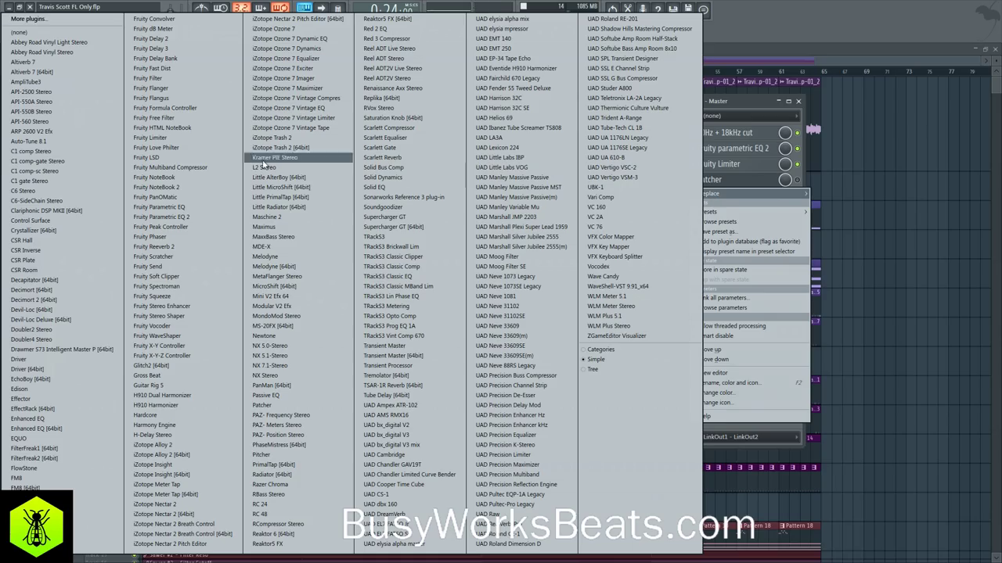
pyautogui.click(87, 35)
pyautogui.press('space')
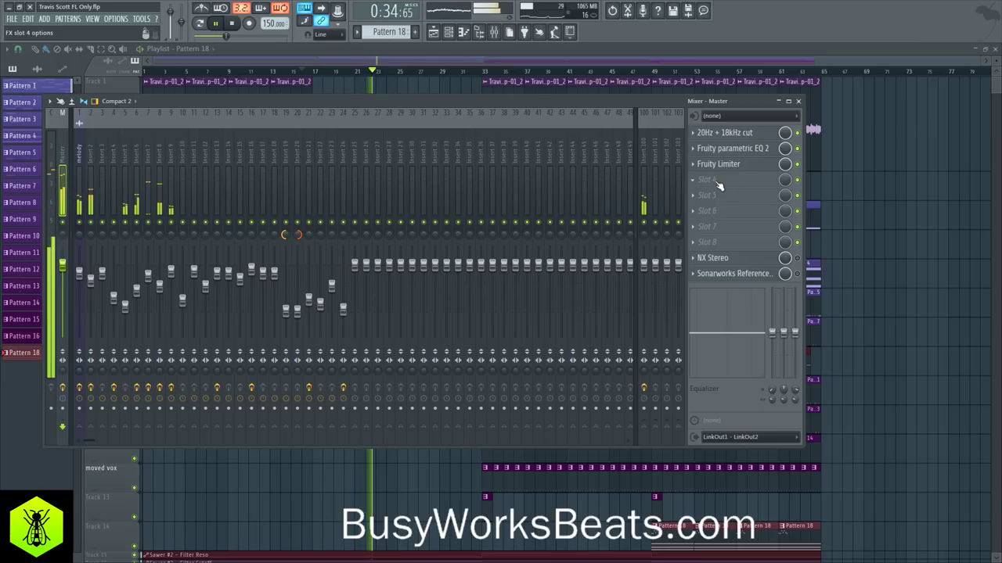
# Load a Fruity Limiter in the master's fourth slot, stop playback and close the plugin window.
pyautogui.click(718, 185)
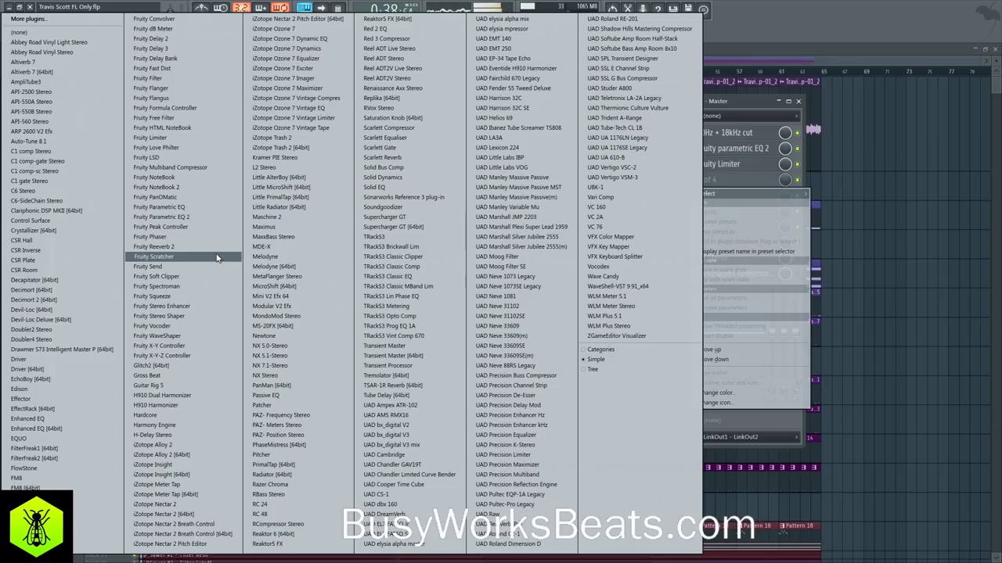
pyautogui.click(171, 137)
pyautogui.press('space')
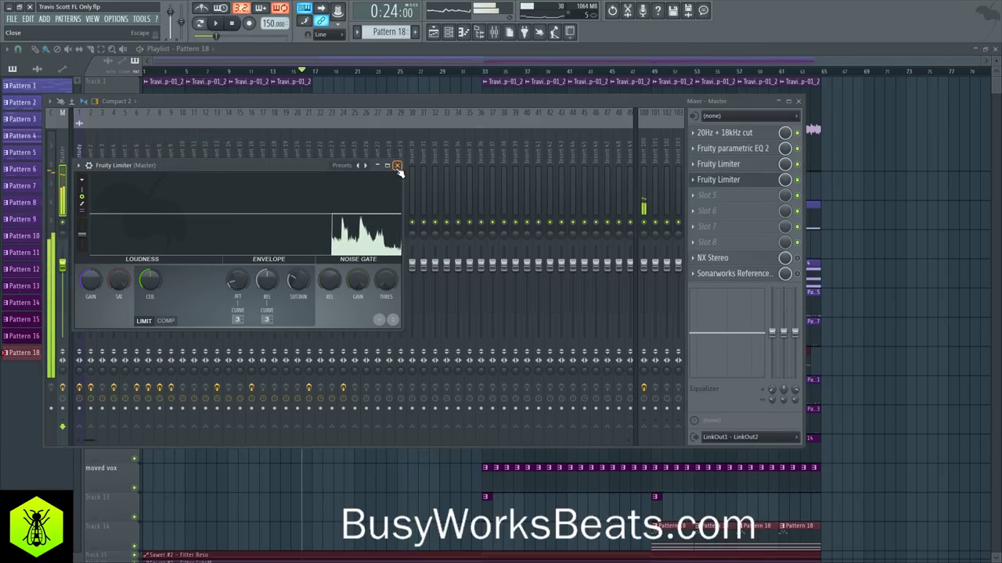
pyautogui.click(397, 166)
# Play the song and rename the limiter in the master's third slot to "Fruity Limiter- compressing".
pyautogui.scroll(-10, 325, 127)
pyautogui.scroll(-3, 354, 129)
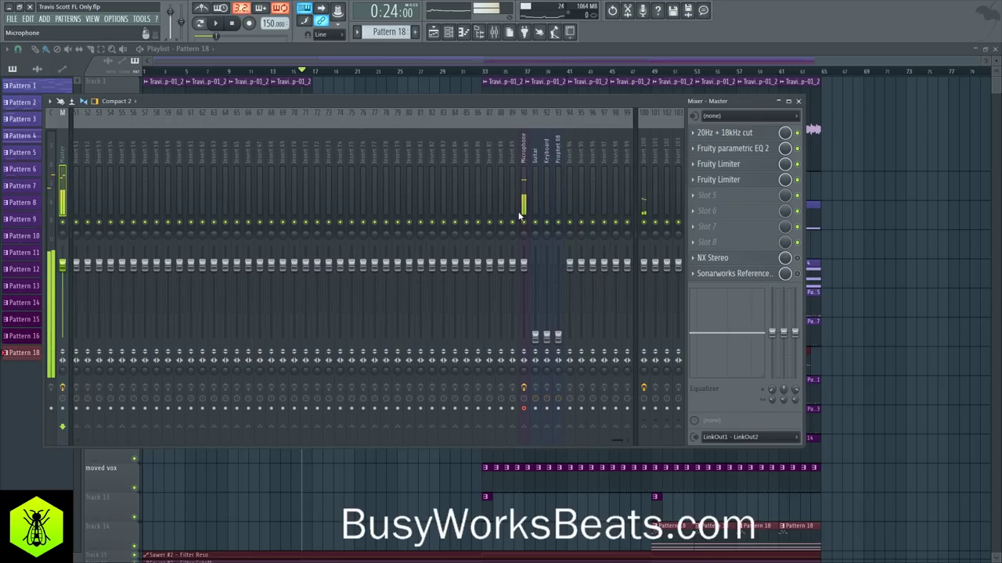
pyautogui.press('space')
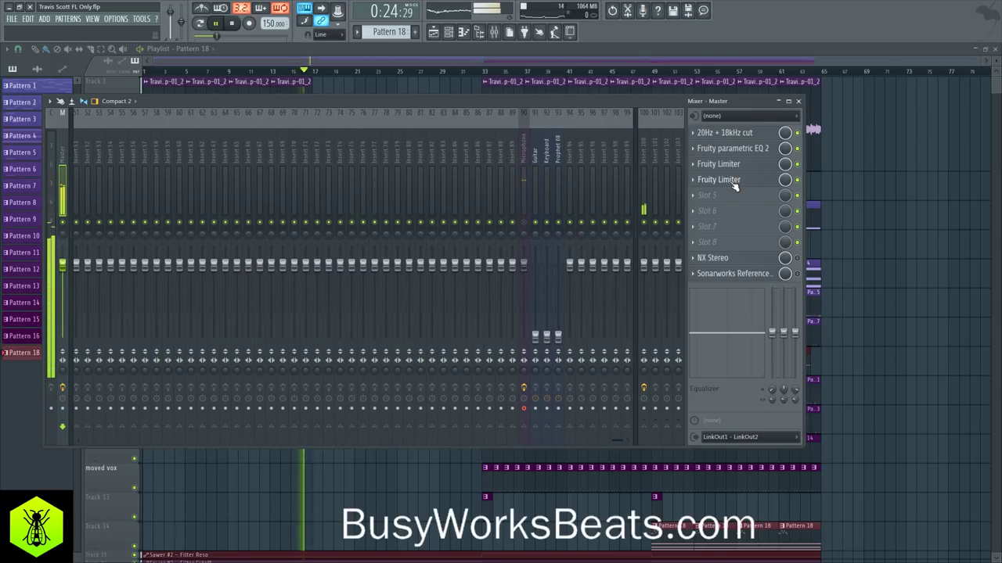
pyautogui.click(733, 181)
pyautogui.click(740, 165)
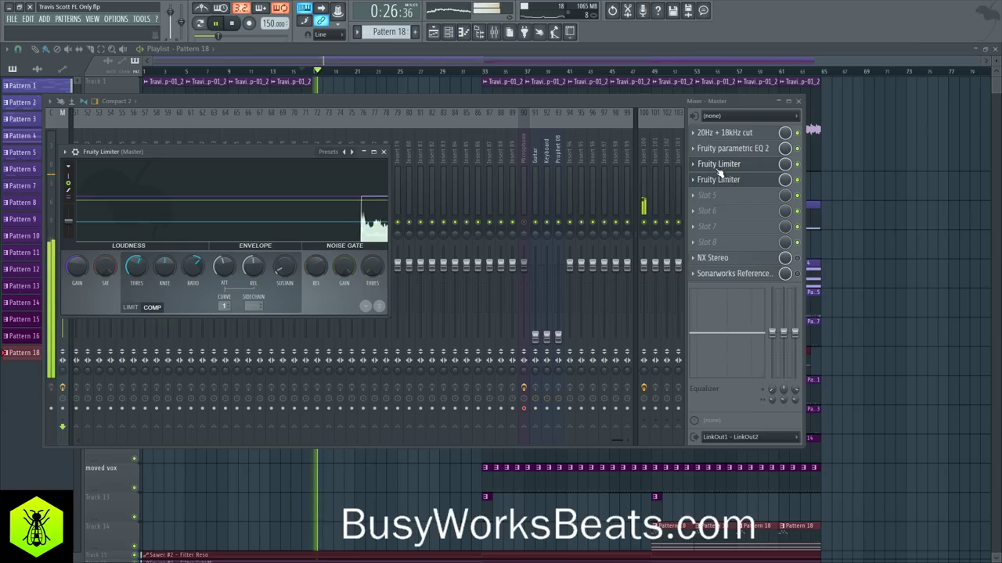
pyautogui.click(693, 164)
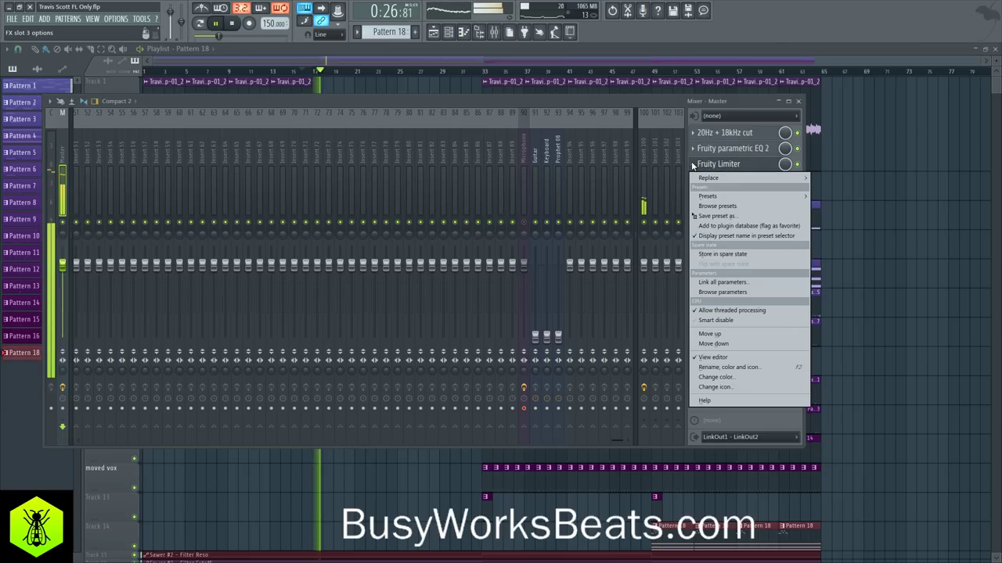
pyautogui.click(747, 368)
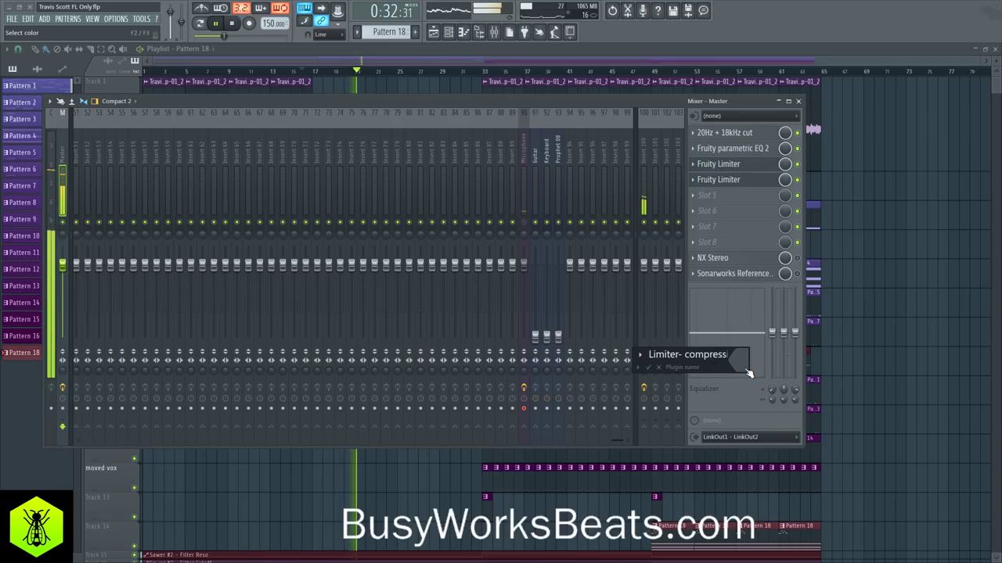
pyautogui.write('- compress')
pyautogui.press('Return')
# Try more gain and limiter mode on the master's compressing limiter, then return it to compressor mode and reset the gain.
pyautogui.click(727, 180)
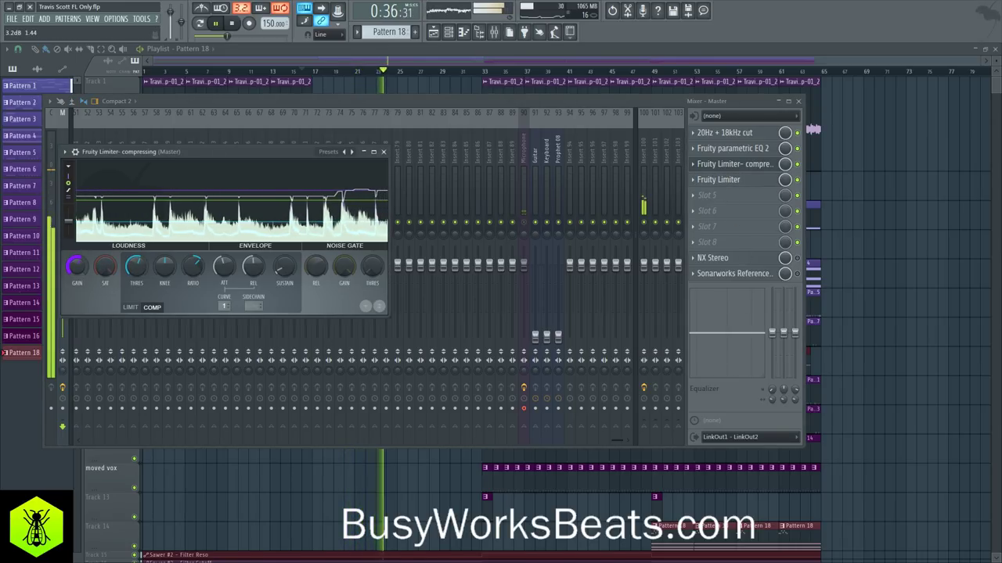
pyautogui.press('space')
pyautogui.click(130, 307)
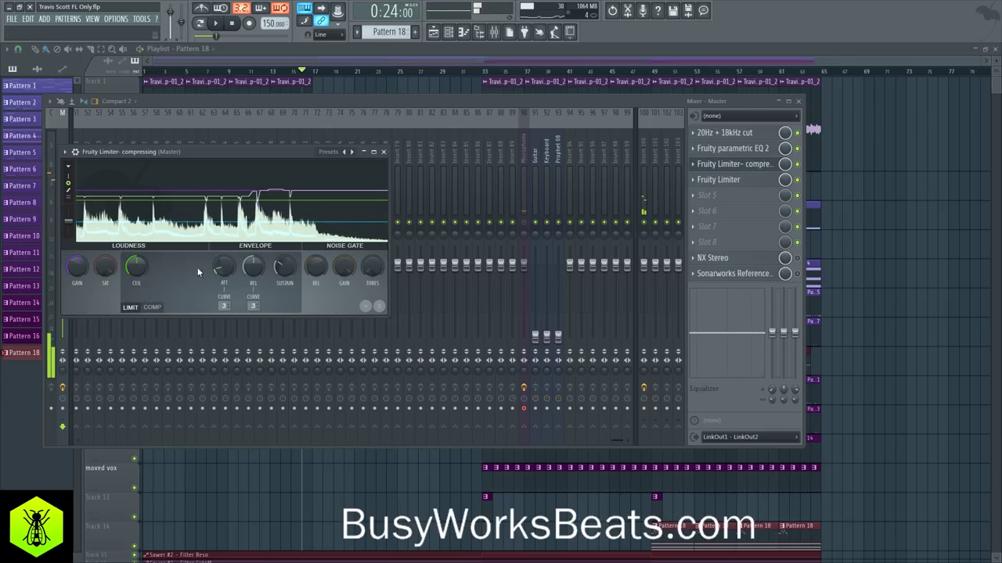
pyautogui.click(152, 307)
pyautogui.rightClick(91, 275)
pyautogui.click(95, 277)
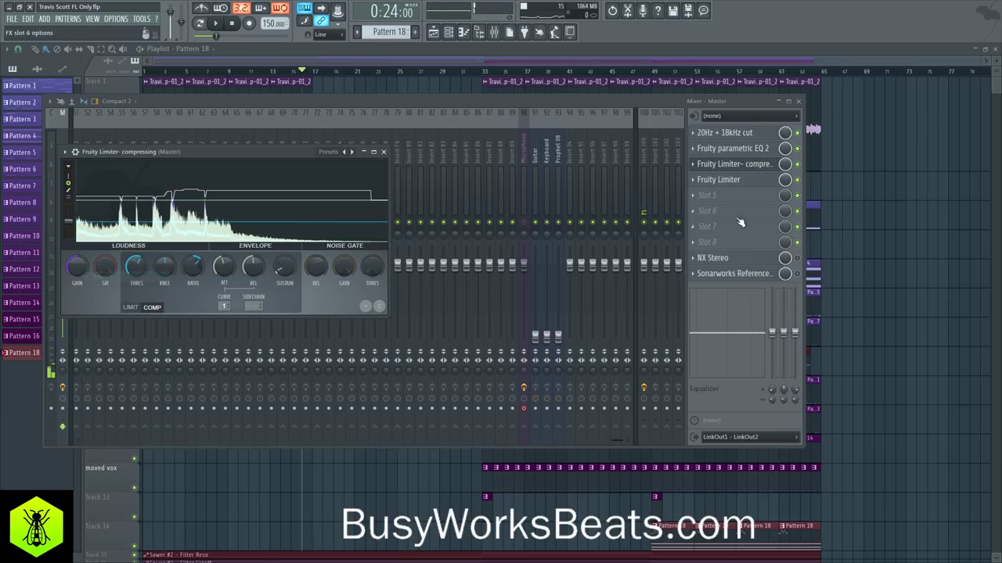
# Raise the gain and adjust the attack of the fourth-slot limiter on the master while the song plays, then close it.
pyautogui.click(757, 180)
pyautogui.press('space')
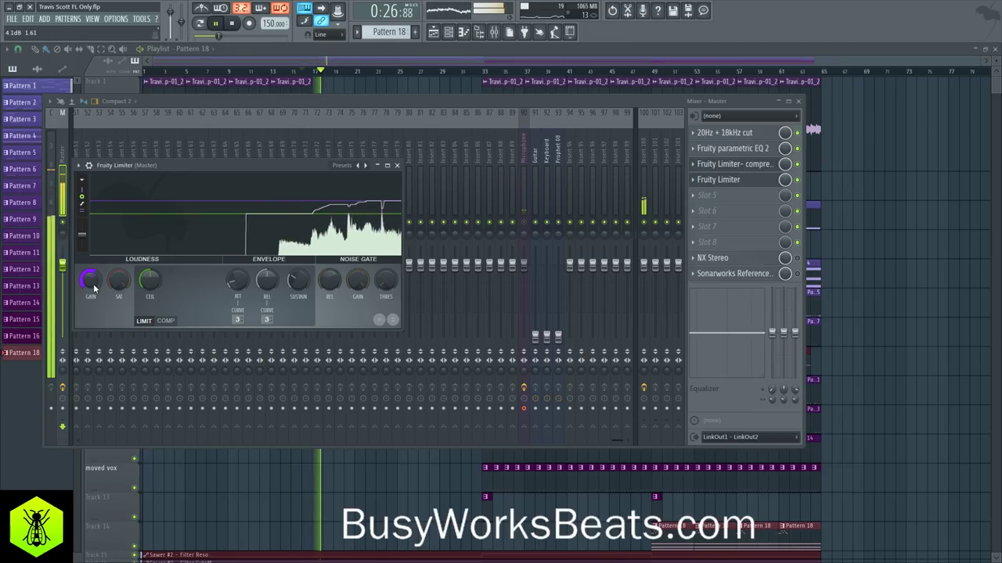
pyautogui.moveTo(236, 288); pyautogui.dragTo(237, 289)
pyautogui.press('space')
pyautogui.press('space')
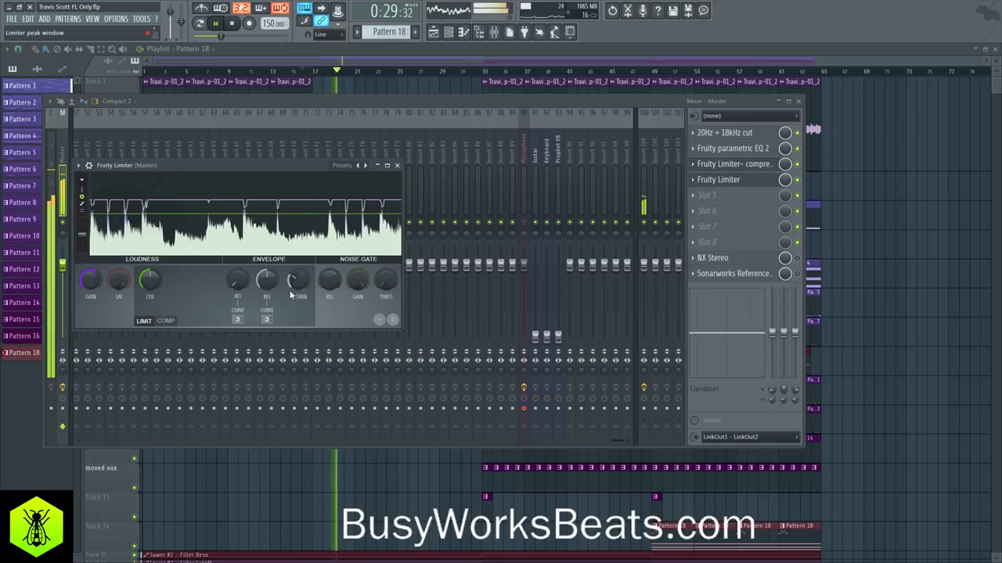
pyautogui.rightClick(364, 165)
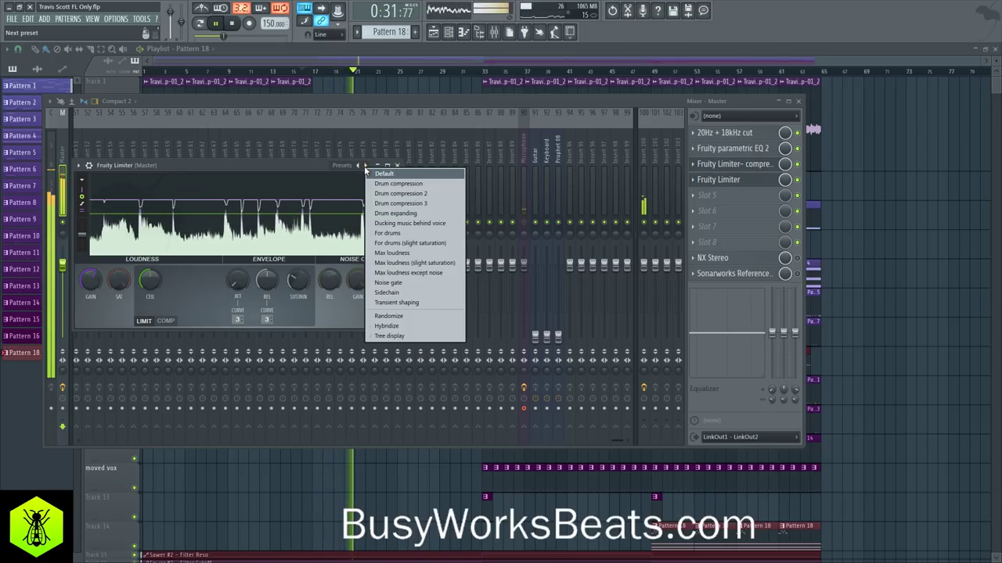
pyautogui.click(291, 175)
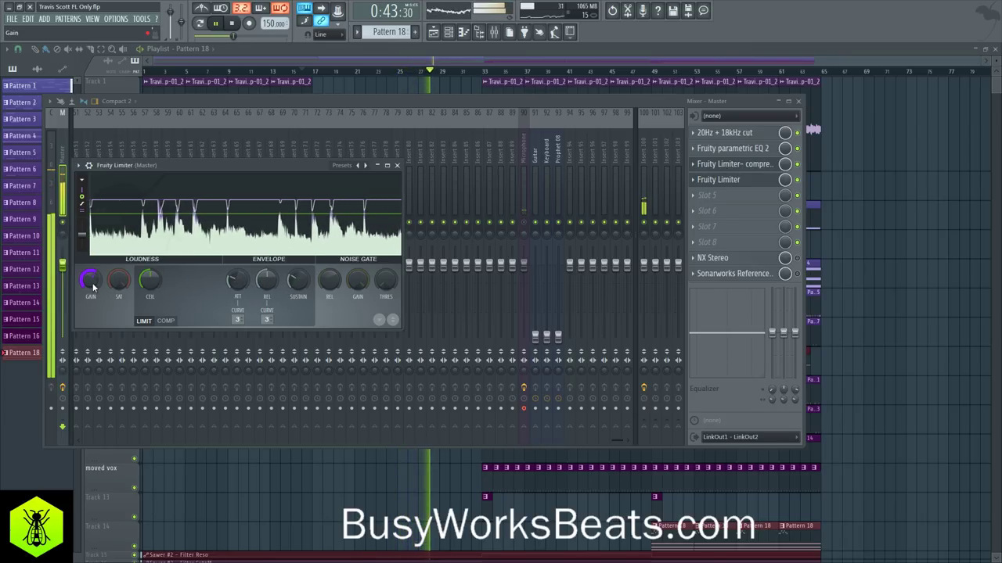
pyautogui.click(397, 165)
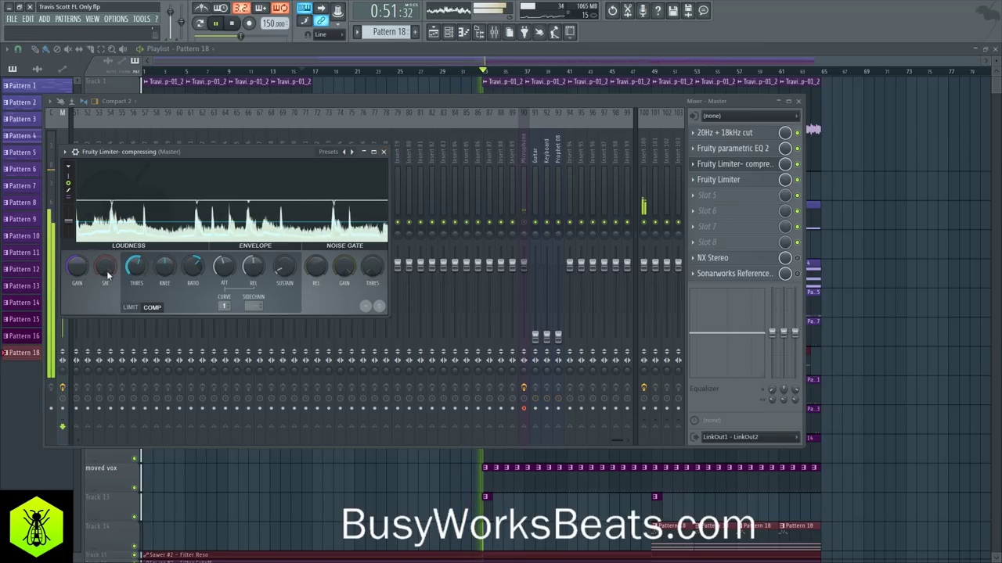
# Raise the compressing limiter's gain slightly, set the fourth-slot limiter's gain to about 2.6 dB, and close both plugins.
pyautogui.moveTo(76, 267); pyautogui.dragTo(77, 261)
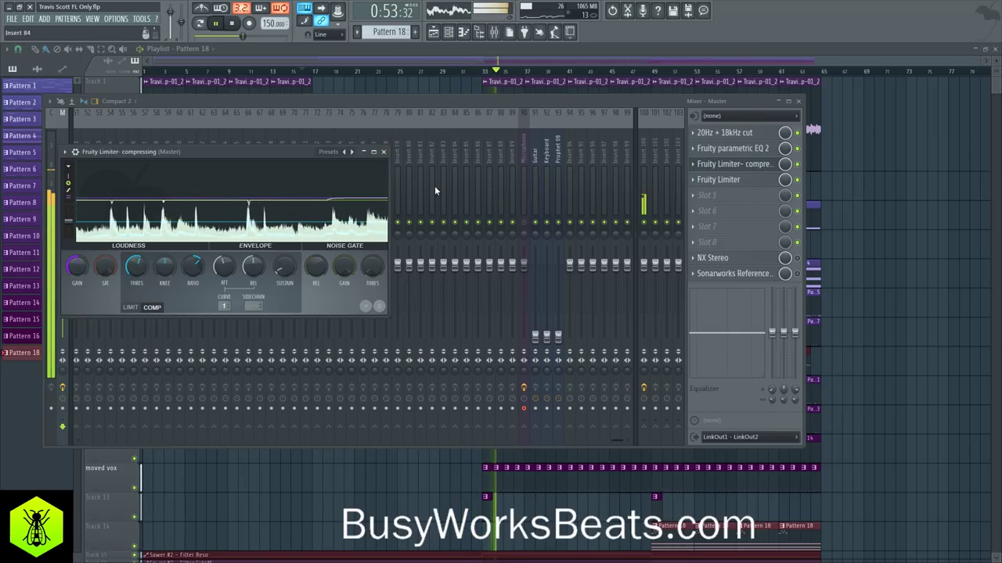
pyautogui.click(770, 180)
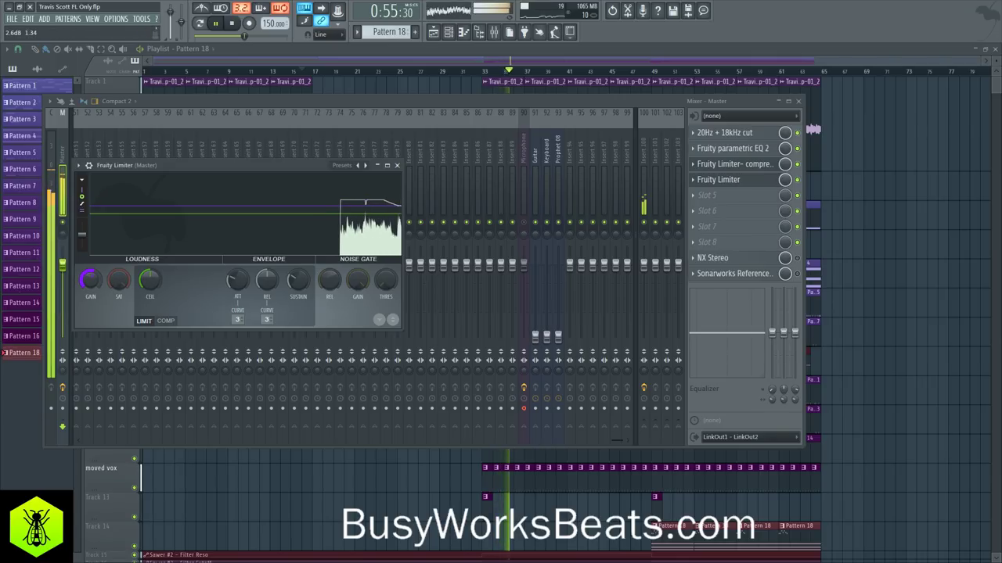
pyautogui.click(397, 166)
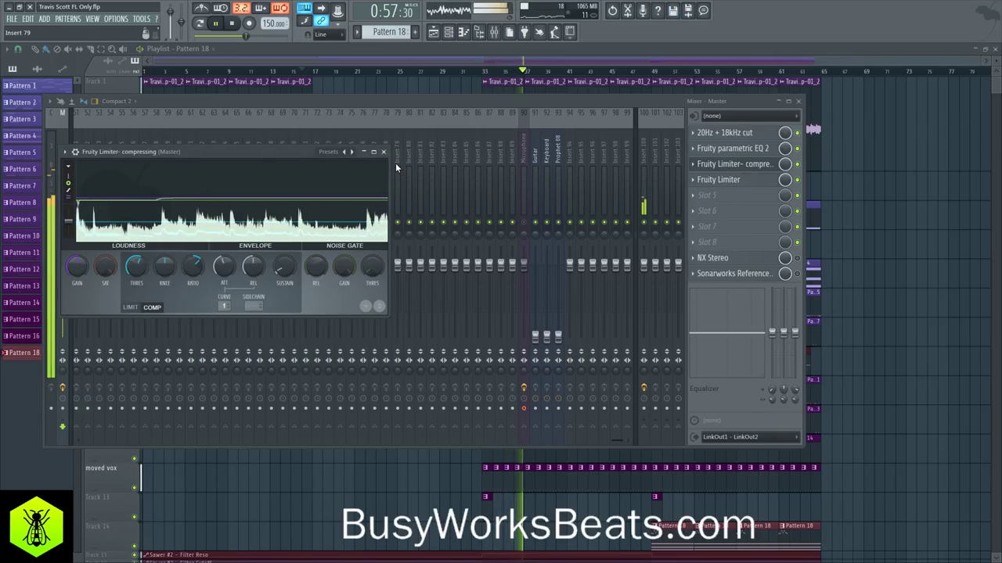
pyautogui.click(382, 151)
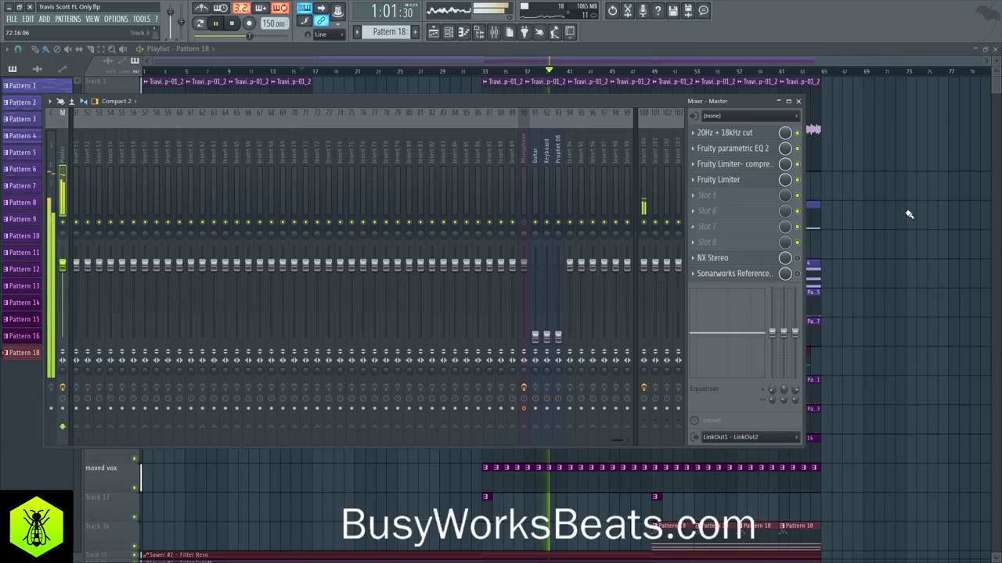
# Lower the volume of mixer insert 24 slightly while the song plays.
pyautogui.press('F9')
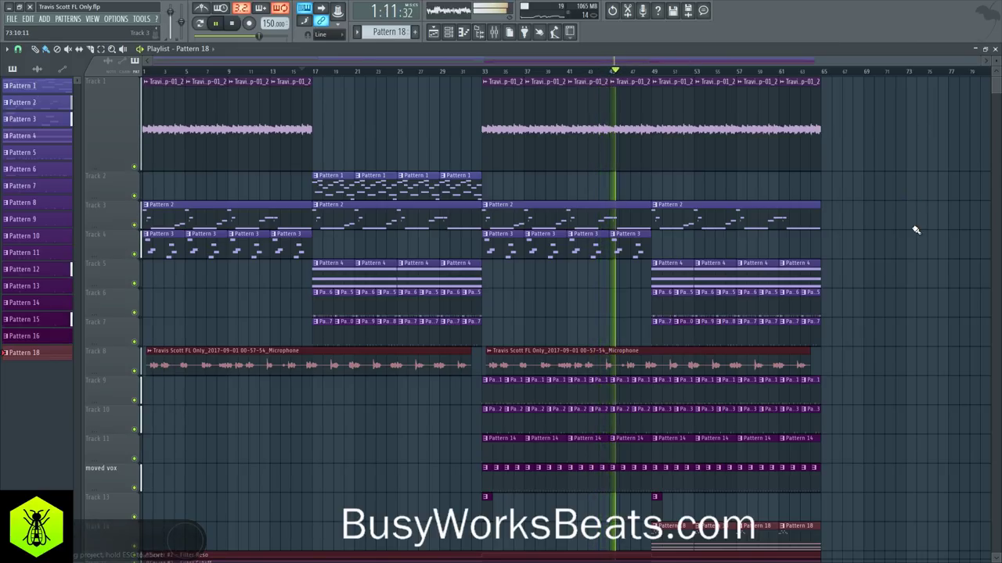
pyautogui.scroll(-2, 914, 226)
pyautogui.scroll(2, 903, 264)
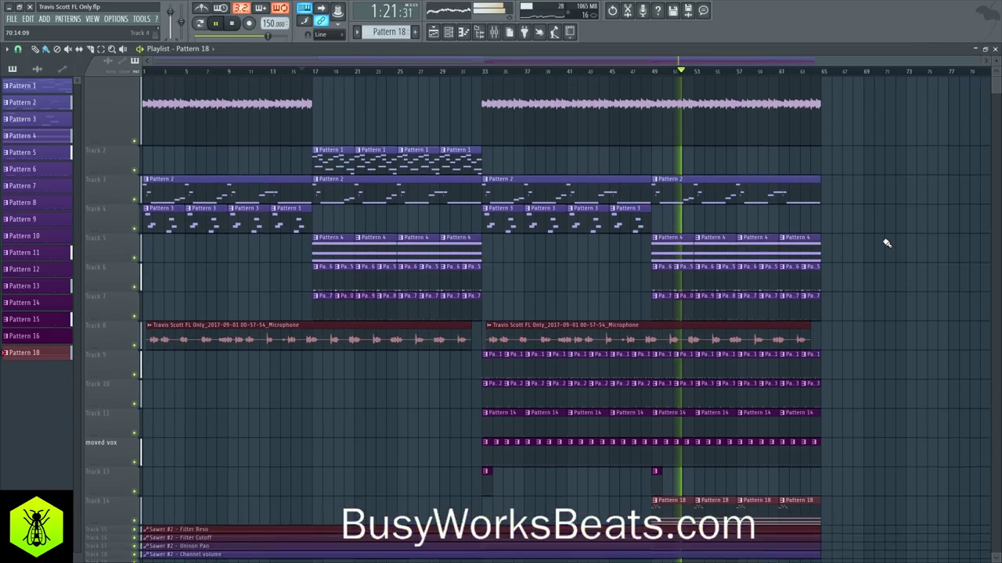
pyautogui.click(495, 34)
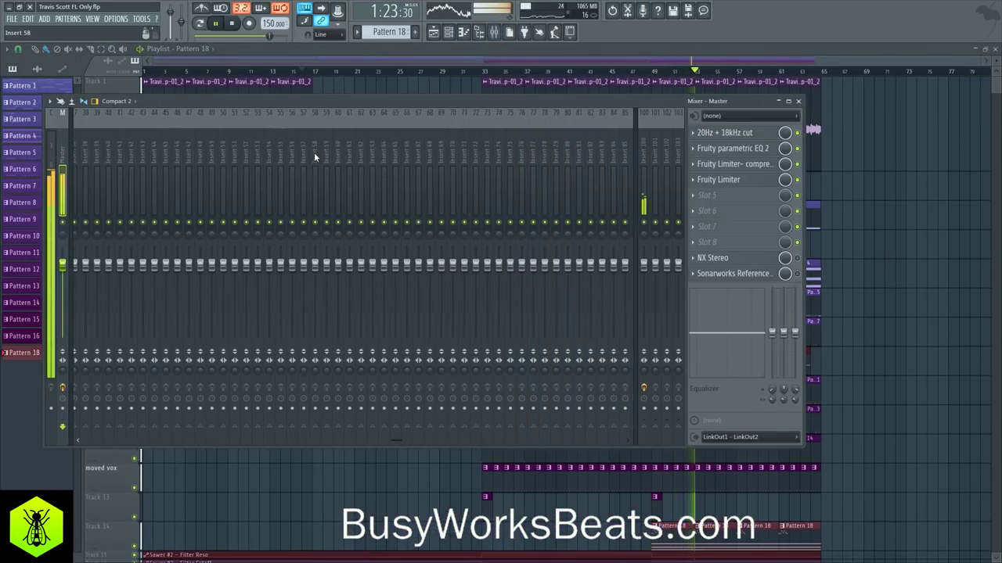
pyautogui.scroll(7, 234, 180)
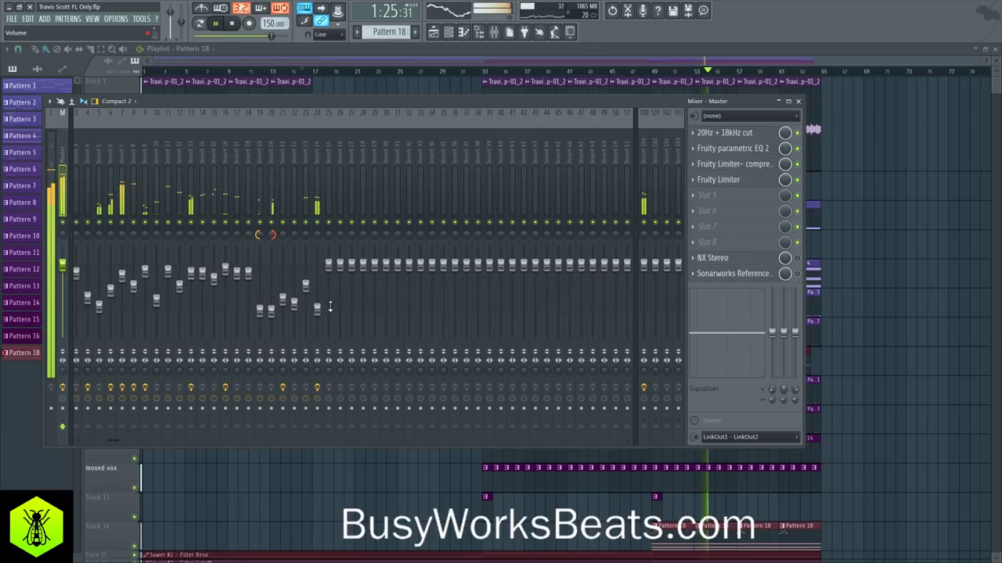
pyautogui.moveTo(317, 310); pyautogui.dragTo(317, 312)
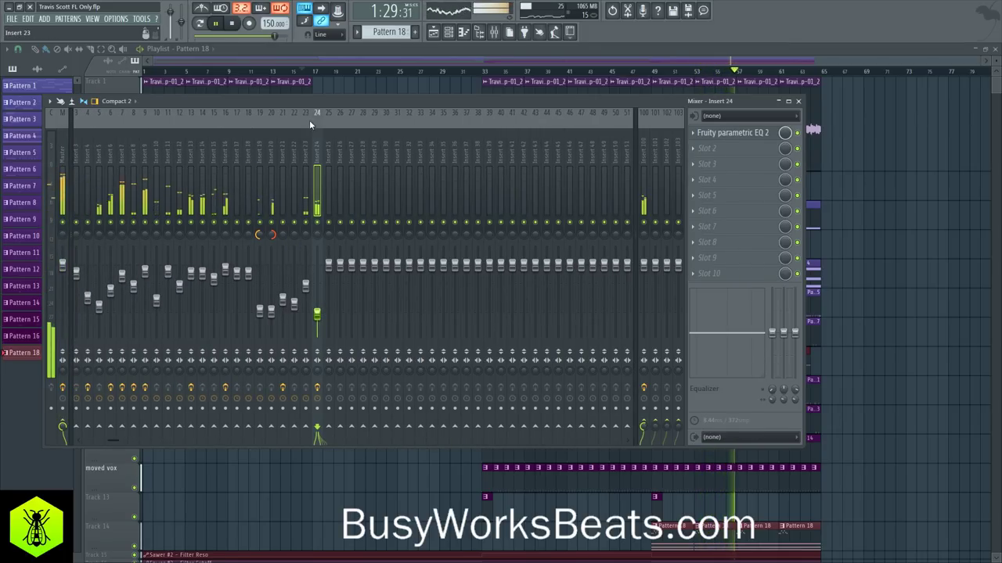
pyautogui.scroll(2, 306, 131)
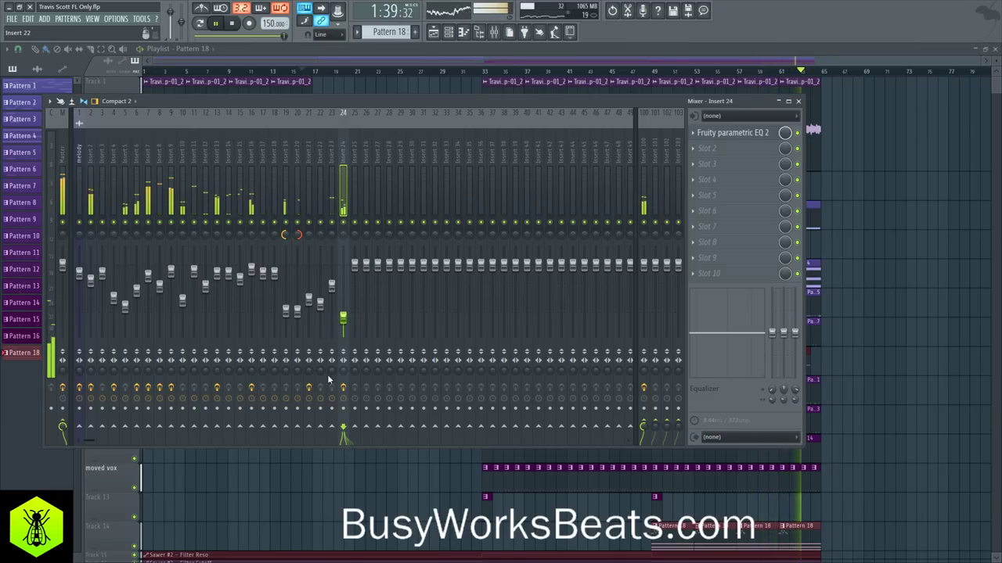
# Pull the Microphone mixer track's volume all the way down and return to the playlist.
pyautogui.press('F9')
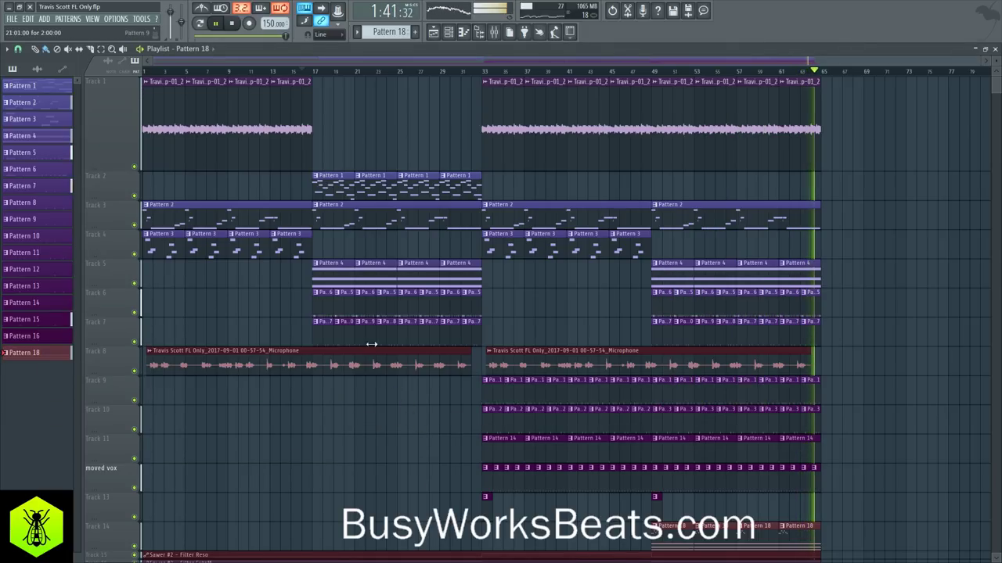
pyautogui.scroll(-5, 553, 302)
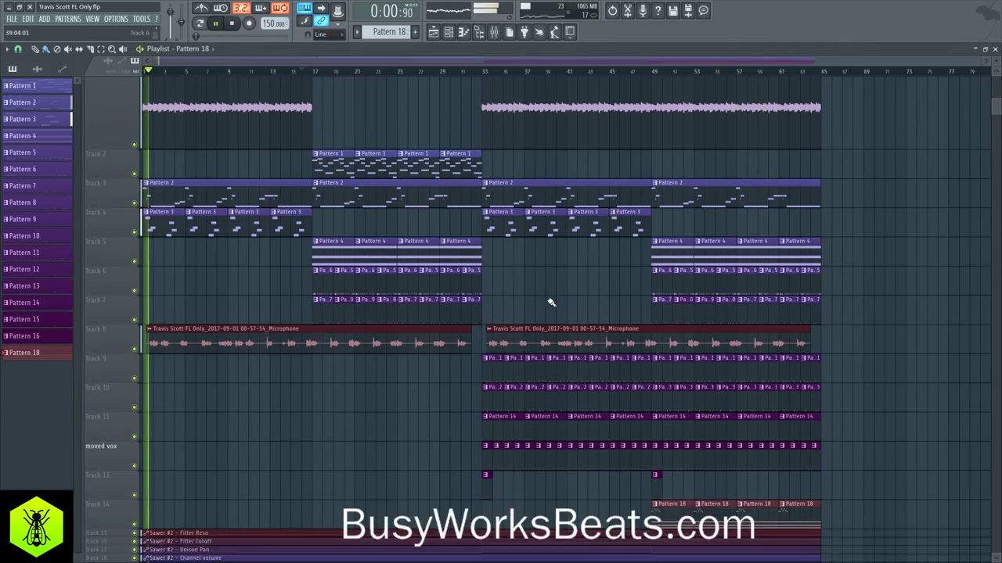
pyautogui.scroll(5, 583, 335)
pyautogui.scroll(1, 583, 335)
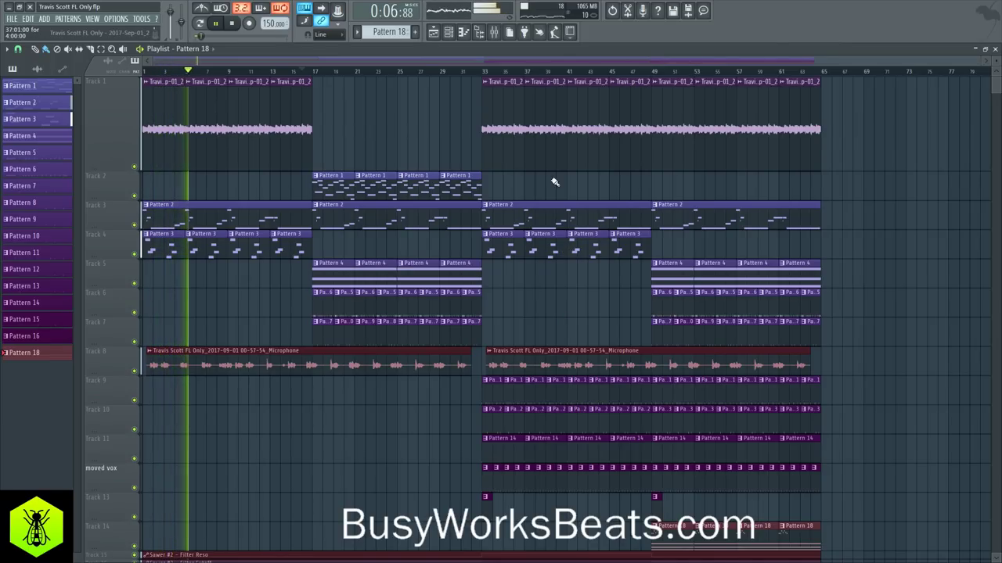
pyautogui.click(495, 33)
pyautogui.scroll(-10, 519, 157)
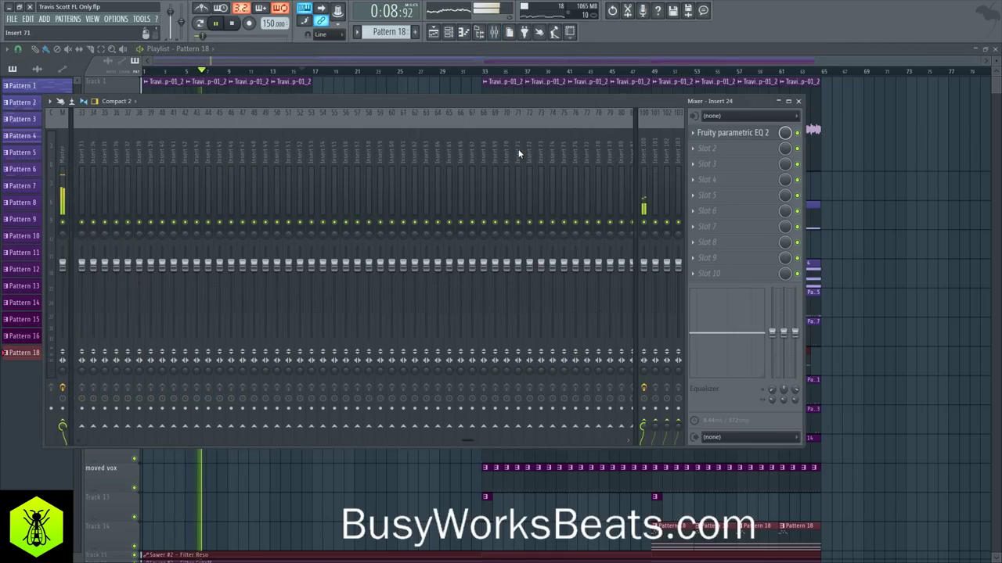
pyautogui.click(520, 241)
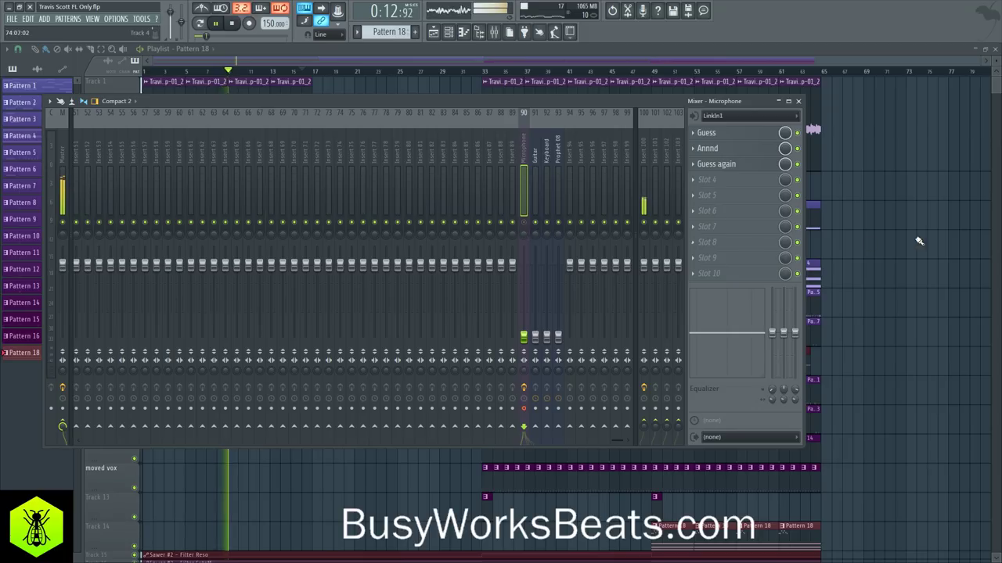
pyautogui.press('F9')
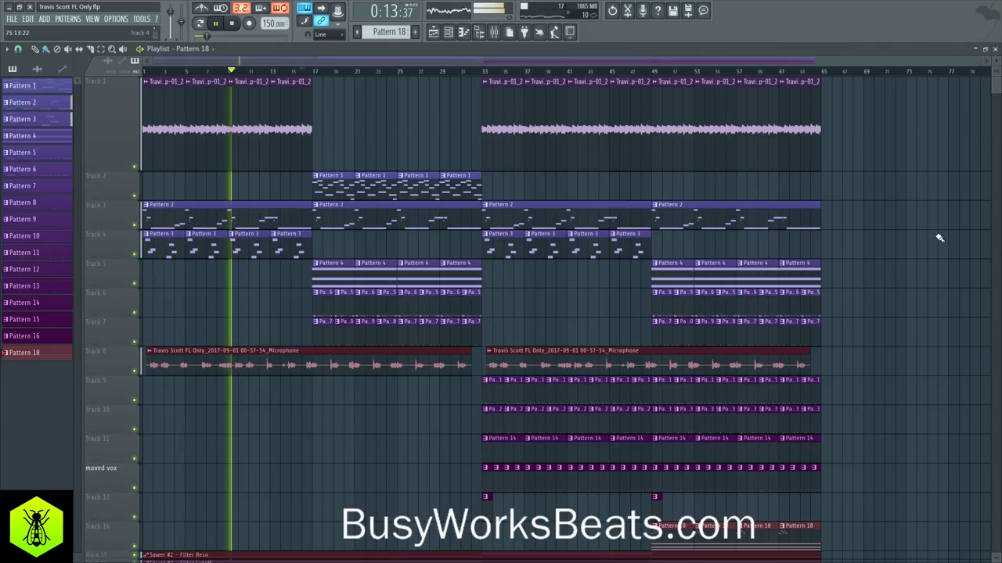
# Select the master channel, review its effects chain and the mixer levels during playback, and return to the playlist.
pyautogui.click(494, 31)
pyautogui.scroll(5, 385, 155)
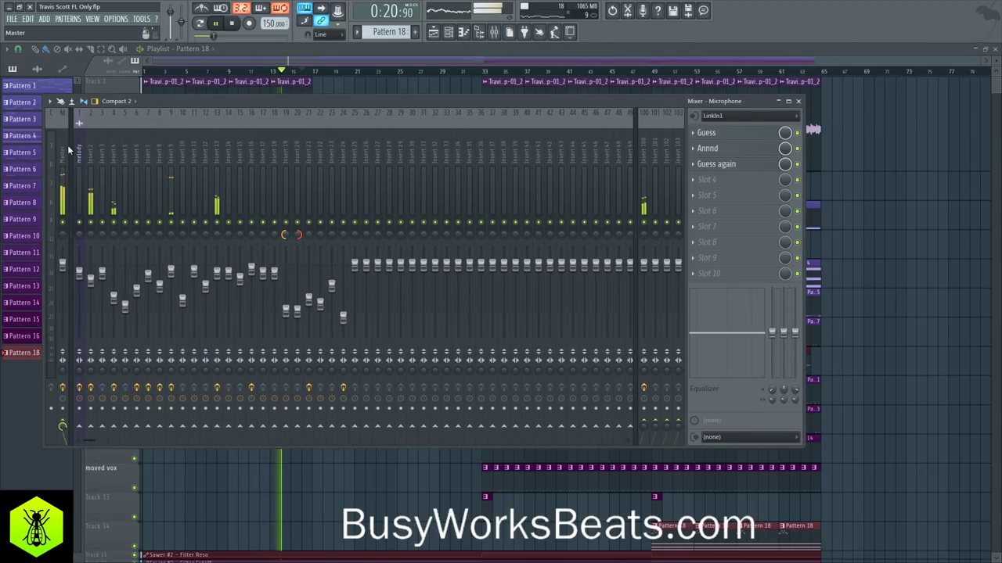
pyautogui.click(67, 157)
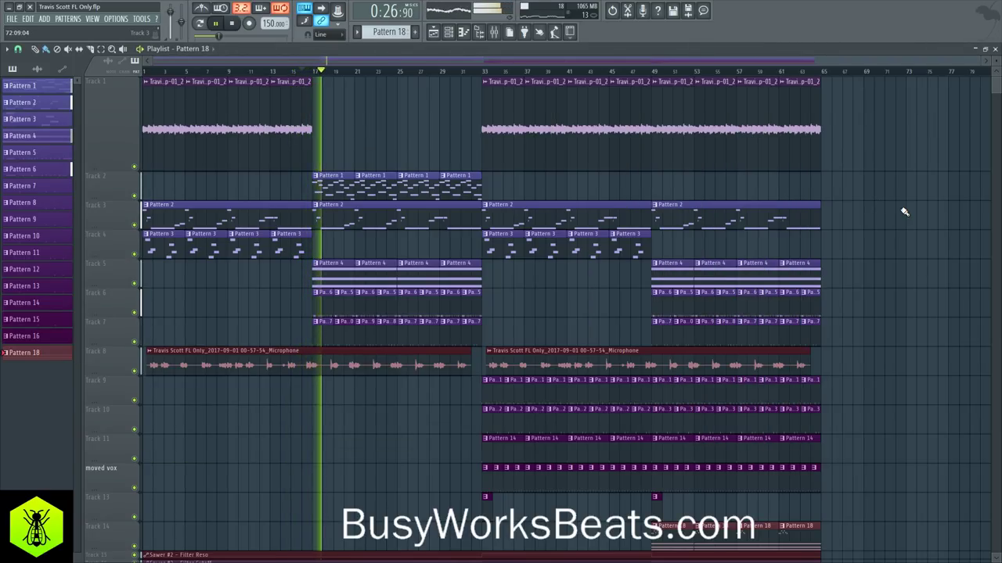
pyautogui.press('F9')
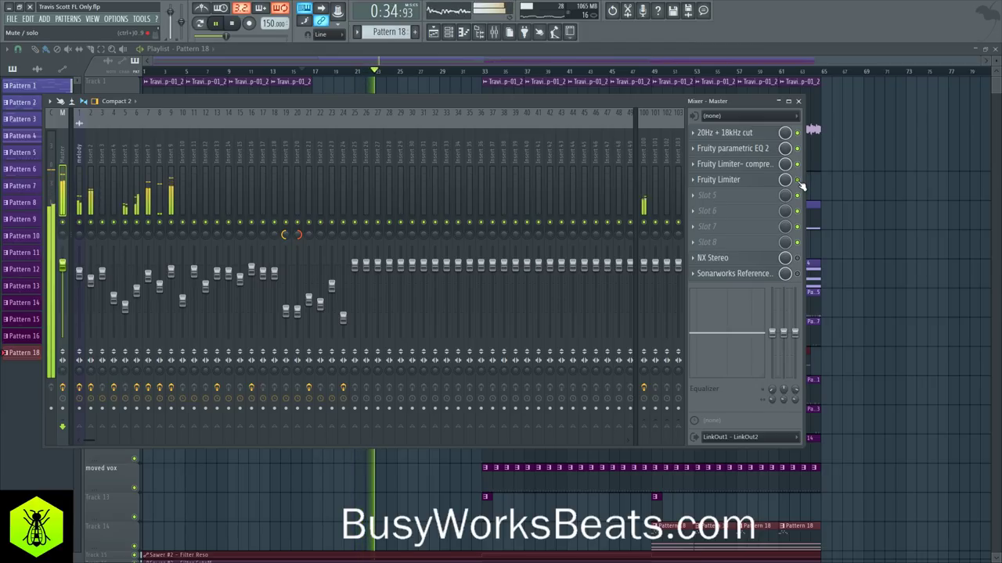
pyautogui.press('F9')
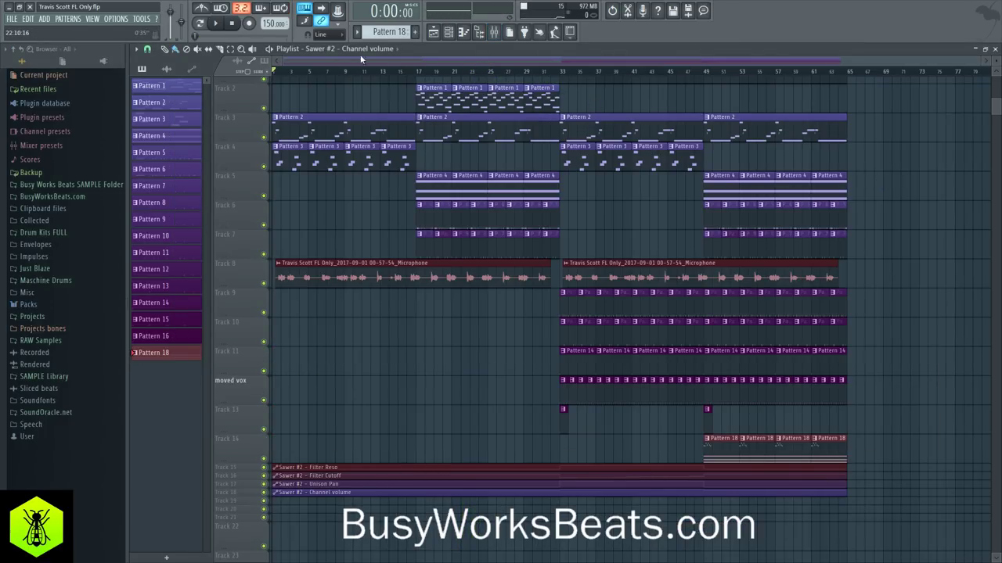
# Play the song from the start and hide the browser so the playlist arrangement fills more of the window.
pyautogui.press('space')
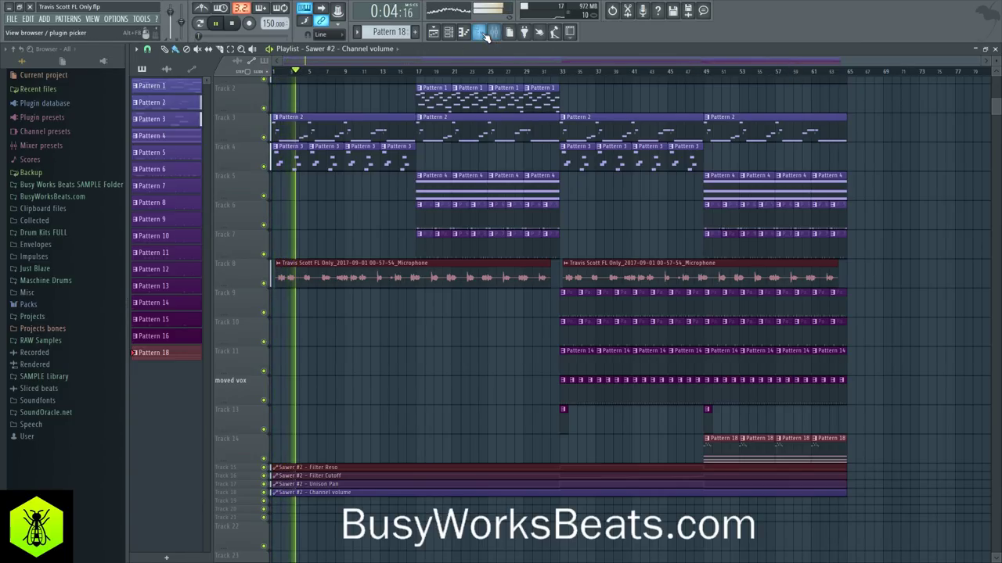
pyautogui.hotkey('alt', 'F8')
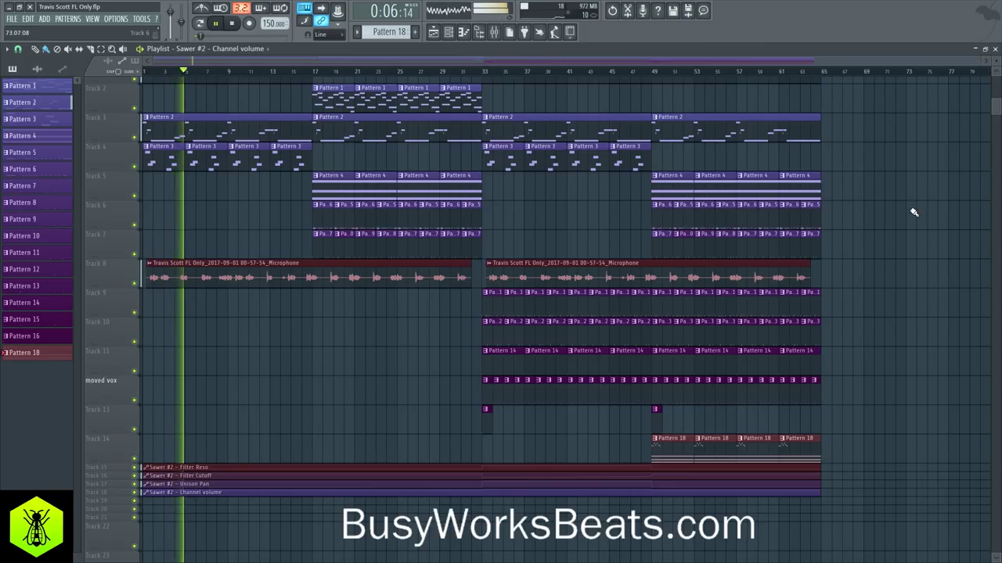
pyautogui.scroll(3, 912, 222)
pyautogui.scroll(-3, 903, 233)
pyautogui.scroll(2, 108, 144)
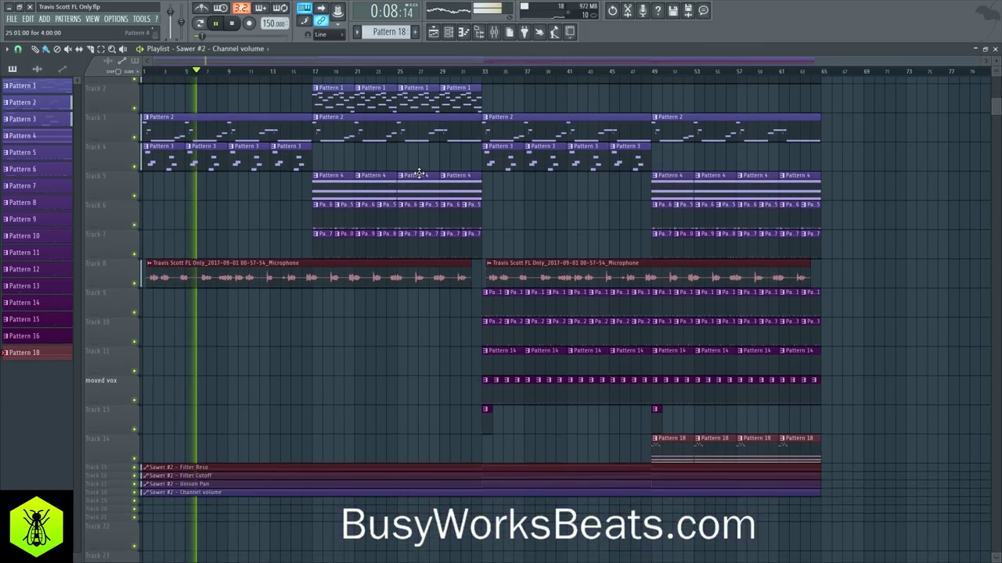
pyautogui.scroll(-1, 100, 134)
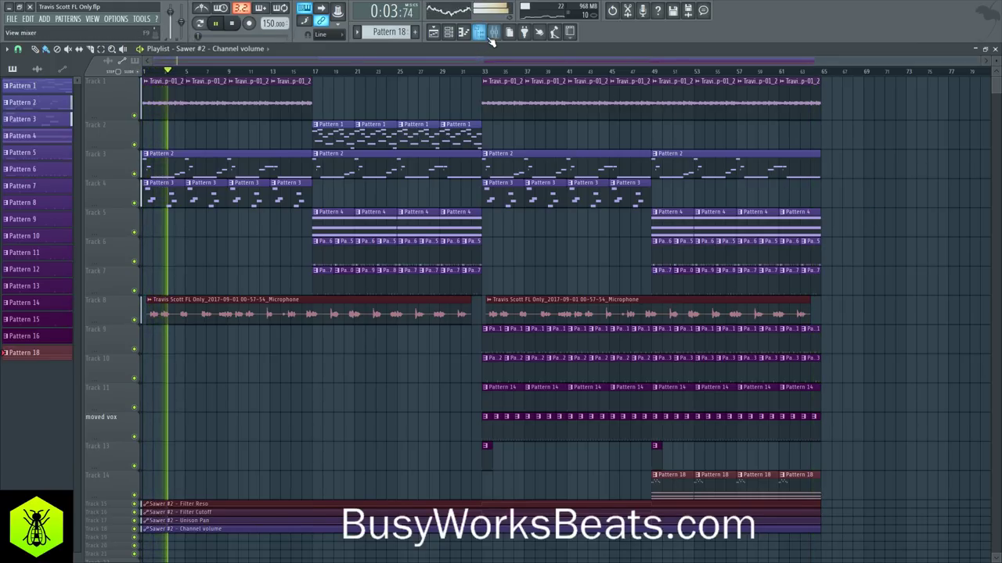
# Pull the Microphone mixer track's volume down to silence while the song plays.
pyautogui.press('F9')
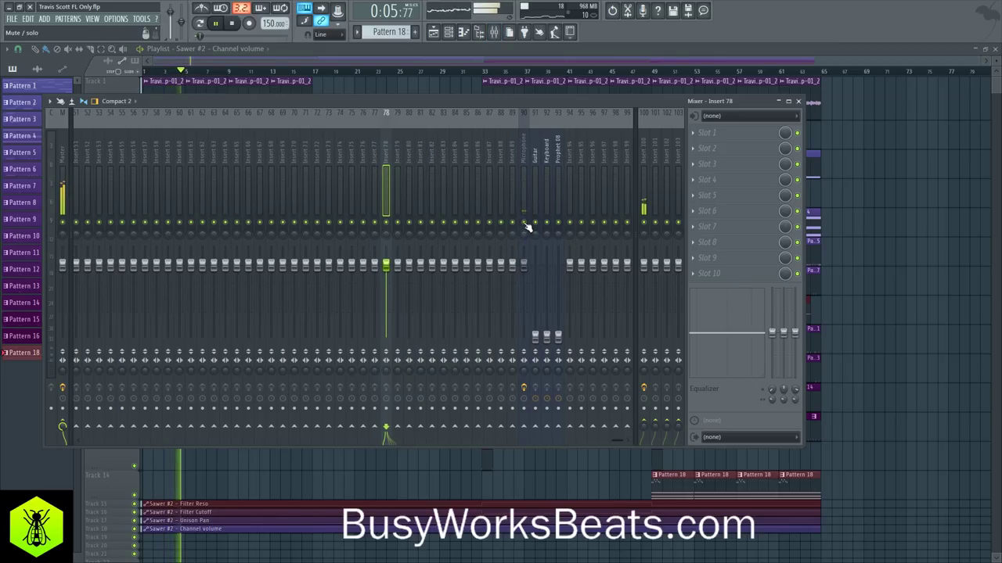
pyautogui.moveTo(523, 270); pyautogui.dragTo(523, 337)
pyautogui.press('F9')
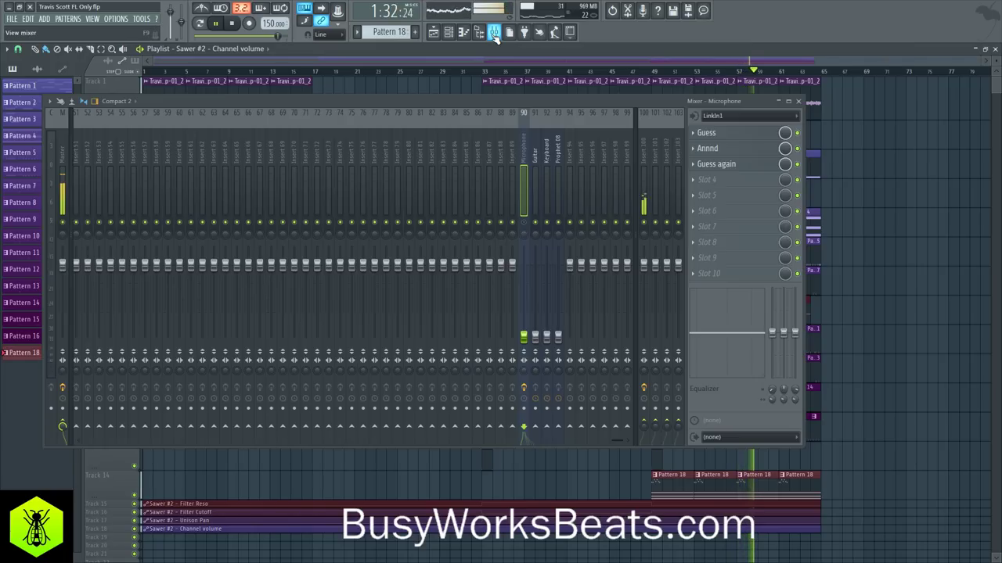
# Switch between the mixer and the playlist to check the levels and arrangement through the song's final section.
pyautogui.click(494, 34)
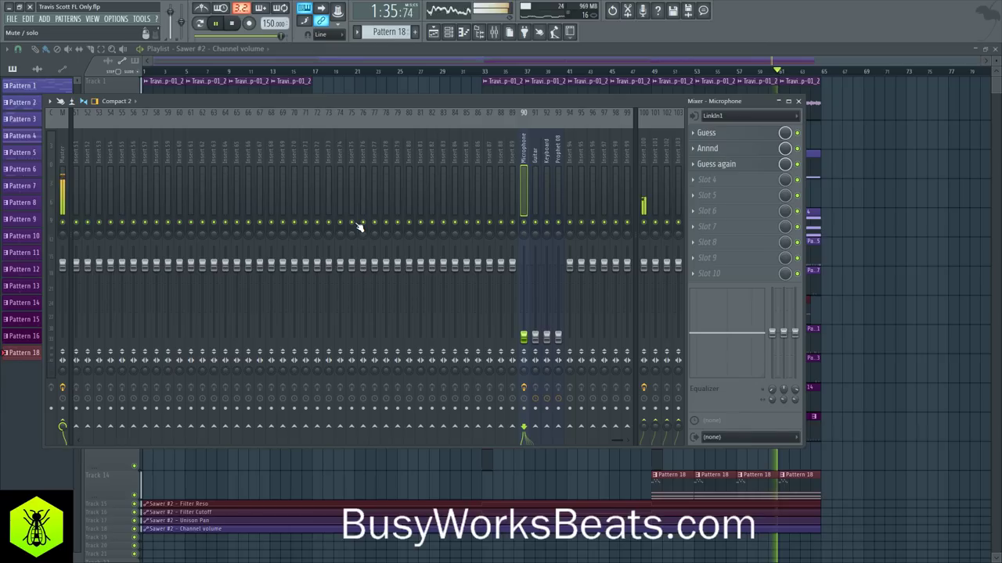
pyautogui.click(798, 102)
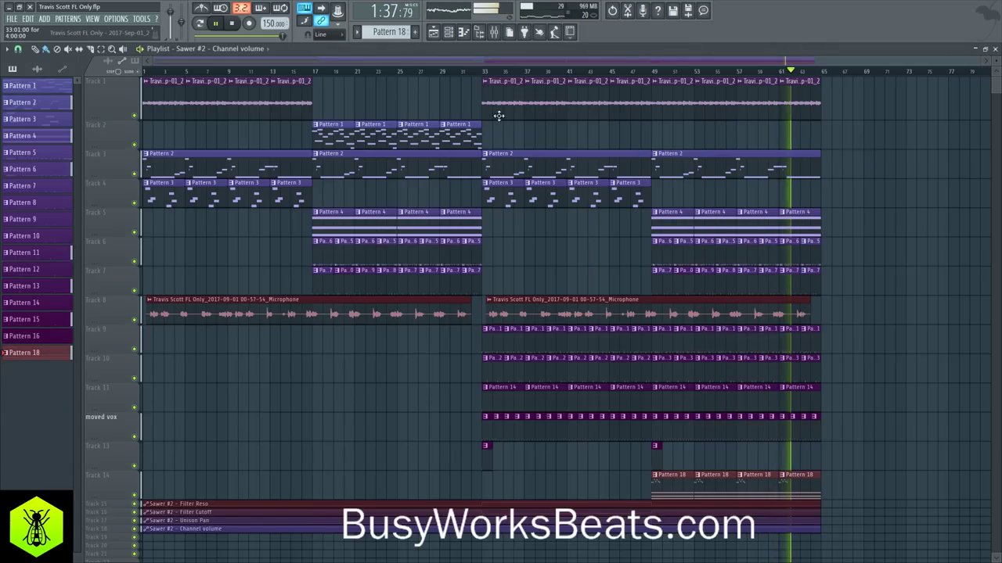
pyautogui.click(494, 32)
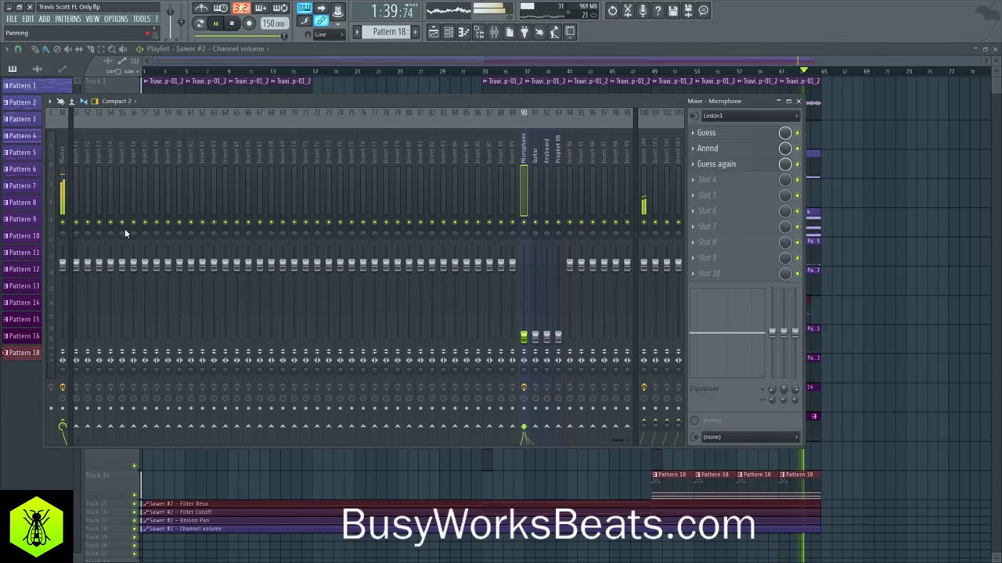
# With playback stopped, restore the Microphone mixer track's volume to its default level and save the project.
pyautogui.click(234, 25)
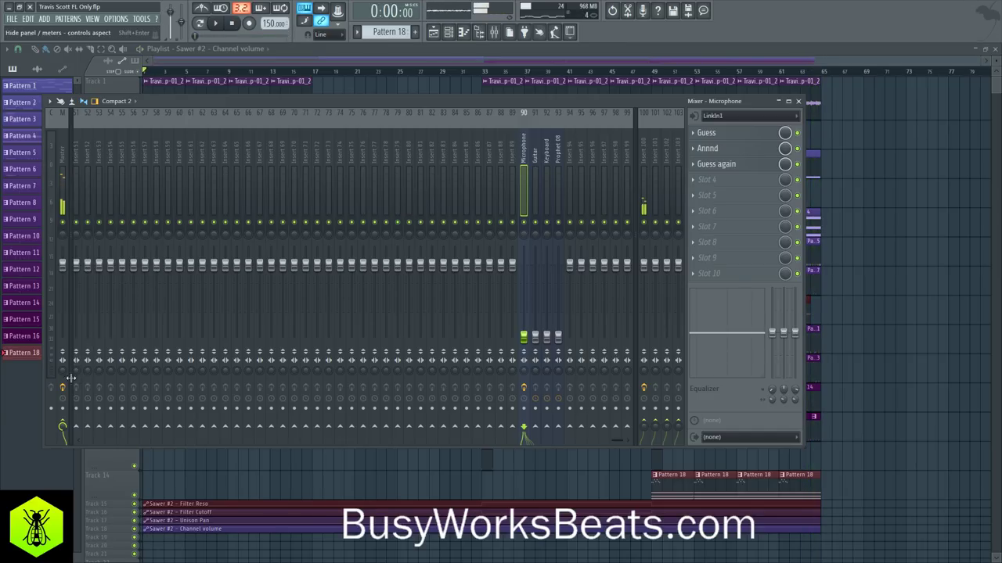
pyautogui.rightClick(528, 343)
pyautogui.click(552, 348)
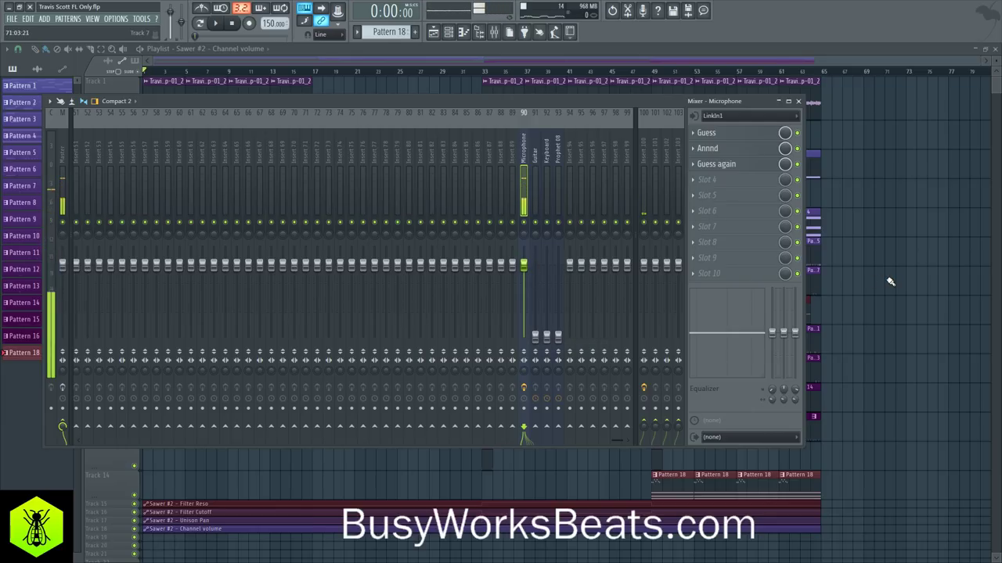
pyautogui.press('F9')
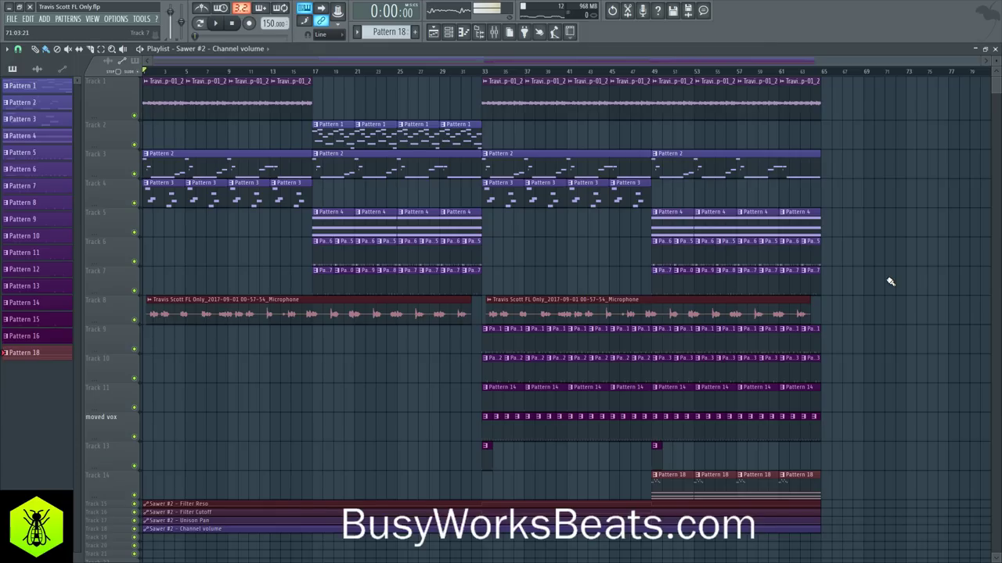
pyautogui.hotkey('ctrl', 's')
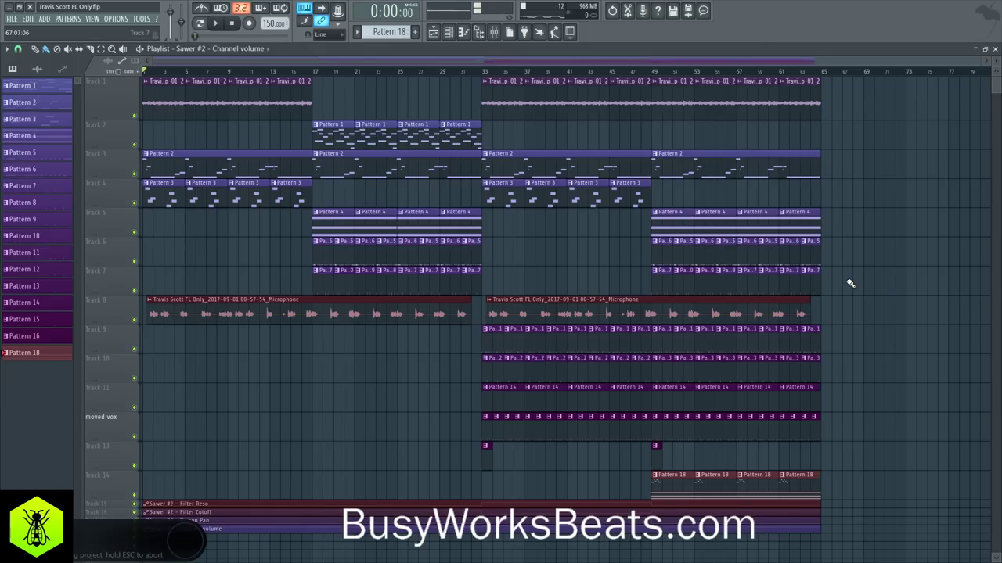